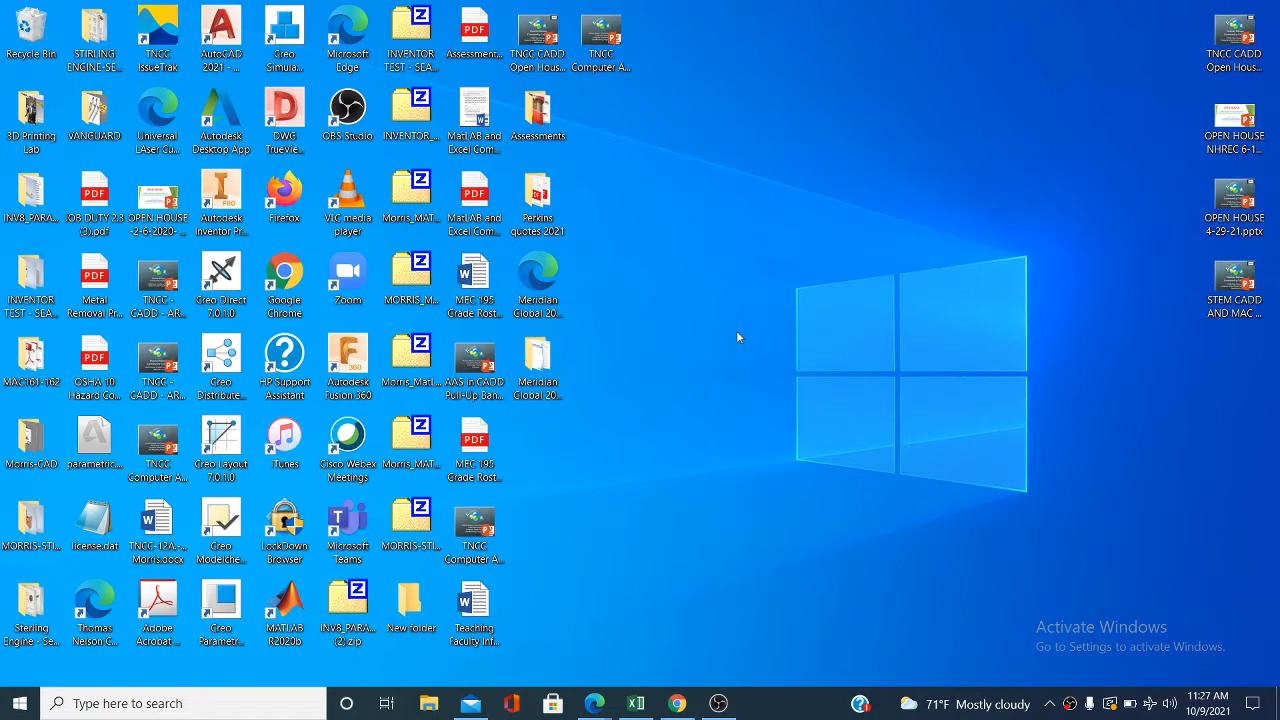
# Step: Launch Autodesk Fusion 360 and start a new sketch on the front (XZ) plane
pyautogui.click(350, 393)
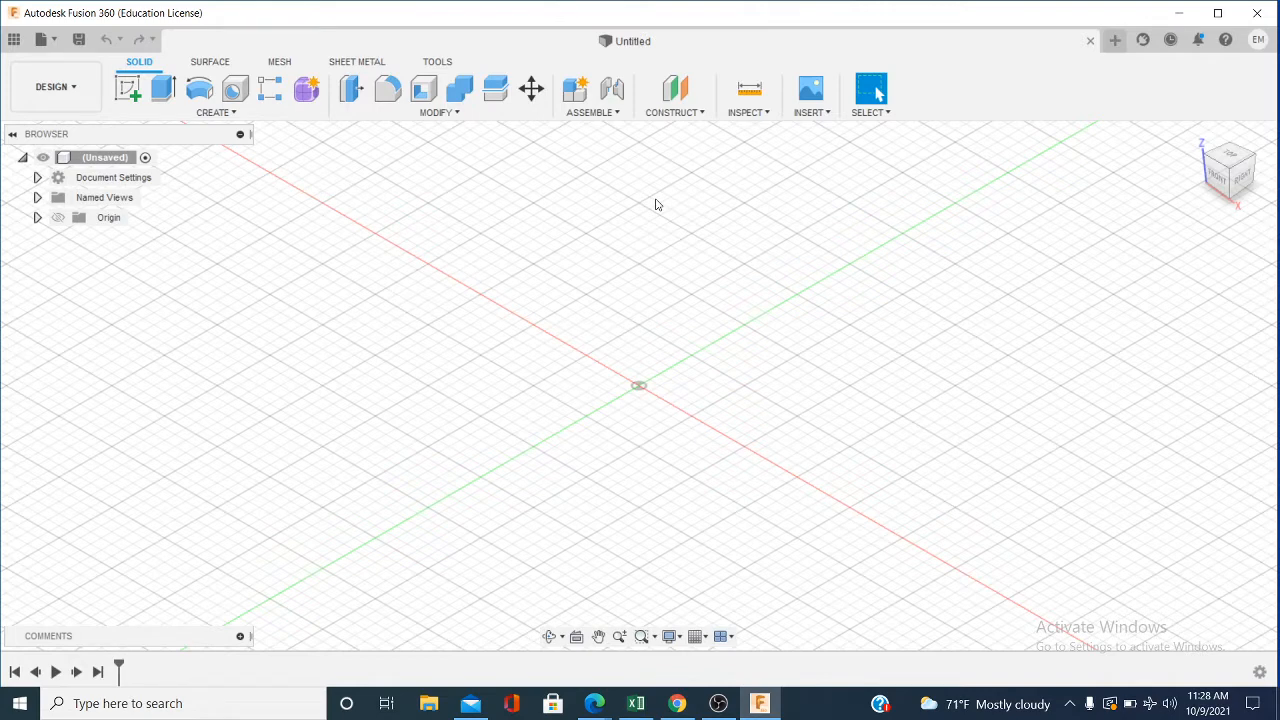
pyautogui.click(75, 93)
pyautogui.click(48, 127)
pyautogui.click(130, 92)
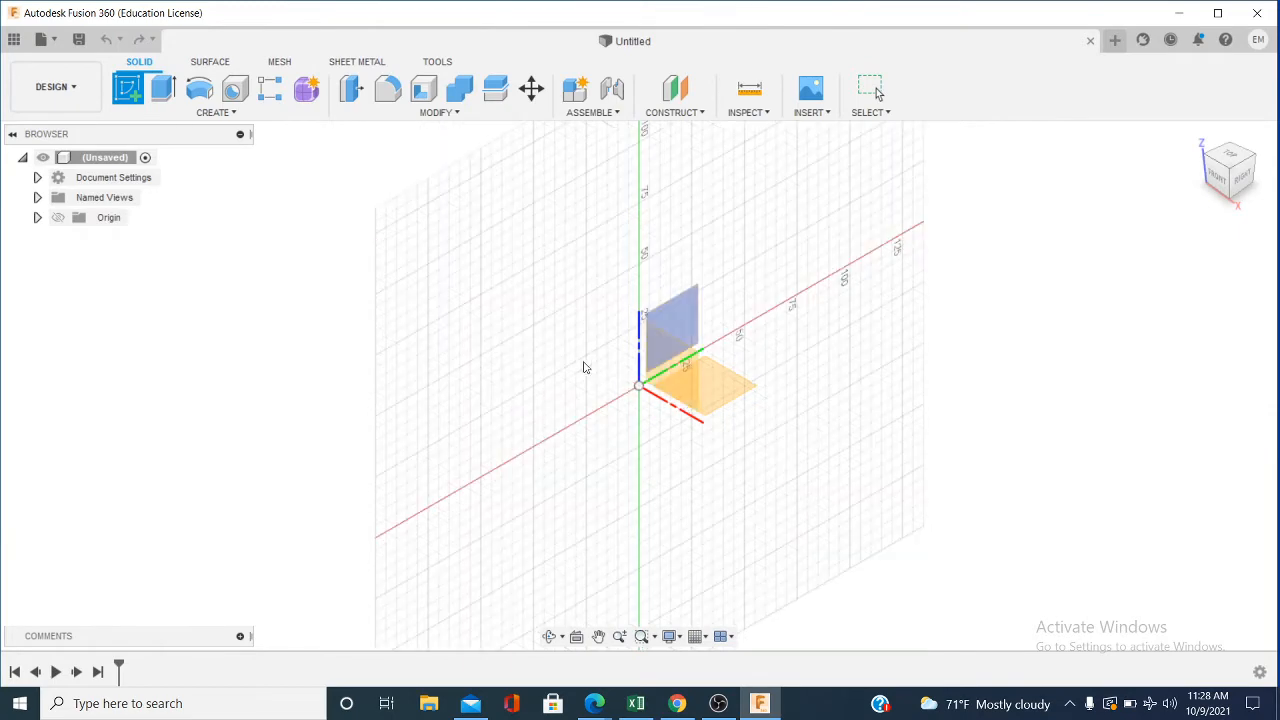
pyautogui.click(660, 370)
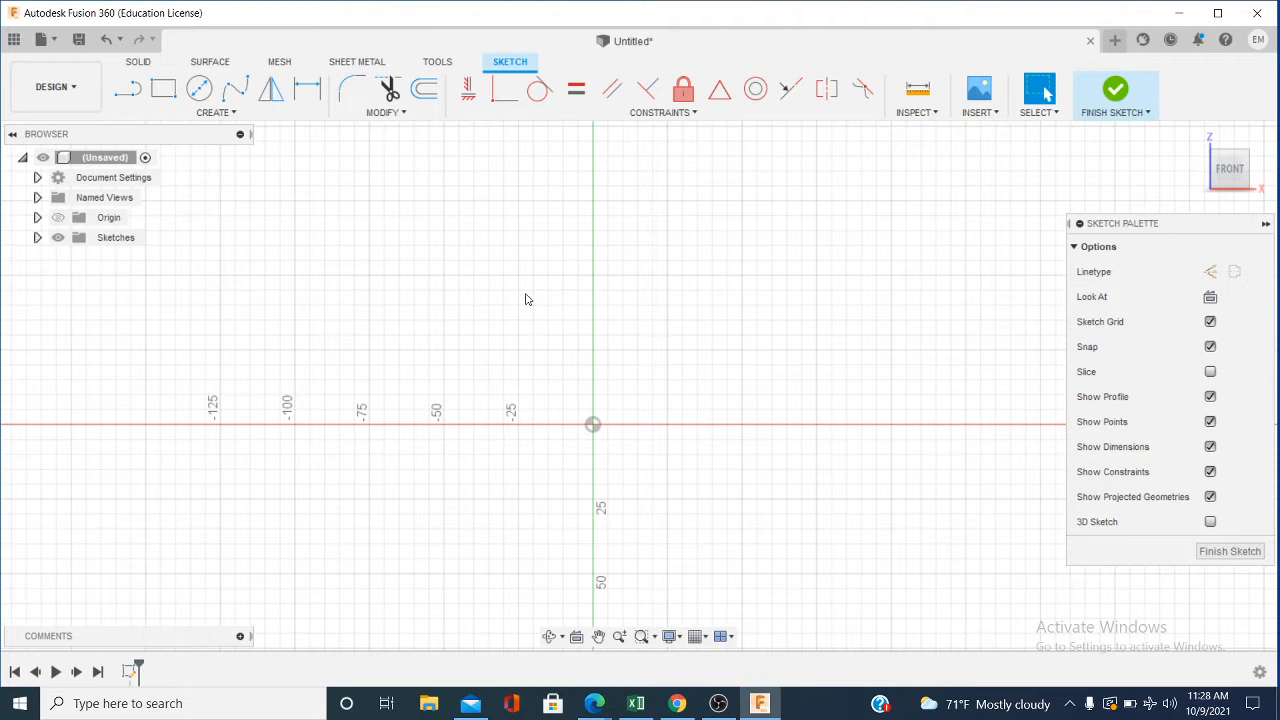
# Step: Sketch connected lines from the origin: 20 mm left, 25 mm up, 25 mm left and 50 mm up
pyautogui.click(125, 97)
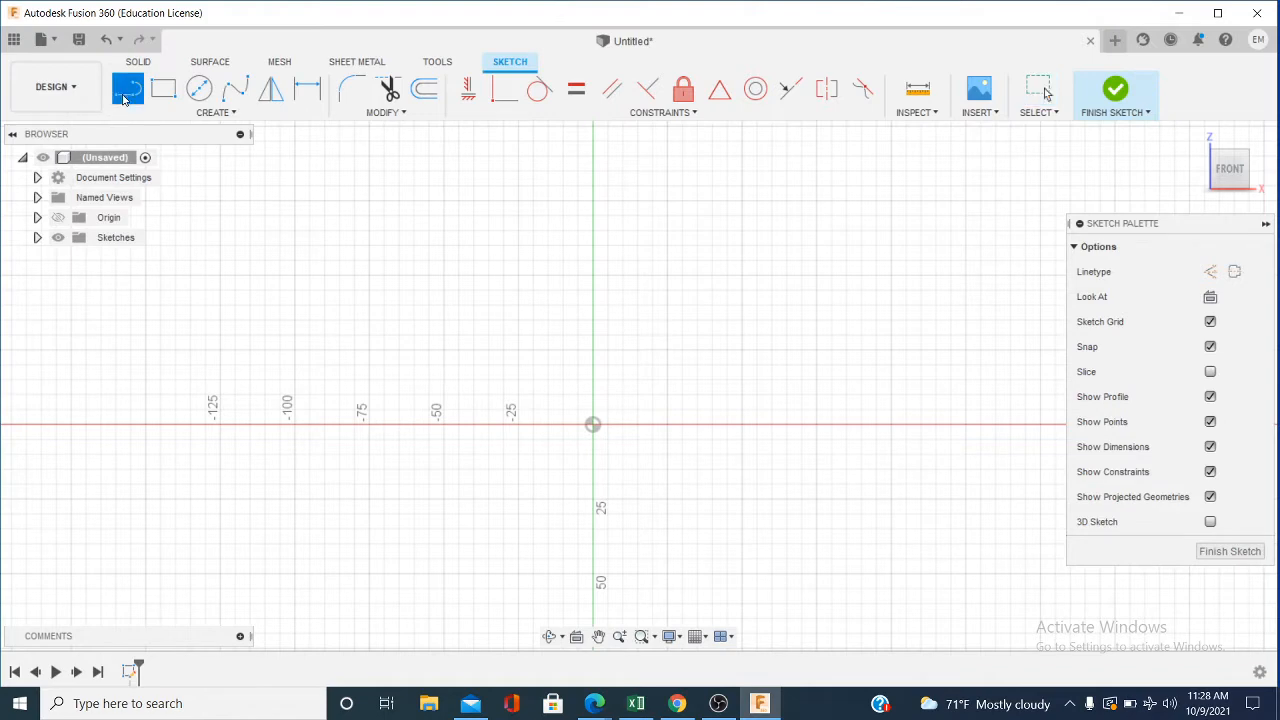
pyautogui.click(593, 425)
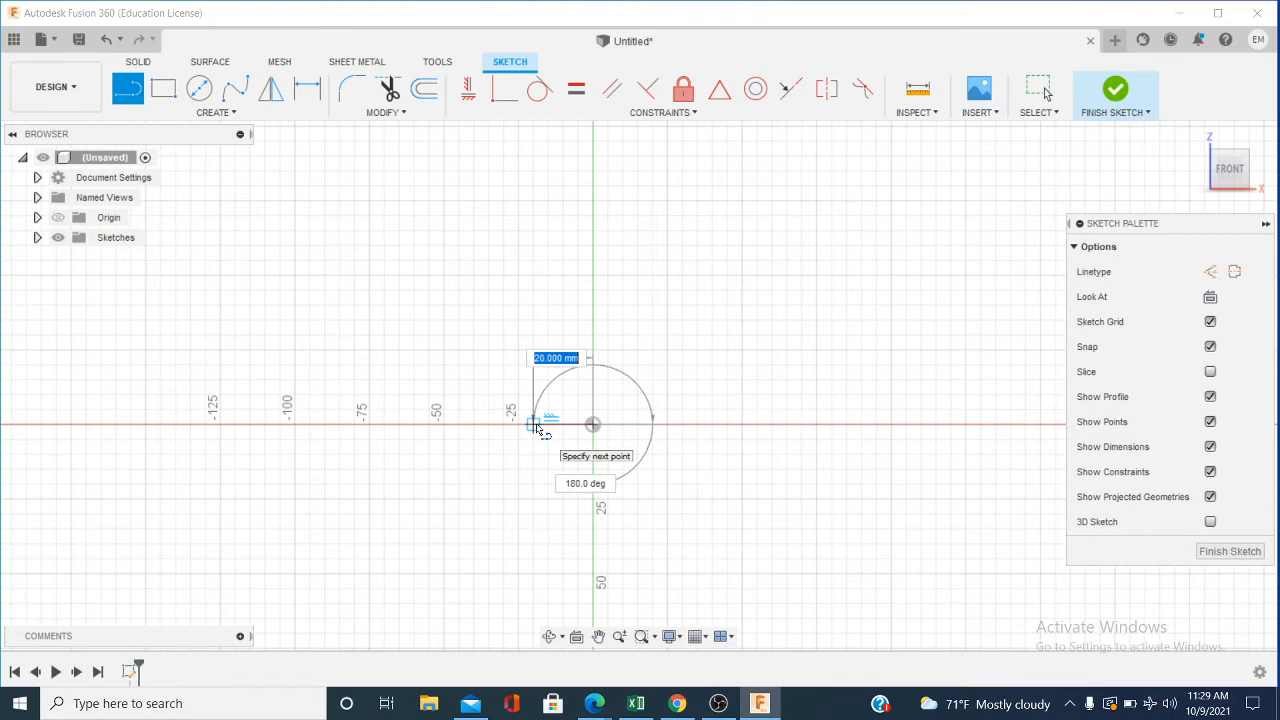
pyautogui.click(533, 425)
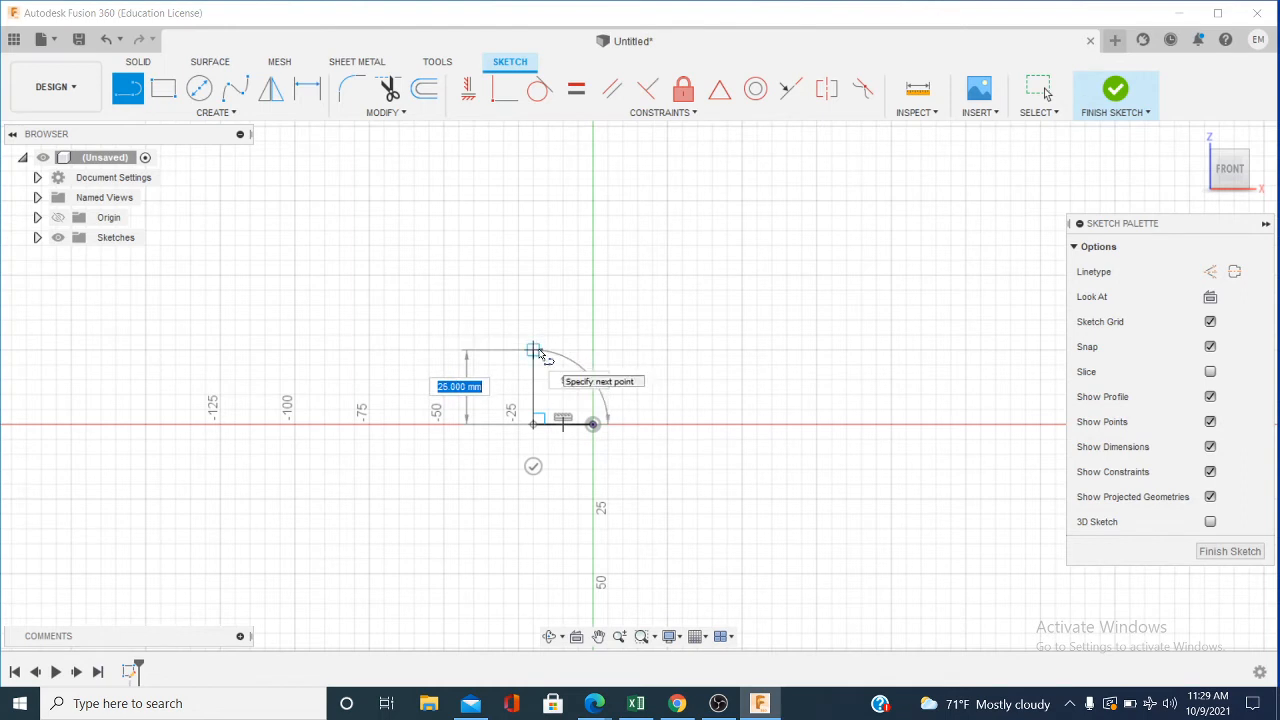
pyautogui.click(538, 352)
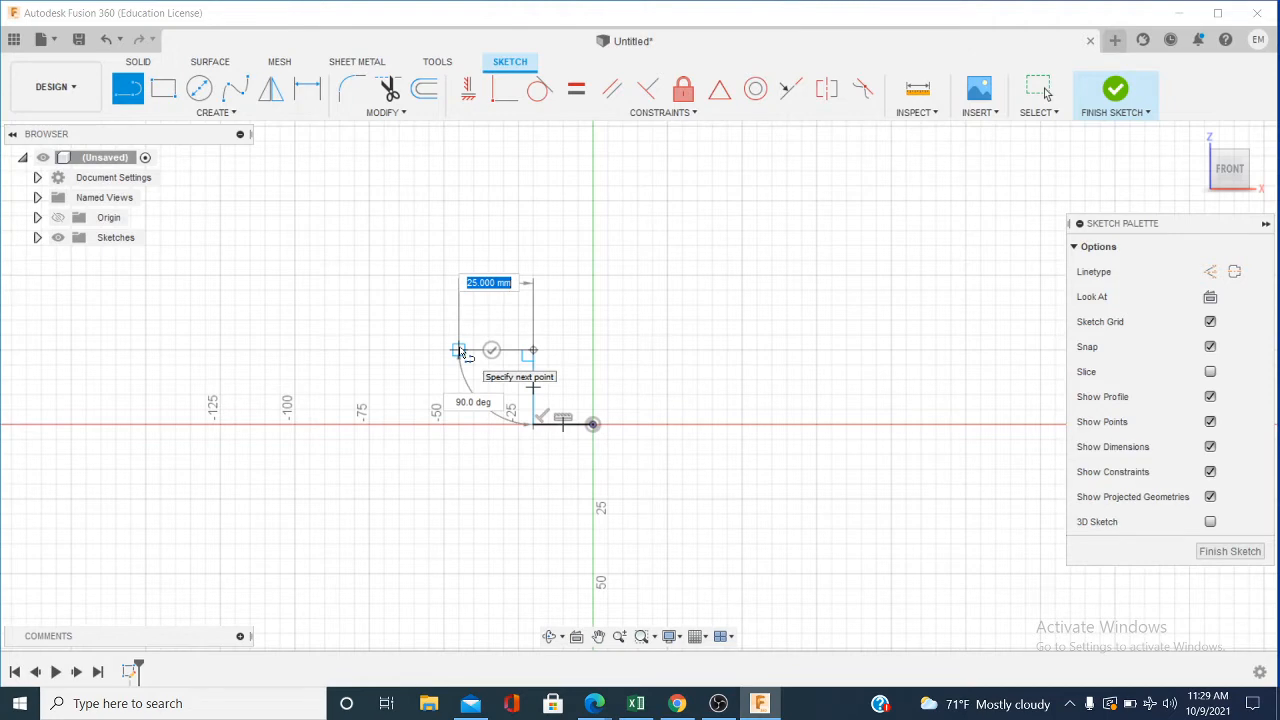
pyautogui.click(459, 351)
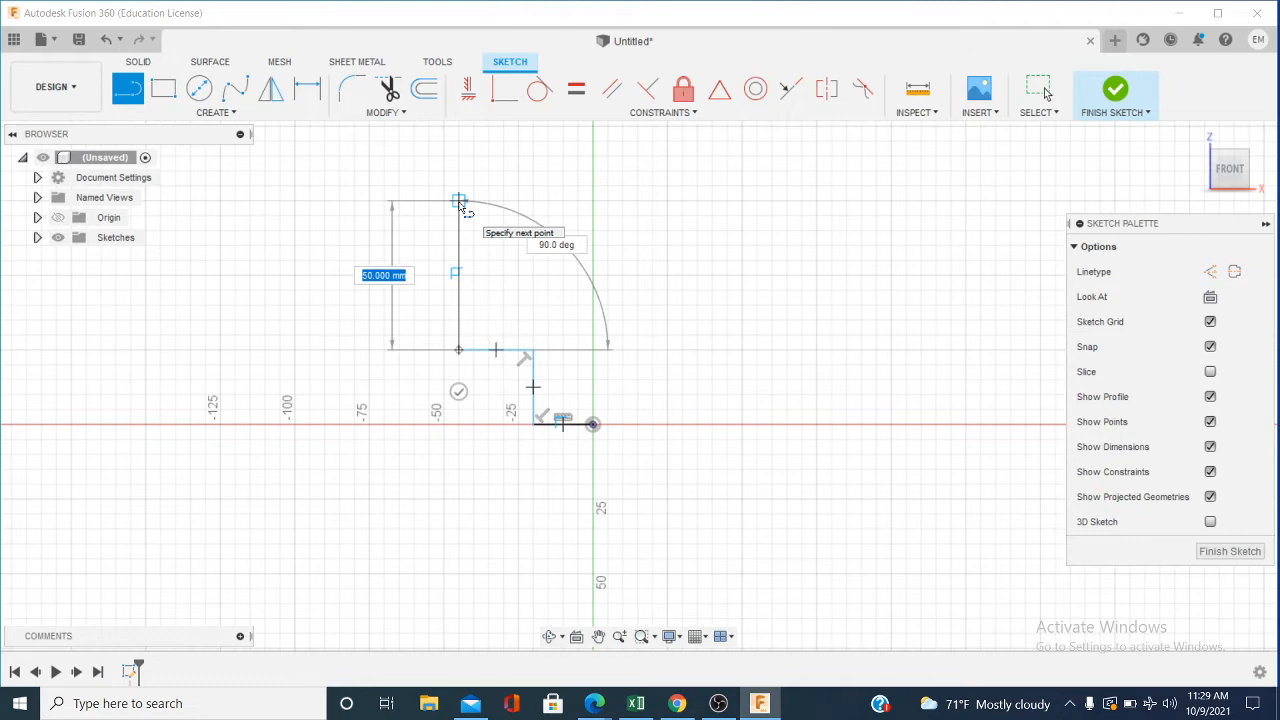
pyautogui.click(459, 201)
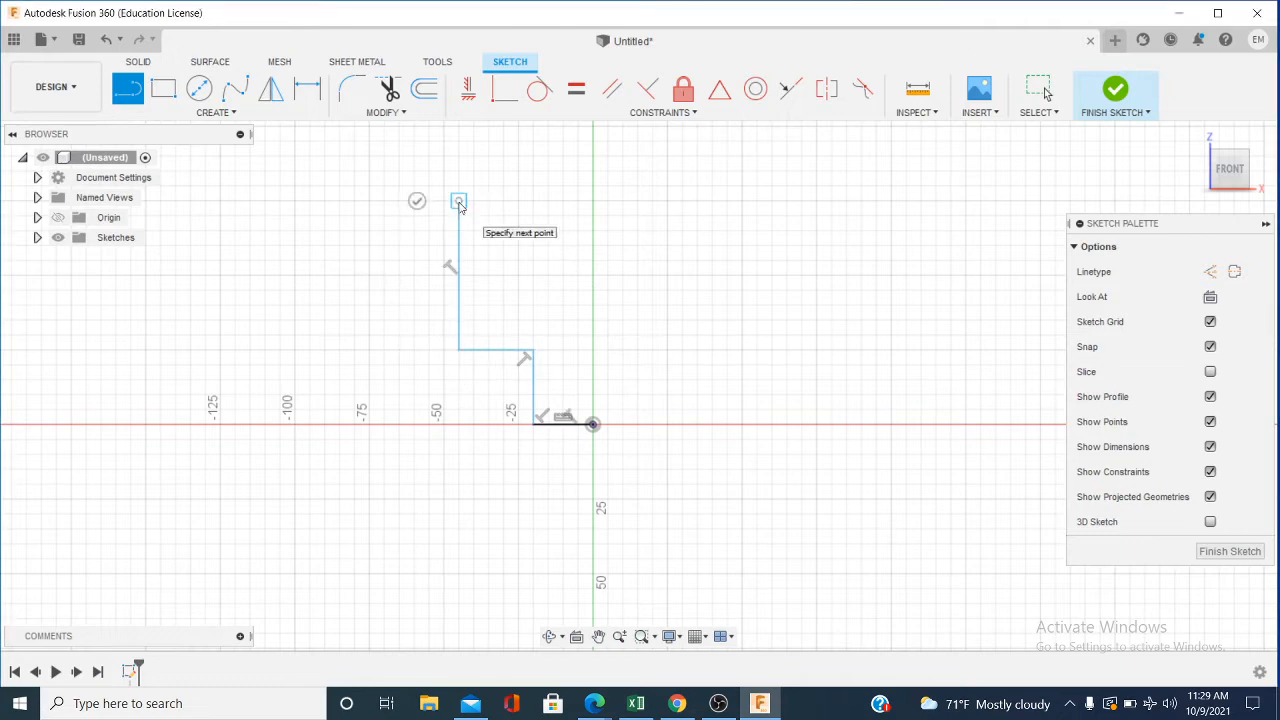
pyautogui.rightClick(460, 206)
pyautogui.click(503, 206)
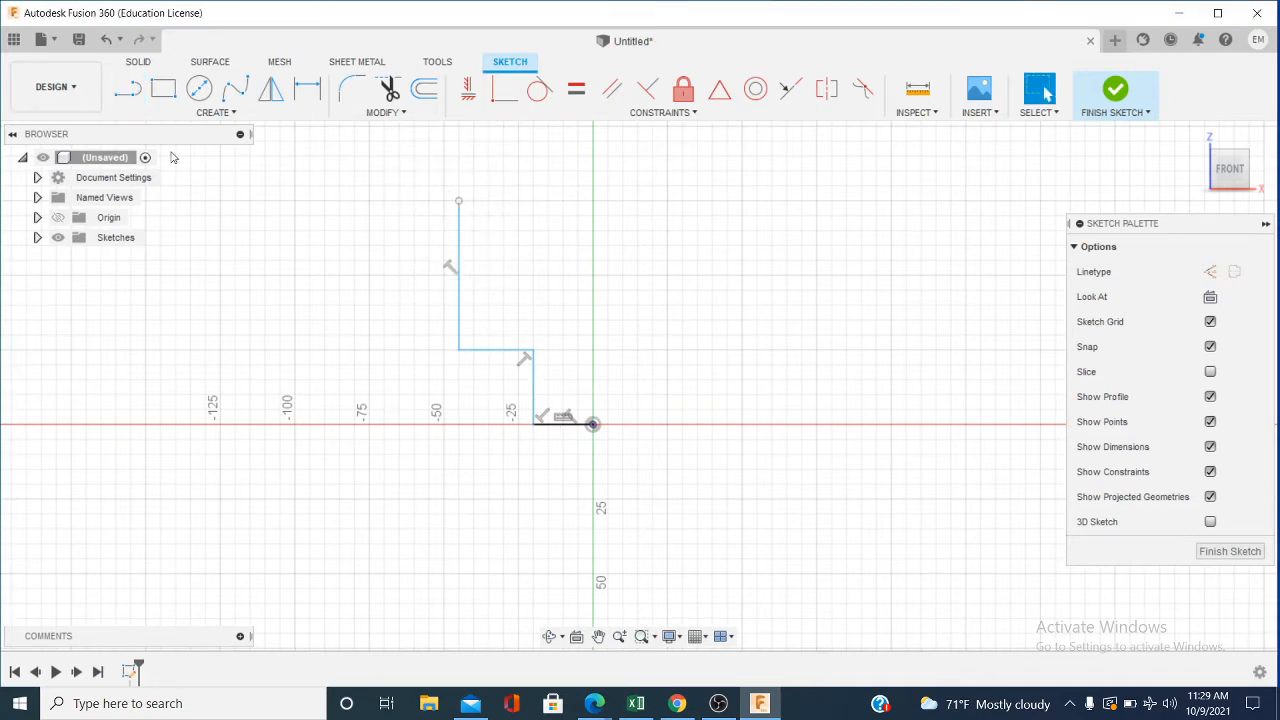
# Step: Sketch a second chain of lines from the origin: 25 mm up, 25 mm right and 50 mm up
pyautogui.click(127, 90)
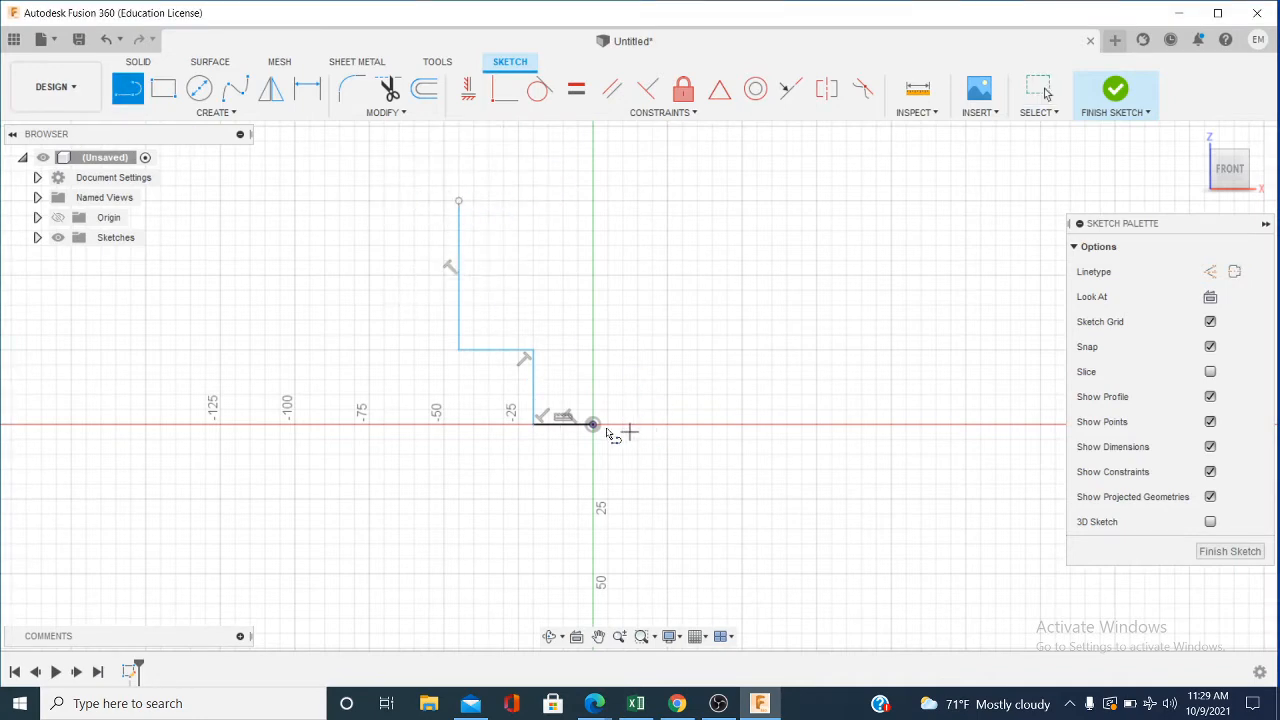
pyautogui.click(592, 424)
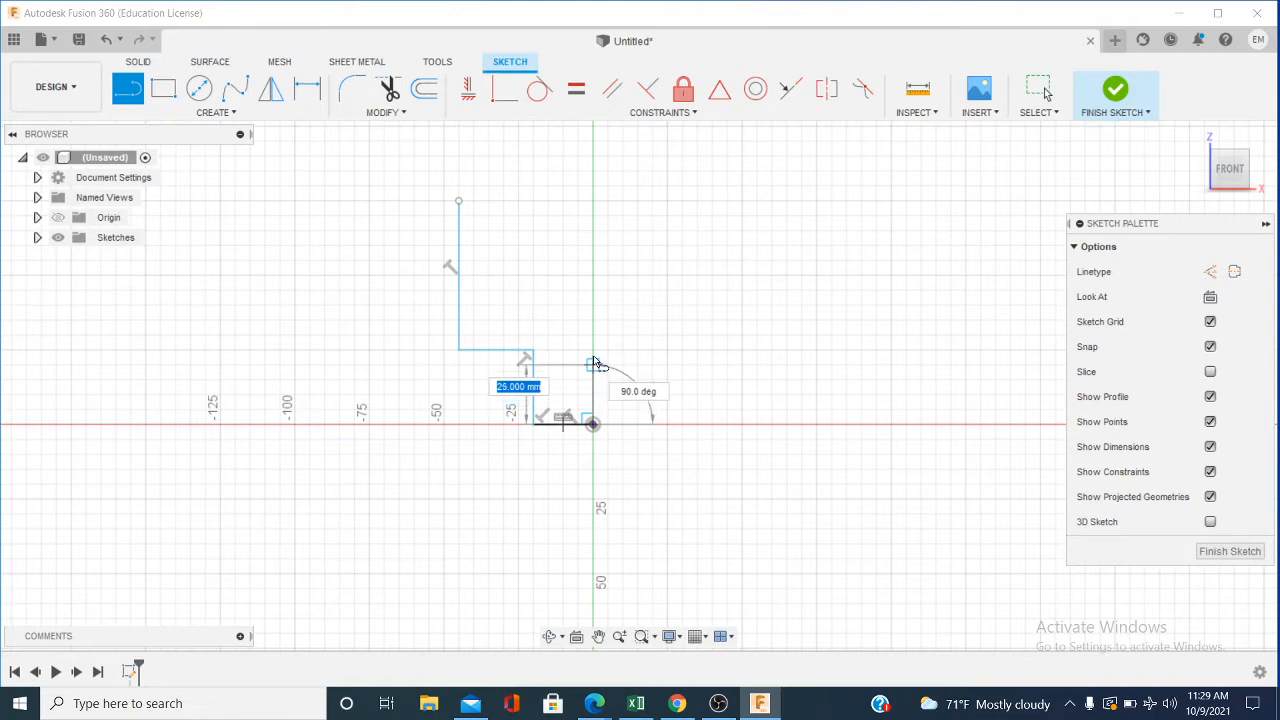
pyautogui.click(593, 350)
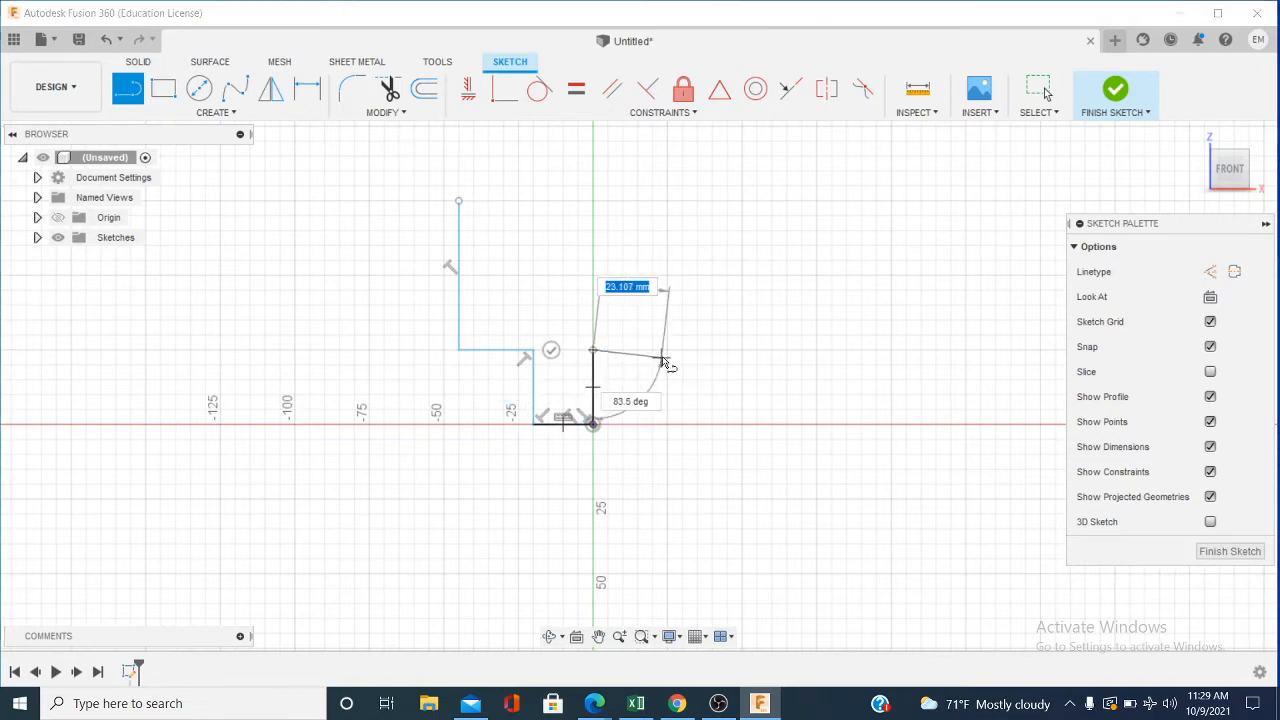
pyautogui.click(668, 351)
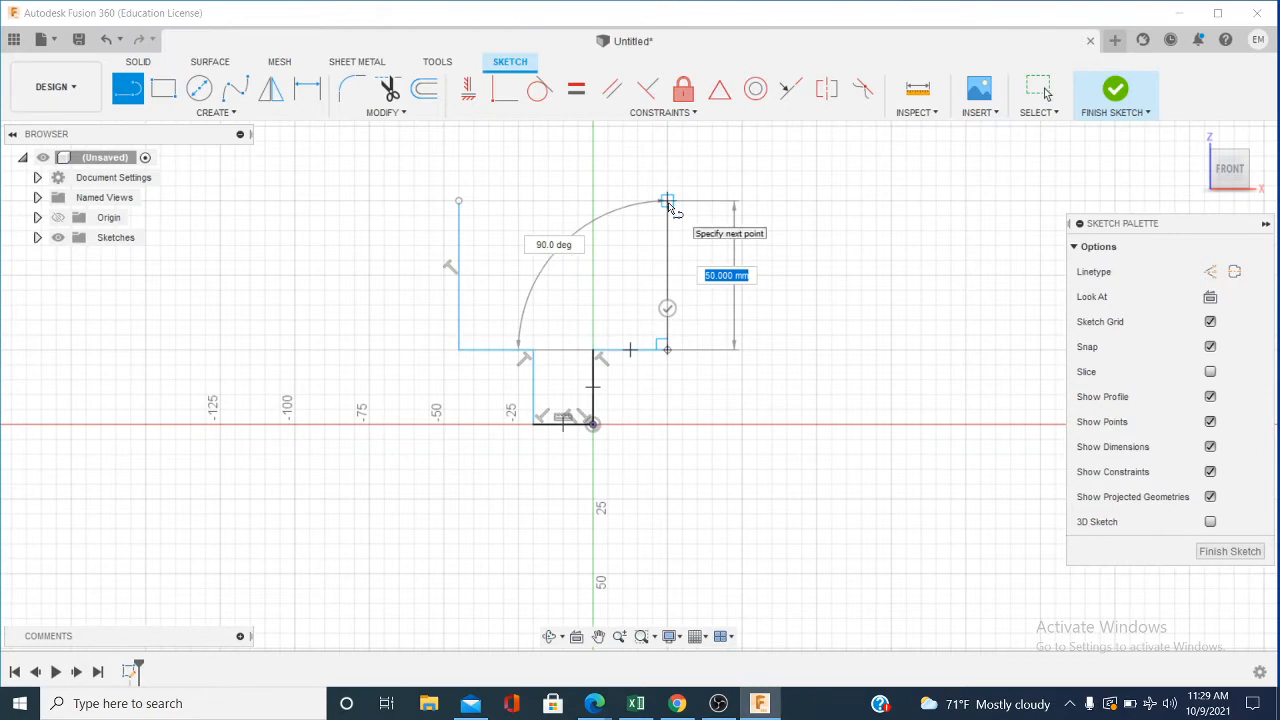
pyautogui.click(668, 201)
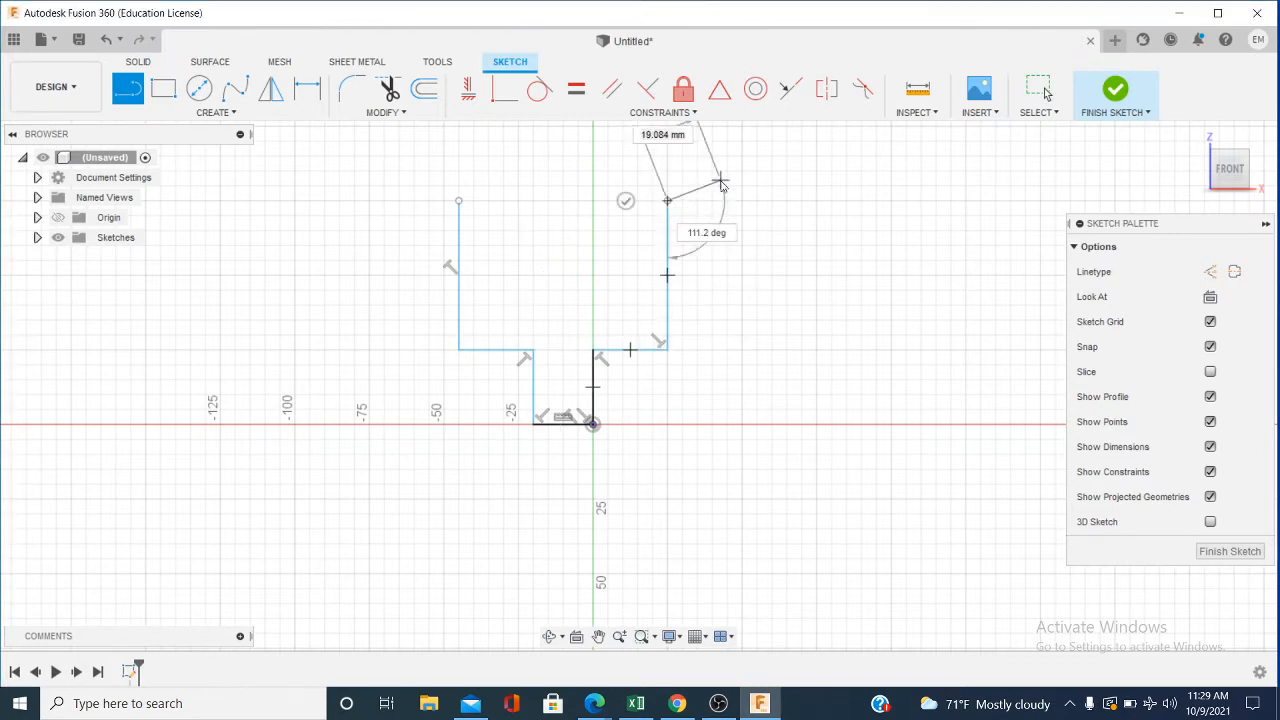
pyautogui.rightClick(744, 191)
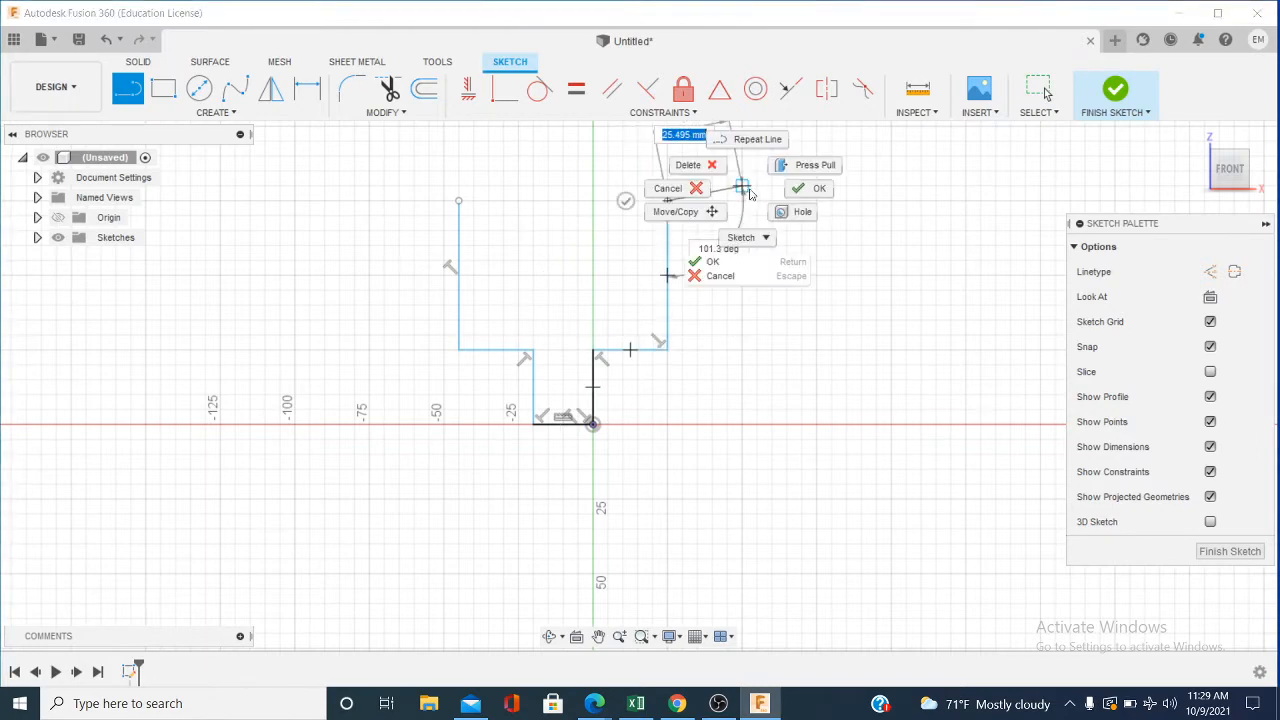
pyautogui.click(802, 193)
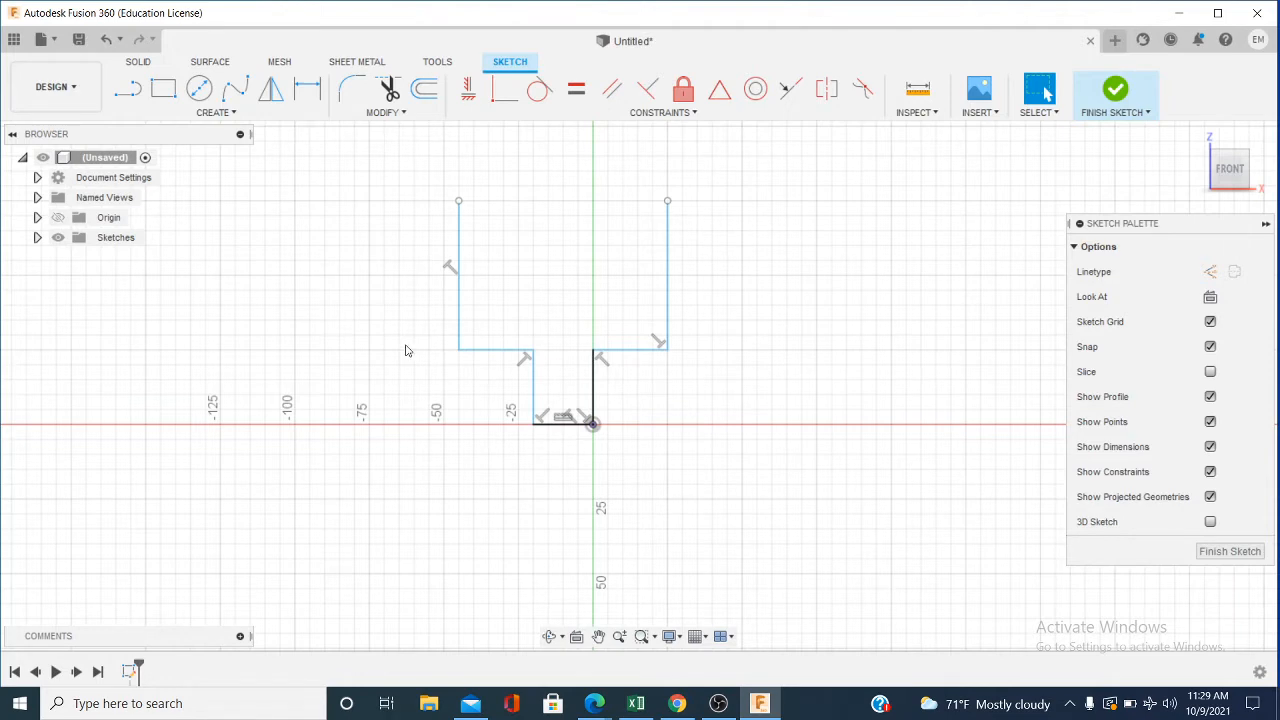
# Step: Draw a 120 mm center diameter circle centred on the midpoint of the short bottom line
pyautogui.click(236, 118)
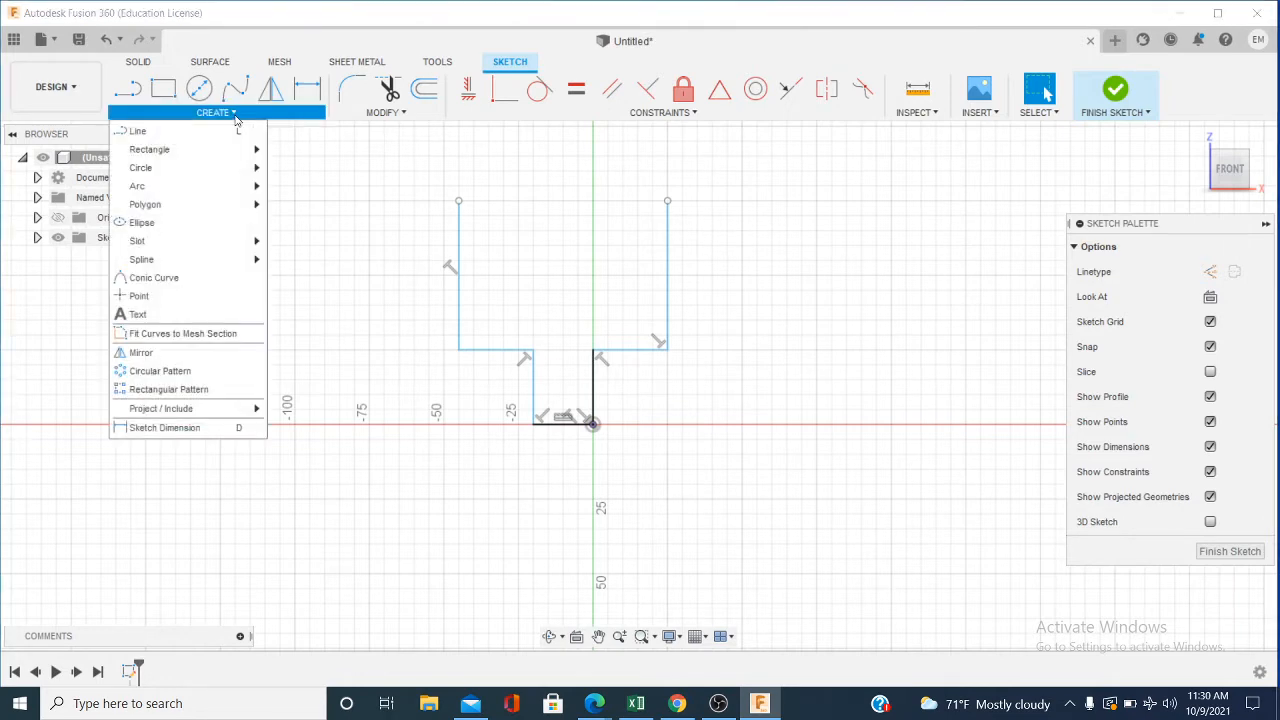
pyautogui.moveTo(189, 176)
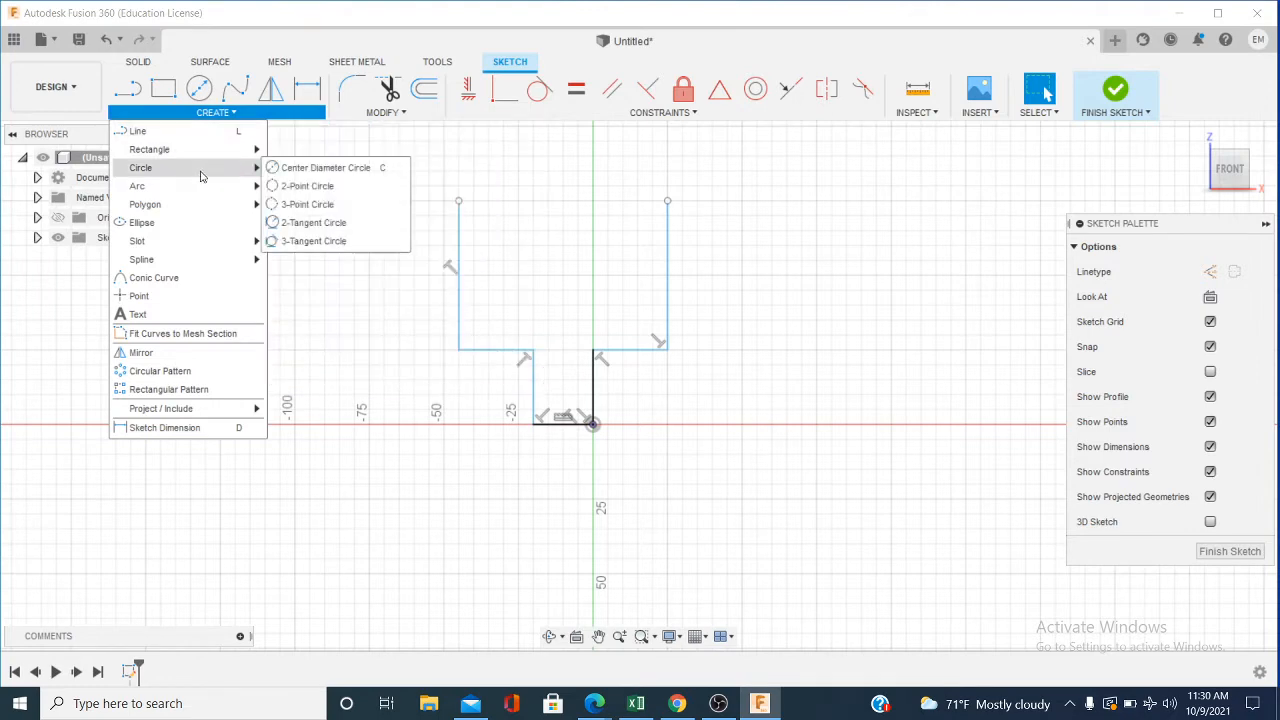
pyautogui.click(311, 170)
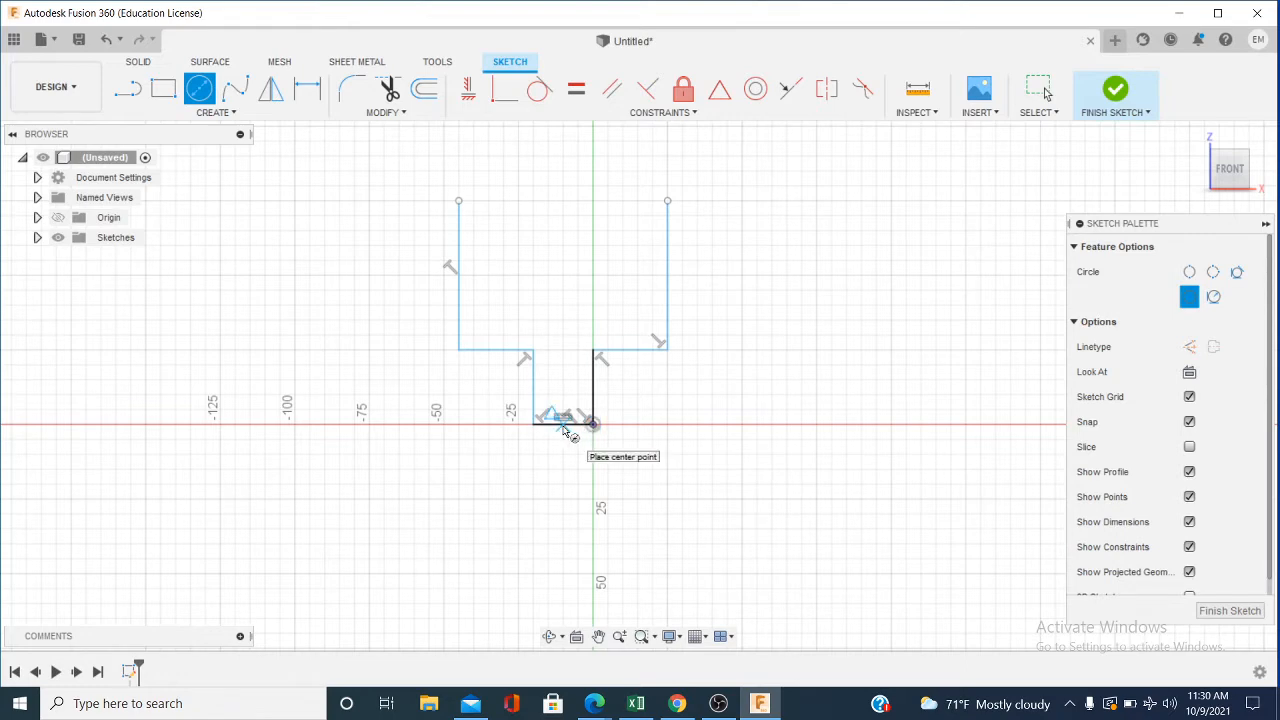
pyautogui.click(563, 424)
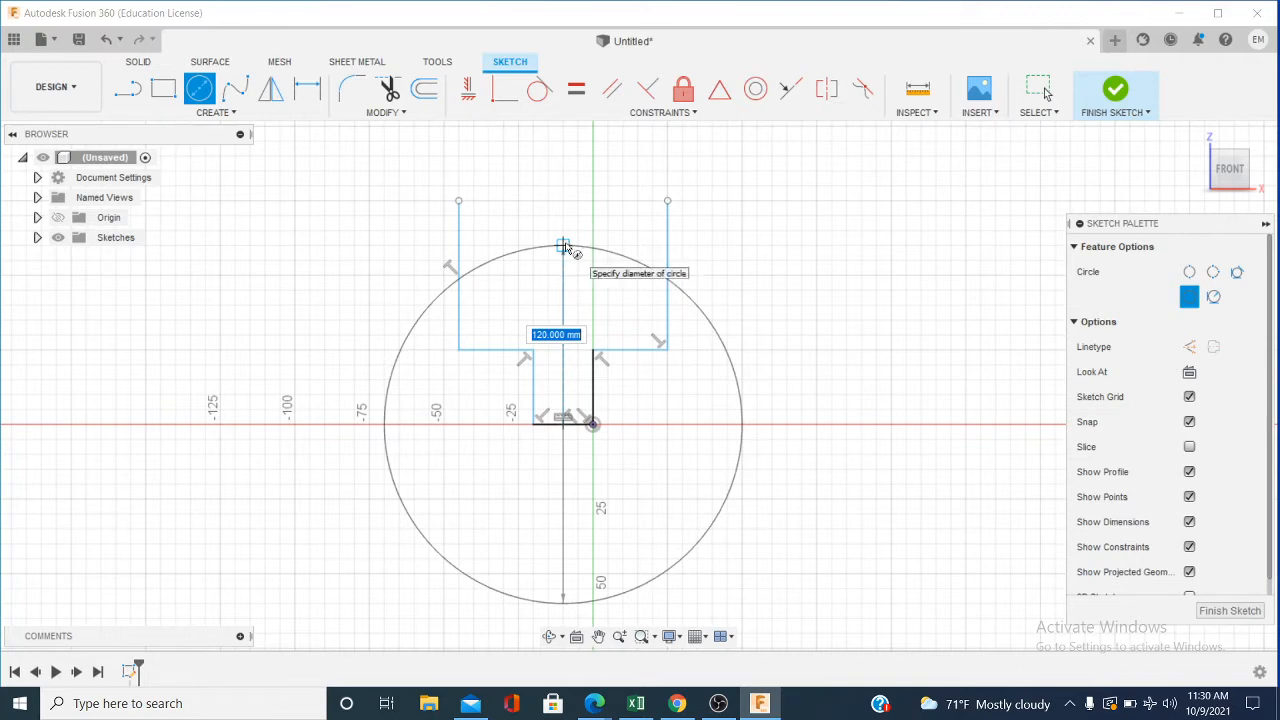
pyautogui.write('120')
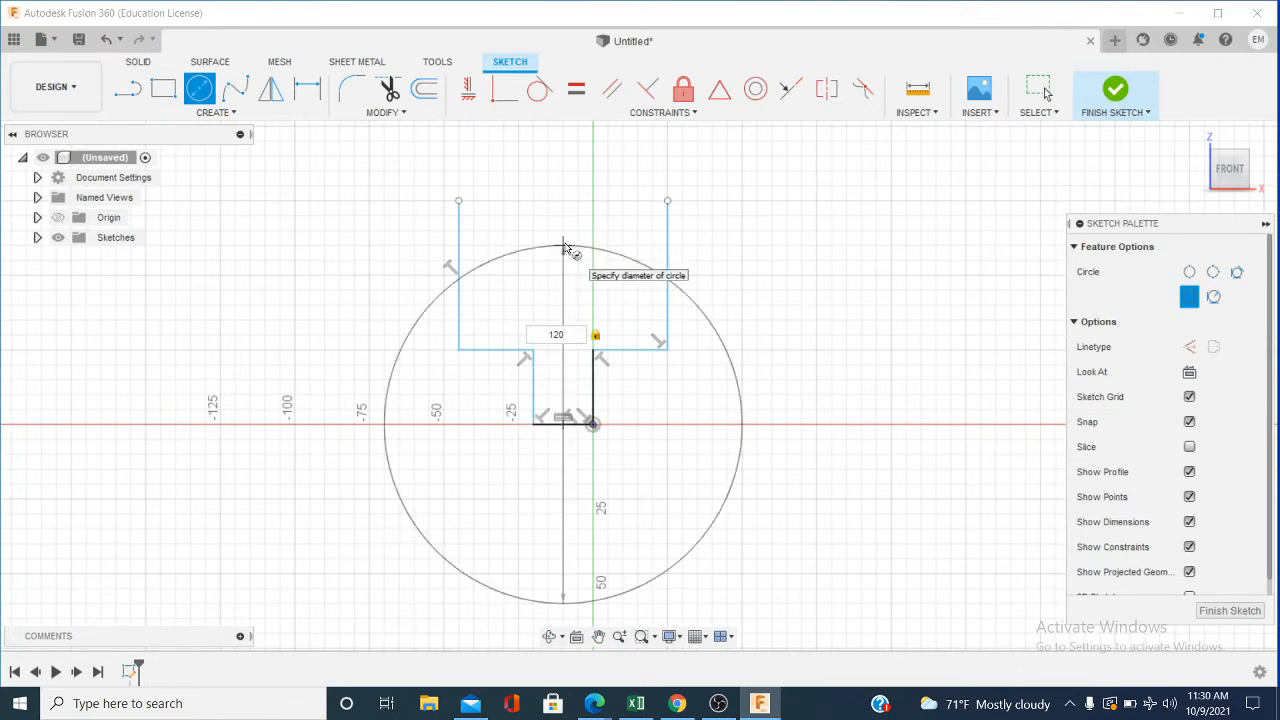
pyautogui.press('Return')
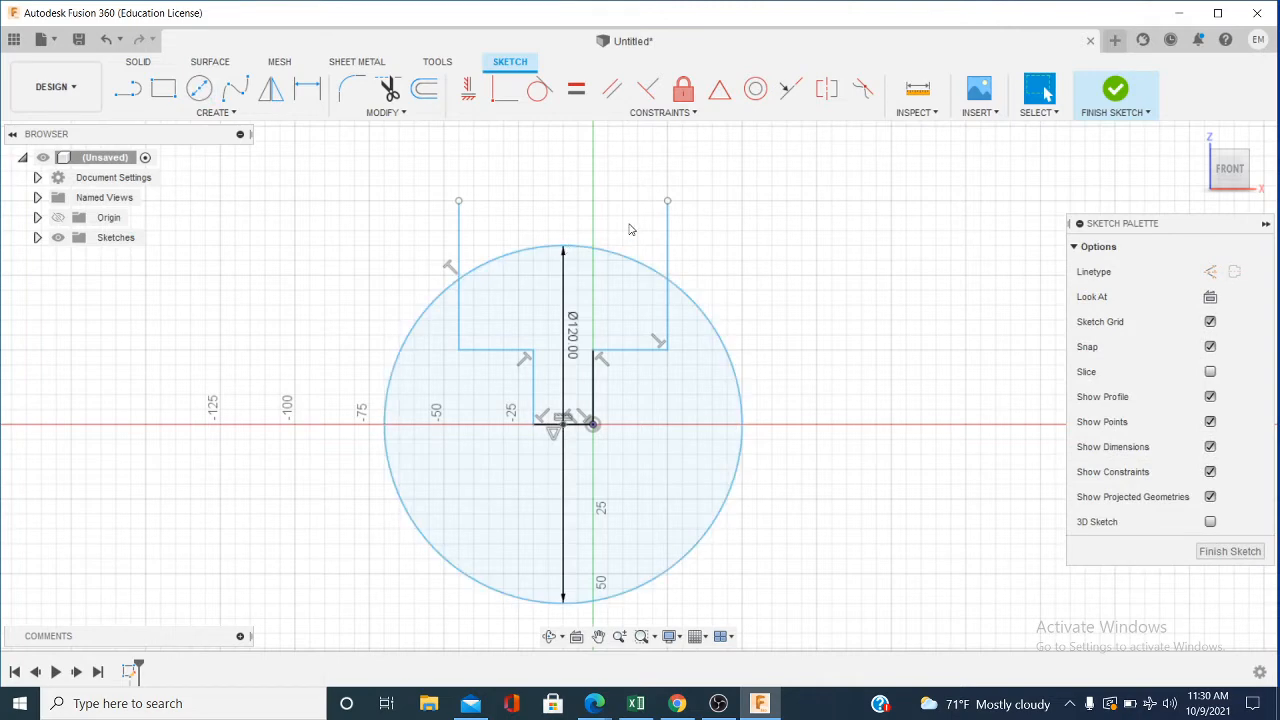
pyautogui.rightClick(772, 241)
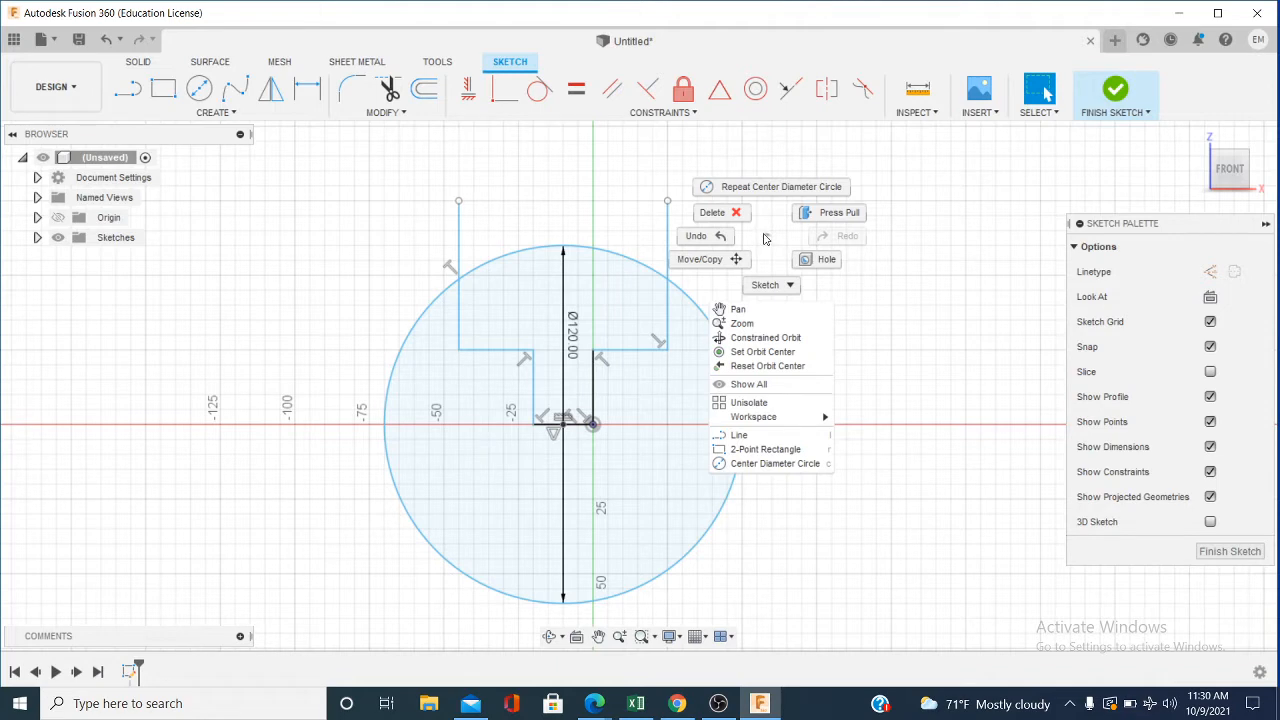
pyautogui.press('Escape')
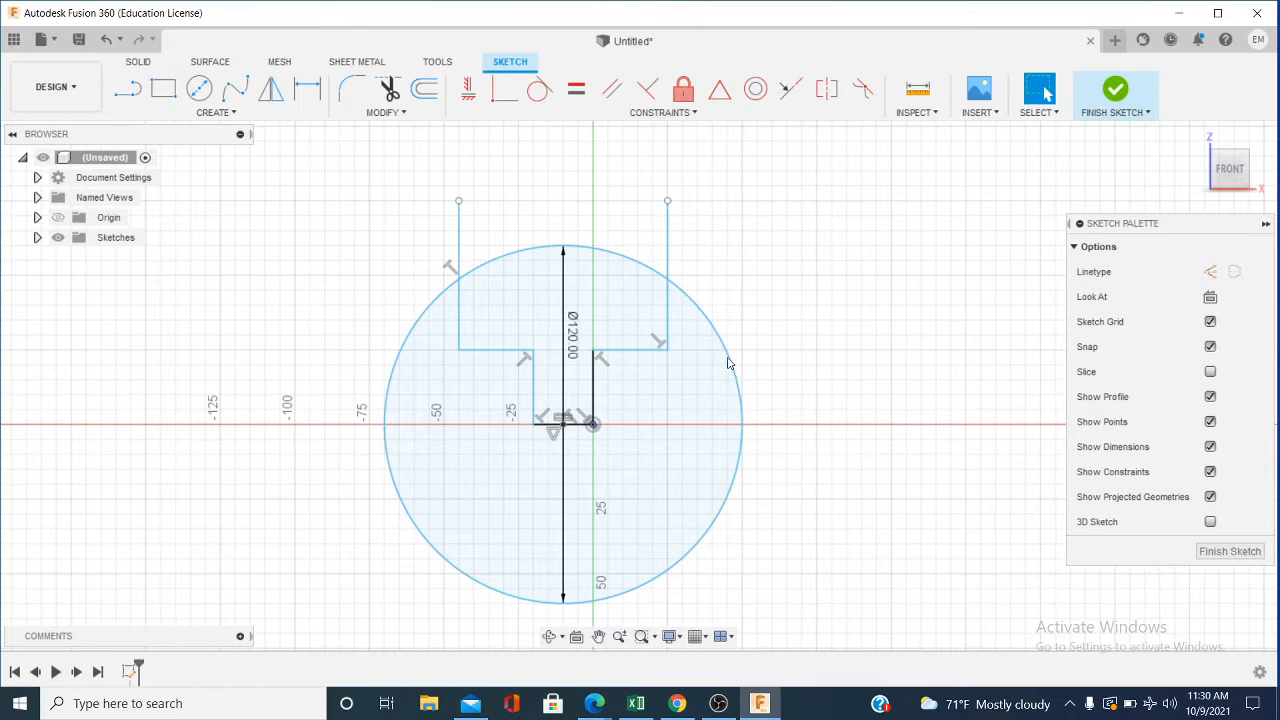
# Step: Trim both vertical line ends above the circle and the circle's arc outside the stepped profile, leaving a closed T-shape with a curved top
pyautogui.click(390, 92)
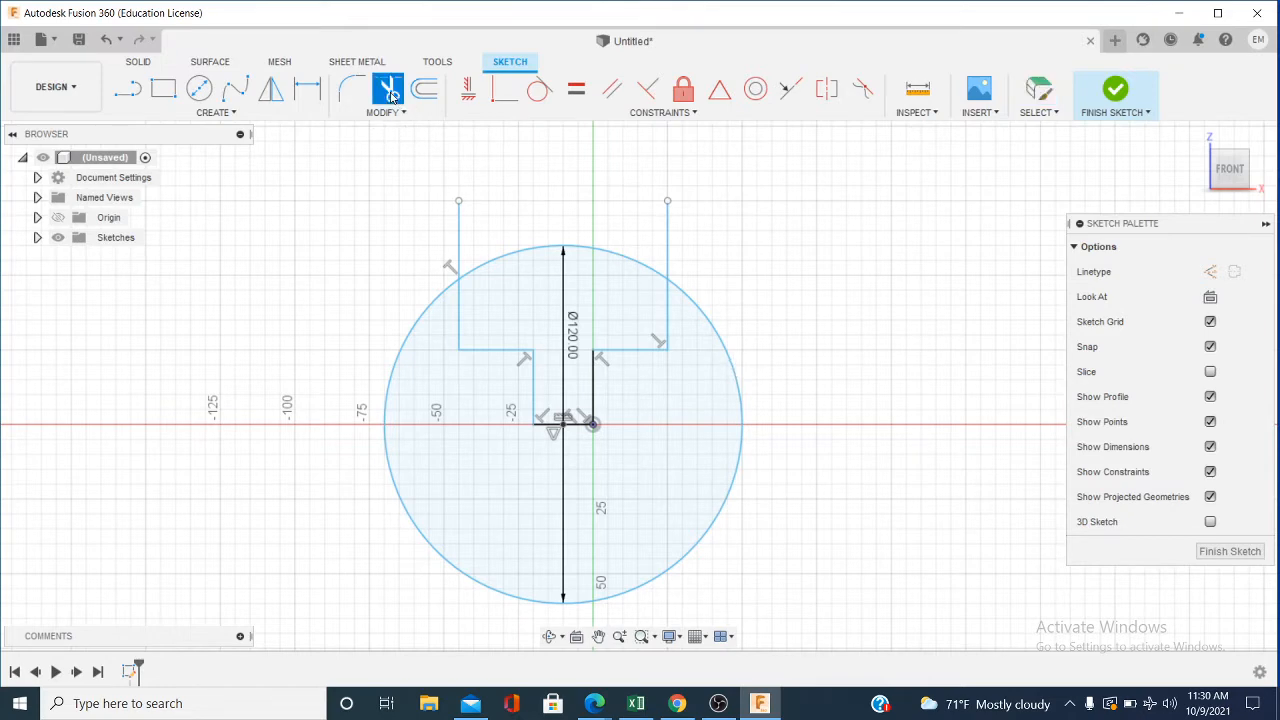
pyautogui.click(457, 225)
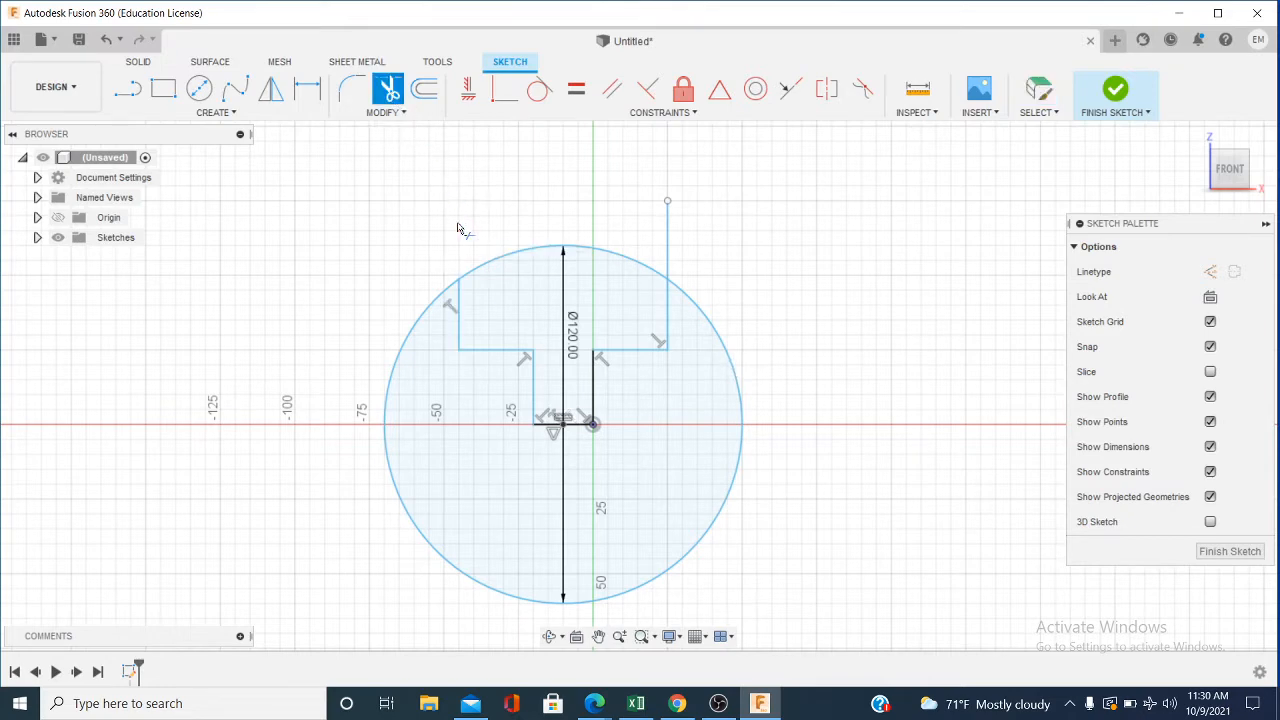
pyautogui.click(669, 252)
pyautogui.click(692, 308)
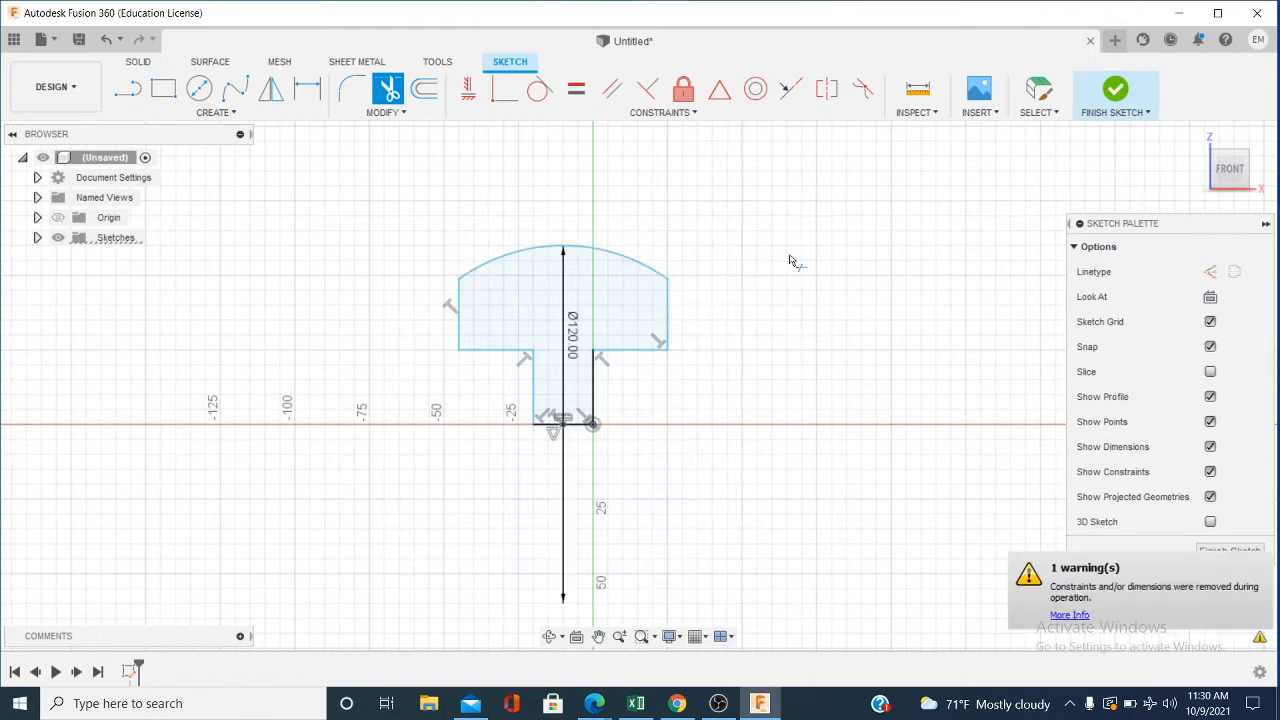
pyautogui.rightClick(815, 228)
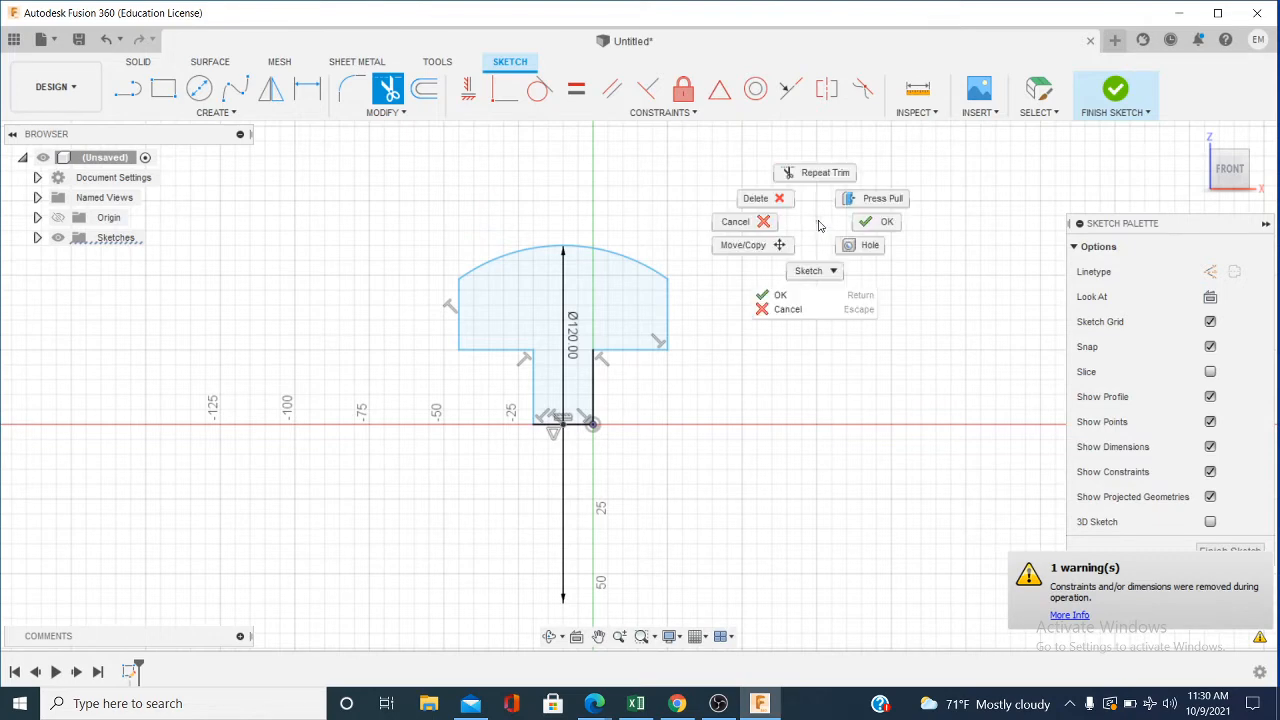
pyautogui.click(881, 223)
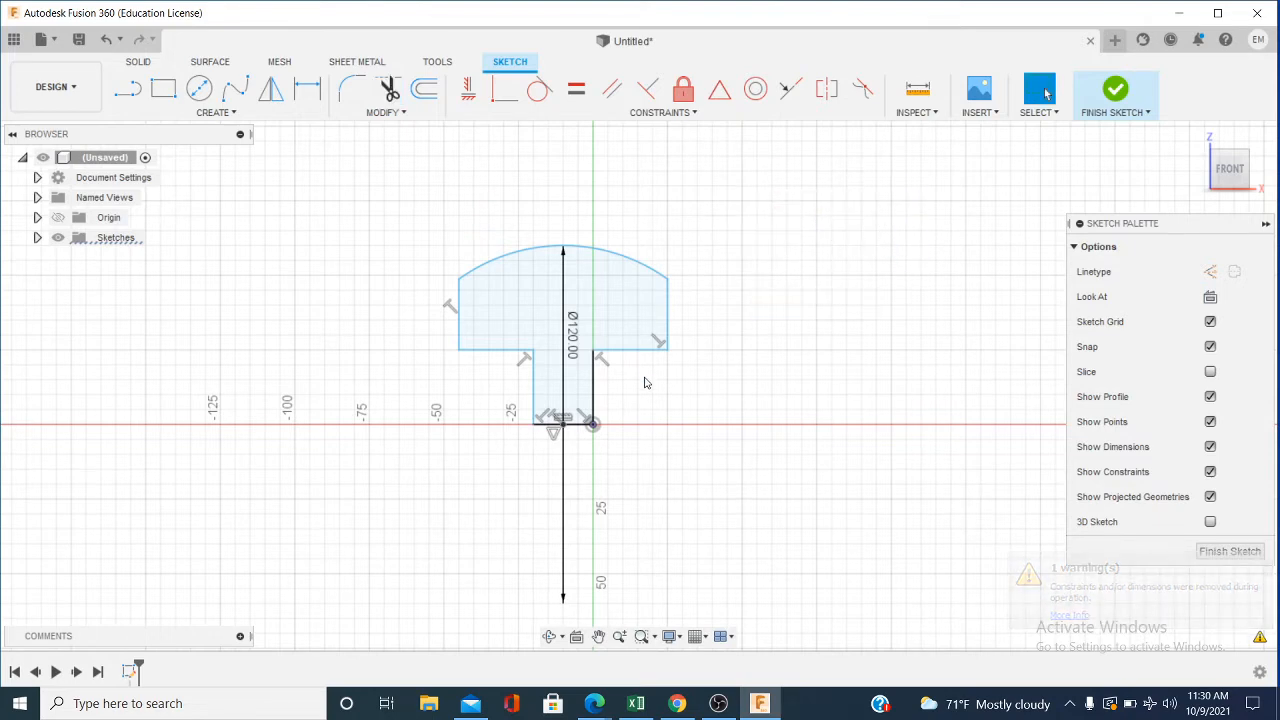
# Step: Finish the sketch of the T-shaped profile
pyautogui.scroll(3, 652, 382)
pyautogui.scroll(2, 660, 376)
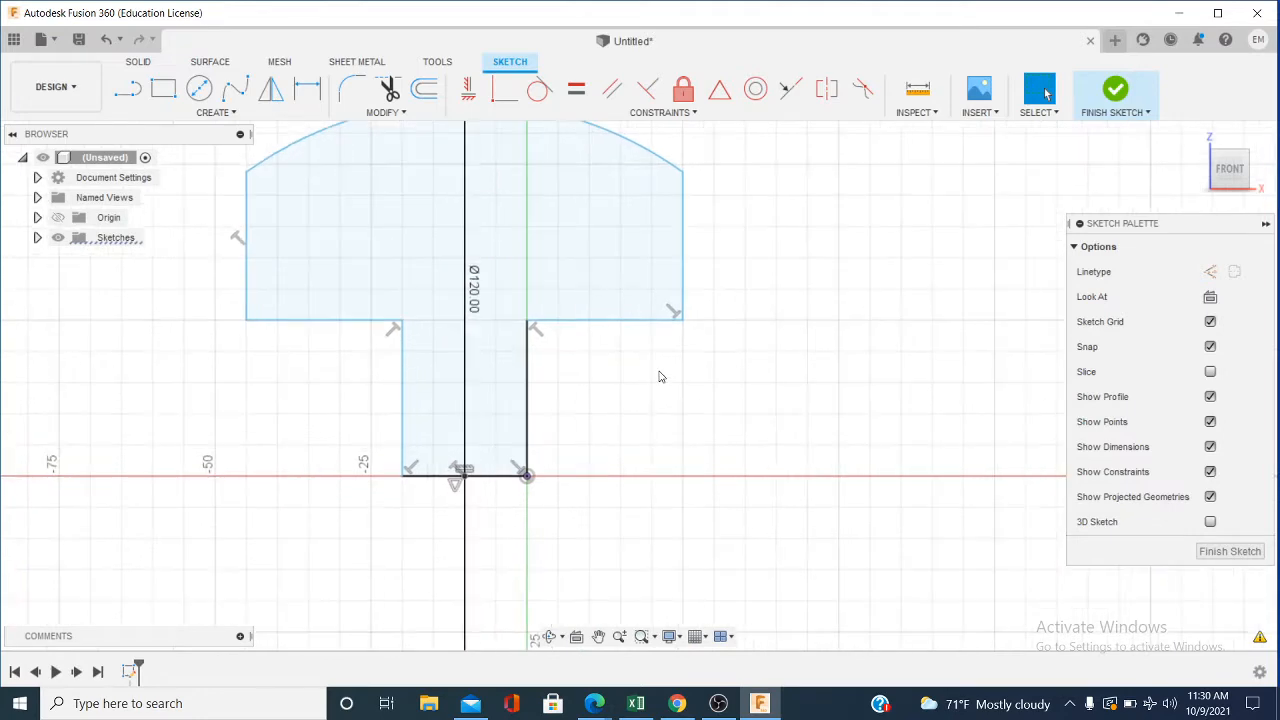
pyautogui.scroll(-2, 660, 374)
pyautogui.scroll(2, 709, 474)
pyautogui.scroll(-3, 716, 467)
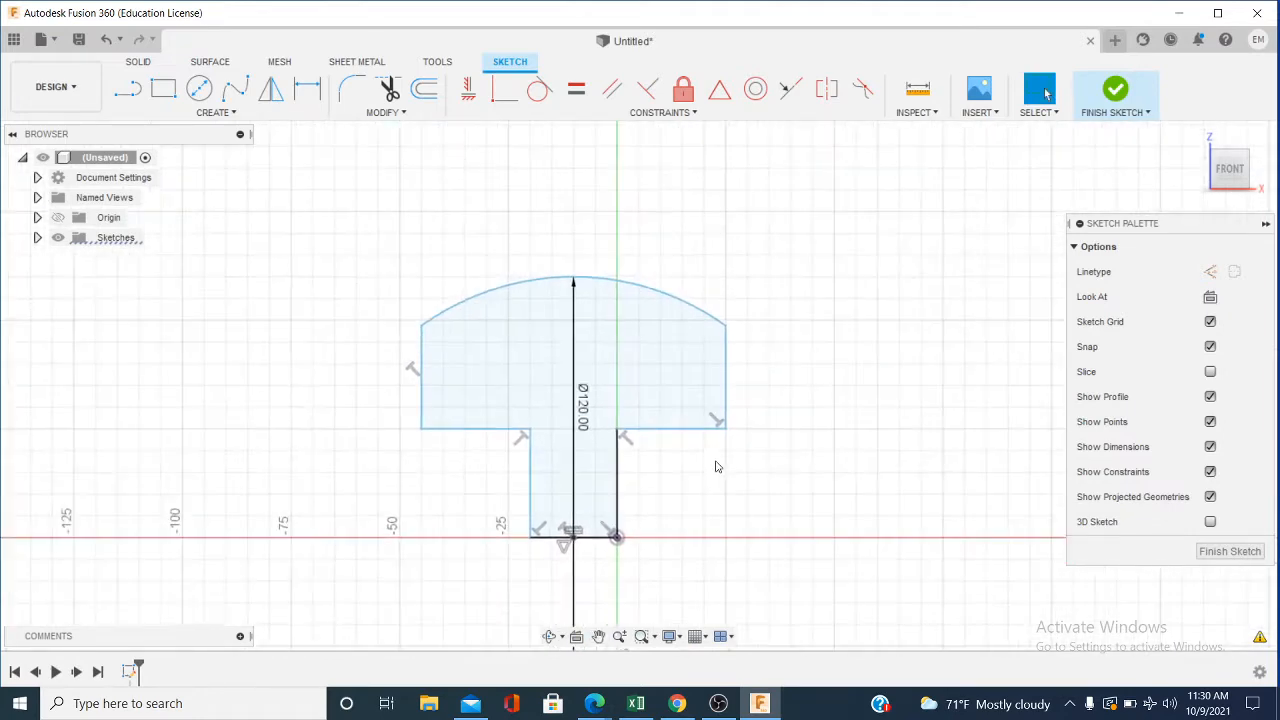
pyautogui.scroll(1, 729, 474)
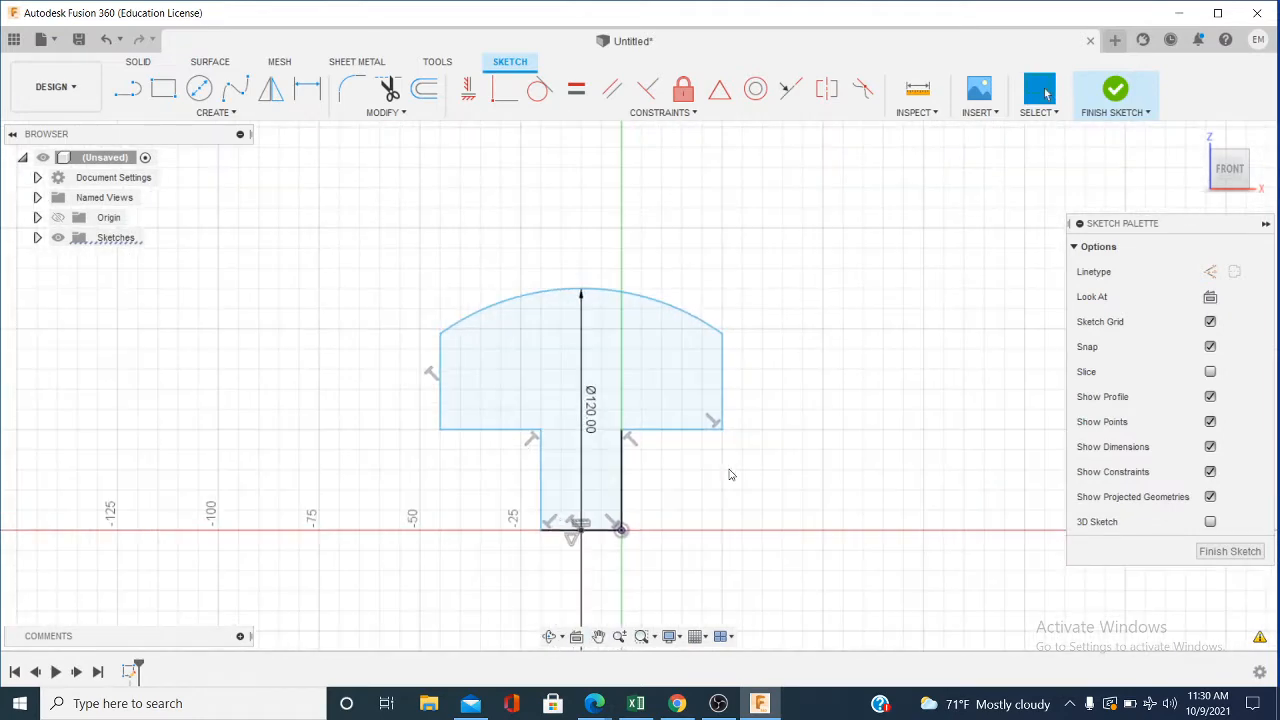
pyautogui.scroll(-3, 733, 476)
pyautogui.scroll(1, 691, 406)
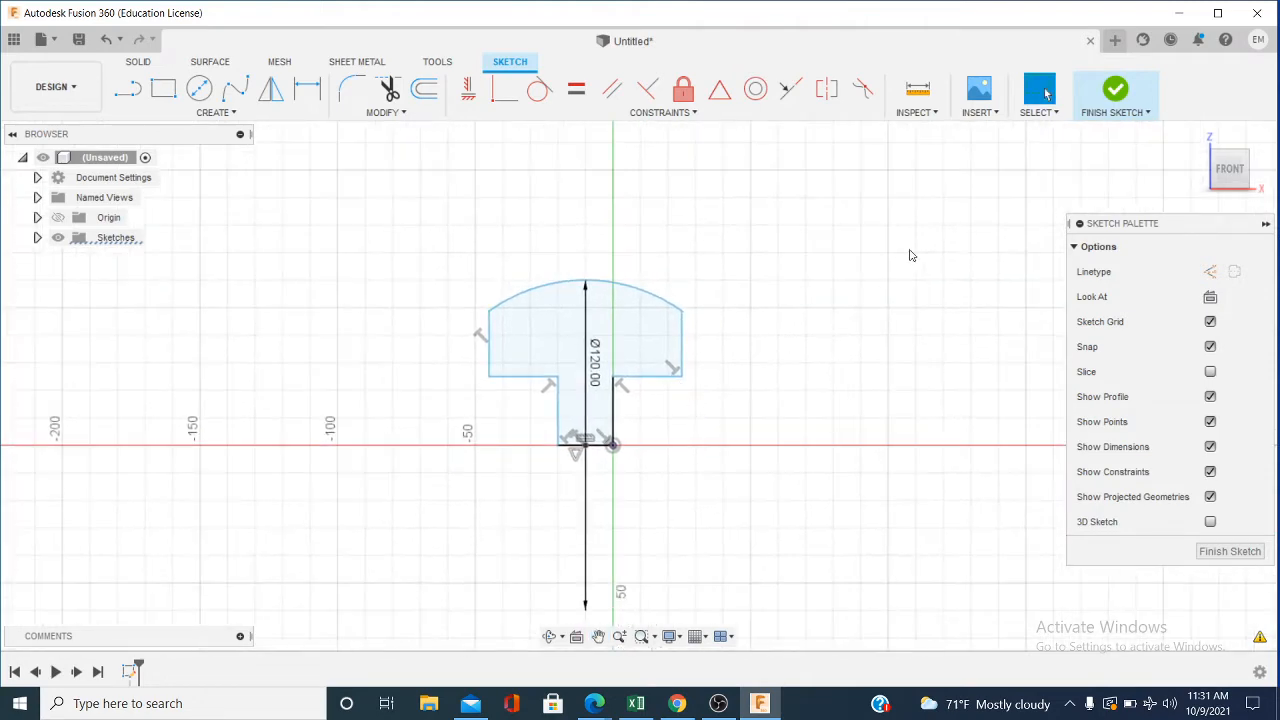
pyautogui.click(1117, 97)
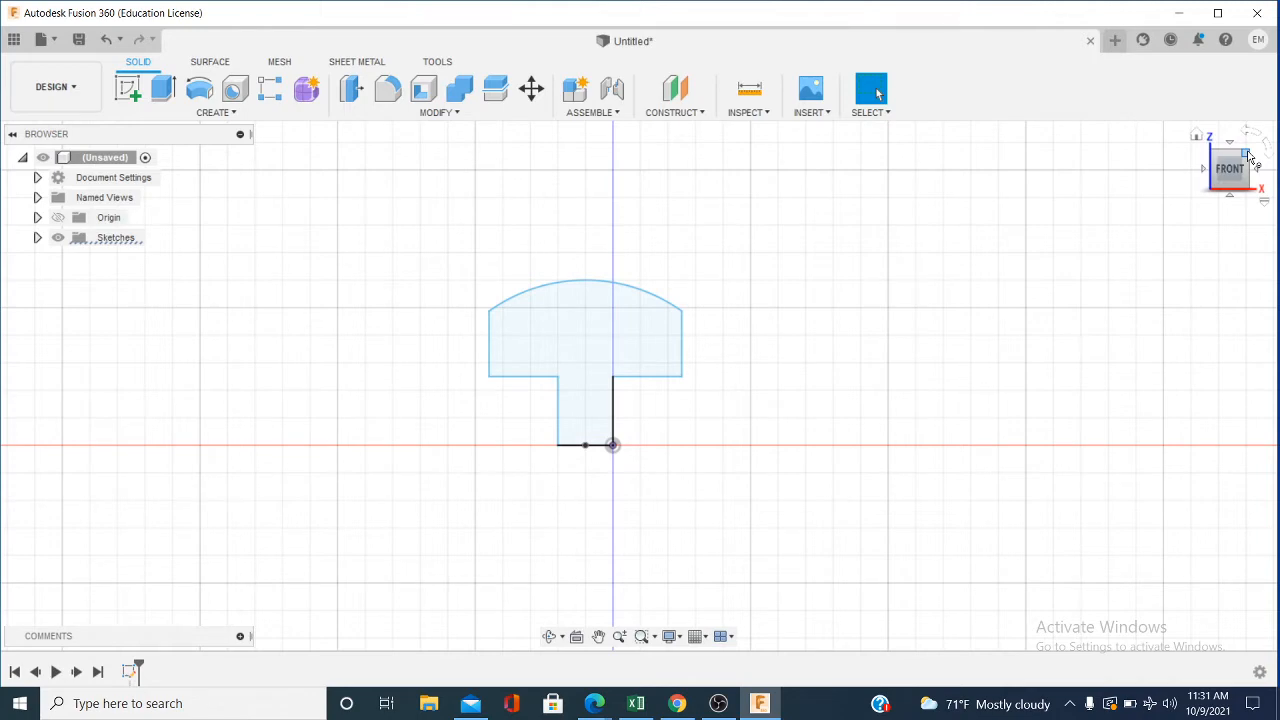
# Step: Revolve the T-shaped profile 360 degrees about the short bottom line of the stem as a new body
pyautogui.click(1248, 156)
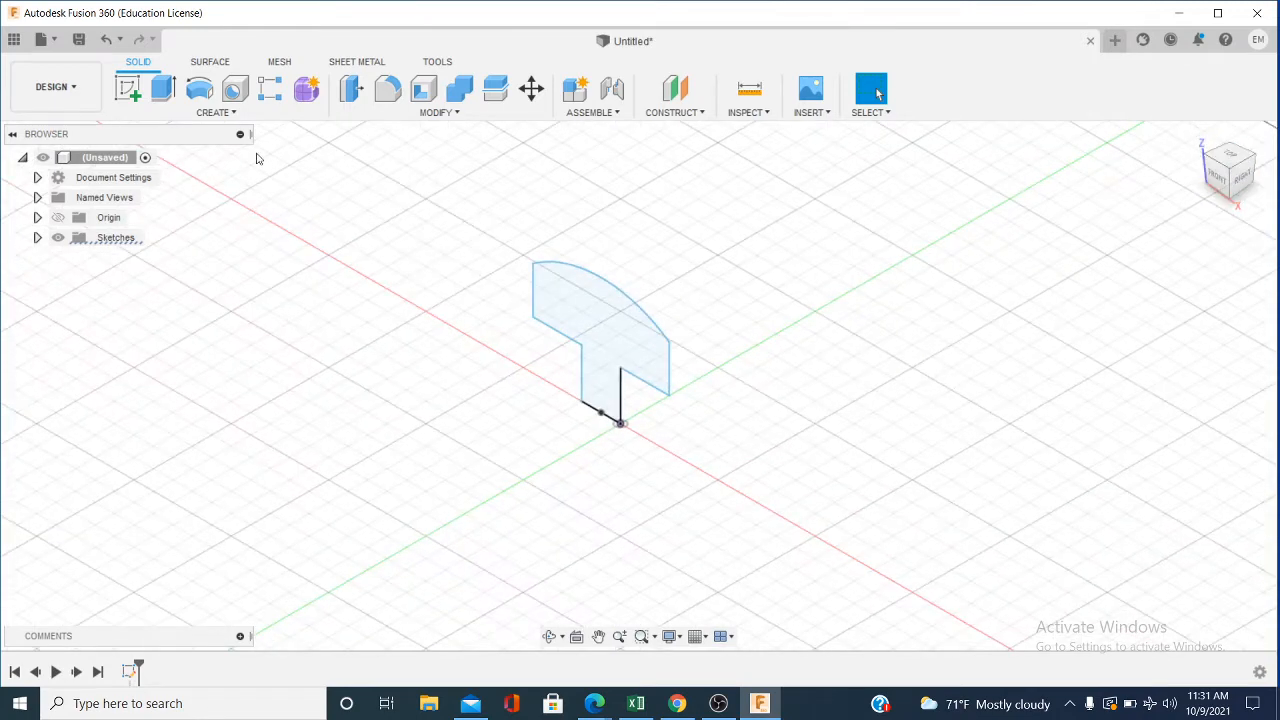
pyautogui.click(191, 89)
pyautogui.scroll(2, 580, 398)
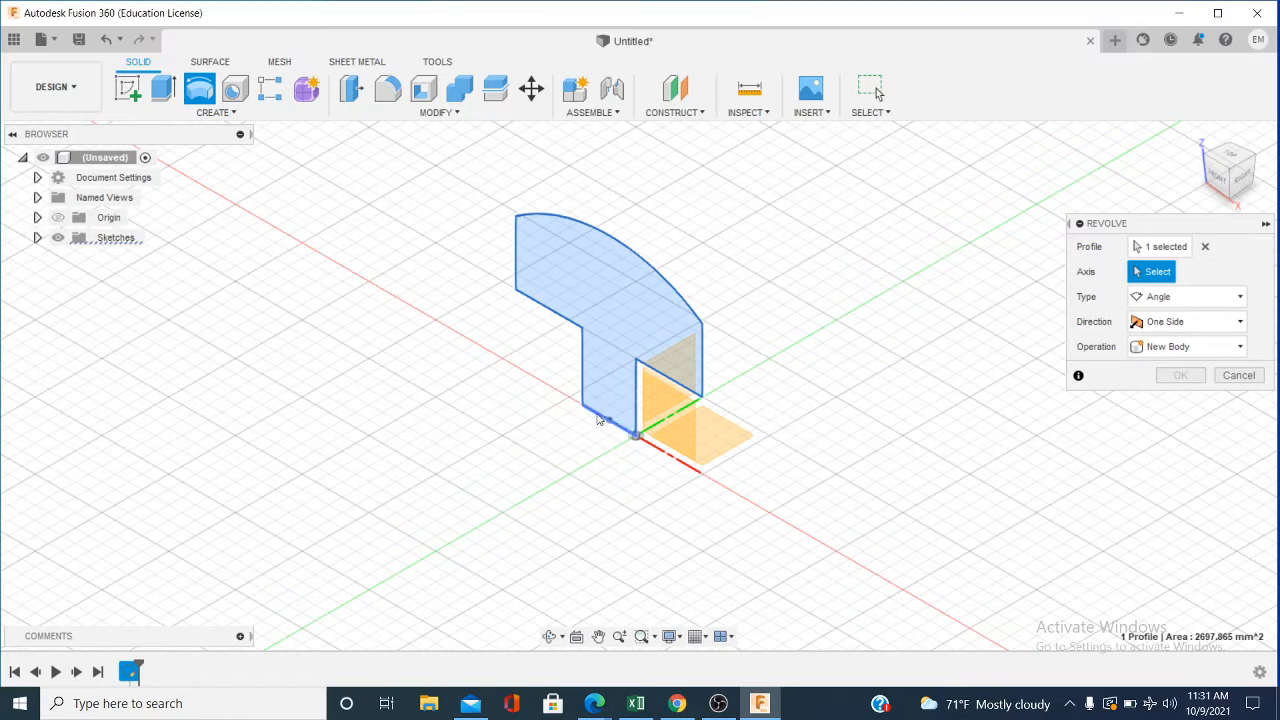
pyautogui.click(599, 419)
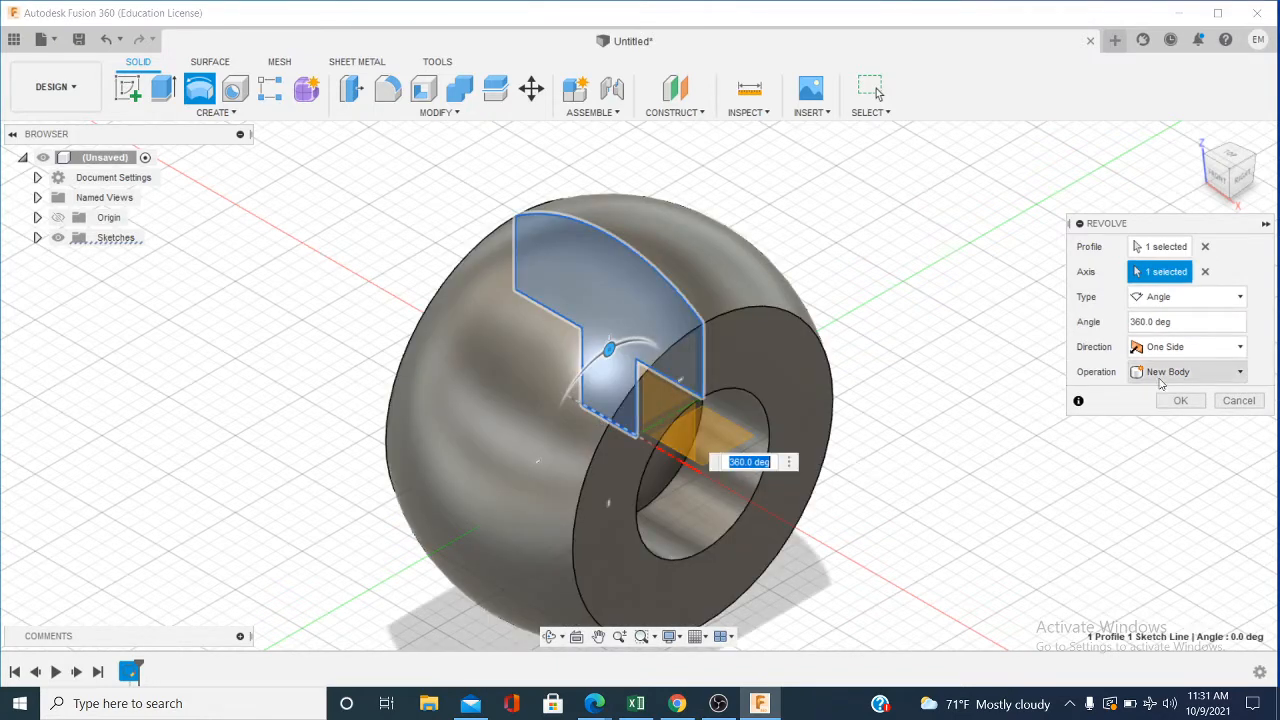
pyautogui.click(1178, 404)
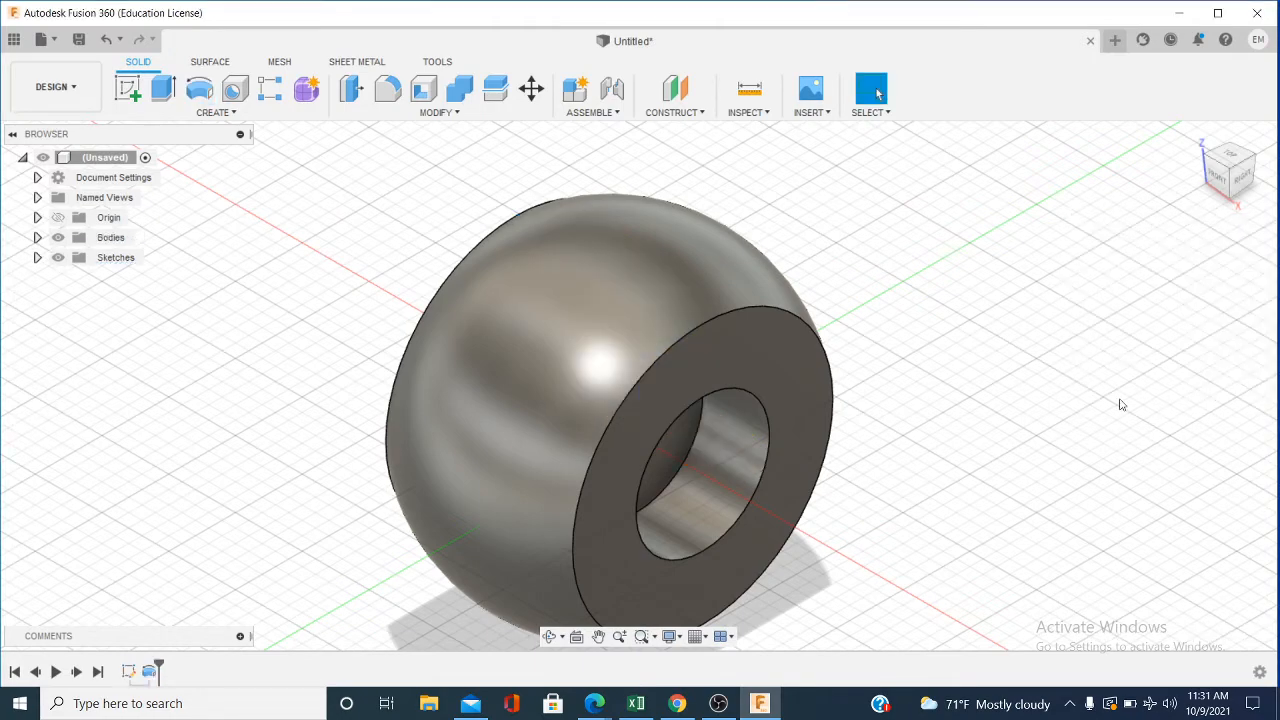
# Step: Start a new sketch on the revolved body's flat ring-shaped end face on the right side
pyautogui.moveTo(866, 545); pyautogui.dragTo(745, 459, button='middle')
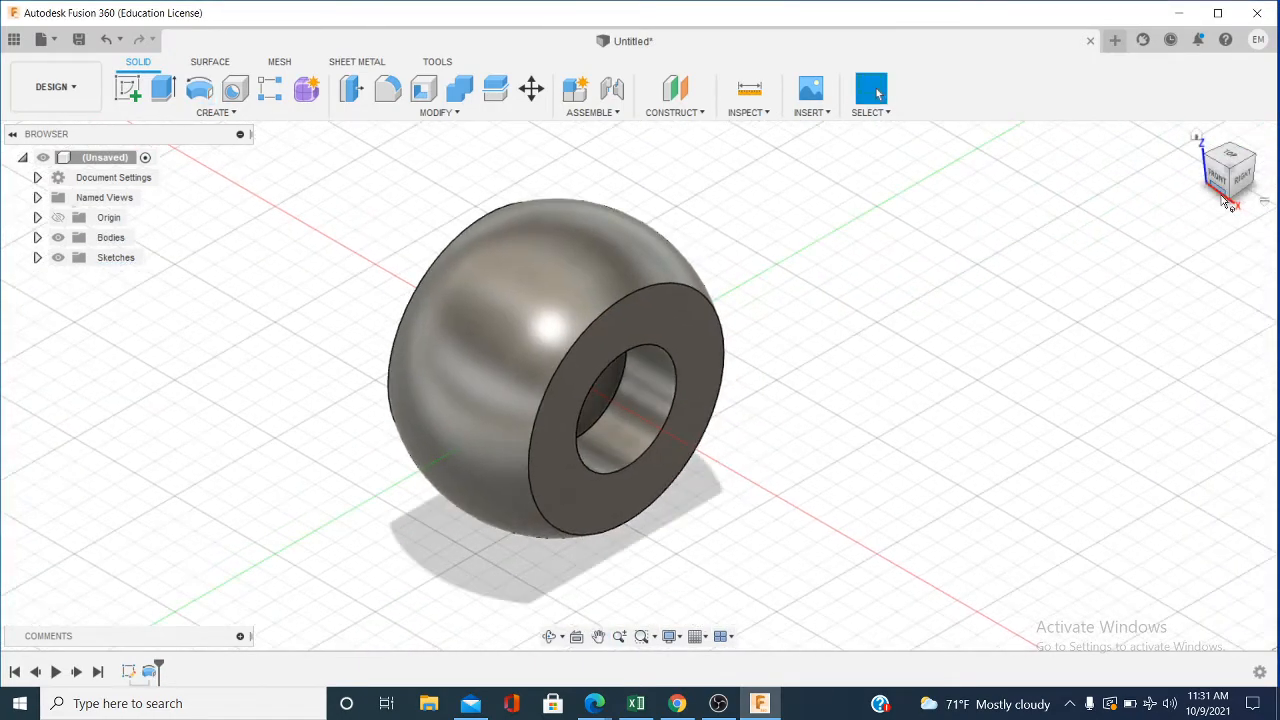
pyautogui.click(1219, 187)
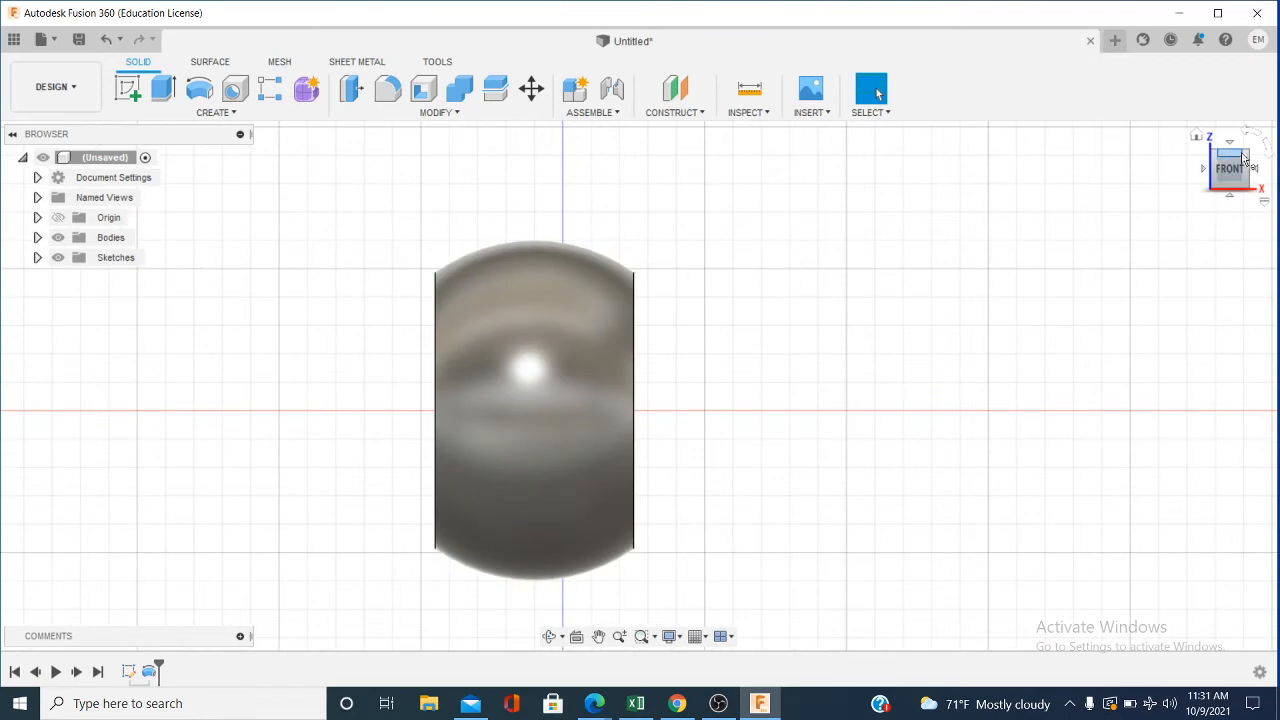
pyautogui.click(1249, 156)
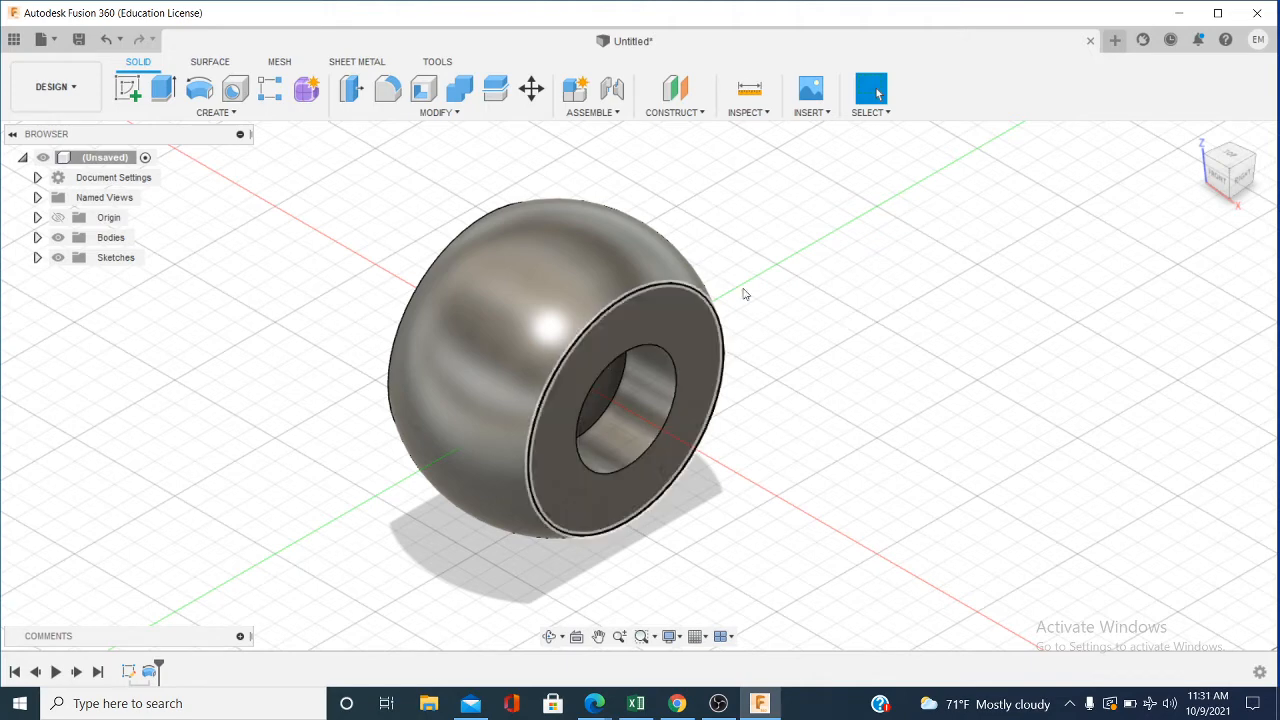
pyautogui.click(127, 92)
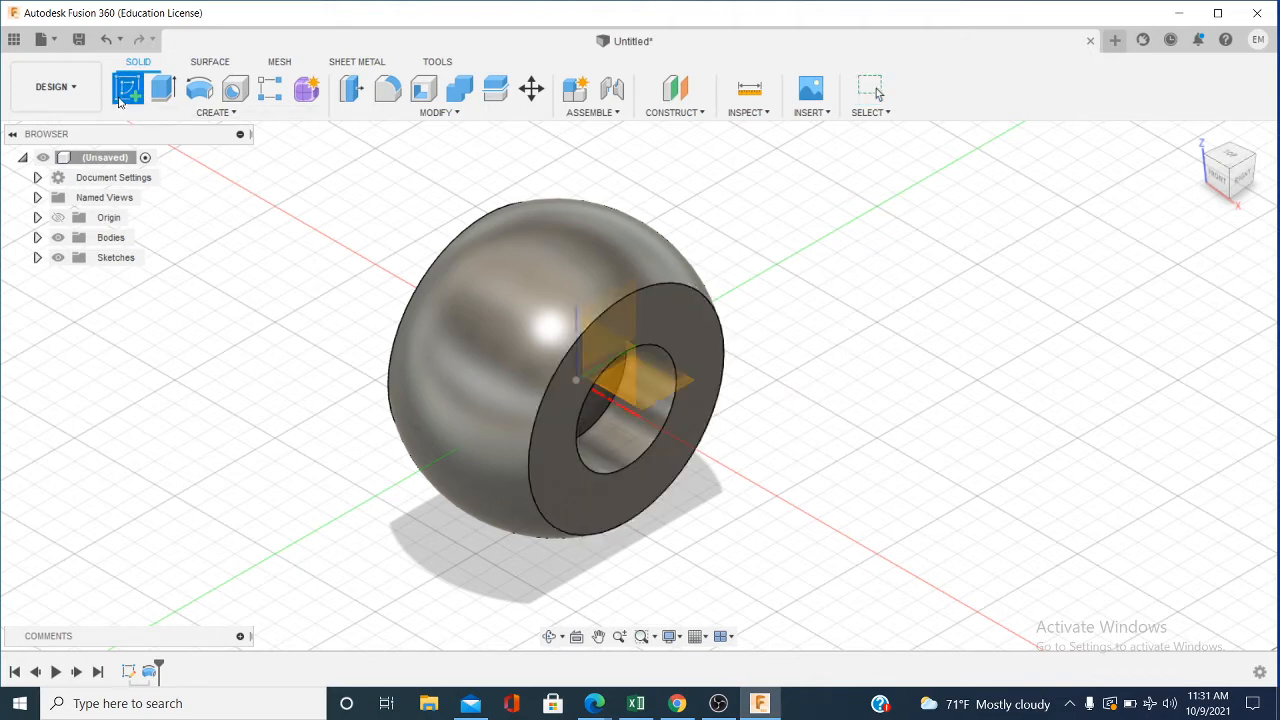
pyautogui.click(690, 321)
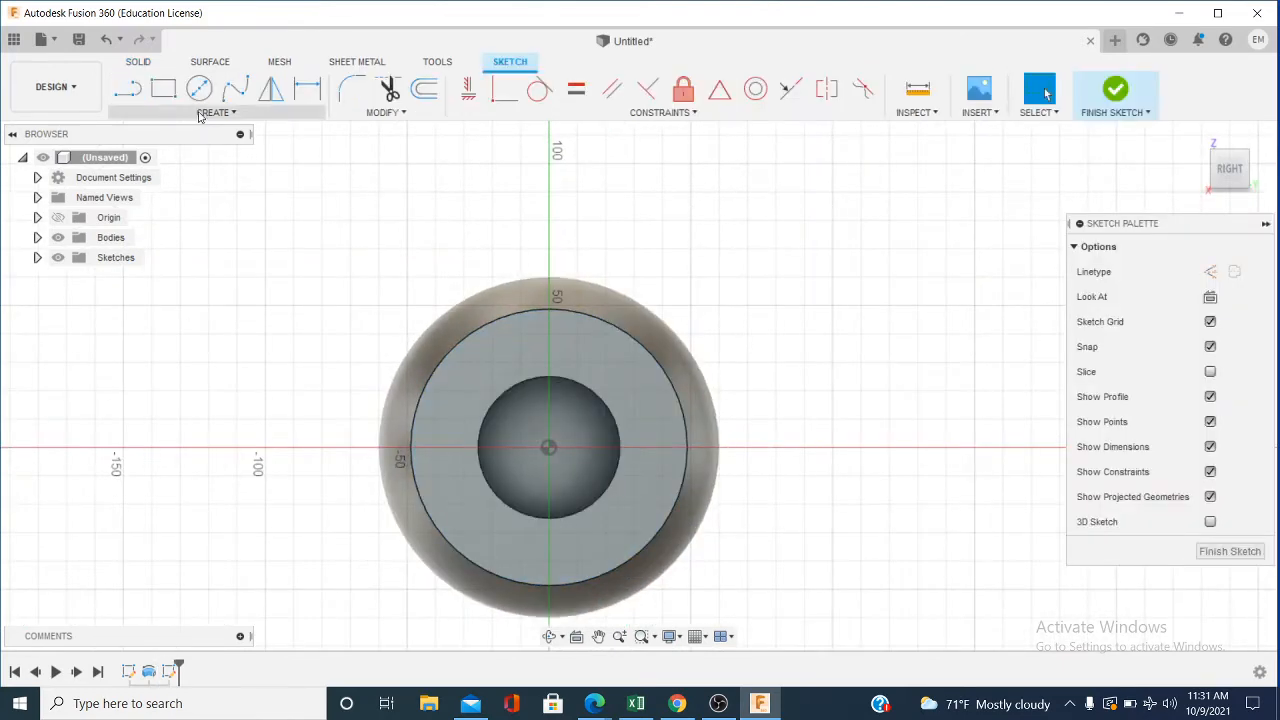
# Step: Draw a 75 mm center diameter circle centred on the origin, concentric with the bore
pyautogui.click(228, 114)
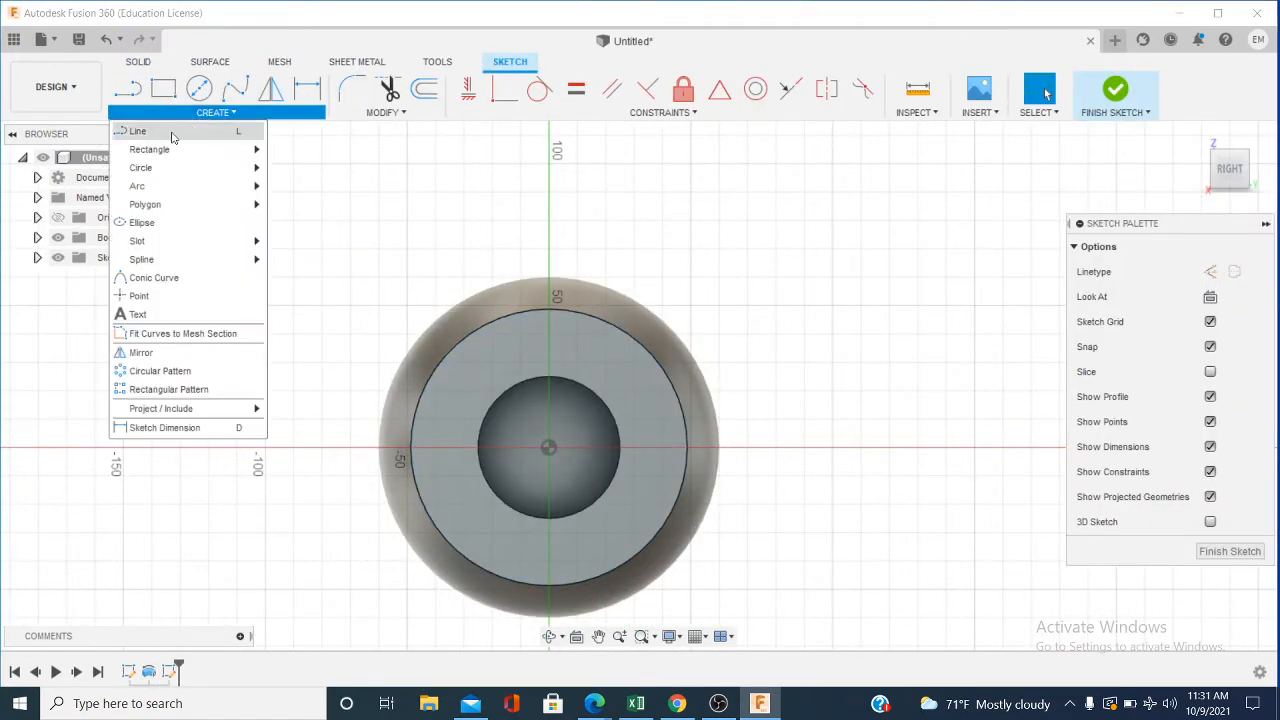
pyautogui.moveTo(158, 168)
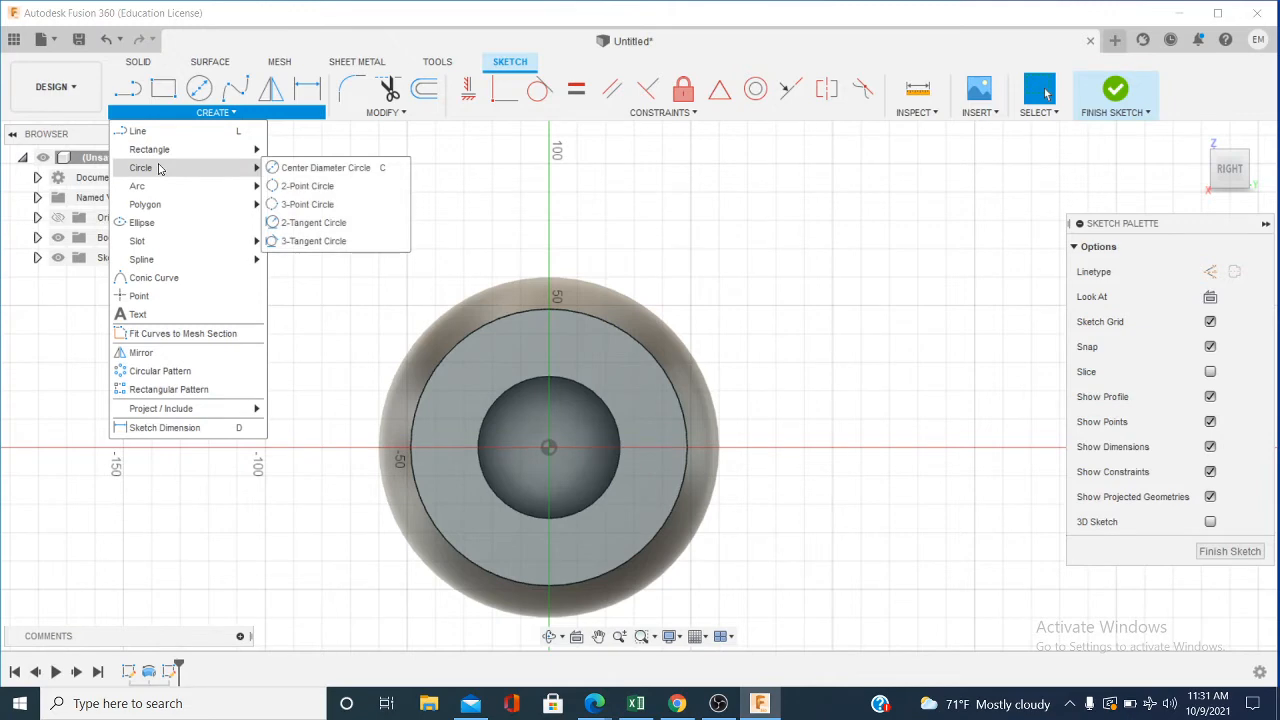
pyautogui.click(300, 168)
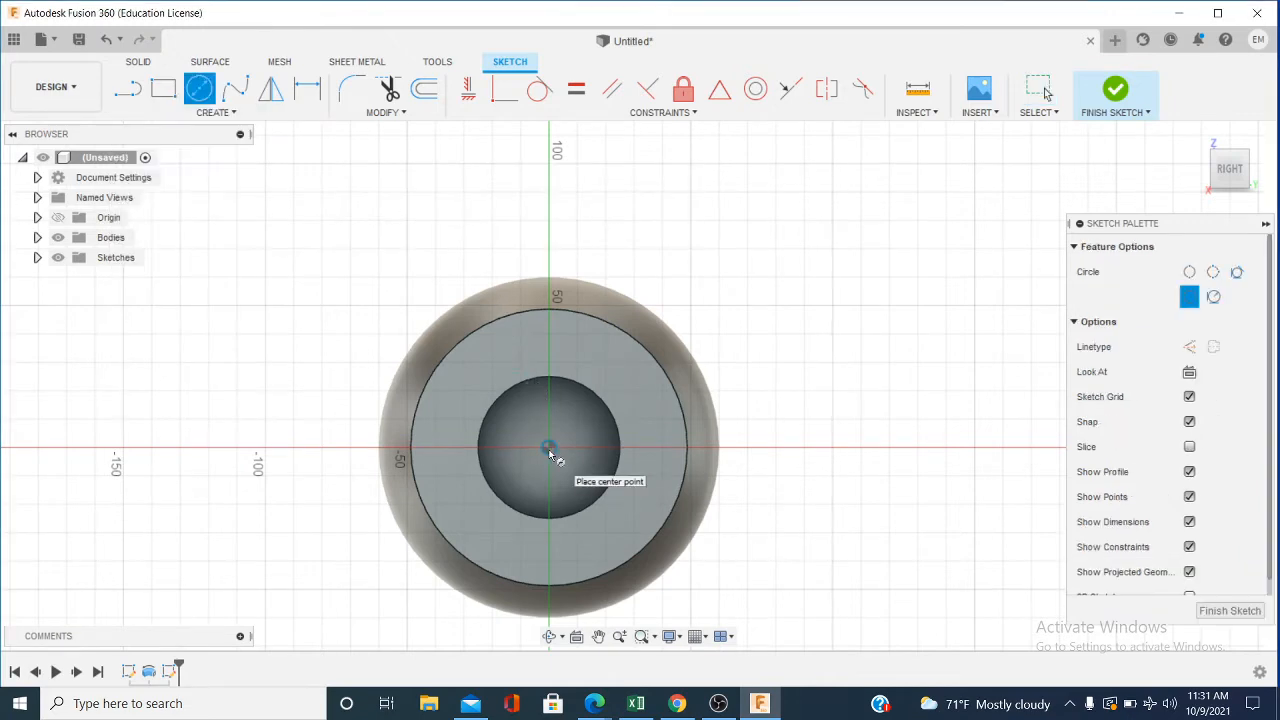
pyautogui.click(549, 446)
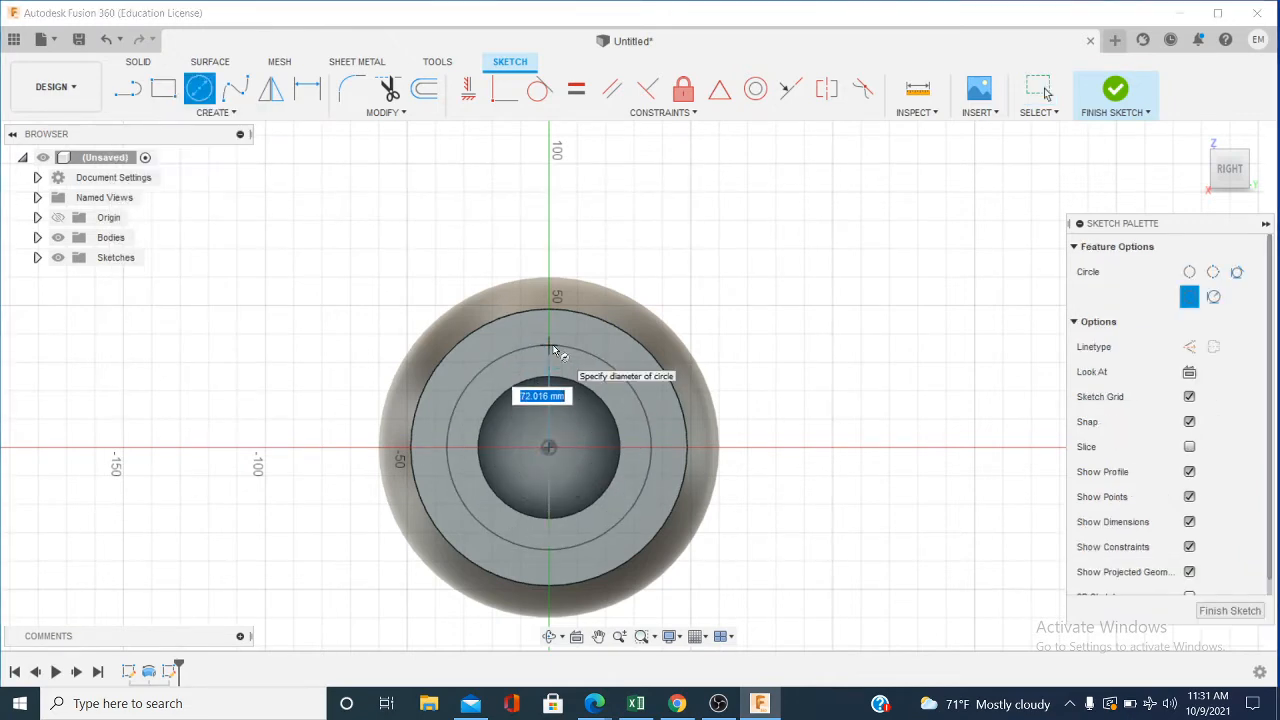
pyautogui.write('75')
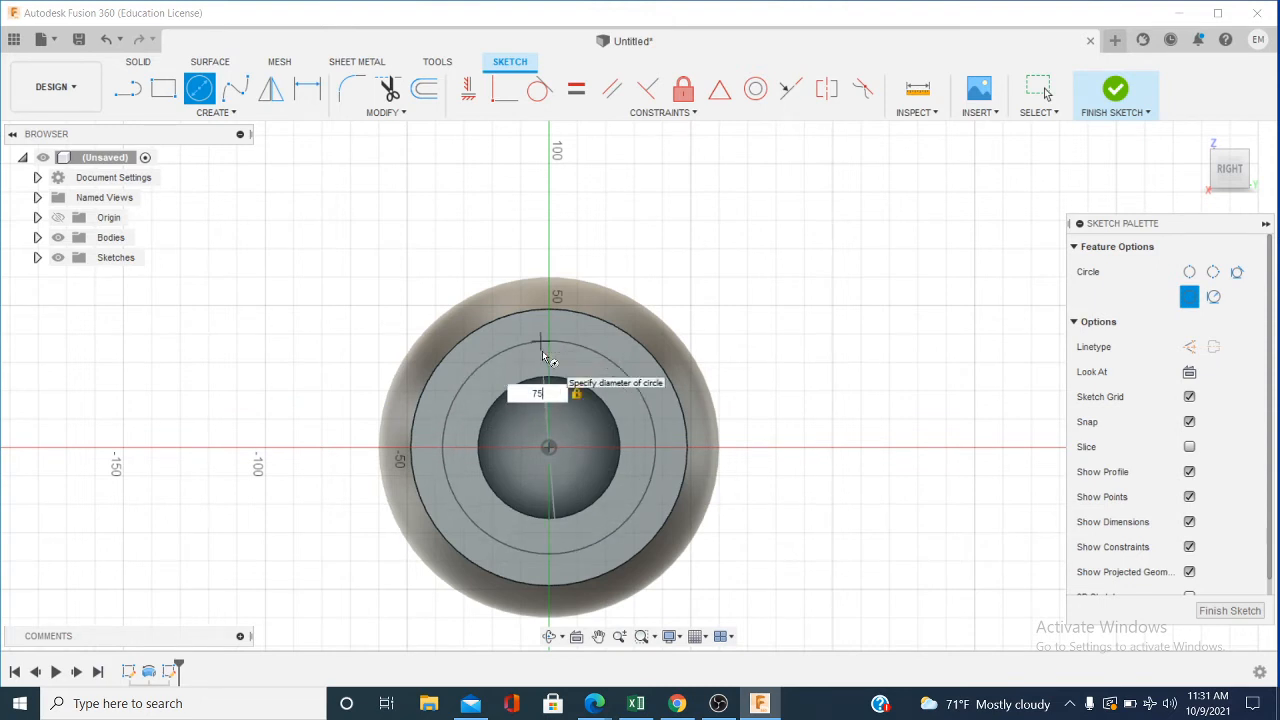
pyautogui.press('Return')
pyautogui.press('Escape')
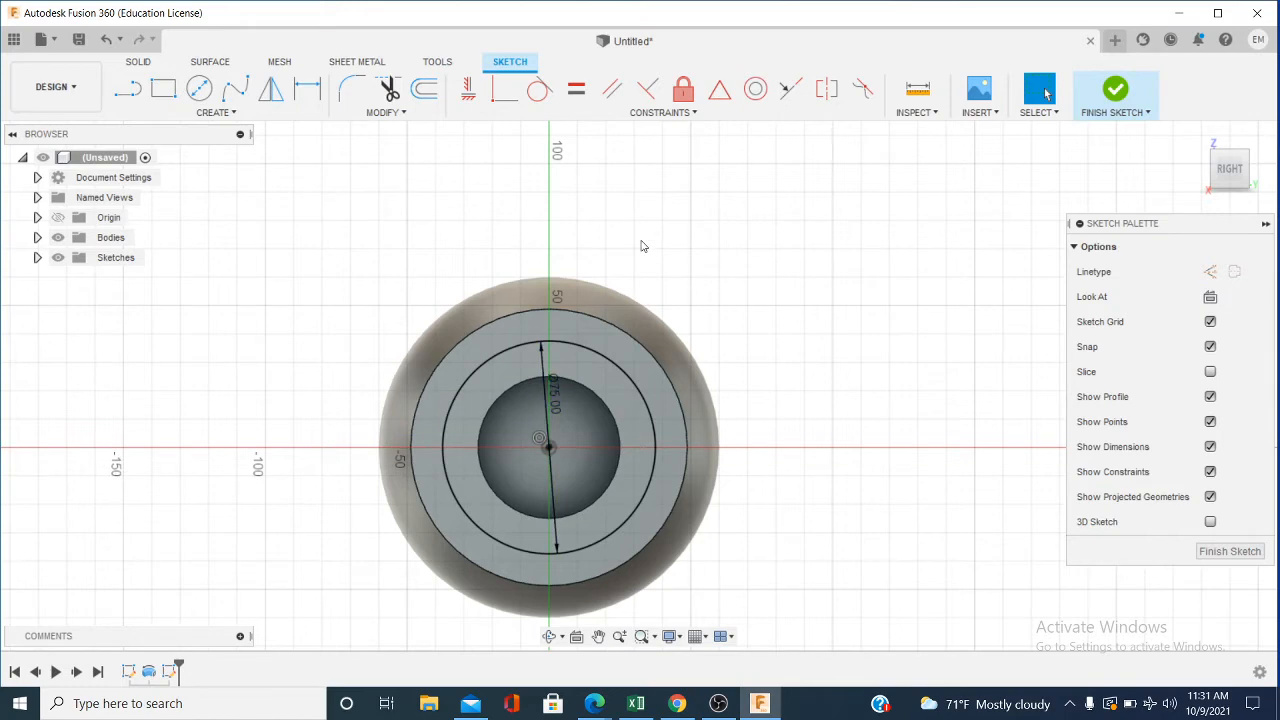
pyautogui.rightClick(642, 246)
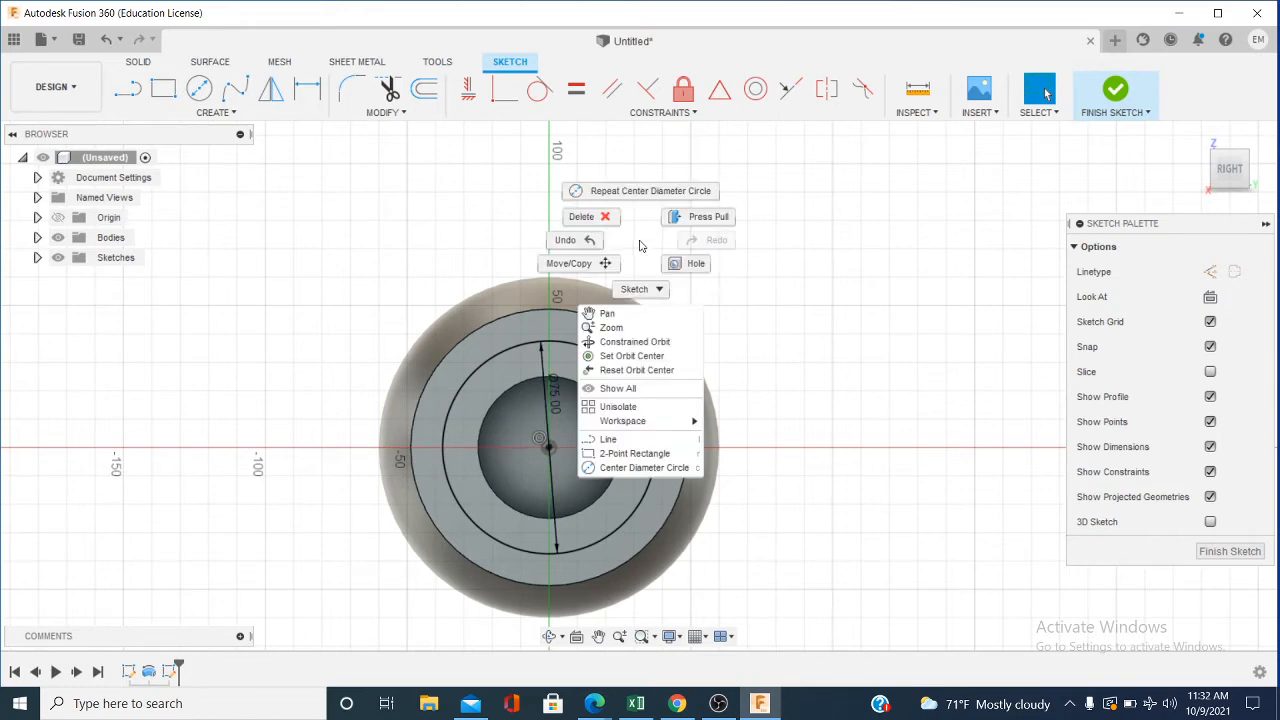
pyautogui.press('Escape')
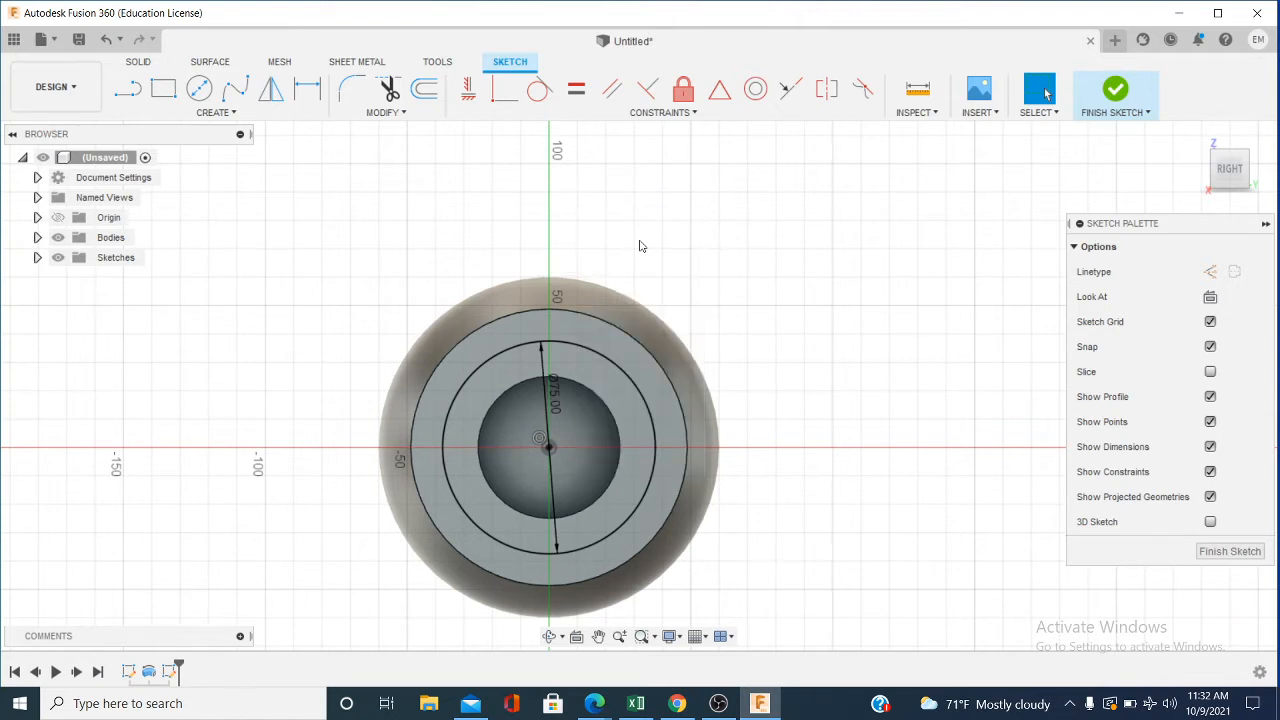
# Step: Place a sketch point where the 75 mm circle crosses the vertical axis above the bore, and finish the sketch
pyautogui.click(234, 114)
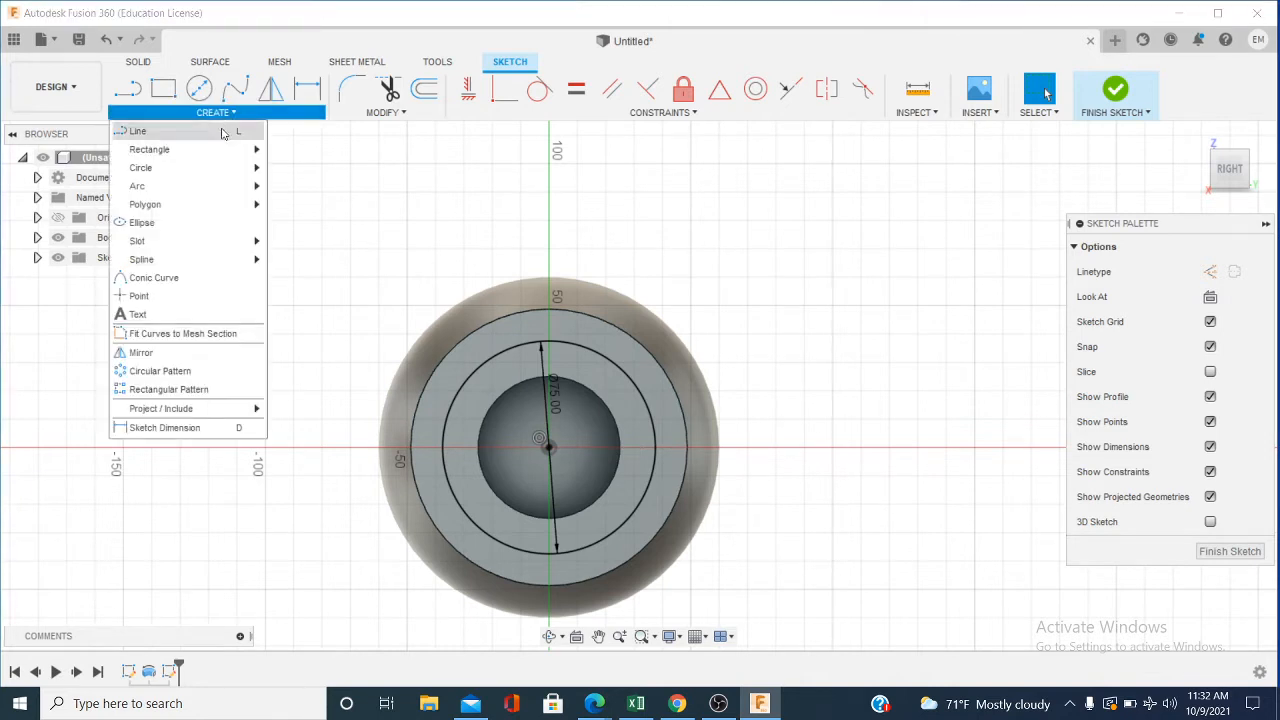
pyautogui.click(139, 297)
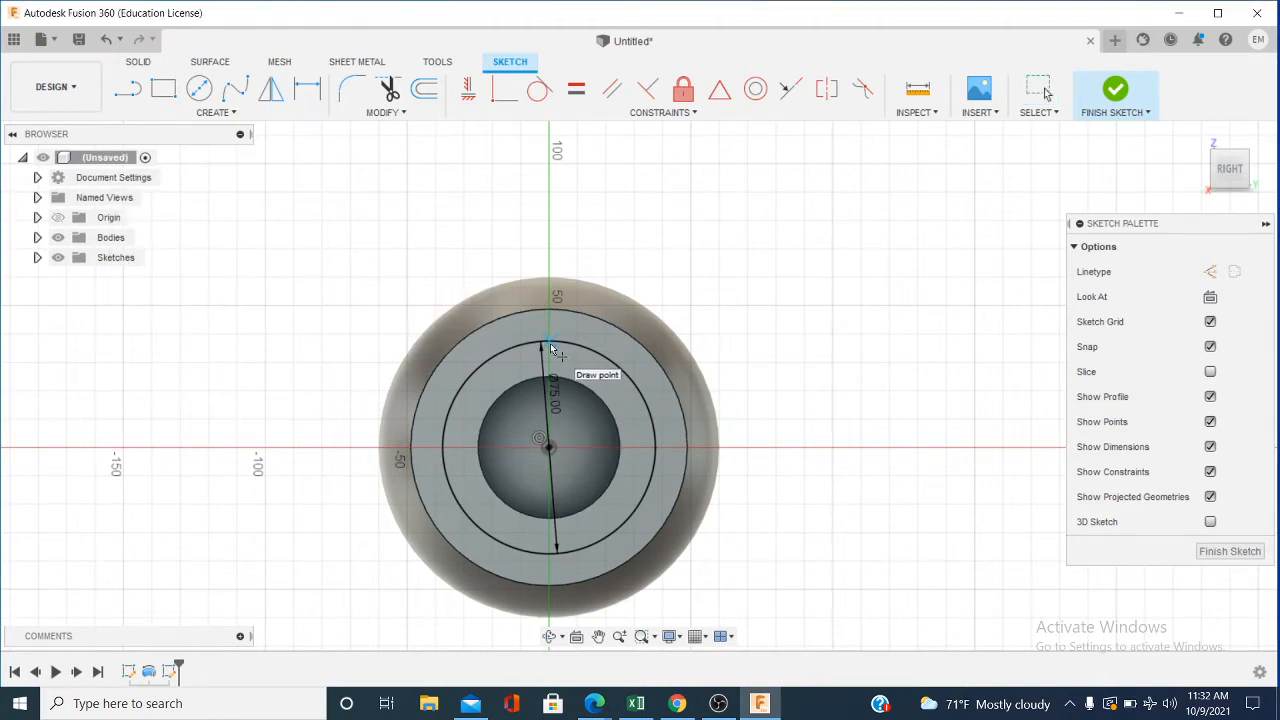
pyautogui.scroll(5, 555, 348)
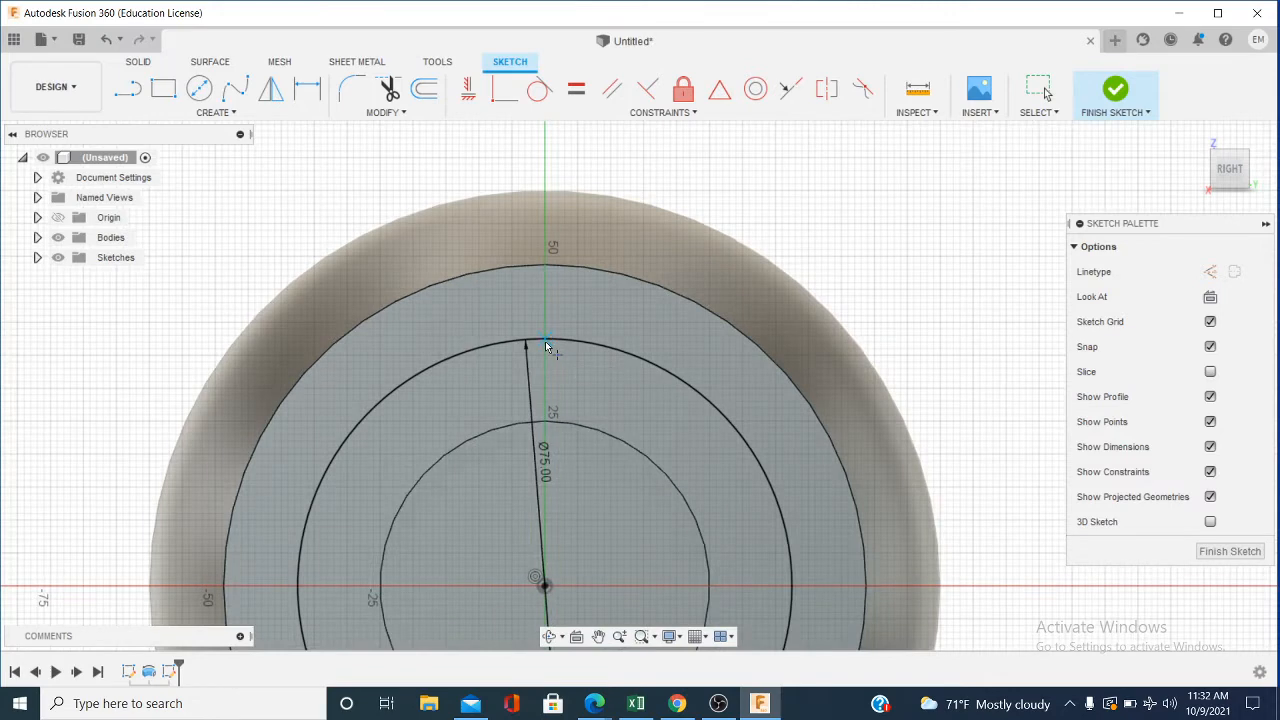
pyautogui.click(545, 340)
pyautogui.rightClick(736, 172)
pyautogui.click(811, 166)
pyautogui.scroll(2, 548, 348)
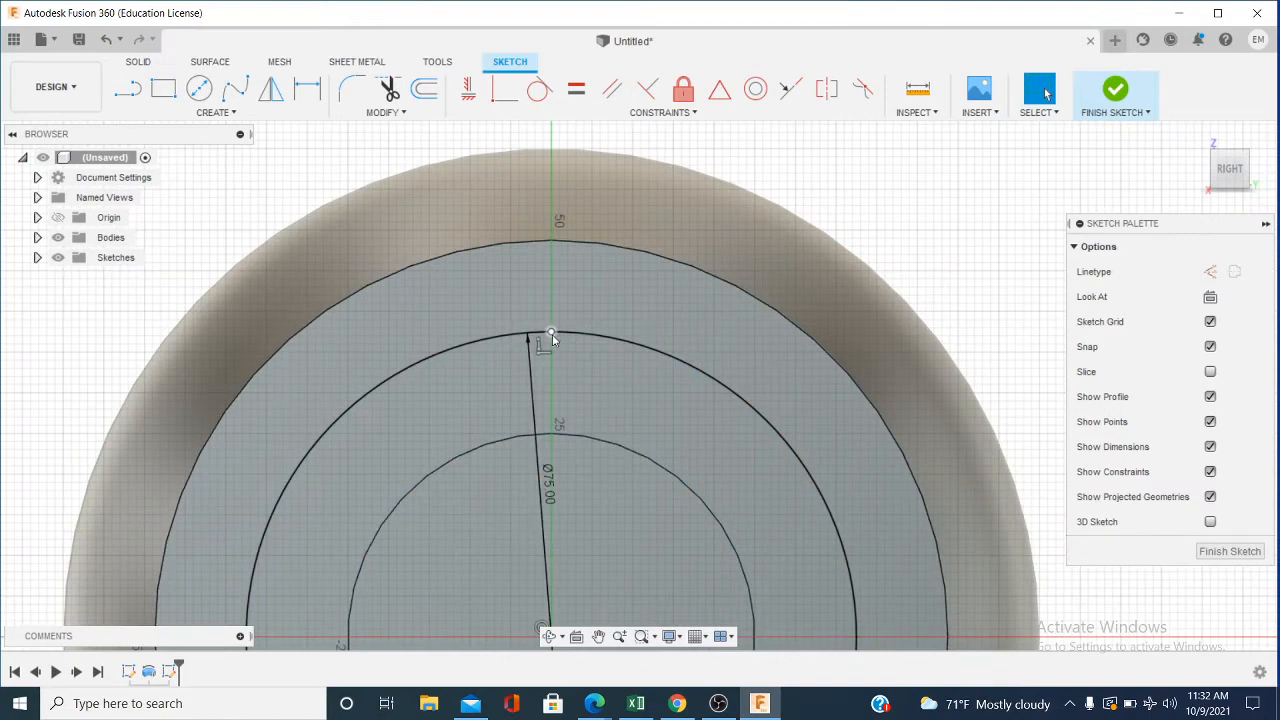
pyautogui.scroll(-3, 552, 334)
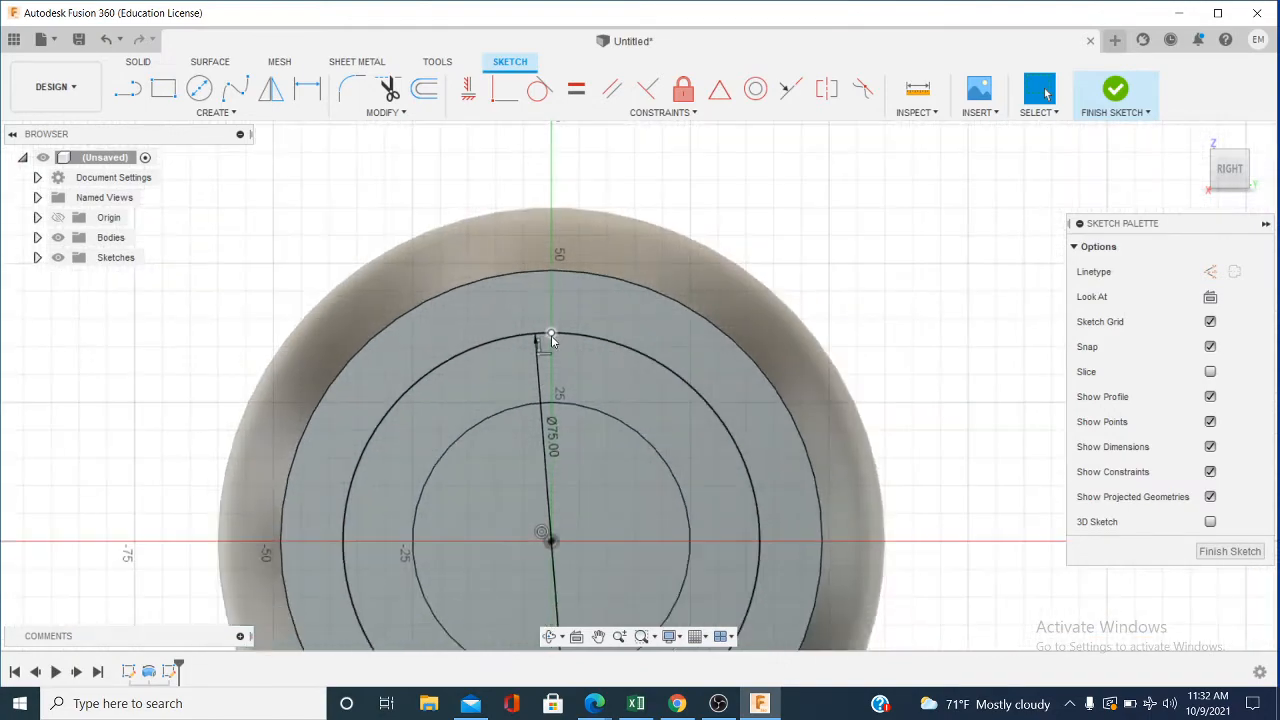
pyautogui.click(1110, 95)
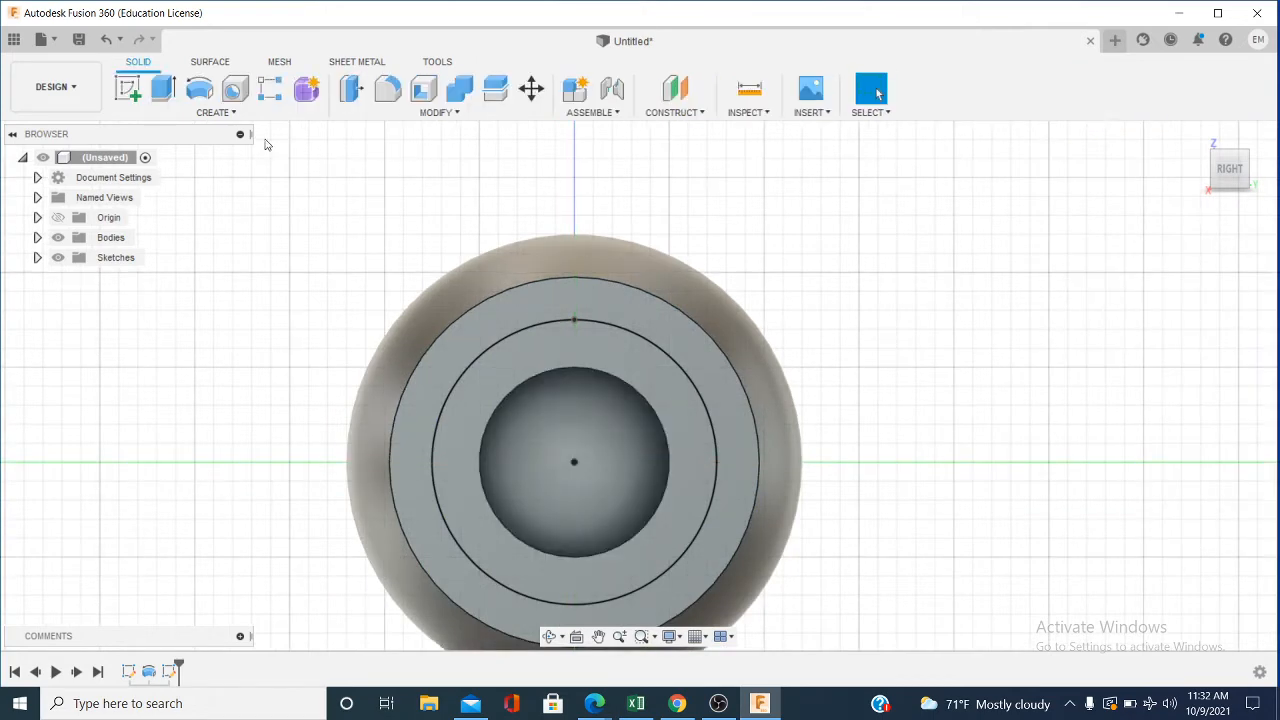
# Step: Start a hole at the sketch point above the bore, with the Simple hole type and the Tapped tap type
pyautogui.click(233, 91)
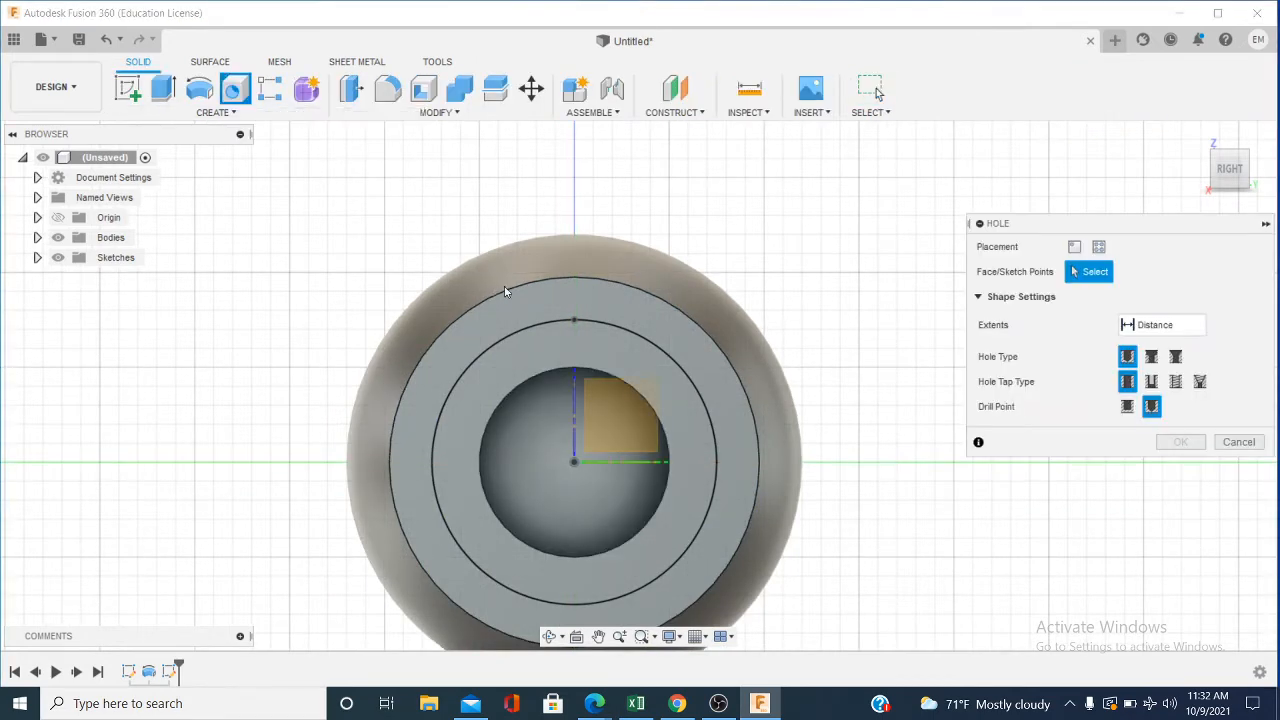
pyautogui.click(575, 321)
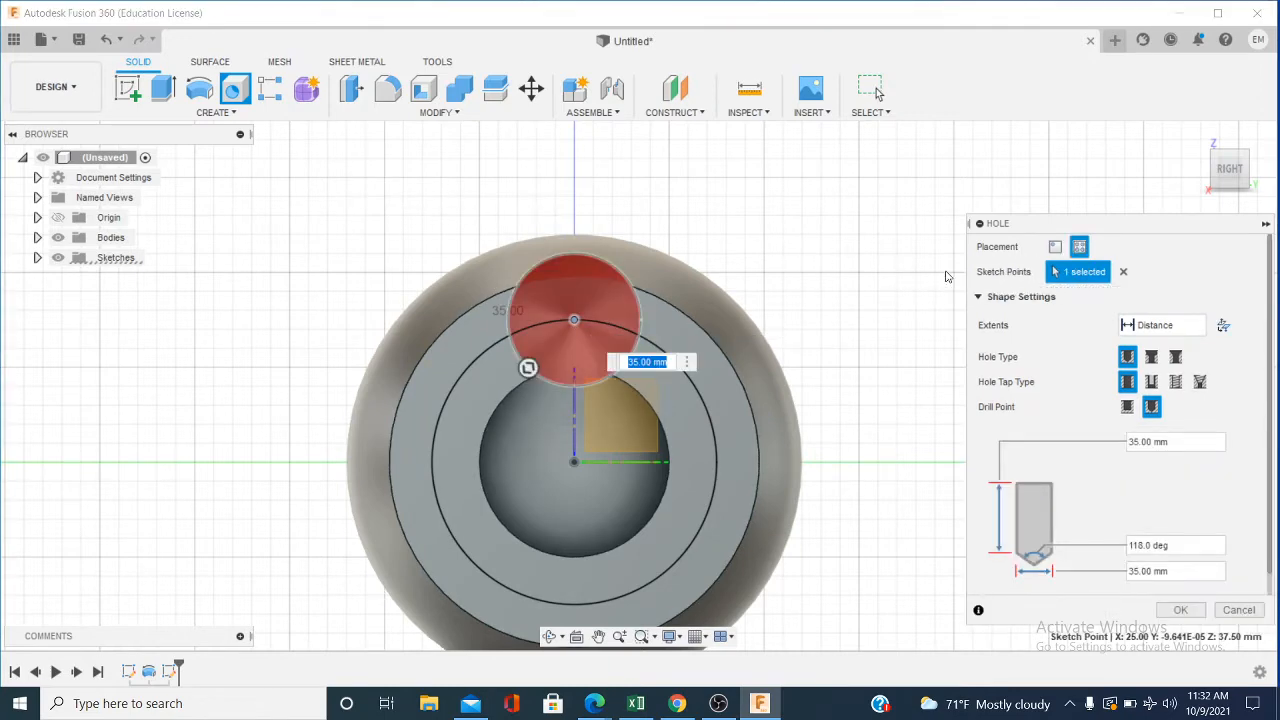
pyautogui.click(1131, 361)
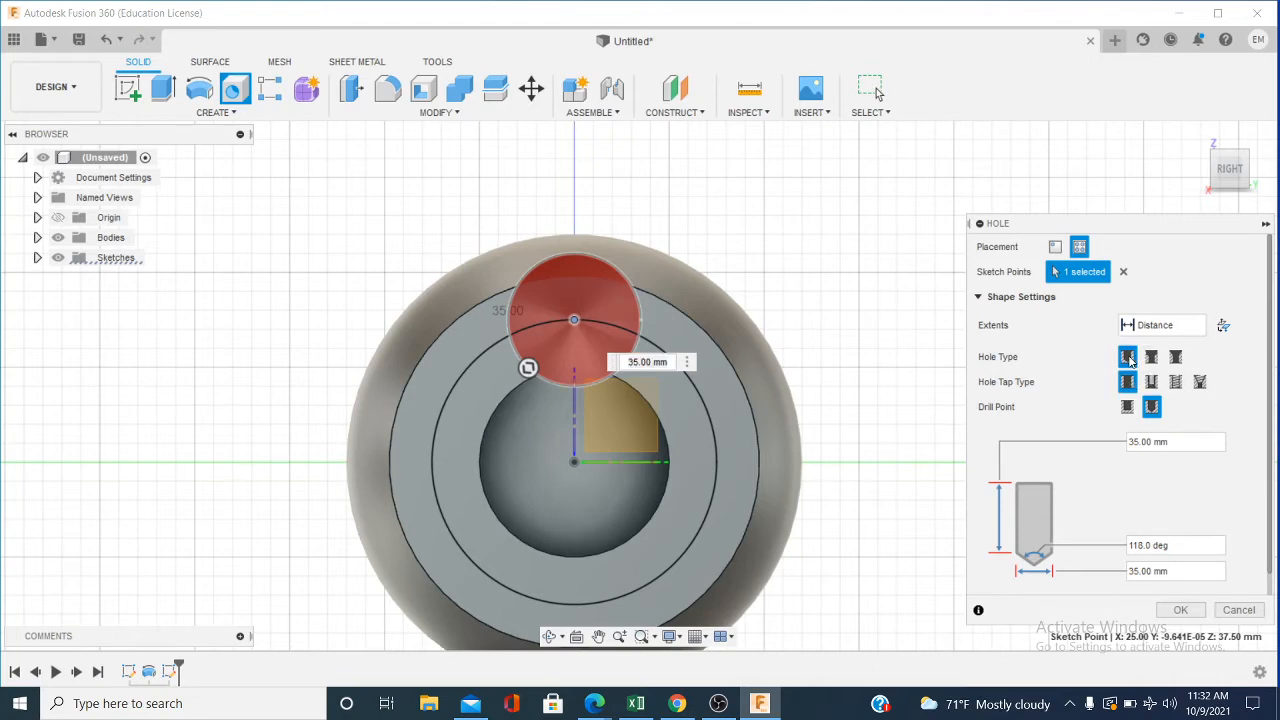
pyautogui.click(1177, 382)
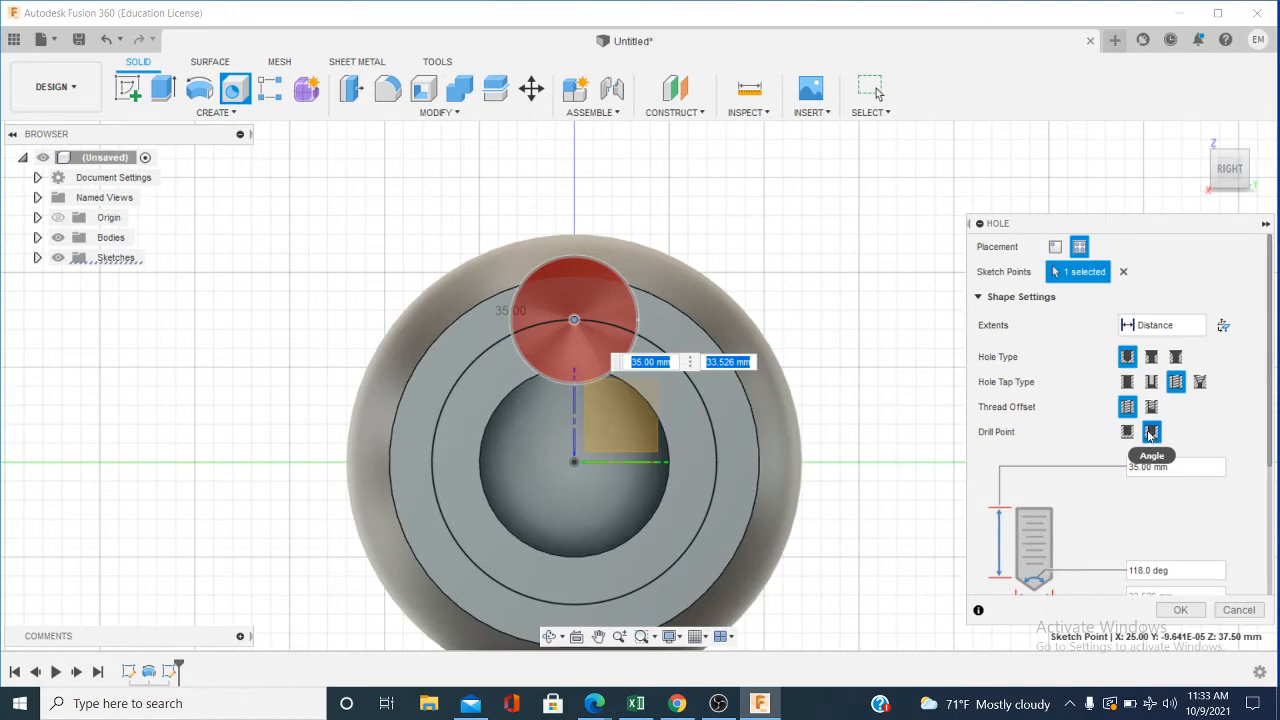
# Step: Set the tapped hole's depth to 70 mm
pyautogui.scroll(-1, 1056, 446)
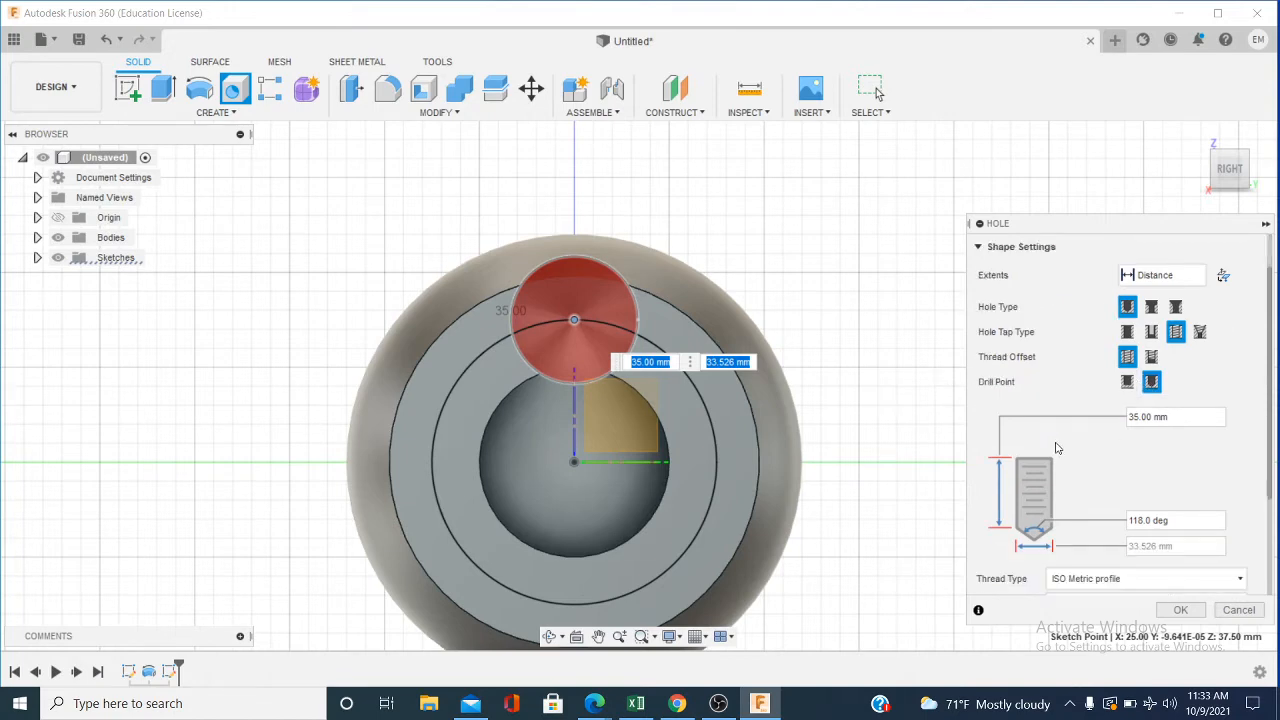
pyautogui.scroll(-2, 1057, 446)
pyautogui.scroll(1, 1057, 446)
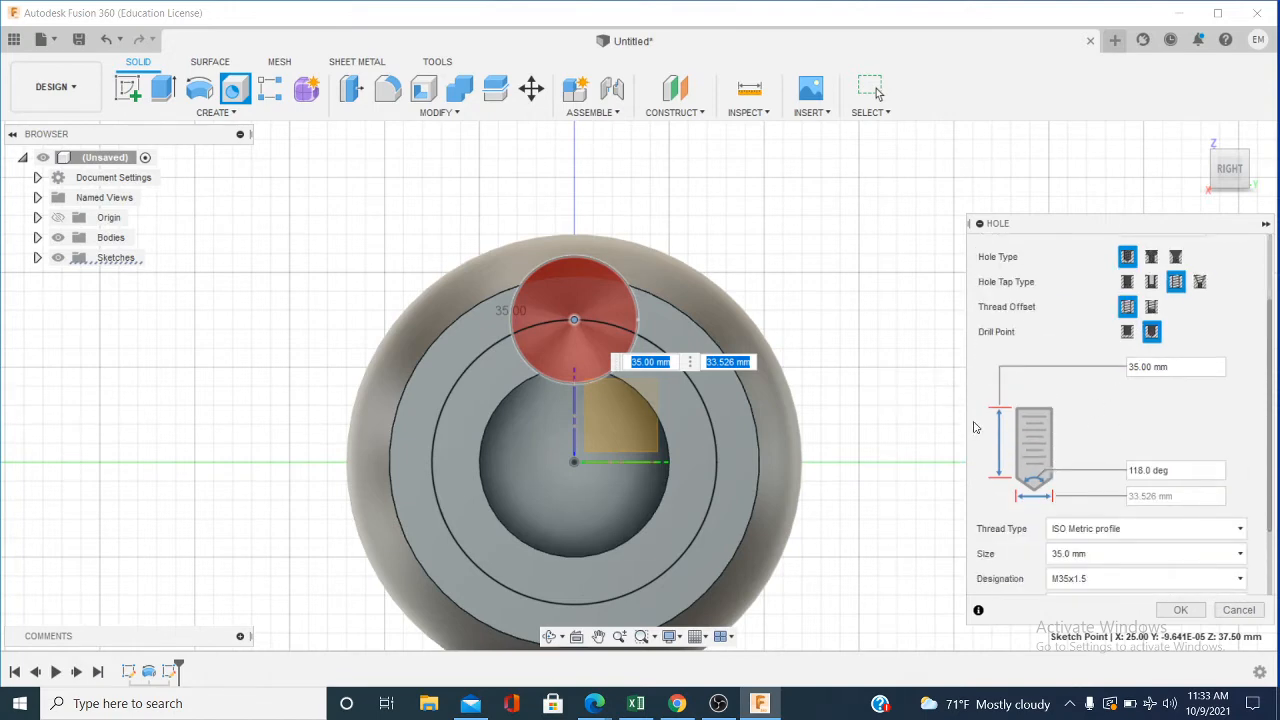
pyautogui.click(1138, 367)
pyautogui.press('BackSpace')
pyautogui.press('BackSpace')
pyautogui.write('7')
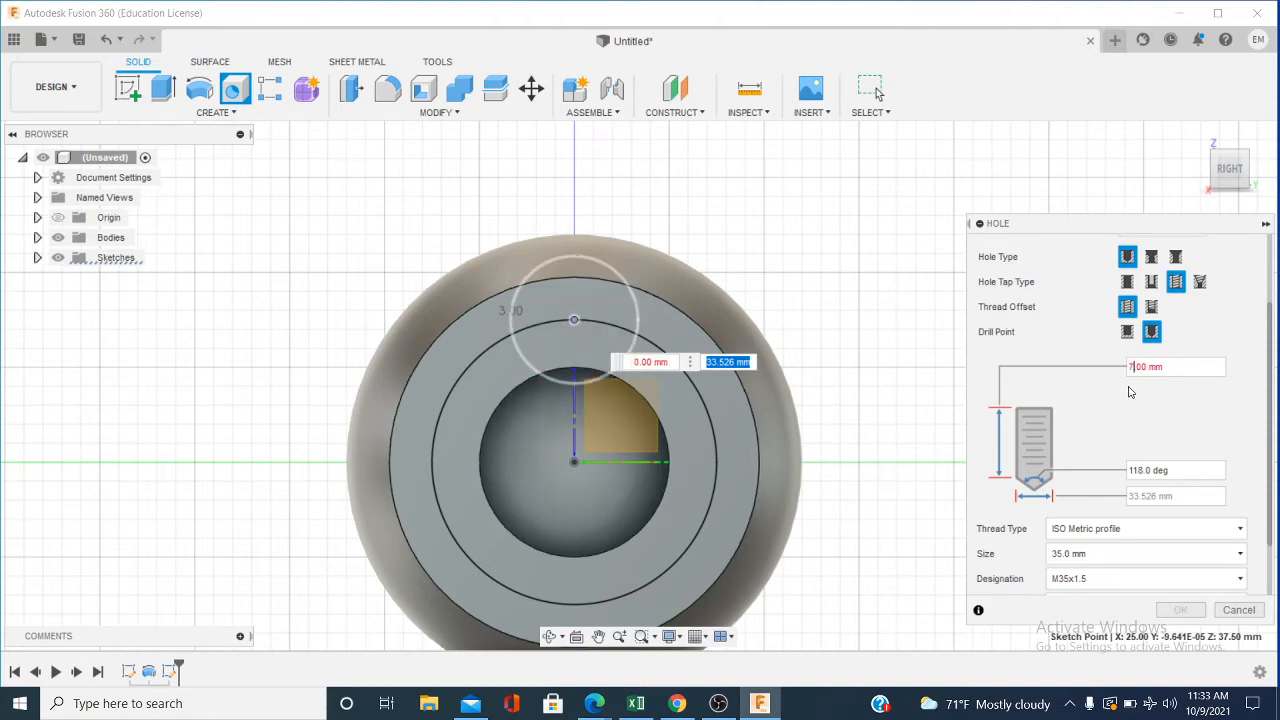
pyautogui.write('0')
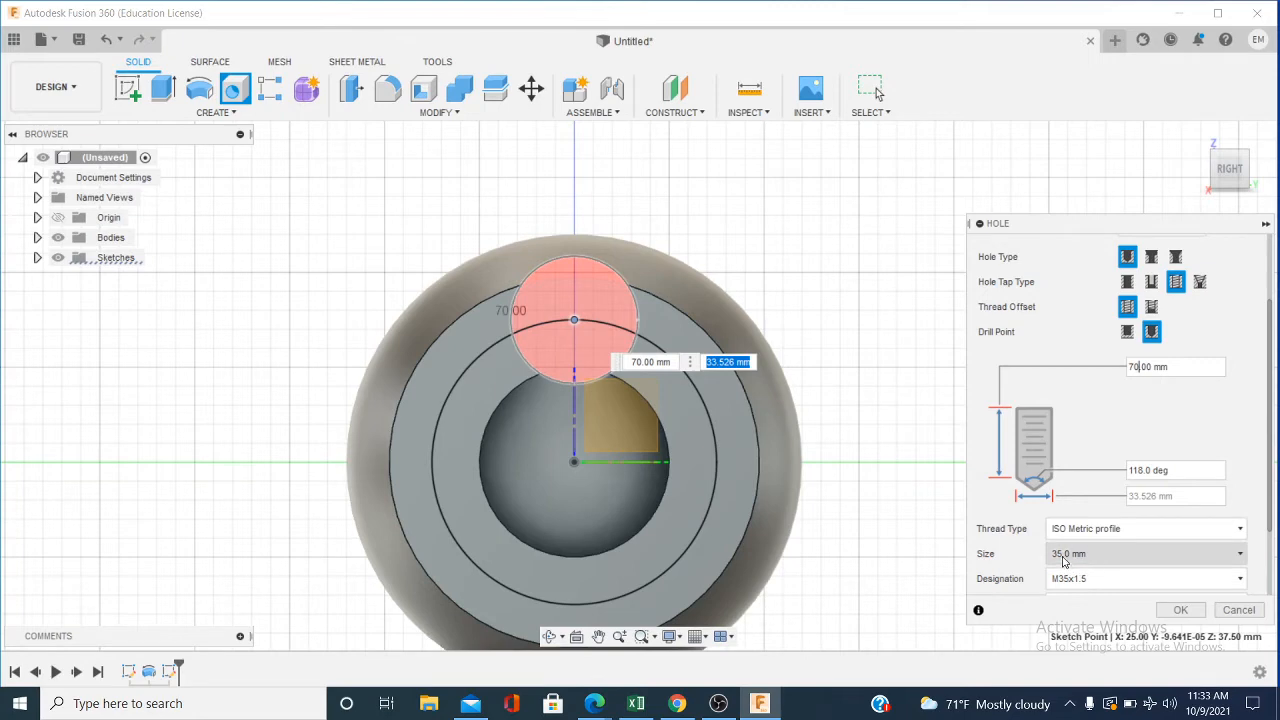
# Step: Set the tapped hole's thread size to 12.0 mm with the M12x1.75 designation, and create the hole
pyautogui.scroll(-1, 1156, 572)
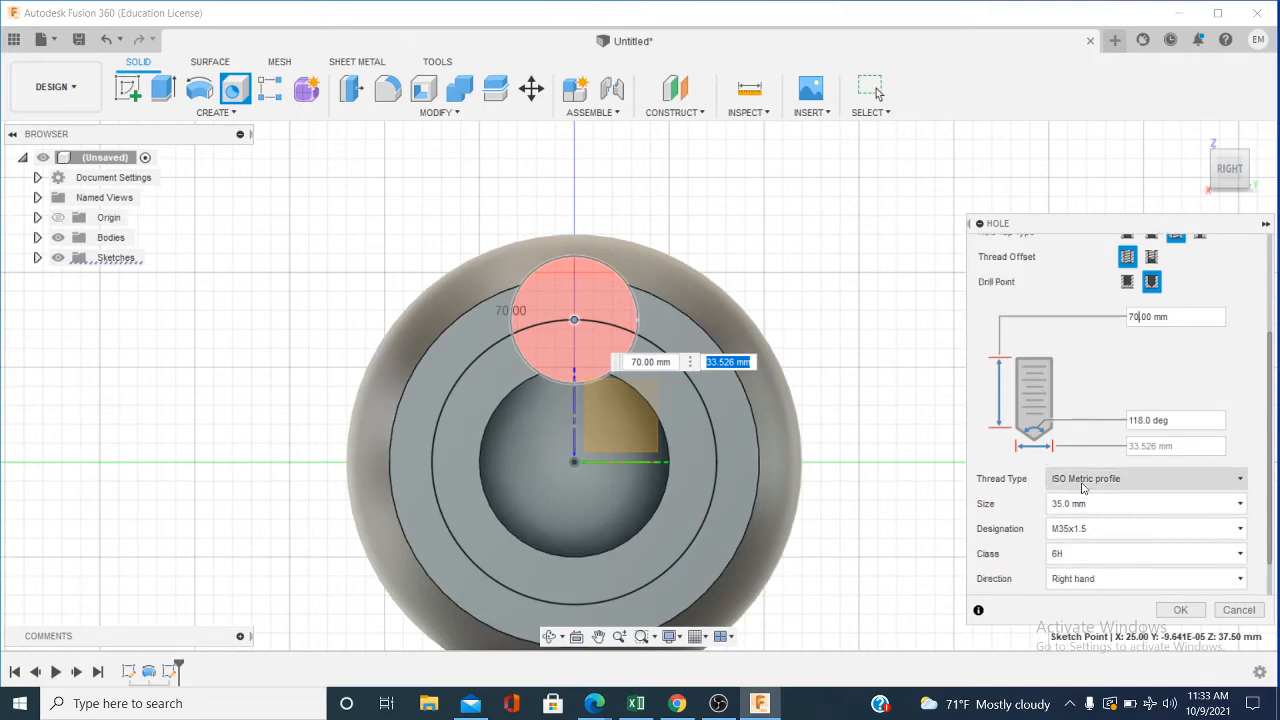
pyautogui.click(1241, 530)
pyautogui.click(1238, 509)
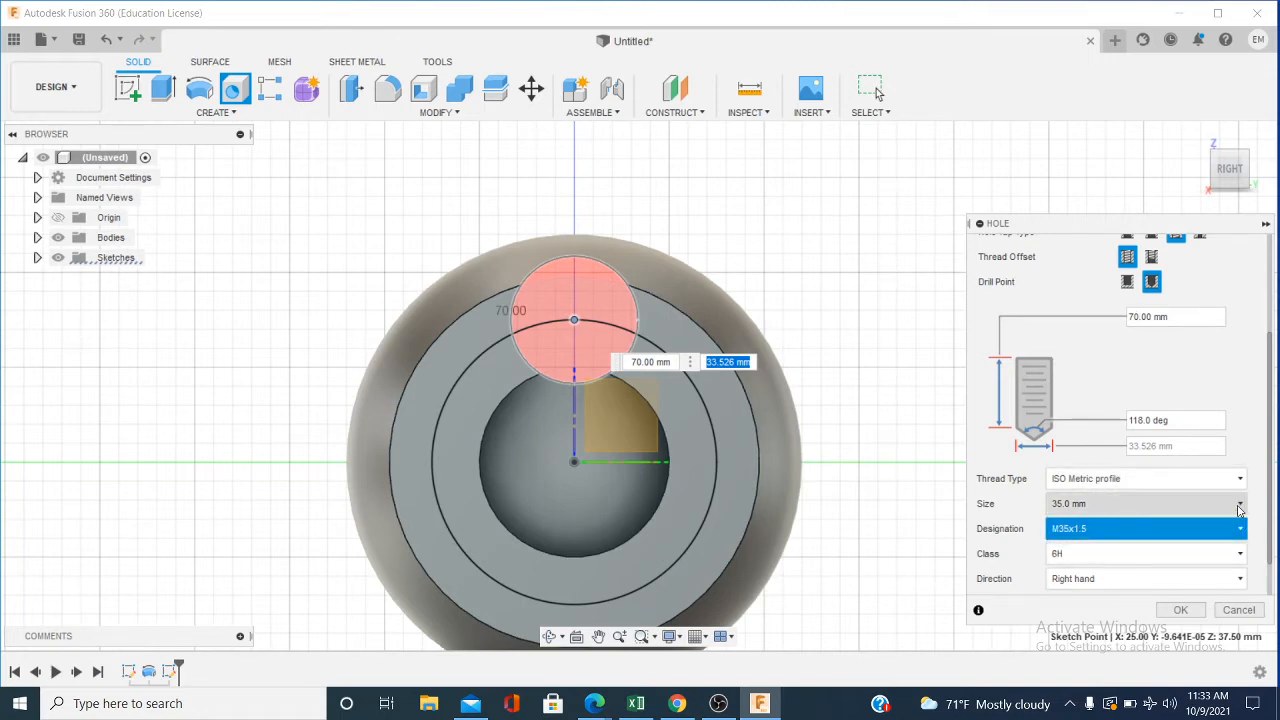
pyautogui.click(1238, 509)
pyautogui.scroll(-2, 1168, 388)
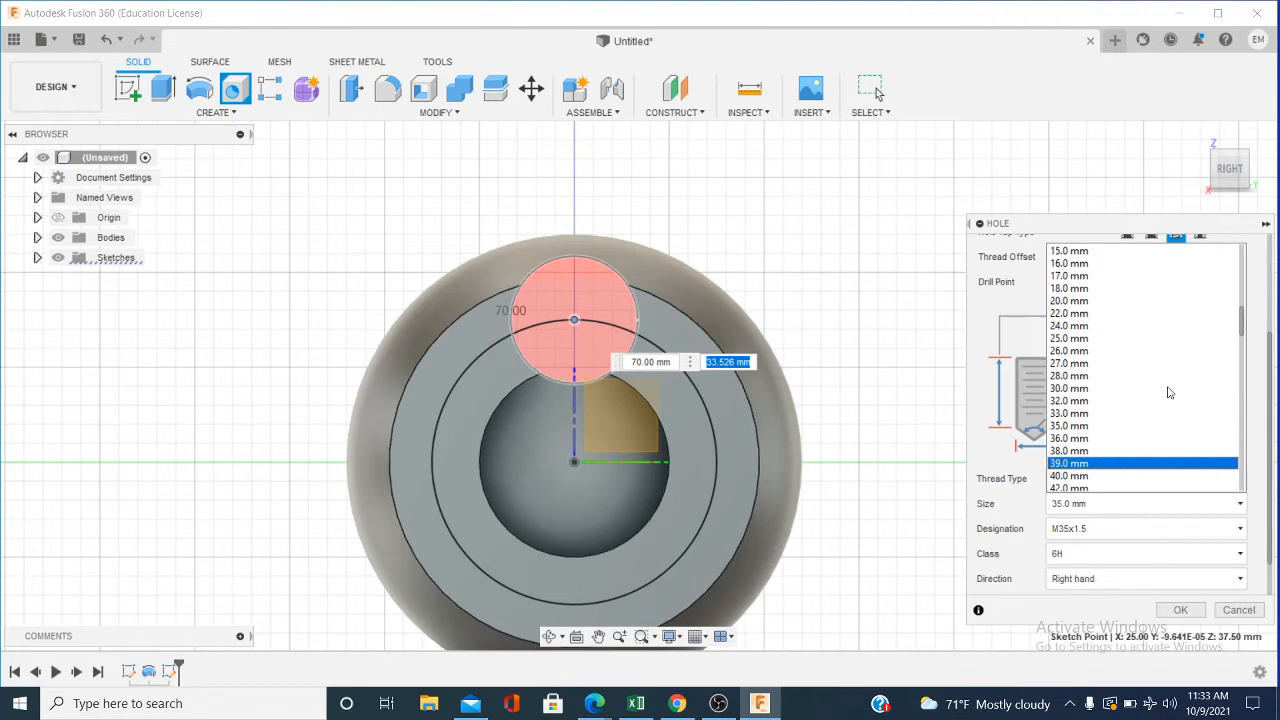
pyautogui.scroll(2, 1168, 392)
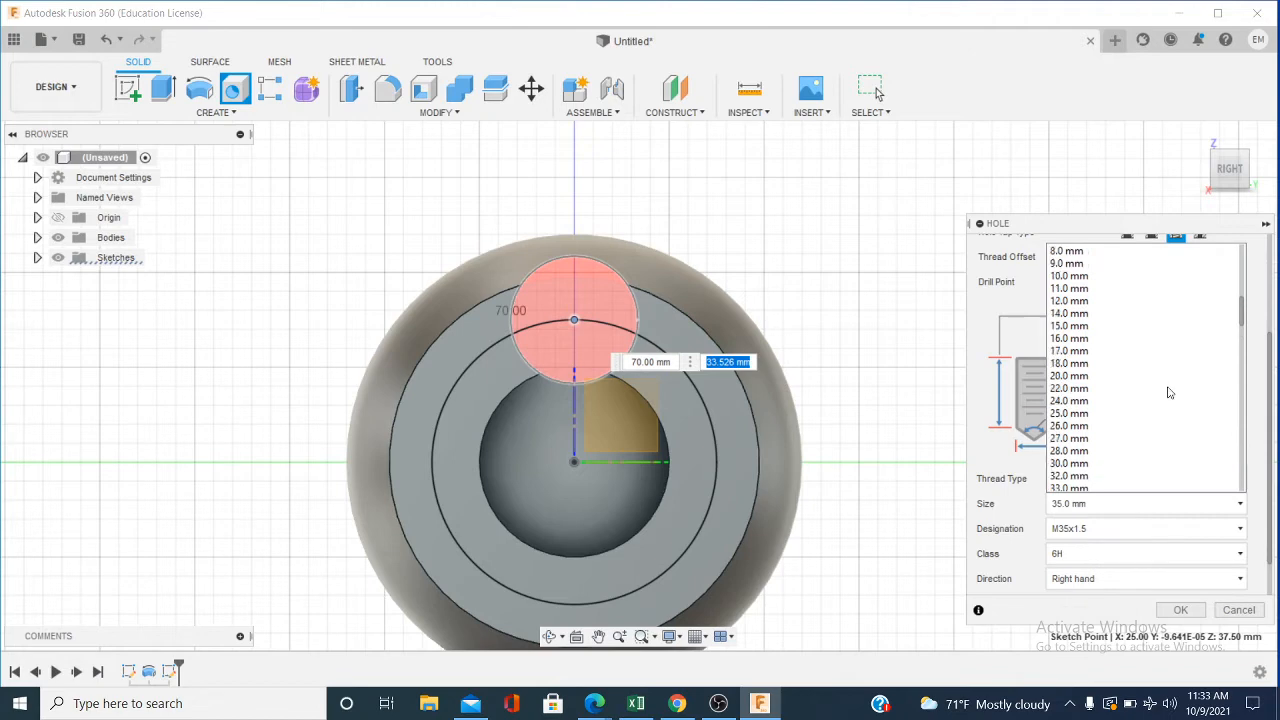
pyautogui.click(1103, 301)
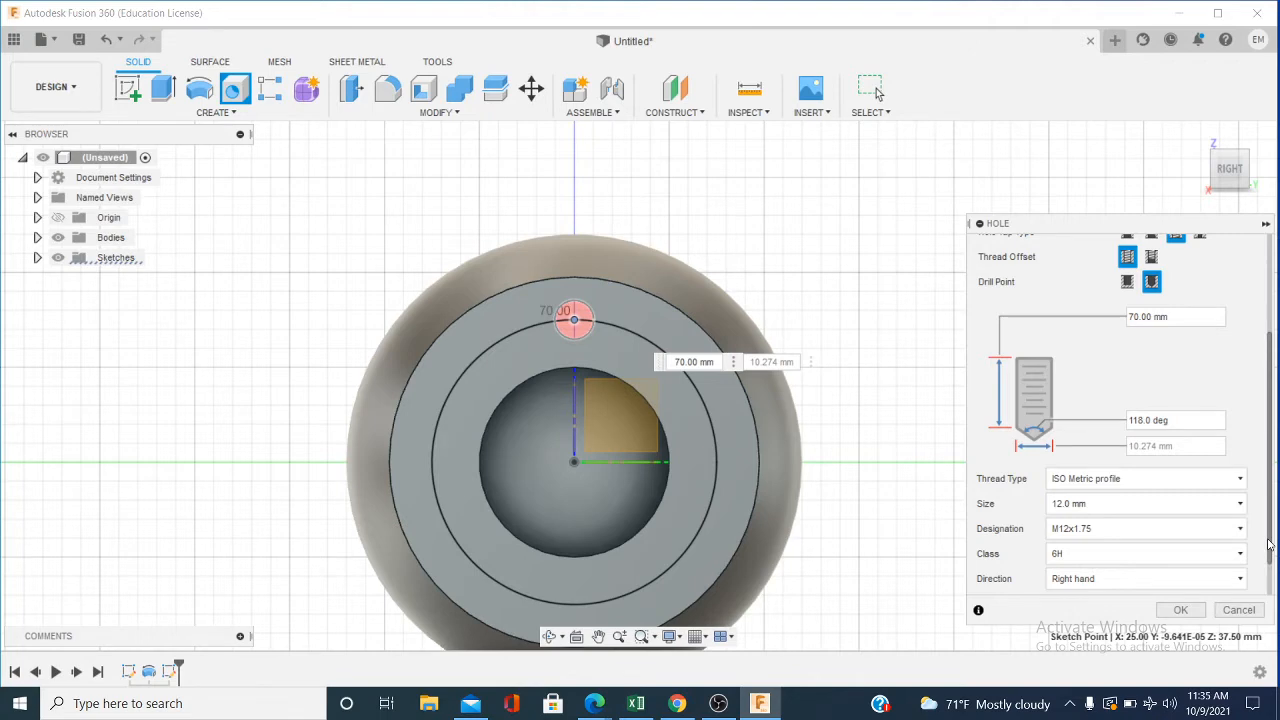
pyautogui.moveTo(1269, 541); pyautogui.dragTo(1269, 580)
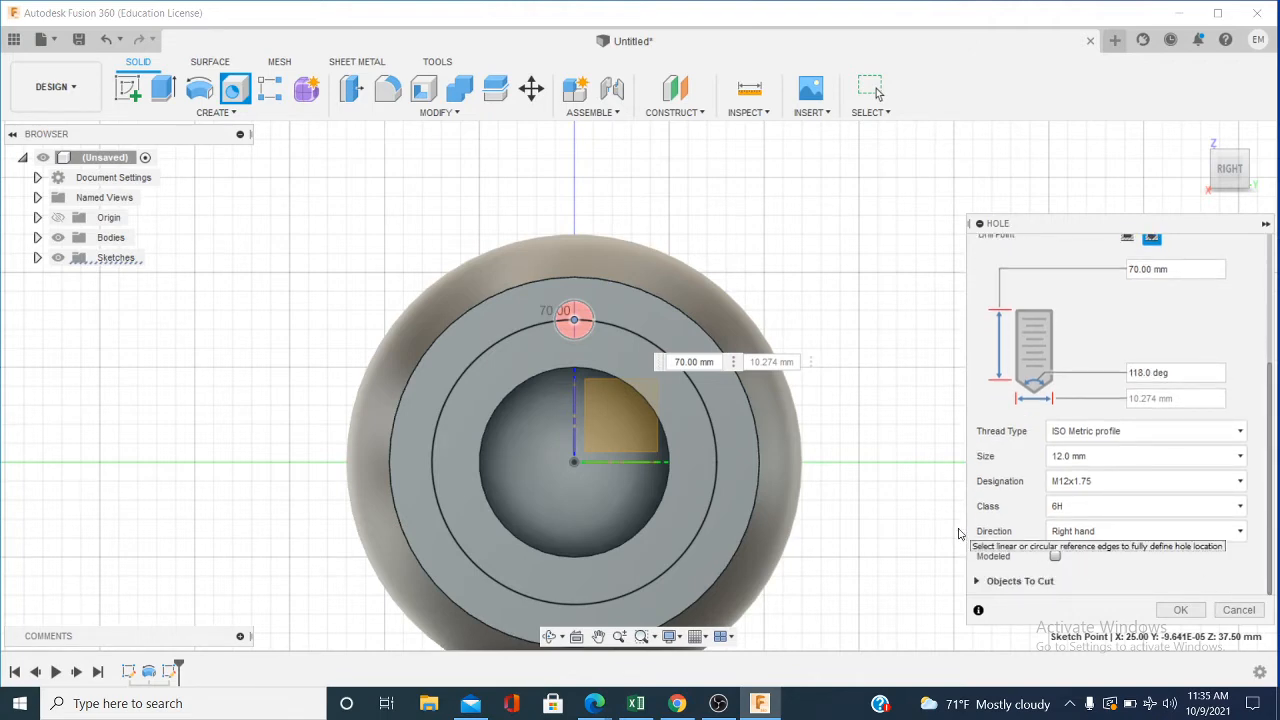
pyautogui.click(1178, 612)
# Step: Examine the tapped hole's thread on the end face from close up, from the right side and at an angle
pyautogui.scroll(-2, 1053, 539)
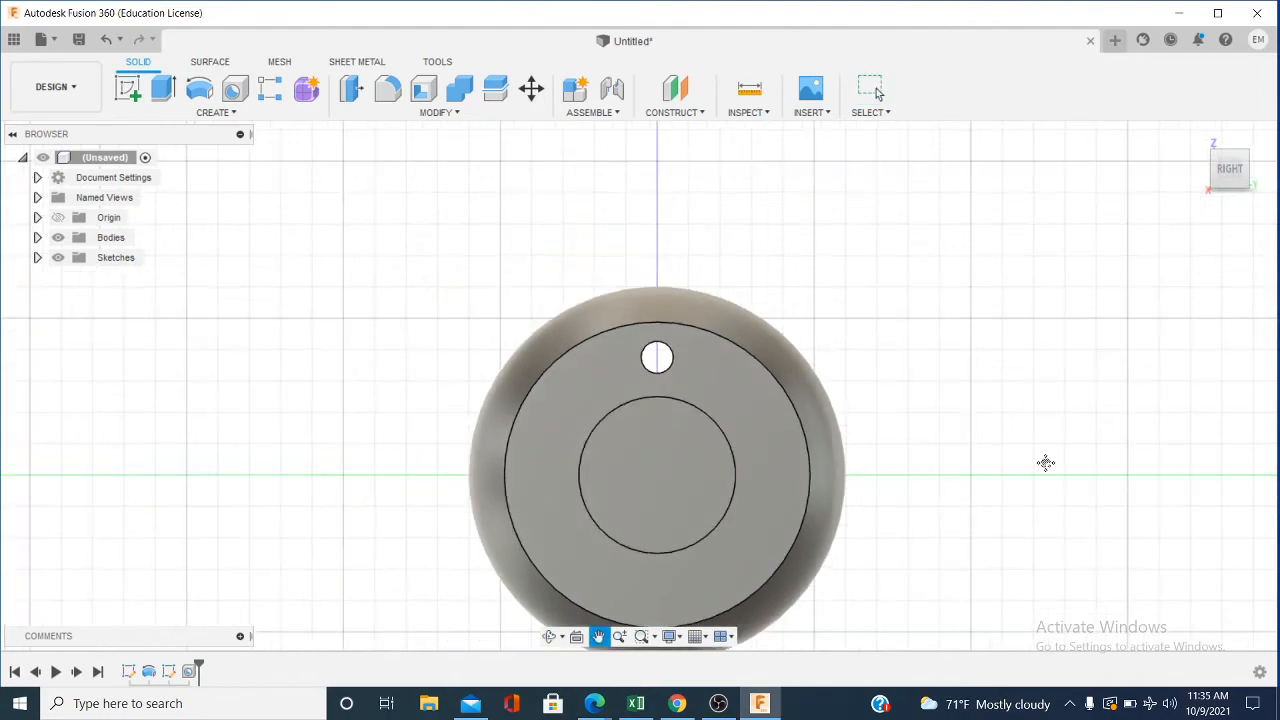
pyautogui.moveTo(1046, 461); pyautogui.dragTo(1033, 365, button='middle')
pyautogui.click(1214, 155)
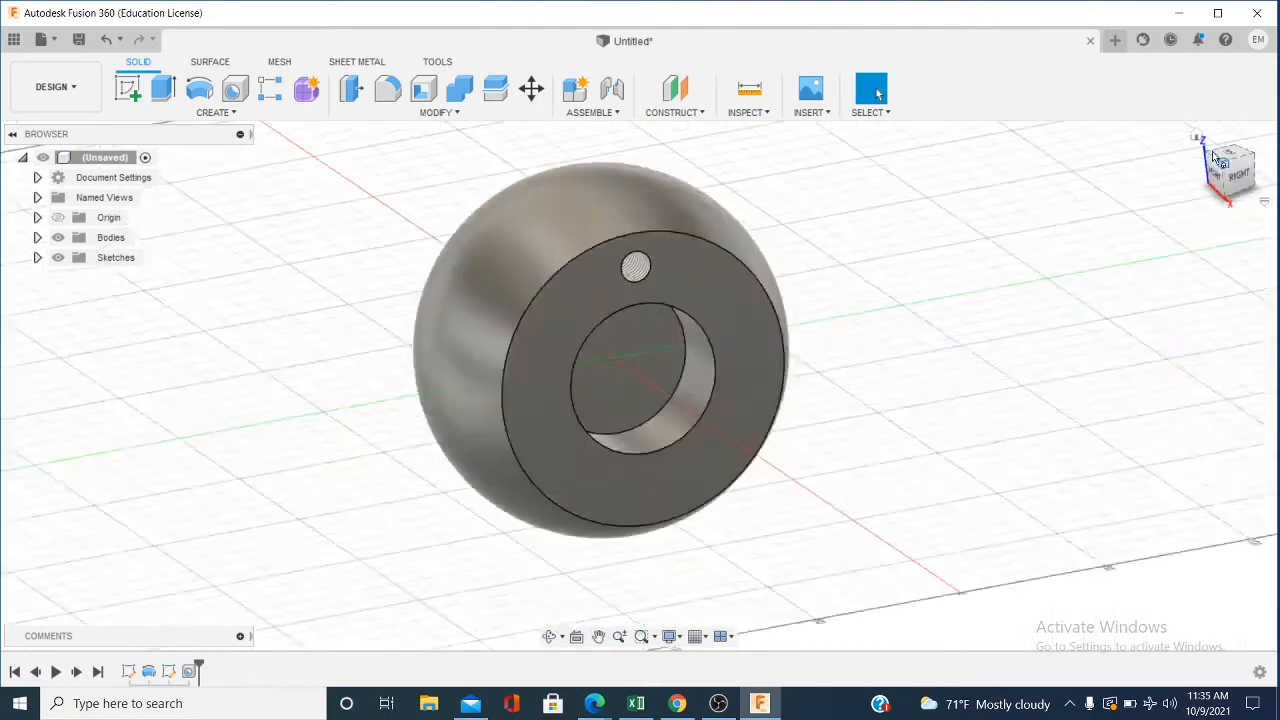
pyautogui.scroll(8, 643, 290)
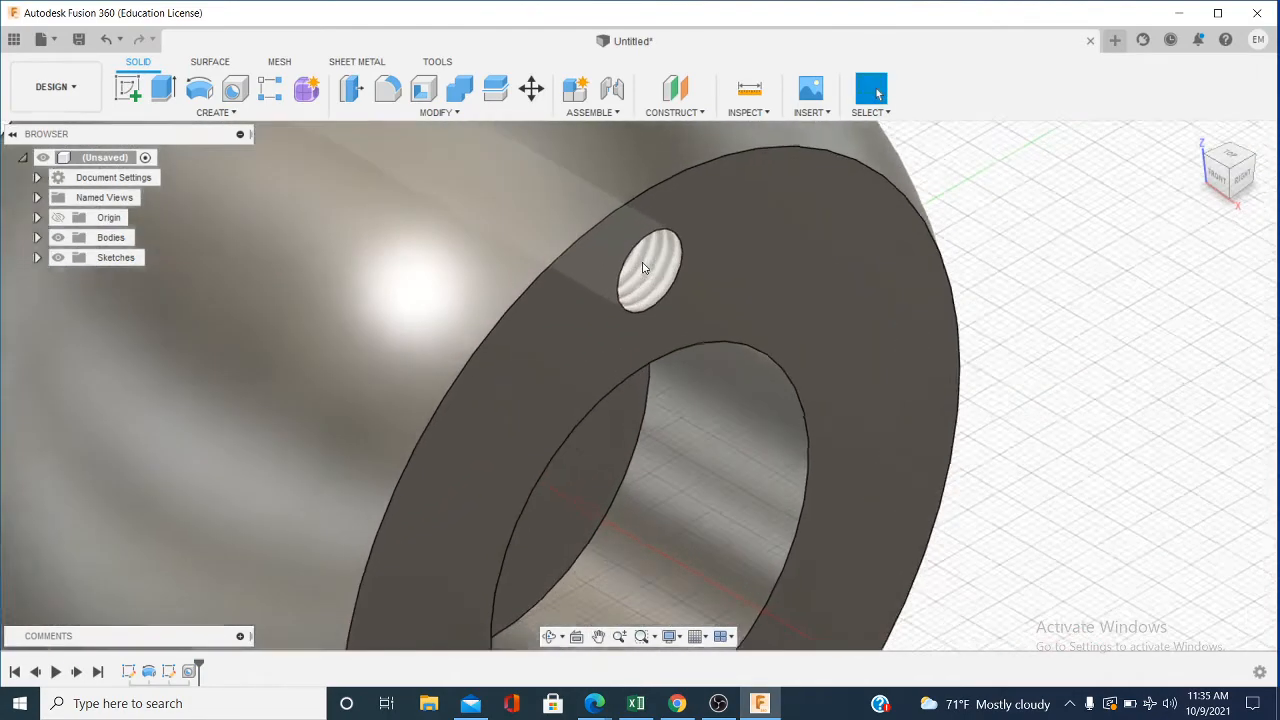
pyautogui.scroll(6, 643, 268)
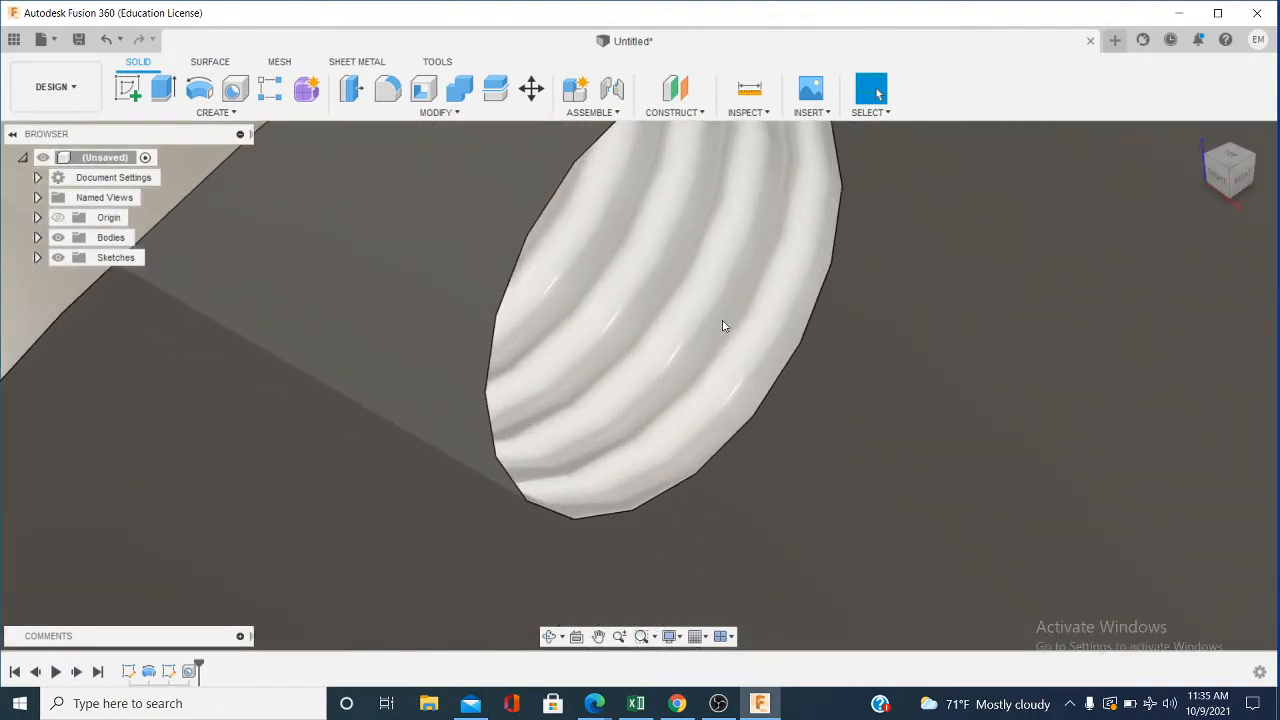
pyautogui.scroll(-12, 720, 325)
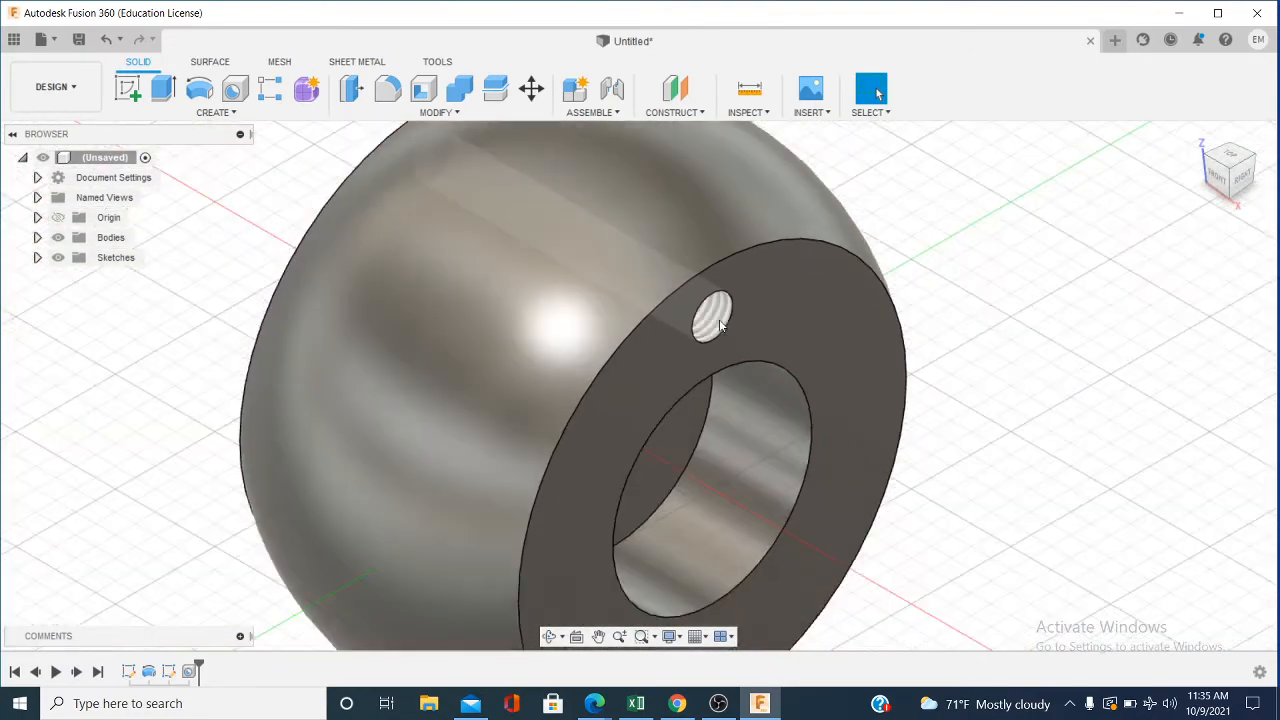
pyautogui.click(1238, 175)
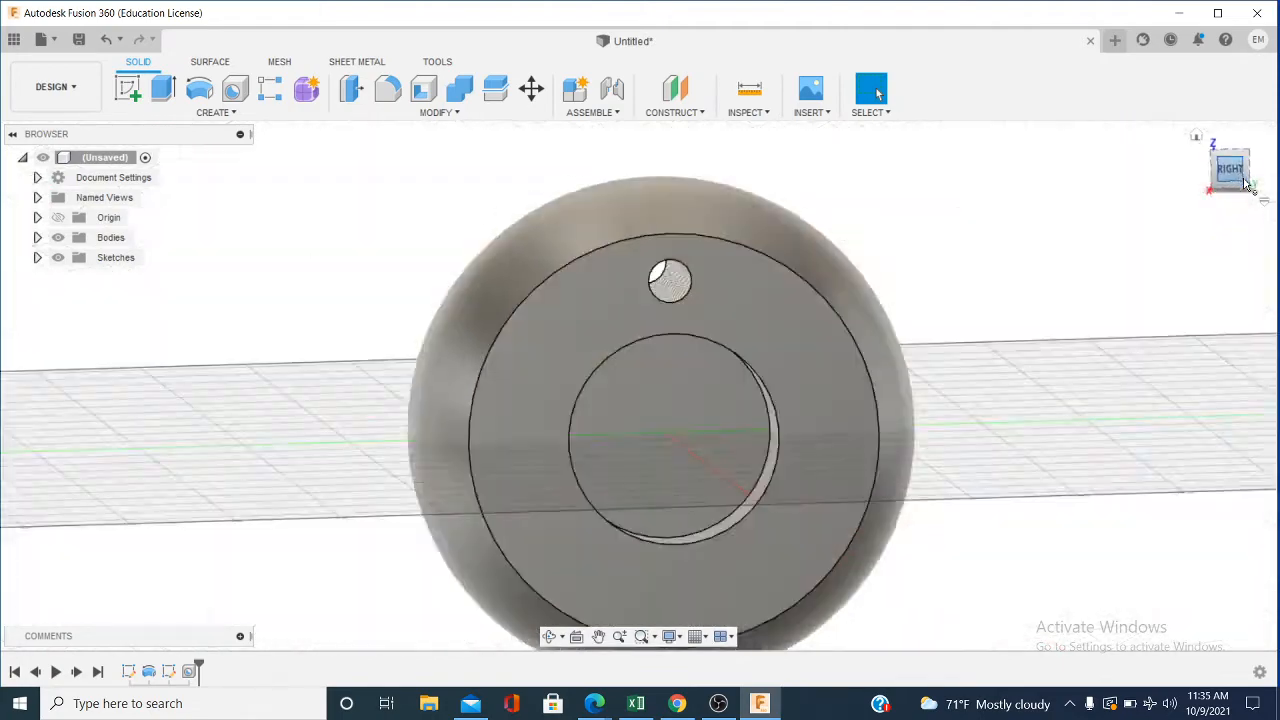
pyautogui.click(1213, 155)
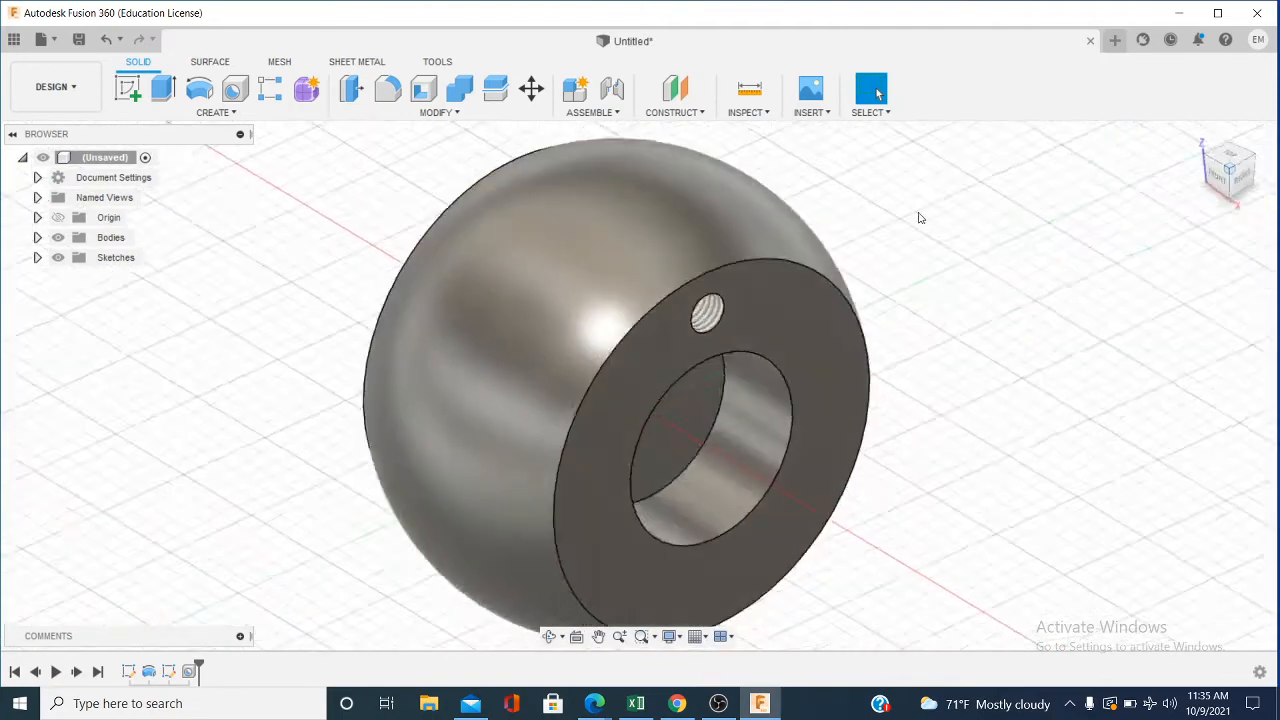
pyautogui.scroll(-2, 816, 246)
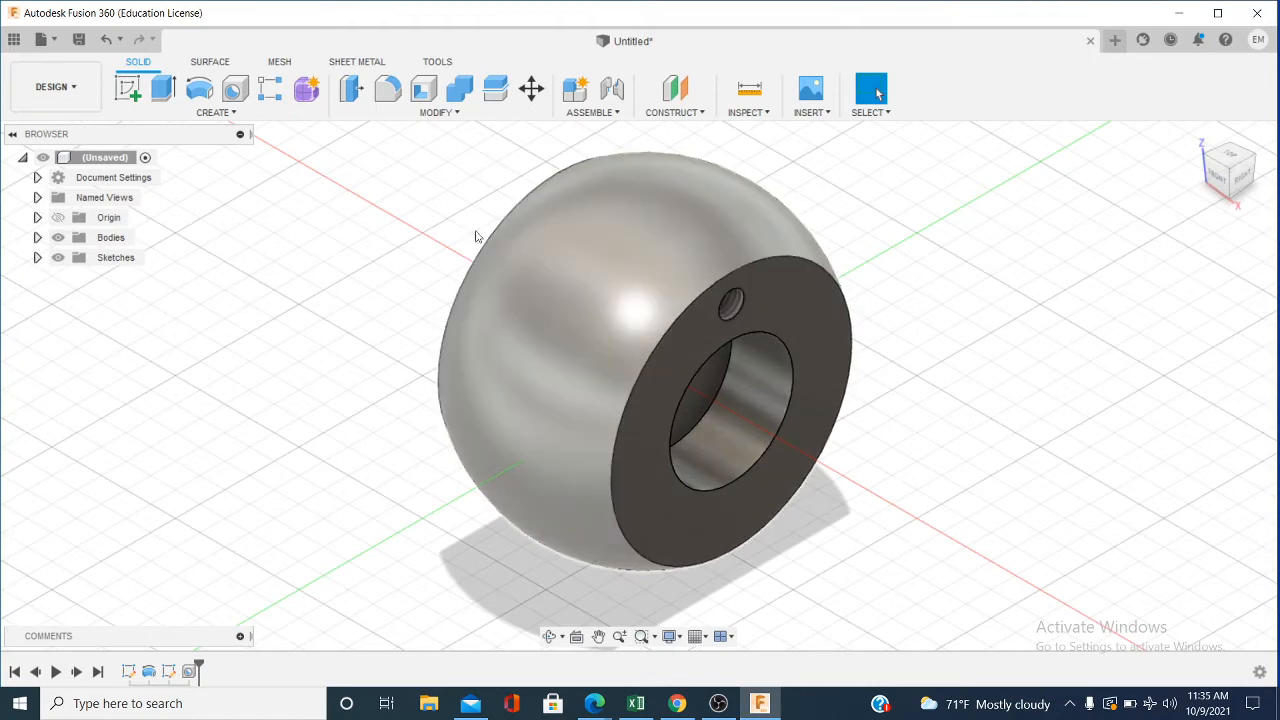
pyautogui.click(736, 314)
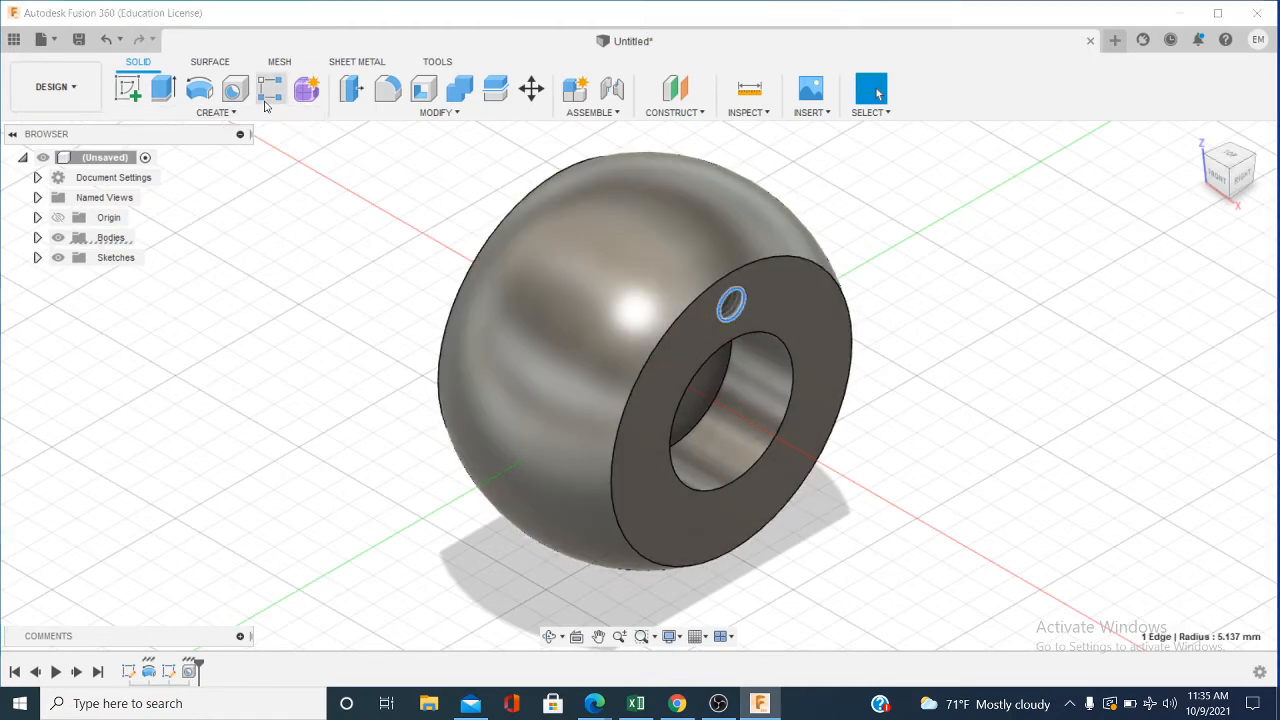
pyautogui.click(270, 88)
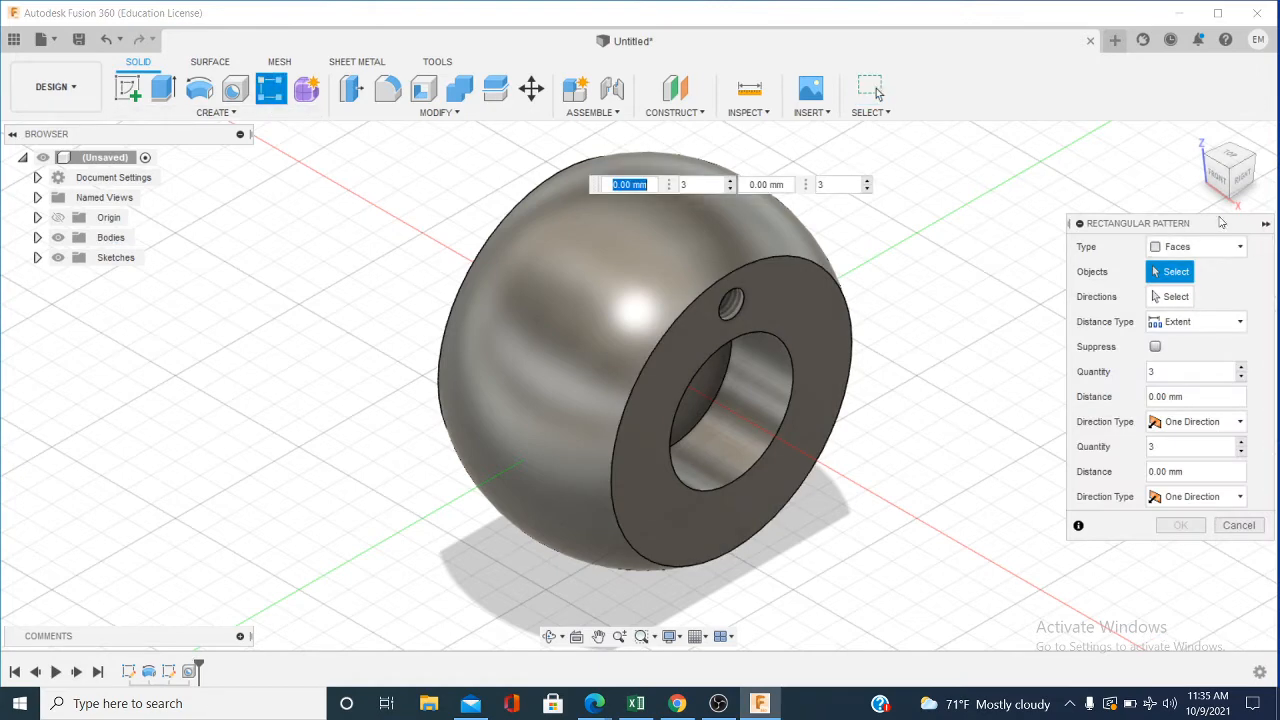
pyautogui.click(1266, 224)
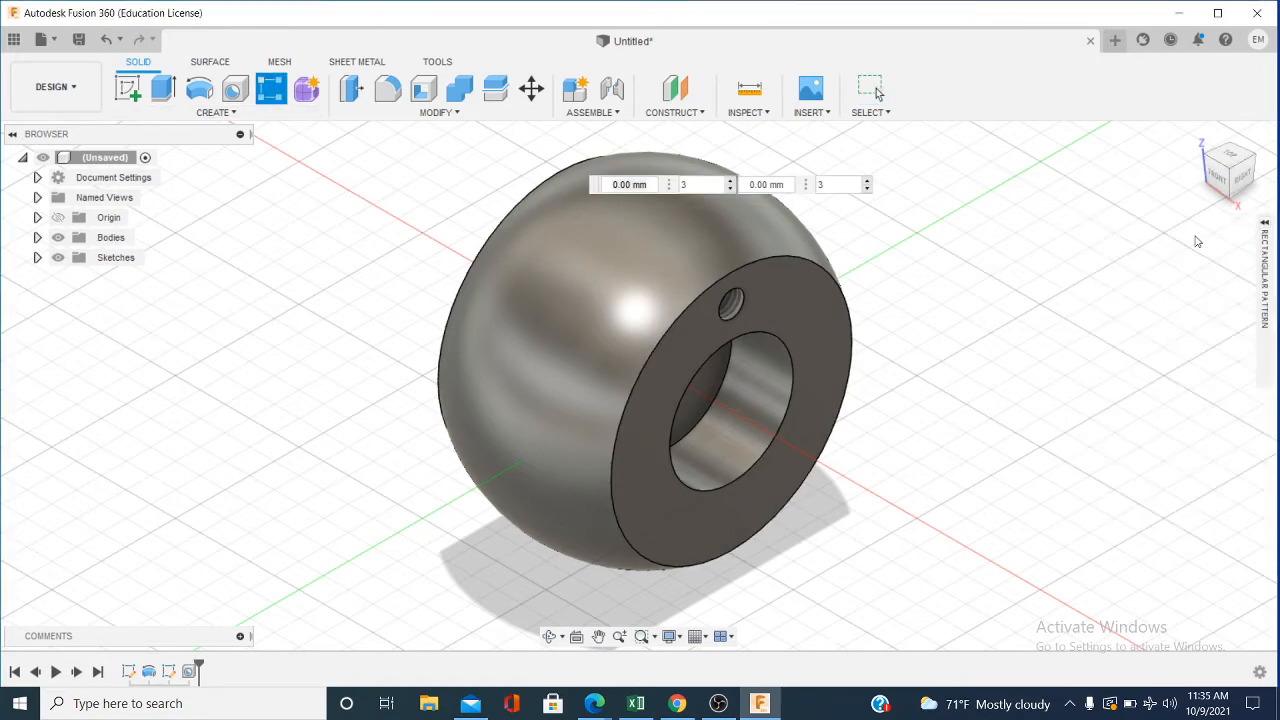
pyautogui.click(733, 316)
pyautogui.rightClick(733, 316)
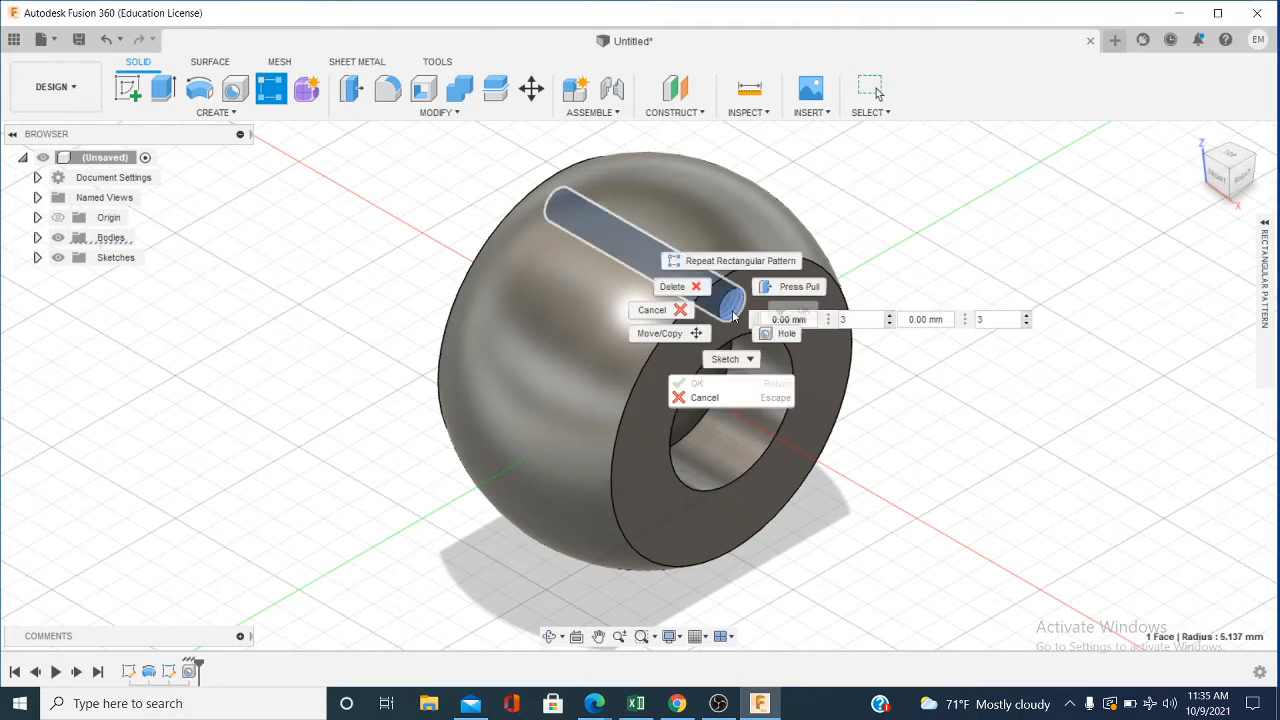
pyautogui.click(873, 233)
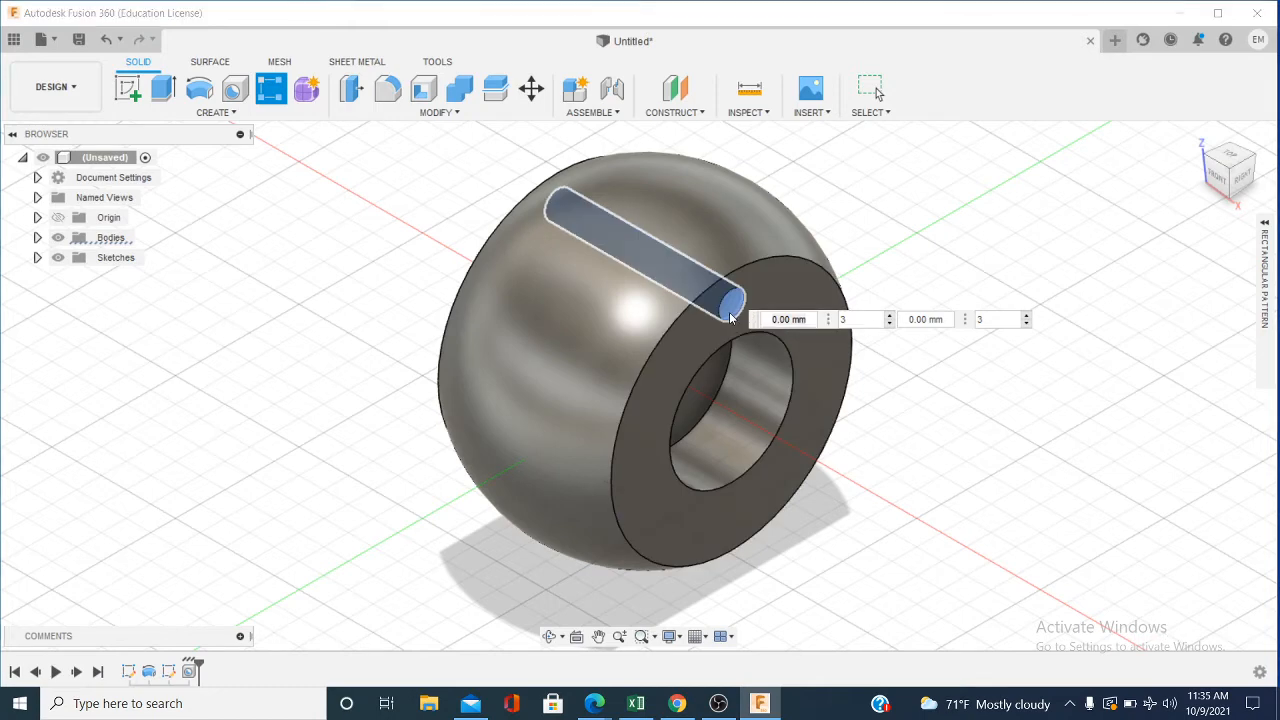
pyautogui.click(395, 288)
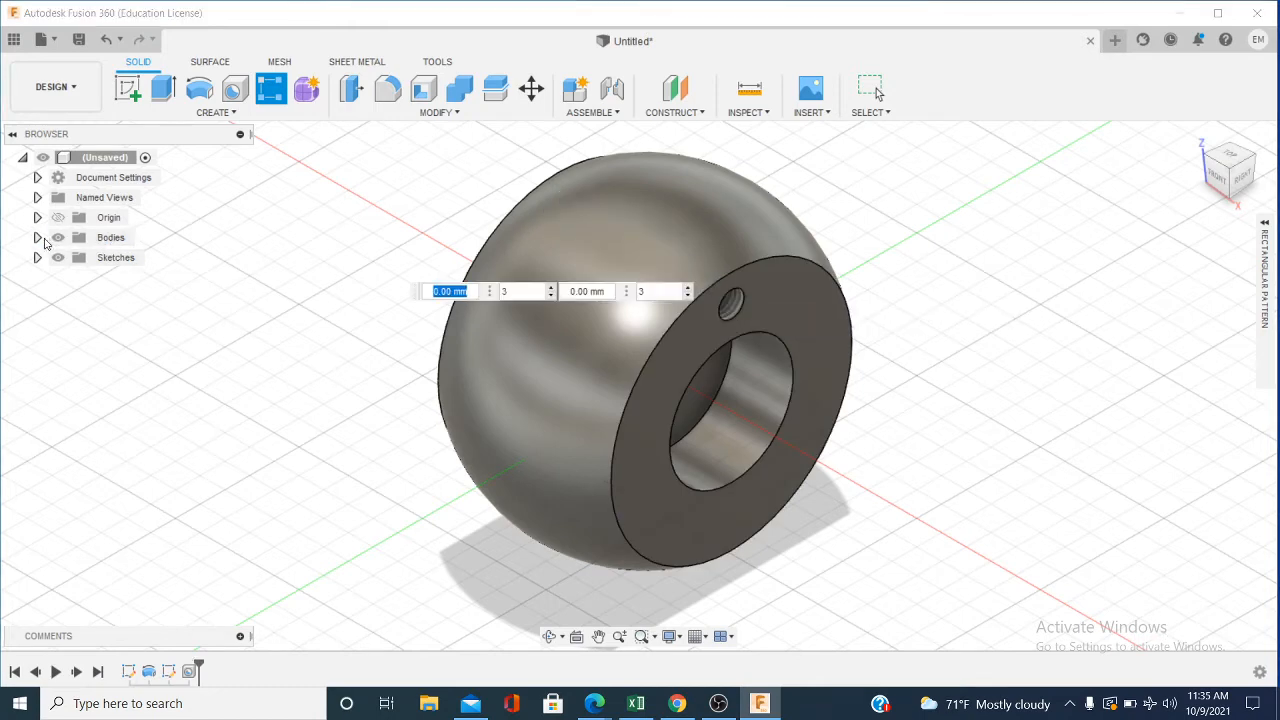
pyautogui.click(38, 238)
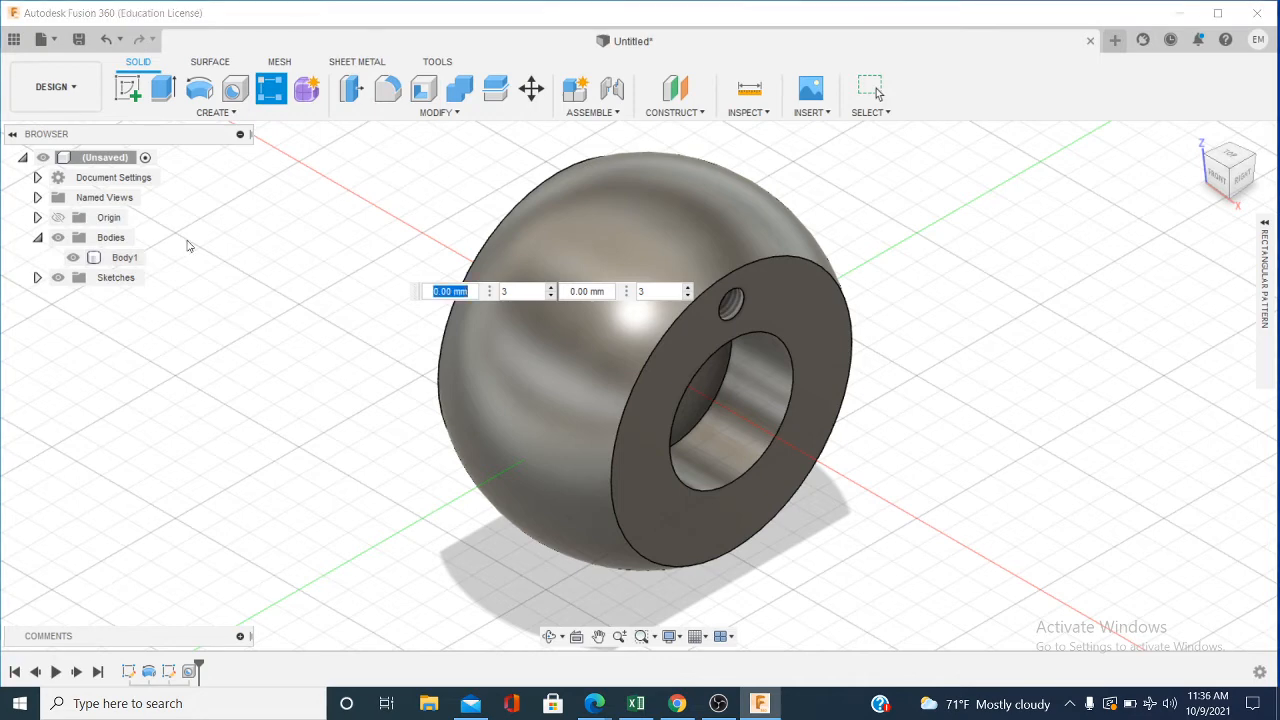
pyautogui.click(38, 240)
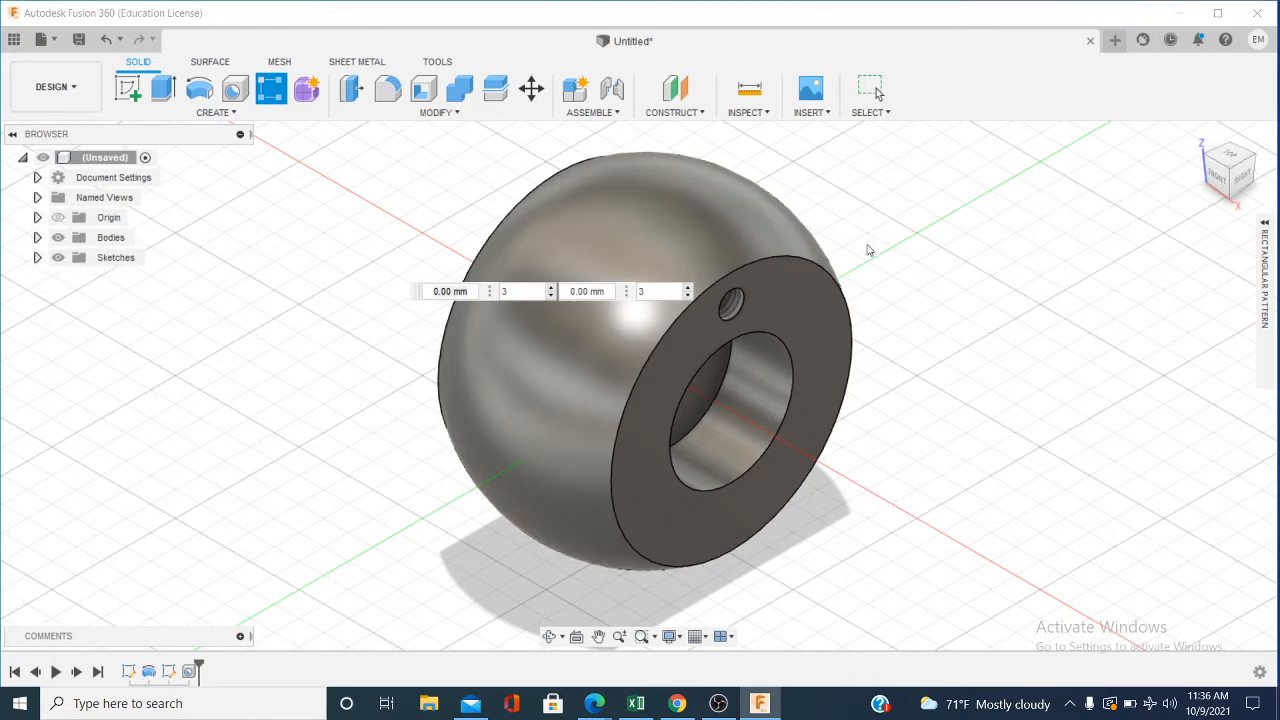
pyautogui.press('Escape')
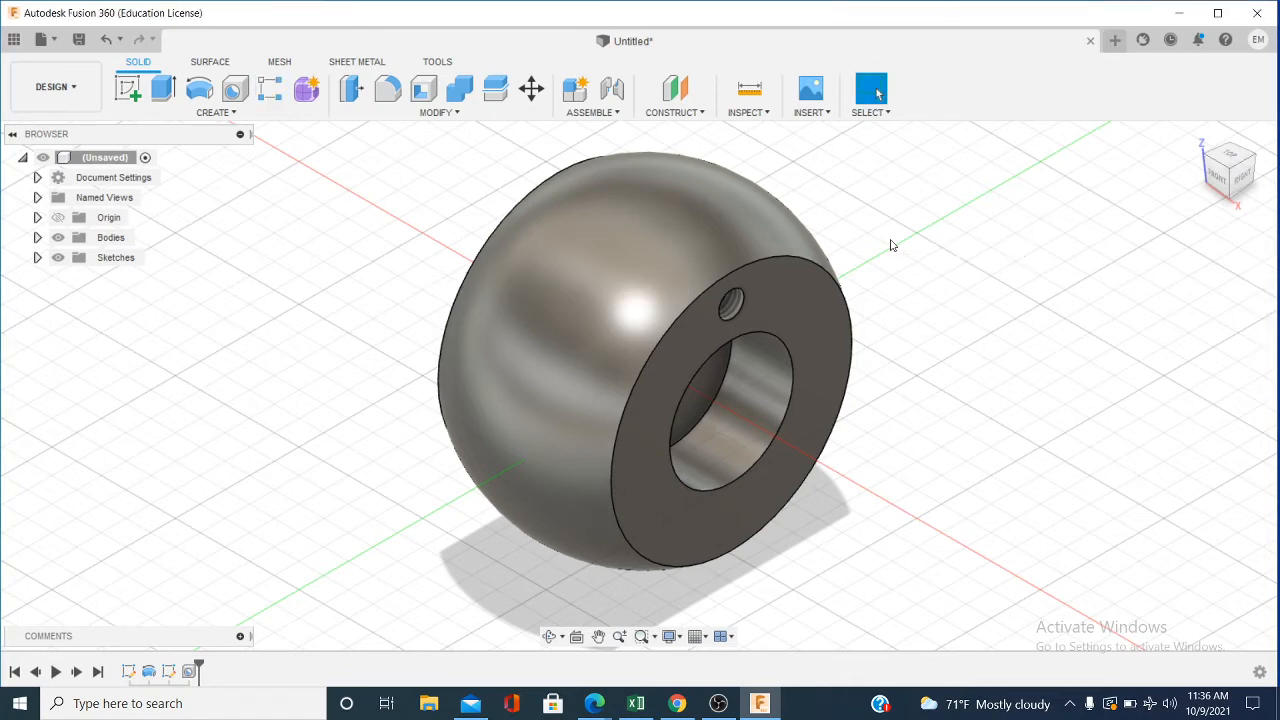
pyautogui.click(60, 245)
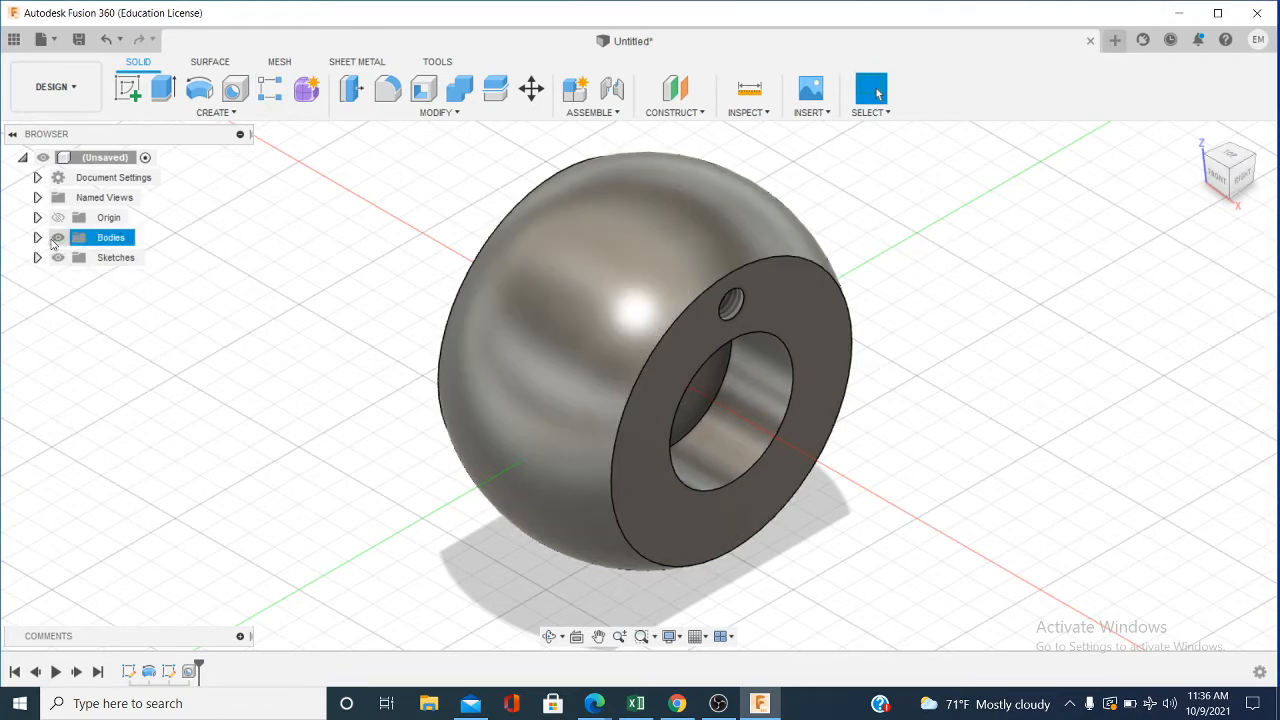
pyautogui.click(37, 237)
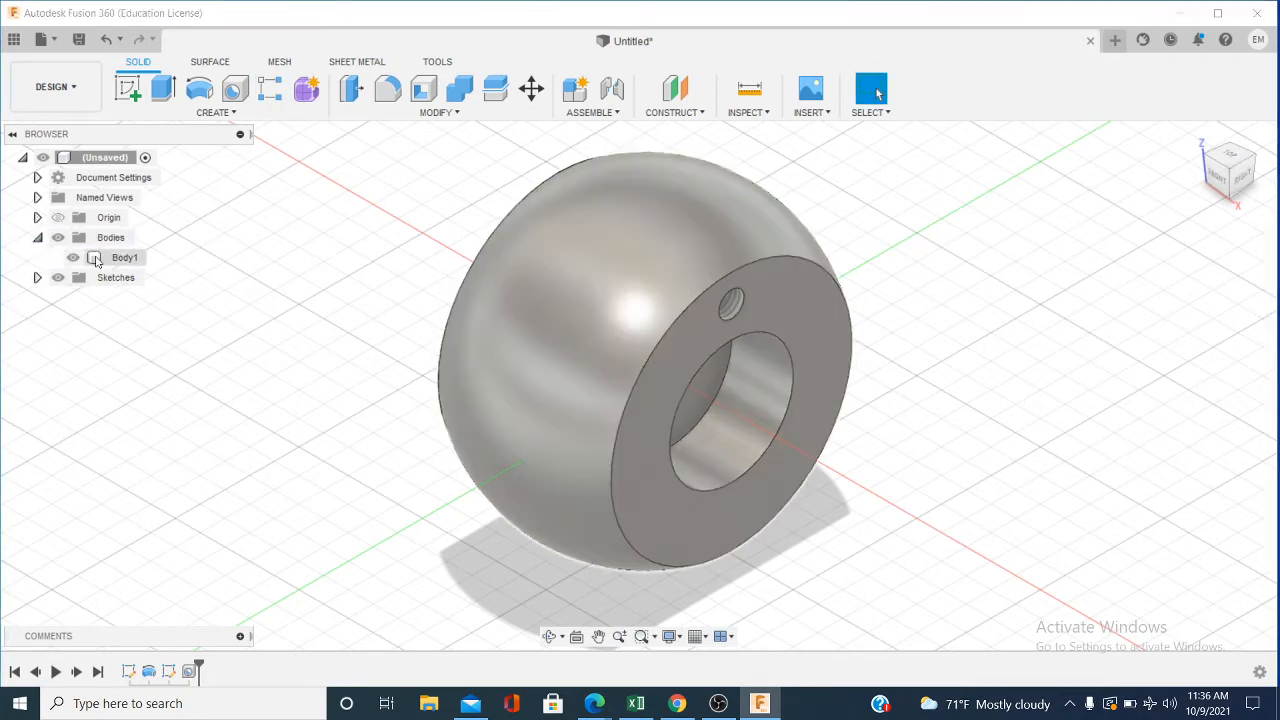
pyautogui.click(97, 259)
pyautogui.rightClick(97, 260)
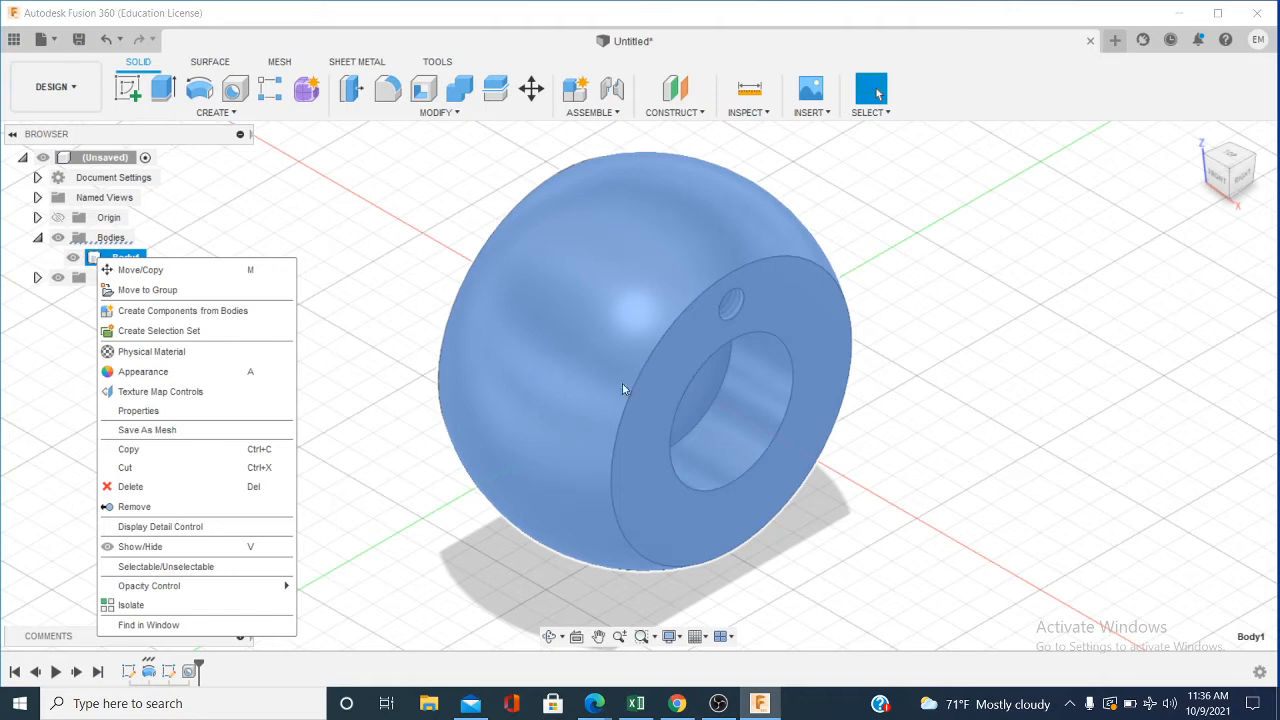
pyautogui.click(357, 408)
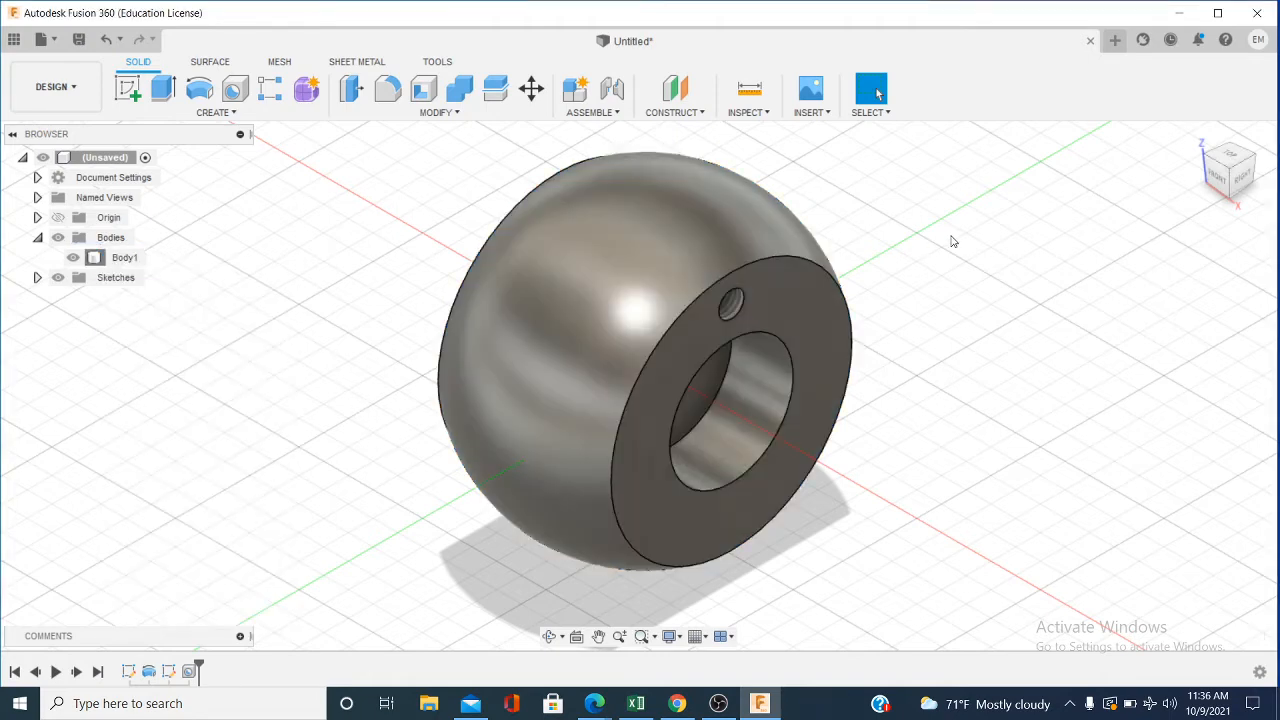
pyautogui.click(741, 314)
pyautogui.rightClick(741, 314)
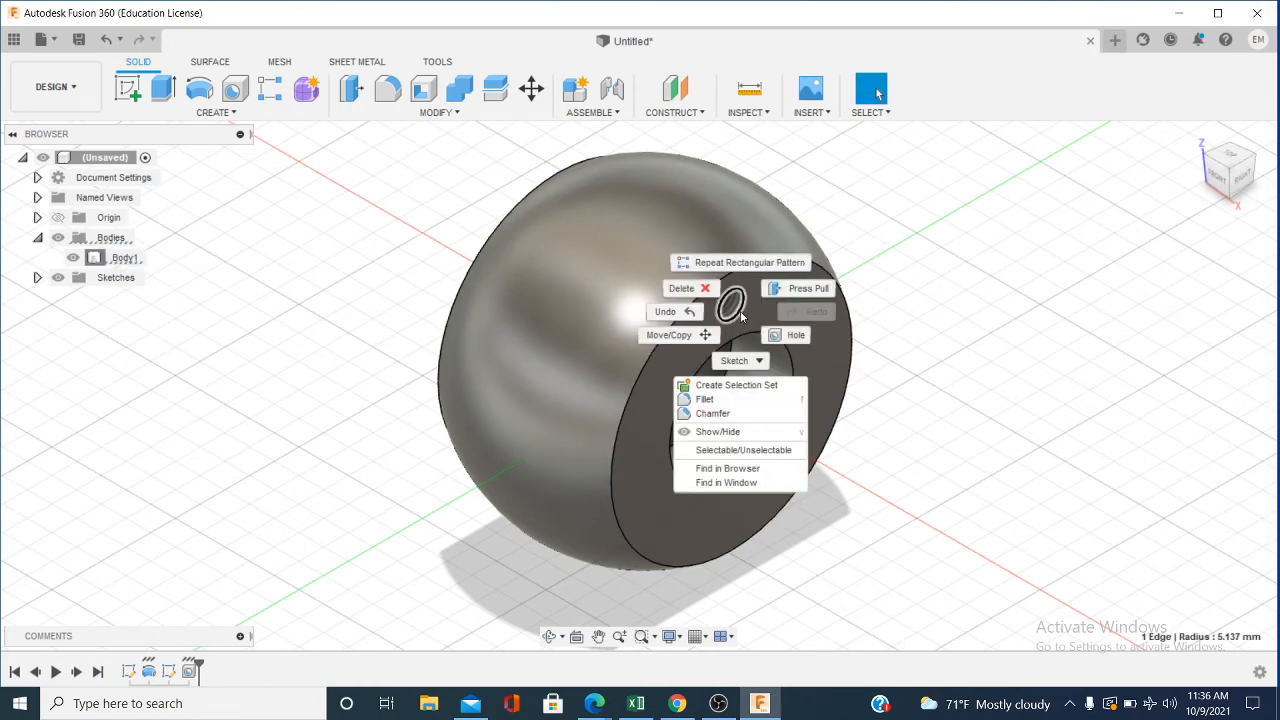
pyautogui.click(964, 223)
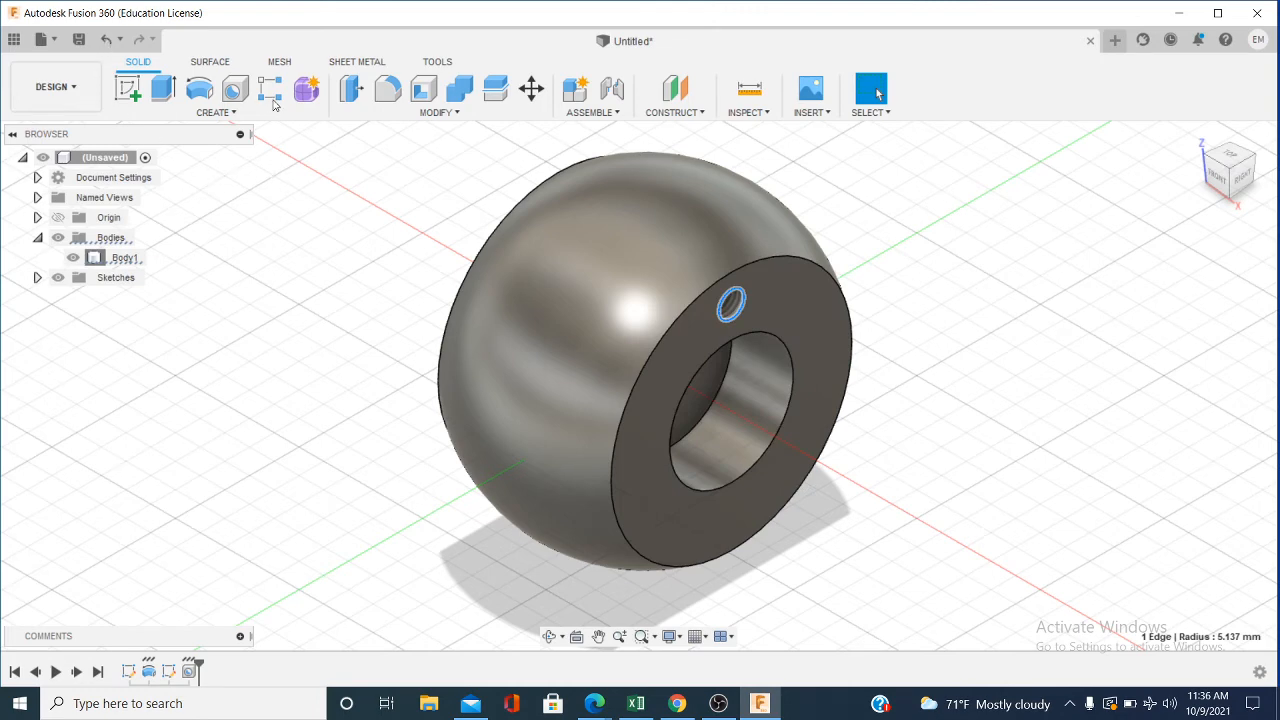
pyautogui.click(271, 93)
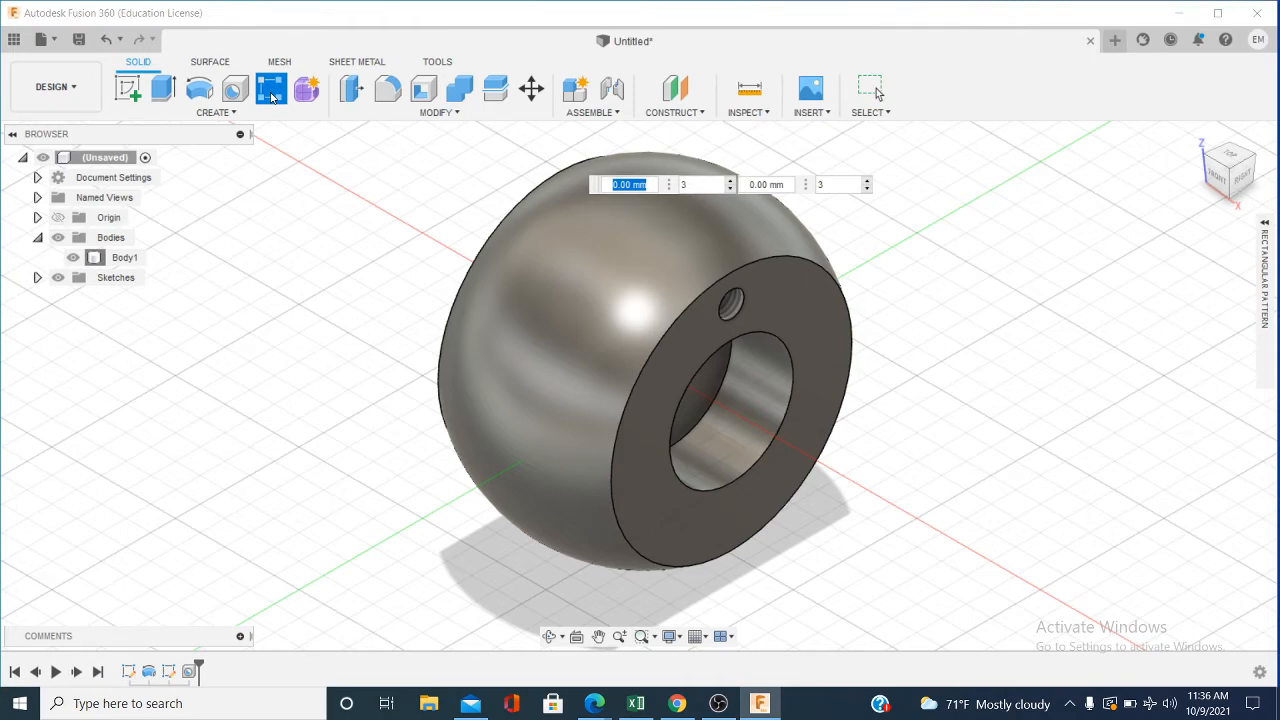
pyautogui.click(270, 105)
pyautogui.click(106, 42)
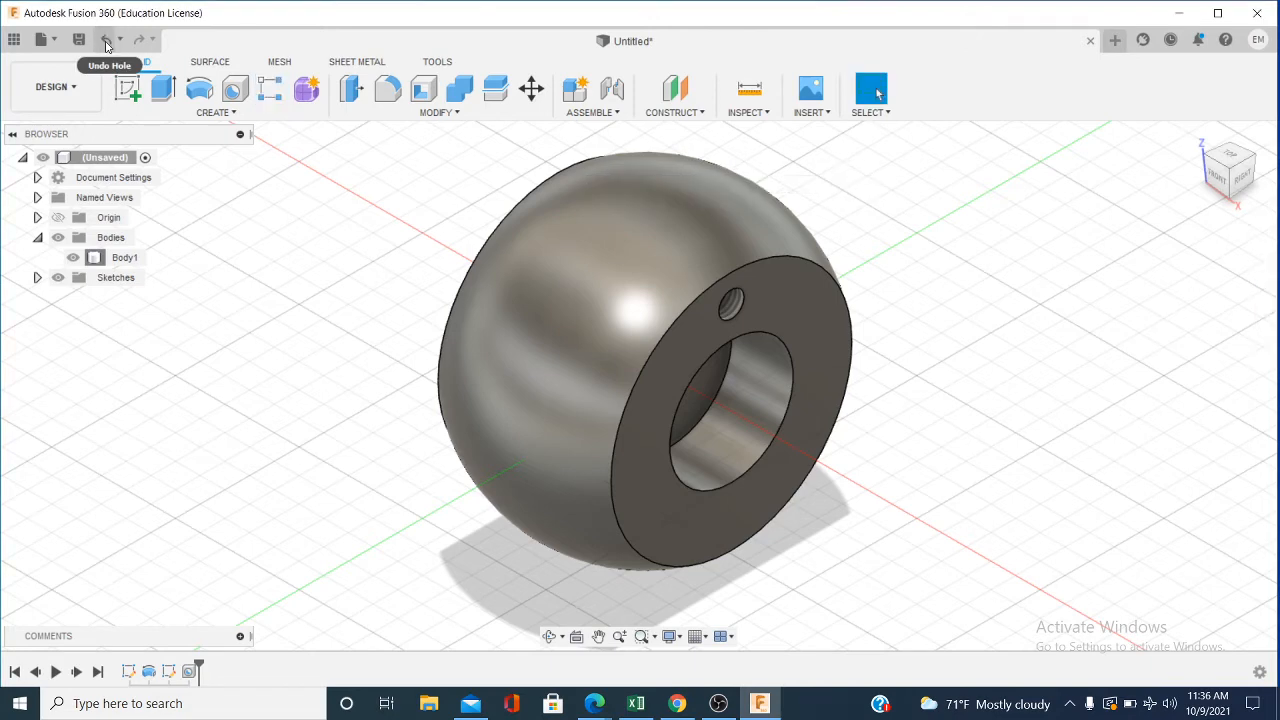
pyautogui.click(106, 42)
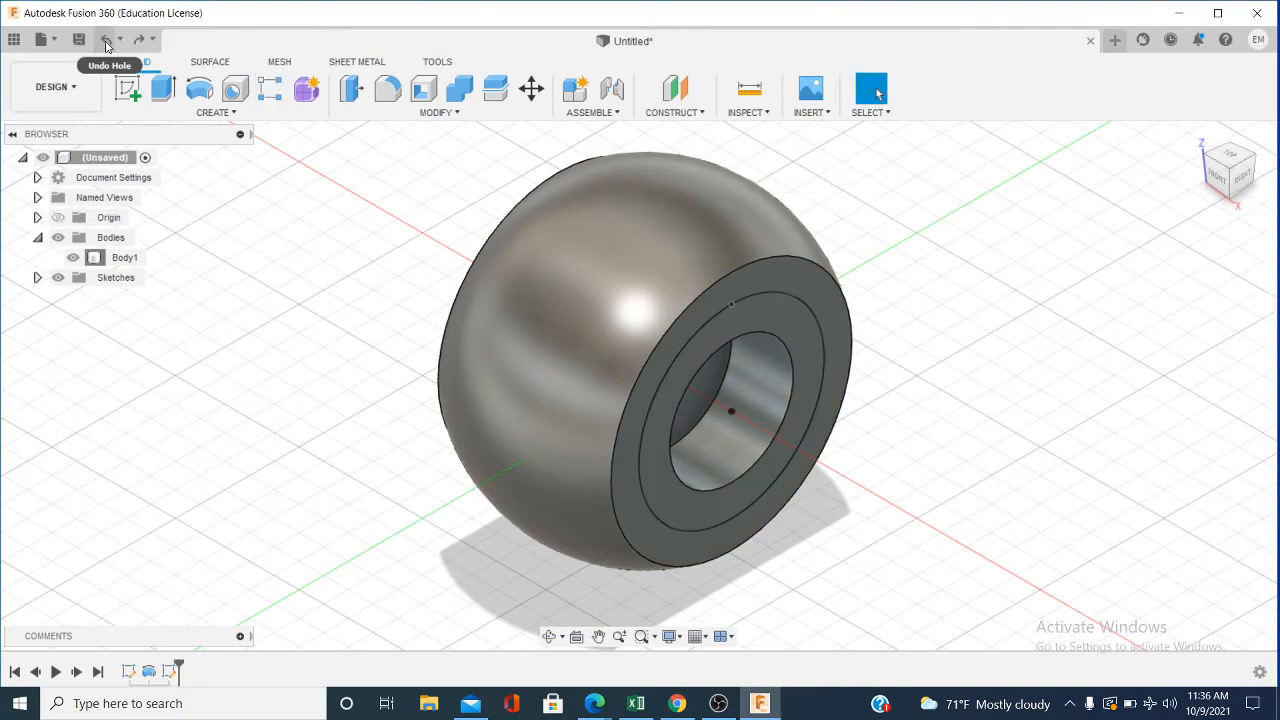
pyautogui.click(138, 40)
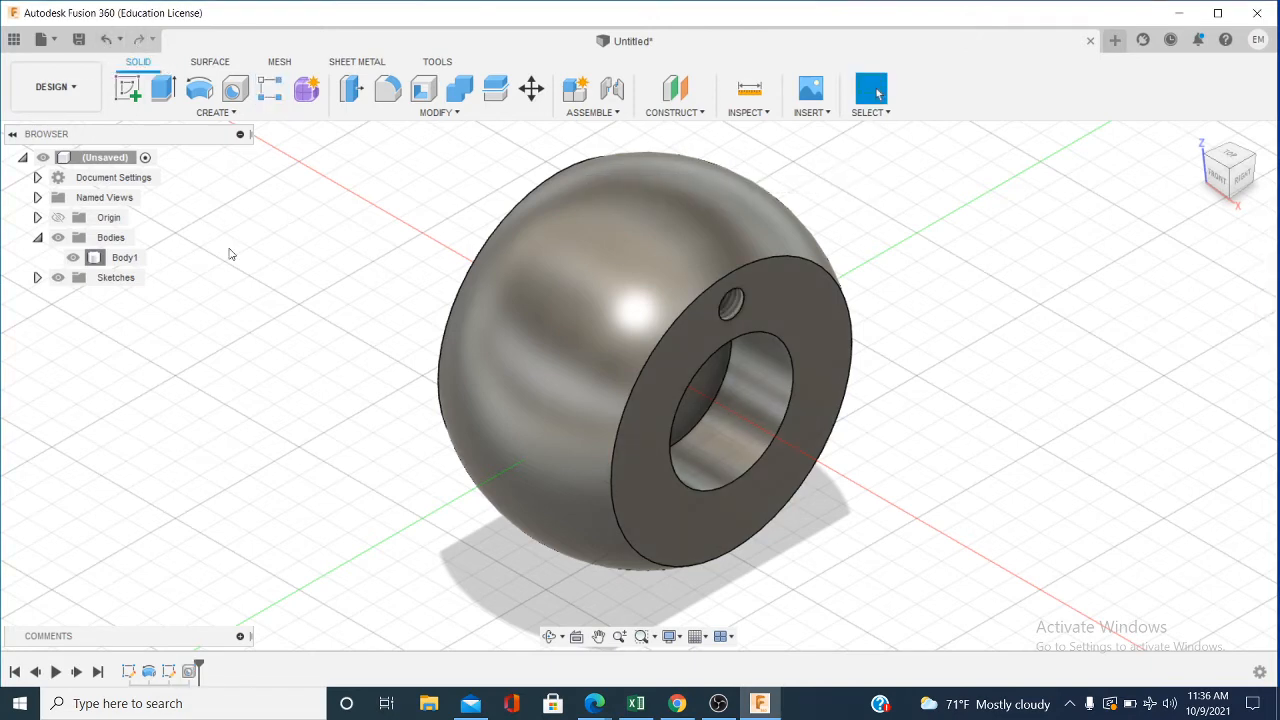
pyautogui.click(271, 94)
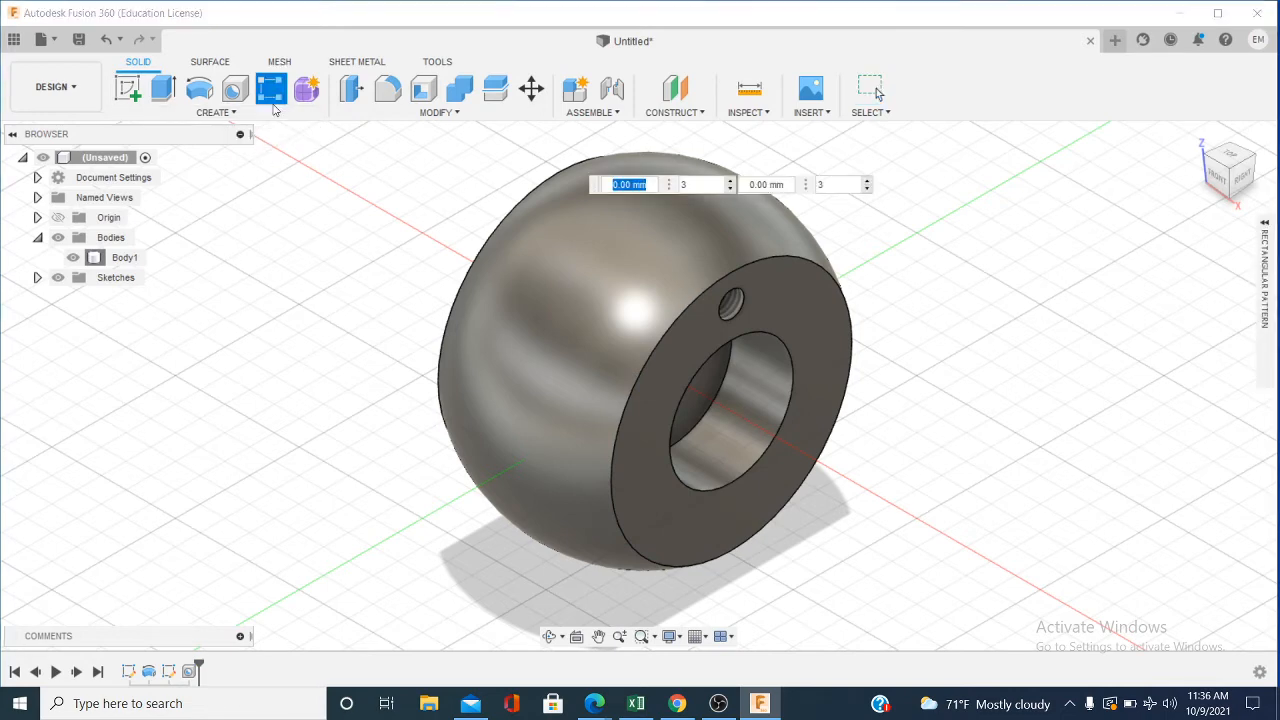
pyautogui.click(267, 115)
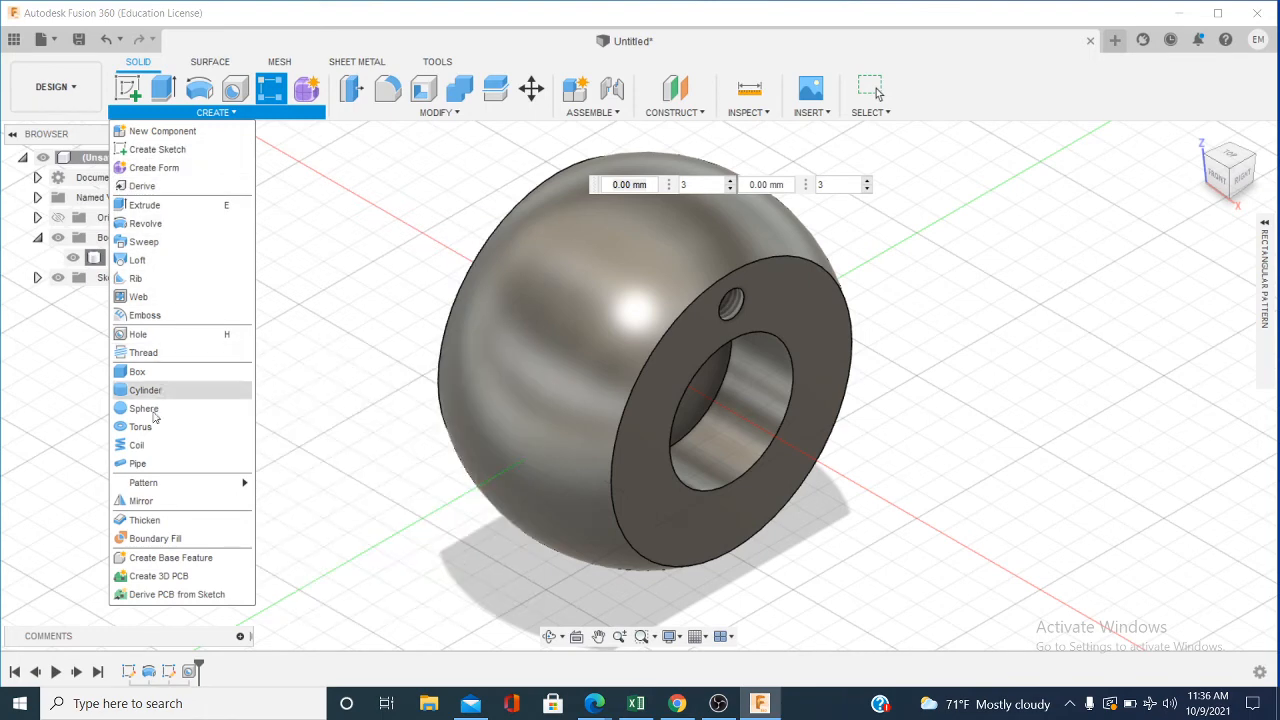
pyautogui.moveTo(197, 490)
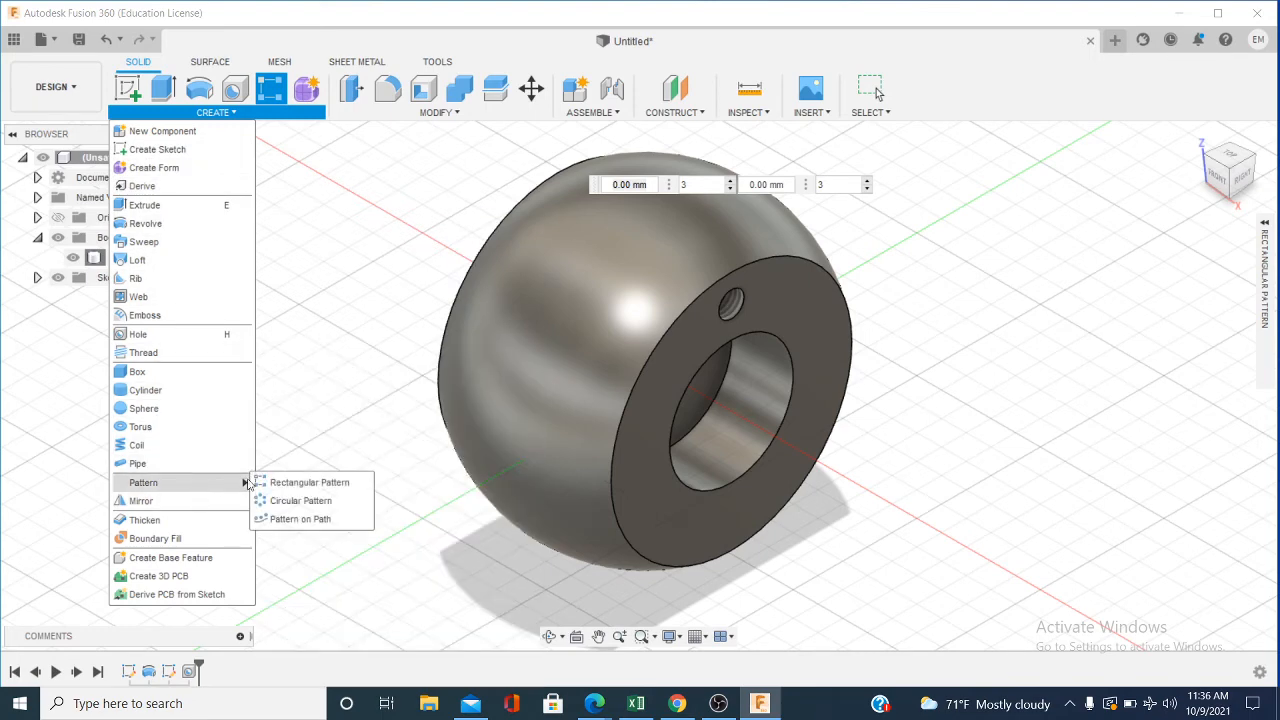
pyautogui.click(296, 504)
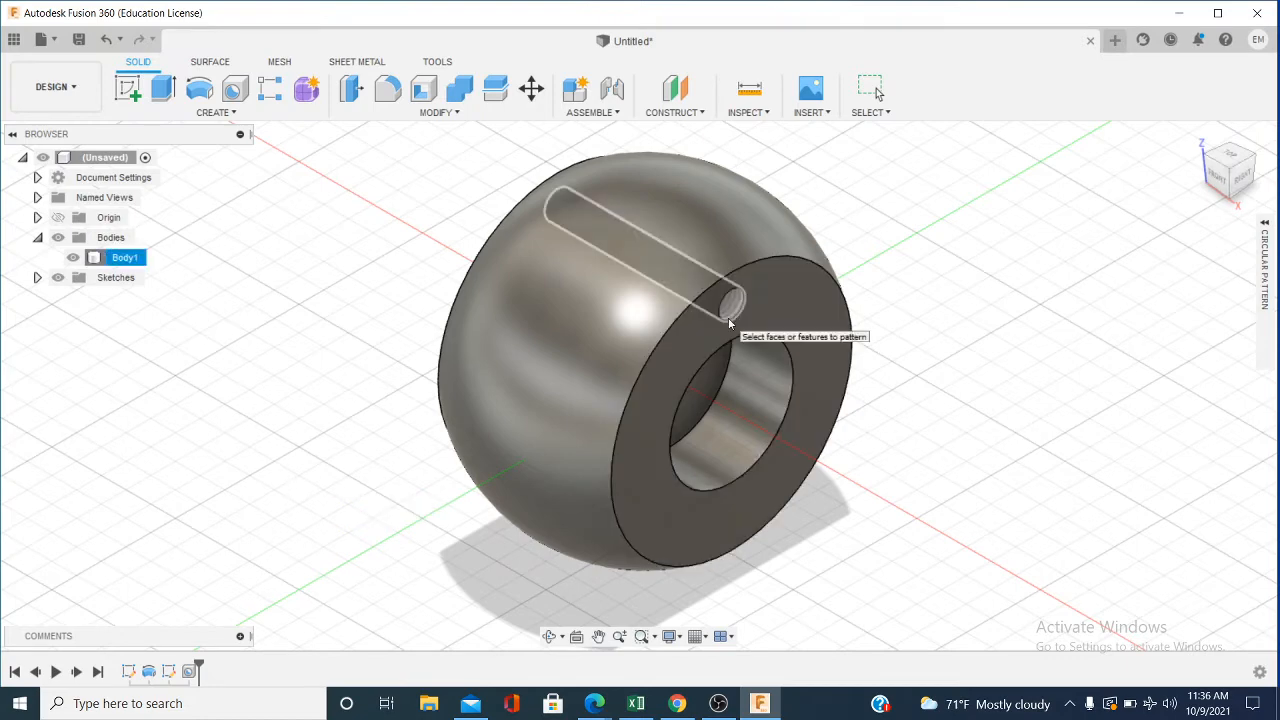
pyautogui.click(730, 306)
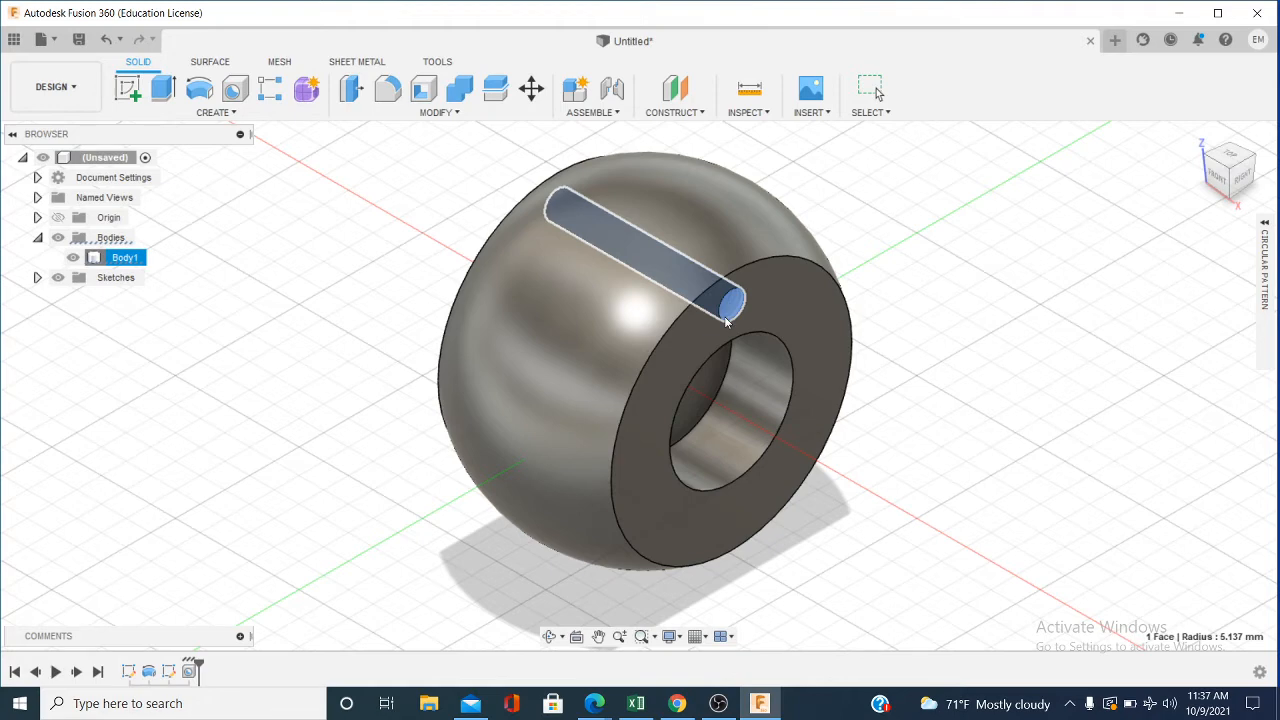
pyautogui.click(216, 113)
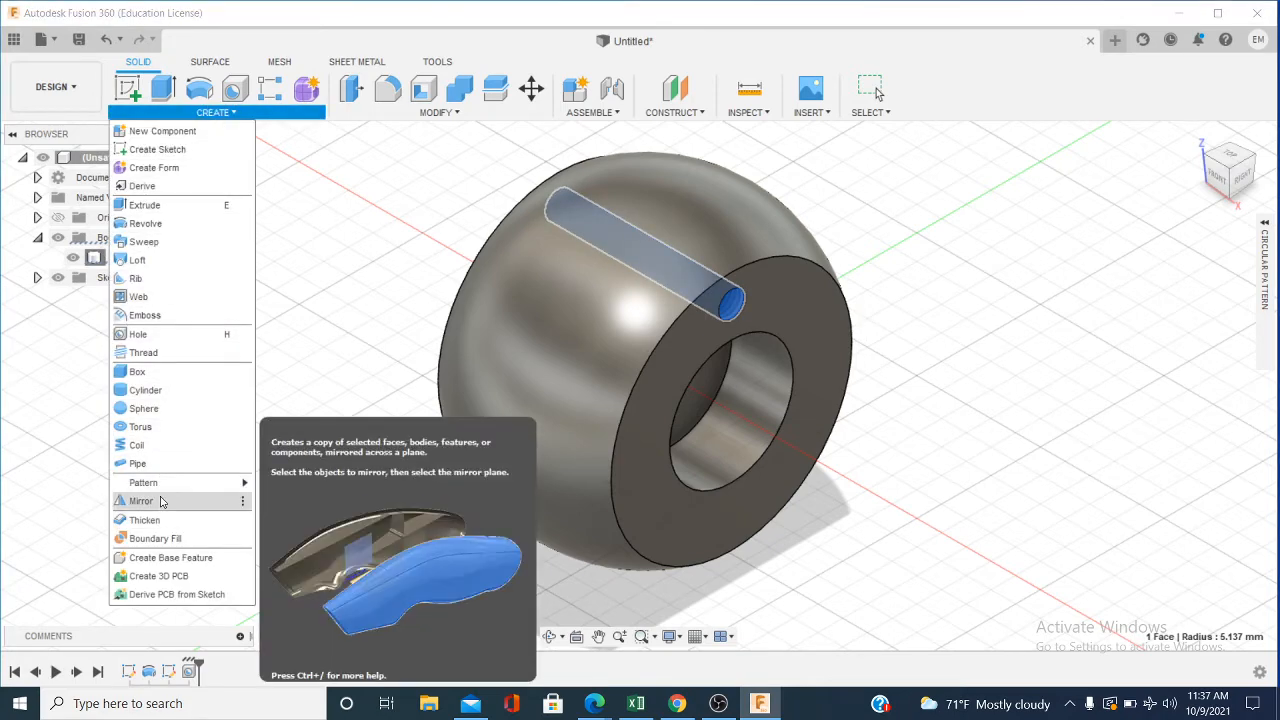
pyautogui.moveTo(187, 484)
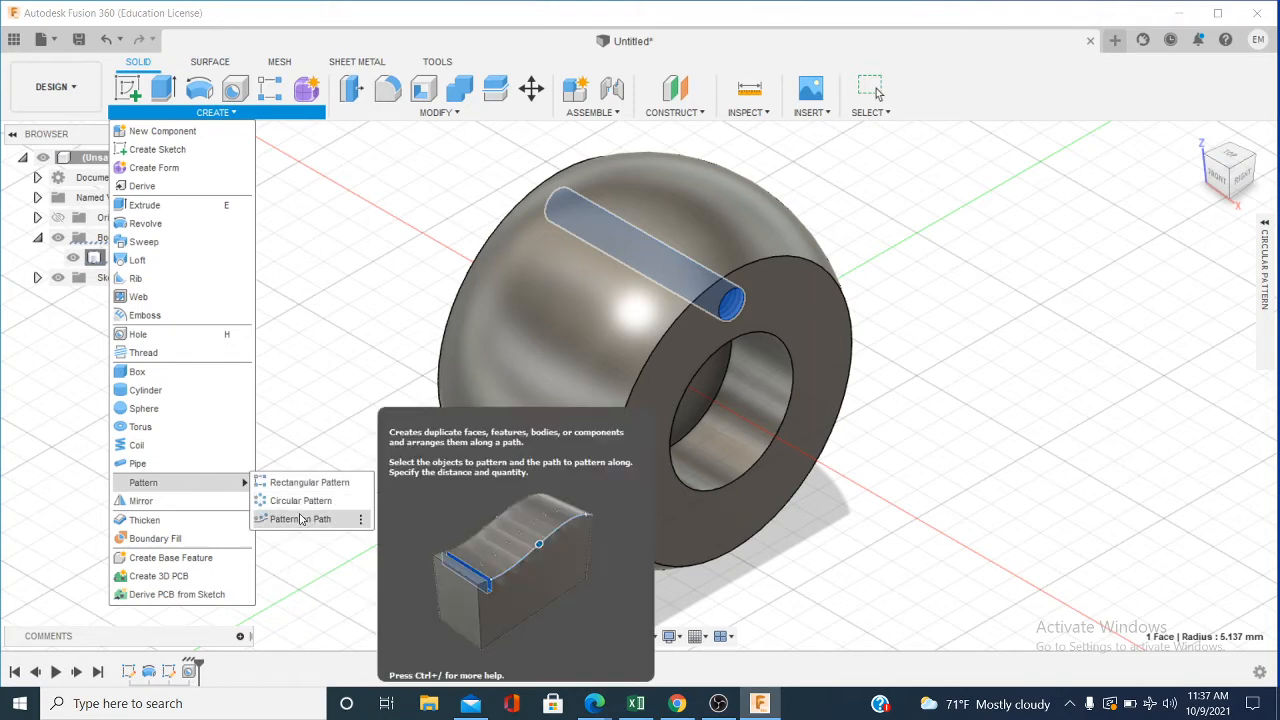
pyautogui.press('Escape')
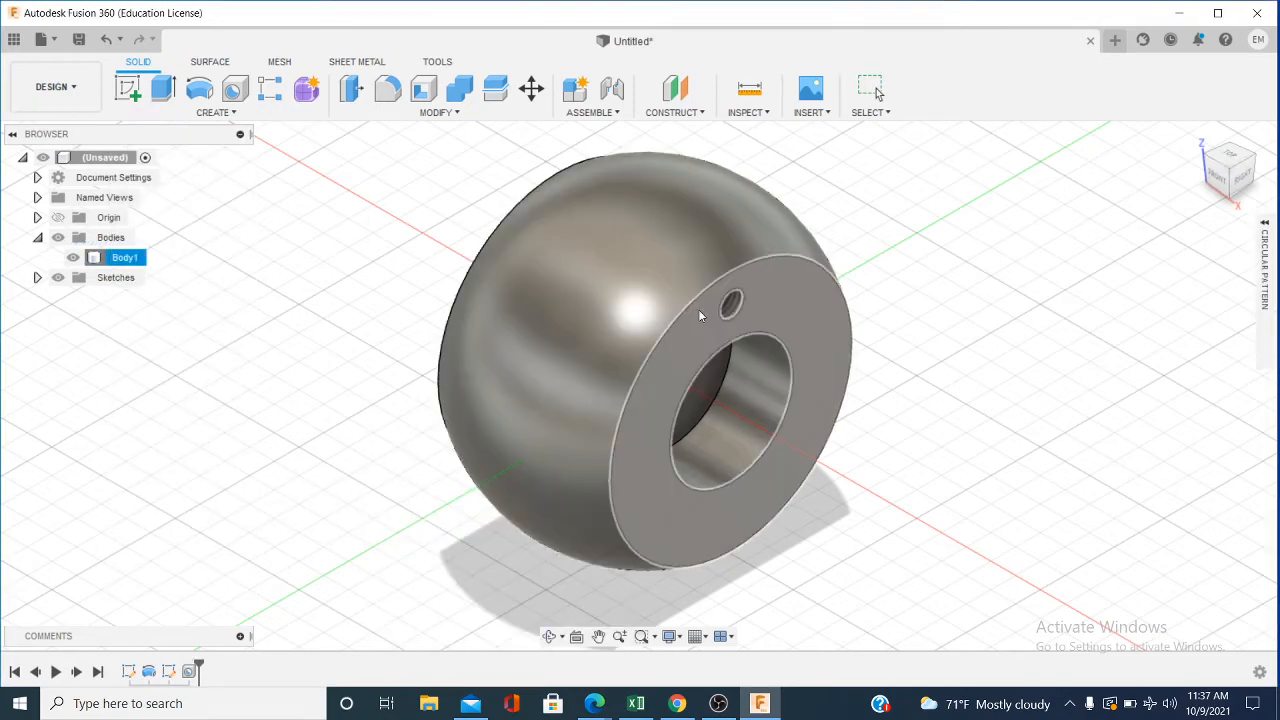
pyautogui.click(727, 313)
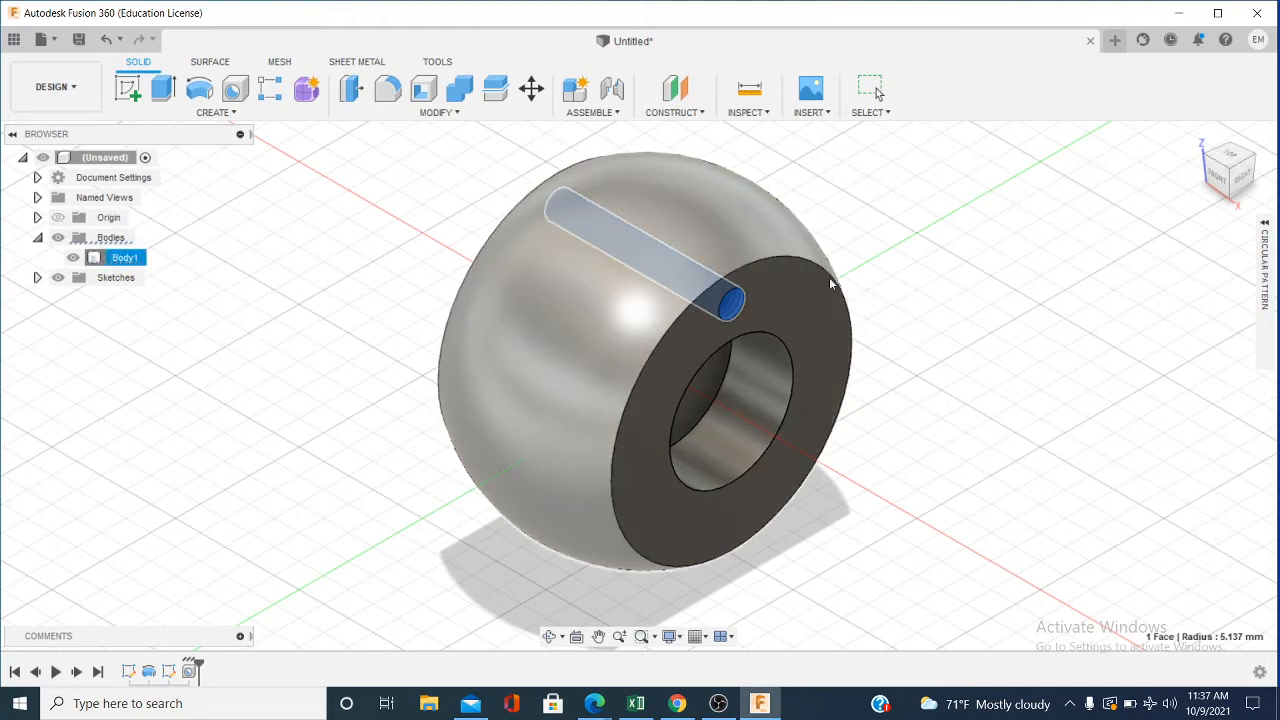
pyautogui.click(230, 115)
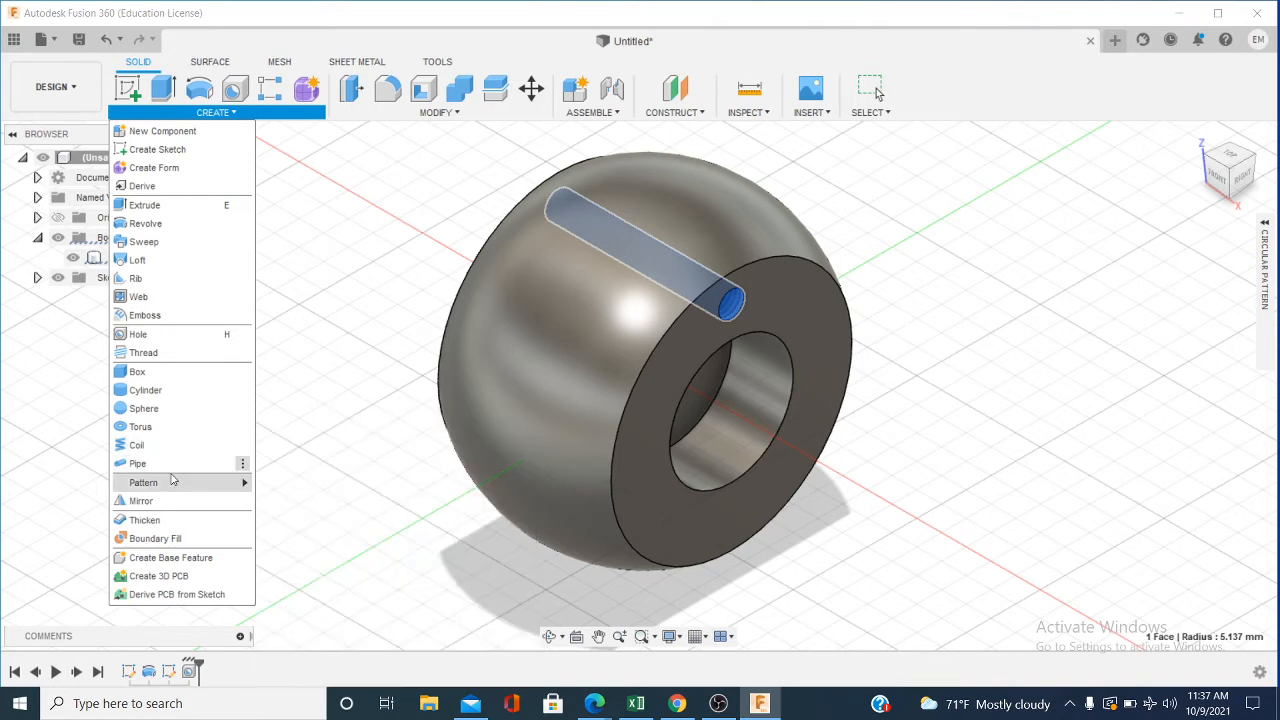
pyautogui.moveTo(175, 480)
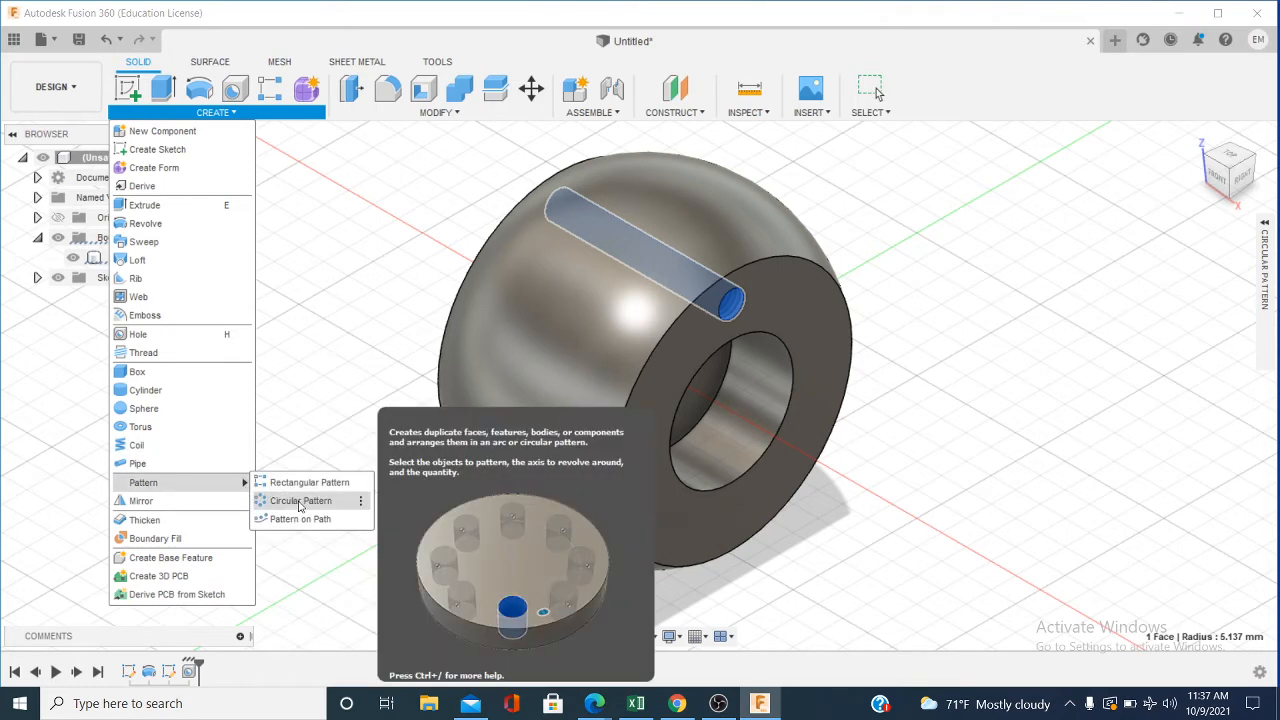
pyautogui.click(300, 501)
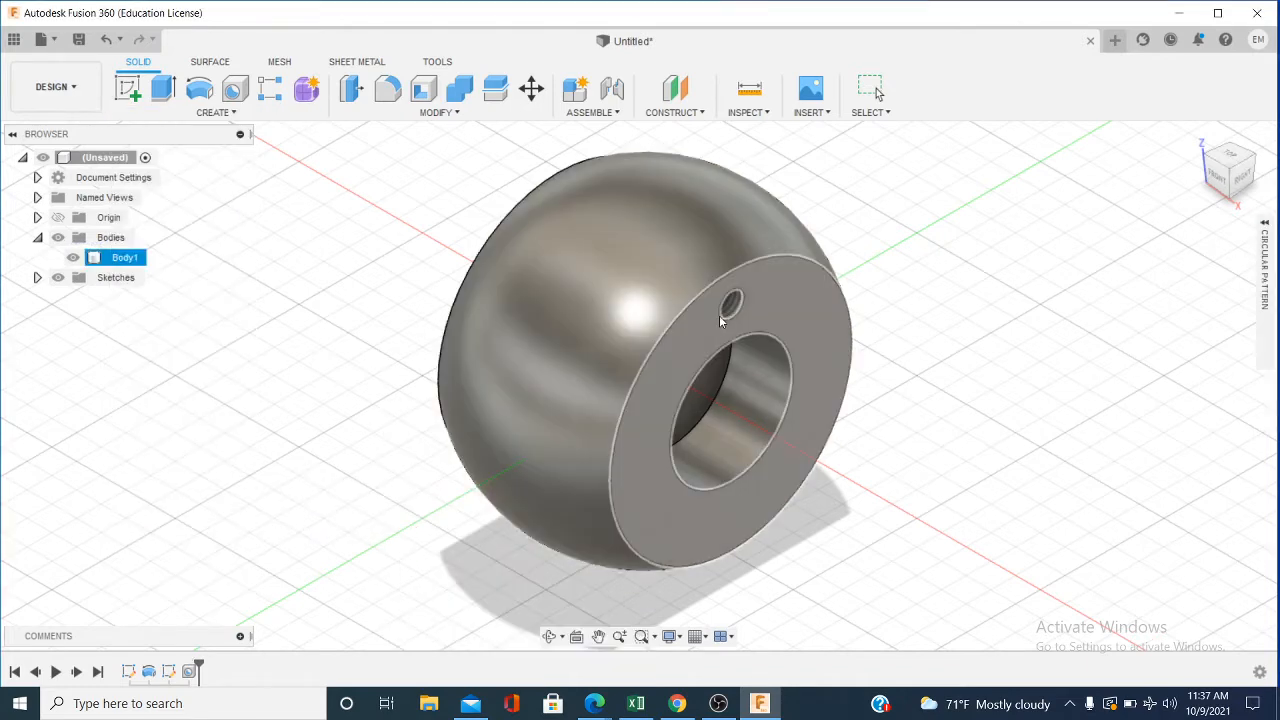
pyautogui.click(726, 318)
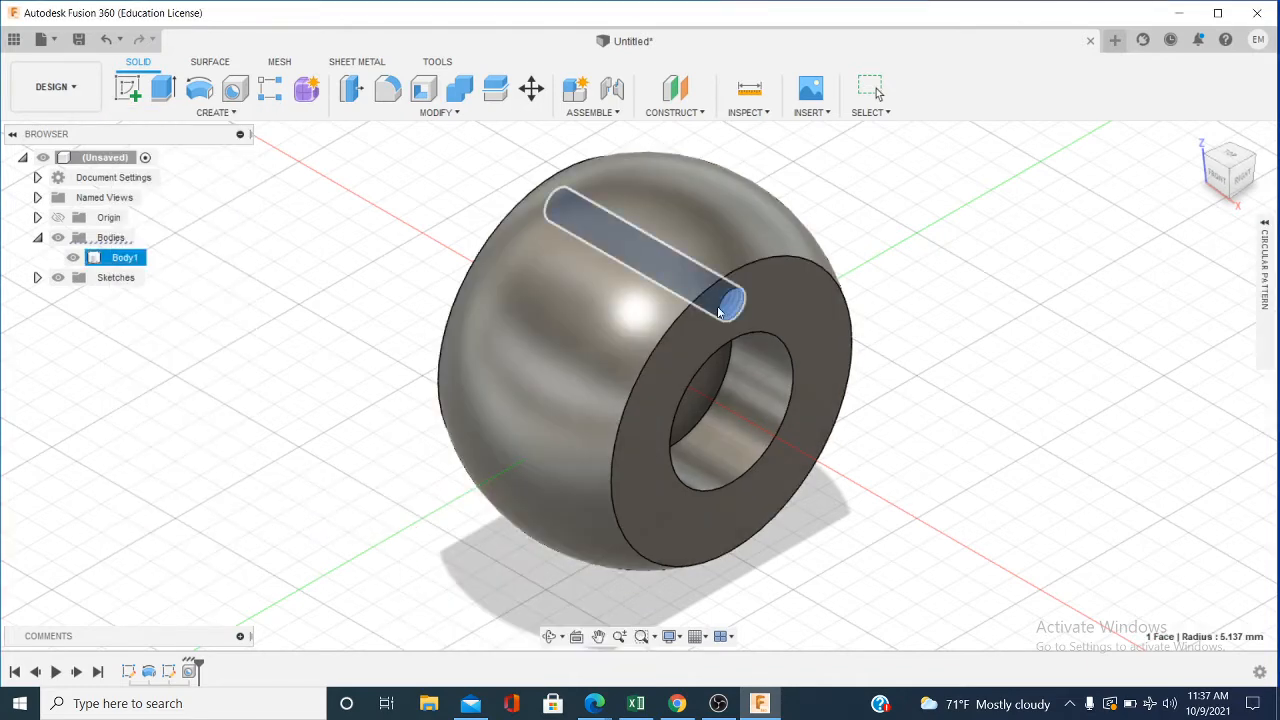
pyautogui.click(1266, 226)
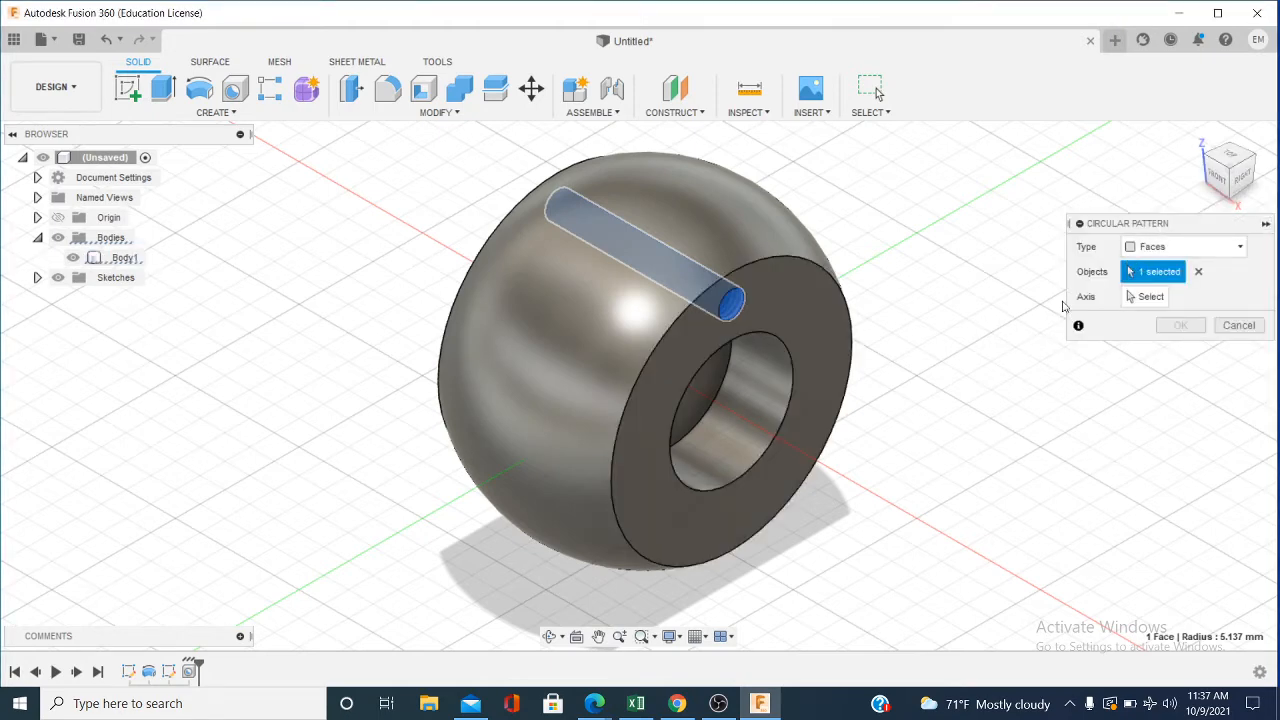
pyautogui.click(1267, 224)
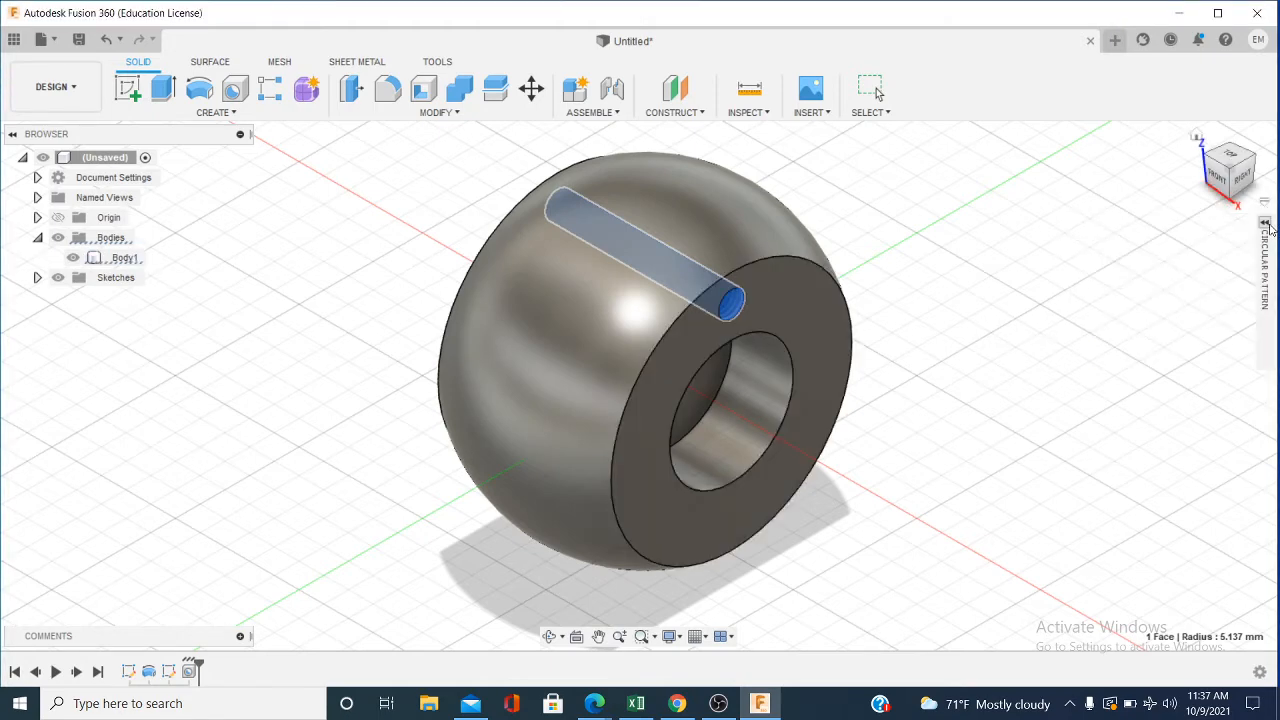
pyautogui.click(1267, 225)
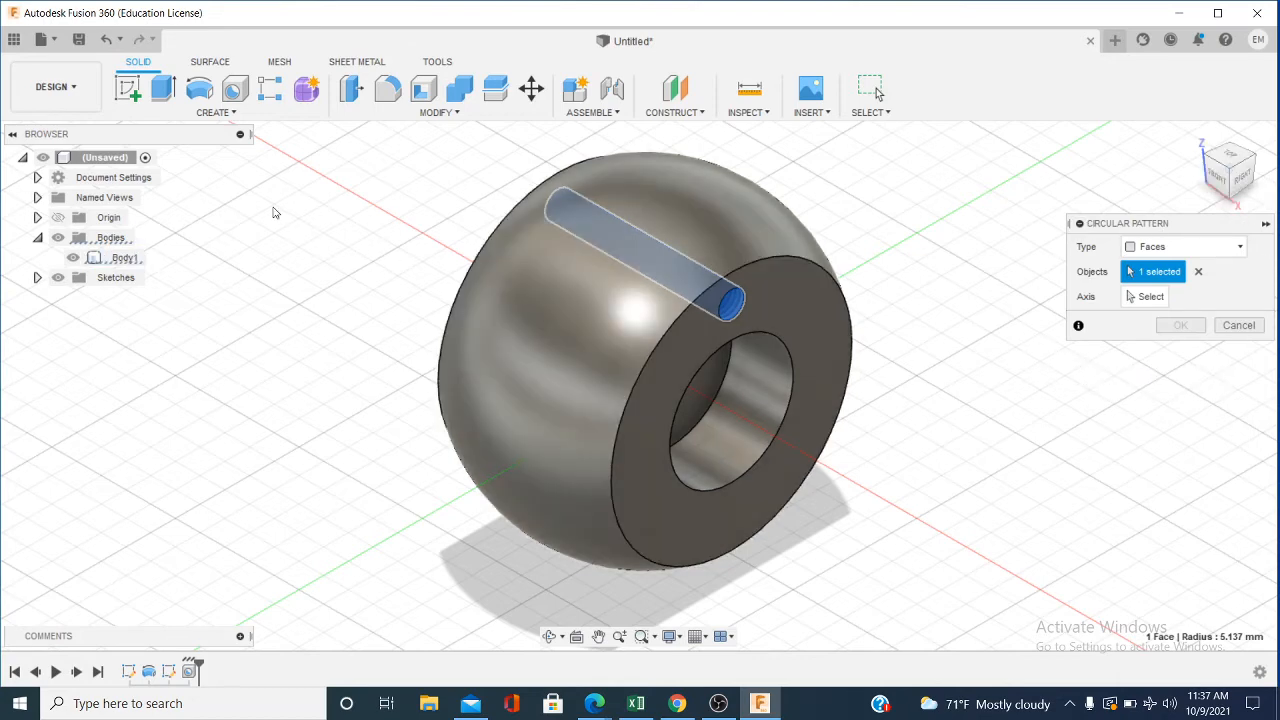
pyautogui.click(104, 40)
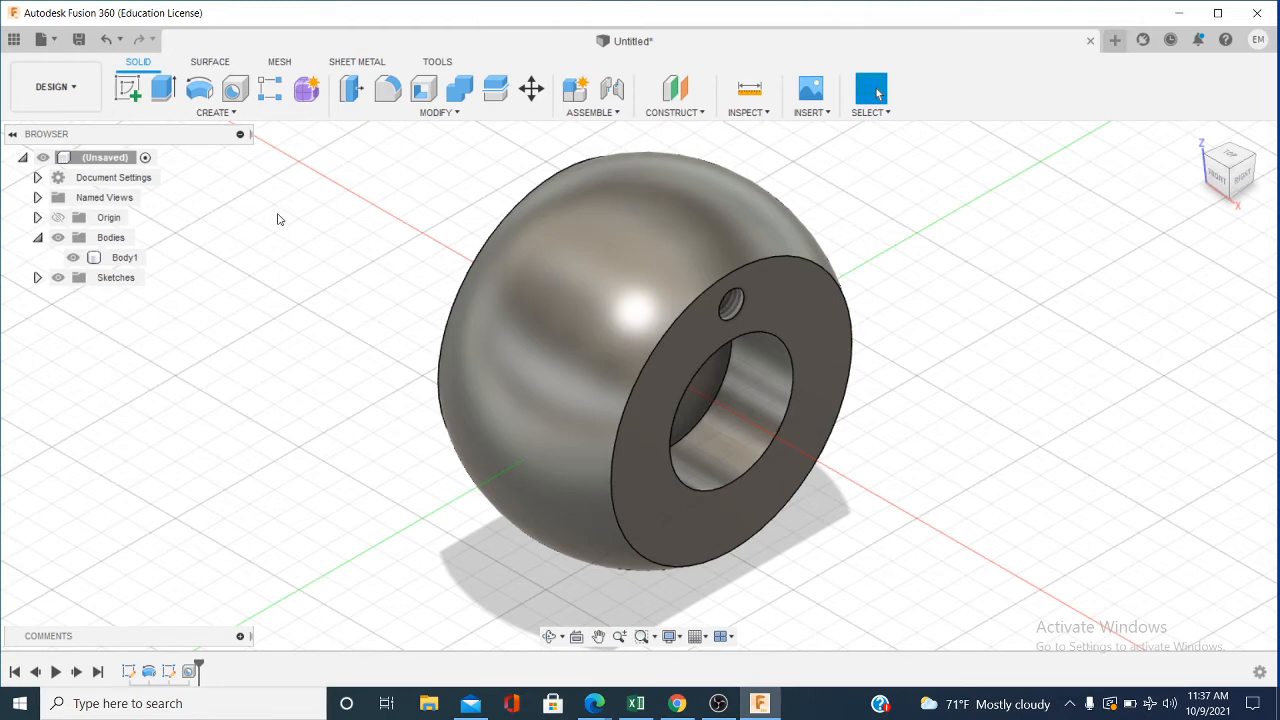
# Step: Try a circular pattern of the tapped hole and bore faces around the bore's edge, and cancel it
pyautogui.click(735, 316)
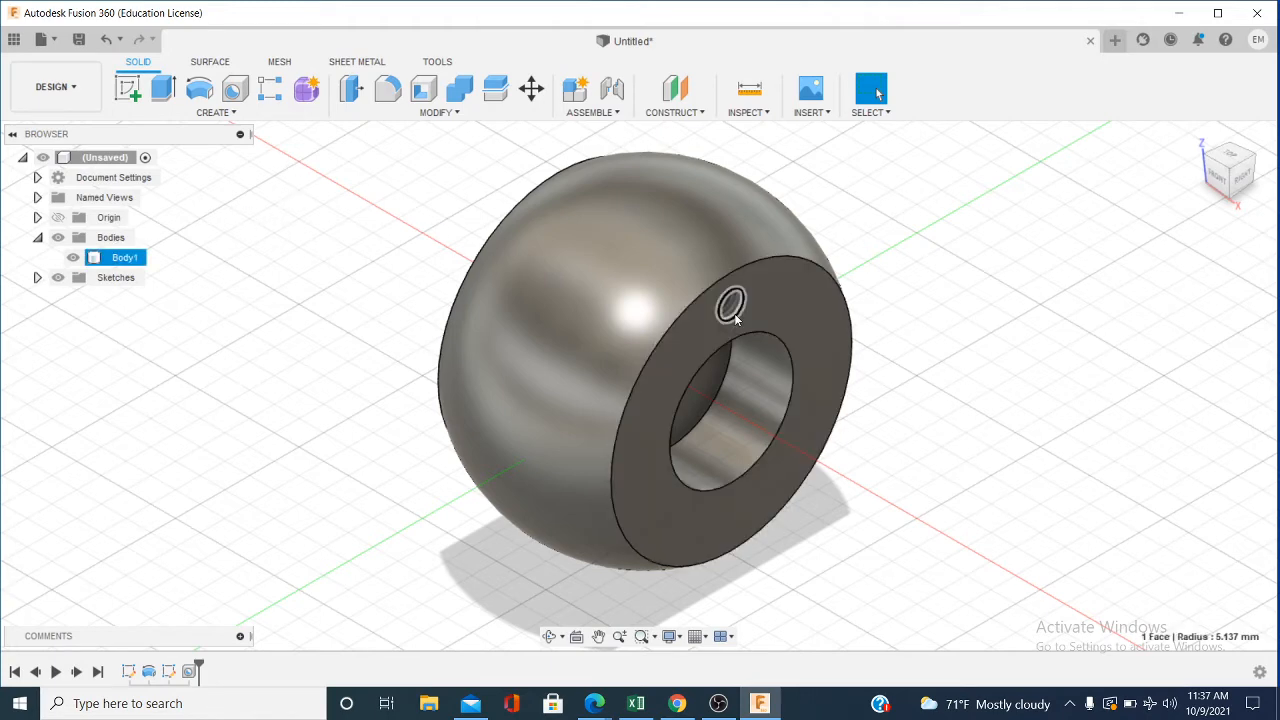
pyautogui.click(268, 100)
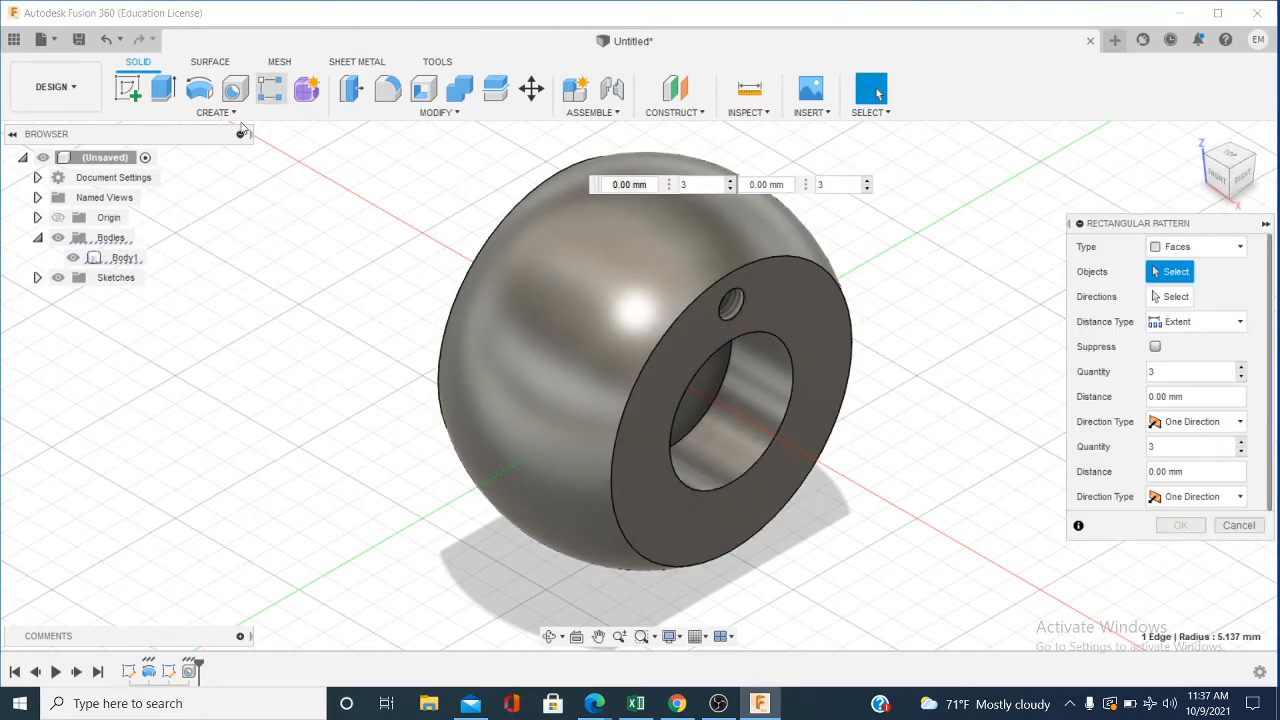
pyautogui.click(215, 112)
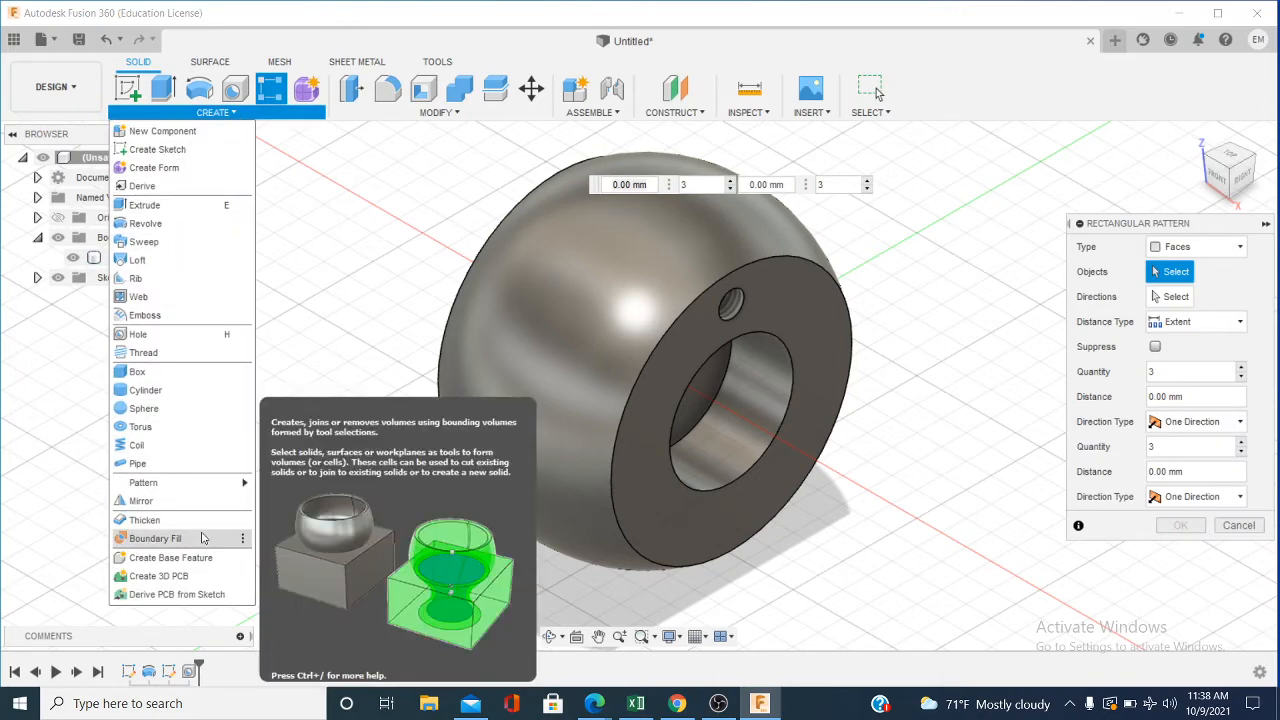
pyautogui.moveTo(218, 488)
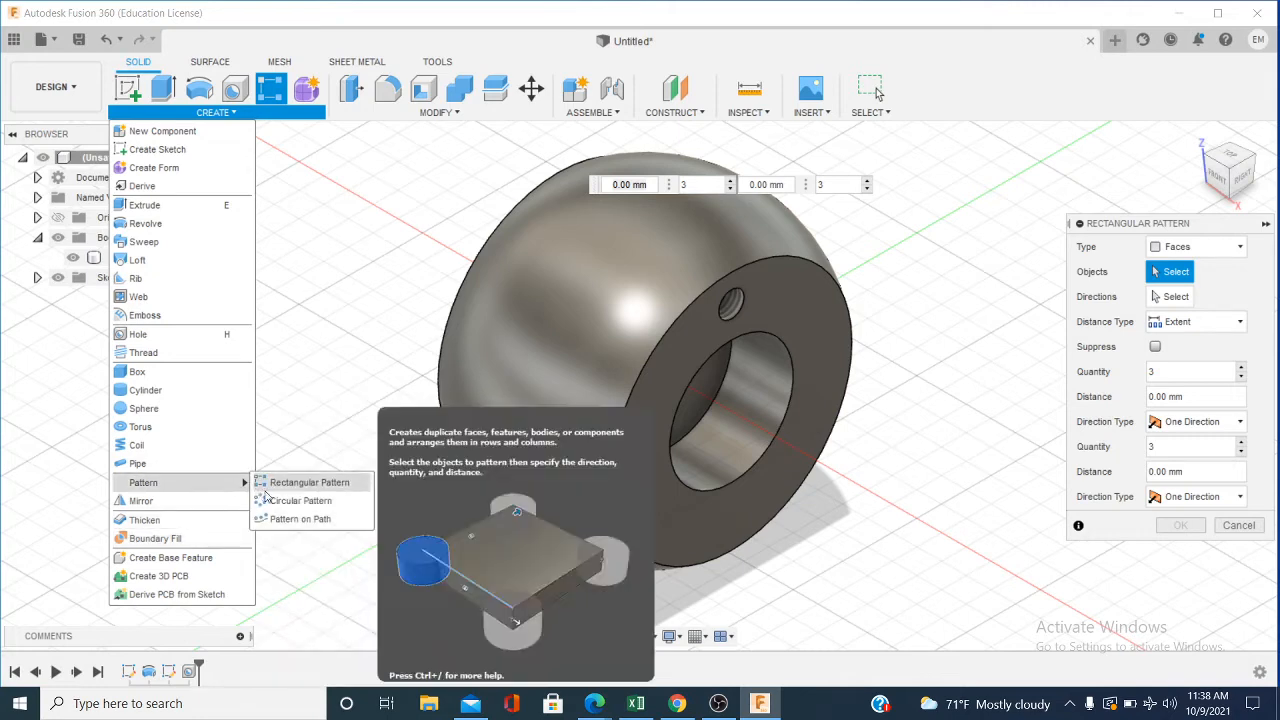
pyautogui.click(292, 500)
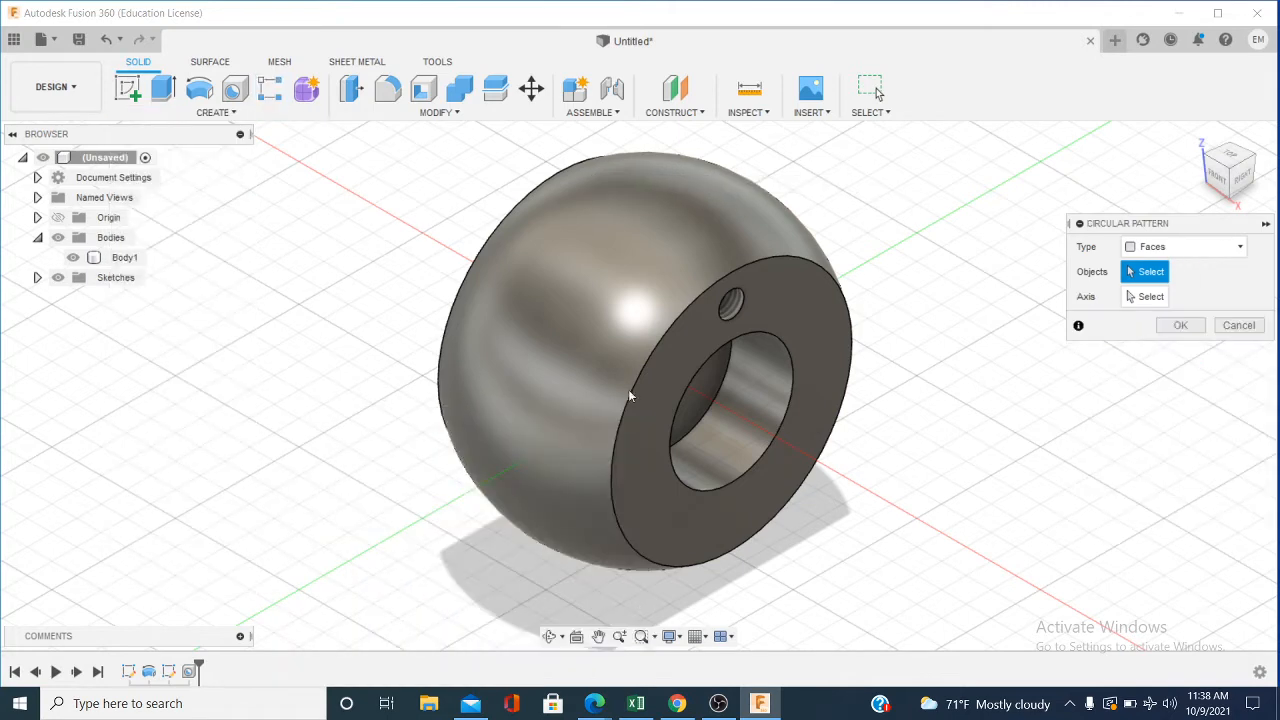
pyautogui.click(745, 316)
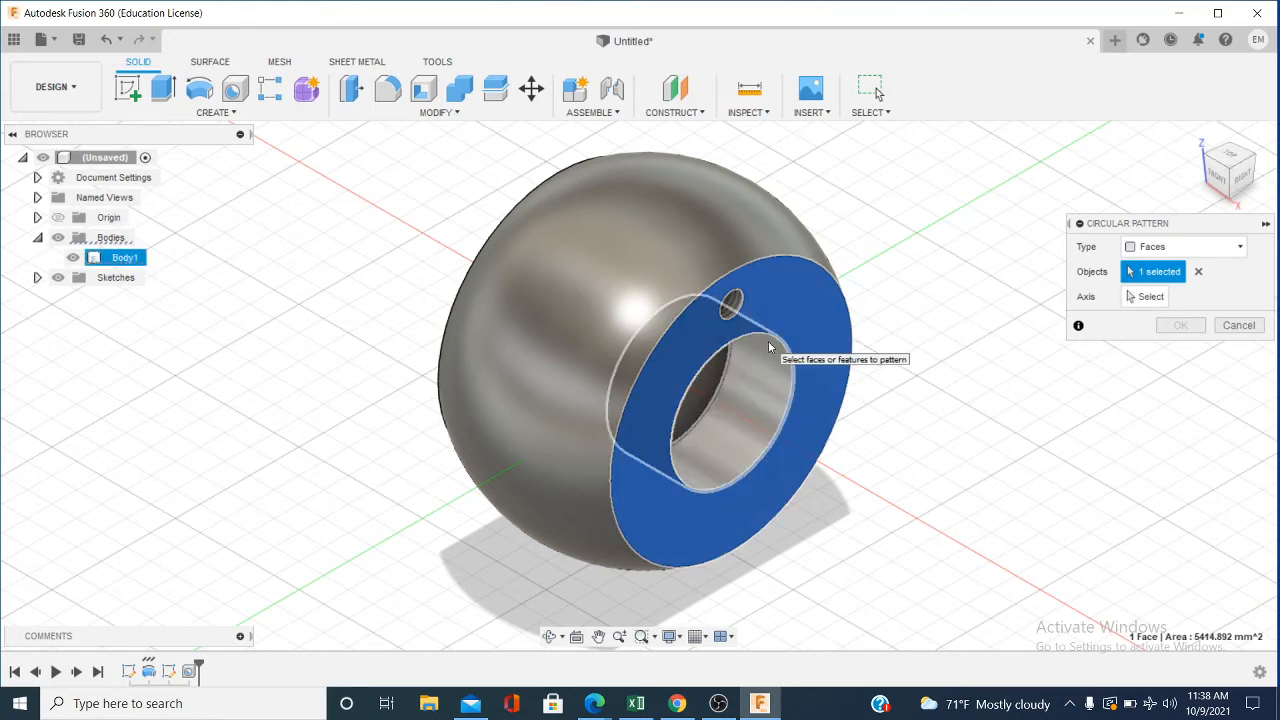
pyautogui.click(747, 456)
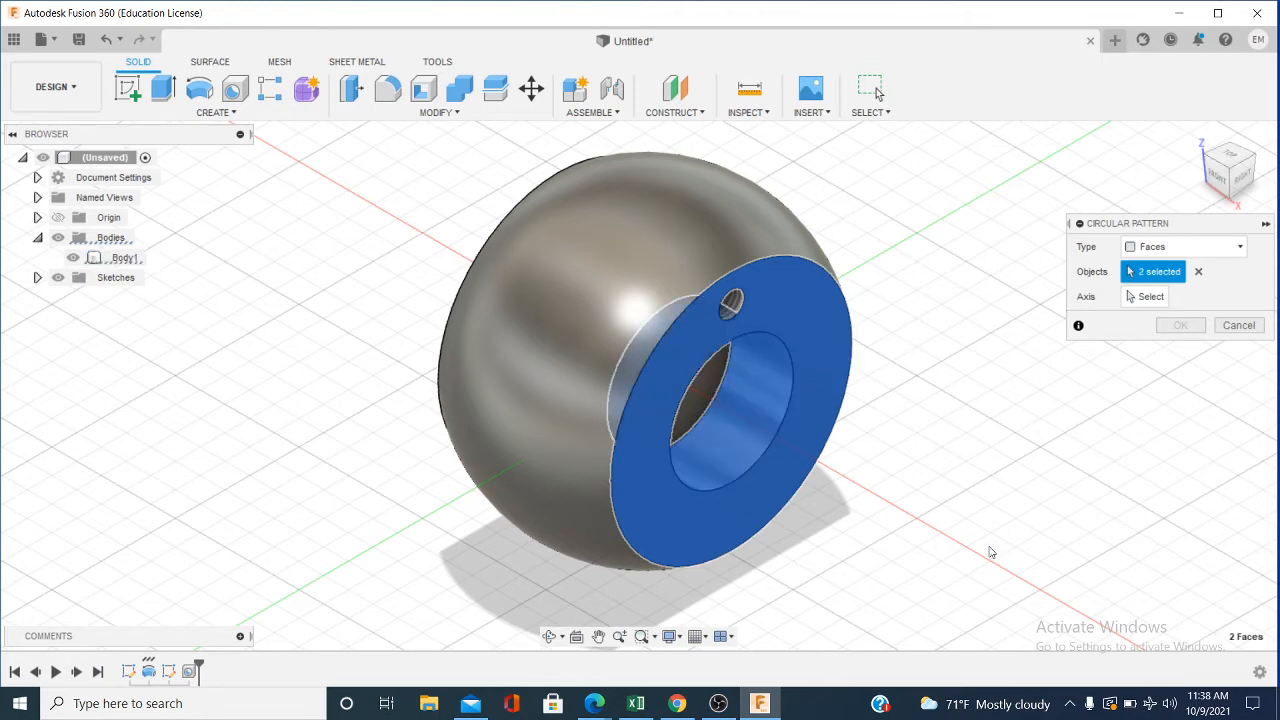
pyautogui.click(778, 342)
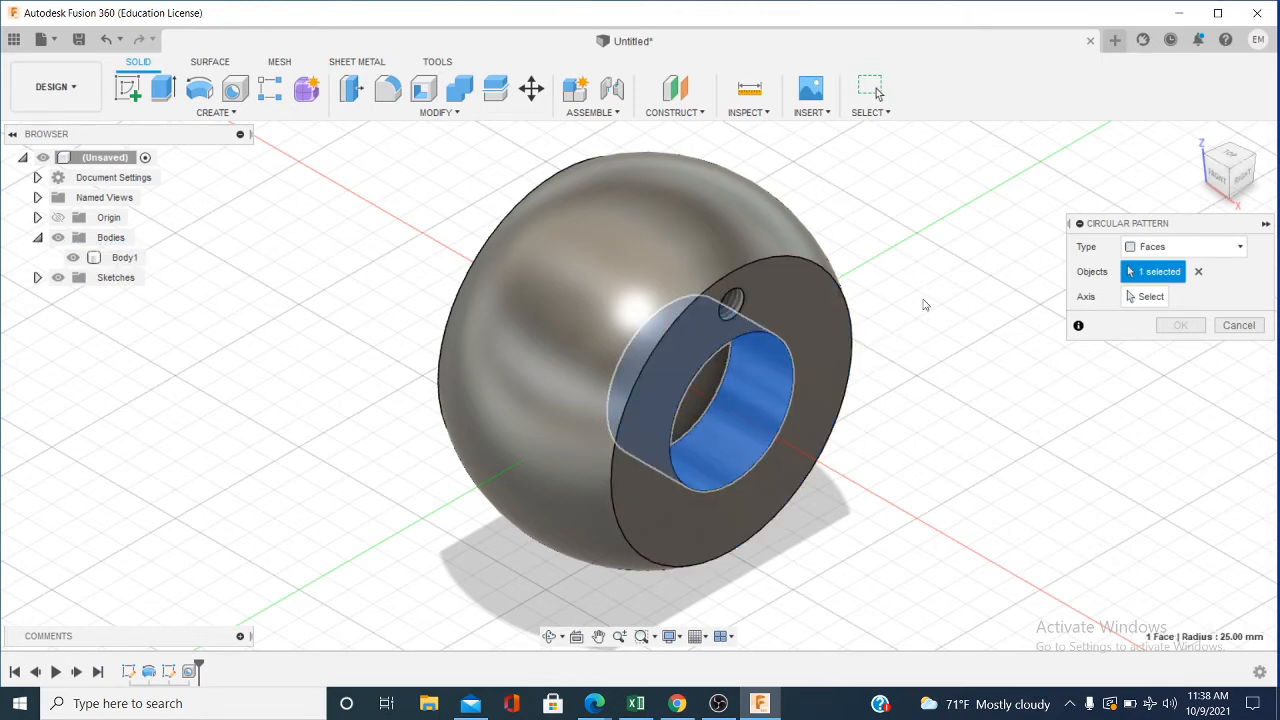
pyautogui.click(731, 305)
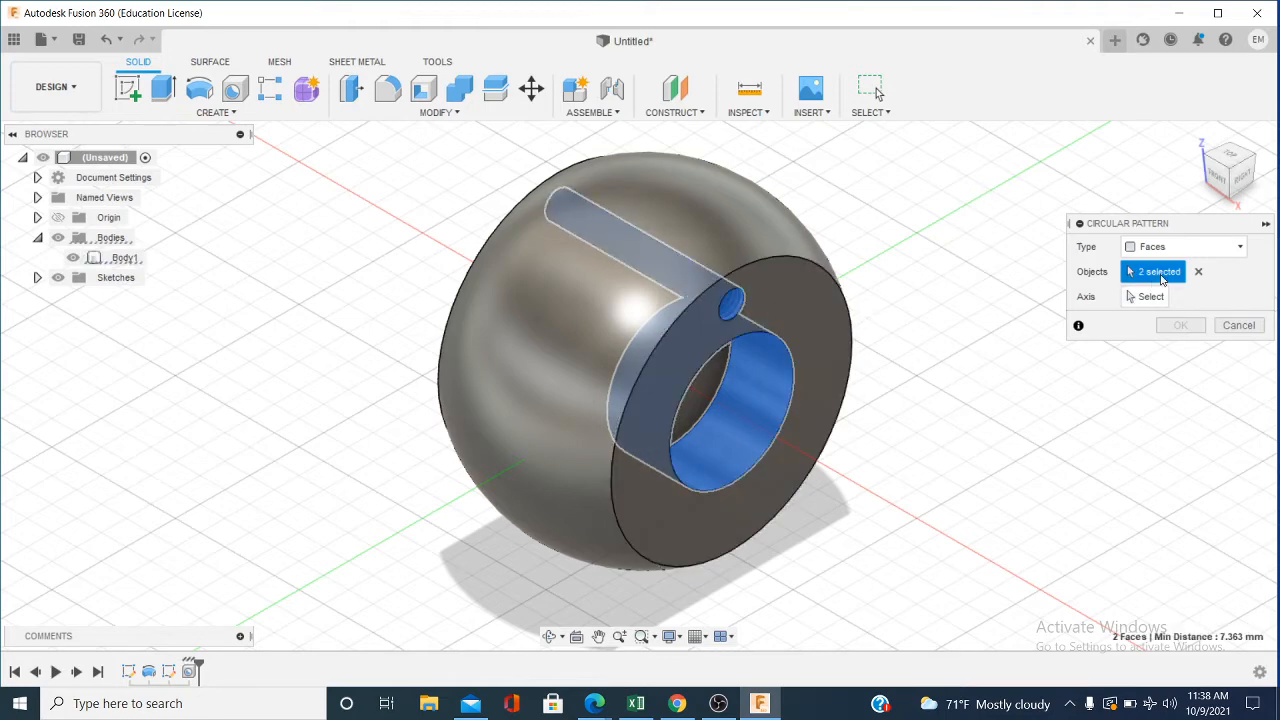
pyautogui.click(1147, 296)
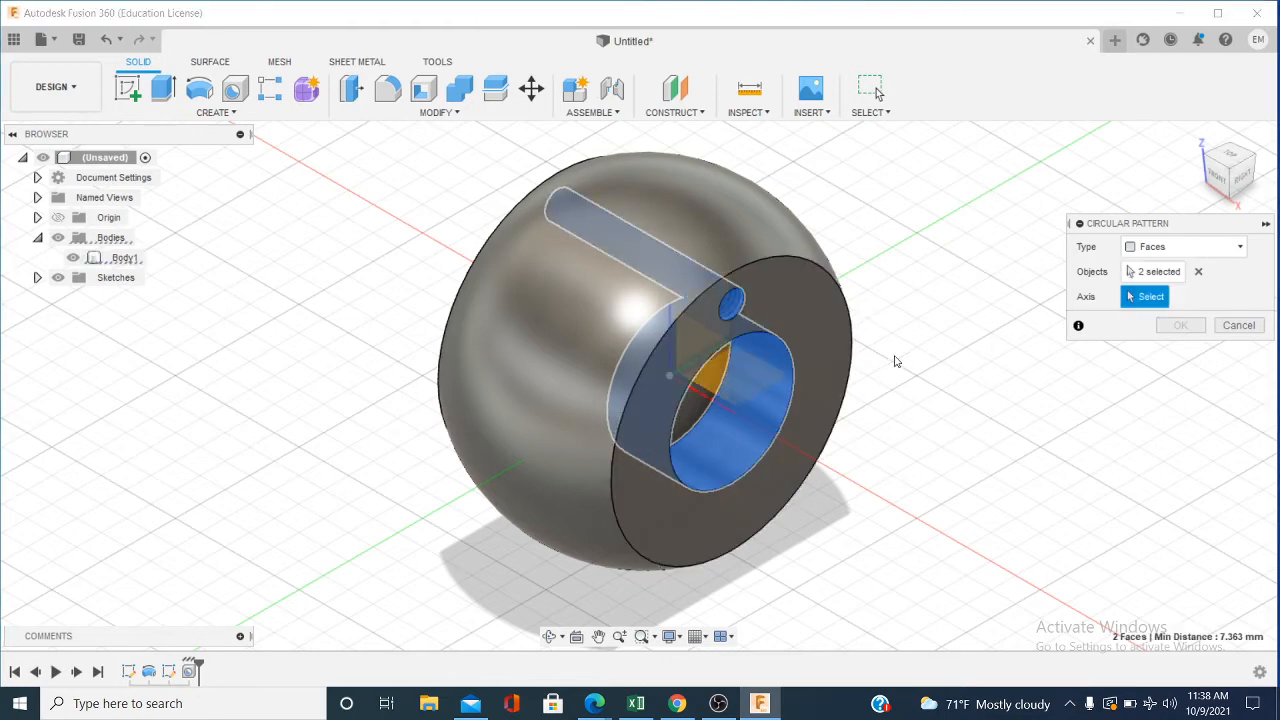
pyautogui.click(771, 343)
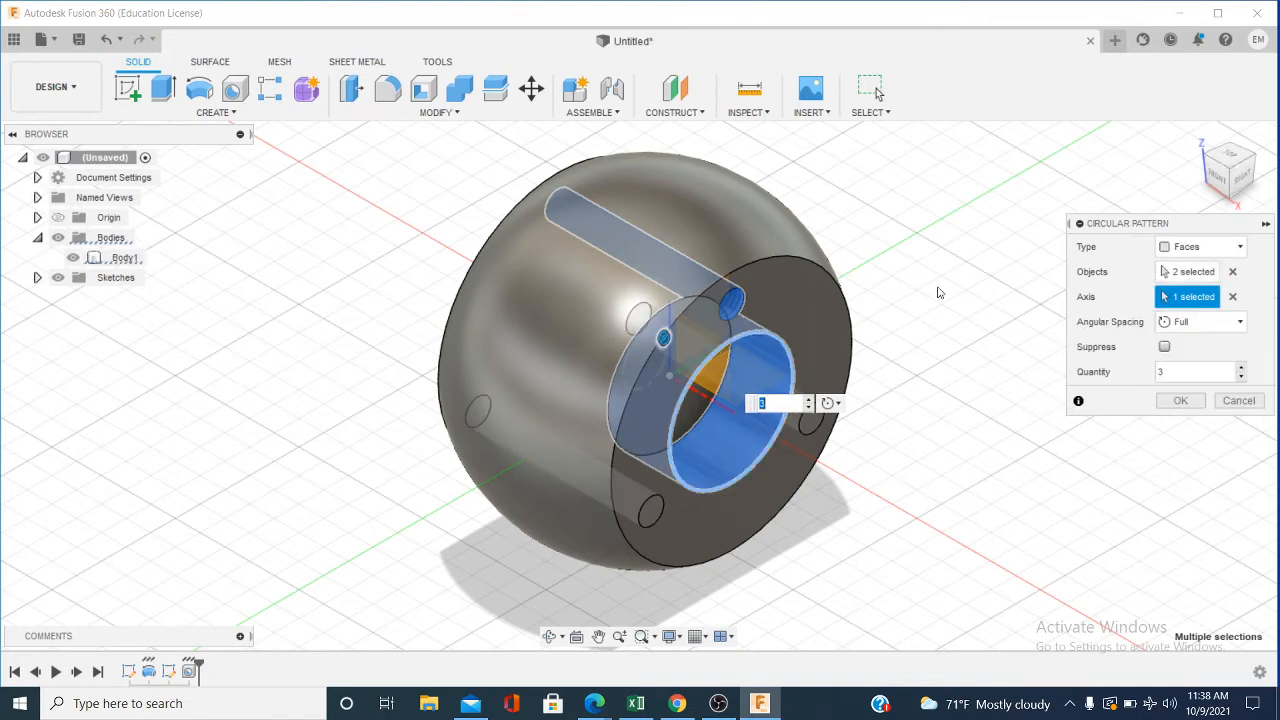
pyautogui.click(1229, 405)
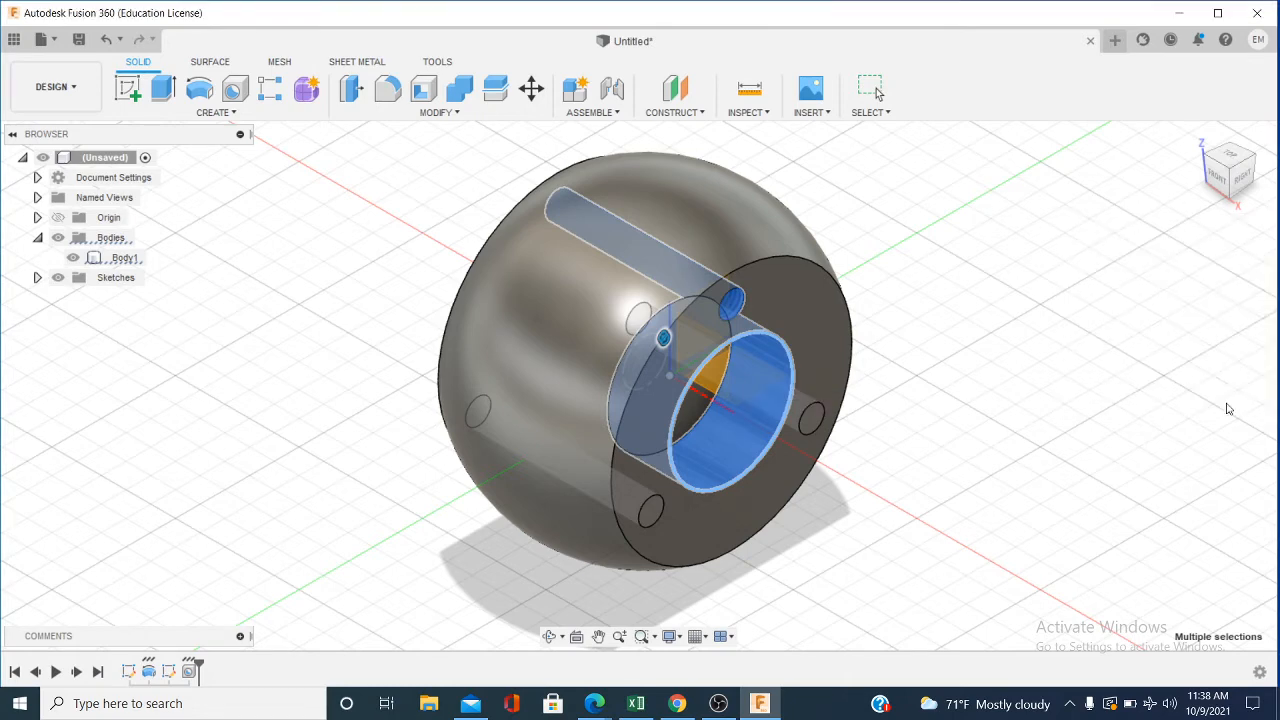
# Step: Circular-pattern the tapped hole's face around the bore's edge with full angular spacing and a quantity of 6
pyautogui.click(270, 88)
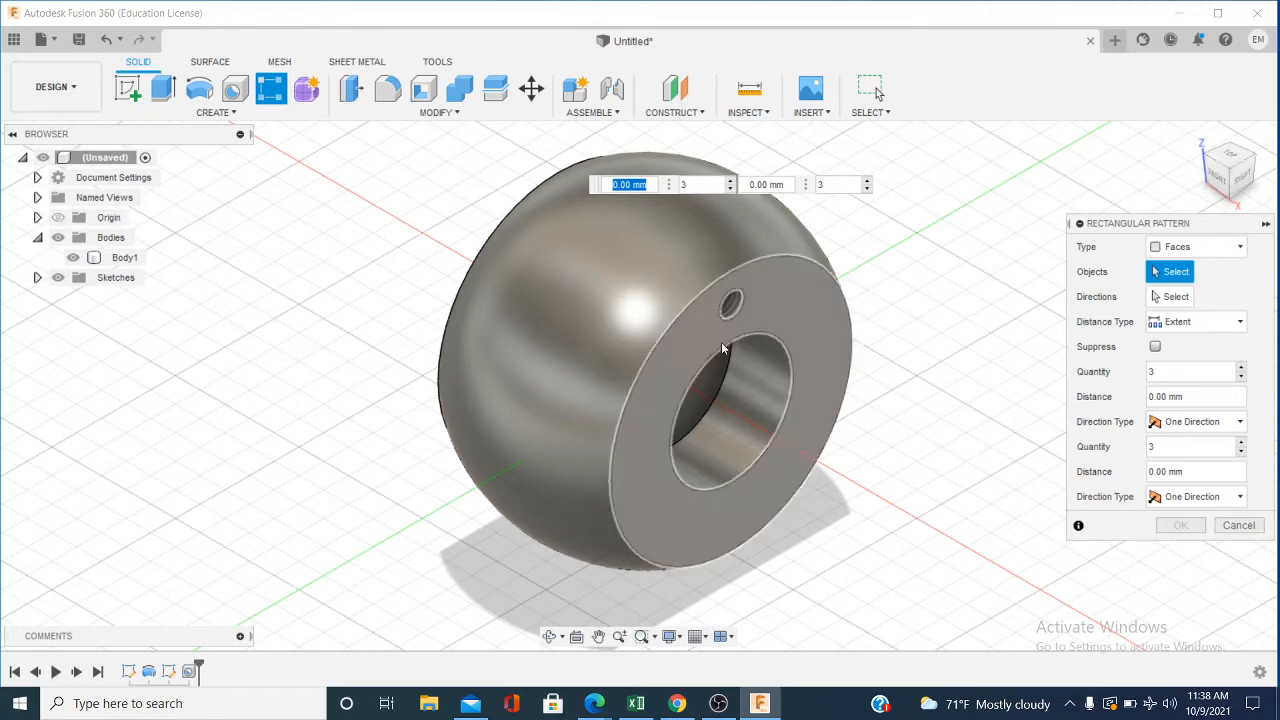
pyautogui.click(214, 112)
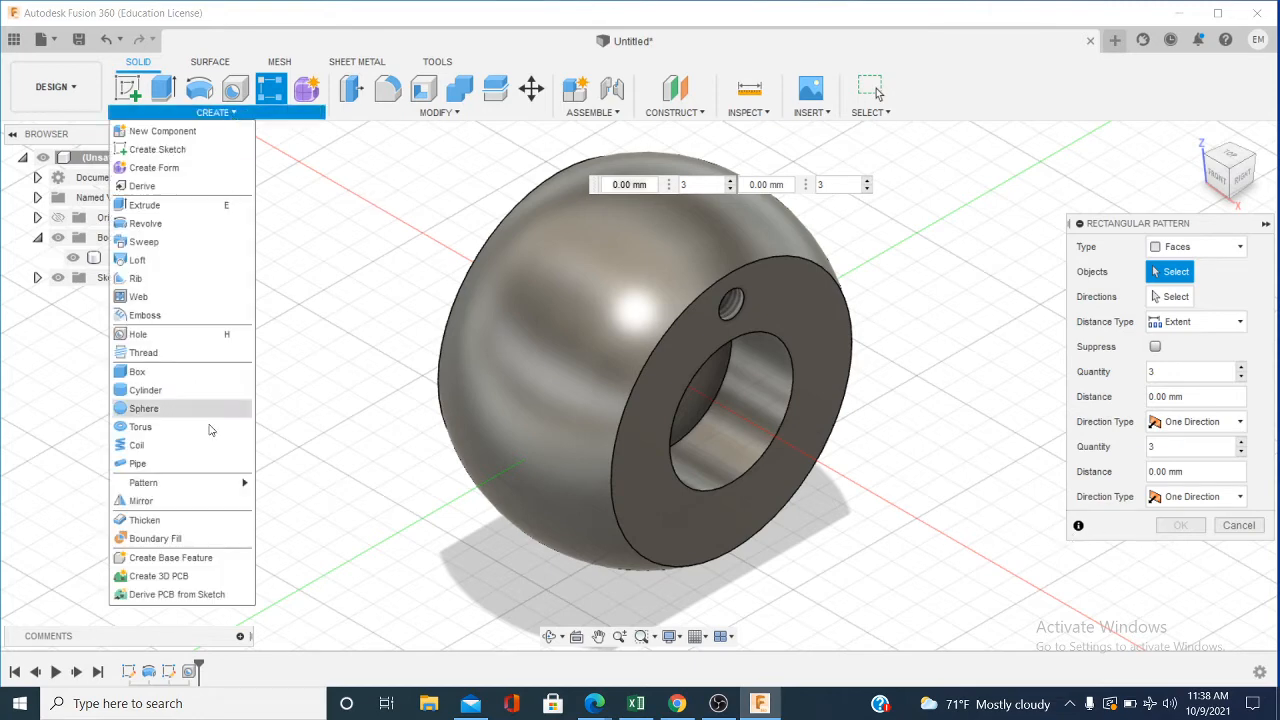
pyautogui.moveTo(180, 483)
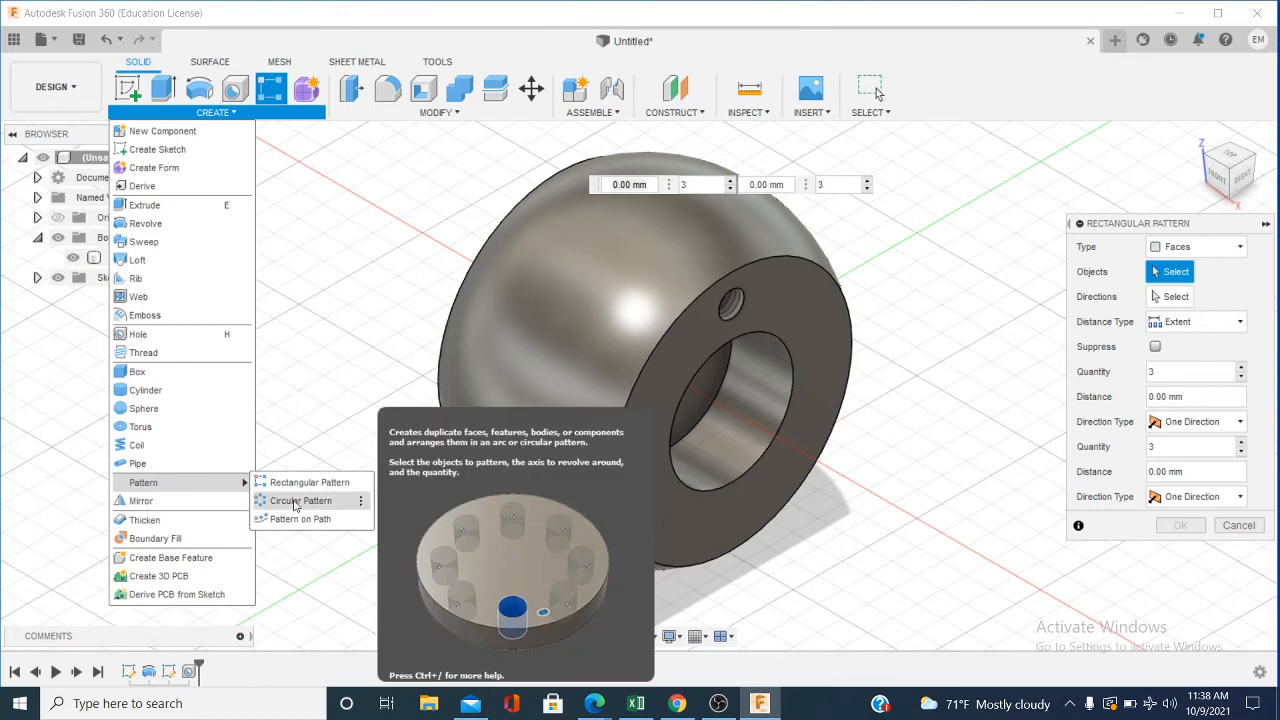
pyautogui.click(290, 499)
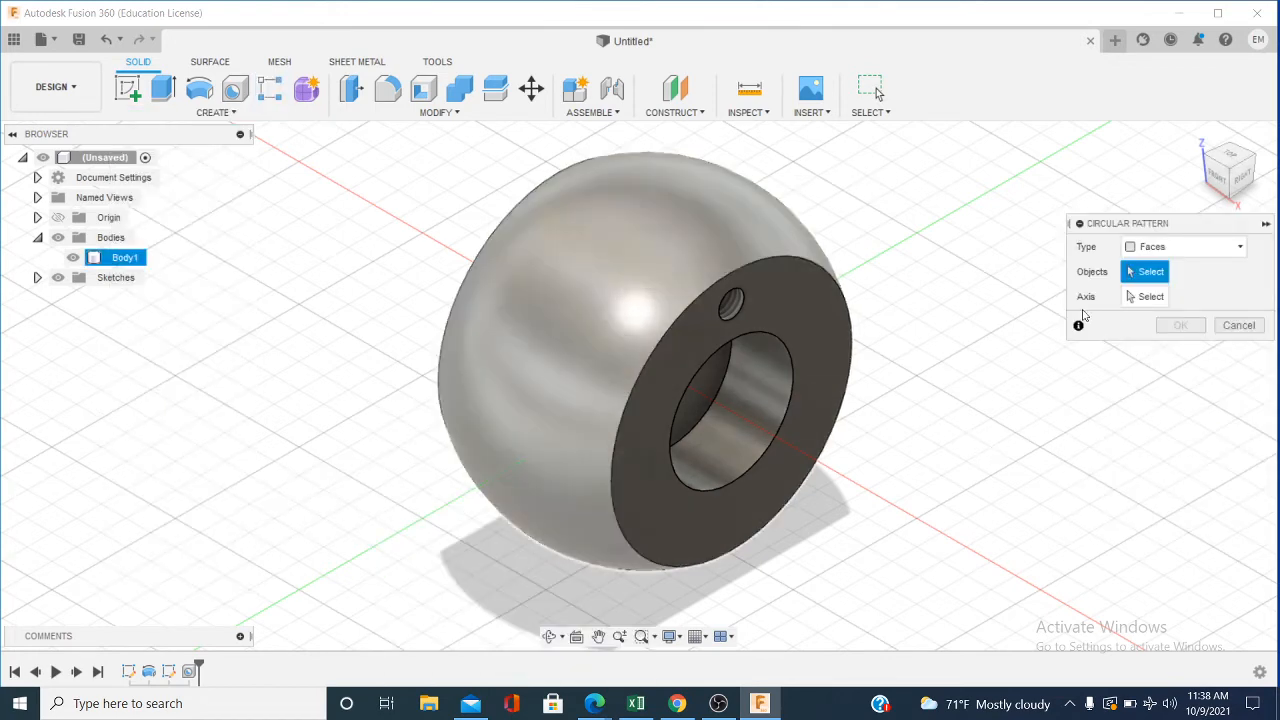
pyautogui.click(736, 318)
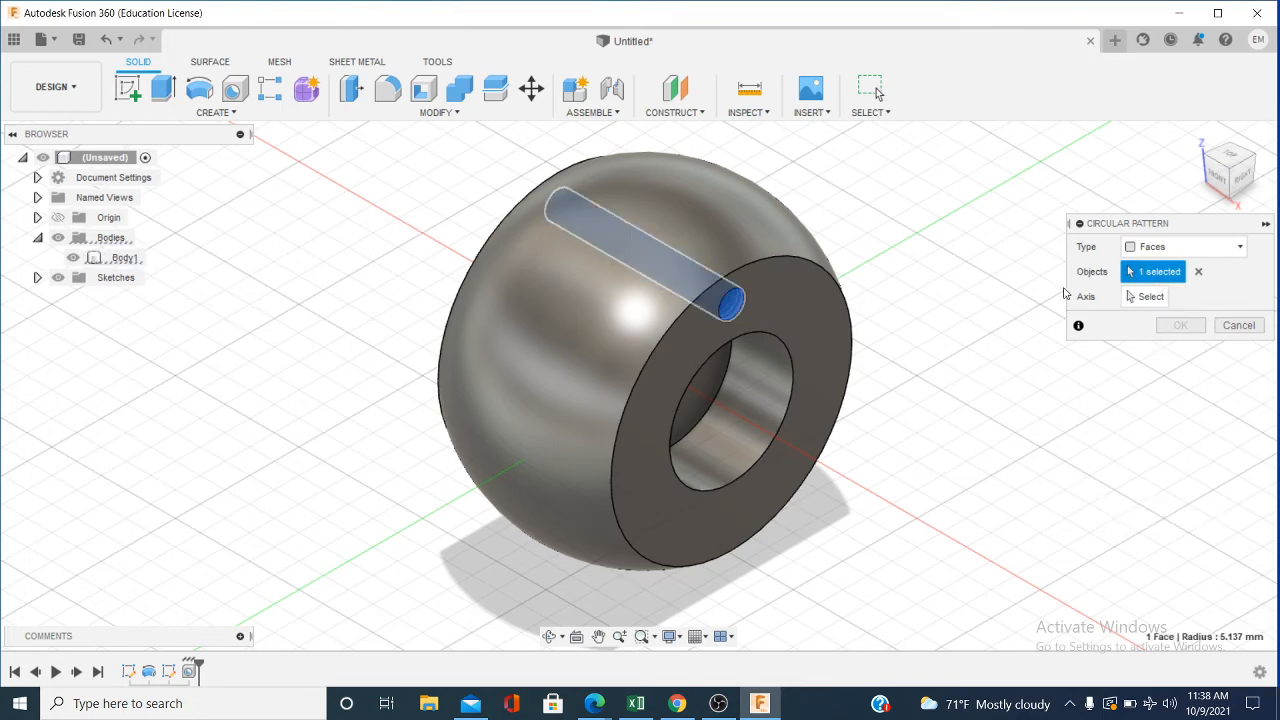
pyautogui.click(1143, 298)
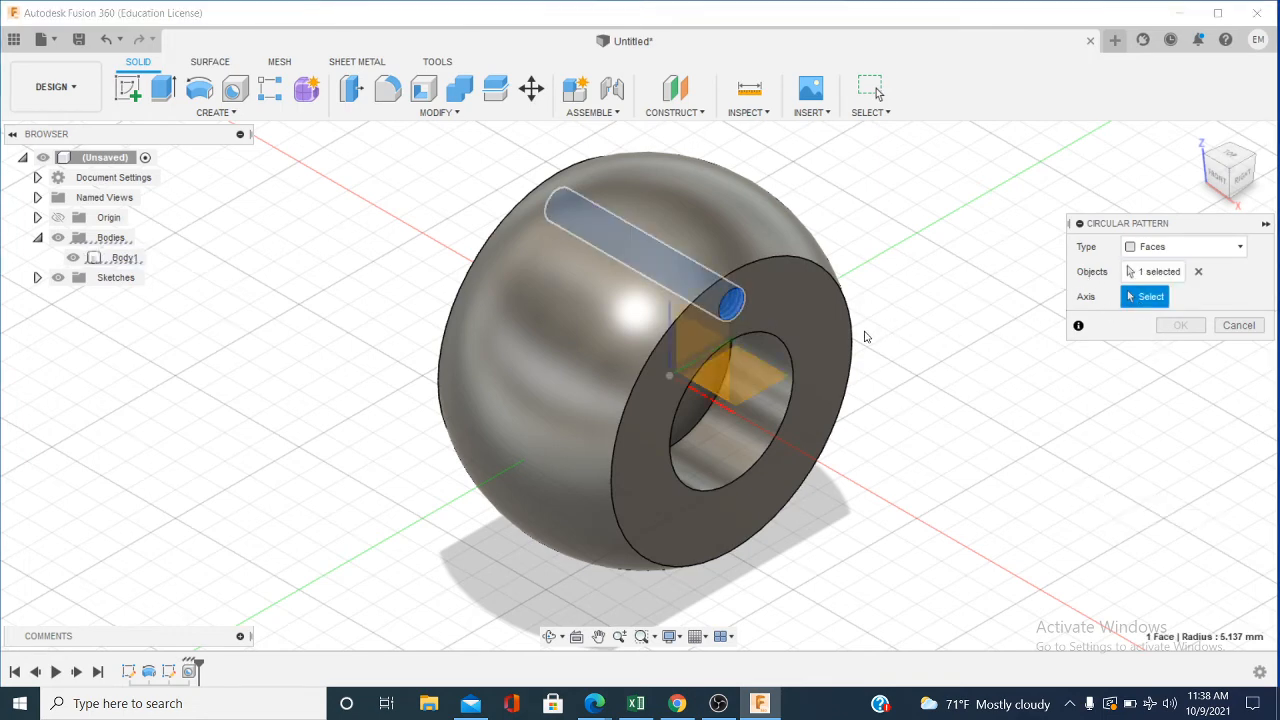
pyautogui.click(786, 348)
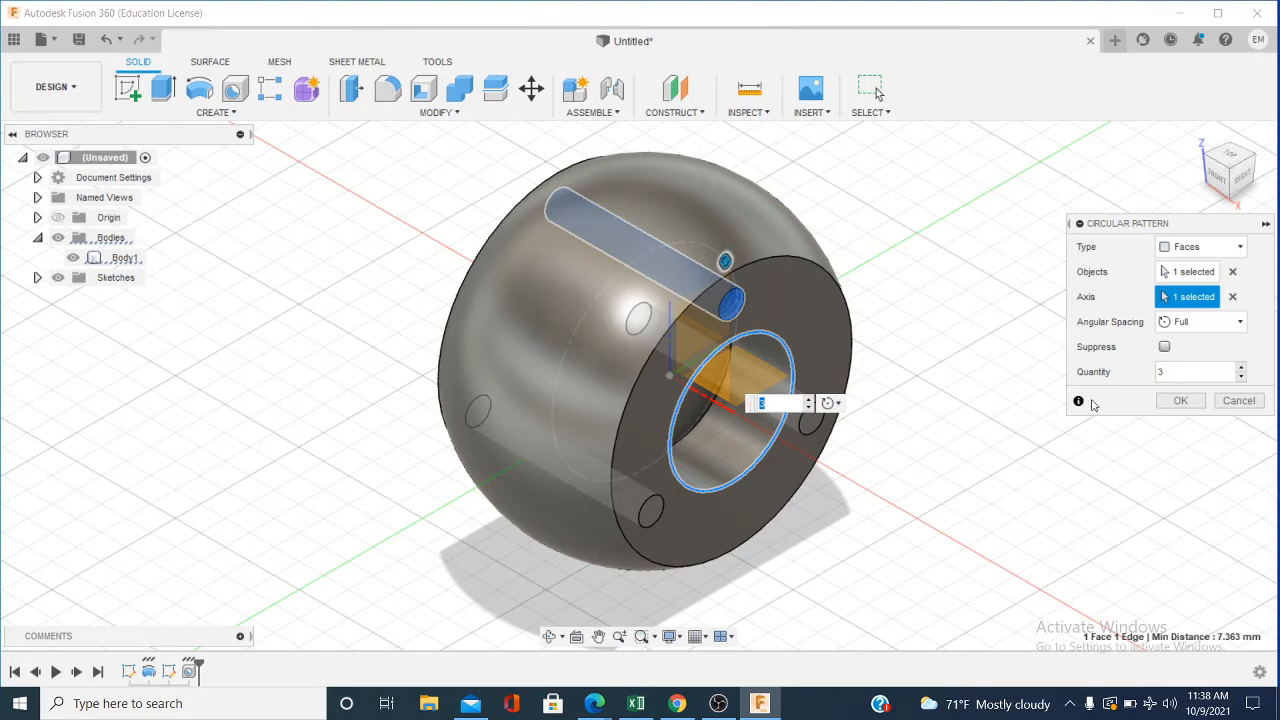
pyautogui.click(1179, 373)
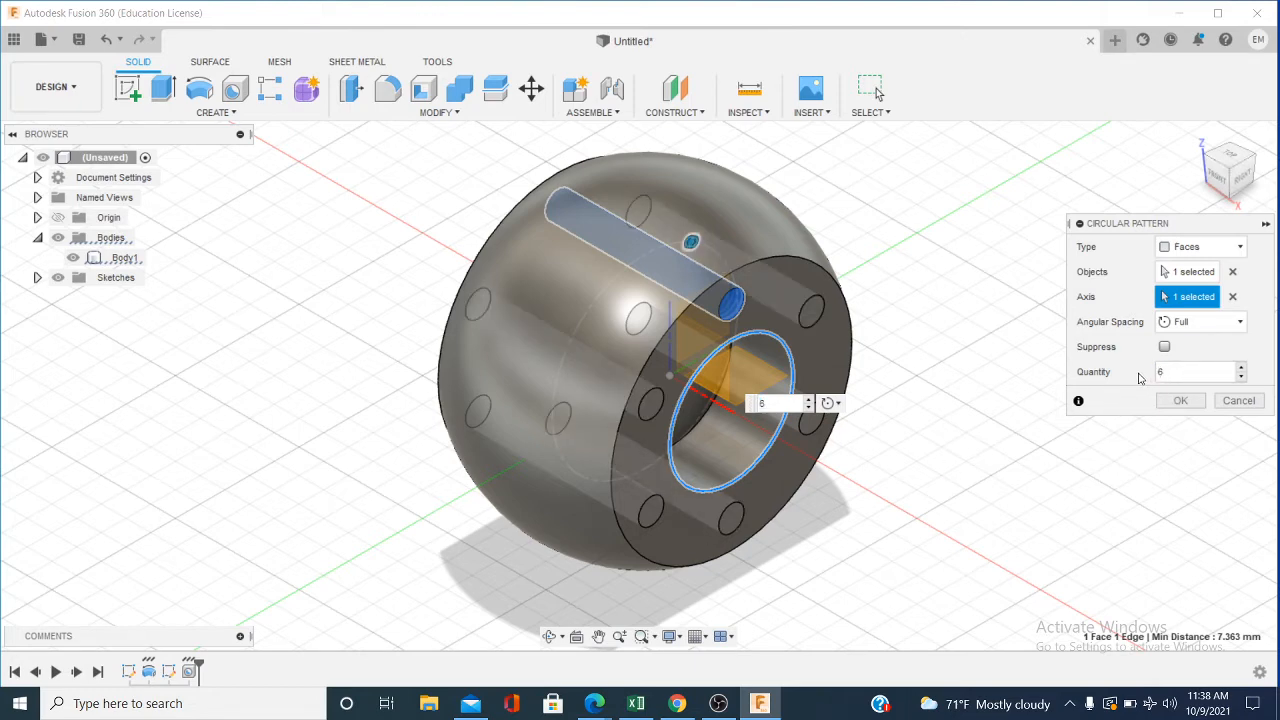
pyautogui.write('6')
pyautogui.click(1180, 400)
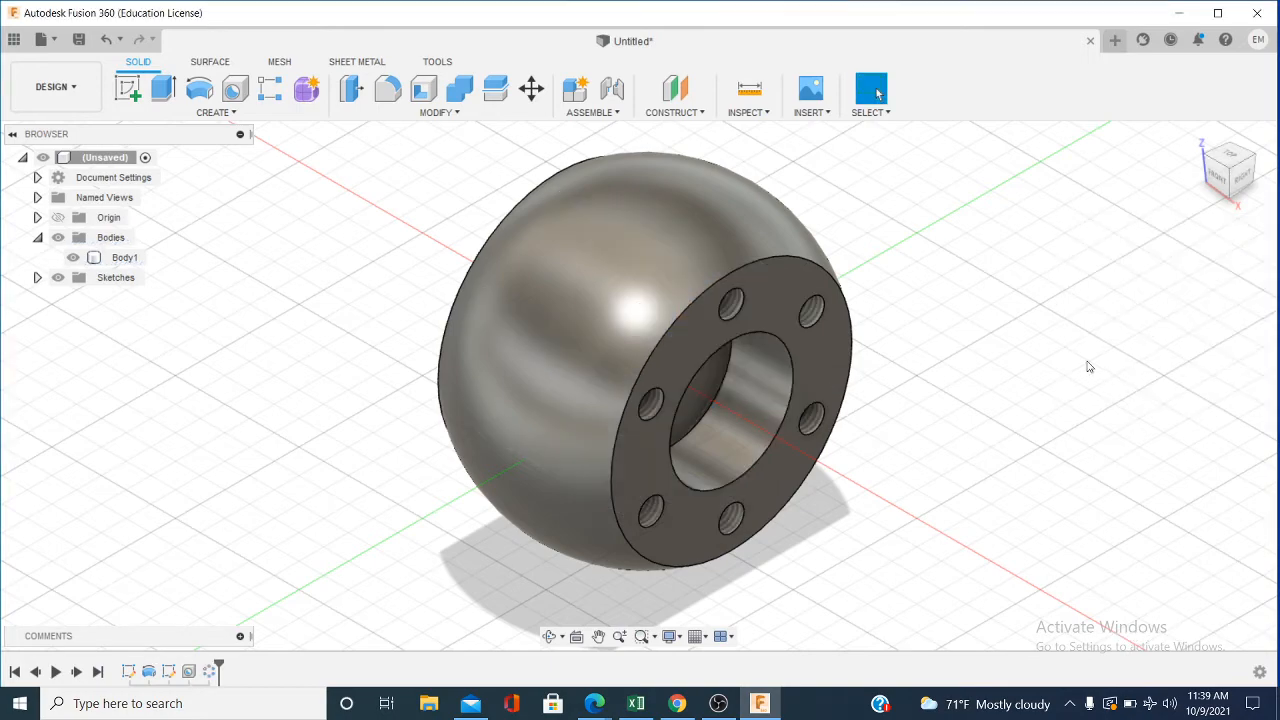
# Step: Examine the hole pattern on the end face from the right, from the front and at an angle
pyautogui.click(1248, 178)
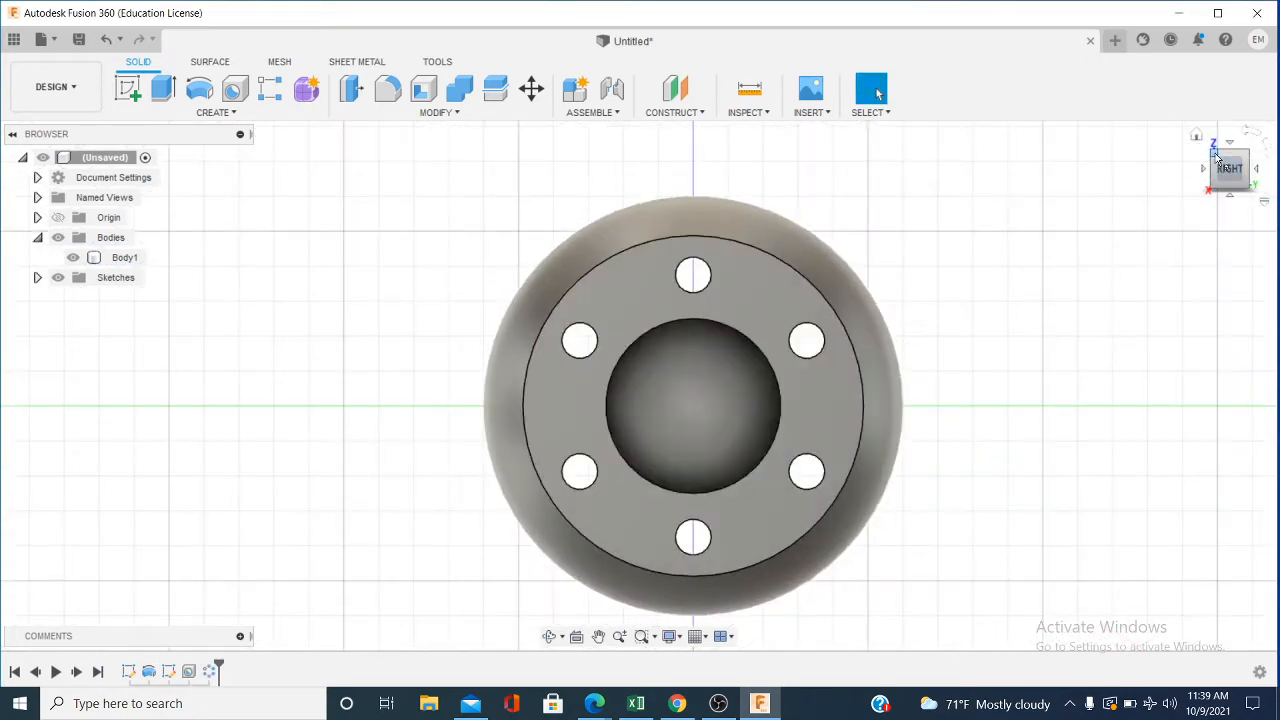
pyautogui.click(1219, 160)
pyautogui.click(1217, 179)
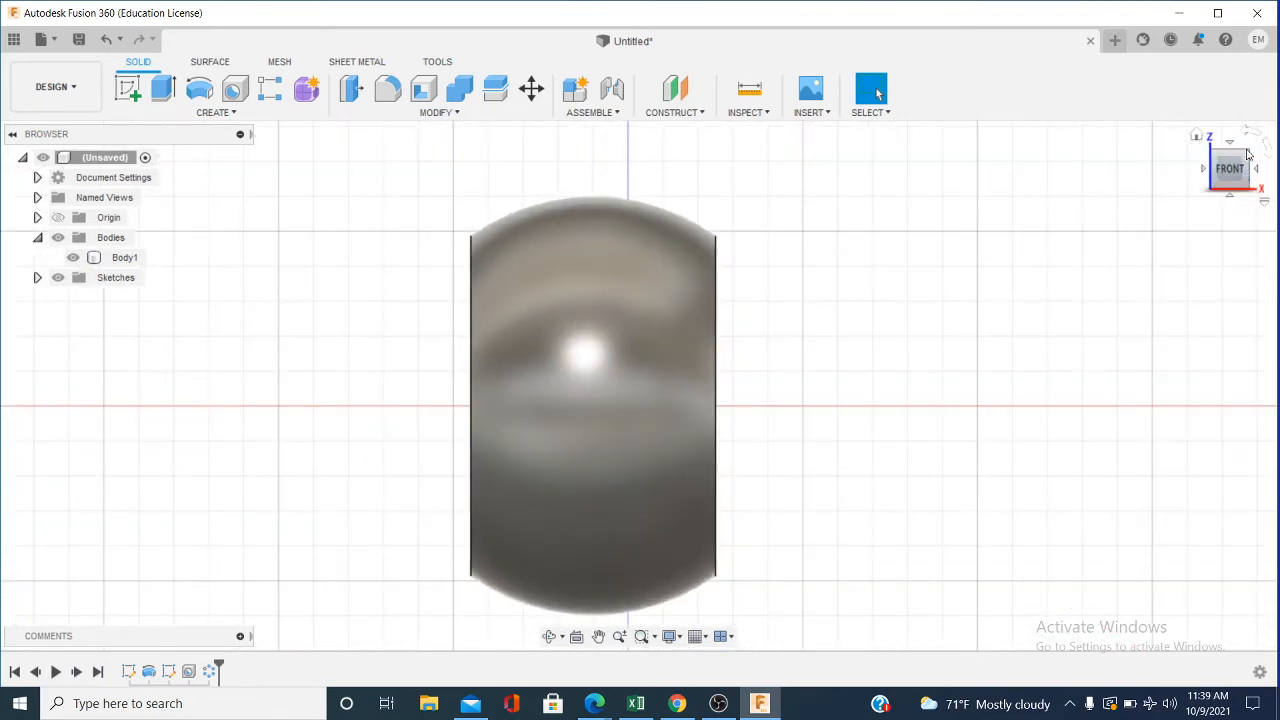
pyautogui.click(1245, 157)
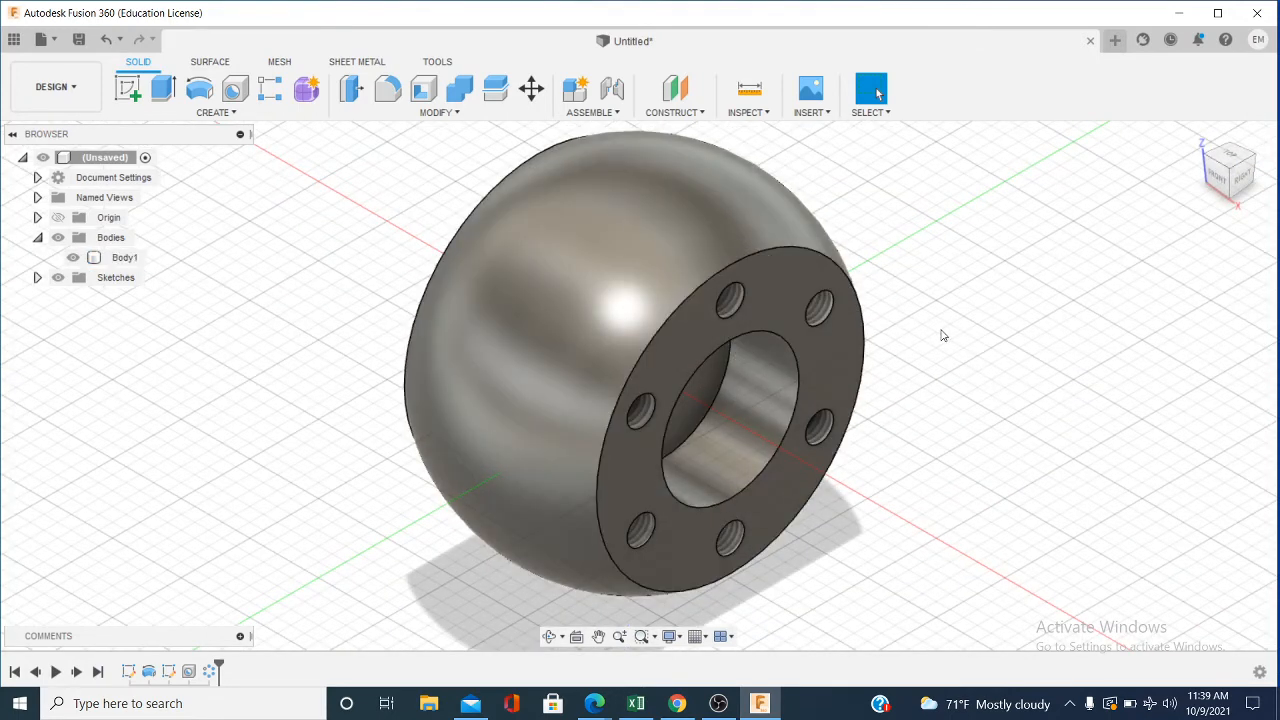
pyautogui.moveTo(896, 332); pyautogui.dragTo(876, 332, button='middle')
pyautogui.scroll(-1, 876, 332)
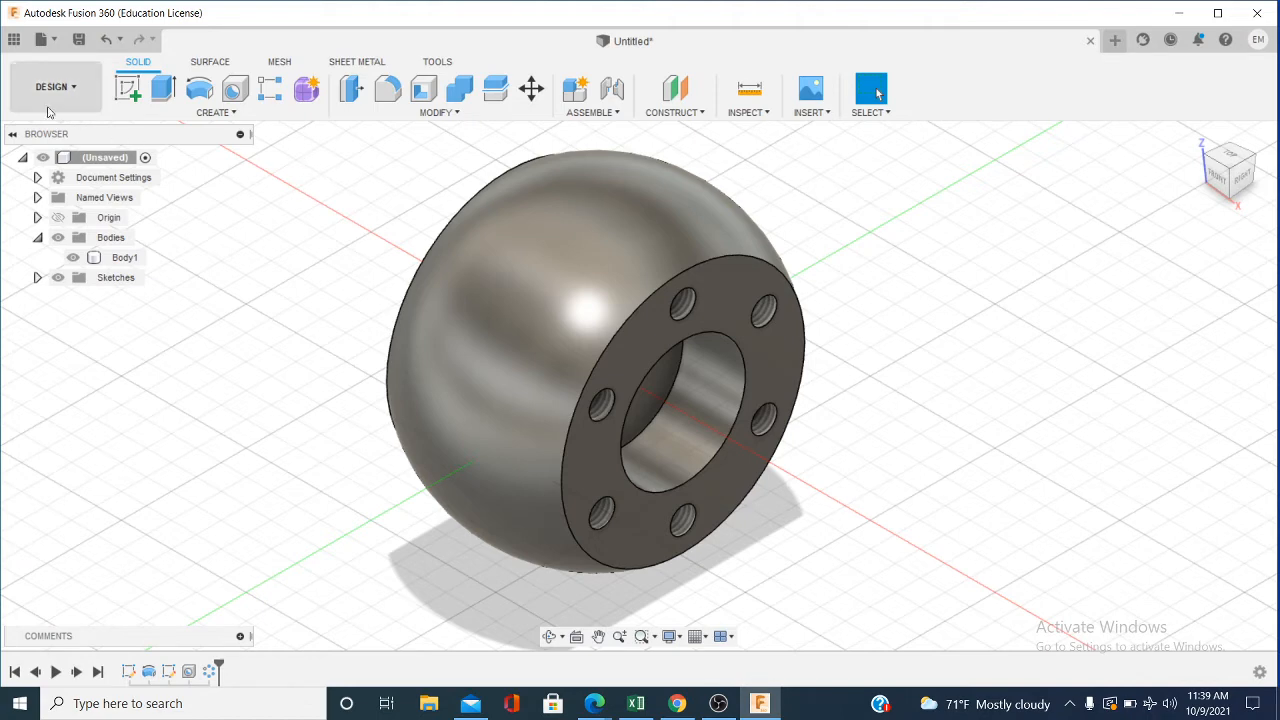
# Step: Capture an image of the part at the current window size and save it to the computer as PNG "SPHERICAL JOINT - FUSION 360"
pyautogui.click(45, 44)
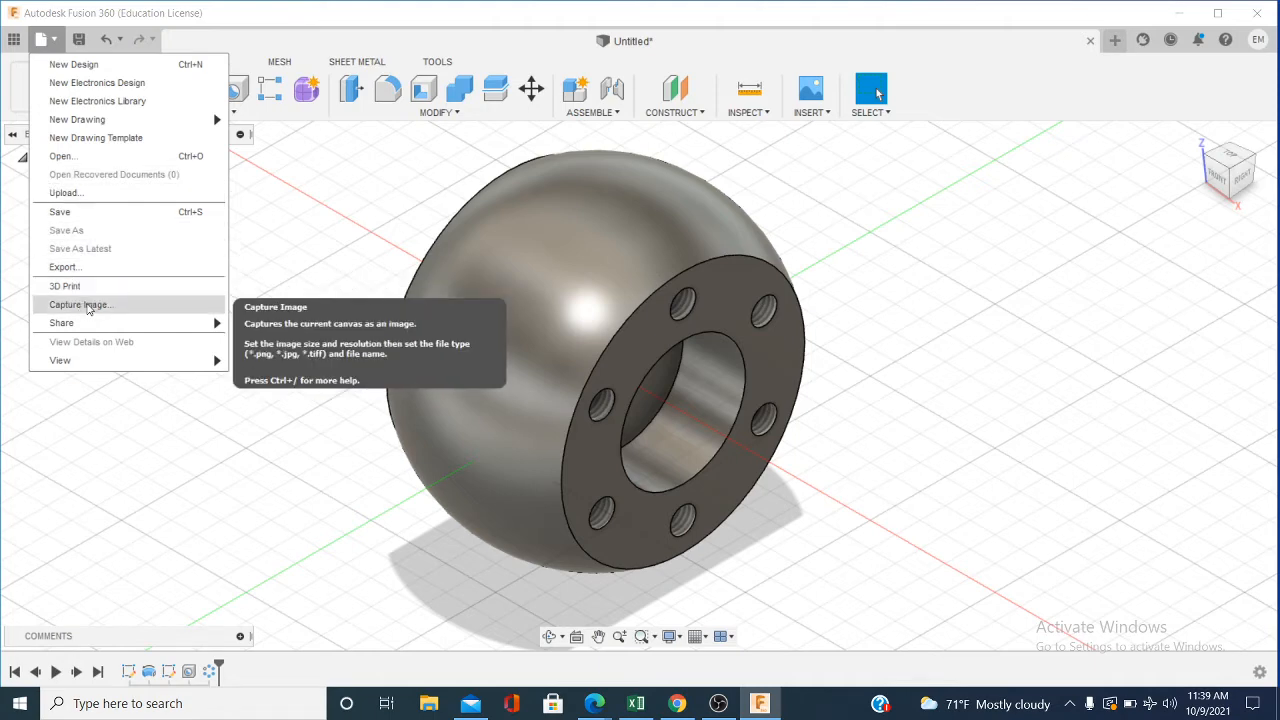
pyautogui.click(55, 40)
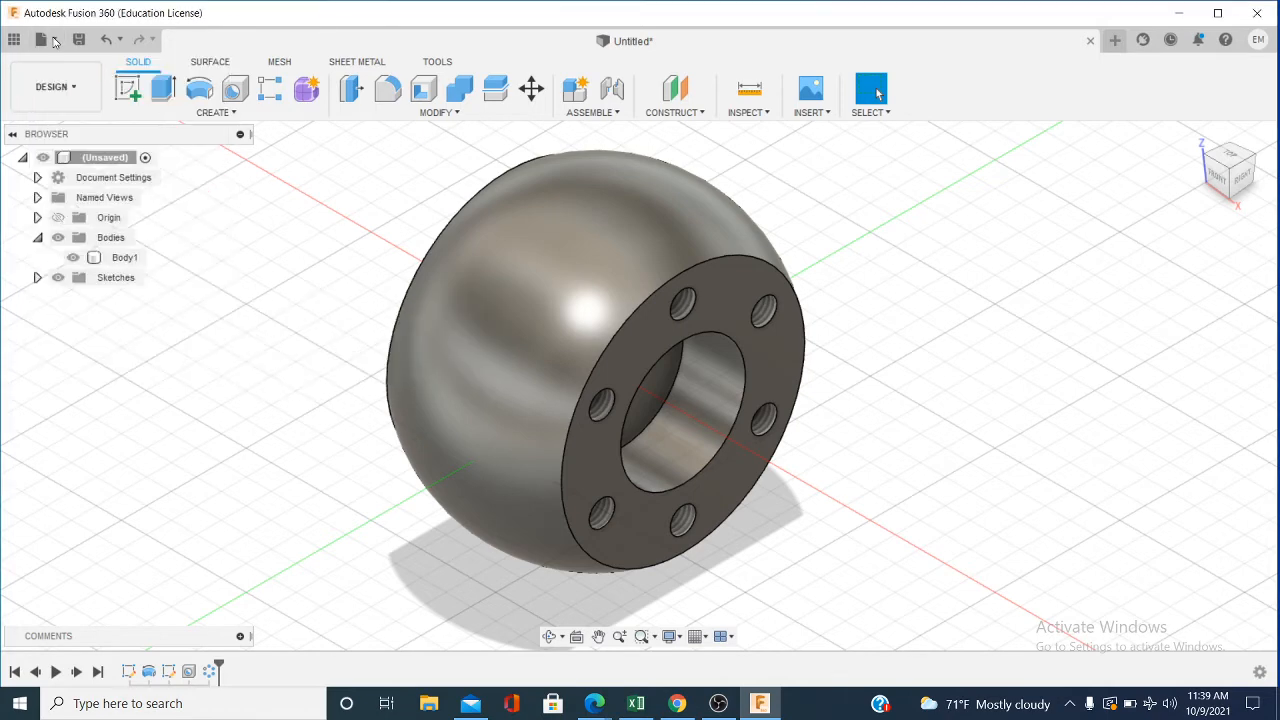
pyautogui.click(55, 40)
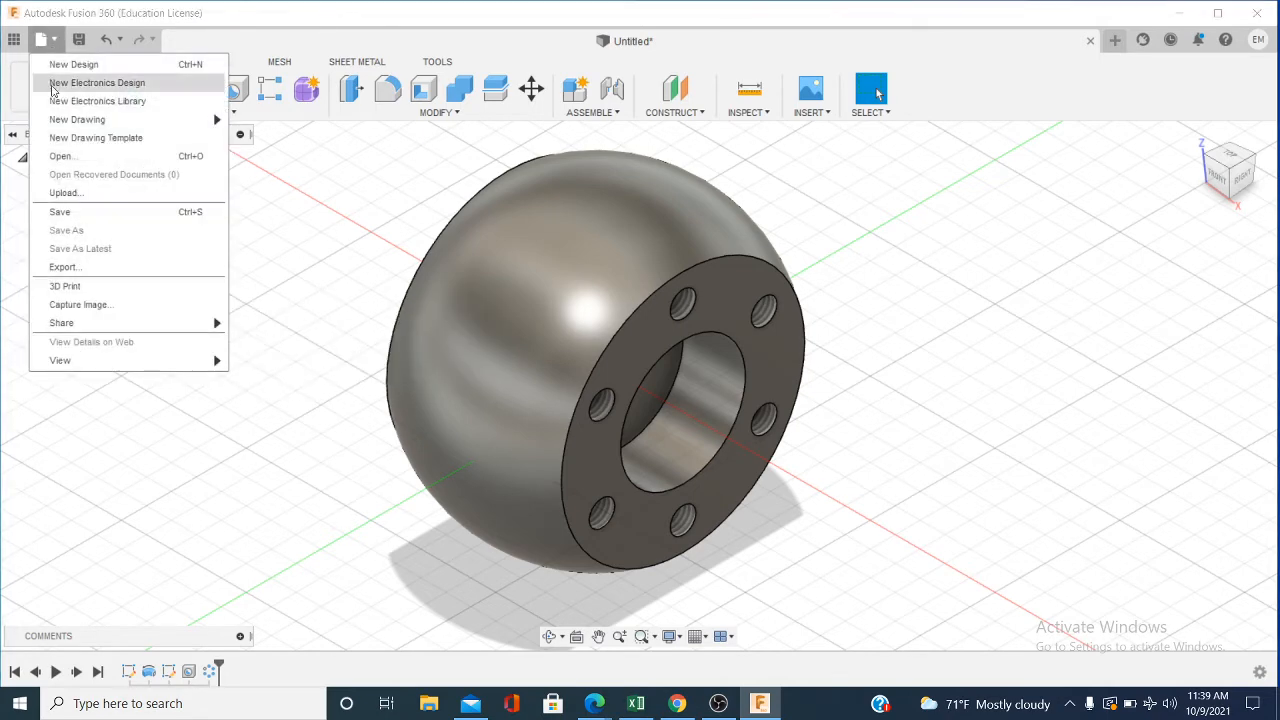
pyautogui.click(88, 307)
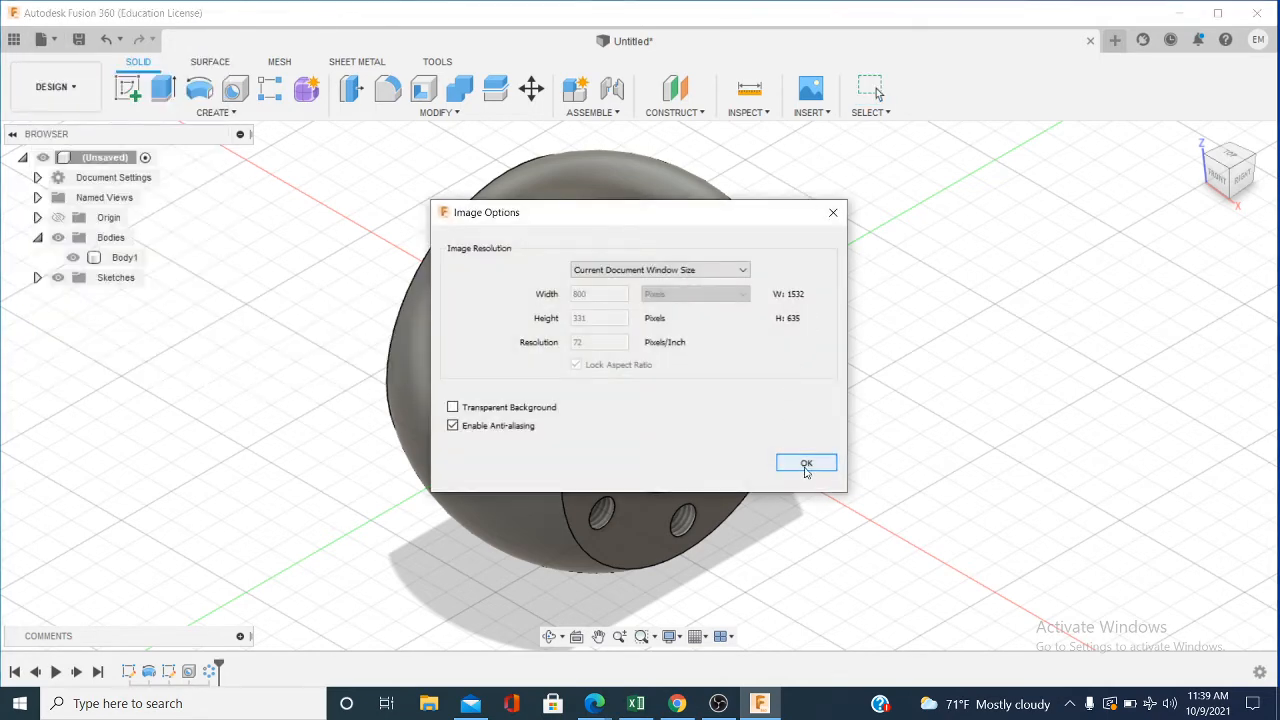
pyautogui.click(806, 465)
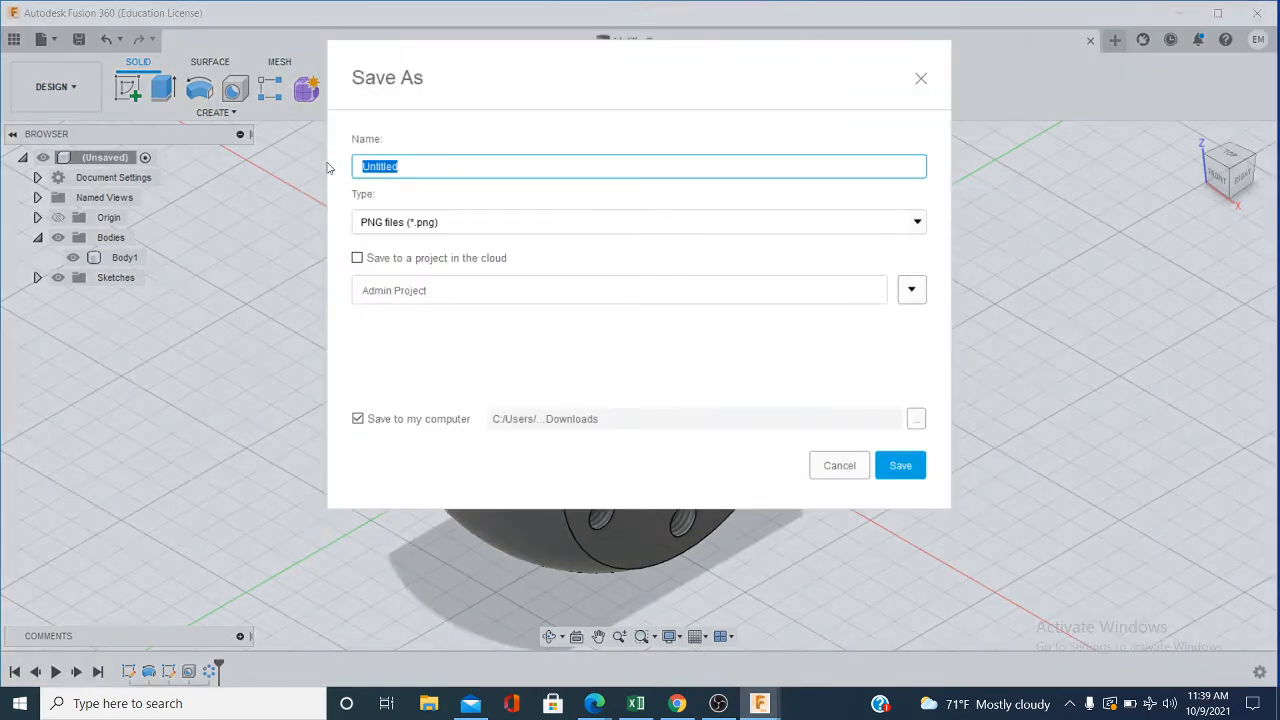
pyautogui.press('BackSpace')
pyautogui.write('SPEH')
pyautogui.write('HERICAL JOINT - FUSION 360')
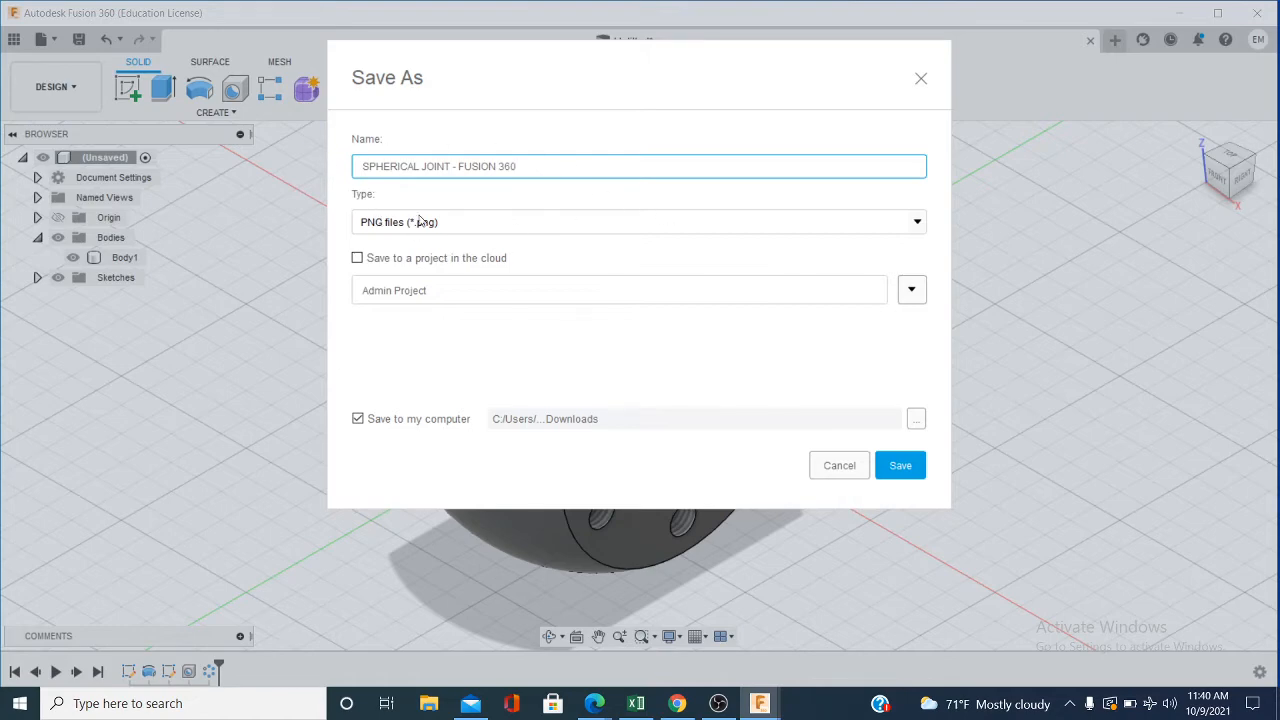
pyautogui.click(900, 467)
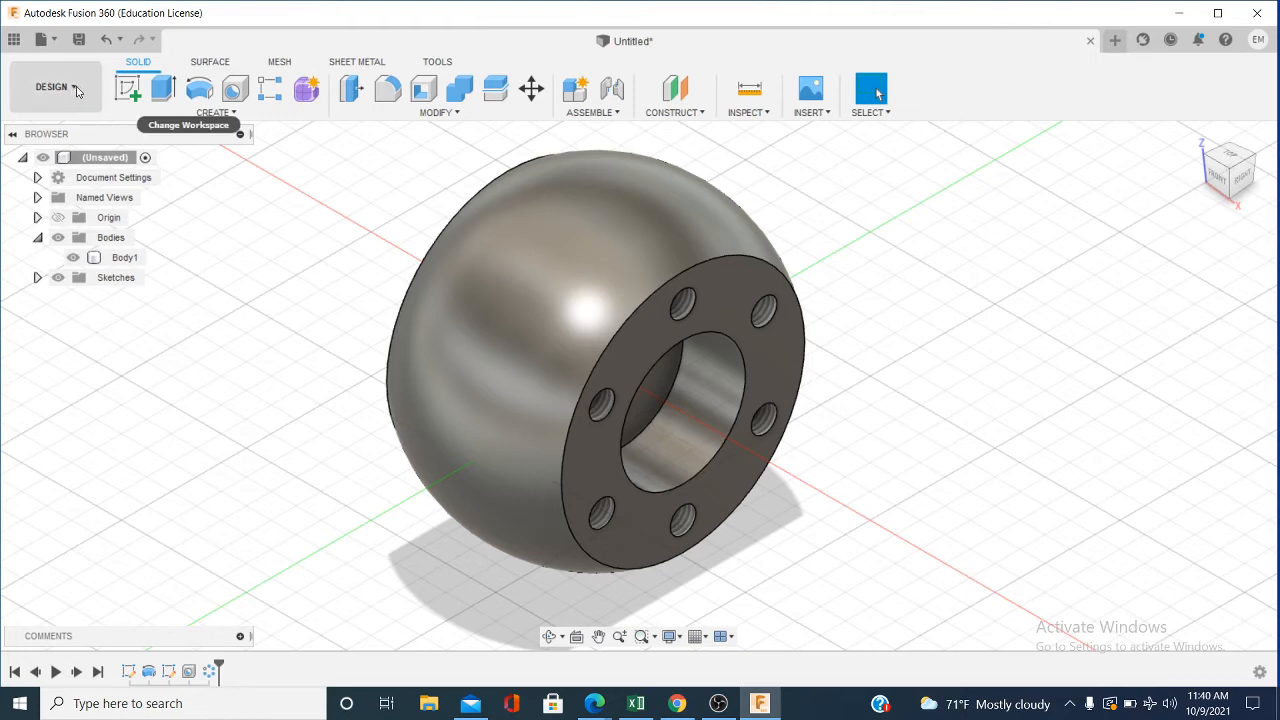
# Step: Start a drawing from the design and save the design as "REVOLUTIONS - 2 FUSION 360" in Admin Project
pyautogui.click(77, 91)
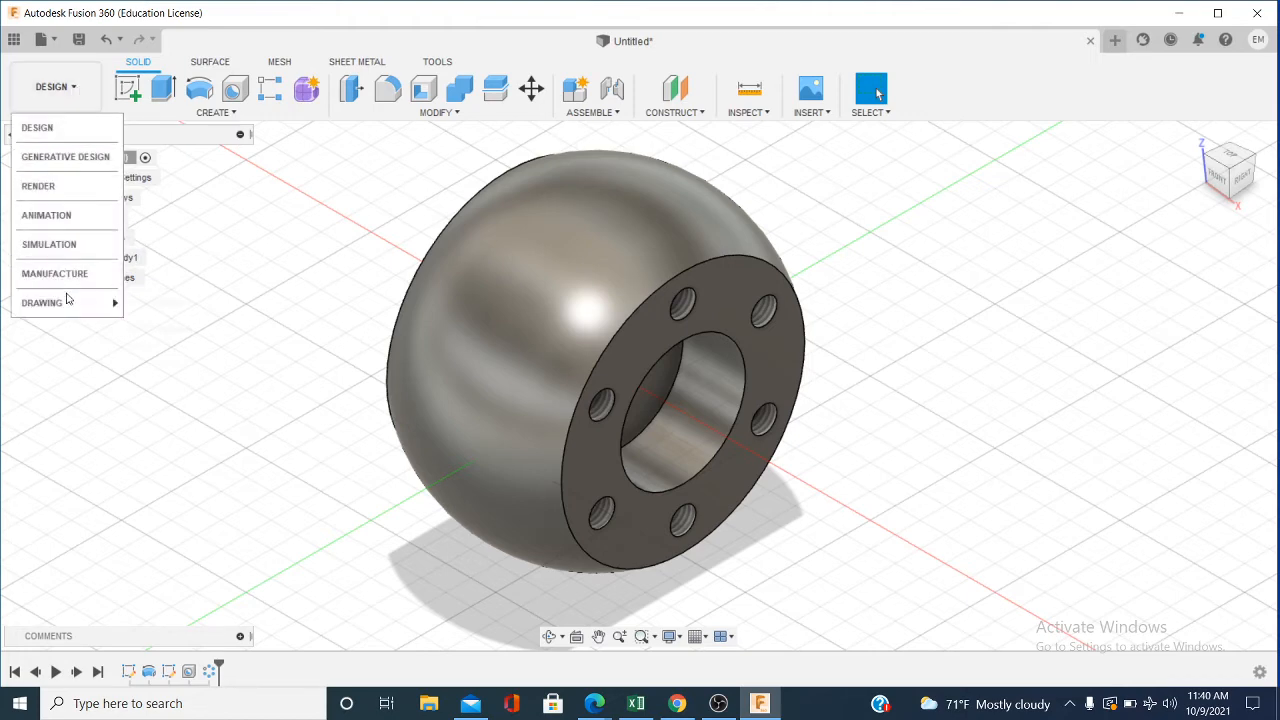
pyautogui.moveTo(67, 306)
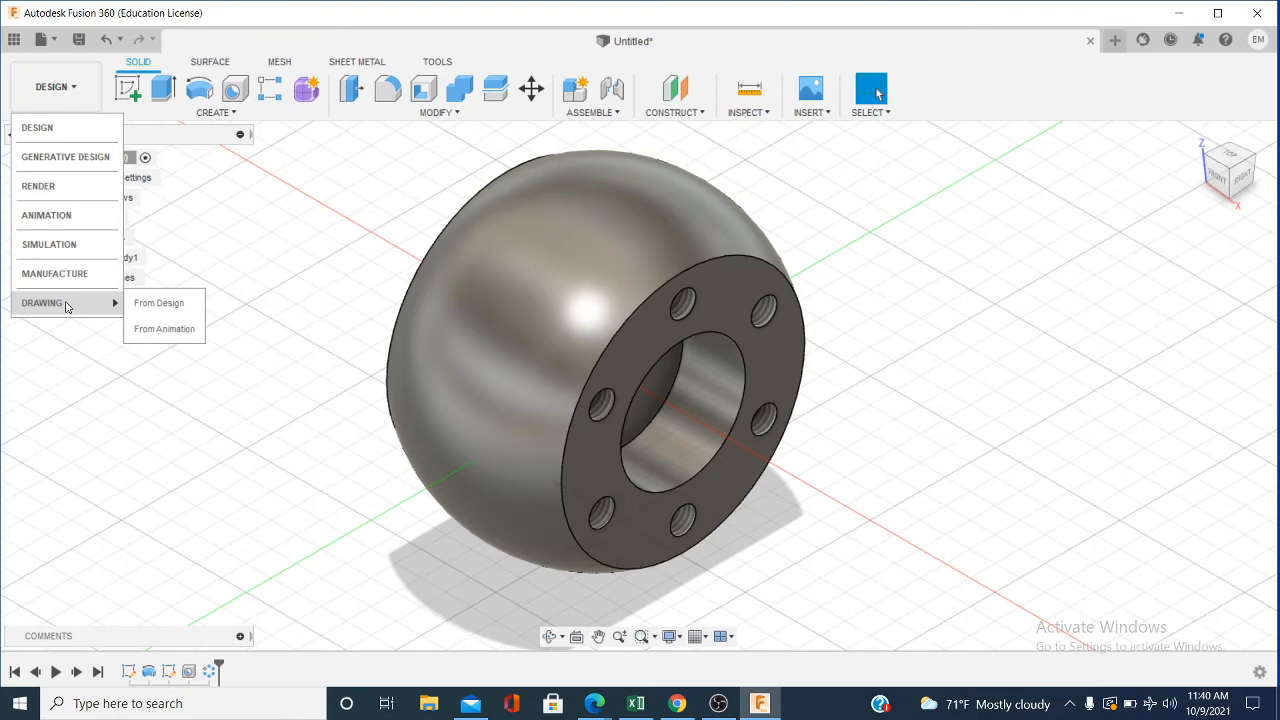
pyautogui.click(157, 303)
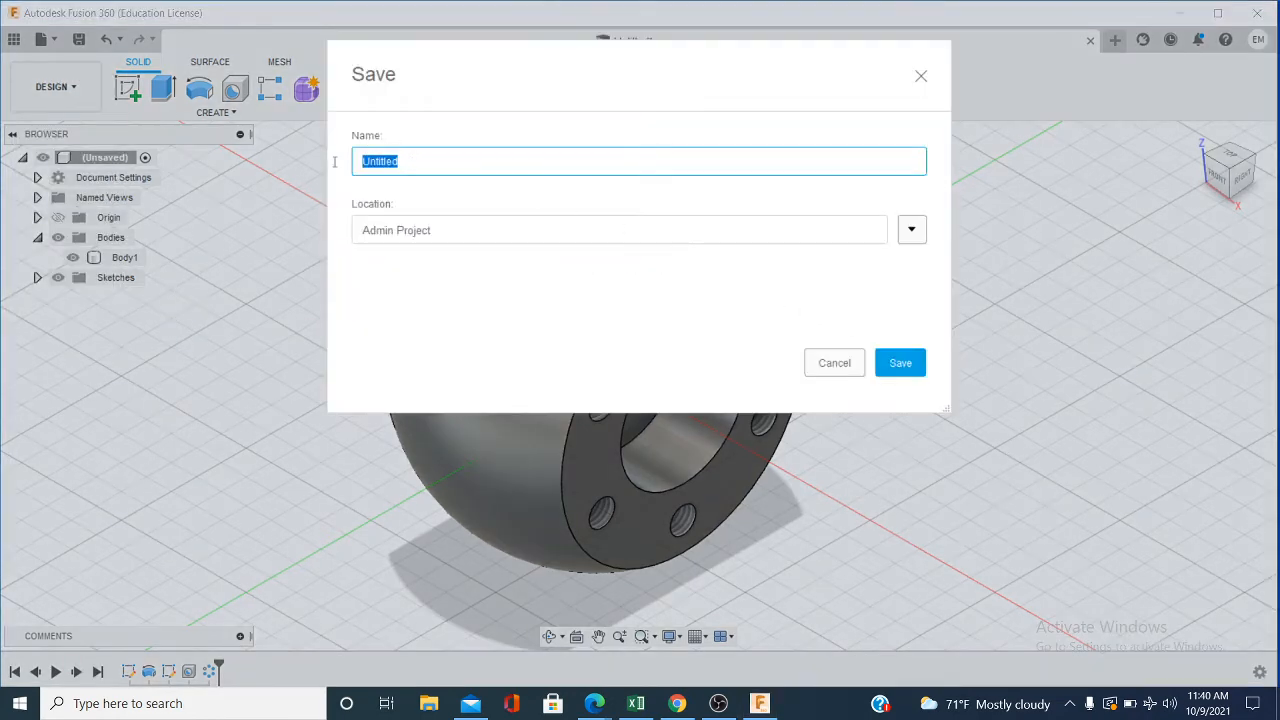
pyautogui.press('BackSpace')
pyautogui.write('REVOLUTIONS - 2 FUSION 360')
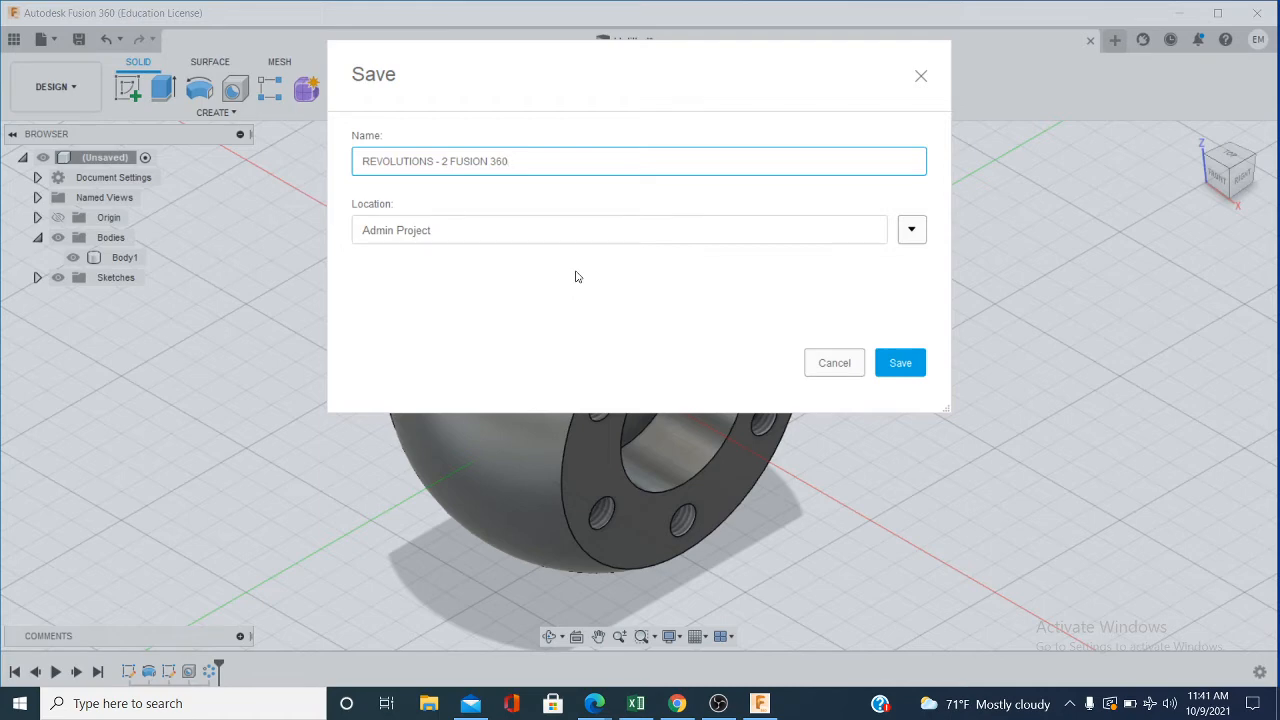
pyautogui.click(900, 364)
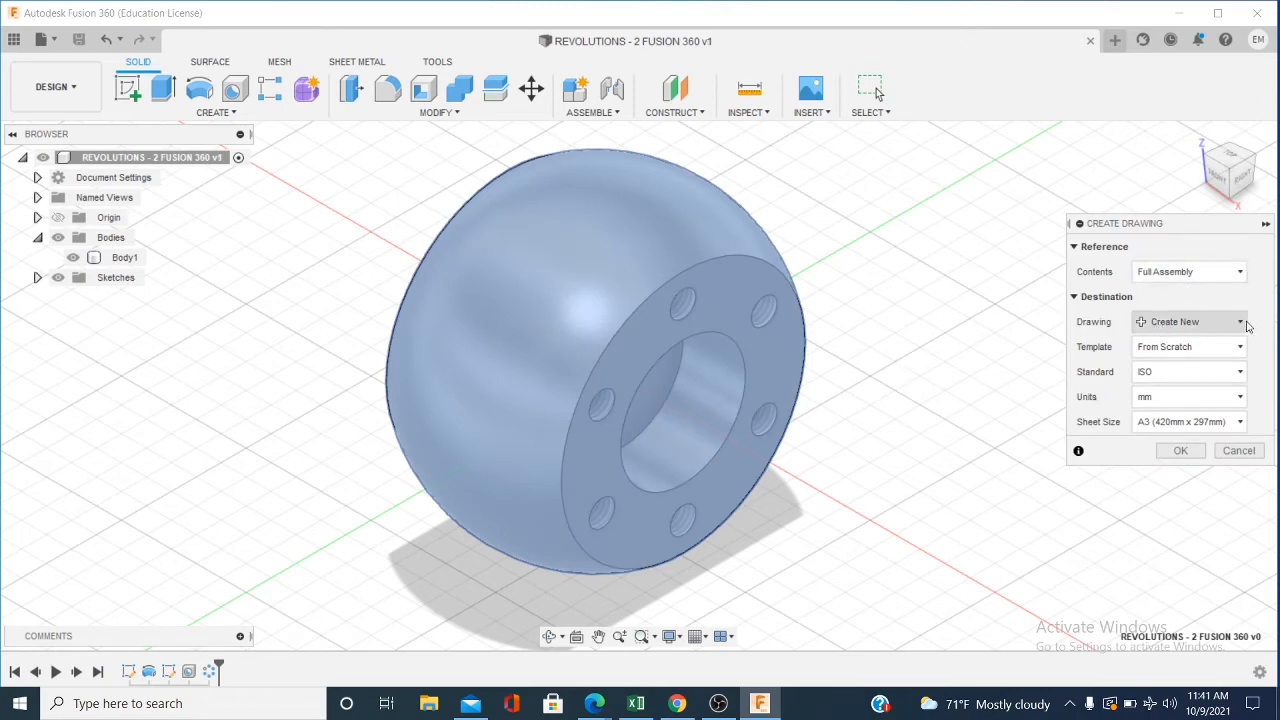
# Step: Create a new drawing from scratch with the ASME standard, mm units and sheet size A
pyautogui.click(1238, 373)
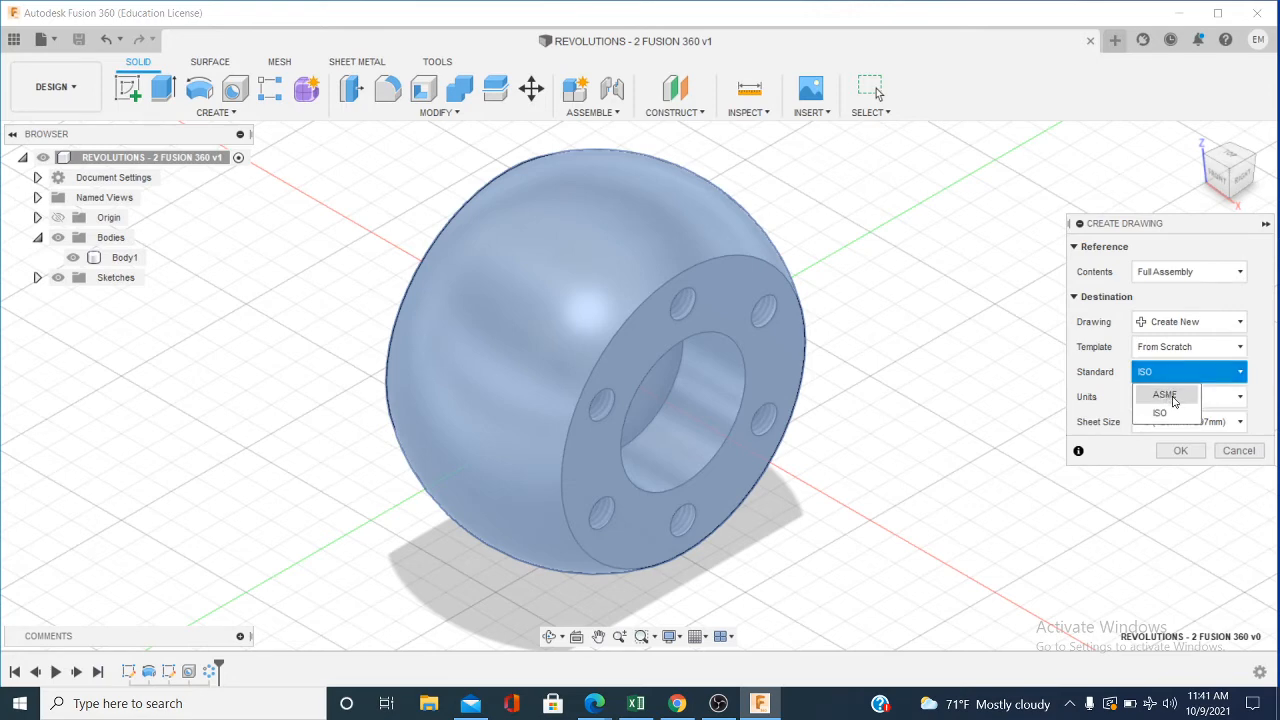
pyautogui.click(1168, 396)
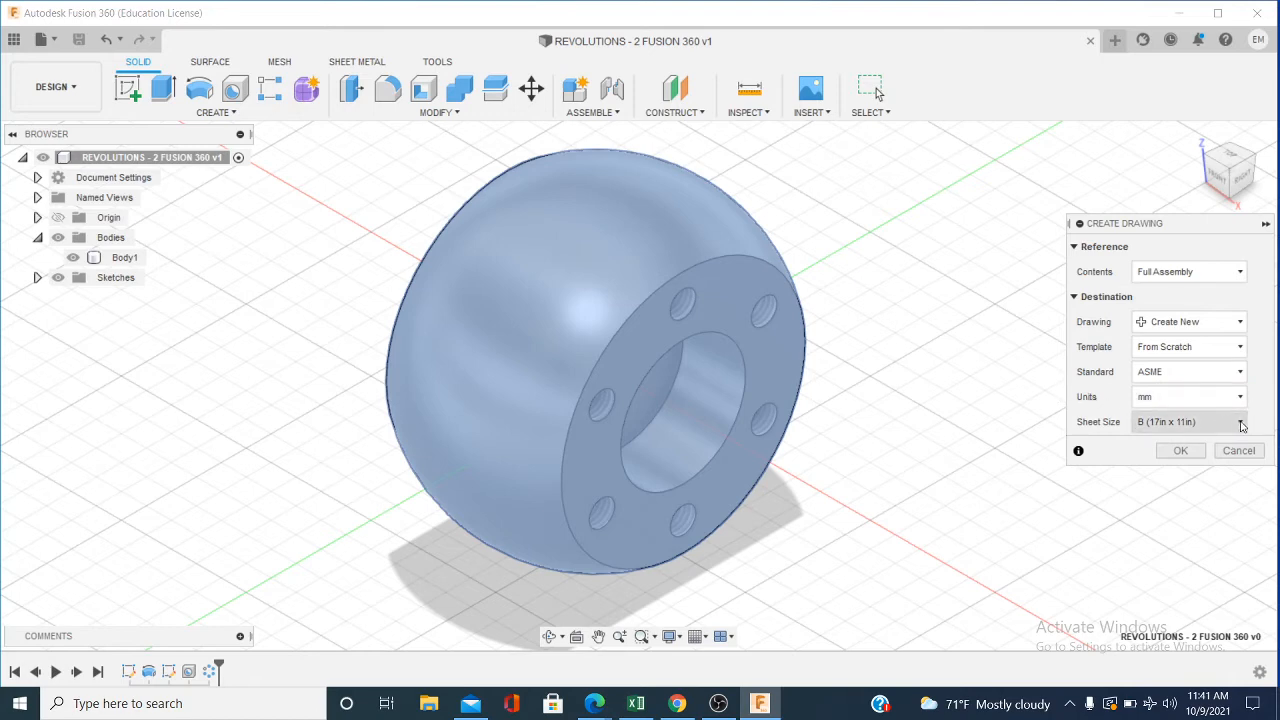
pyautogui.click(1241, 422)
pyautogui.click(1204, 444)
pyautogui.click(1181, 451)
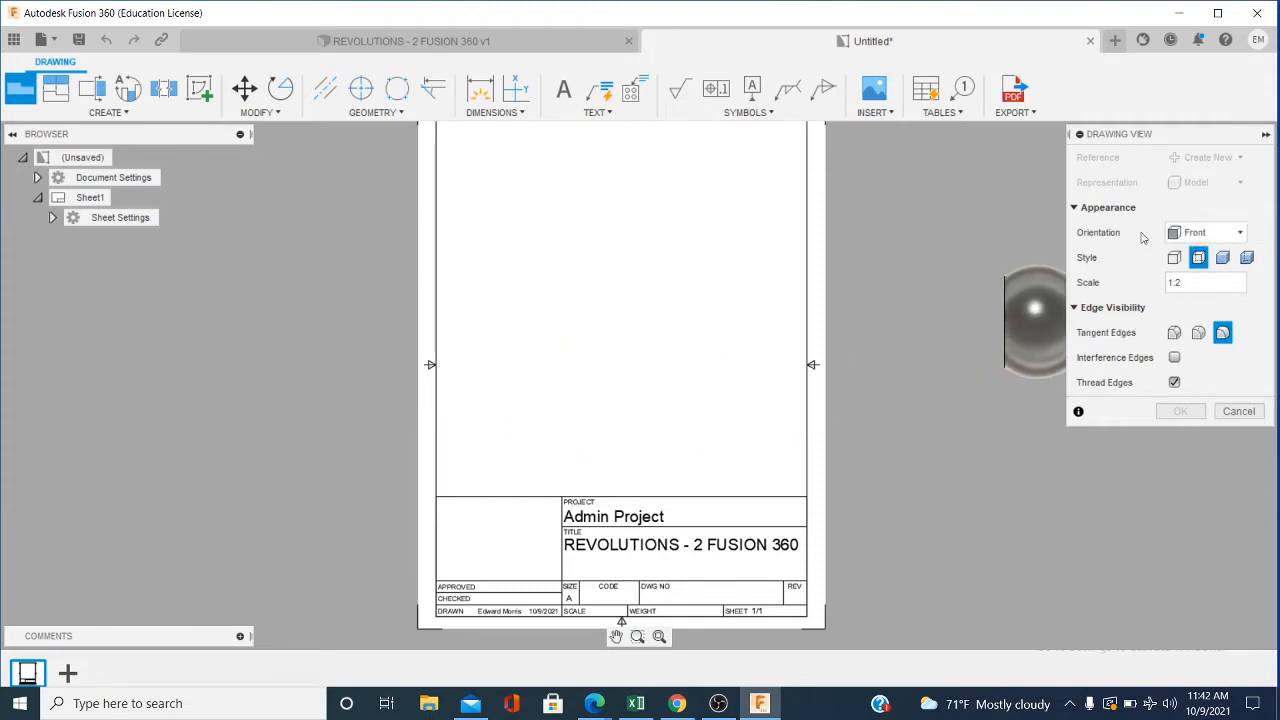
# Step: Place a base view with Right orientation and a scale of .75 on the left half of the sheet, above the title block
pyautogui.click(1241, 234)
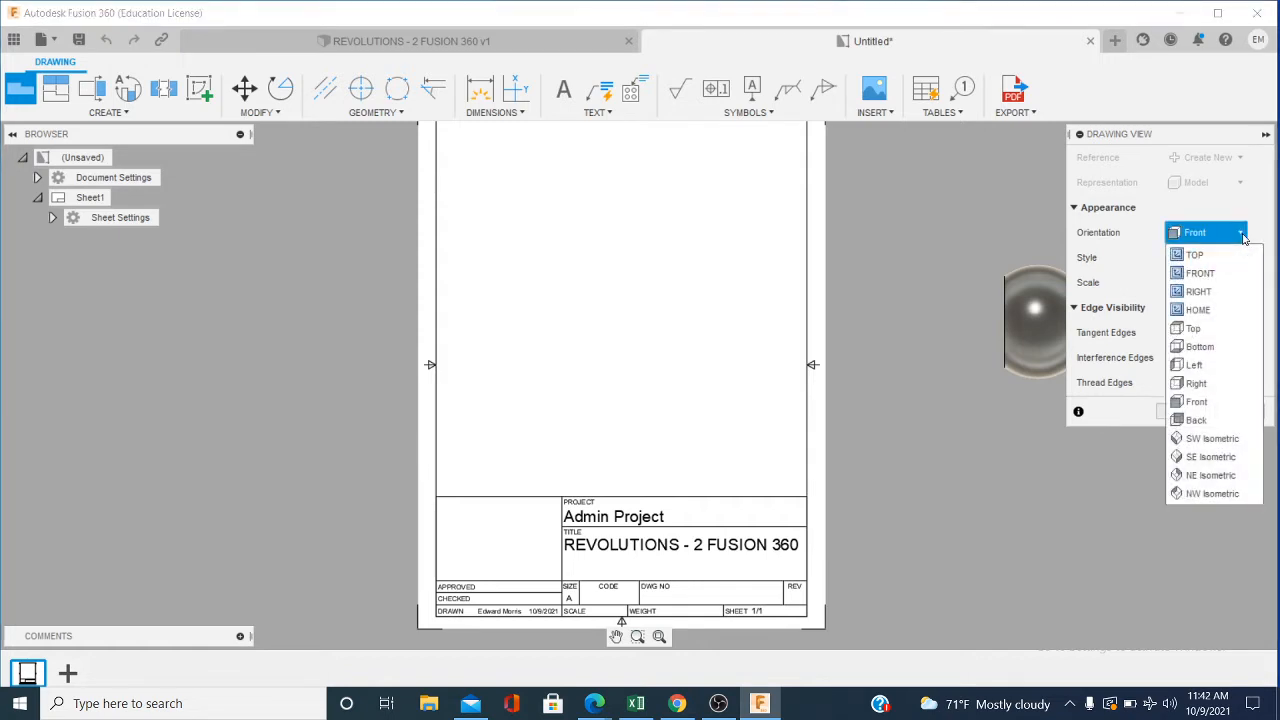
pyautogui.click(1213, 386)
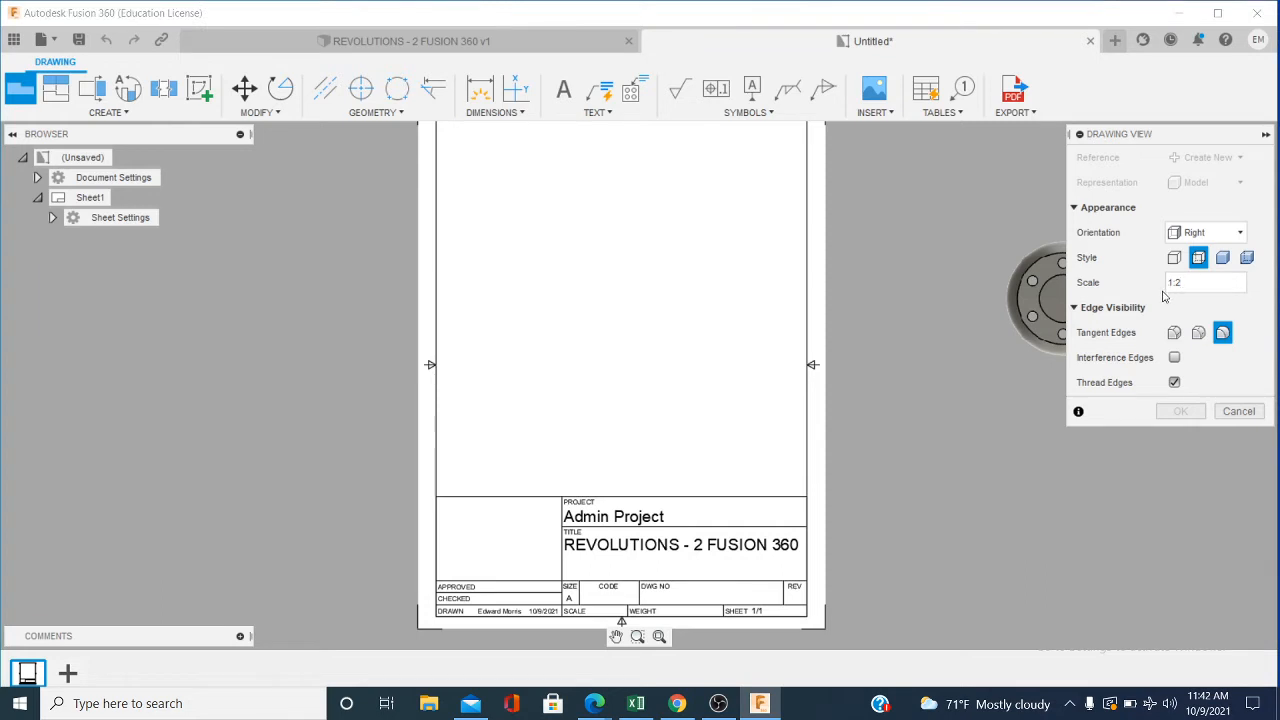
pyautogui.press('BackSpace')
pyautogui.press('BackSpace')
pyautogui.write('.2')
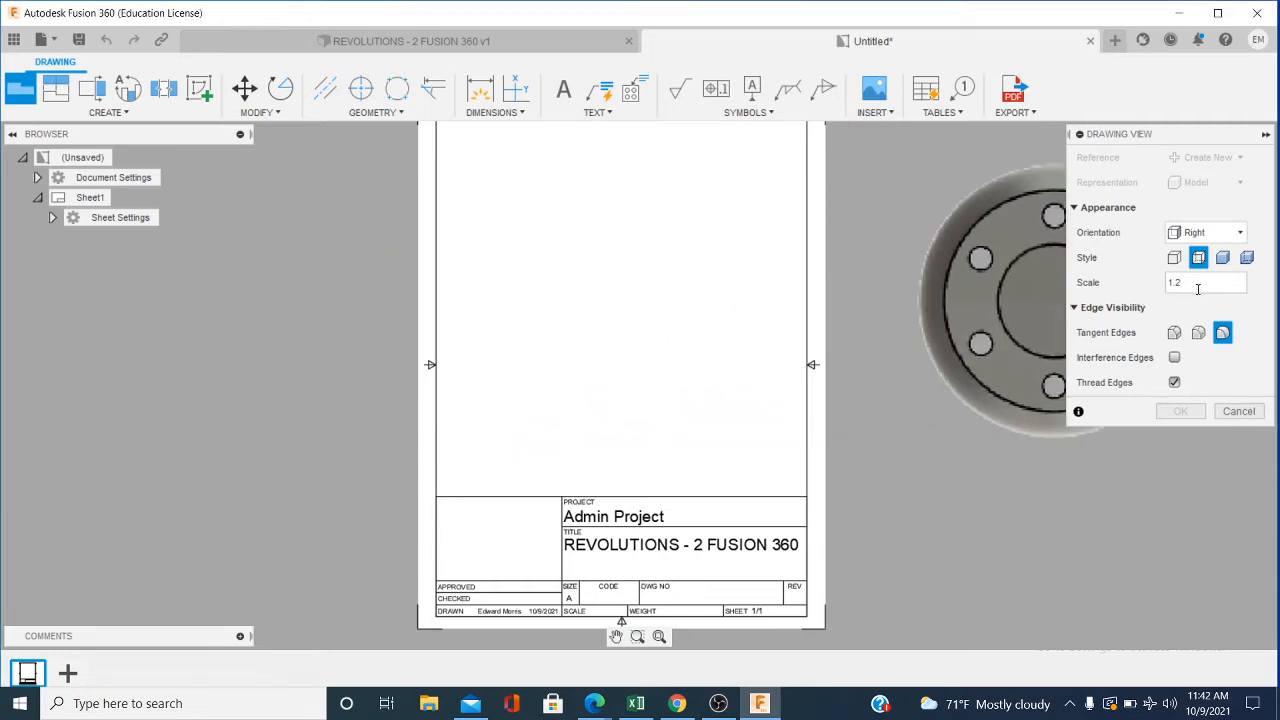
pyautogui.press('BackSpace')
pyautogui.press('BackSpace')
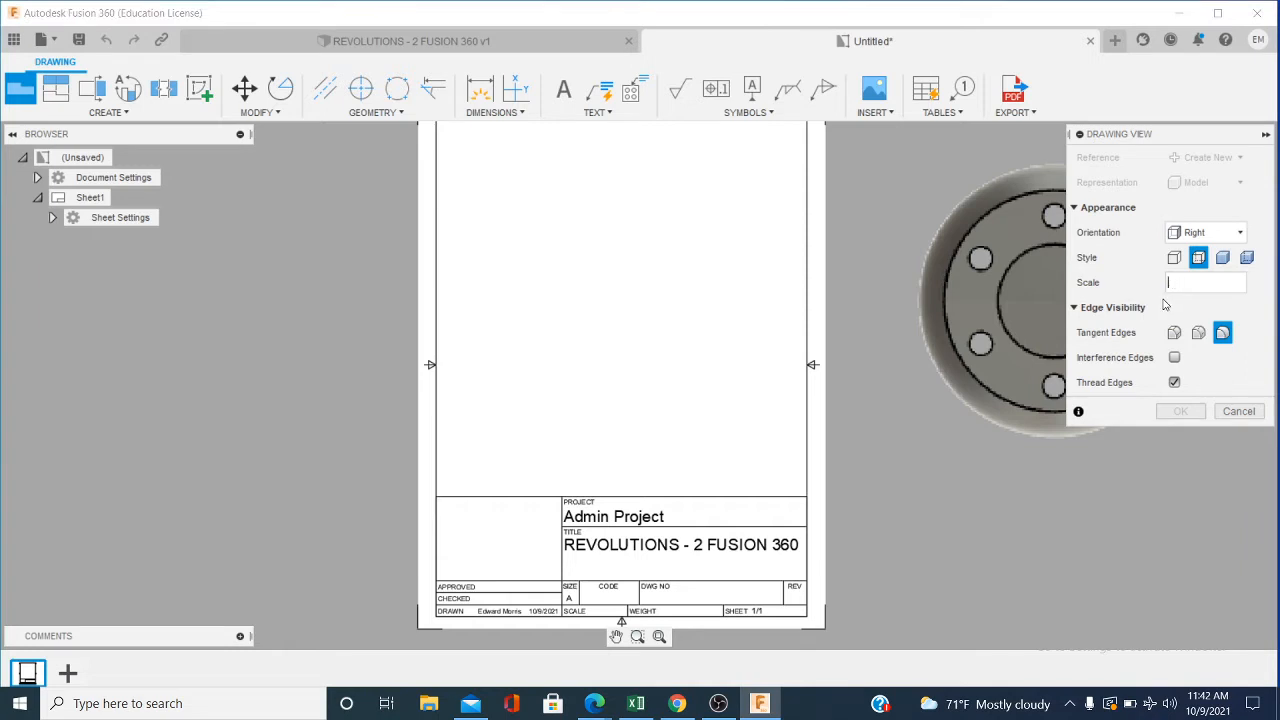
pyautogui.write('1')
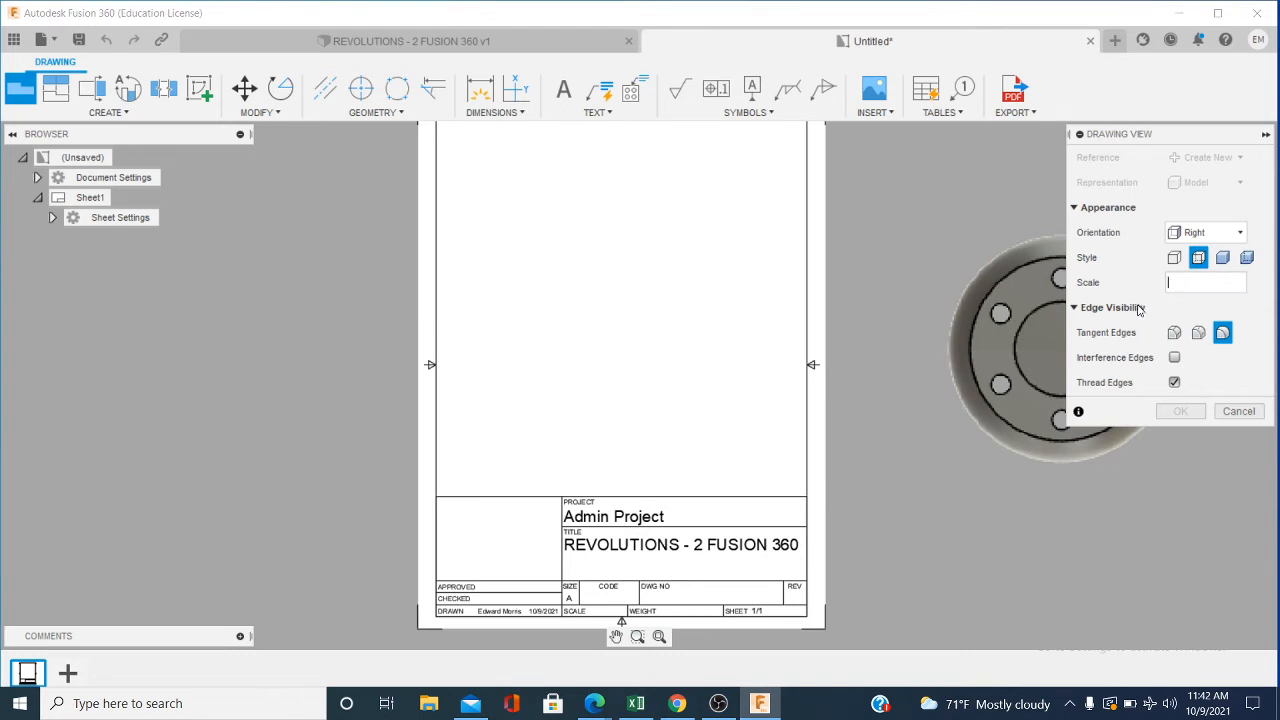
pyautogui.press('BackSpace')
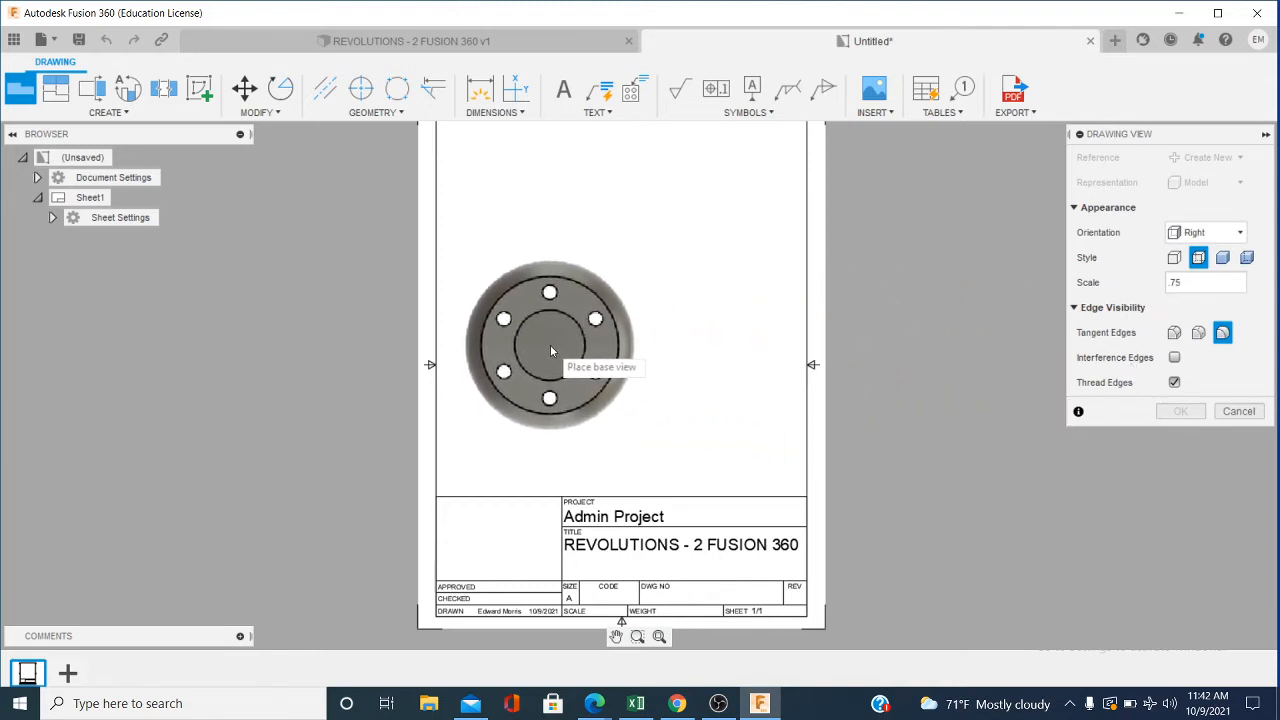
pyautogui.click(550, 350)
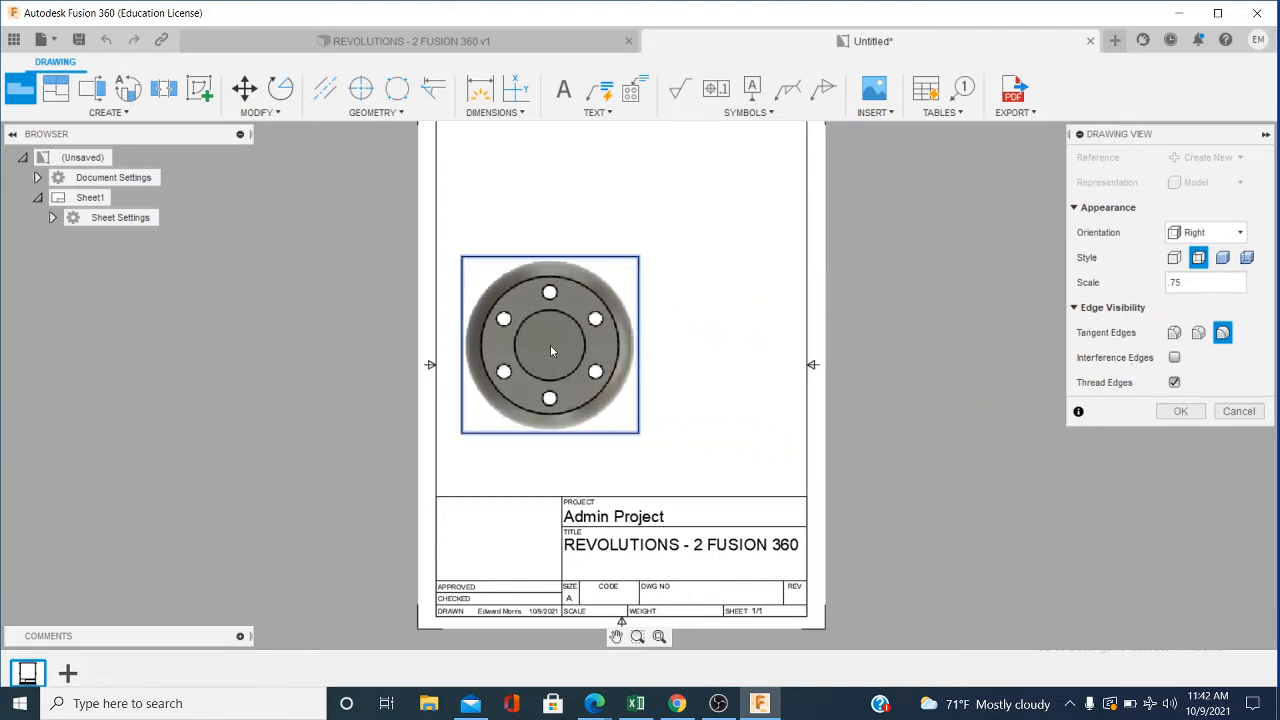
# Step: Finish placing the base view and move it slightly up and to the right on the sheet
pyautogui.click(1178, 411)
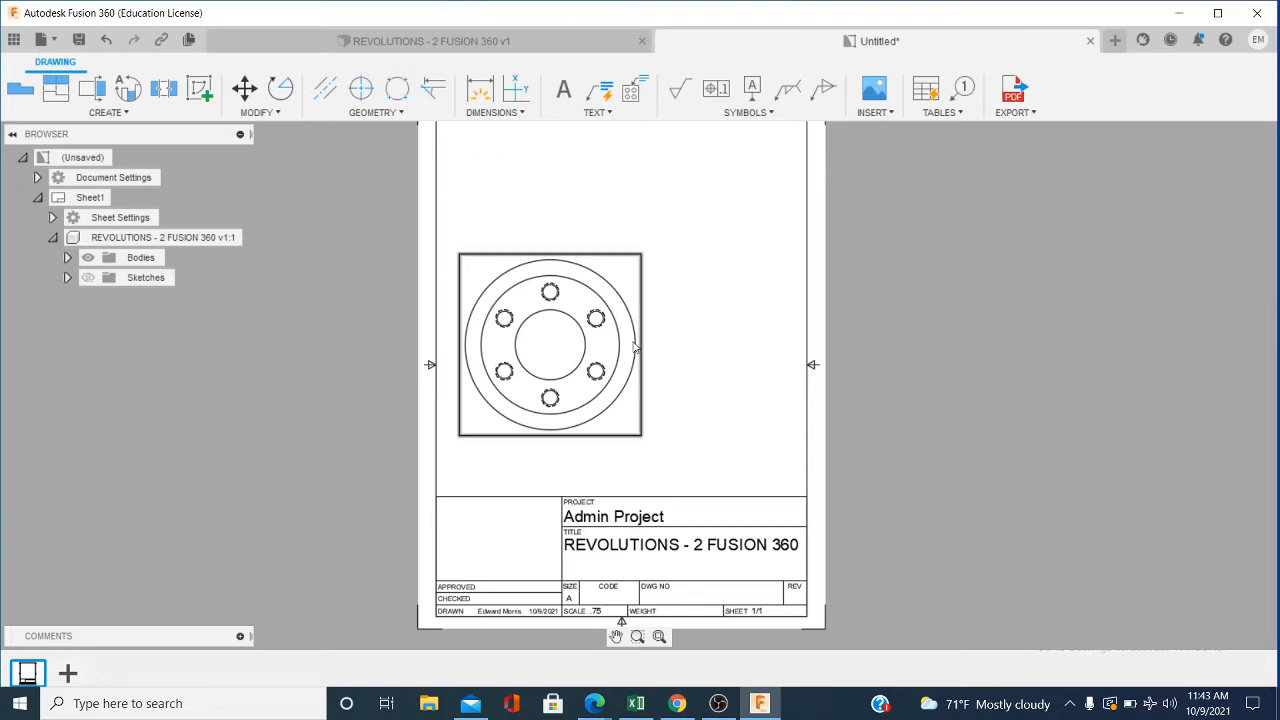
pyautogui.click(582, 261)
pyautogui.press('m')
pyautogui.click(588, 251)
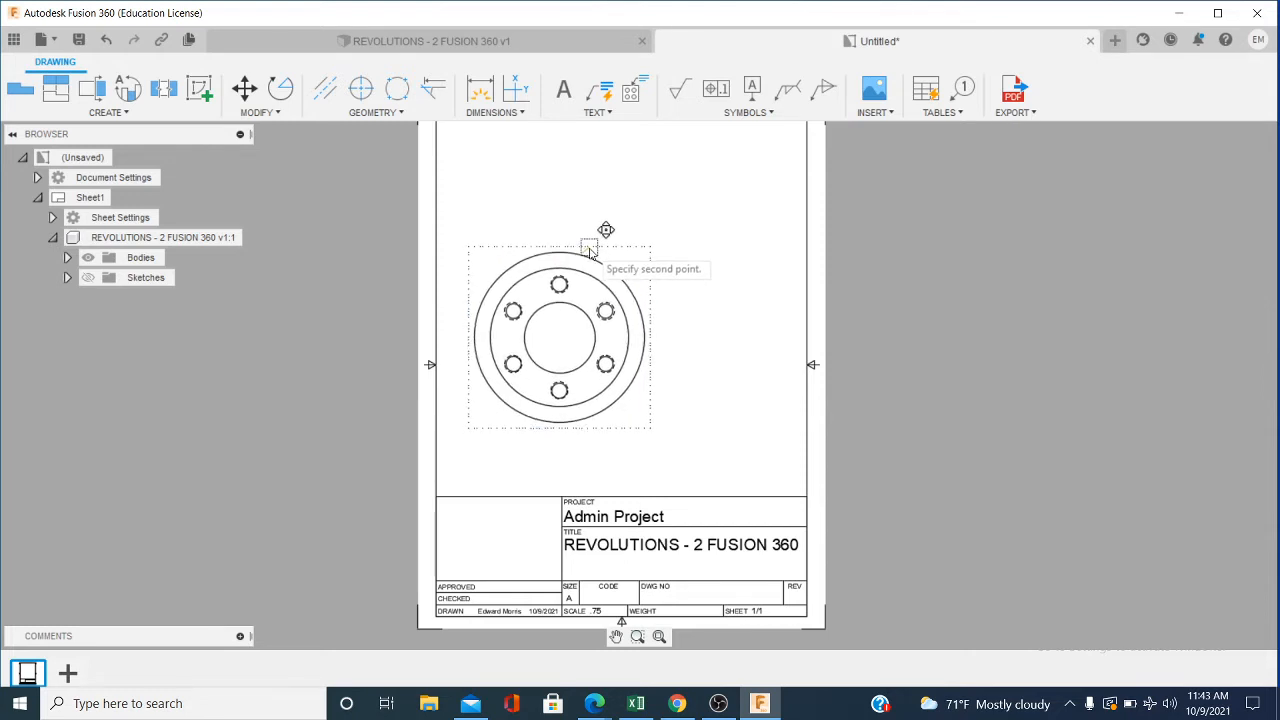
pyautogui.click(589, 249)
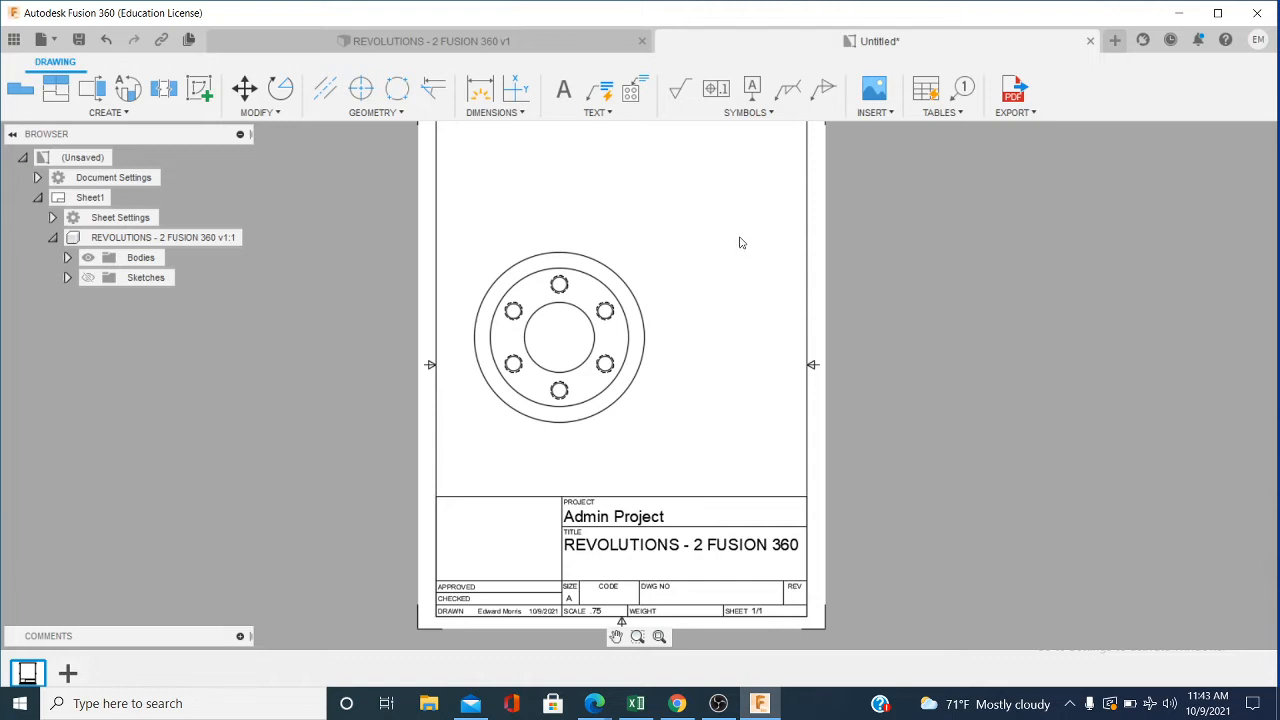
# Step: Create a projected side view from the base view and place it to the right of that view
pyautogui.click(56, 90)
pyautogui.click(535, 250)
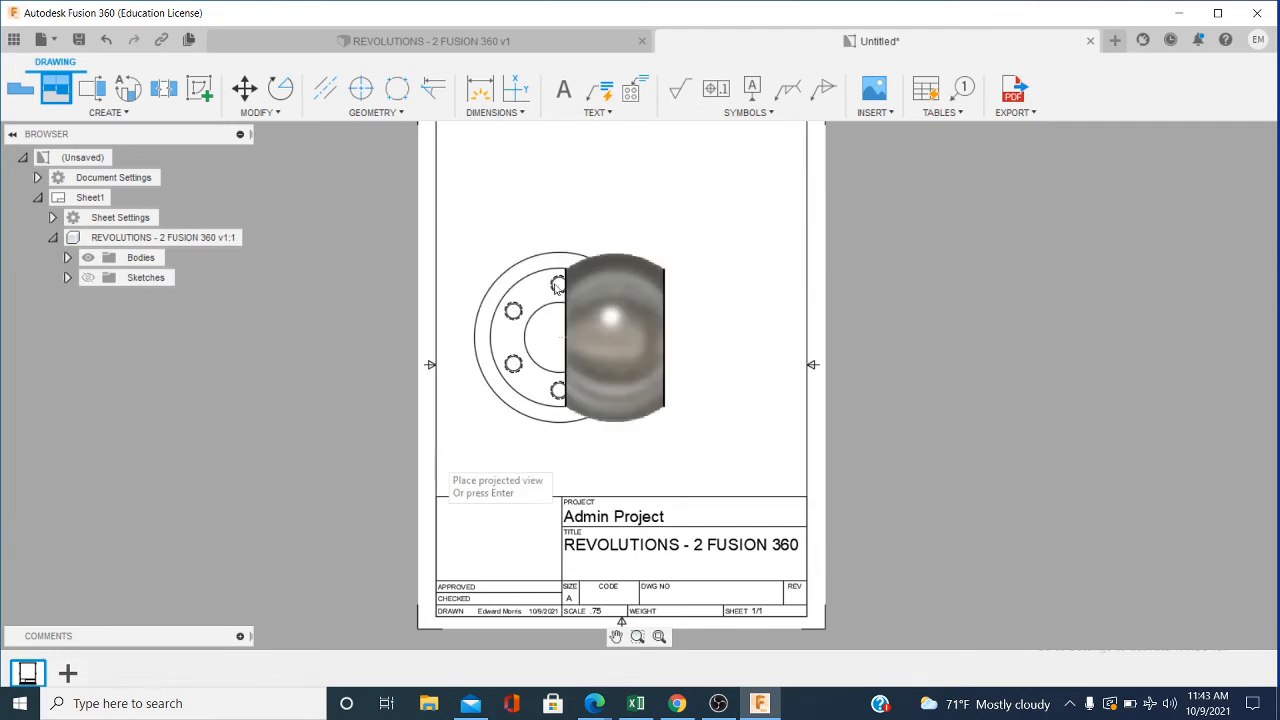
pyautogui.click(734, 371)
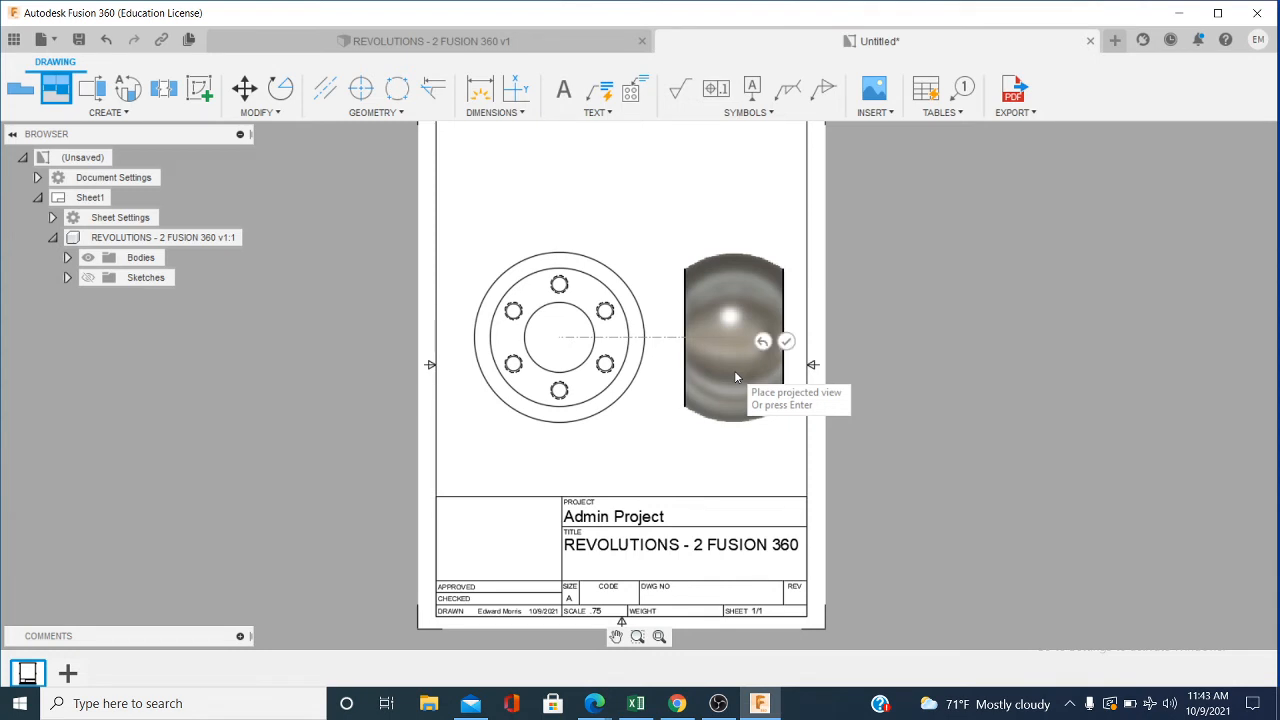
pyautogui.rightClick(725, 375)
pyautogui.click(736, 343)
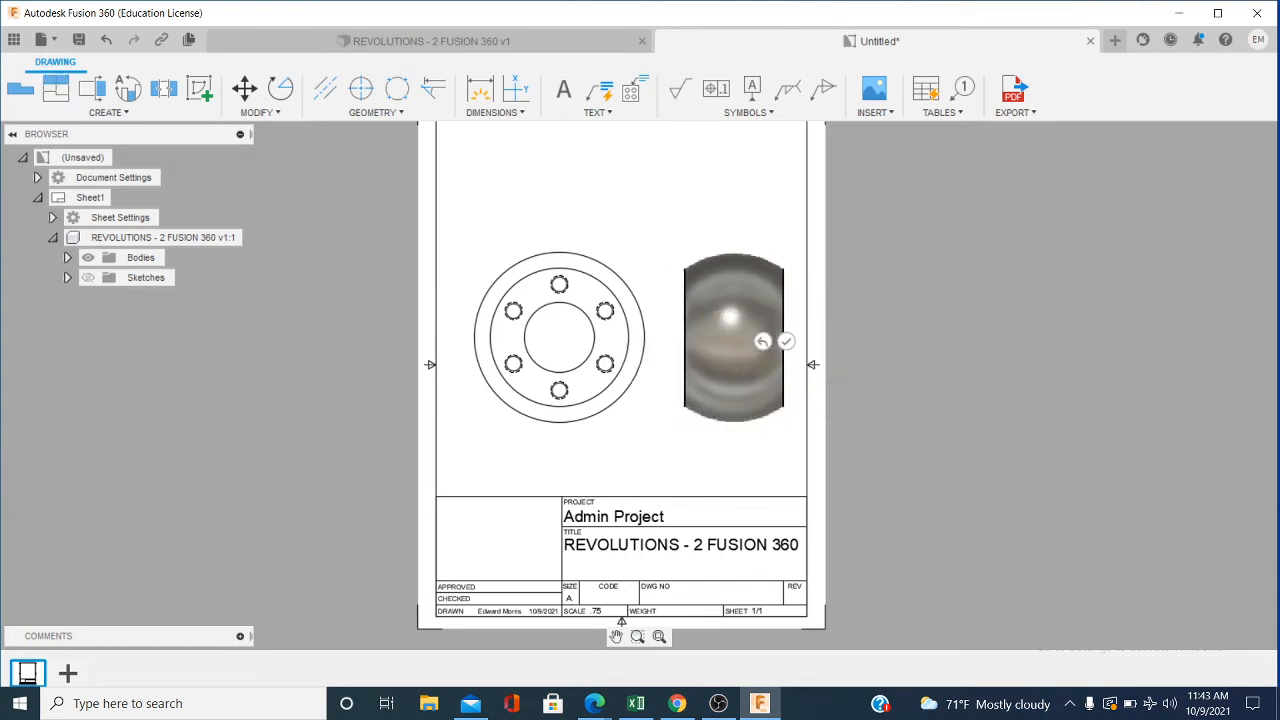
# Step: Shift the circular base view slightly to the left to widen the gap between the two views
pyautogui.scroll(2, 677, 457)
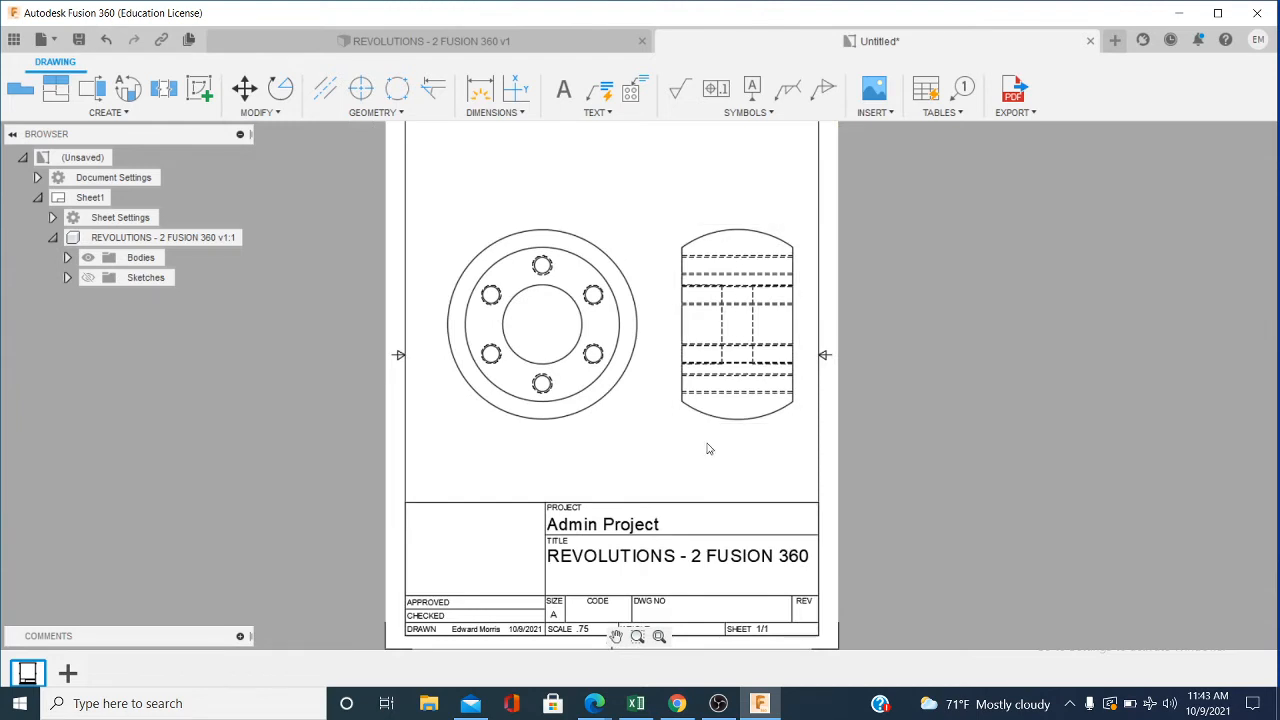
pyautogui.moveTo(527, 221); pyautogui.dragTo(521, 222)
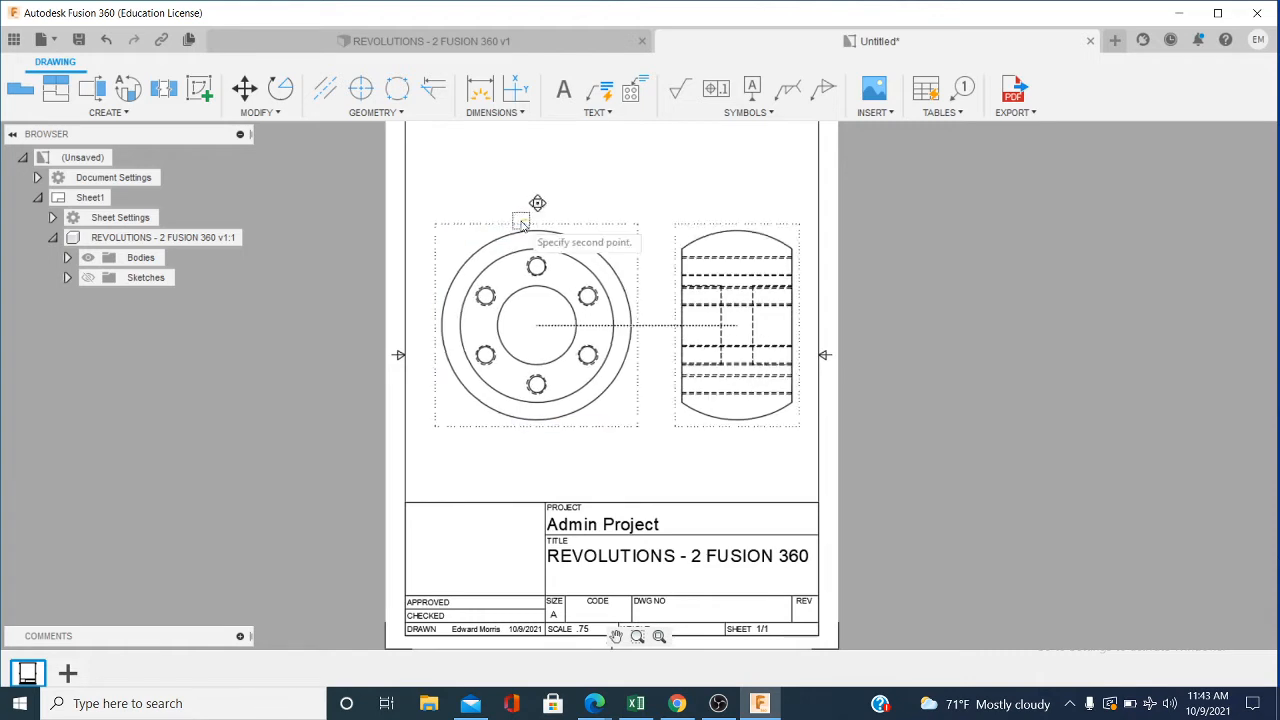
pyautogui.click(521, 222)
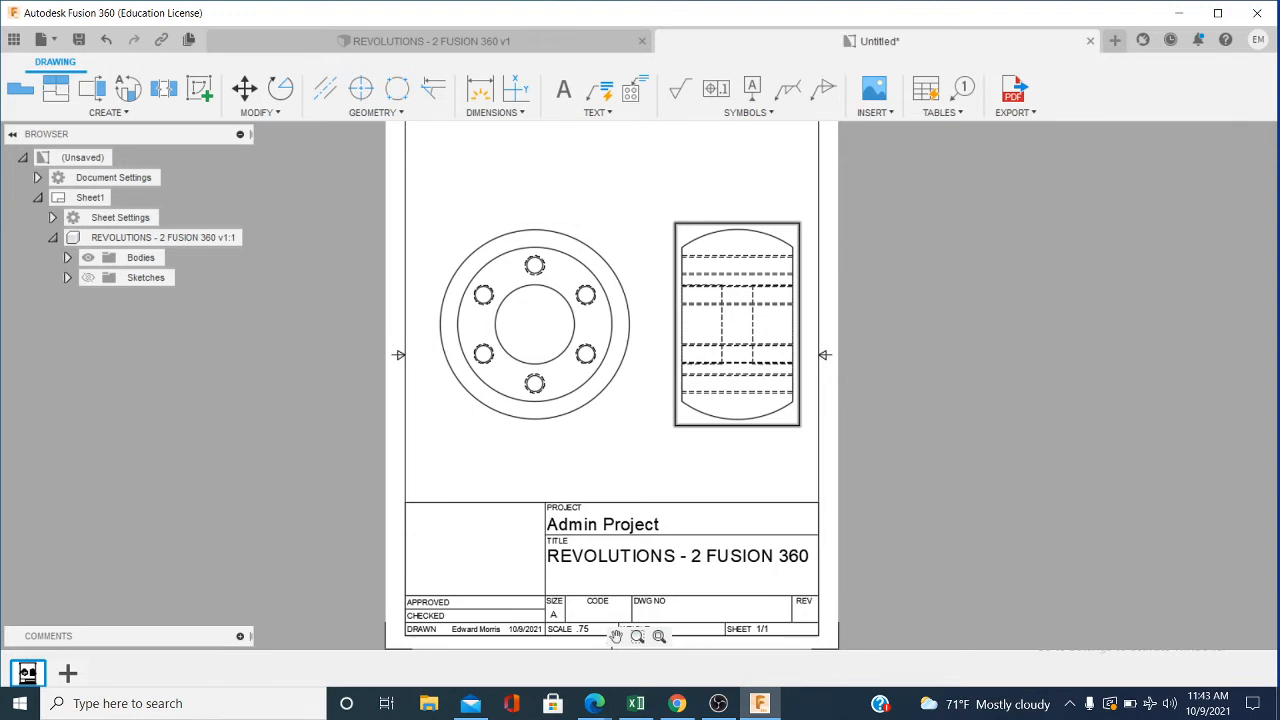
# Step: Delete the projected side view from the sheet
pyautogui.rightClick(742, 240)
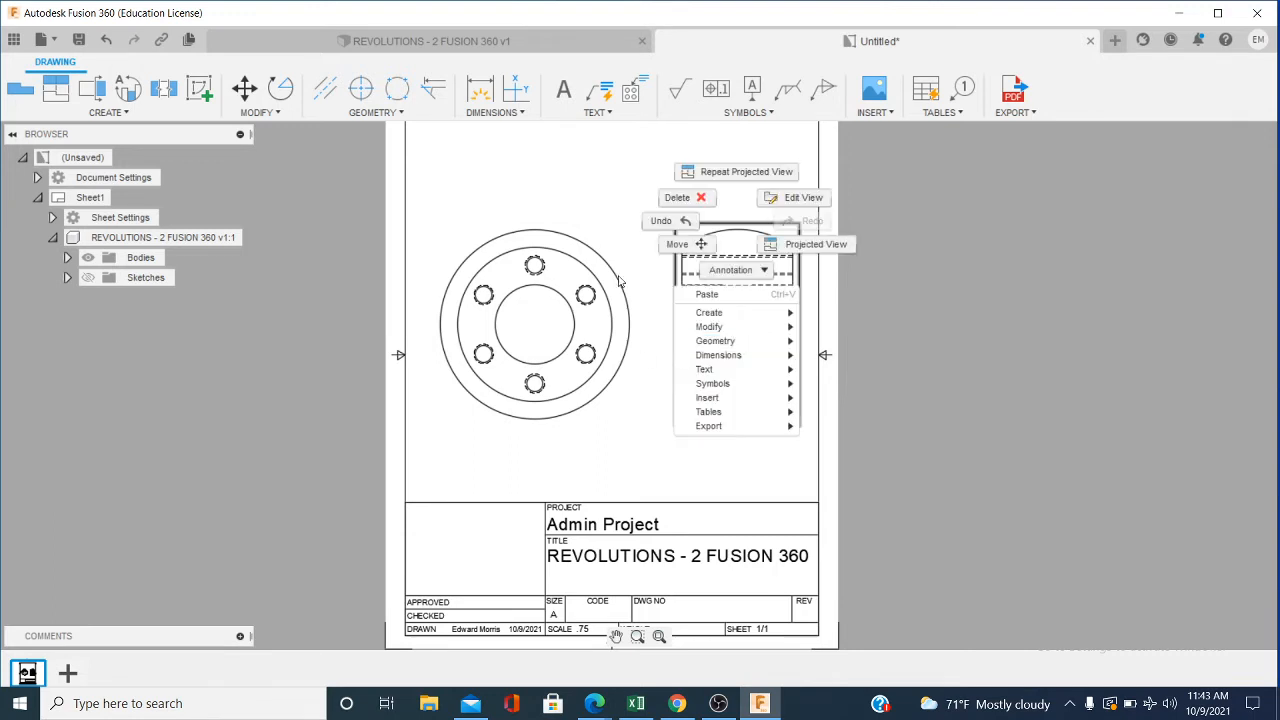
pyautogui.click(680, 200)
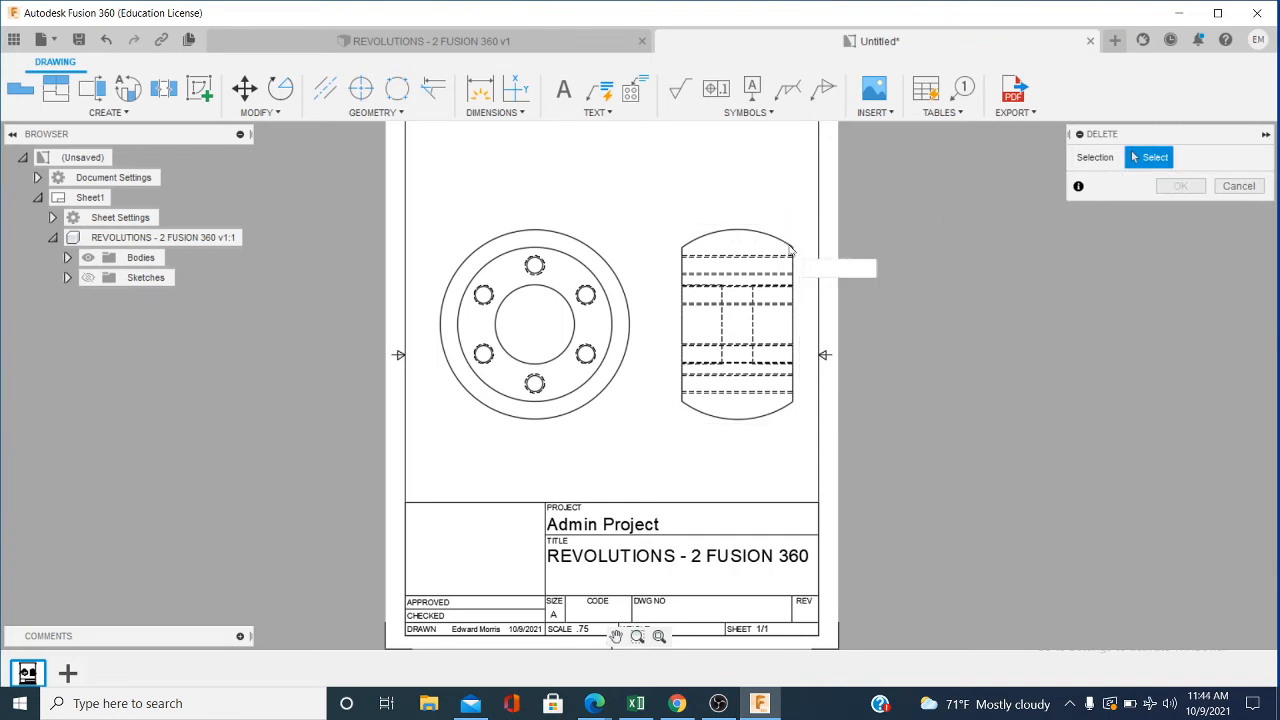
pyautogui.click(738, 238)
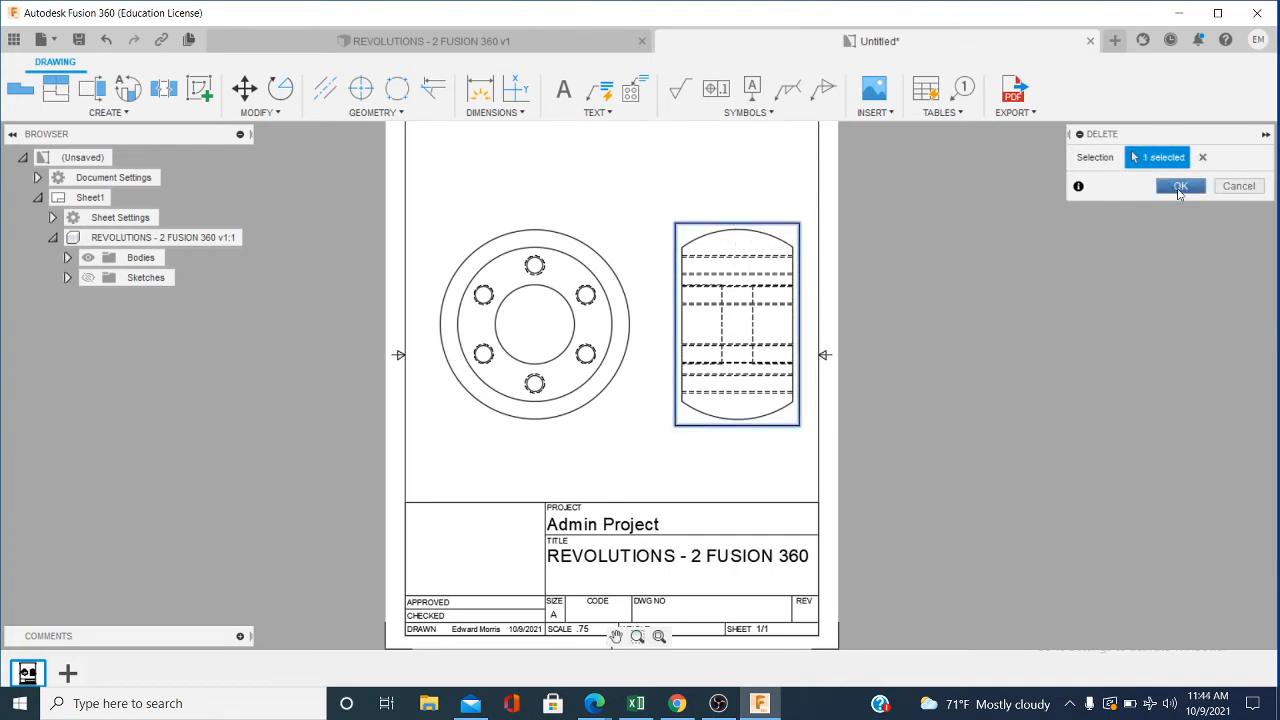
pyautogui.click(1180, 188)
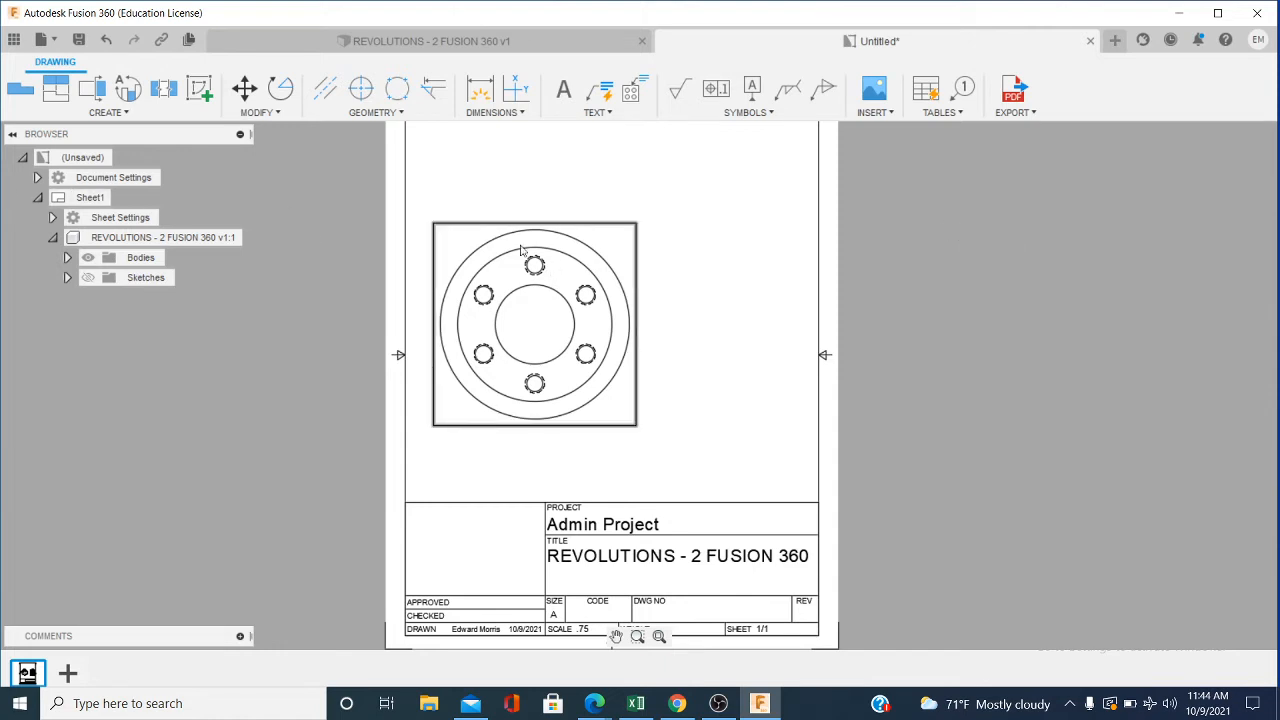
# Step: Create full-depth section view A from a vertical cutting line through the base view's centre, and place it to the right of the base view
pyautogui.click(91, 96)
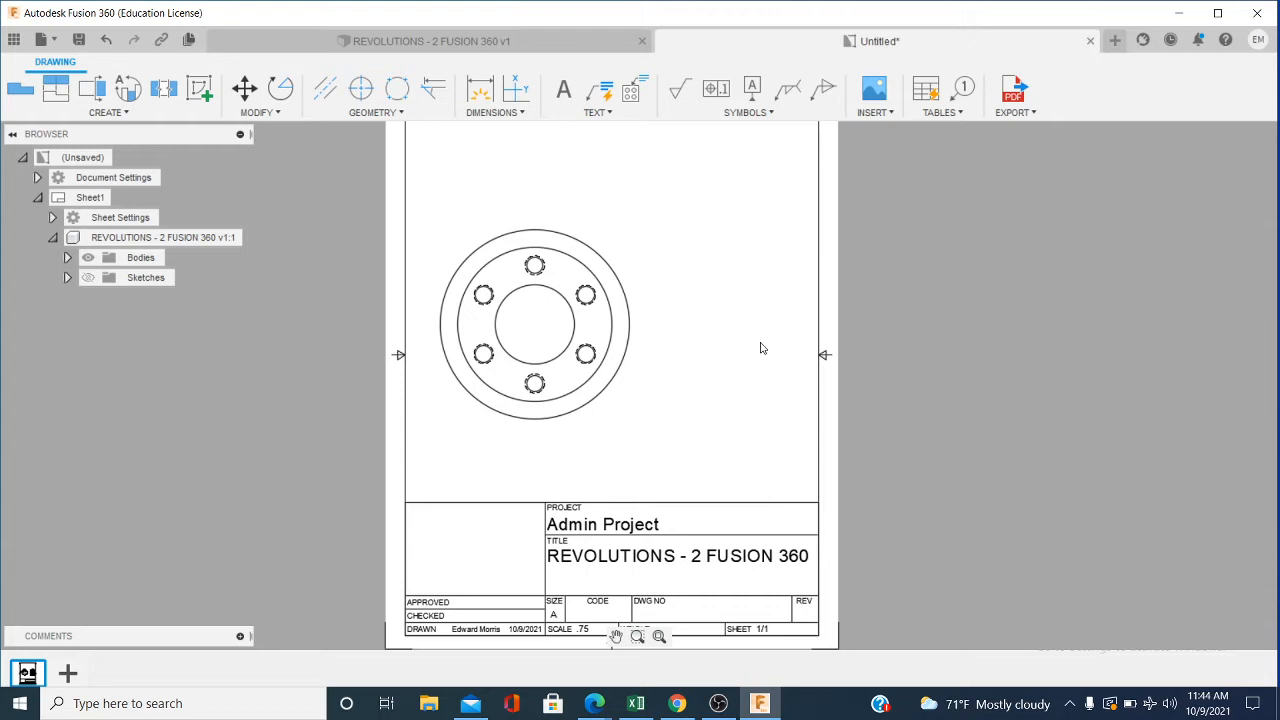
pyautogui.click(91, 88)
pyautogui.click(480, 244)
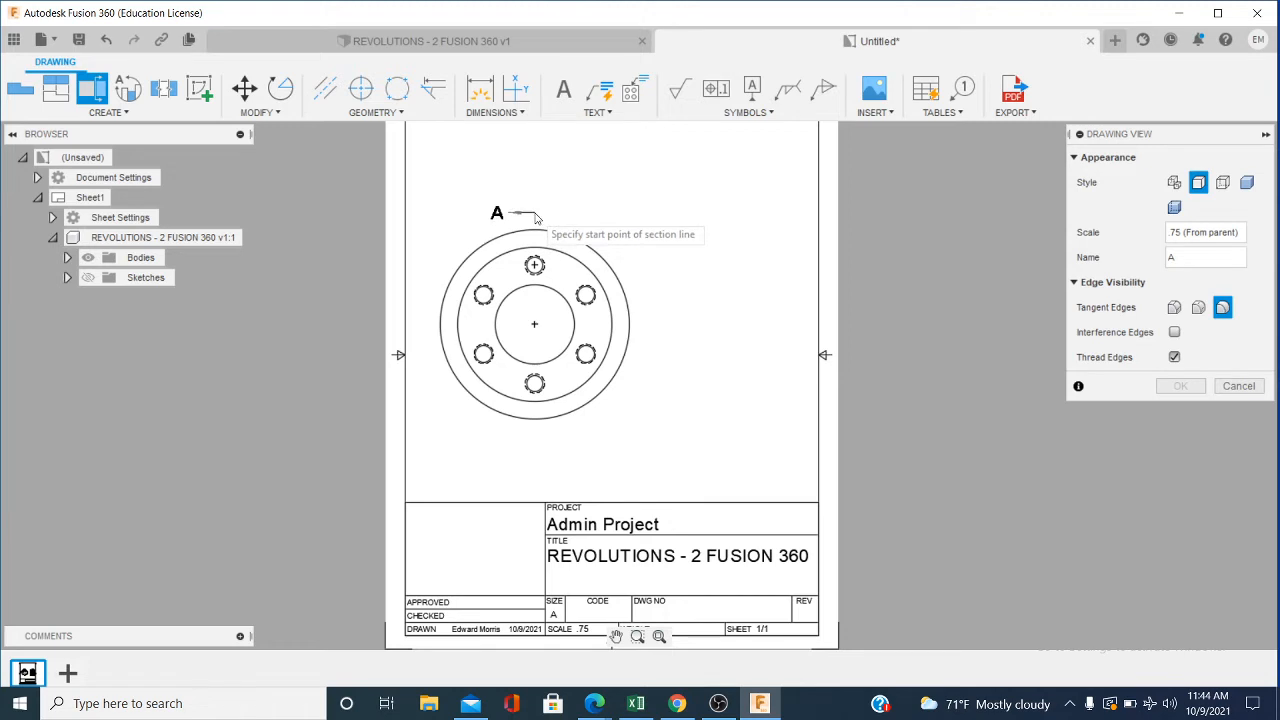
pyautogui.click(535, 214)
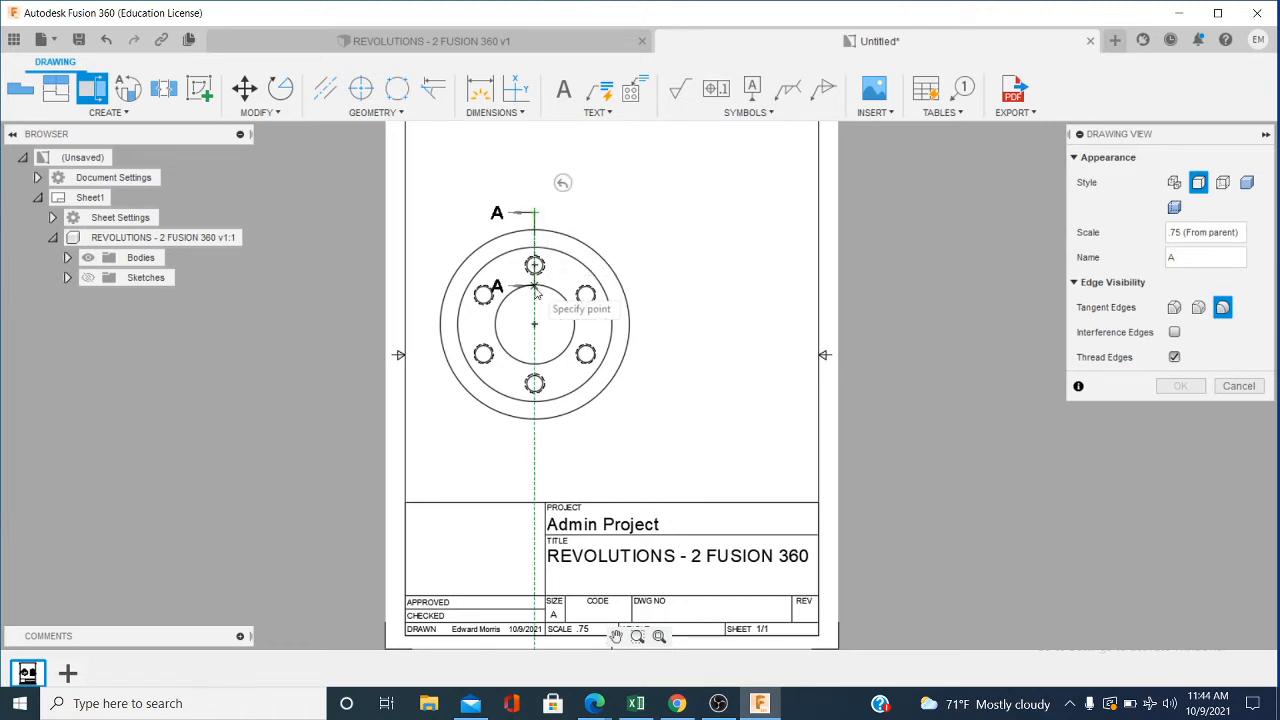
pyautogui.click(529, 434)
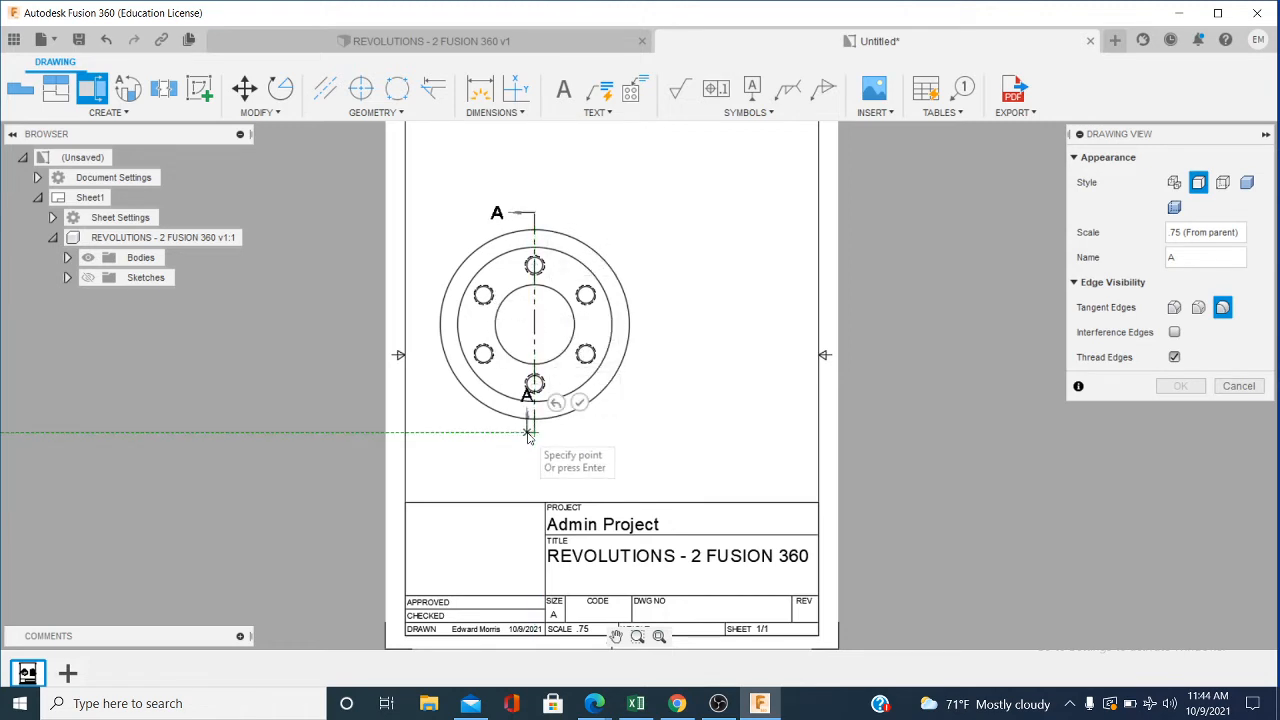
pyautogui.rightClick(529, 434)
pyautogui.click(605, 430)
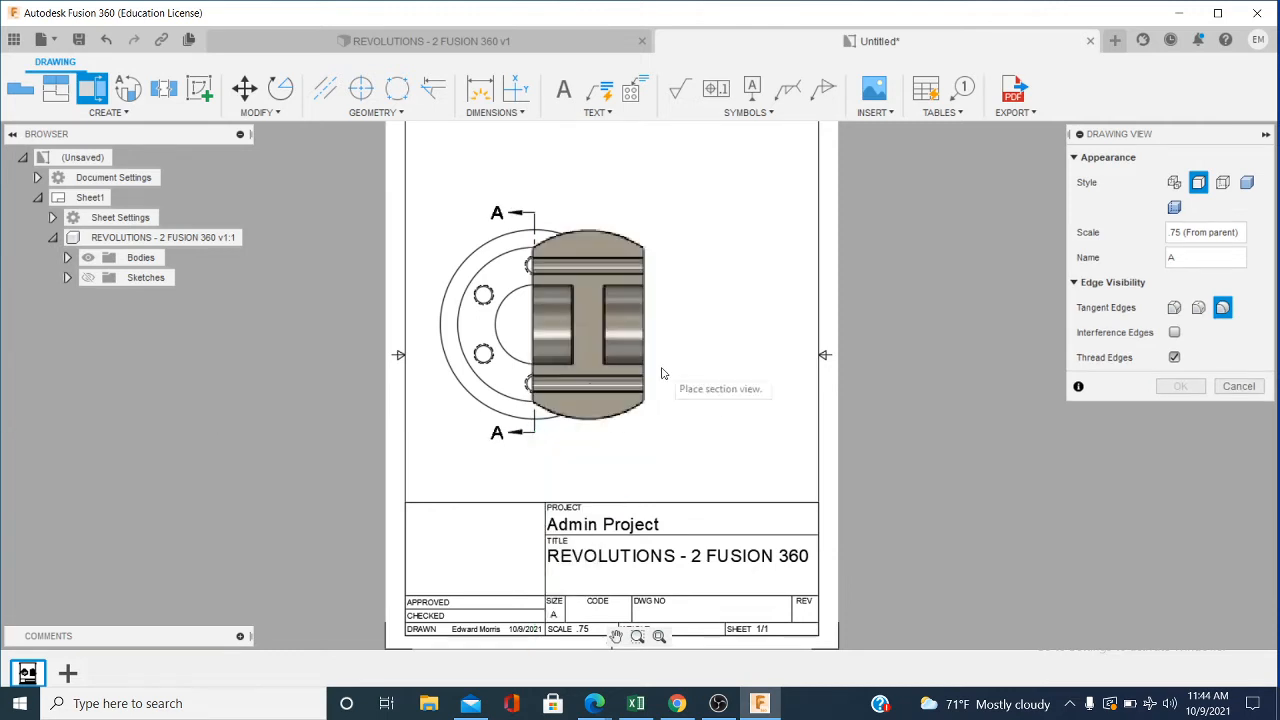
pyautogui.click(727, 385)
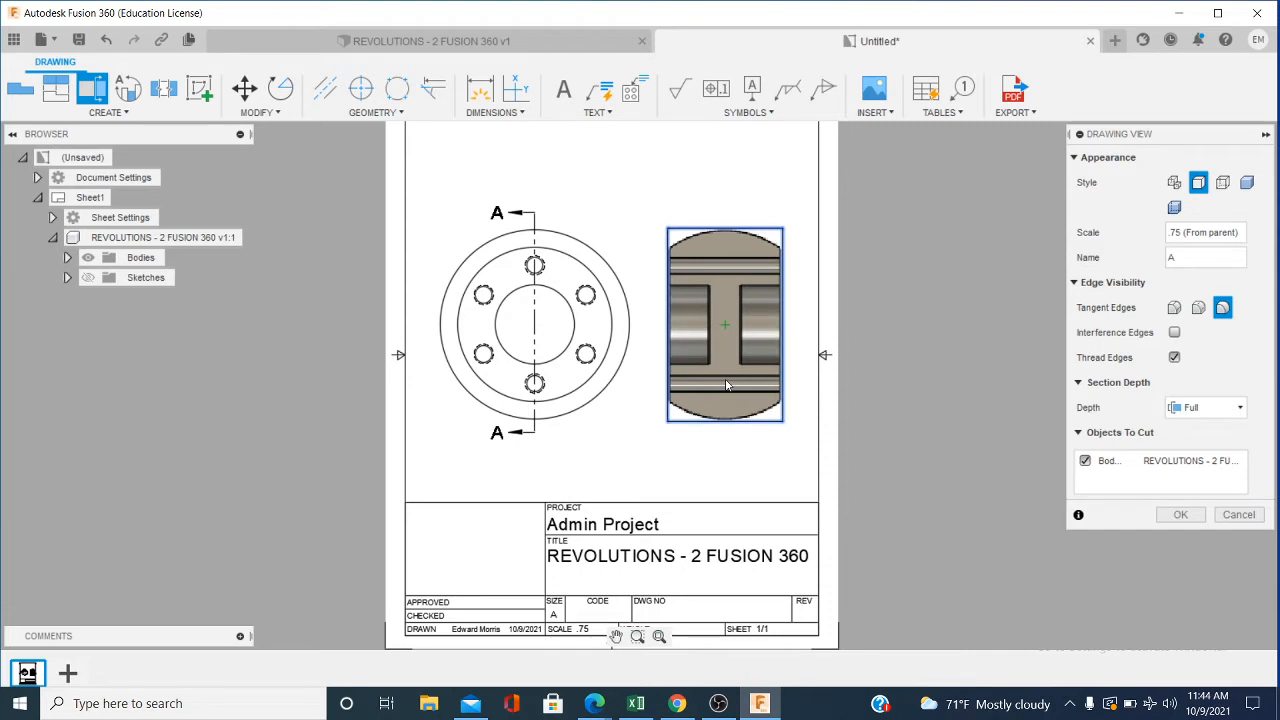
pyautogui.rightClick(727, 385)
pyautogui.click(860, 377)
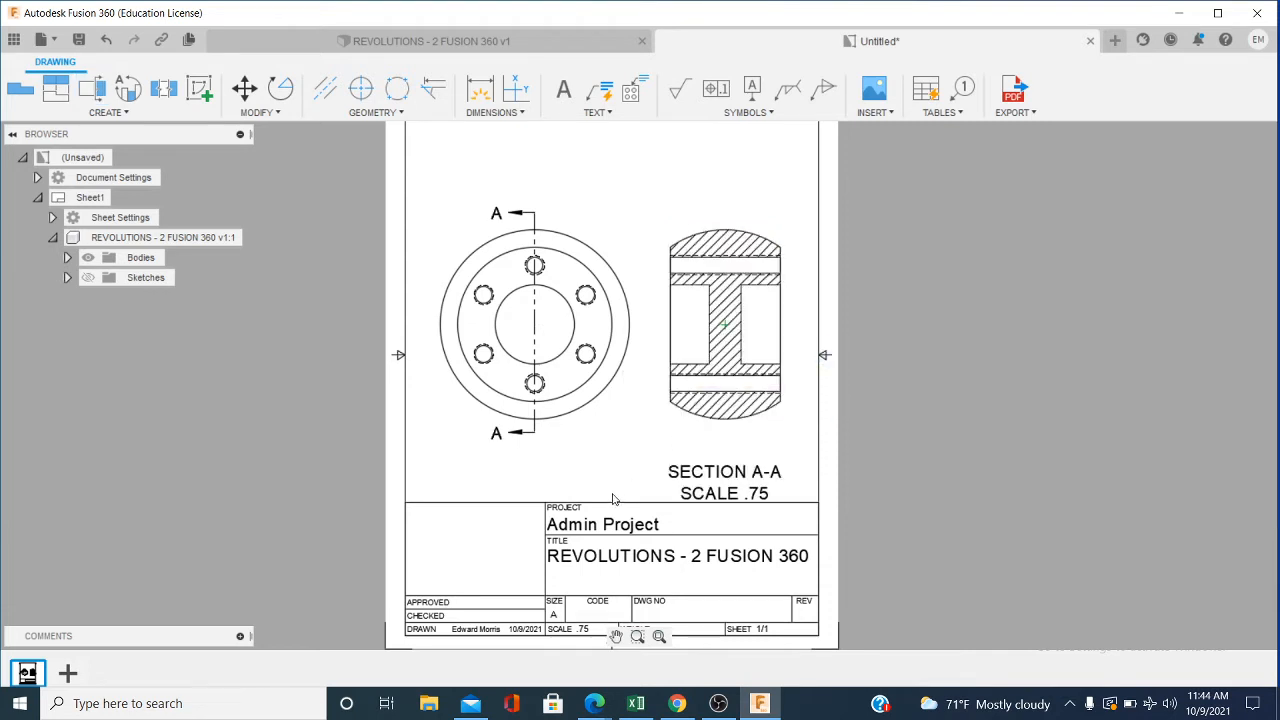
# Step: Move the SECTION A-A label up so it sits clear of the title block
pyautogui.moveTo(725, 471); pyautogui.dragTo(728, 459)
pyautogui.click(726, 462)
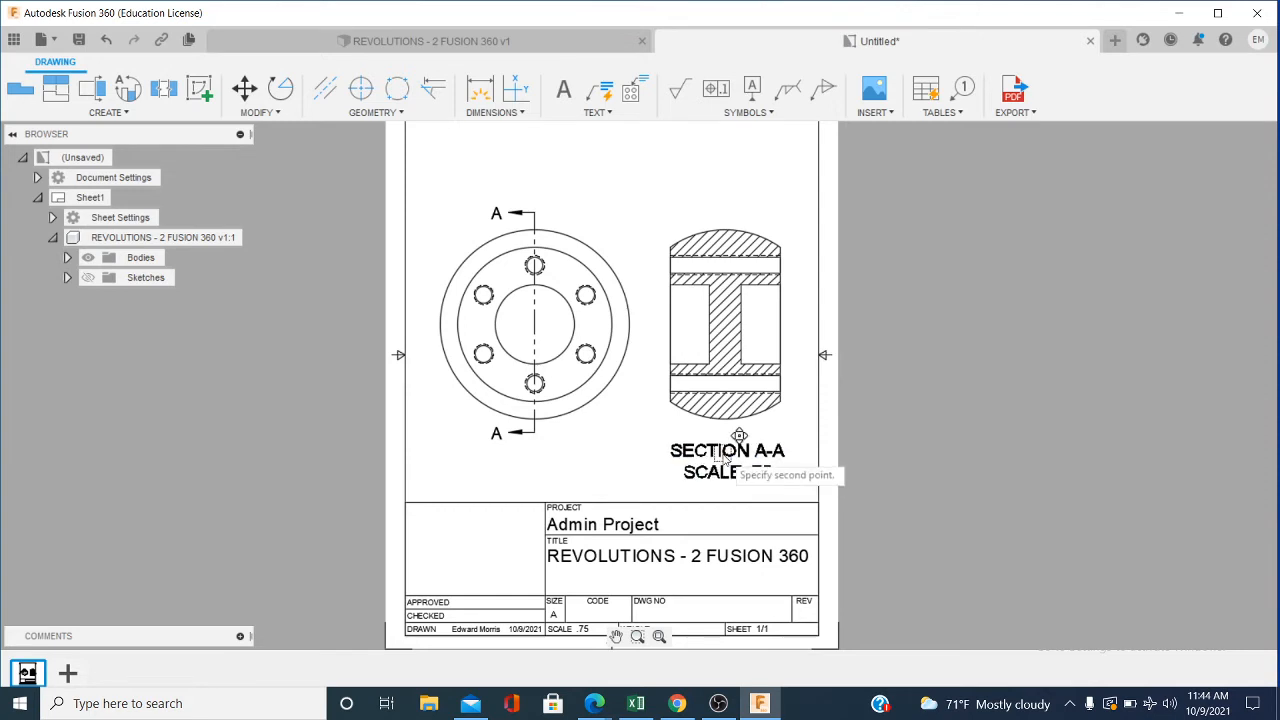
pyautogui.click(721, 458)
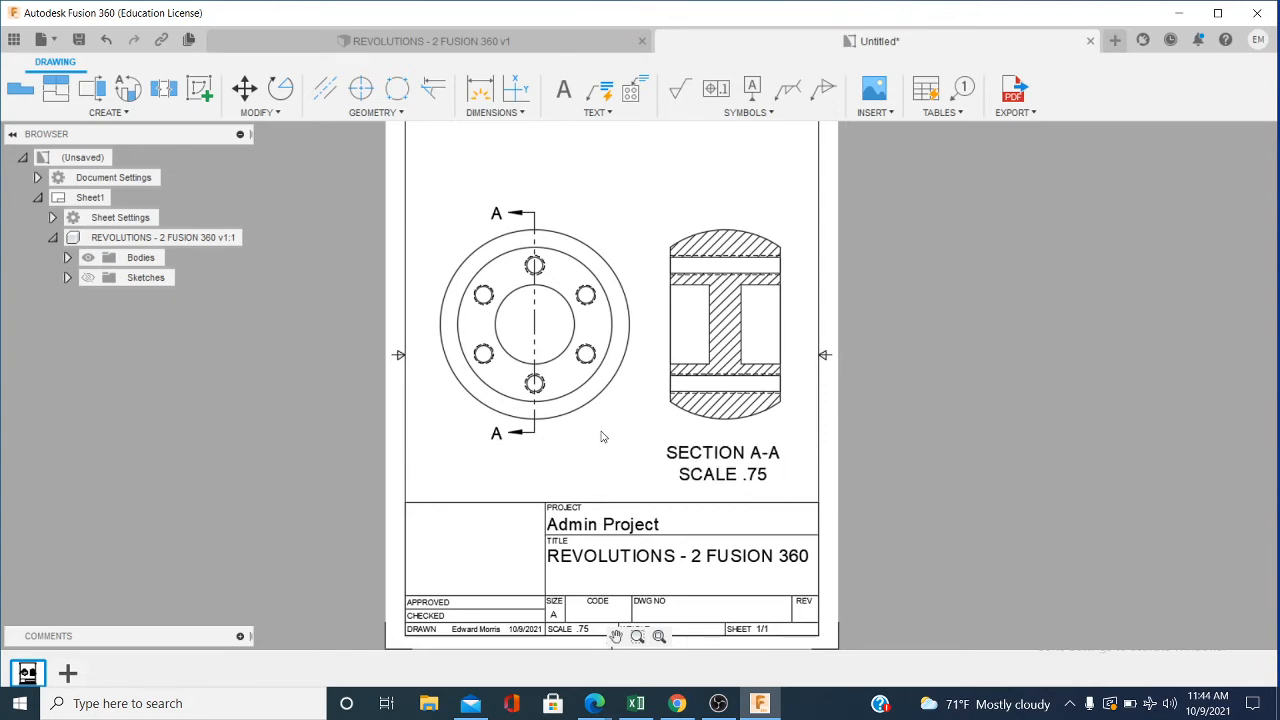
# Step: Try to add a center mark pattern by selecting only the upper-left tapped hole, and undo the result
pyautogui.scroll(2, 600, 436)
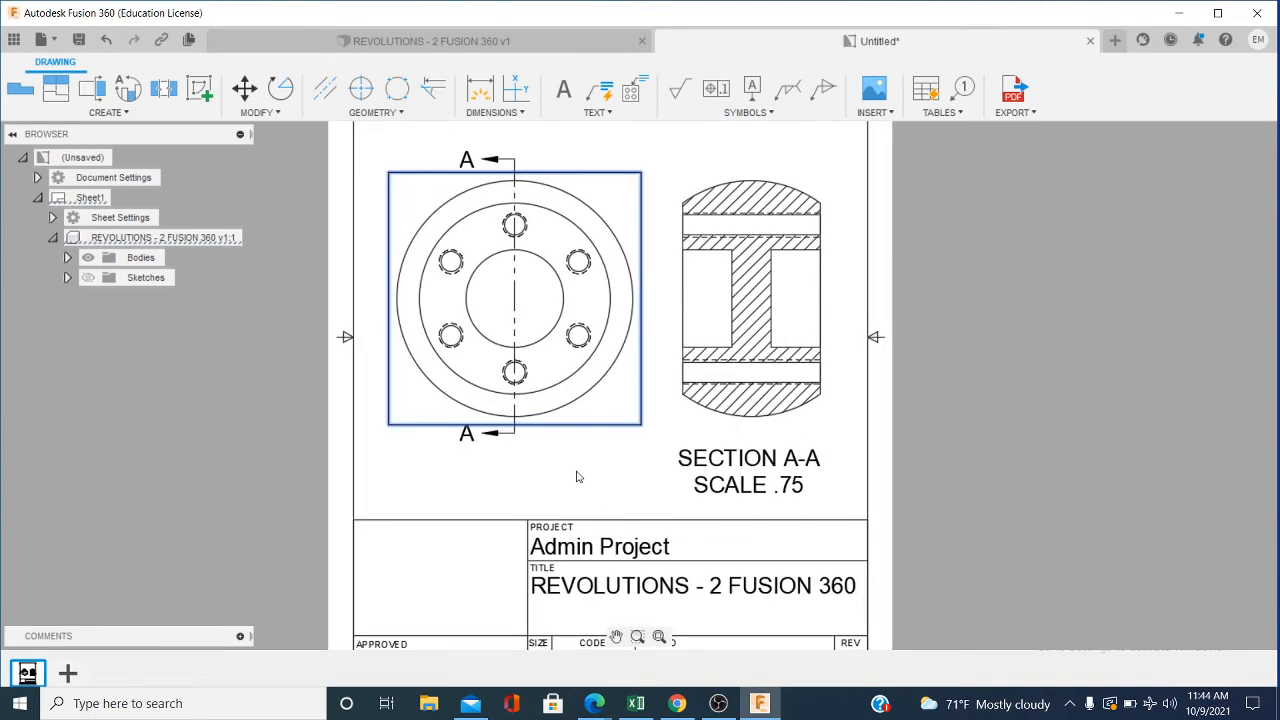
pyautogui.press('Escape')
pyautogui.moveTo(576, 477); pyautogui.dragTo(508, 594, button='middle')
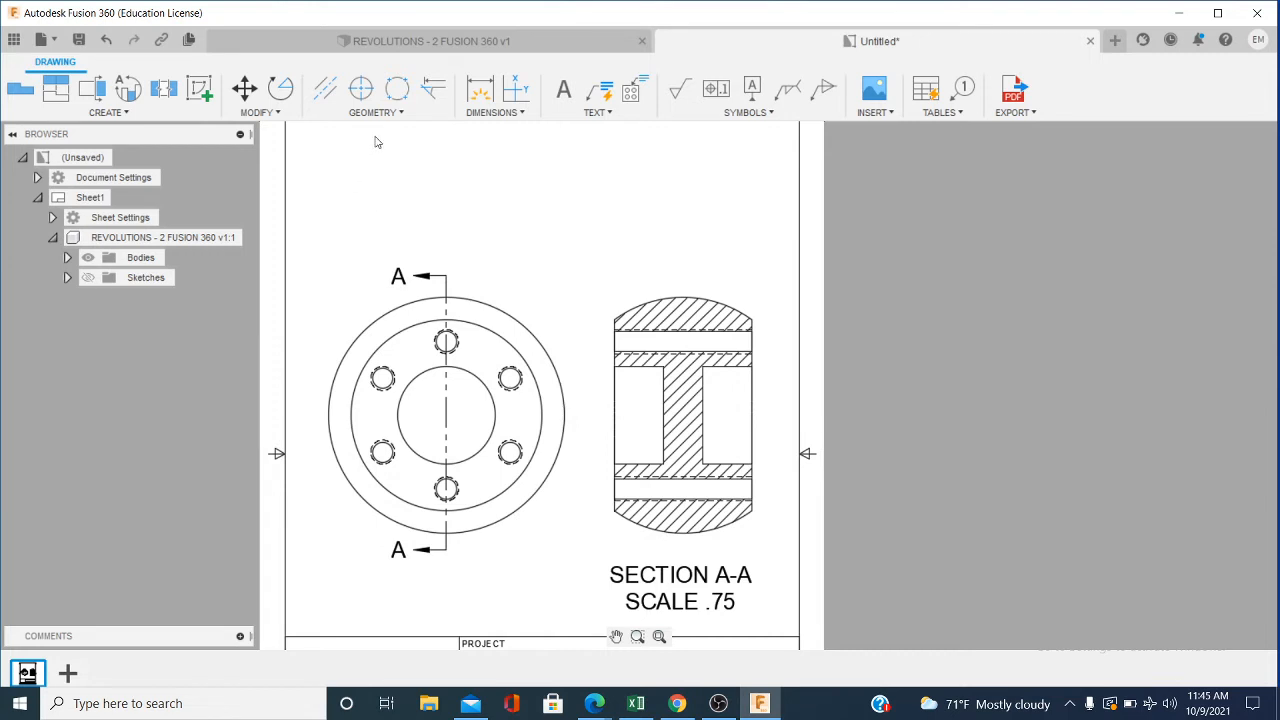
pyautogui.click(397, 90)
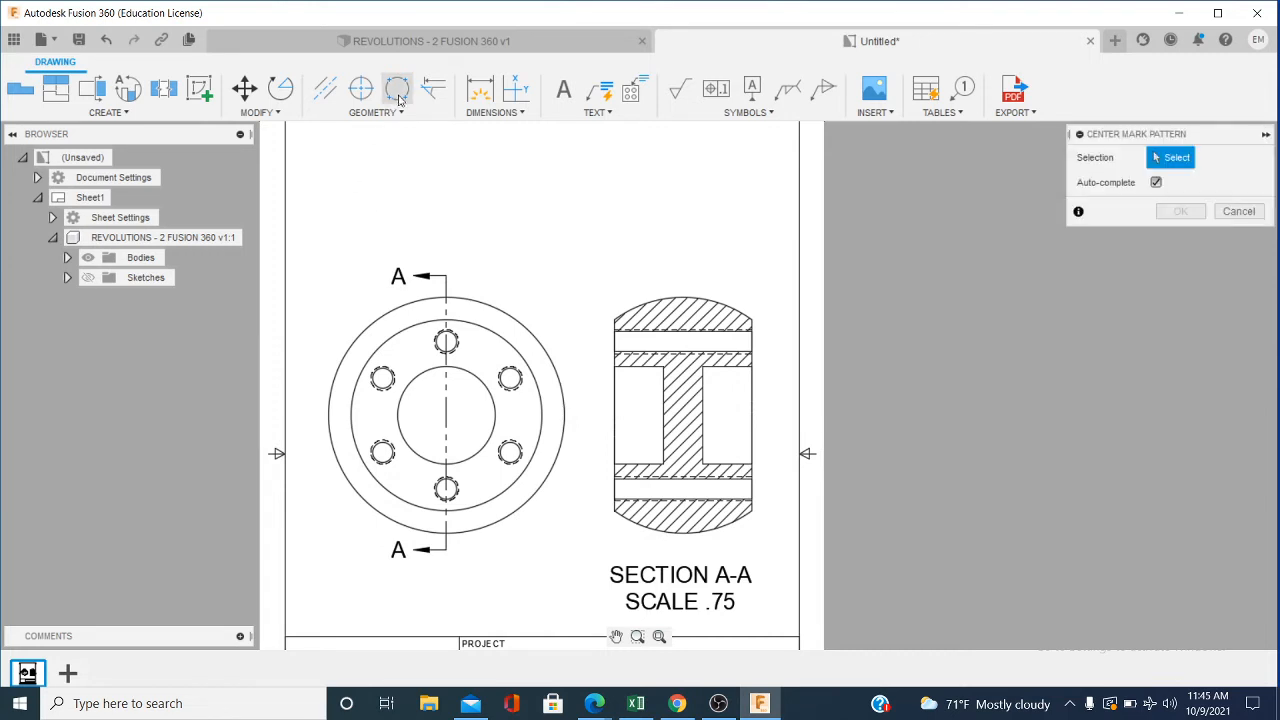
pyautogui.click(384, 379)
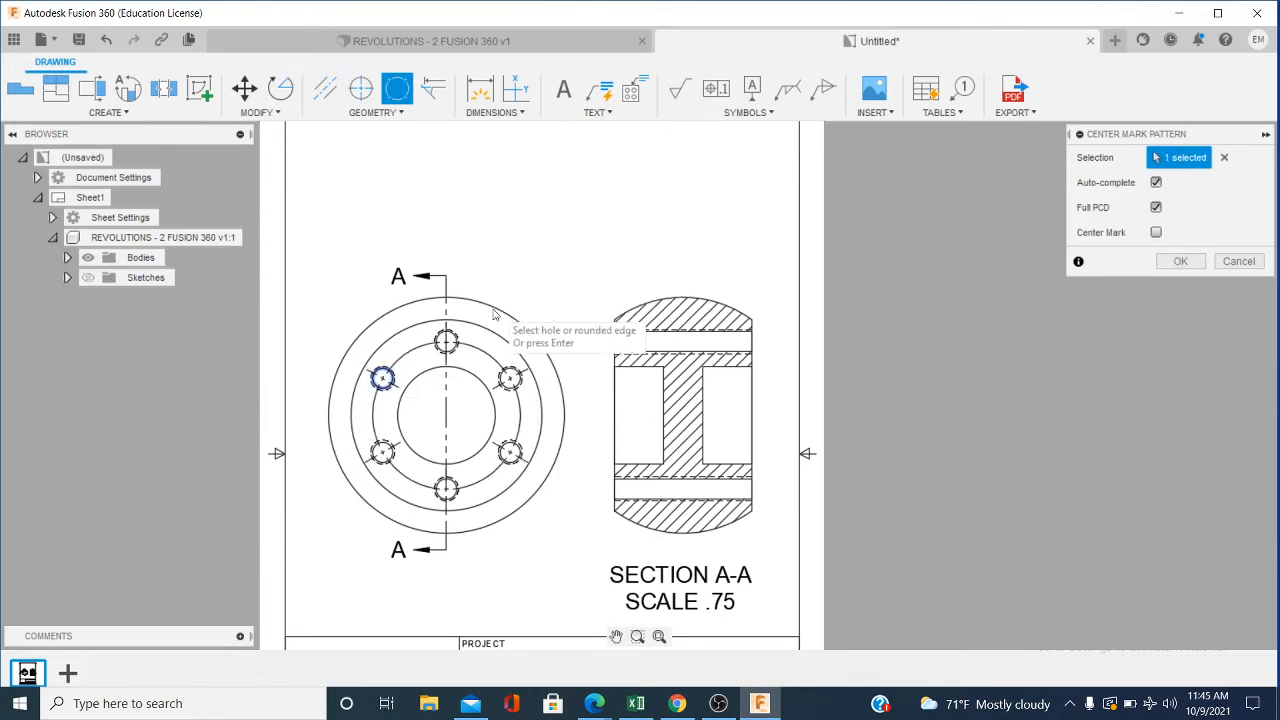
pyautogui.rightClick(502, 246)
pyautogui.click(557, 241)
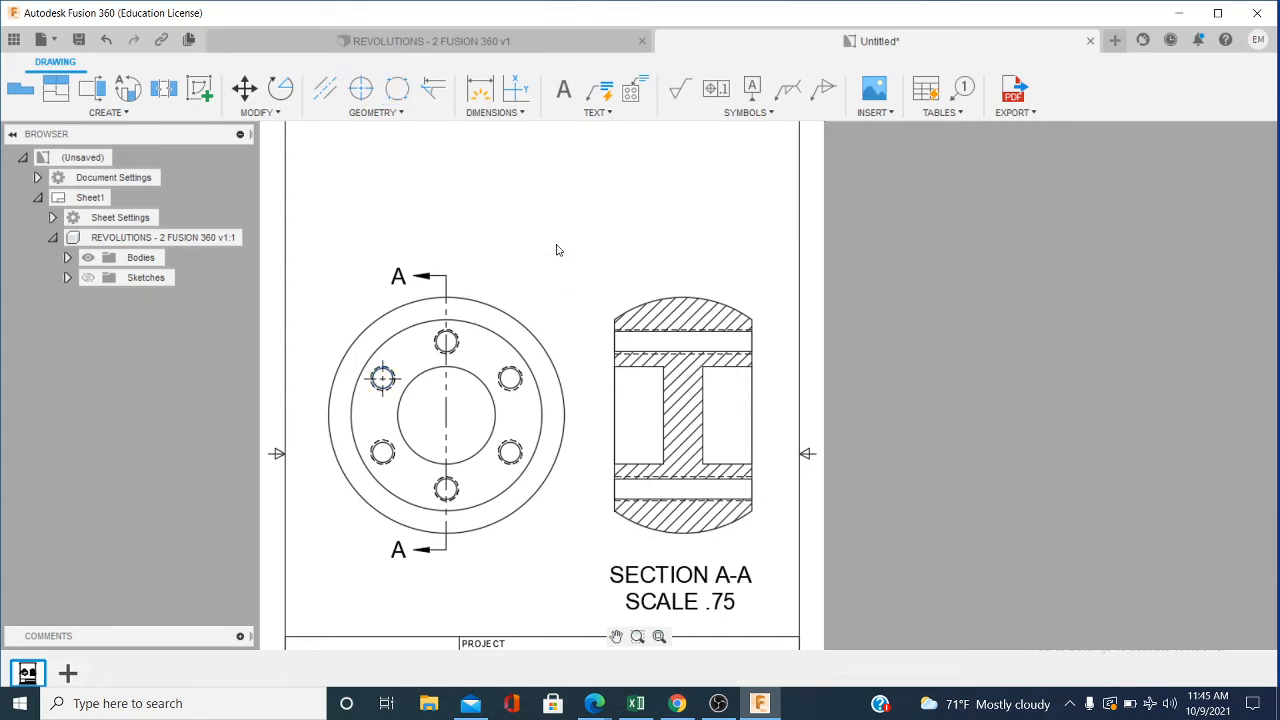
pyautogui.click(106, 39)
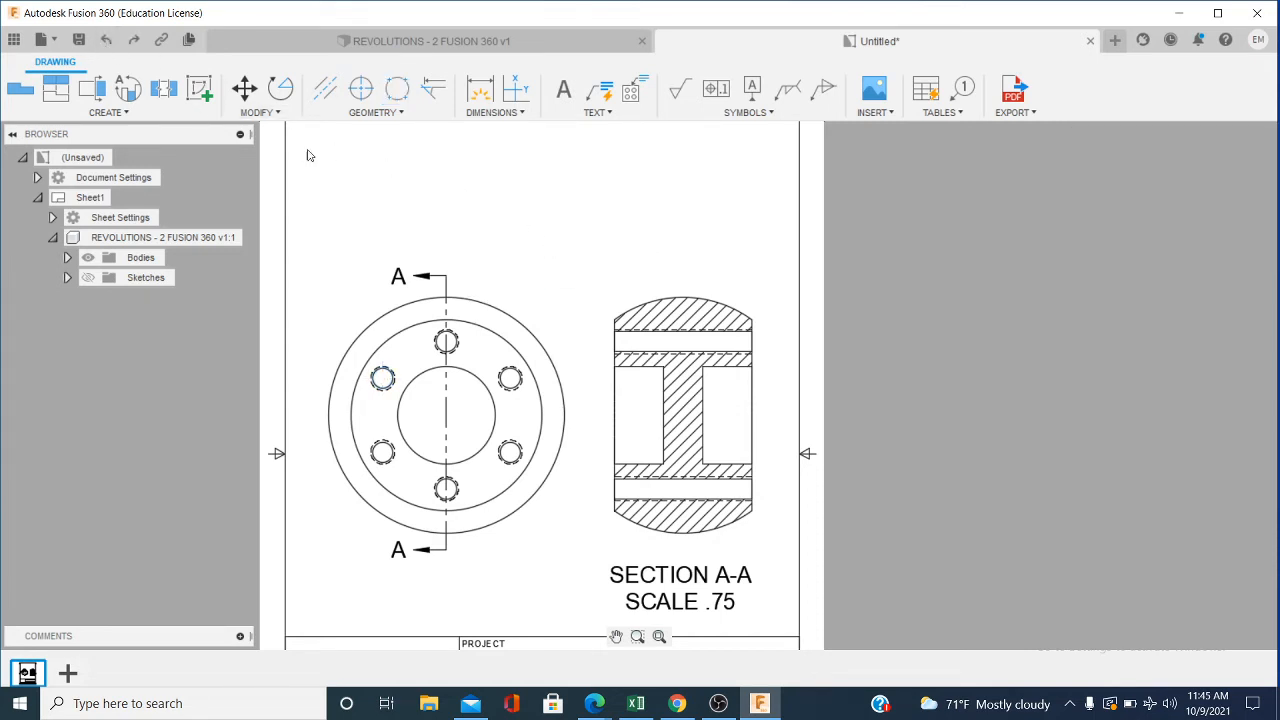
# Step: Add an auto-completed center mark pattern with Full PCD to the six tapped holes, selecting the upper-left and top holes
pyautogui.click(395, 94)
pyautogui.click(384, 378)
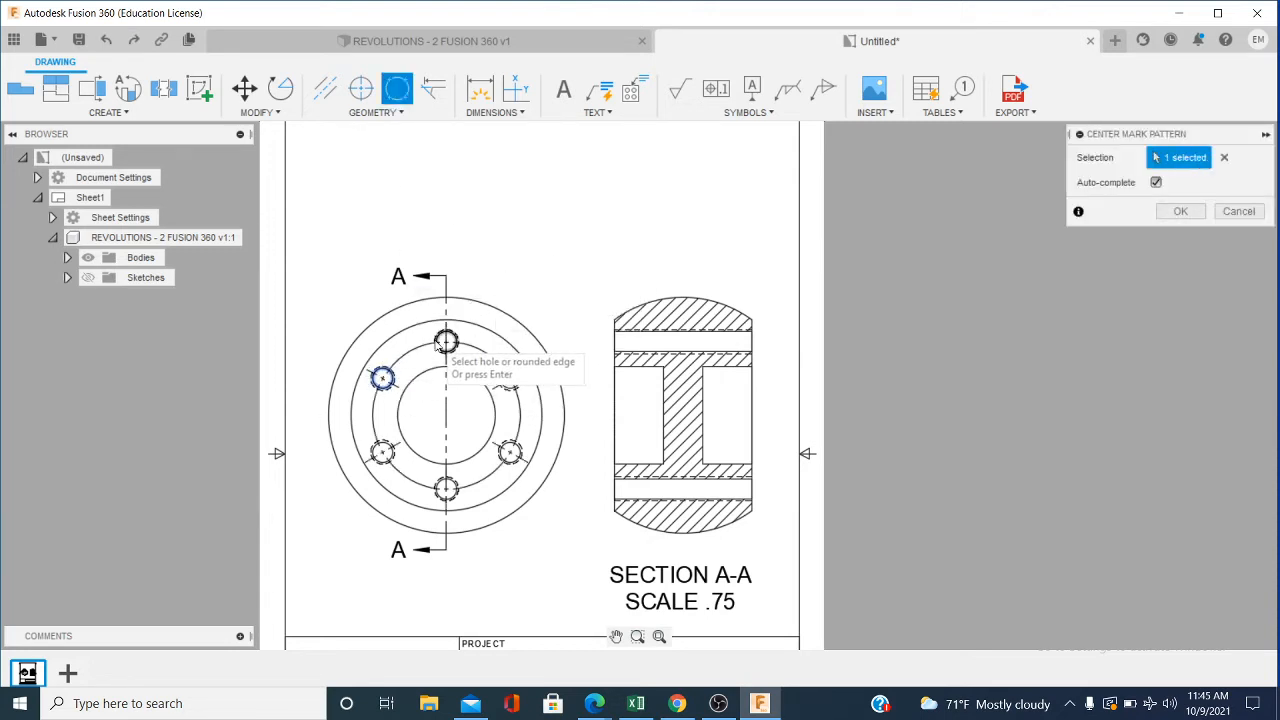
pyautogui.click(446, 342)
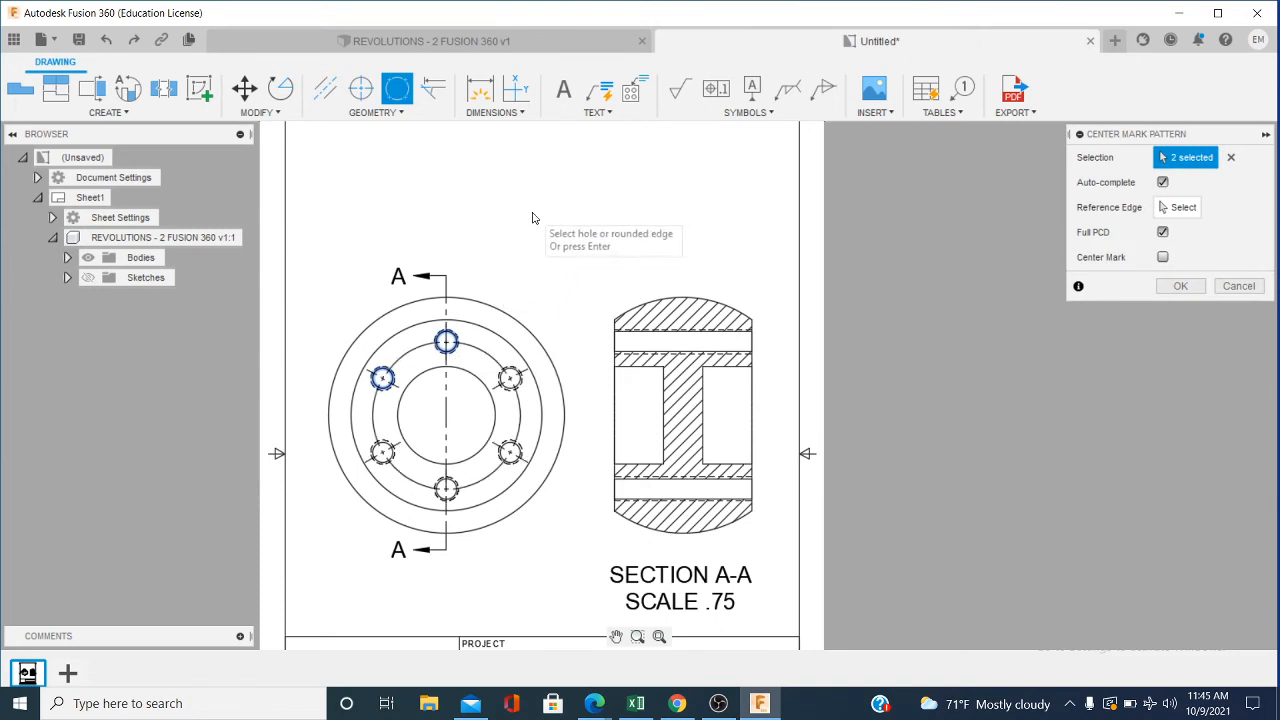
pyautogui.click(1179, 286)
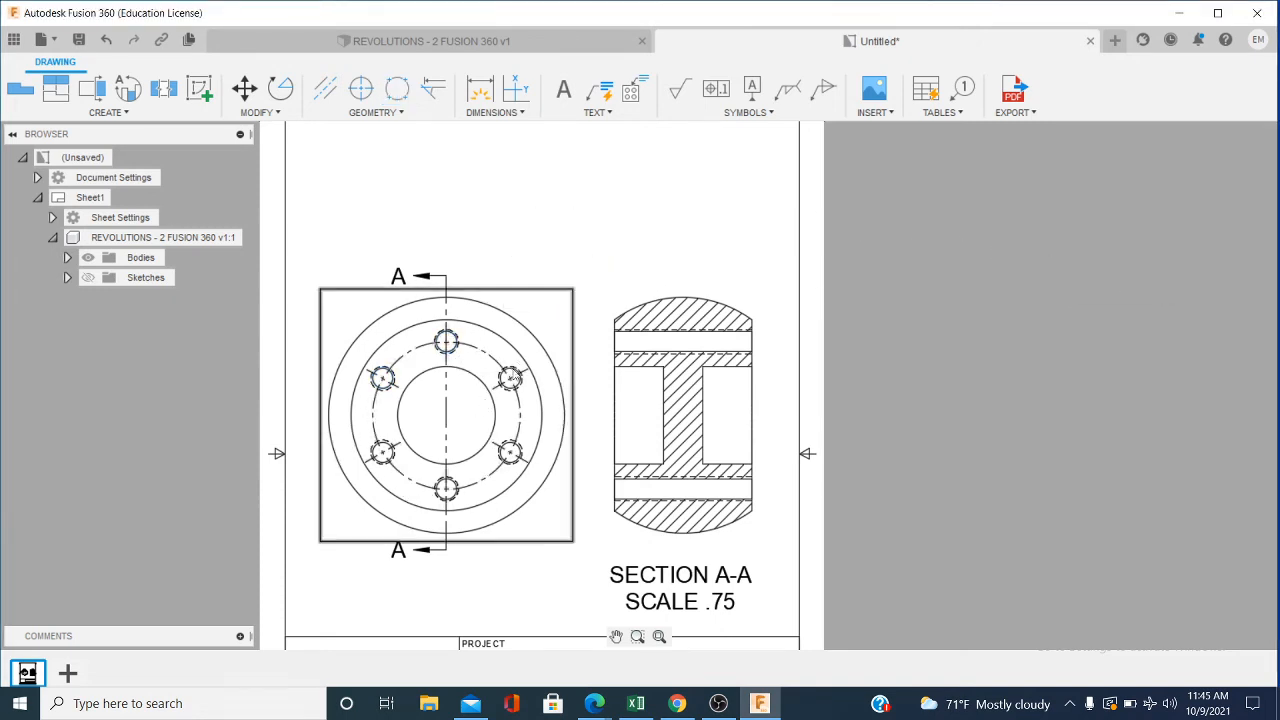
pyautogui.rightClick(493, 245)
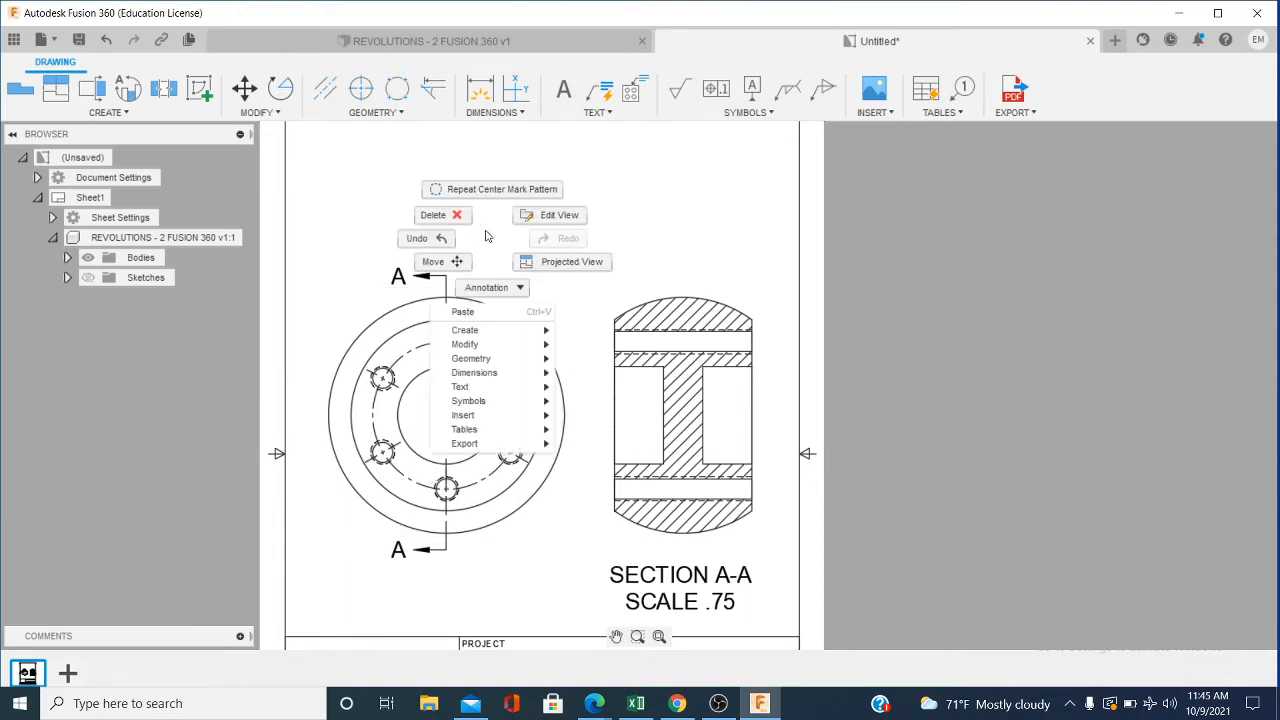
pyautogui.click(486, 236)
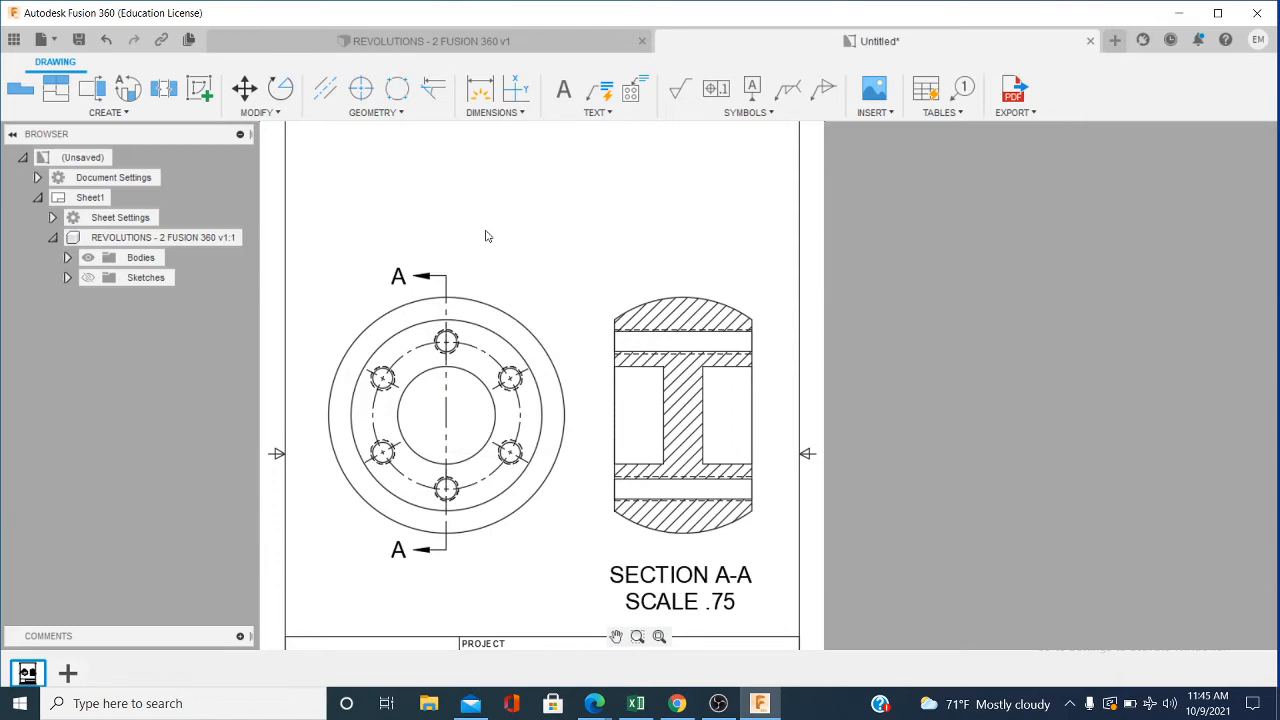
# Step: Move the SECTION A-A label a little closer beneath the section view
pyautogui.scroll(-1, 505, 265)
pyautogui.moveTo(503, 269)
pyautogui.mouseDown(button='middle')
pyautogui.moveTo(500, 317)
pyautogui.moveTo(560, 275)
pyautogui.mouseUp(button='middle')
pyautogui.scroll(1, 540, 343)
pyautogui.scroll(-2, 531, 289)
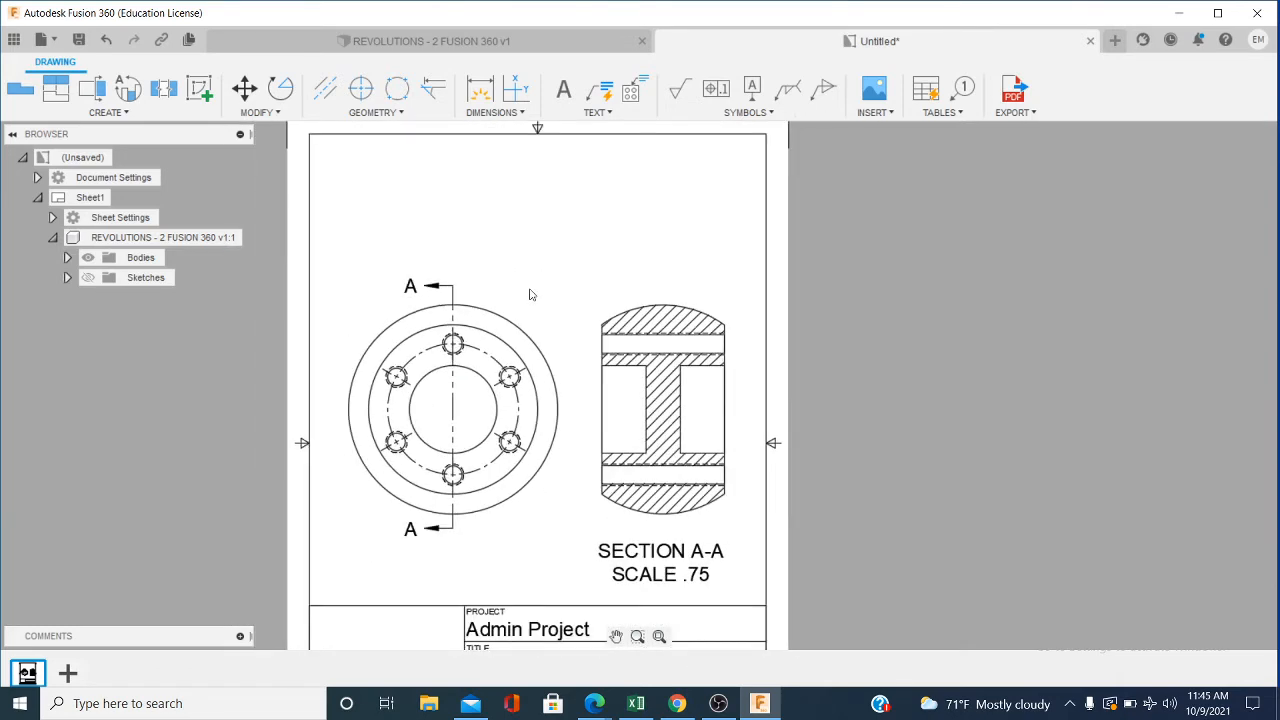
pyautogui.moveTo(522, 299); pyautogui.dragTo(524, 310)
pyautogui.click(632, 509)
pyautogui.moveTo(632, 512); pyautogui.dragTo(645, 503)
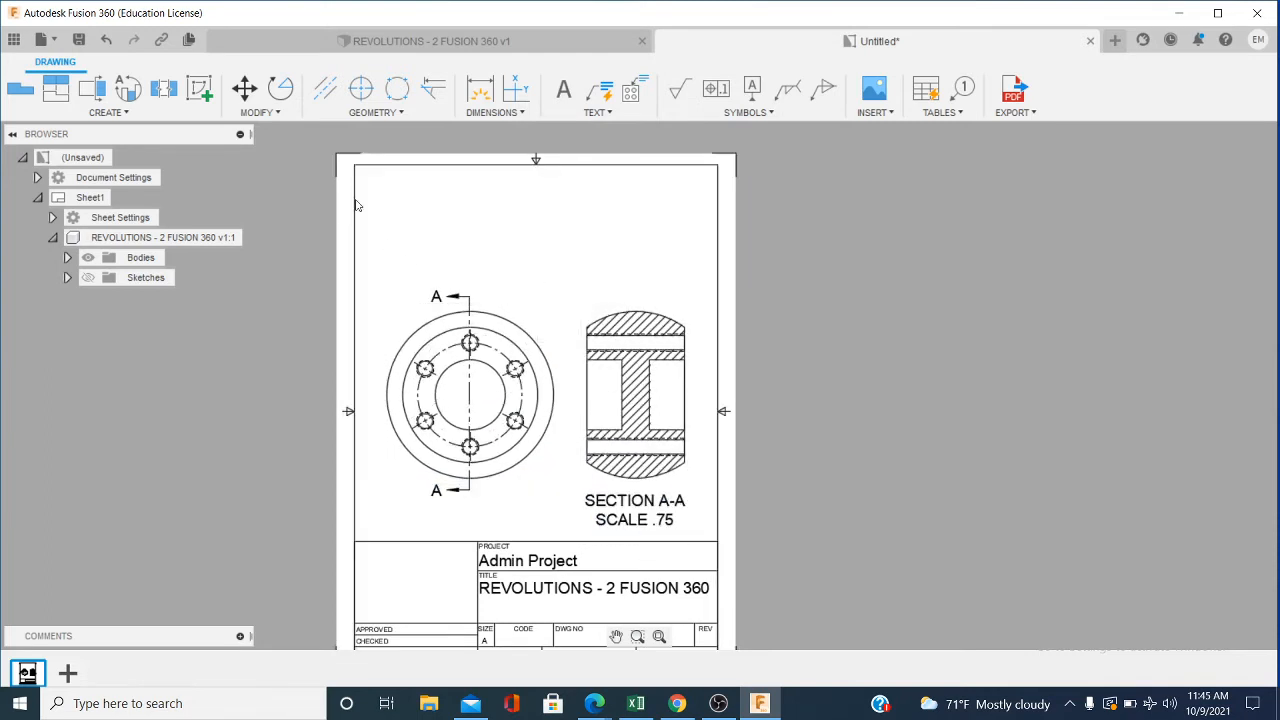
# Step: Create a projected isometric view from the circular front view and place it above the section view
pyautogui.click(56, 88)
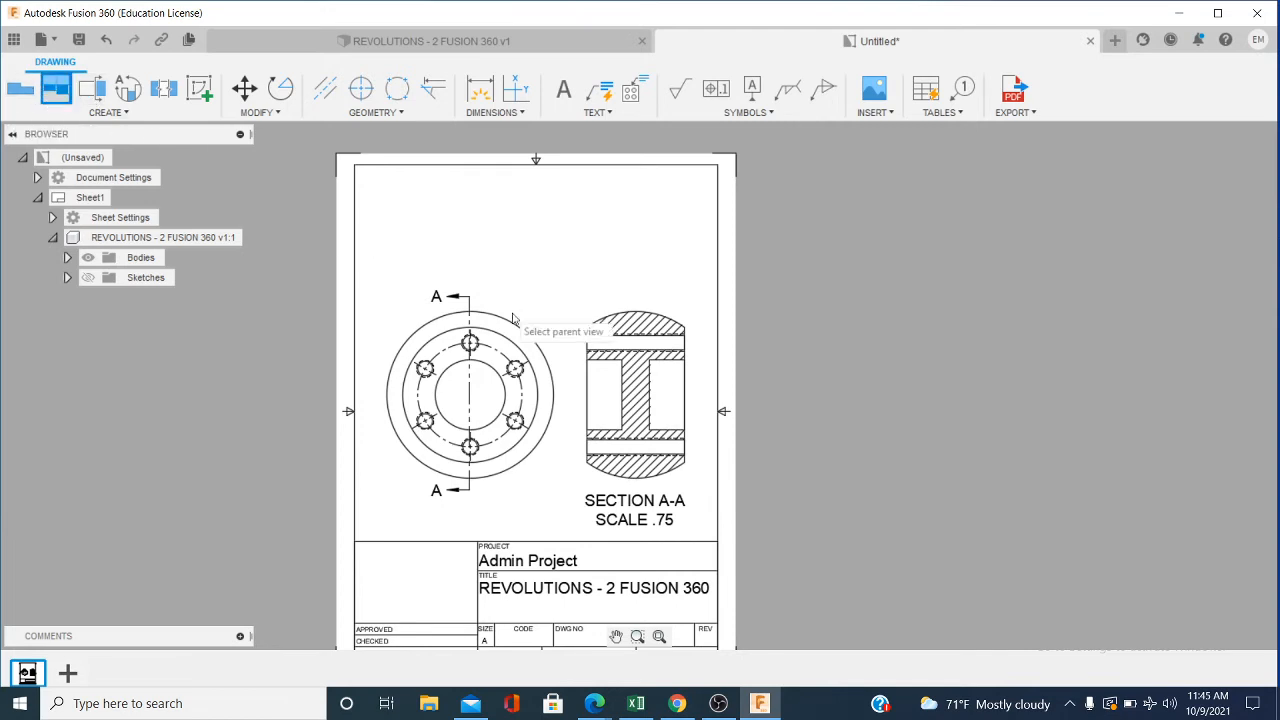
pyautogui.click(512, 320)
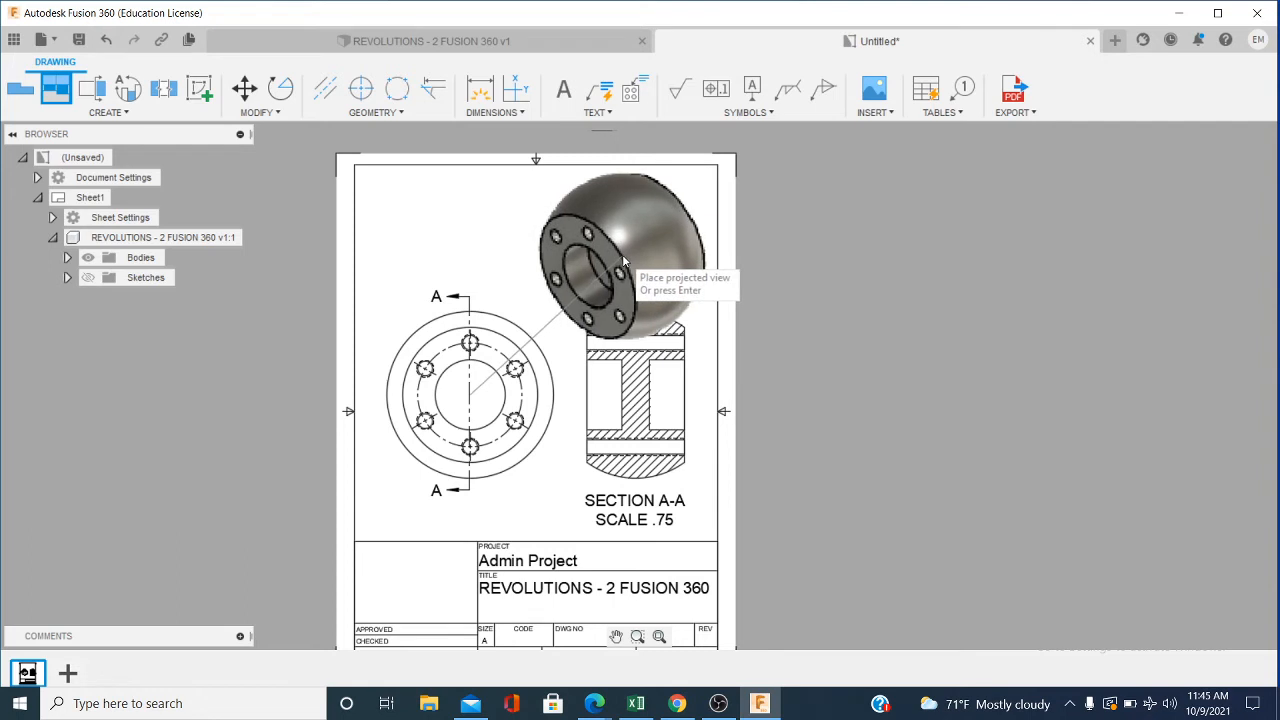
pyautogui.click(622, 262)
pyautogui.rightClick(622, 262)
pyautogui.click(686, 256)
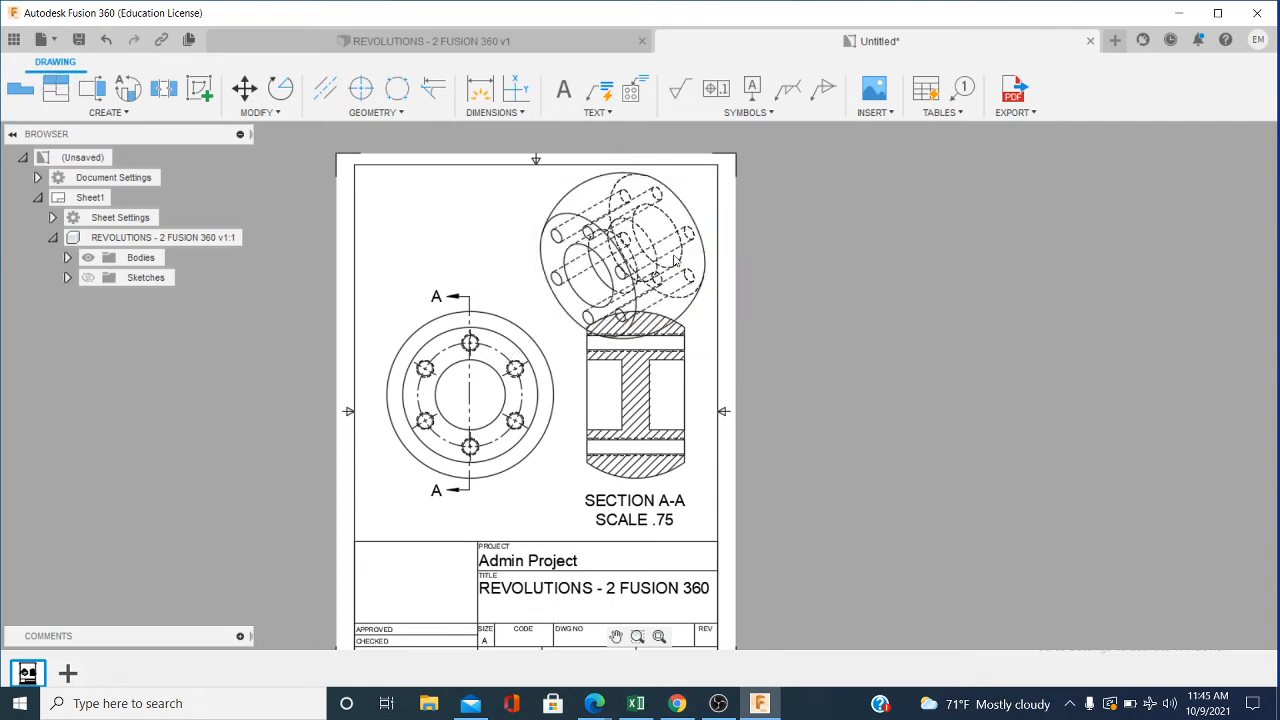
# Step: Shift the circular front view slightly down and set its scale to .6
pyautogui.moveTo(483, 309); pyautogui.dragTo(492, 318)
pyautogui.rightClick(492, 318)
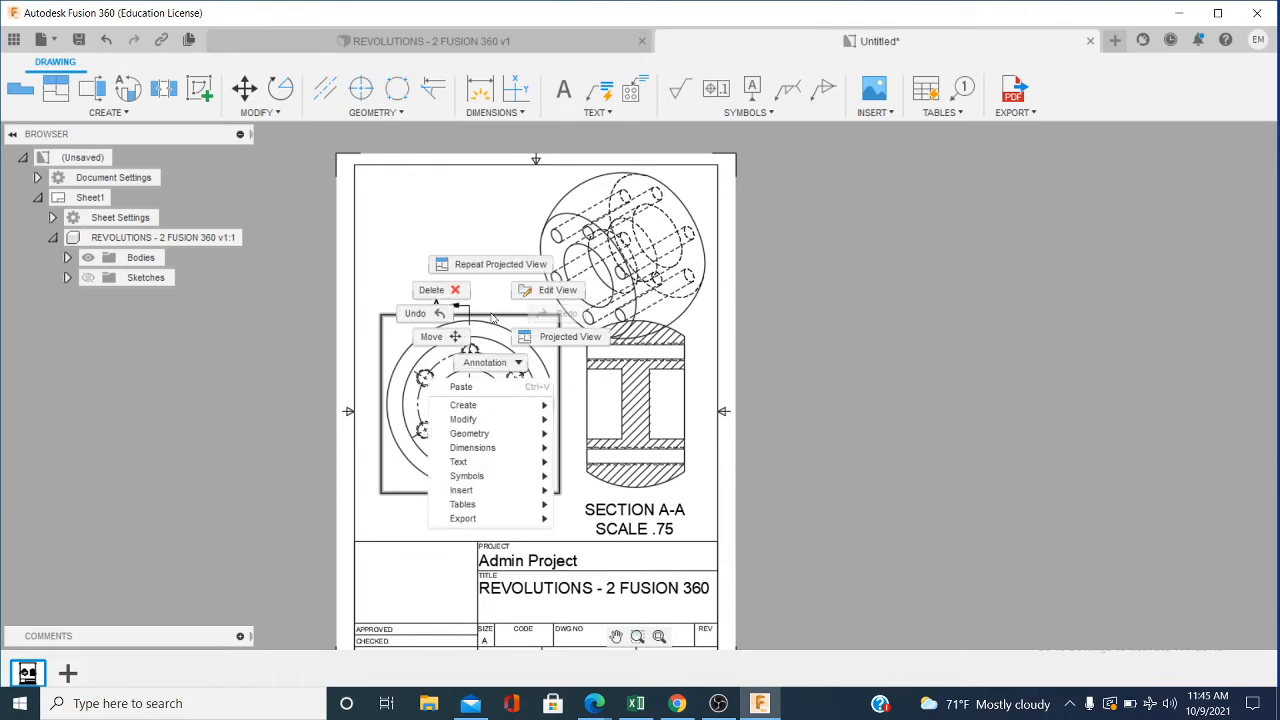
pyautogui.click(543, 293)
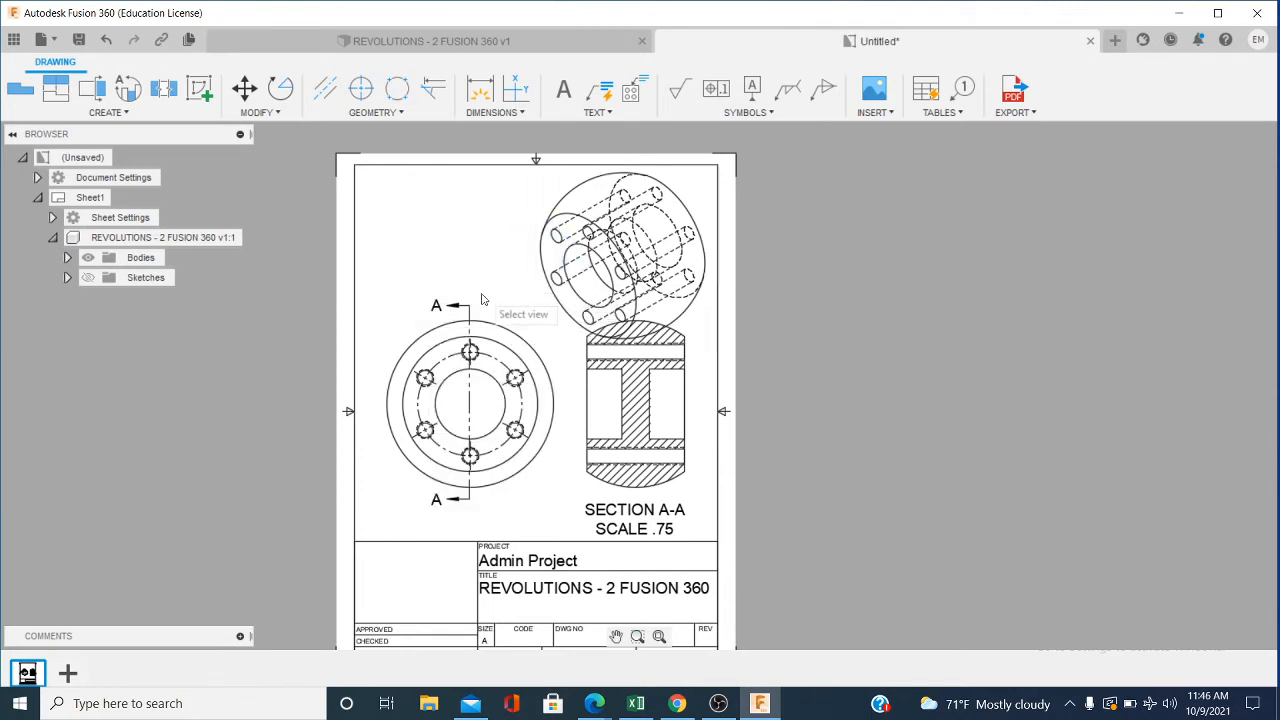
pyautogui.click(481, 326)
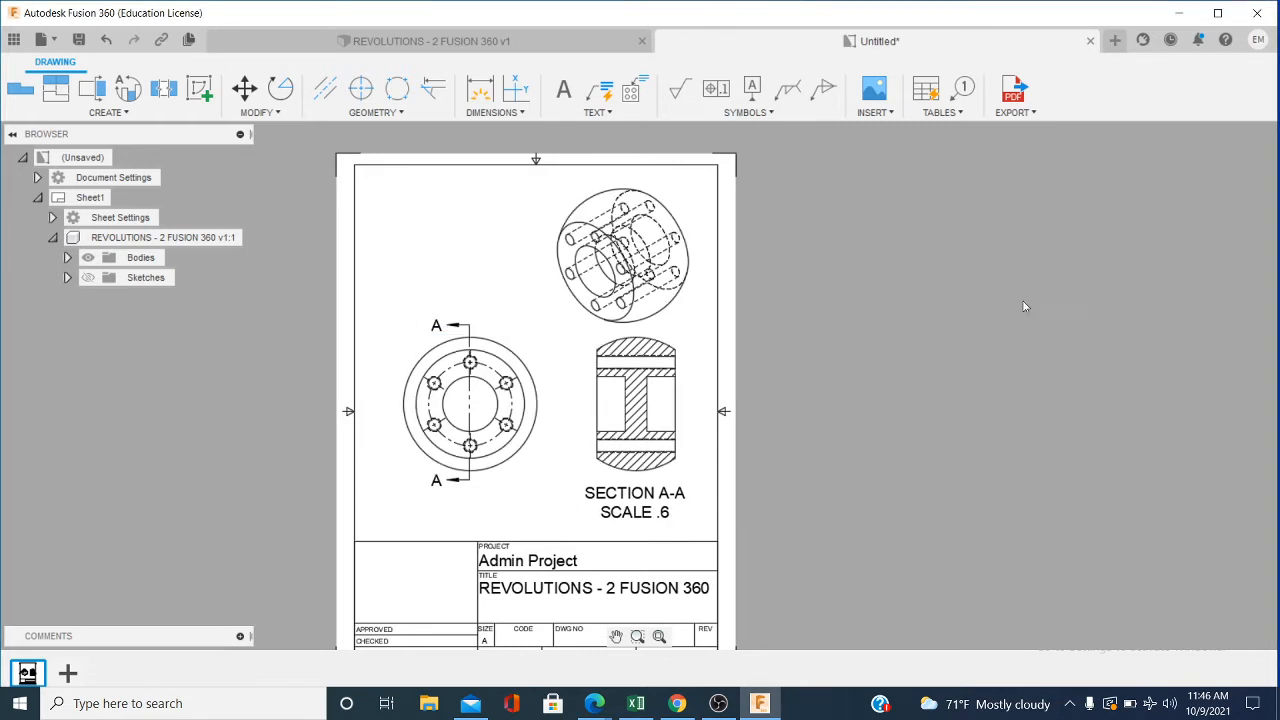
# Step: Move the isometric view slightly up and right, and change its style to Shaded
pyautogui.scroll(1, 555, 375)
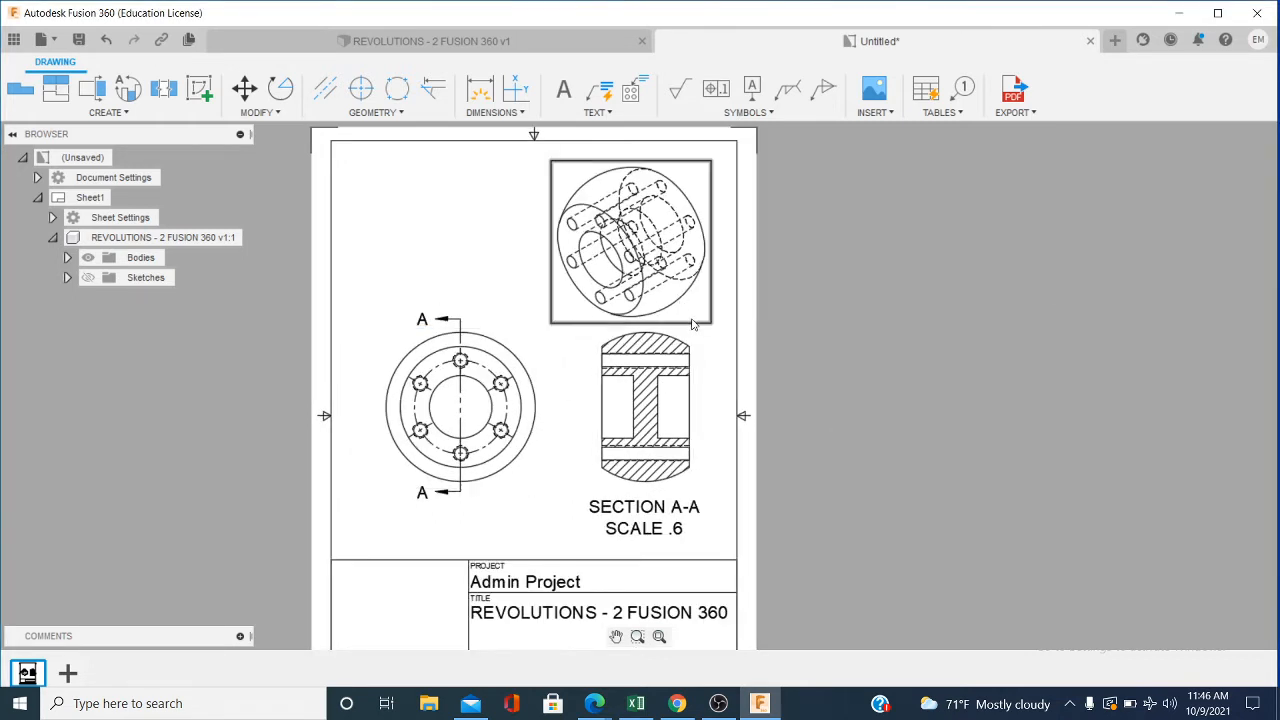
pyautogui.moveTo(692, 320); pyautogui.dragTo(702, 310)
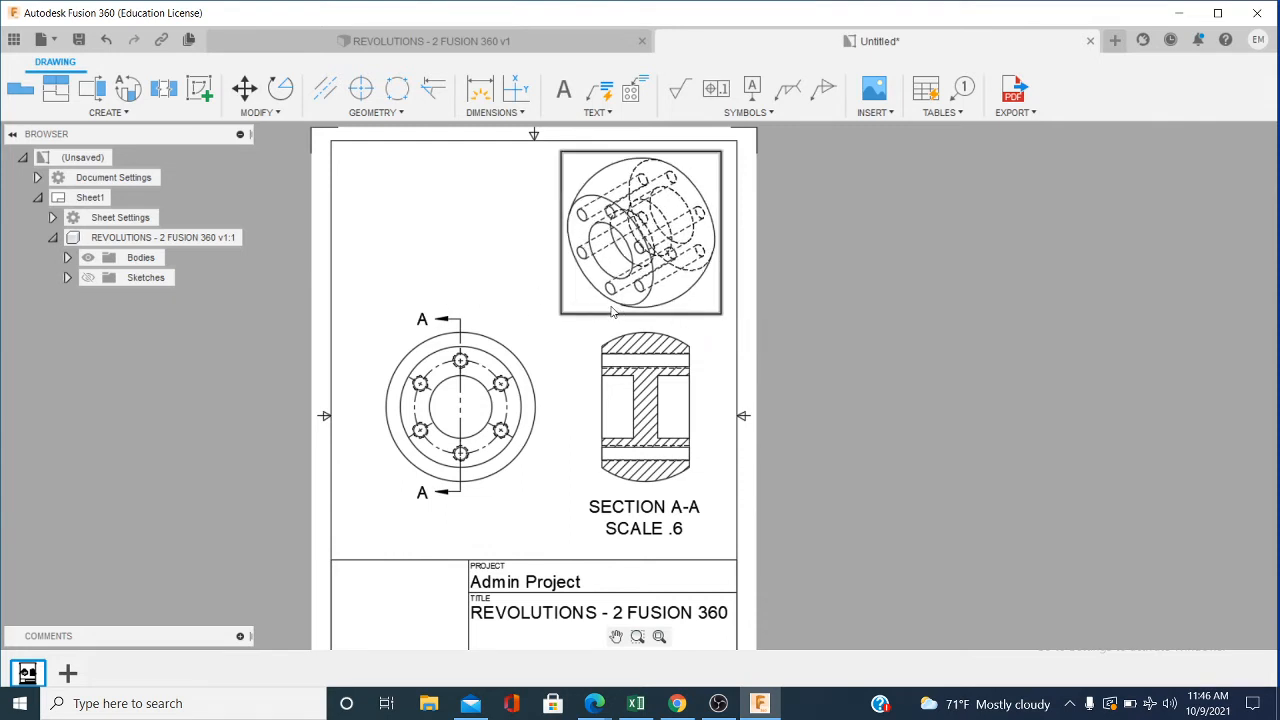
pyautogui.rightClick(670, 314)
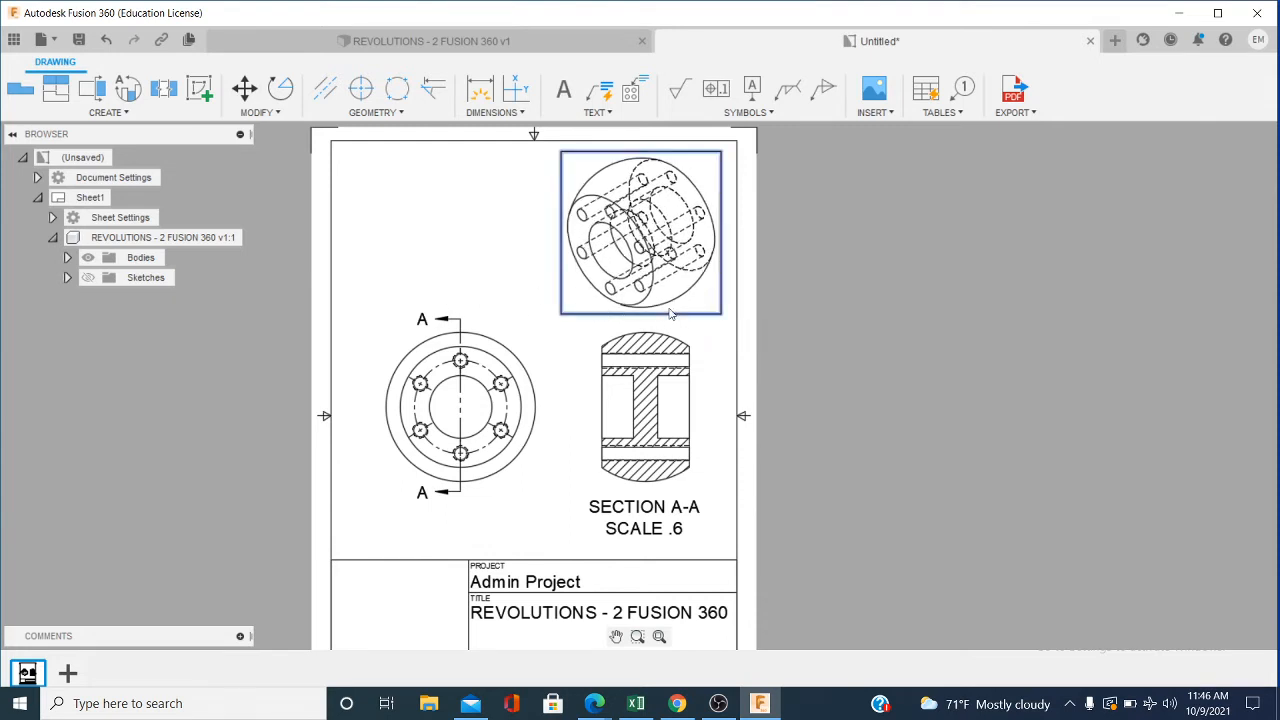
pyautogui.click(737, 292)
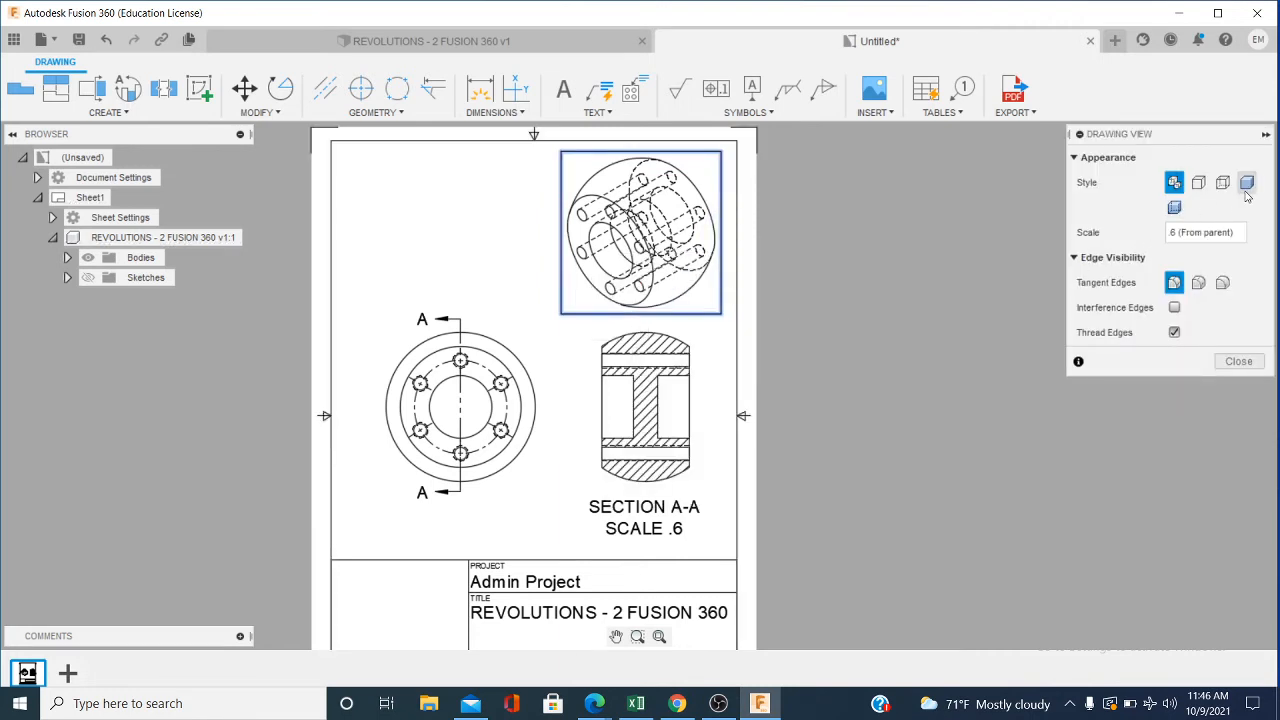
pyautogui.click(1246, 183)
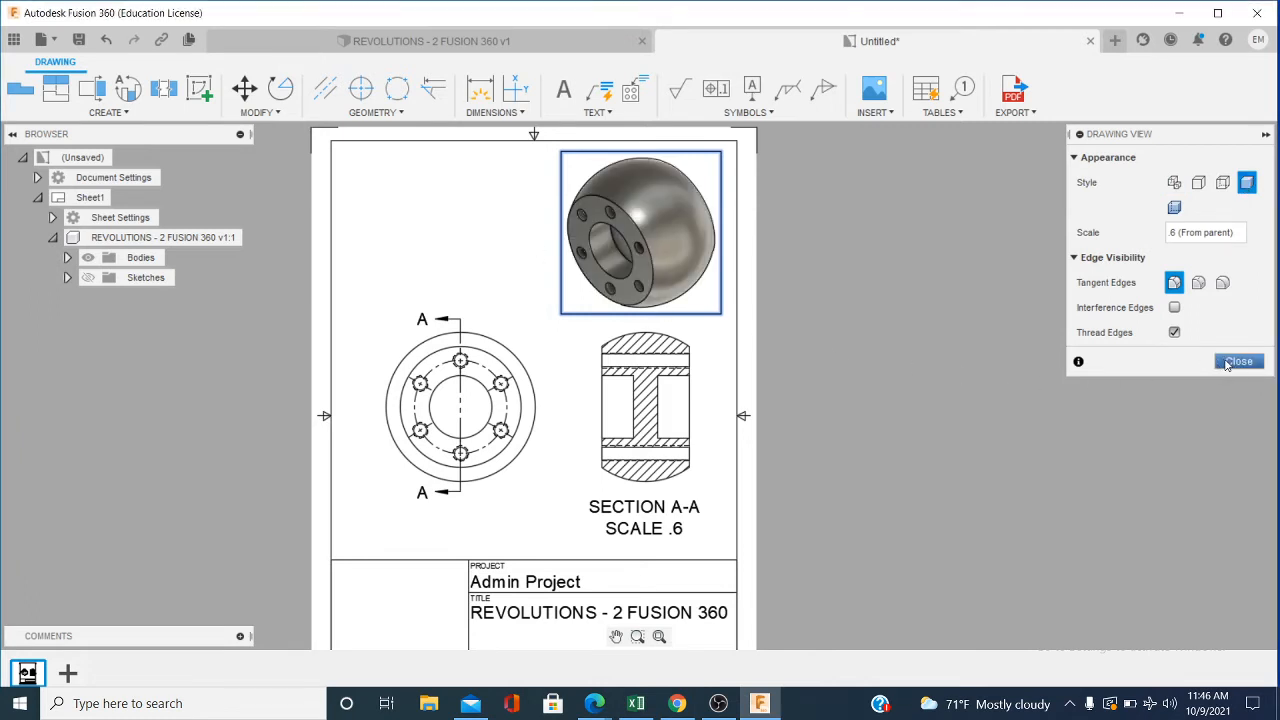
pyautogui.click(1229, 363)
# Step: Shift the circular front view slightly down and left, and the isometric view slightly up and right, to open space between views
pyautogui.click(501, 332)
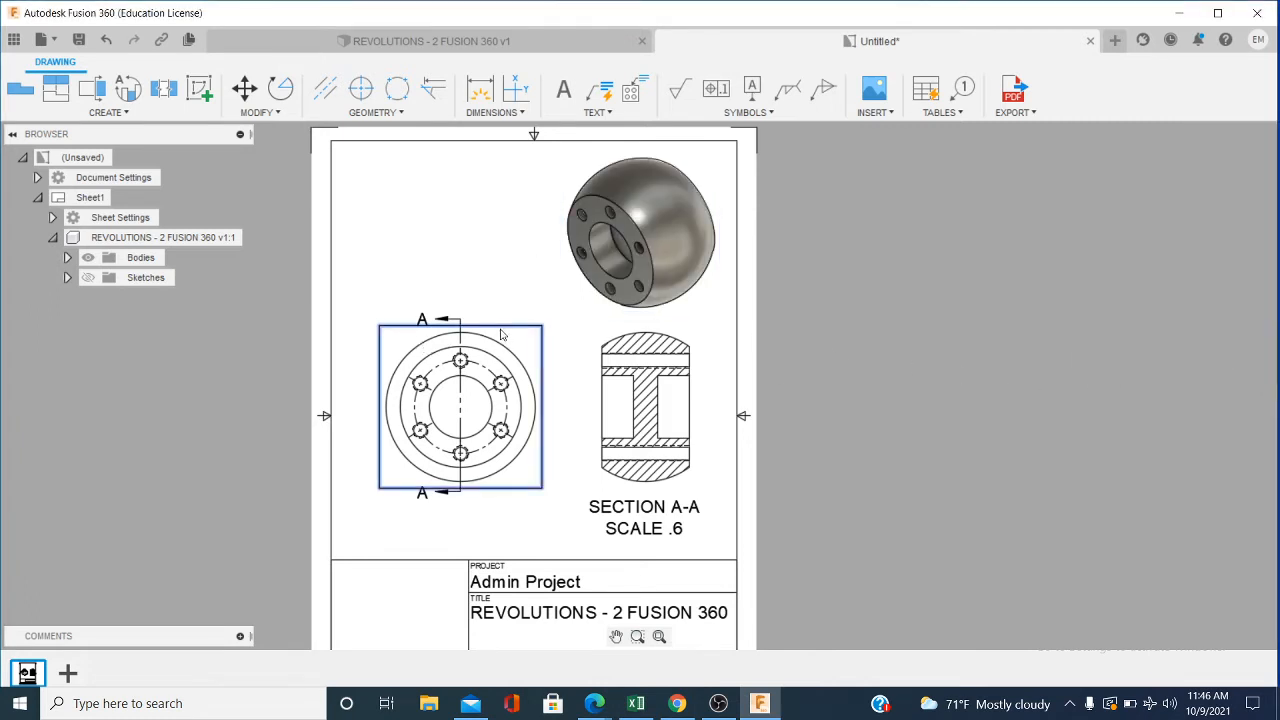
pyautogui.moveTo(501, 331); pyautogui.dragTo(493, 339)
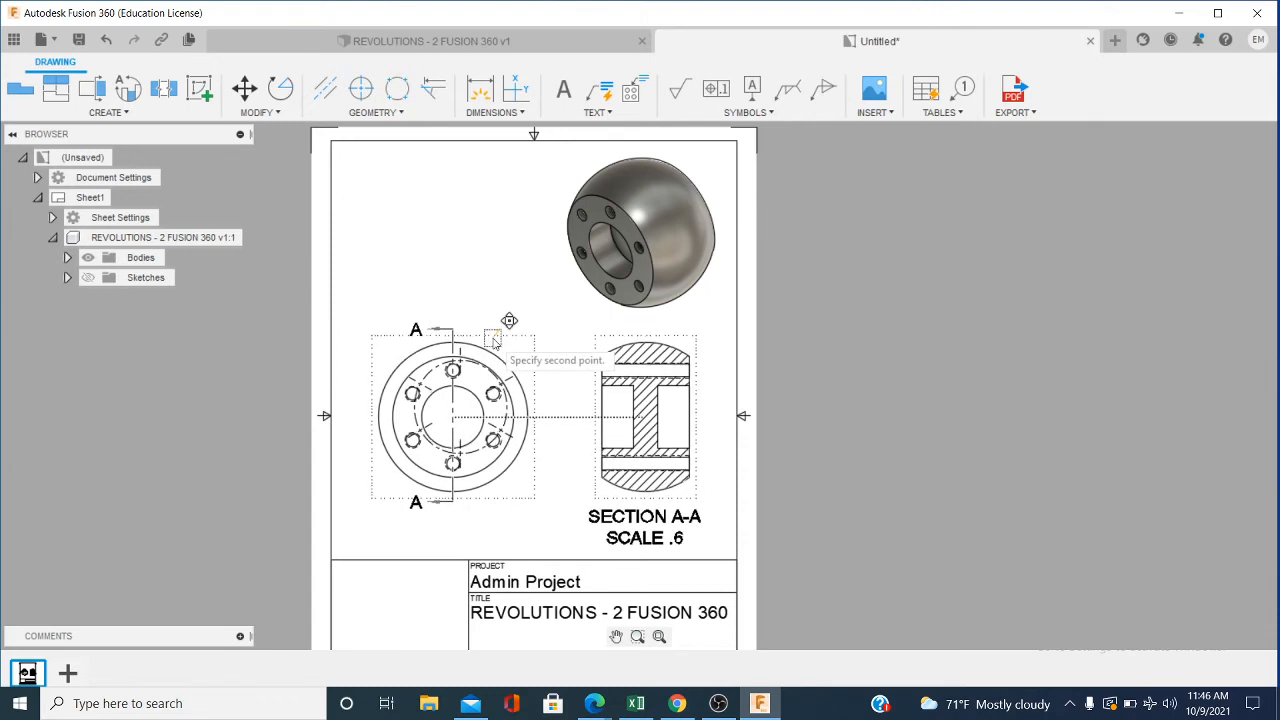
pyautogui.click(494, 340)
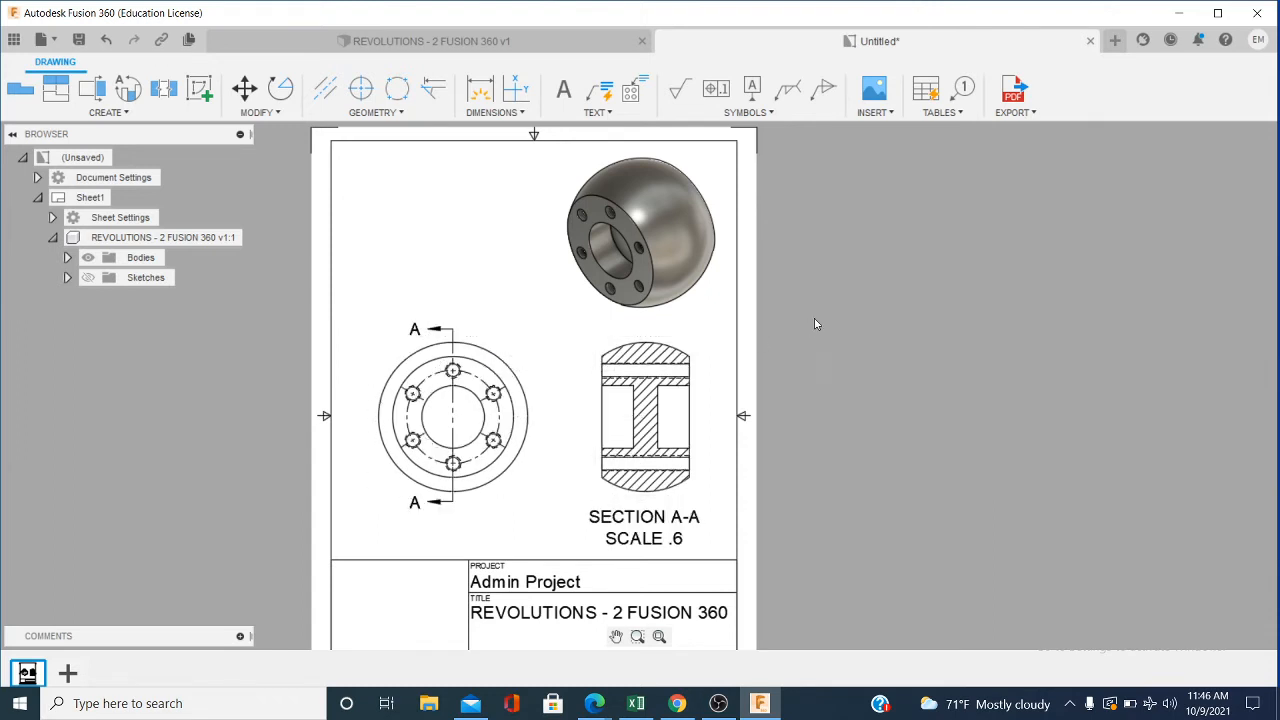
pyautogui.click(682, 321)
pyautogui.moveTo(684, 318); pyautogui.dragTo(690, 311)
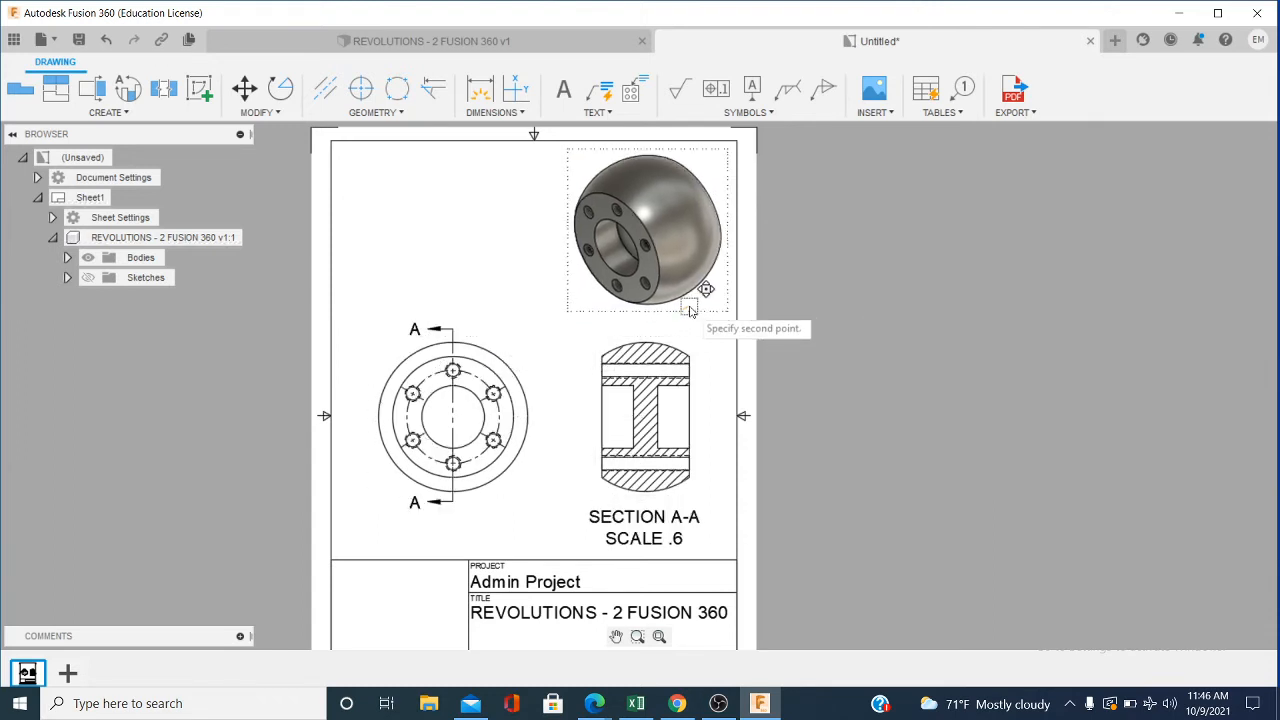
pyautogui.click(690, 311)
# Step: Dimension the diameter of the front view's outer circle, placing the text at its upper left outside the part
pyautogui.moveTo(443, 518); pyautogui.dragTo(480, 444, button='middle')
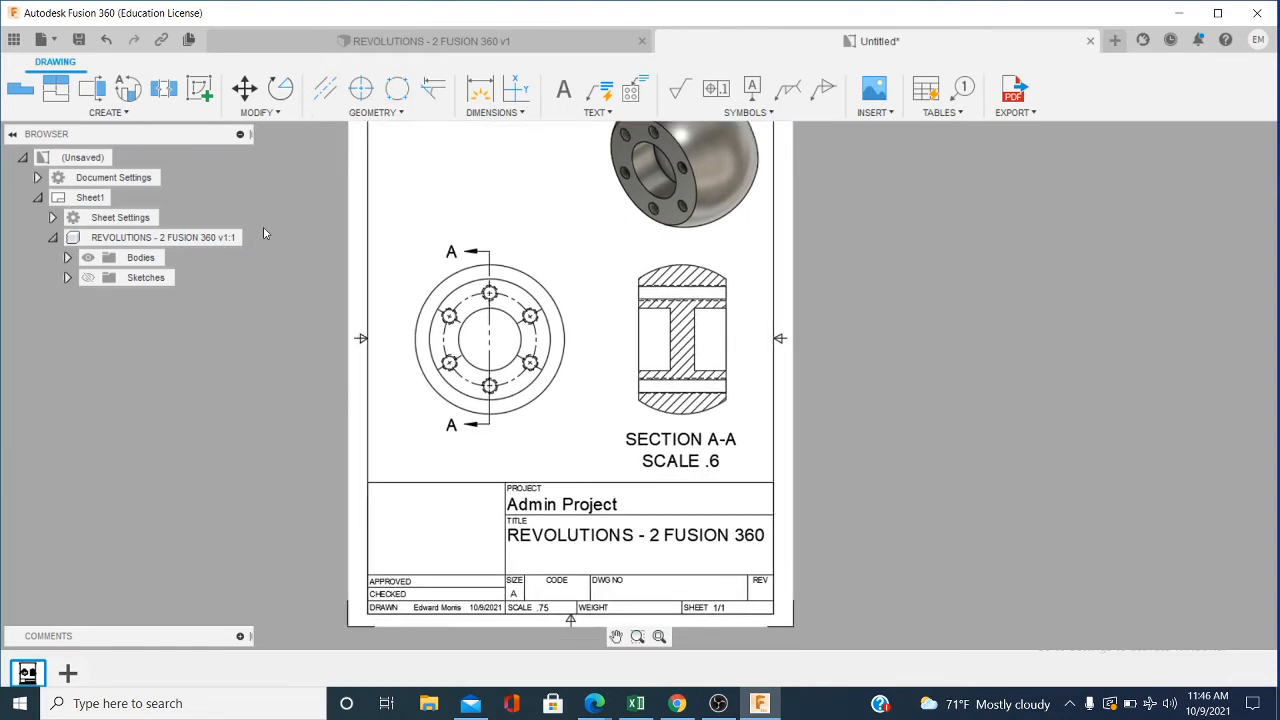
pyautogui.click(472, 98)
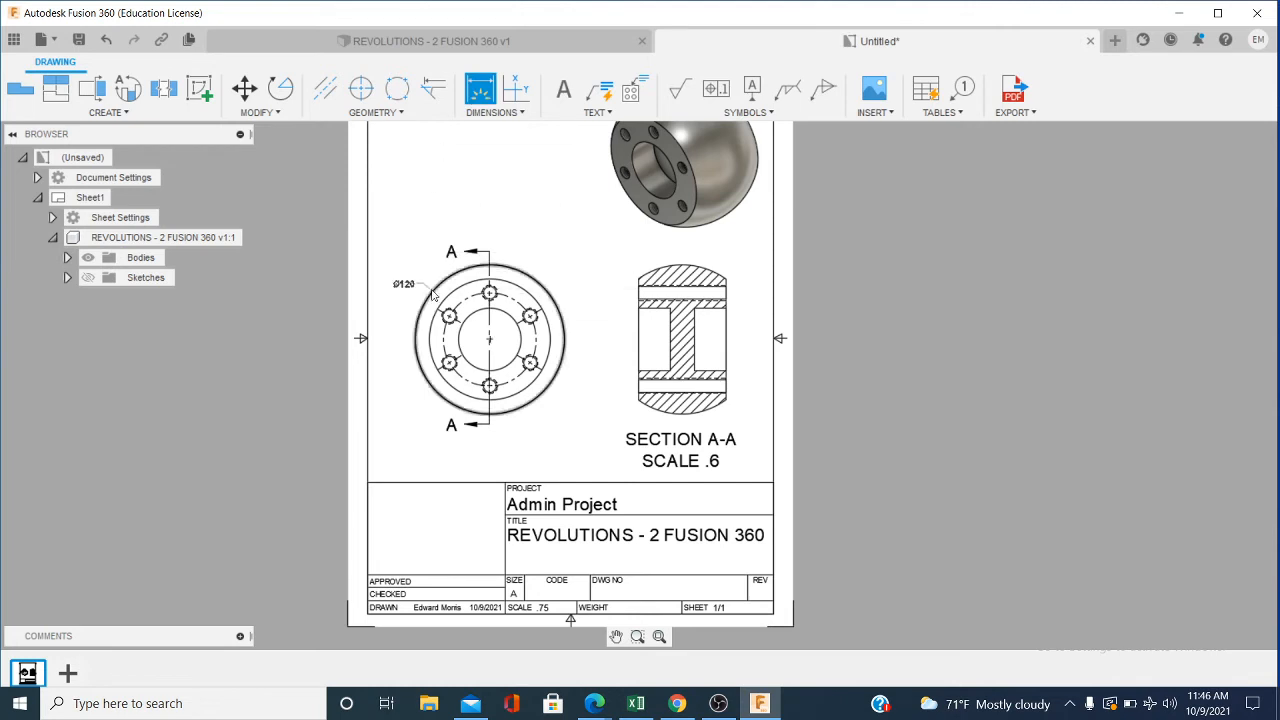
pyautogui.scroll(2, 432, 293)
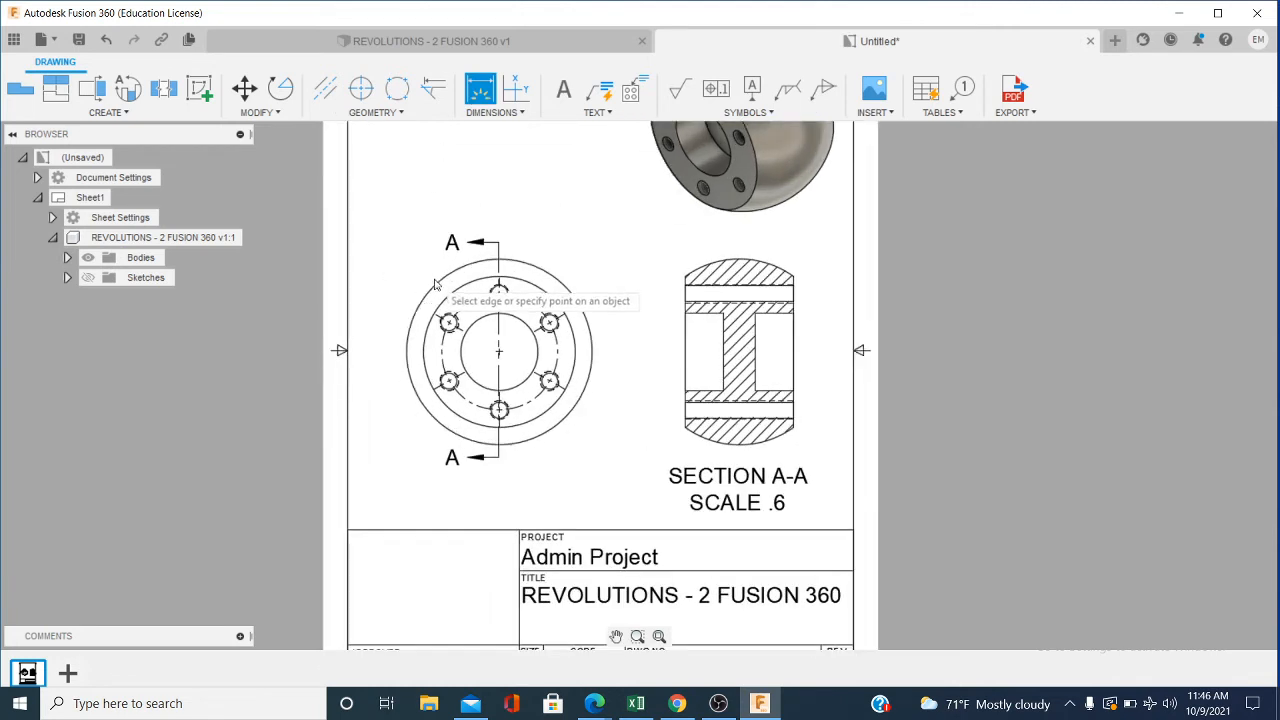
pyautogui.click(434, 284)
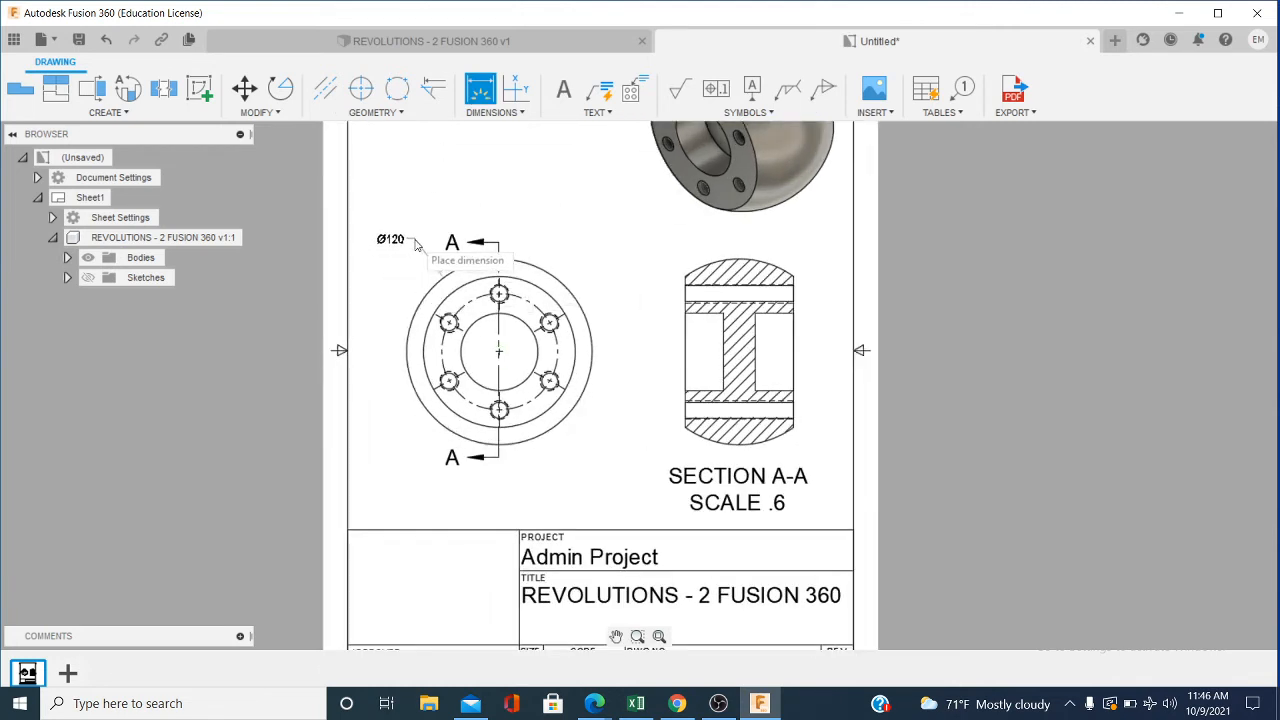
pyautogui.click(417, 245)
pyautogui.rightClick(485, 192)
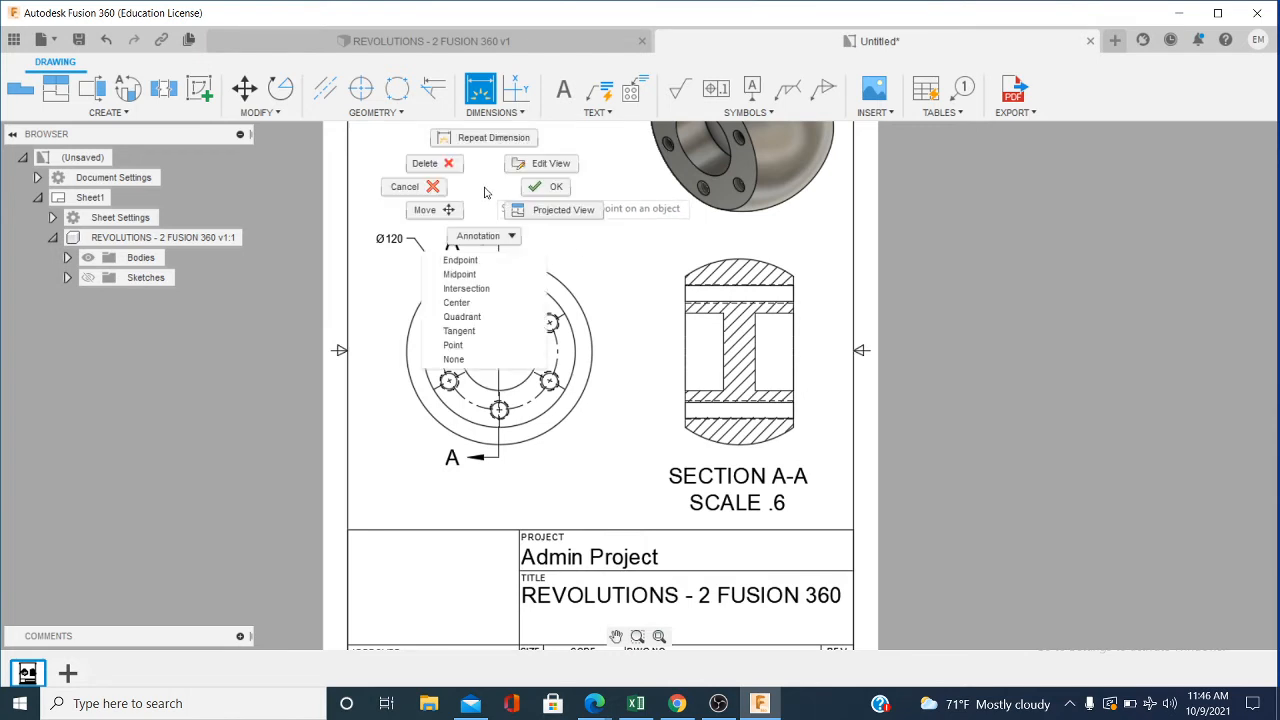
pyautogui.click(549, 196)
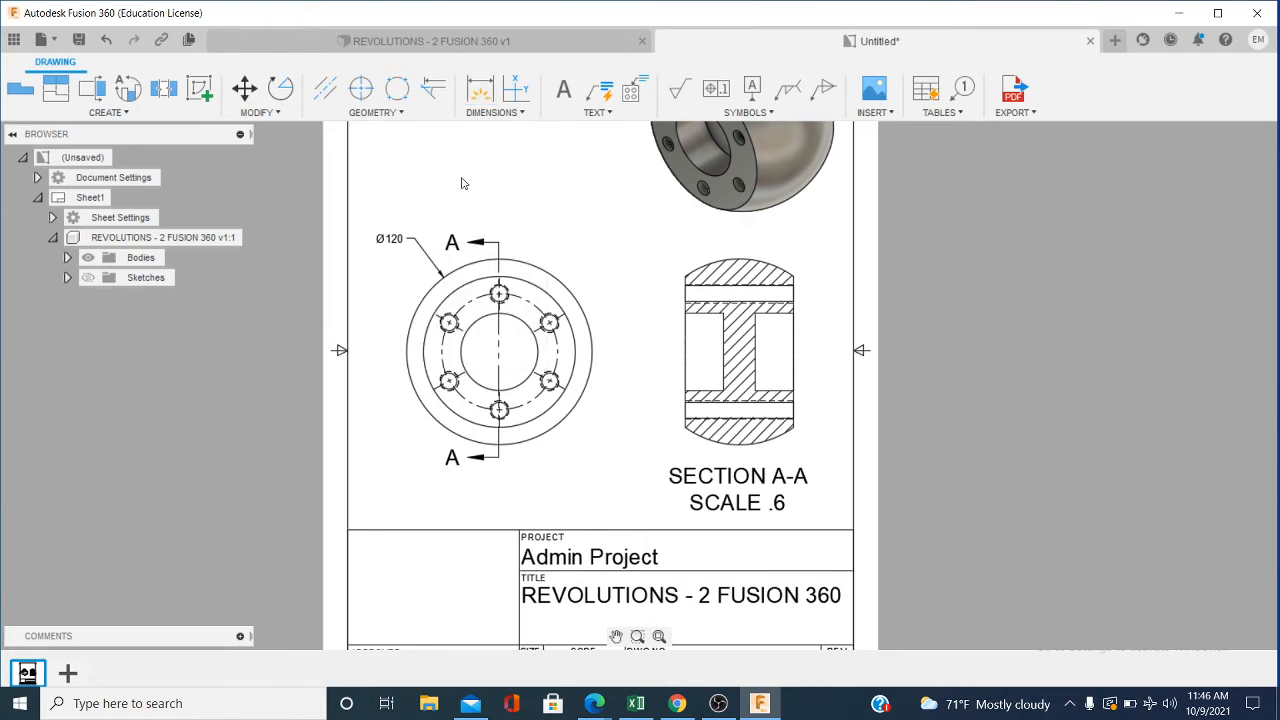
# Step: Add a Hole and Thread Note to the top tapped hole, placing it above and right of the front view
pyautogui.click(631, 91)
pyautogui.scroll(2, 510, 290)
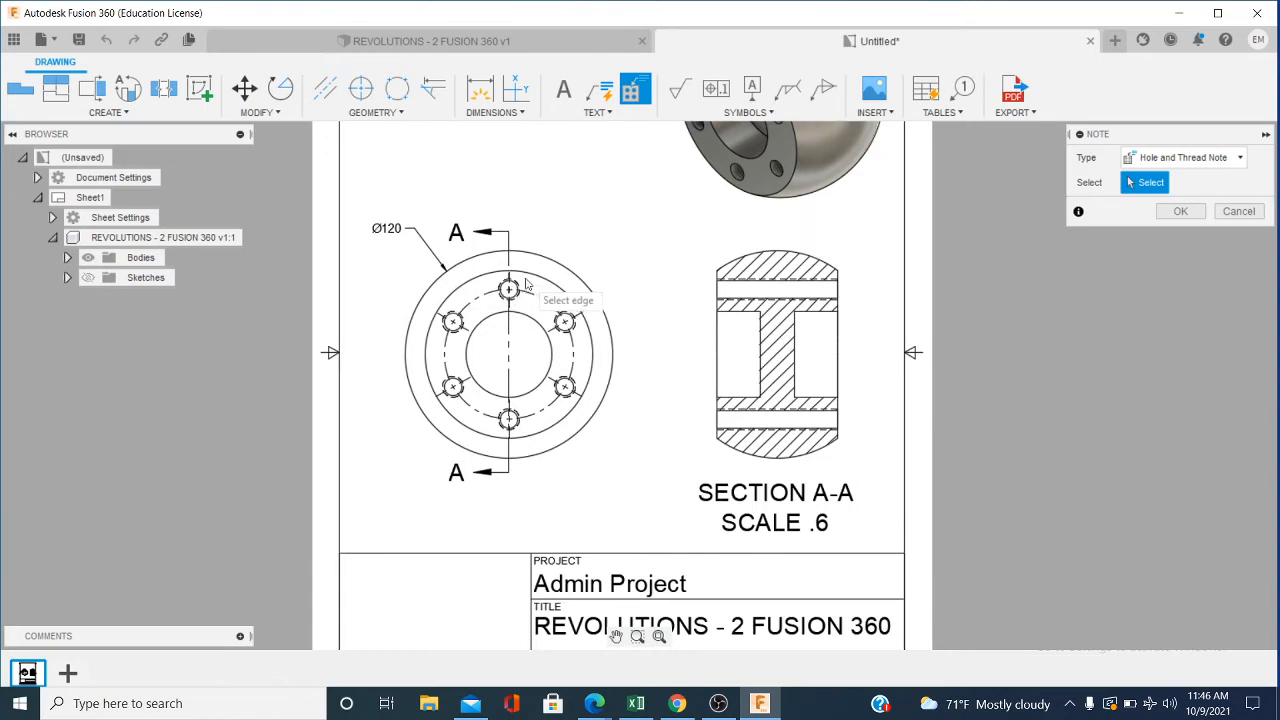
pyautogui.click(515, 288)
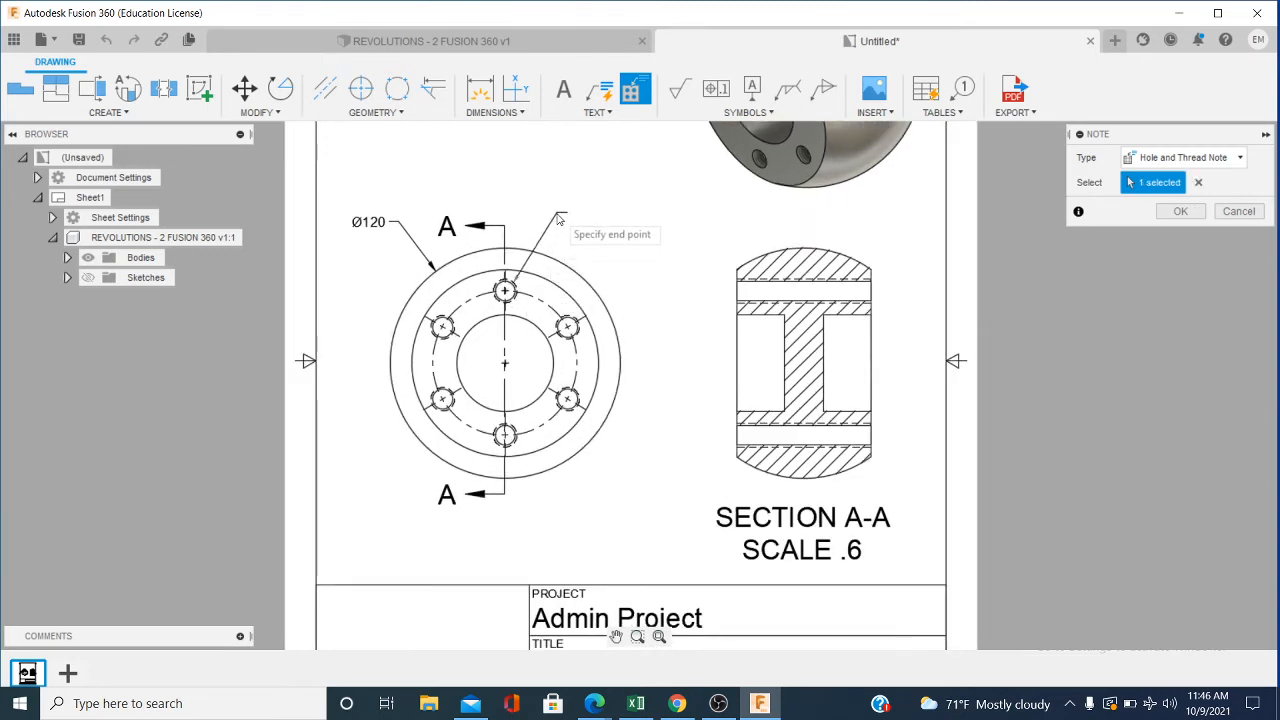
pyautogui.click(557, 219)
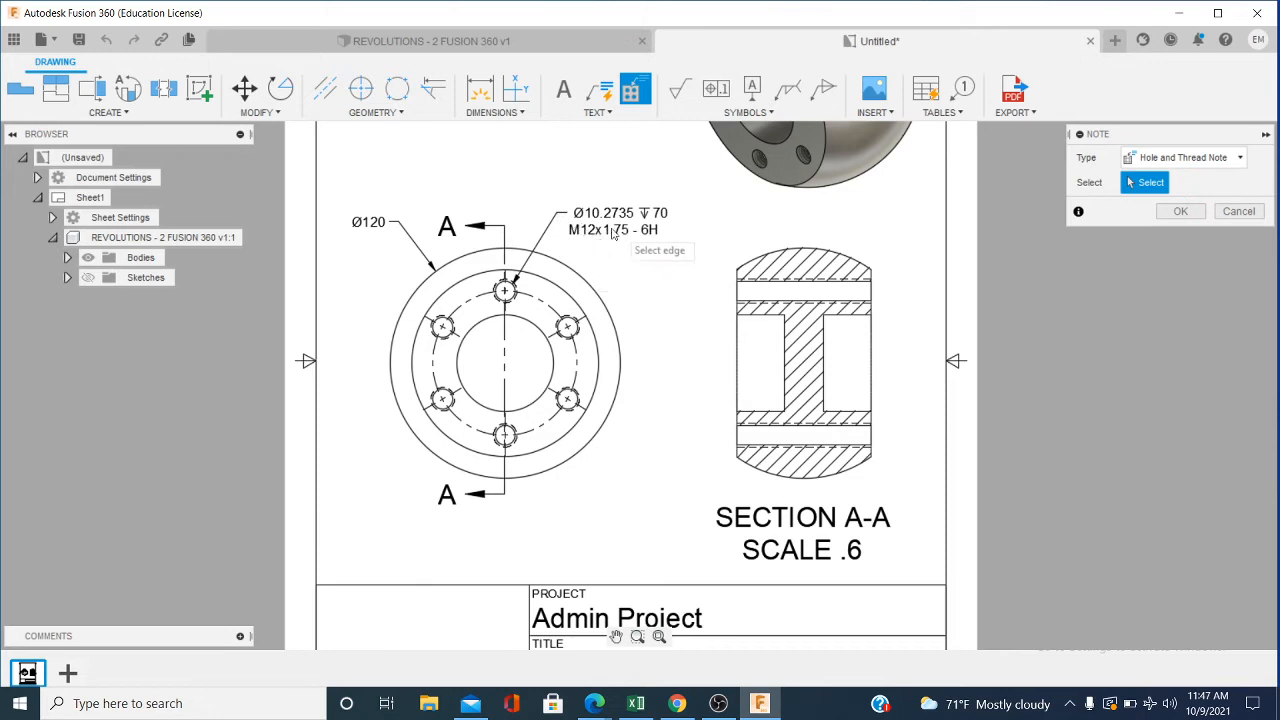
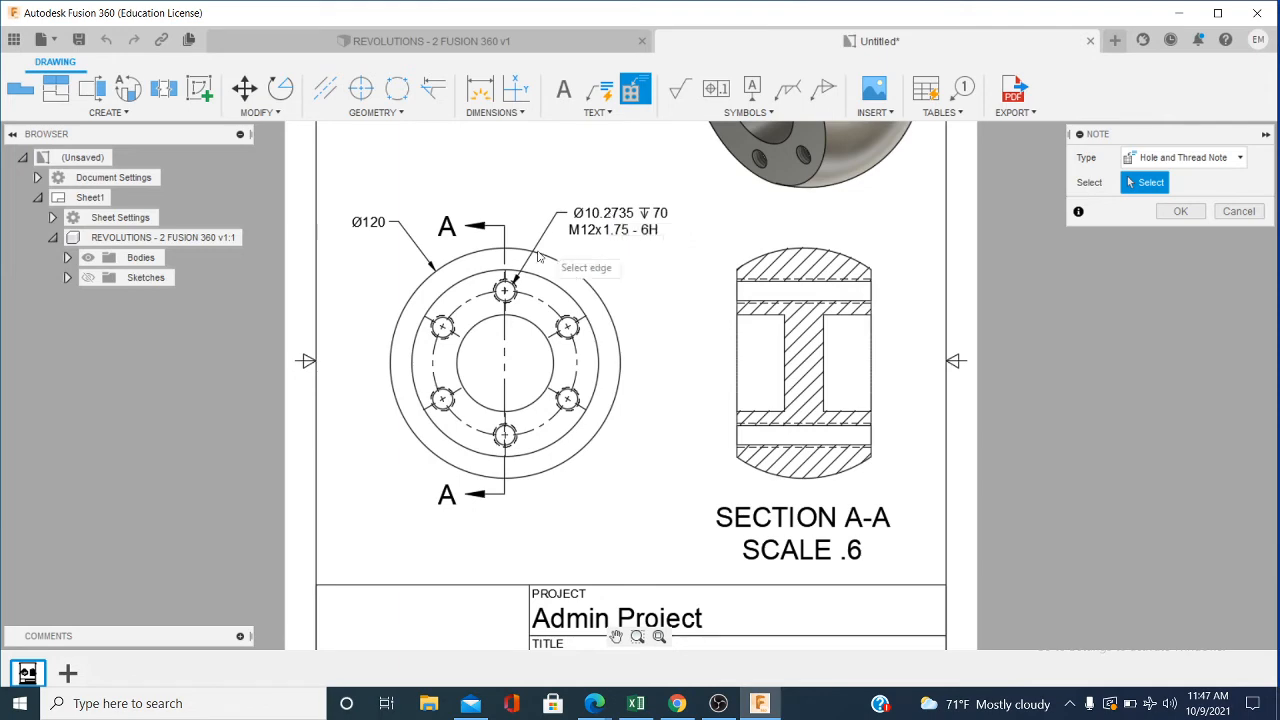
# Step: Add an angular dimension between the center marks of the two right-hand bolt holes, placed outside the front view's outline
pyautogui.scroll(5, 502, 283)
pyautogui.scroll(4, 502, 283)
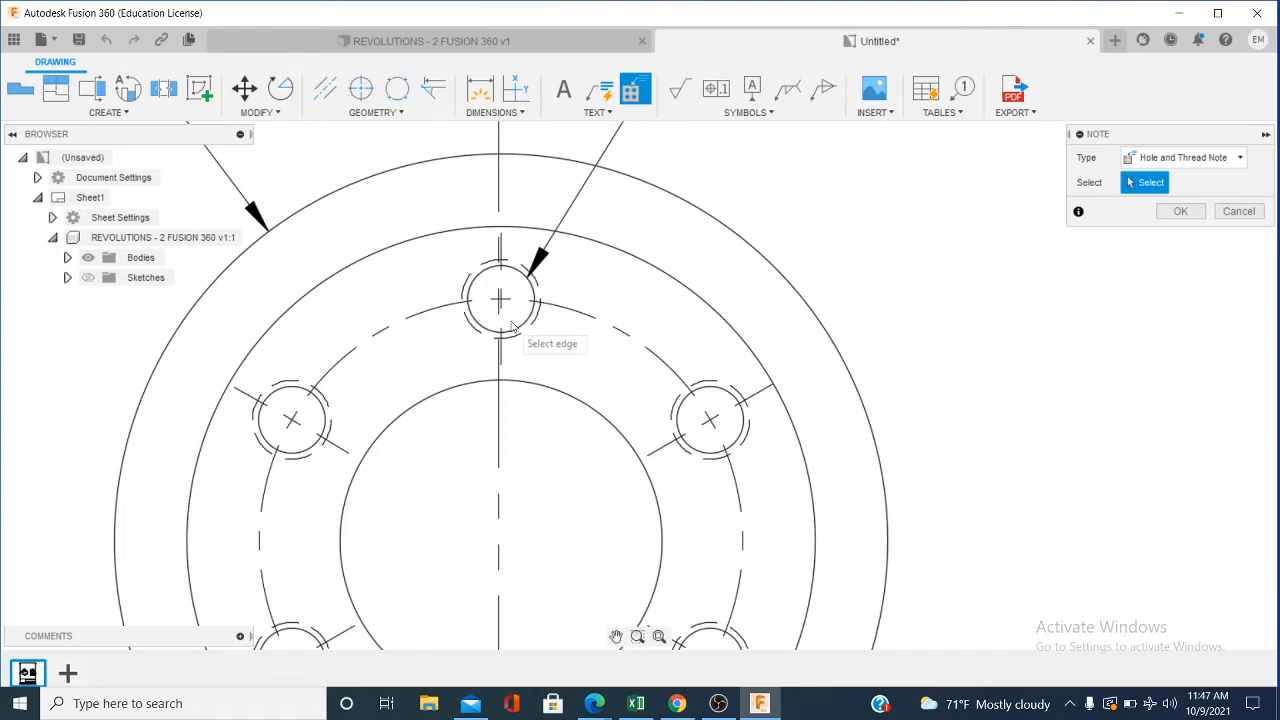
pyautogui.scroll(-5, 521, 328)
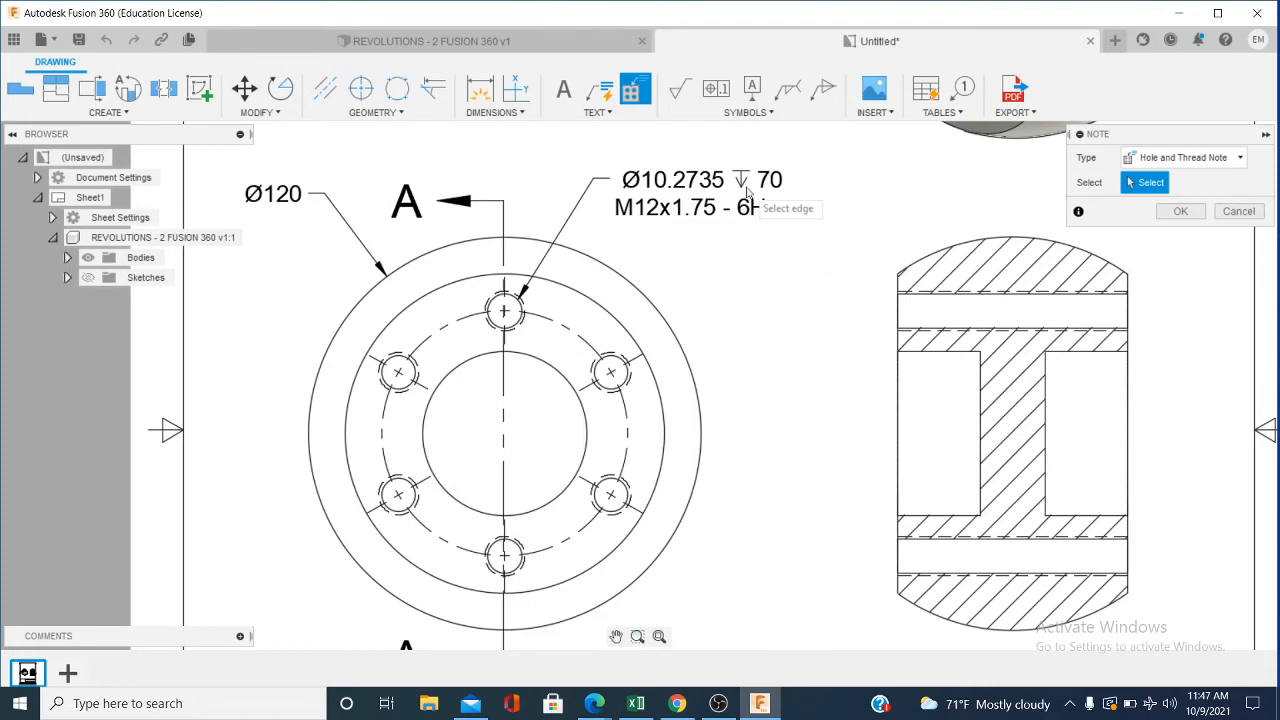
pyautogui.scroll(-1, 686, 325)
pyautogui.moveTo(690, 334); pyautogui.dragTo(609, 335, button='middle')
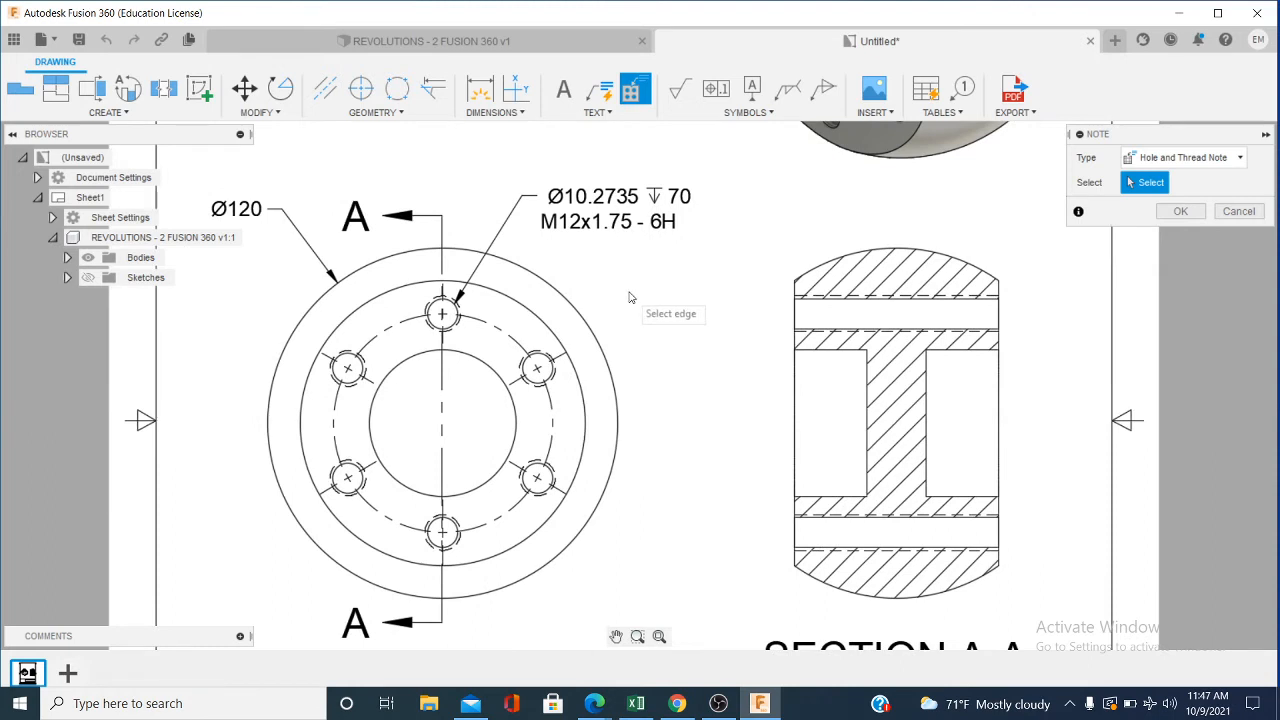
pyautogui.scroll(-1, 629, 297)
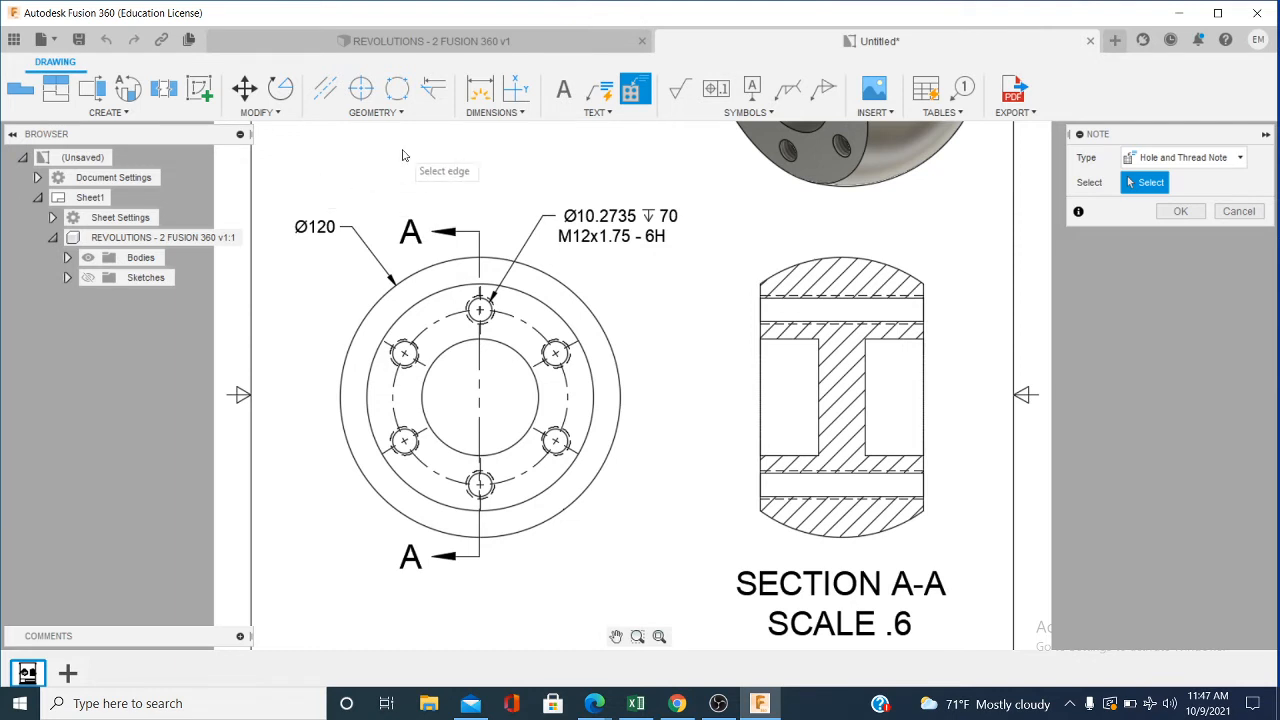
pyautogui.click(523, 114)
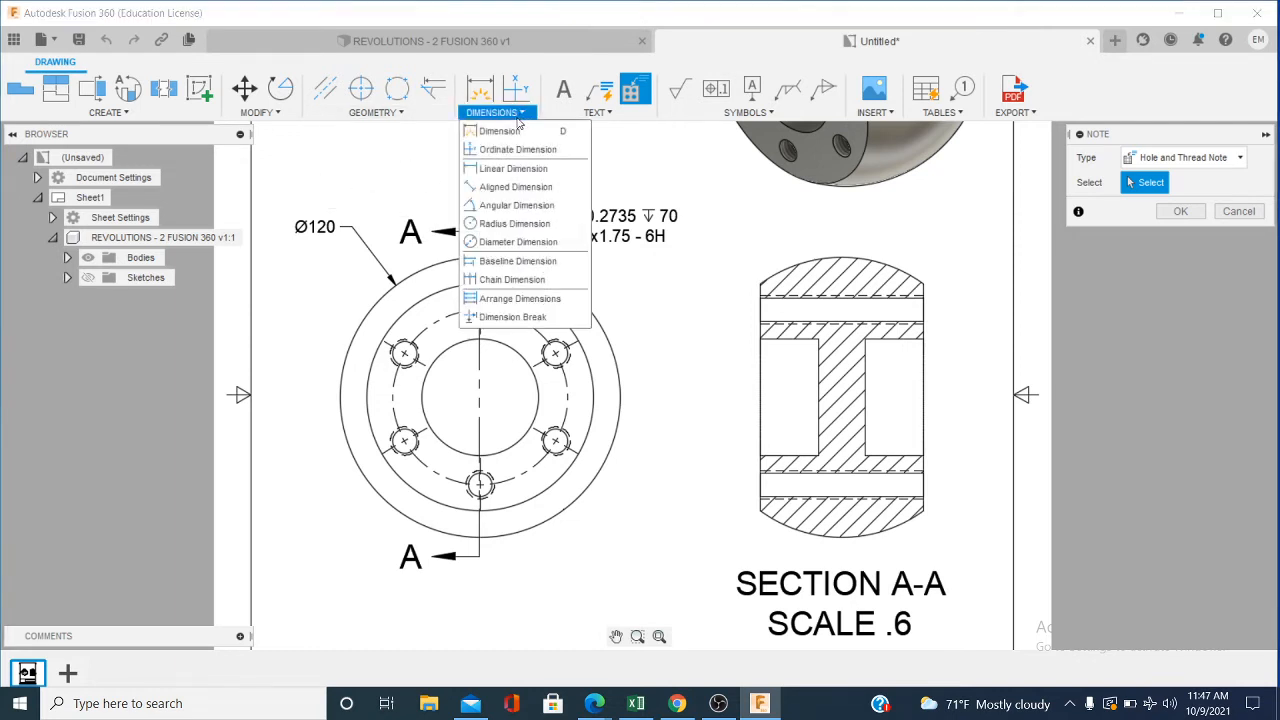
pyautogui.click(516, 205)
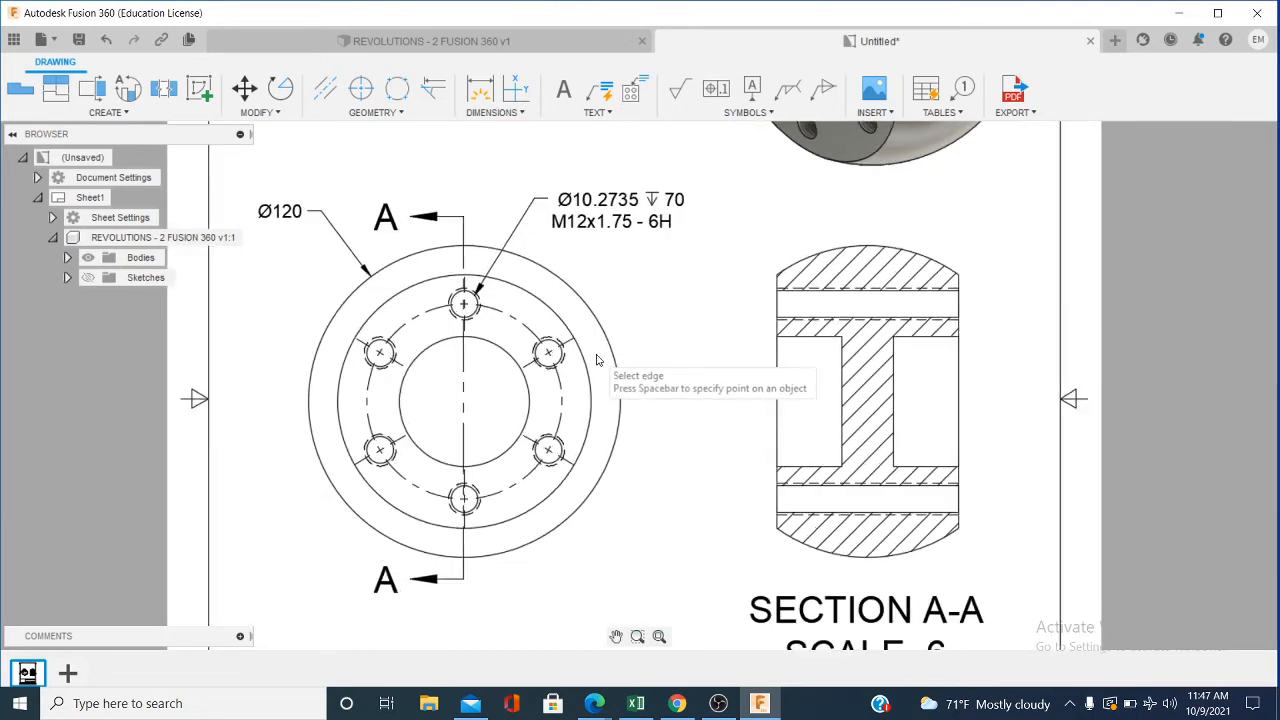
pyautogui.click(586, 366)
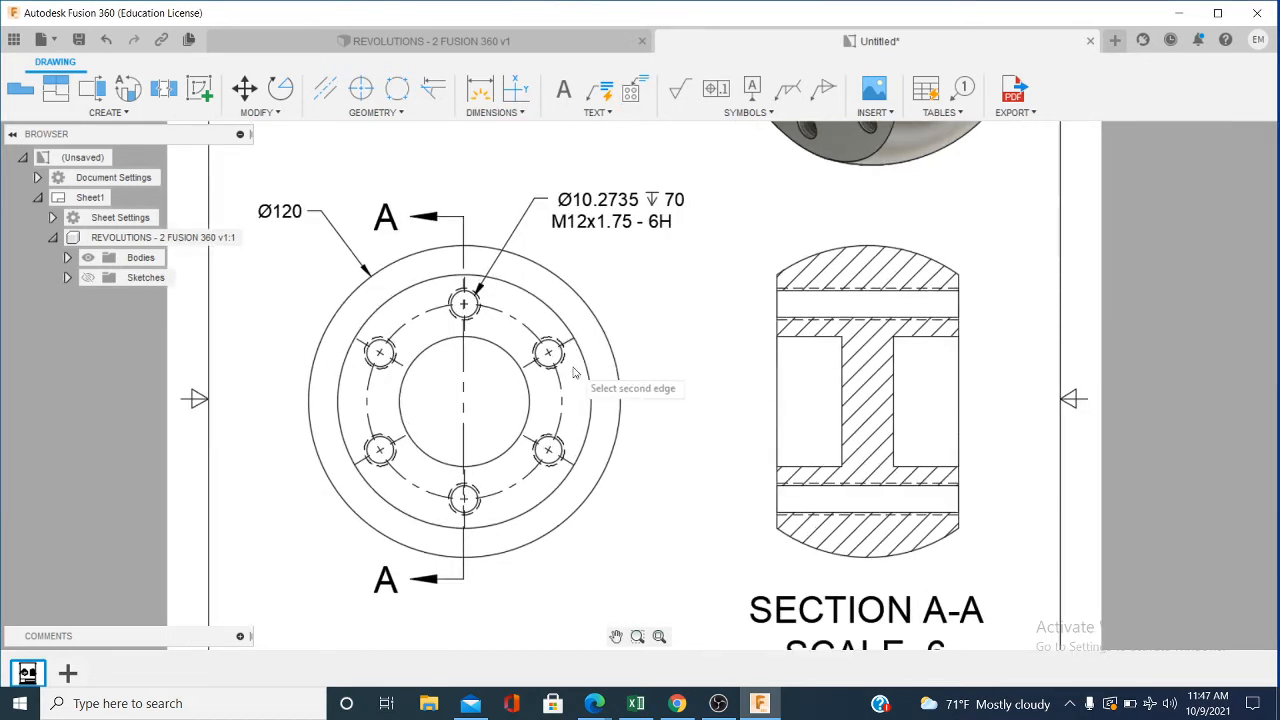
pyautogui.click(558, 458)
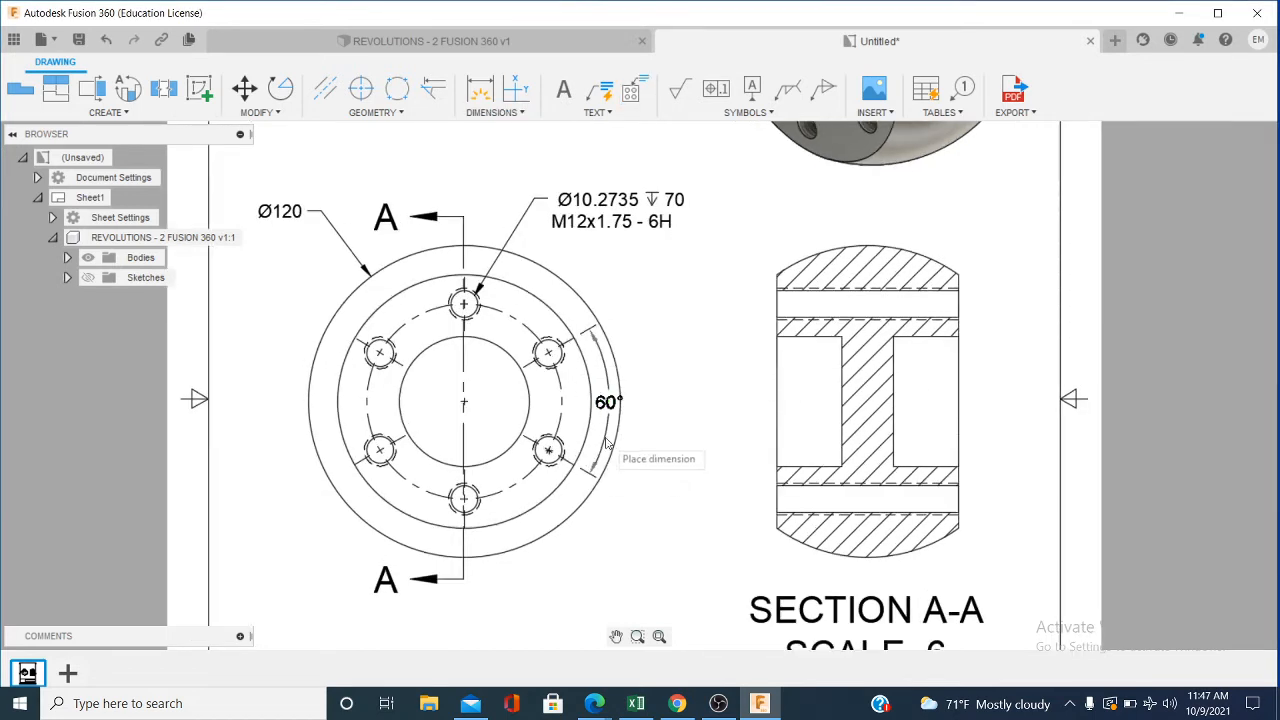
pyautogui.click(674, 422)
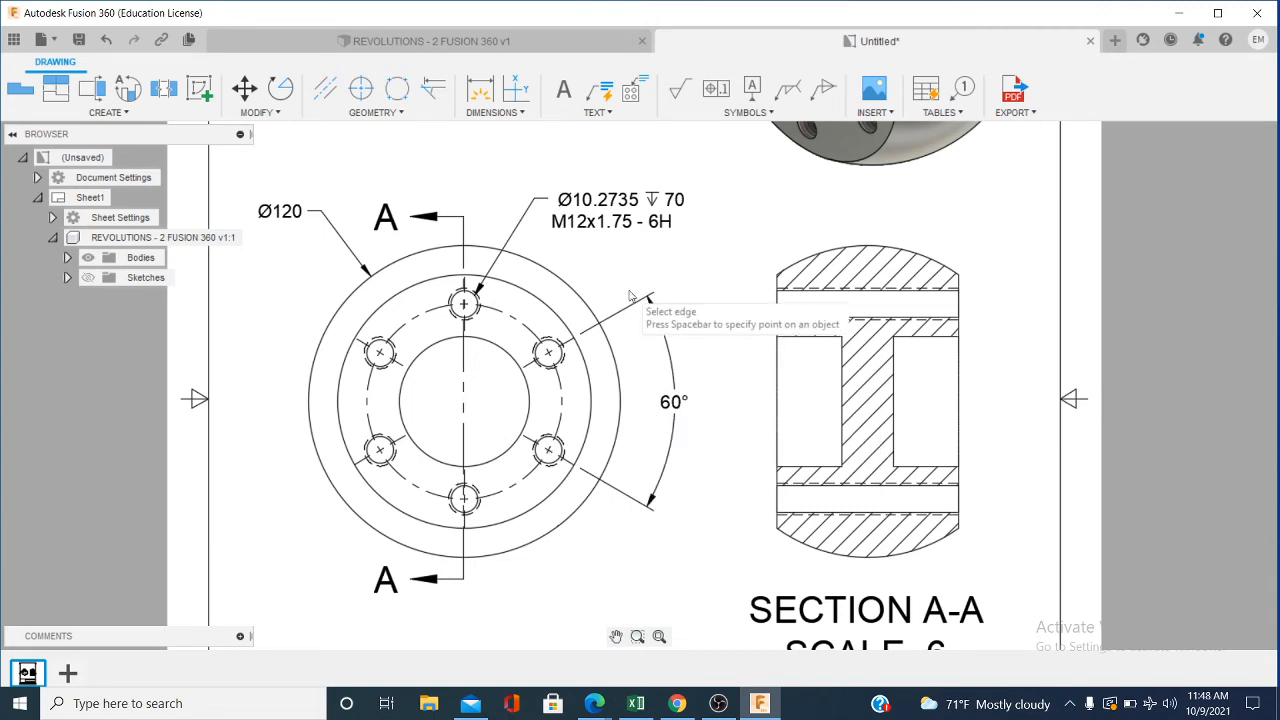
pyautogui.rightClick(688, 277)
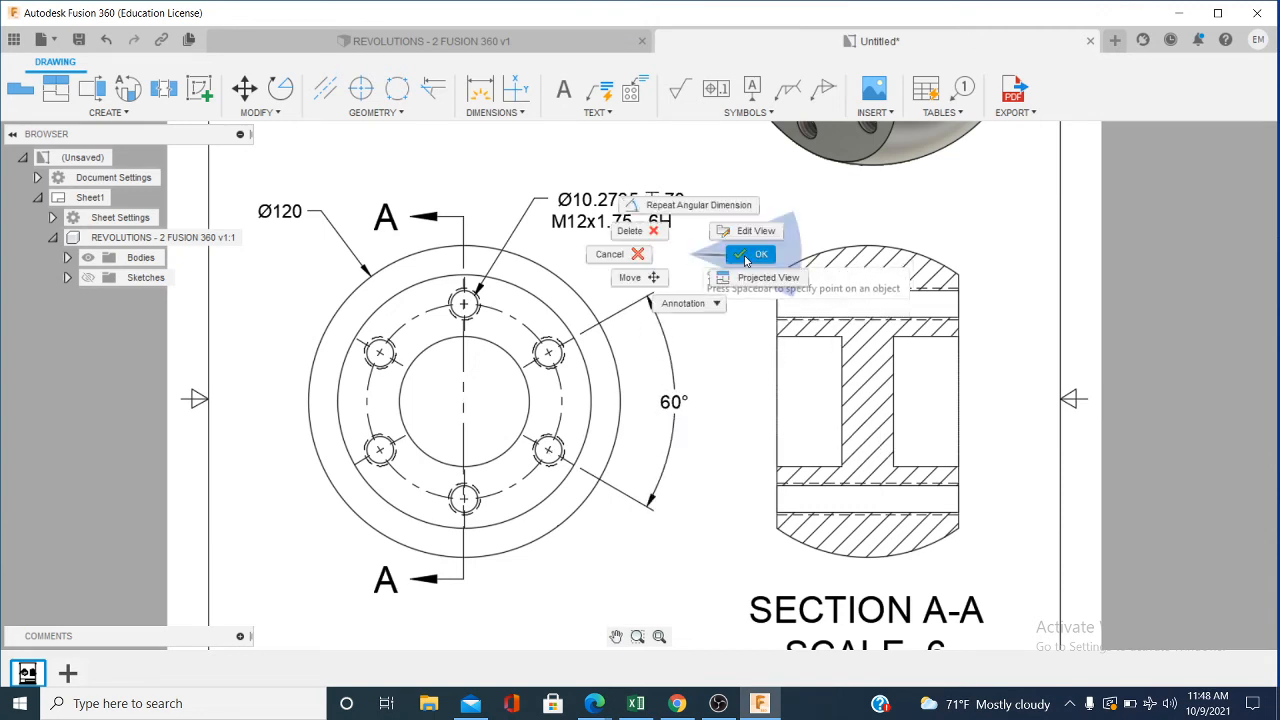
pyautogui.click(770, 253)
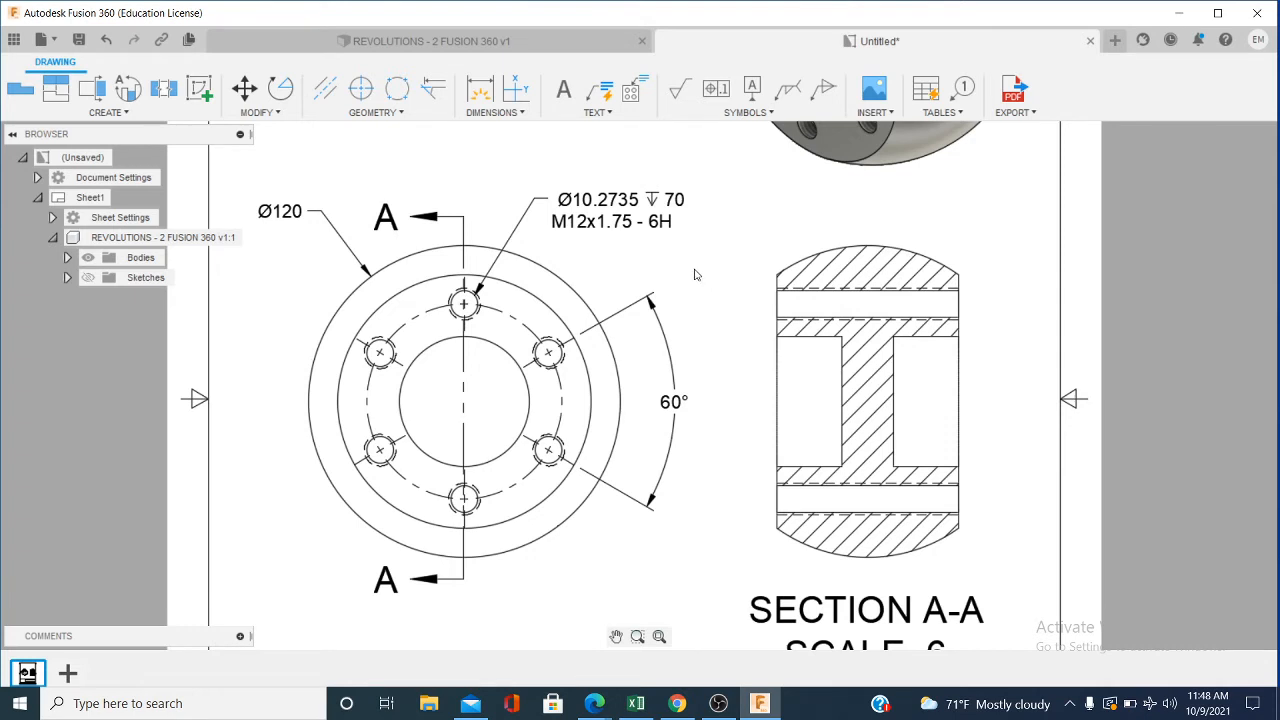
# Step: Dimension the bolt circle's diameter at the lower left of the front view, and nudge the view slightly downward
pyautogui.scroll(-1, 451, 371)
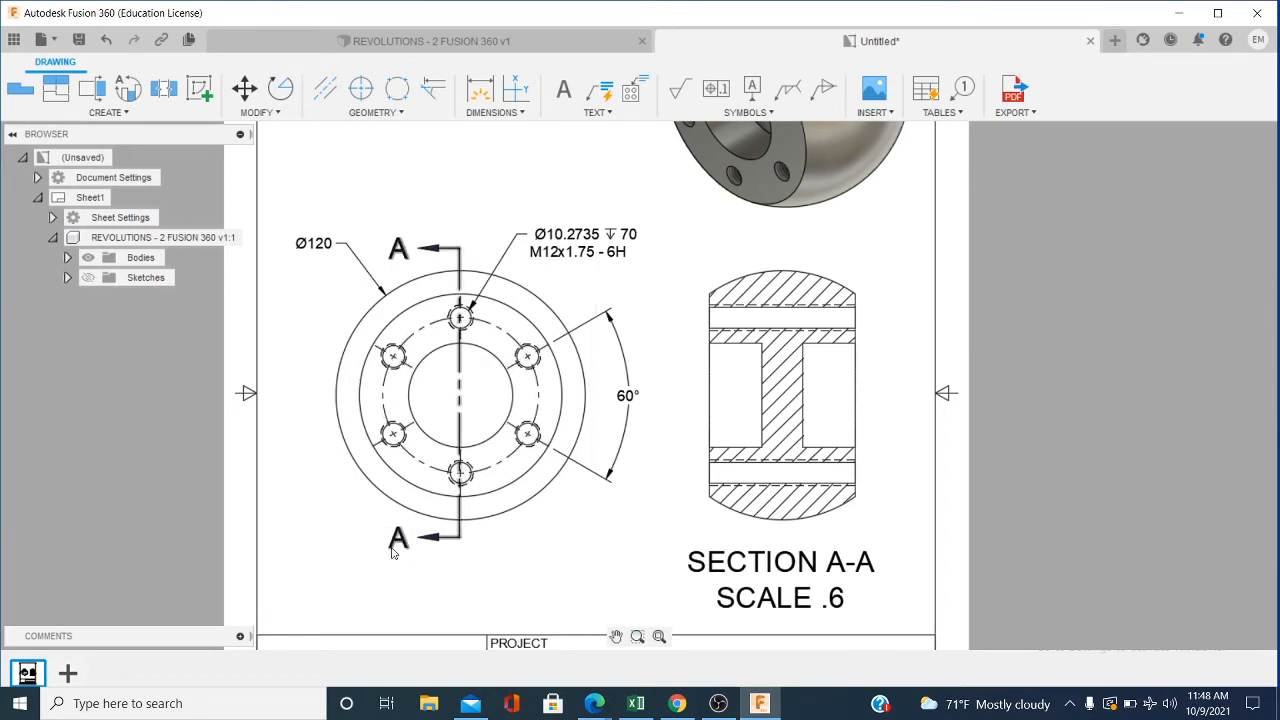
pyautogui.click(480, 88)
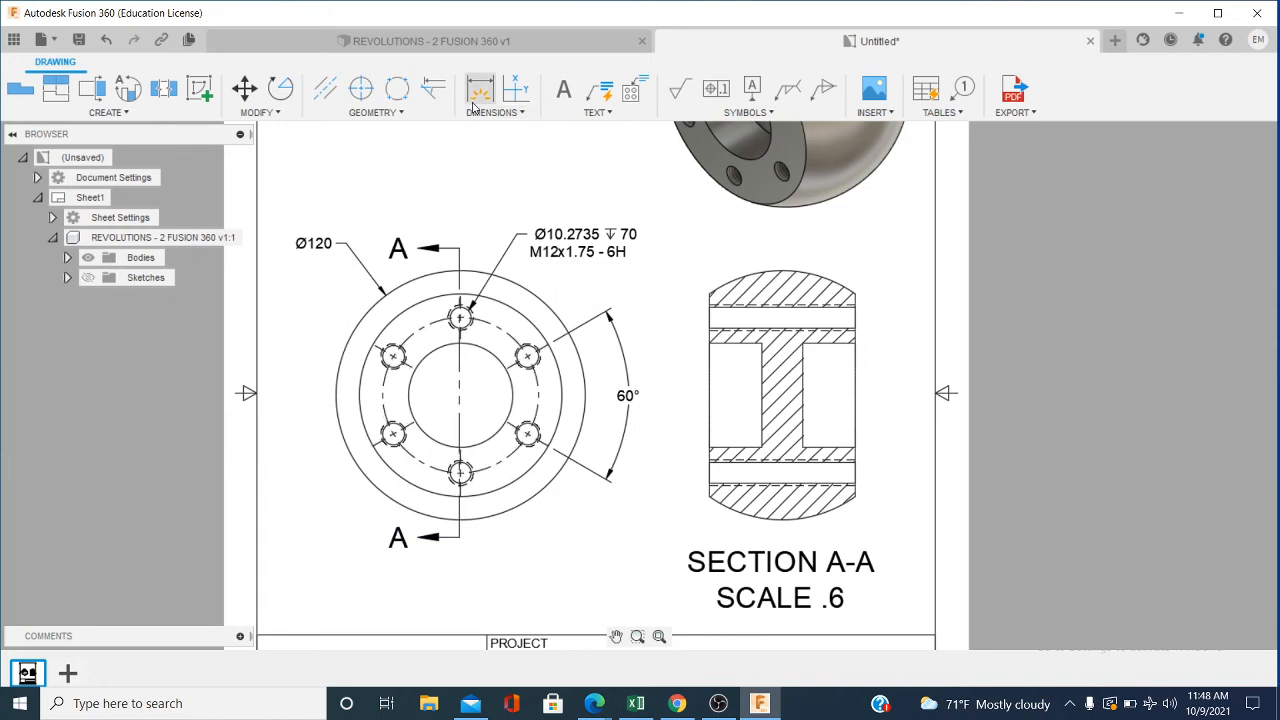
pyautogui.click(403, 452)
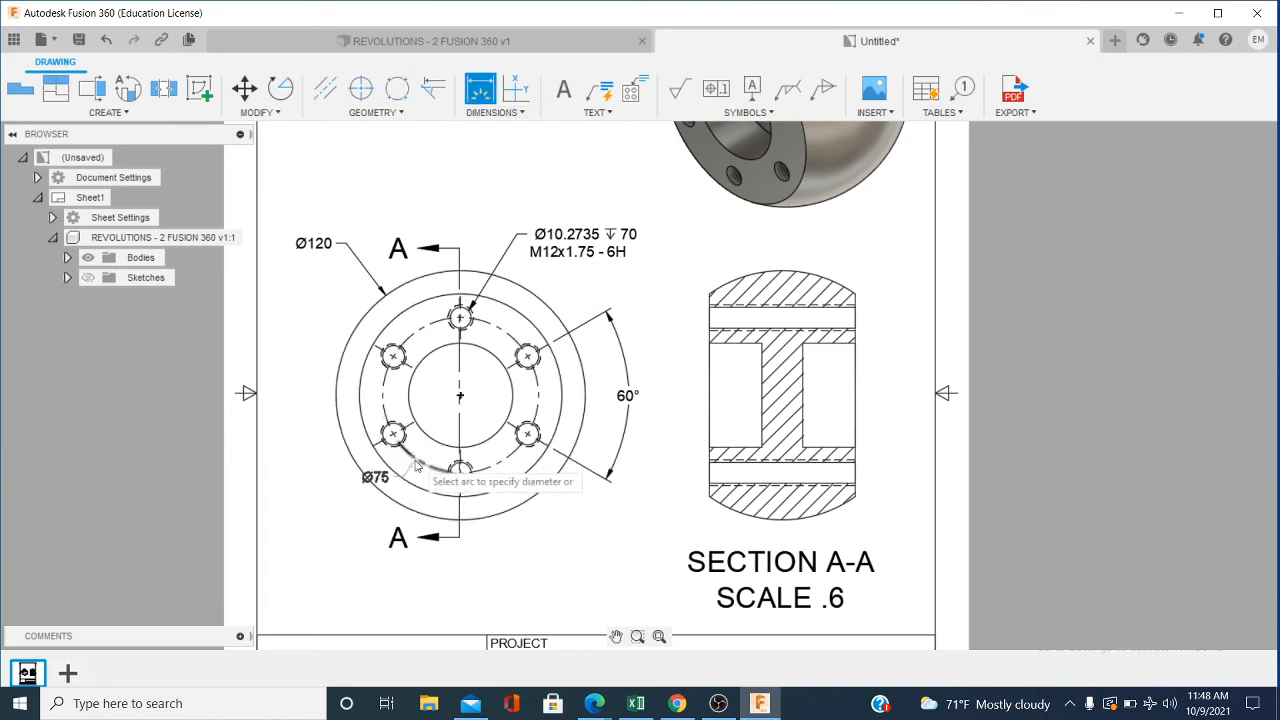
pyautogui.click(358, 522)
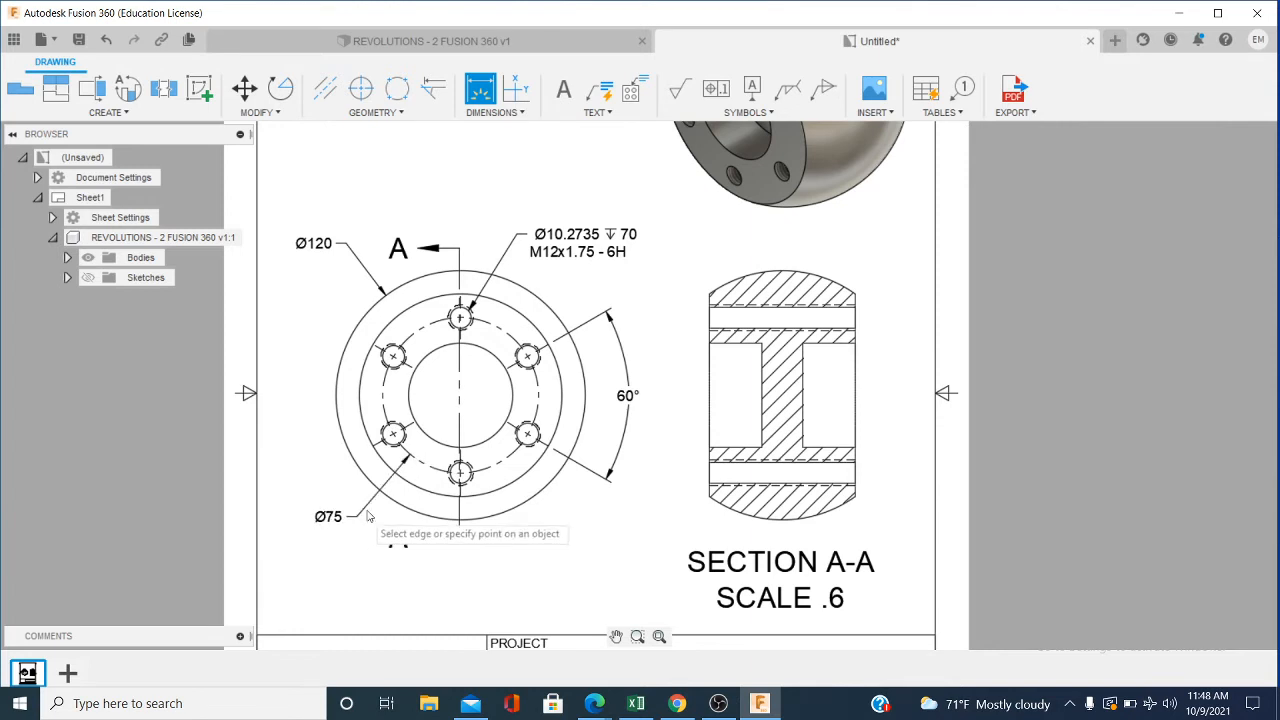
pyautogui.scroll(-2, 507, 561)
pyautogui.moveTo(507, 561); pyautogui.dragTo(471, 509, button='middle')
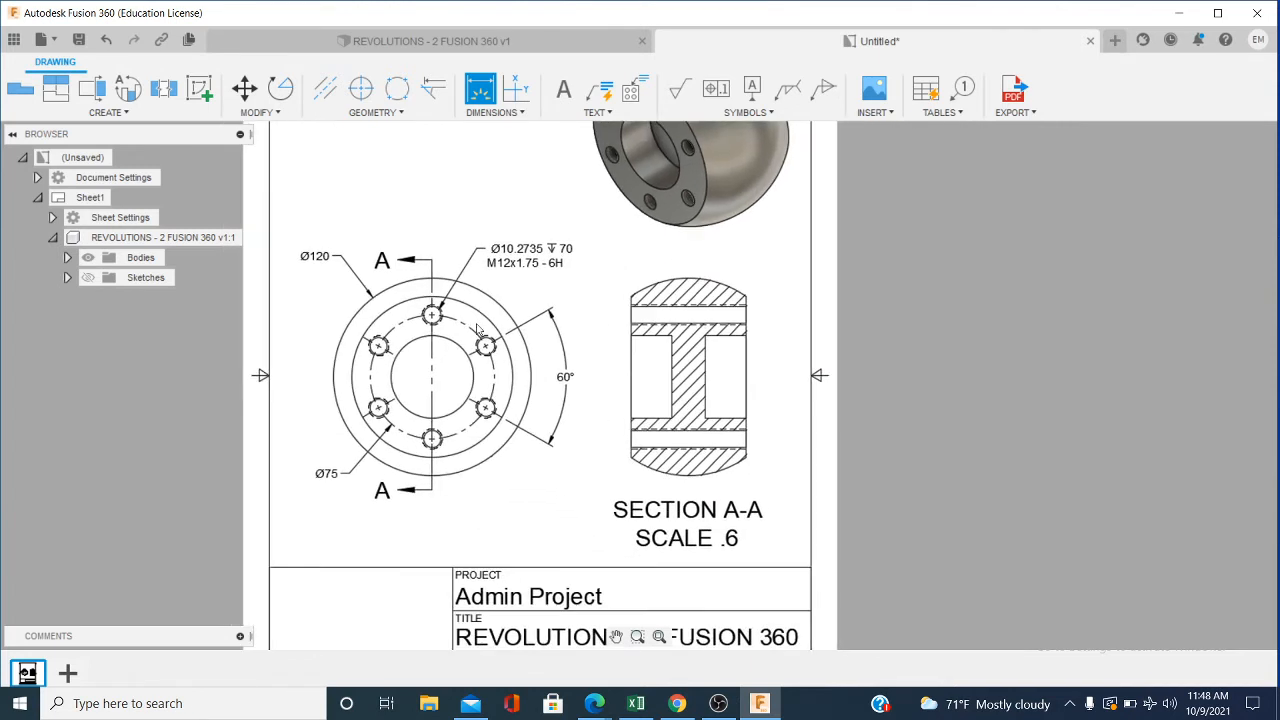
pyautogui.rightClick(456, 167)
pyautogui.click(500, 175)
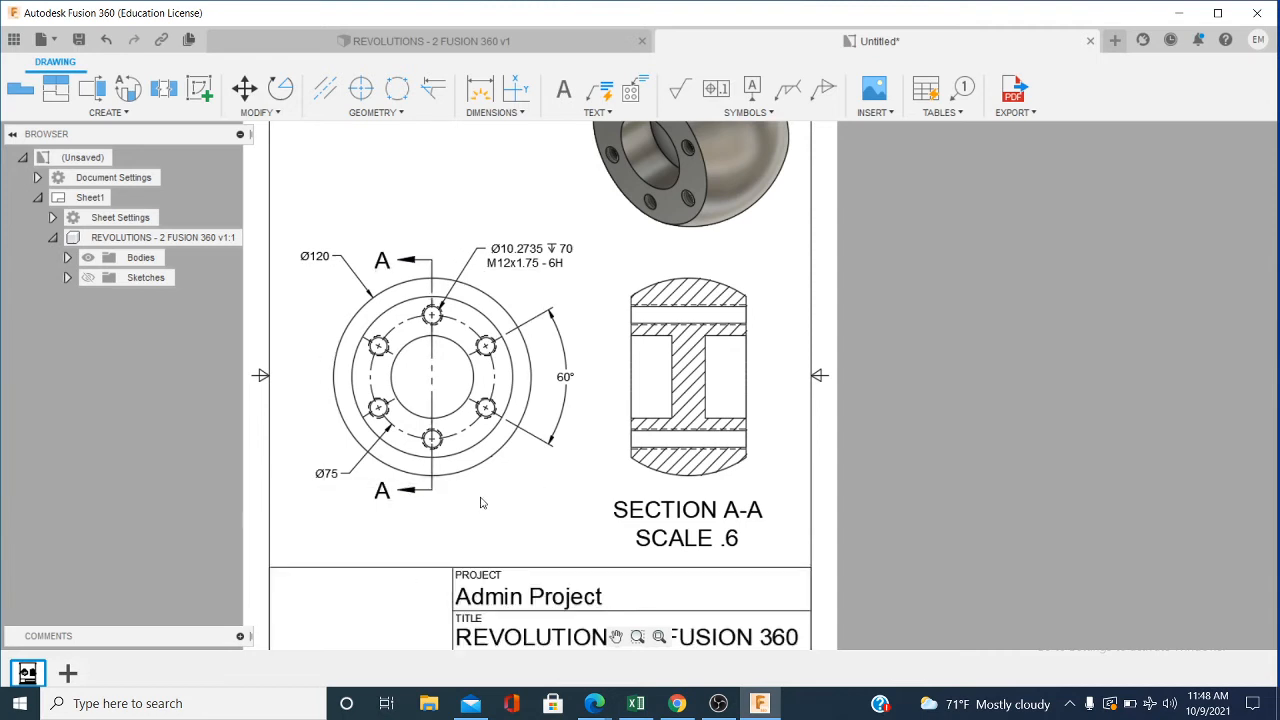
pyautogui.moveTo(481, 484); pyautogui.dragTo(480, 490)
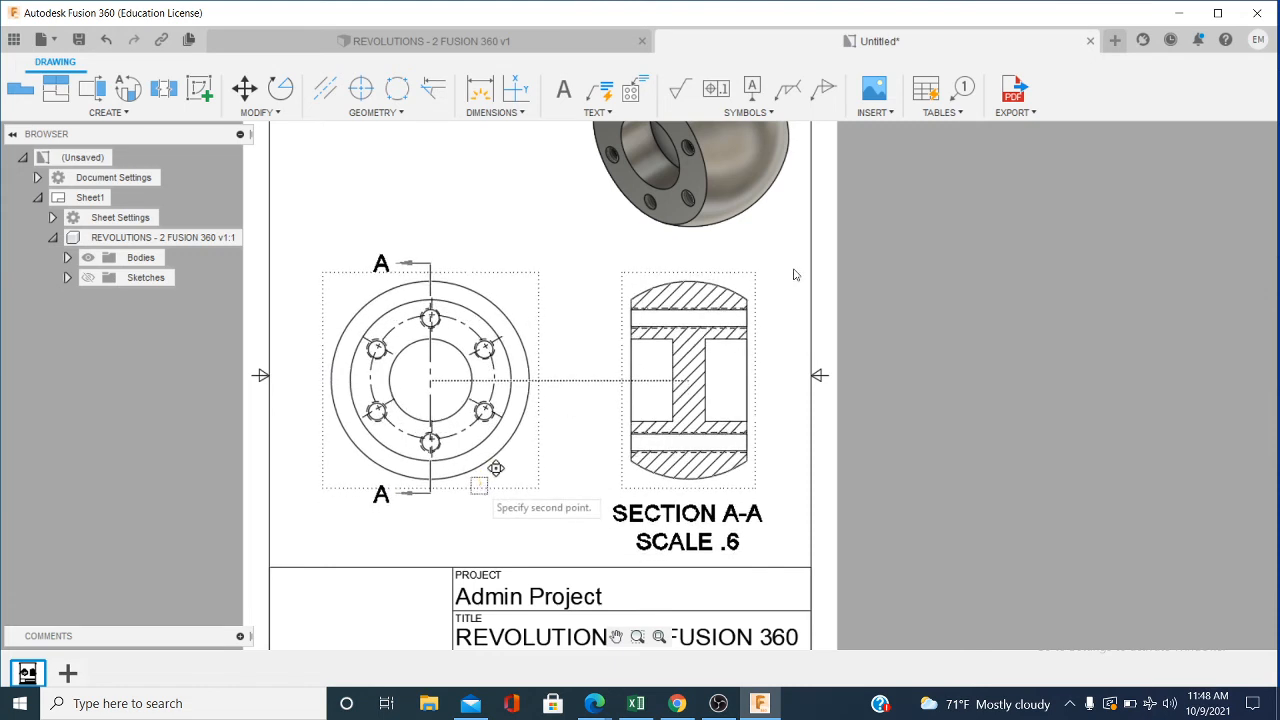
pyautogui.click(479, 485)
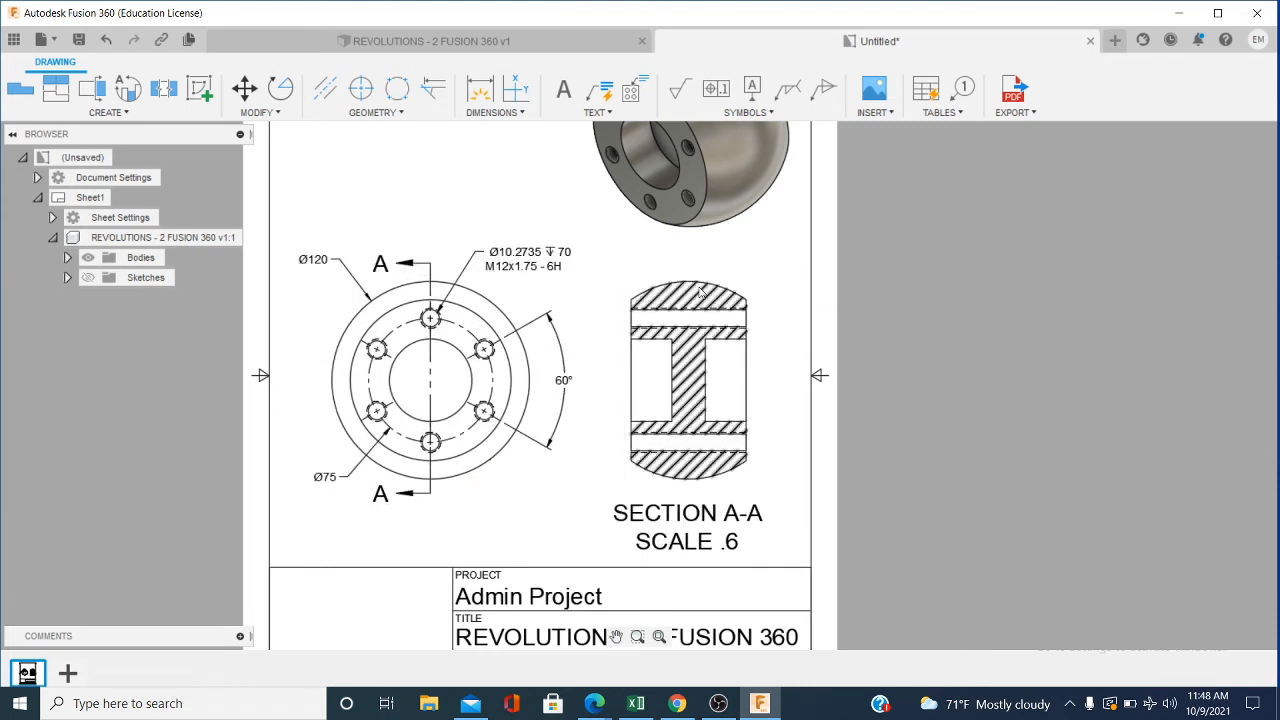
# Step: Add horizontal centerlines through the upper and lower threaded holes in Section A-A
pyautogui.scroll(3, 643, 335)
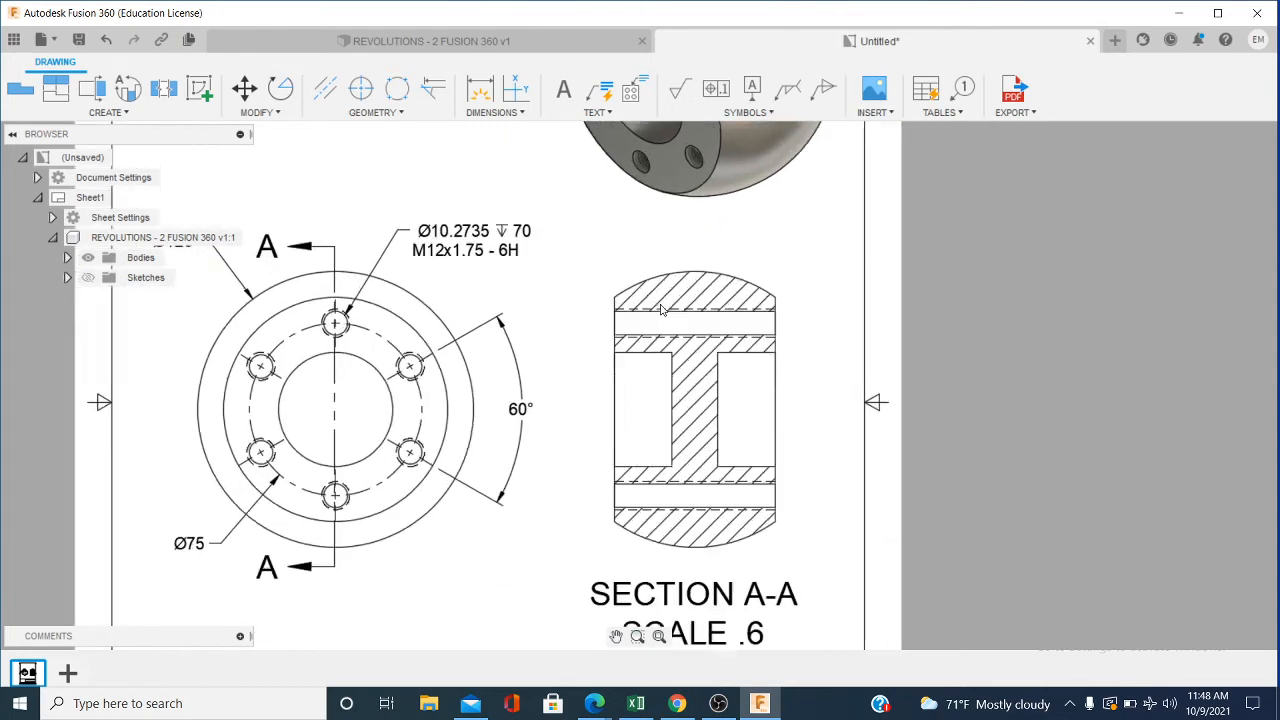
pyautogui.click(325, 88)
pyautogui.scroll(1, 750, 322)
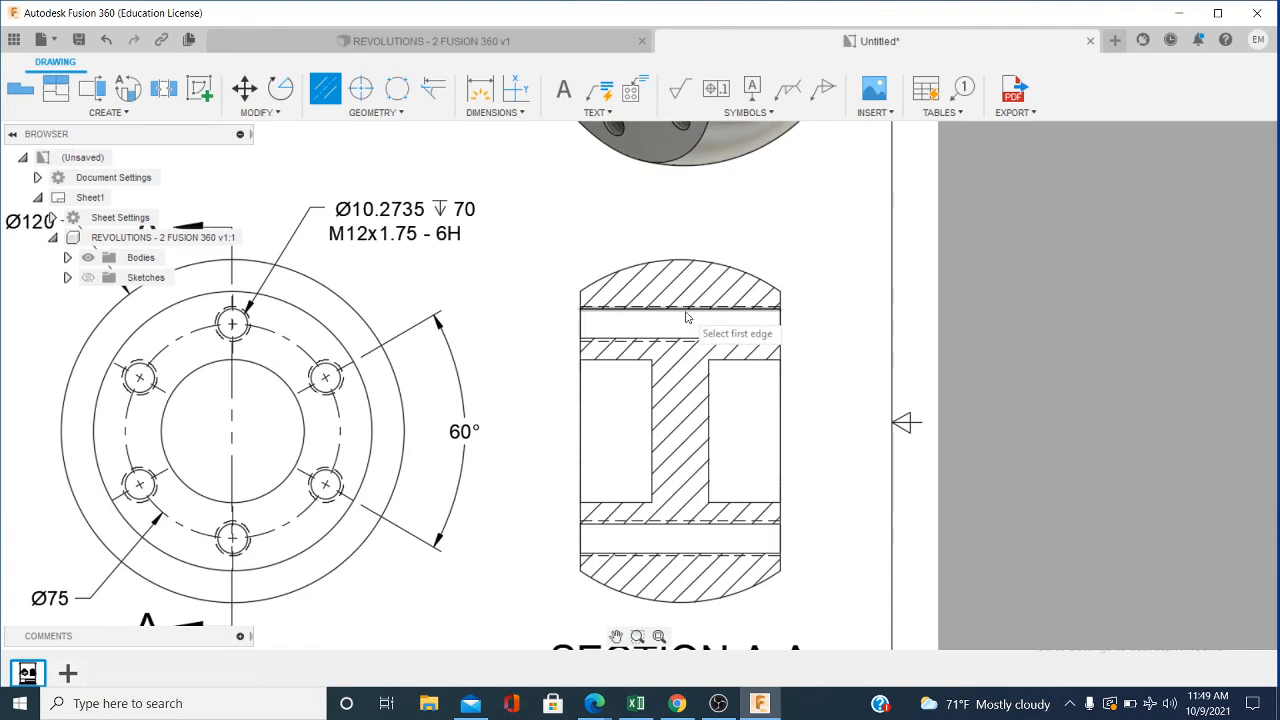
pyautogui.click(688, 309)
pyautogui.click(688, 336)
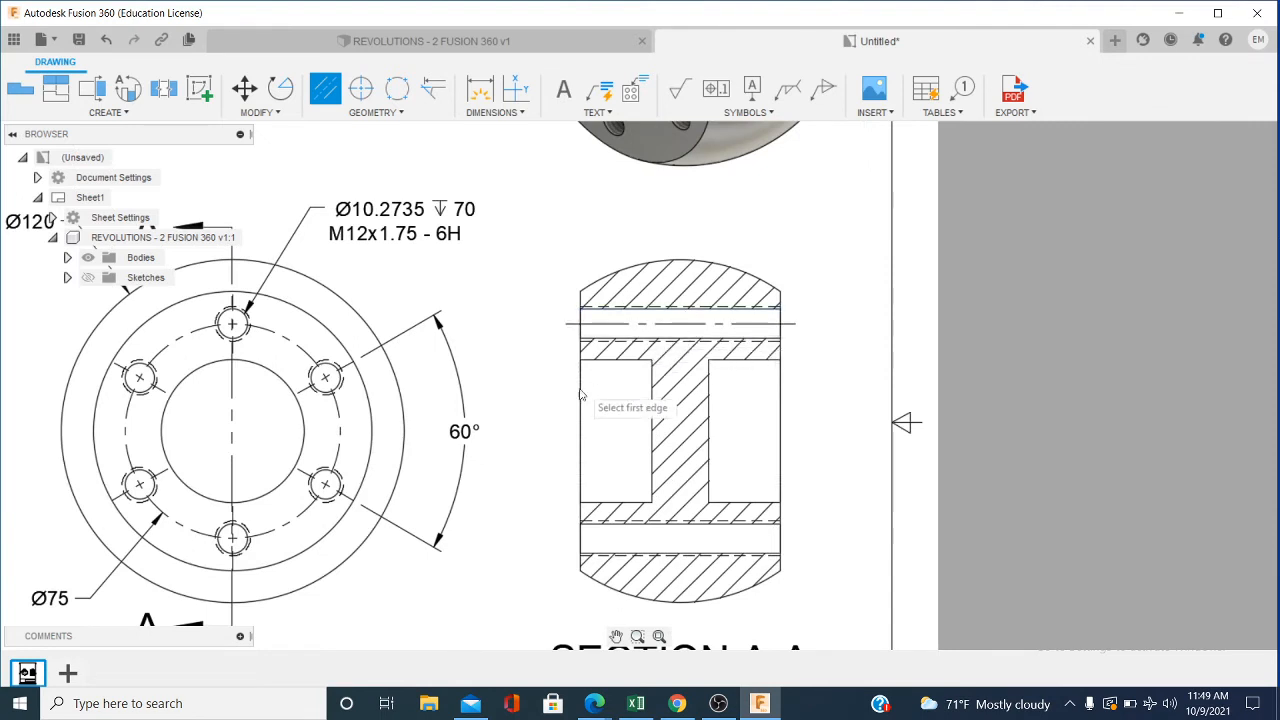
pyautogui.scroll(-1, 636, 541)
pyautogui.scroll(1, 637, 541)
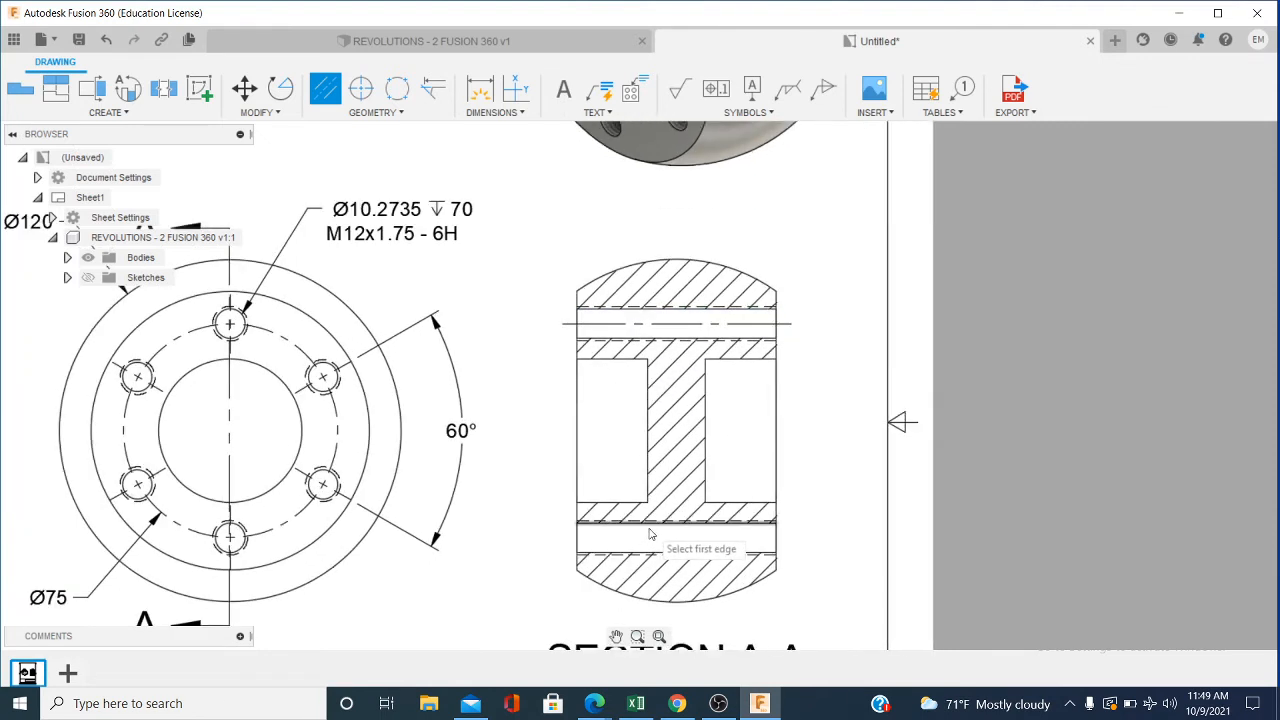
pyautogui.click(650, 525)
pyautogui.click(650, 545)
# Step: Add a vertical centerline midway between Section A-A's side faces and a horizontal one midway between the left recess's edges
pyautogui.scroll(1, 620, 437)
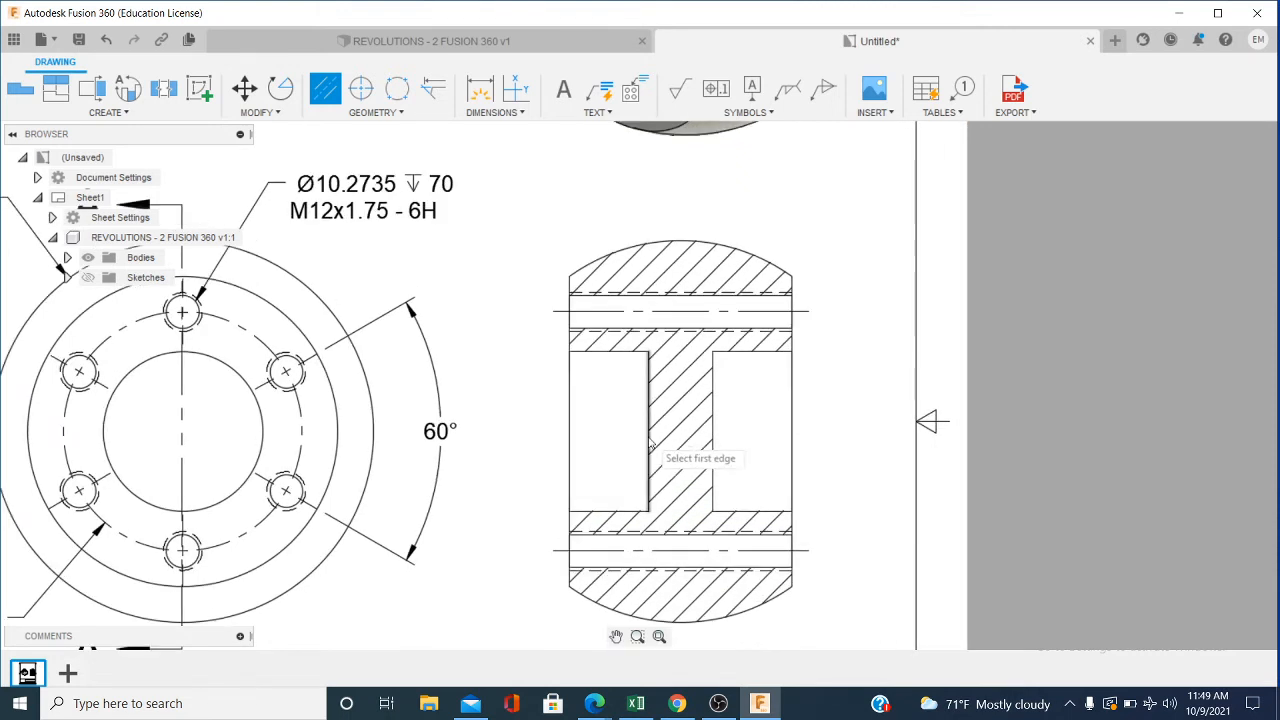
pyautogui.click(572, 436)
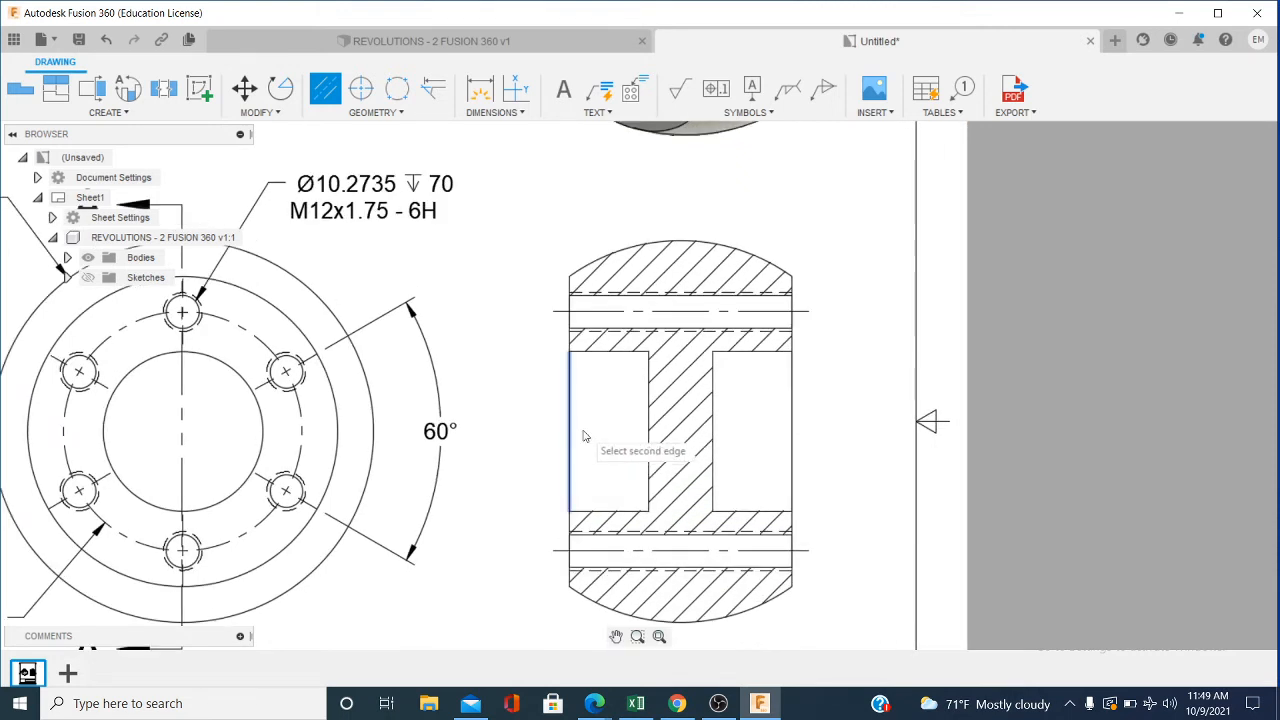
pyautogui.click(791, 443)
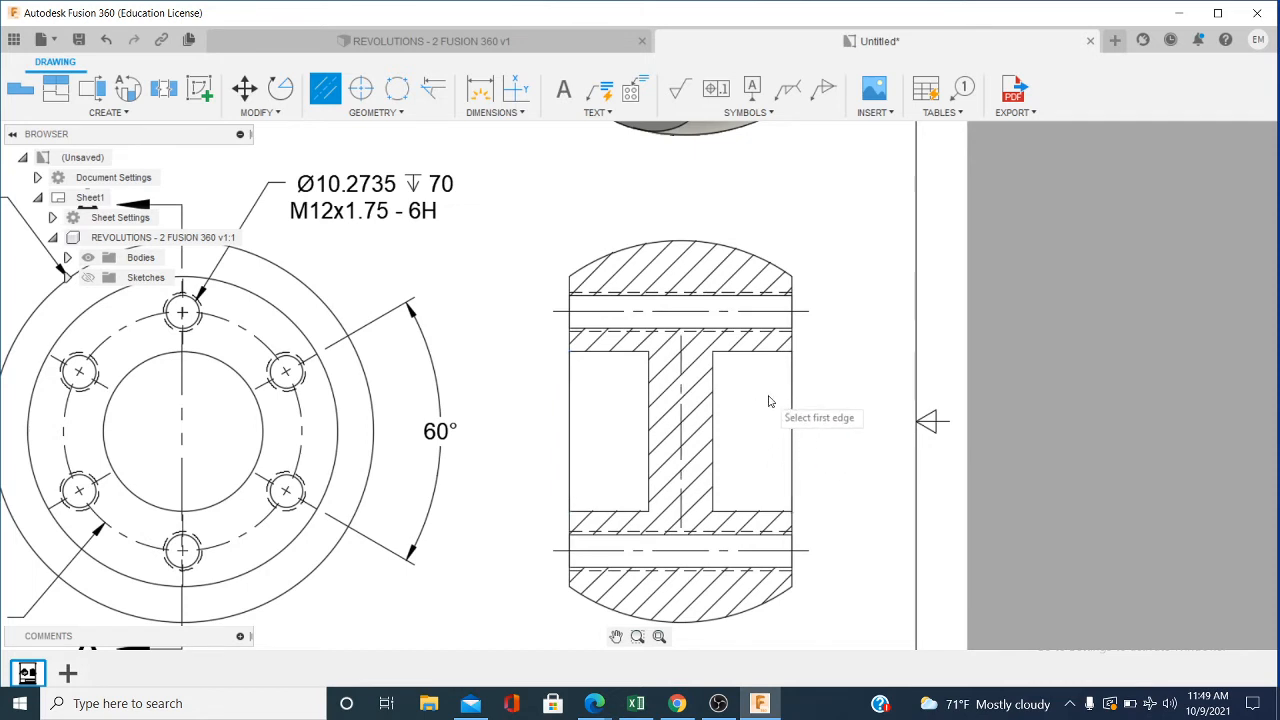
pyautogui.click(602, 353)
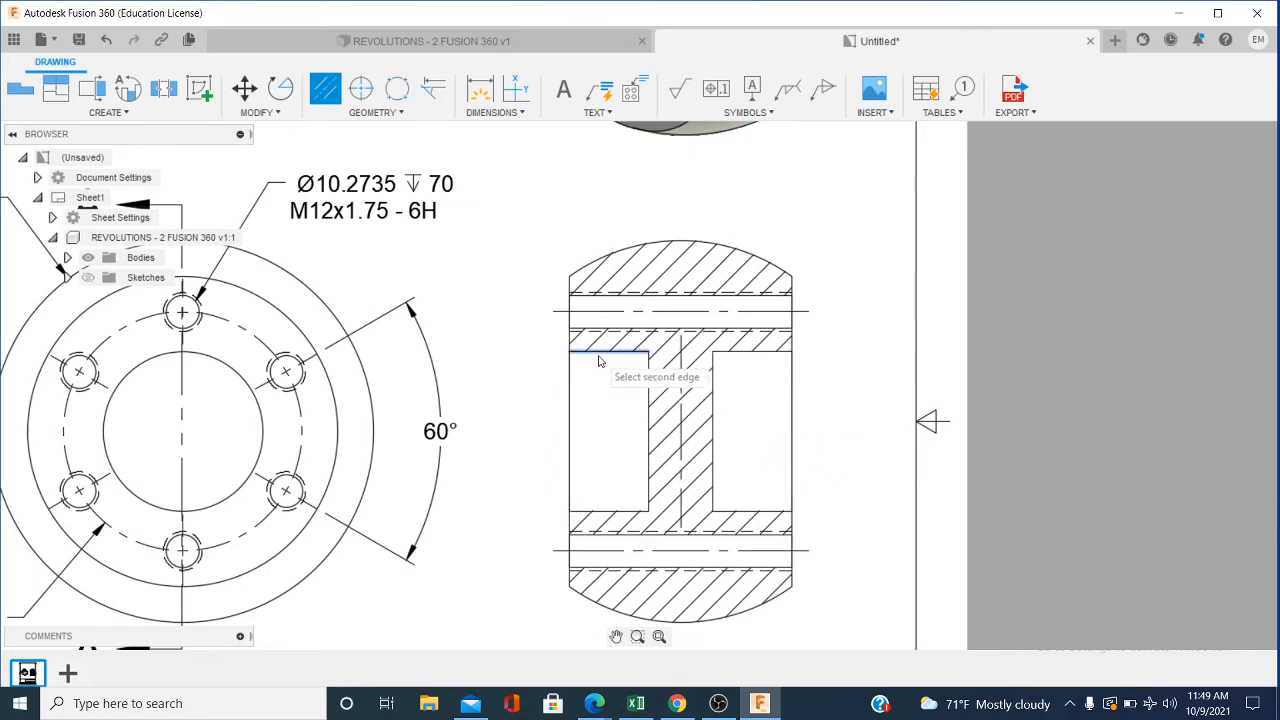
pyautogui.click(610, 511)
pyautogui.rightClick(843, 369)
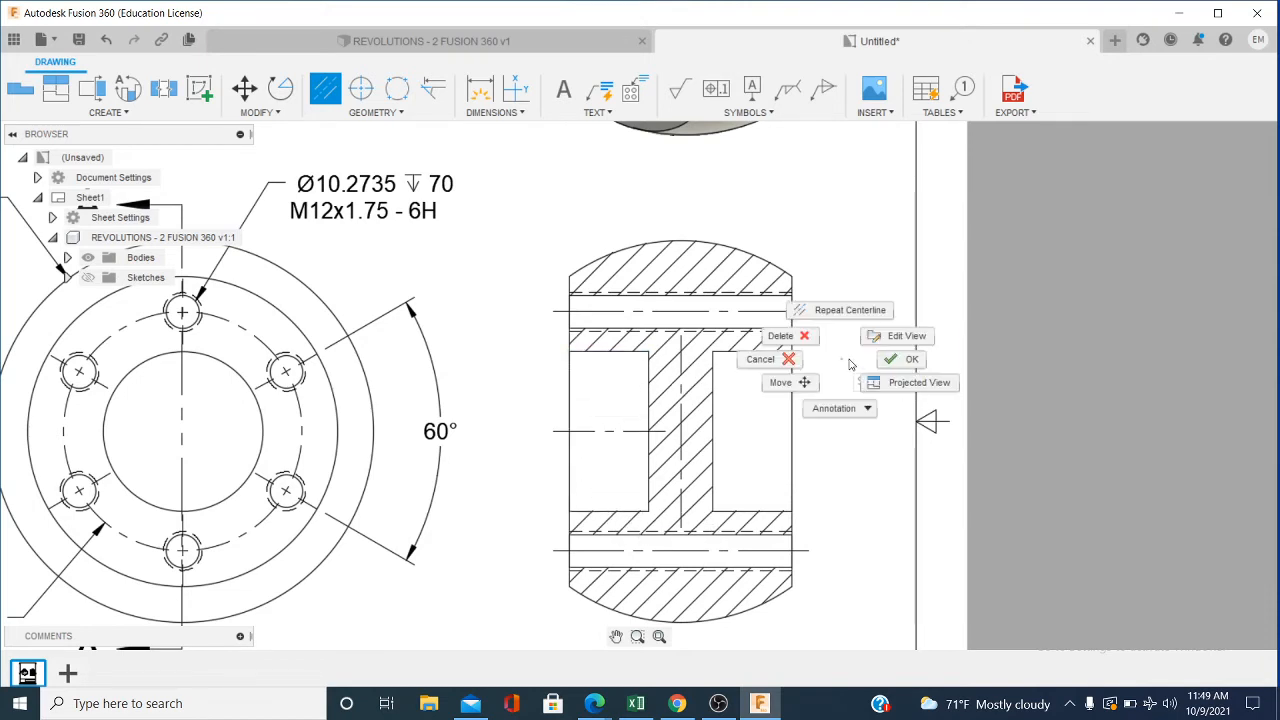
pyautogui.click(898, 378)
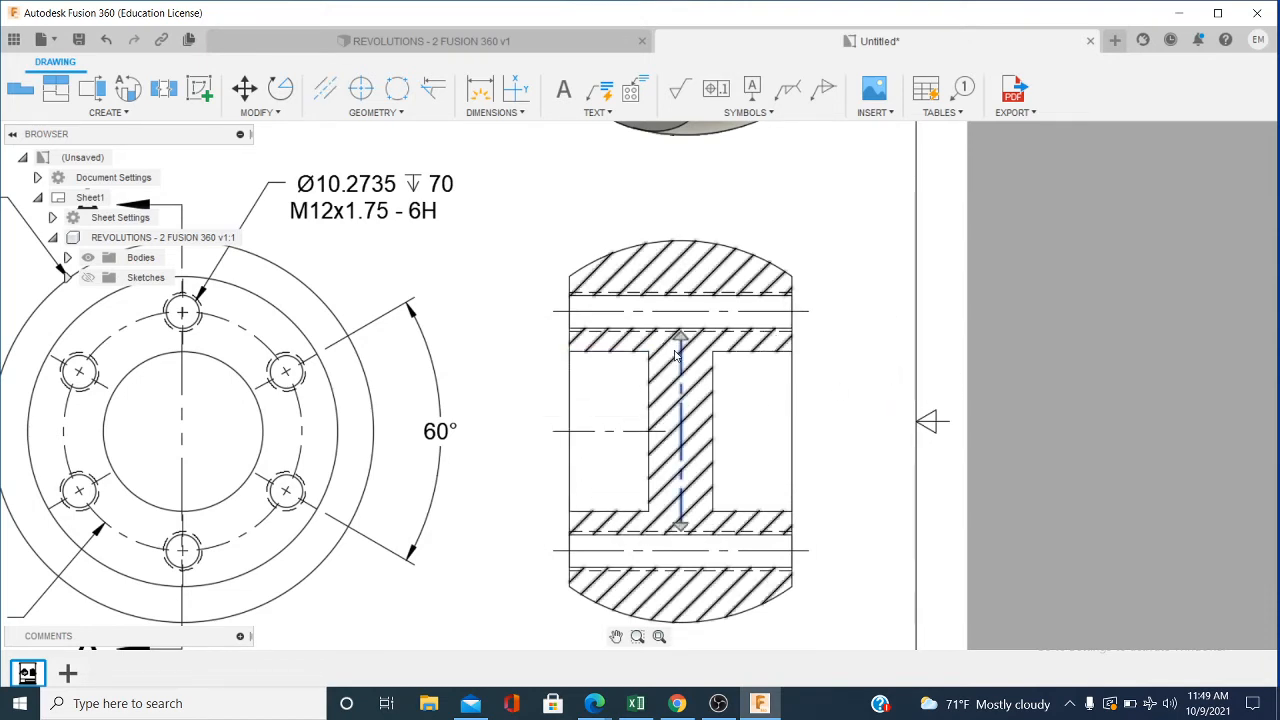
# Step: Extend the section's vertical centerline past its upper and lower outline and the middle horizontal centerline past its right face
pyautogui.click(683, 402)
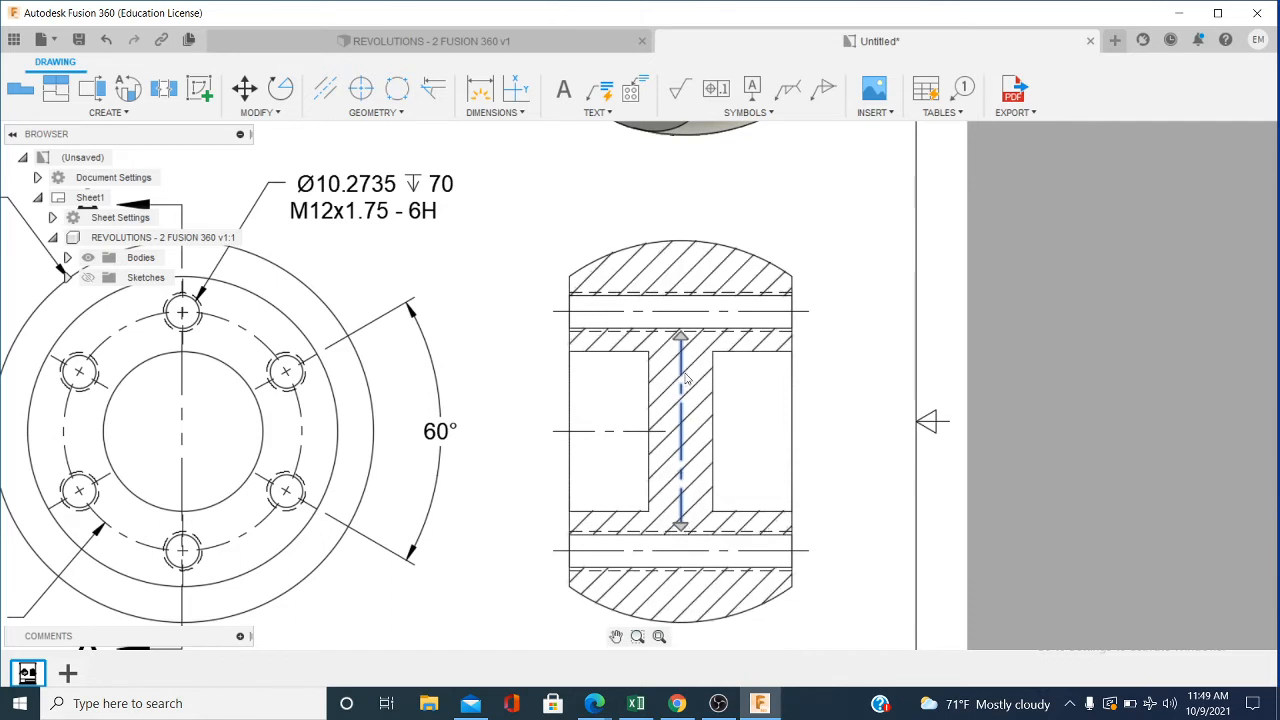
pyautogui.moveTo(679, 341); pyautogui.dragTo(680, 221)
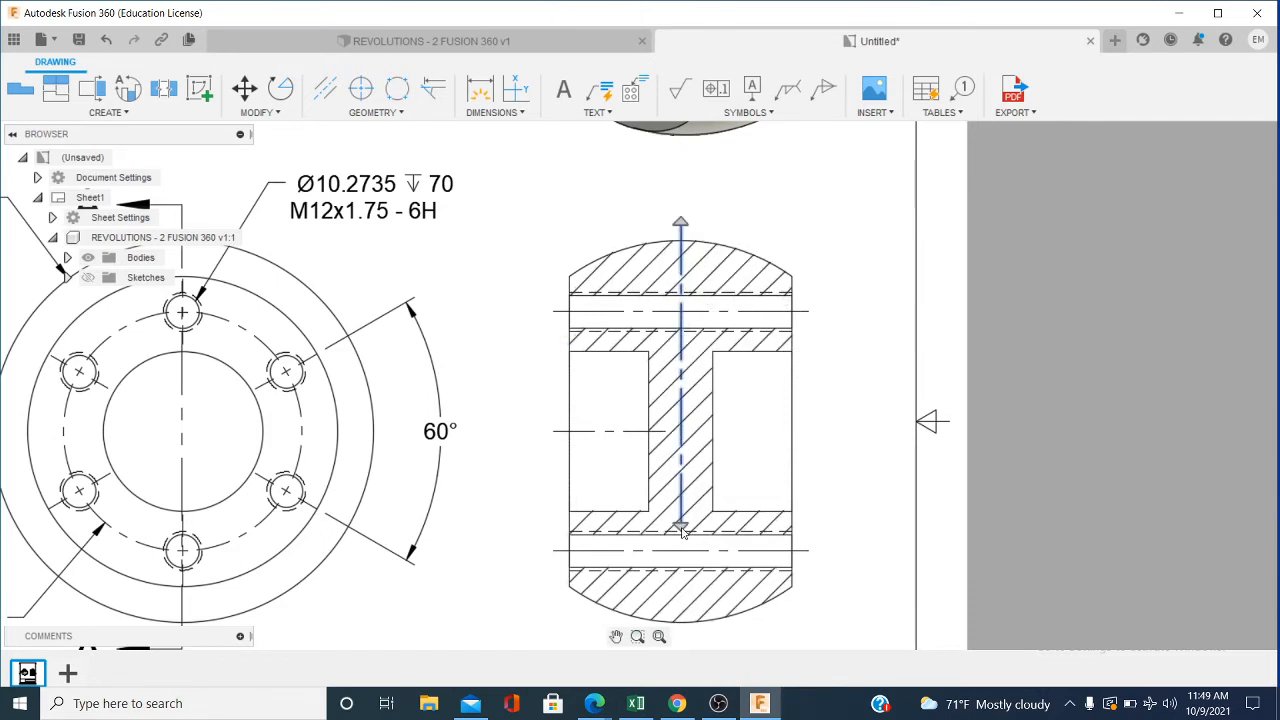
pyautogui.moveTo(681, 530); pyautogui.dragTo(683, 642)
pyautogui.click(823, 414)
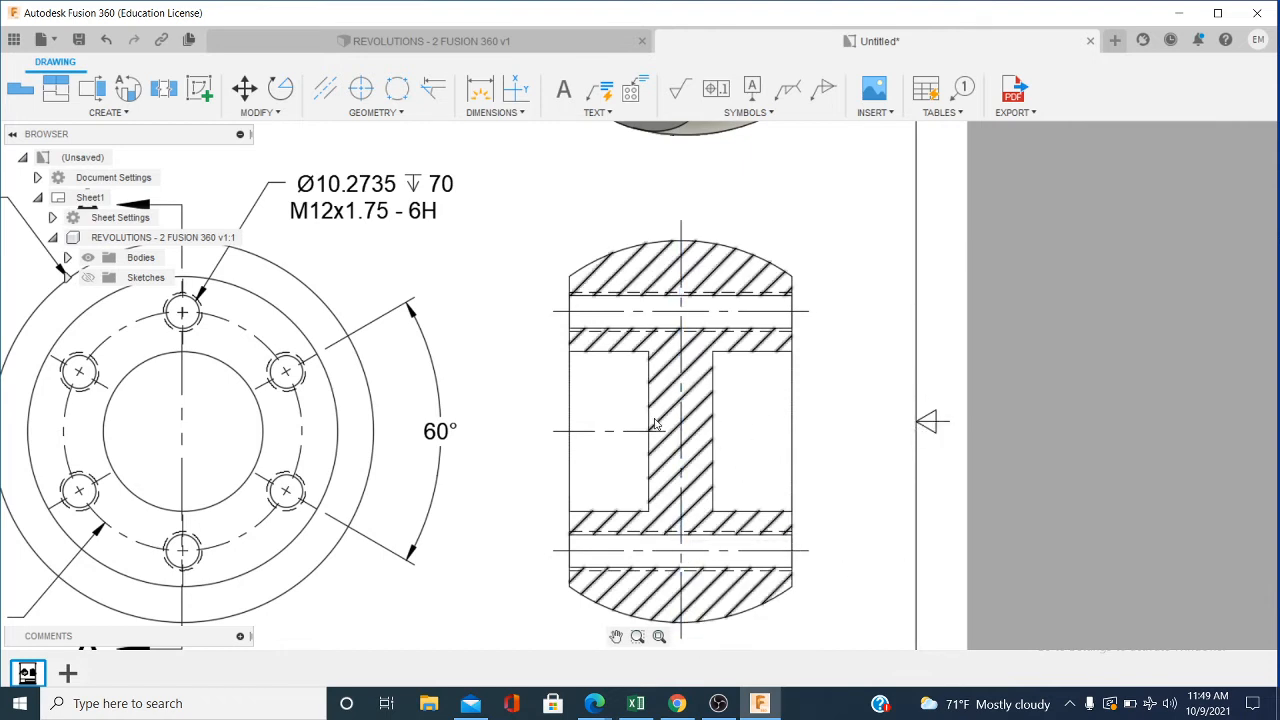
pyautogui.moveTo(665, 431); pyautogui.dragTo(800, 432)
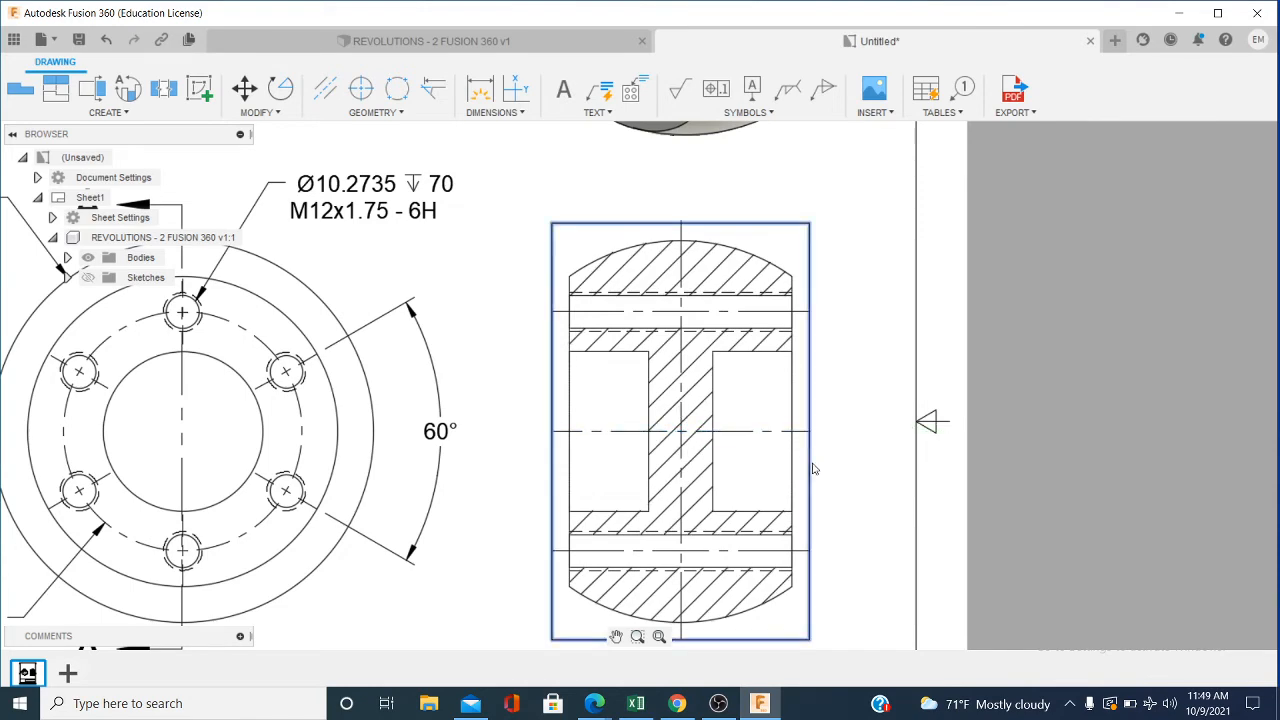
pyautogui.scroll(-3, 814, 466)
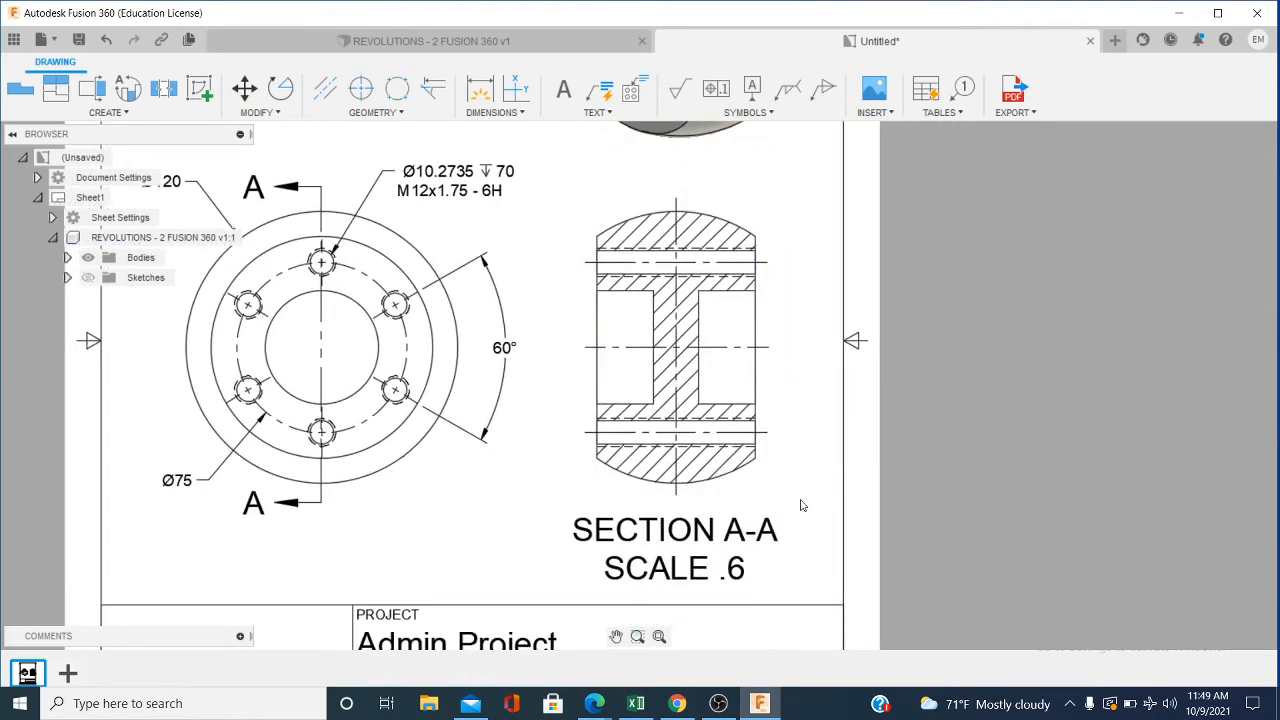
# Step: Shift the Section A-A label slightly to the left beneath its view
pyautogui.click(665, 530)
pyautogui.moveTo(665, 530); pyautogui.dragTo(660, 531)
pyautogui.click(660, 531)
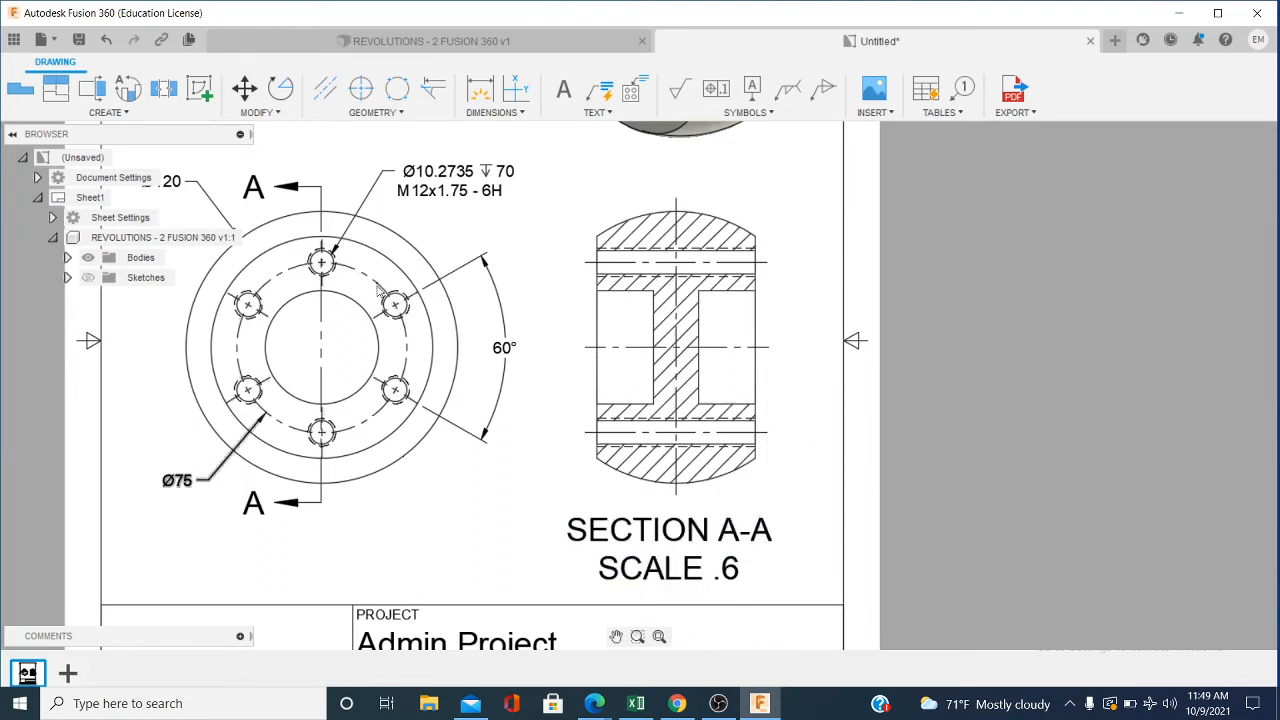
# Step: Add a radius dimension to Section A-A's upper arc, with its text above the view's upper-left corner
pyautogui.moveTo(377, 316); pyautogui.dragTo(386, 476, button='middle')
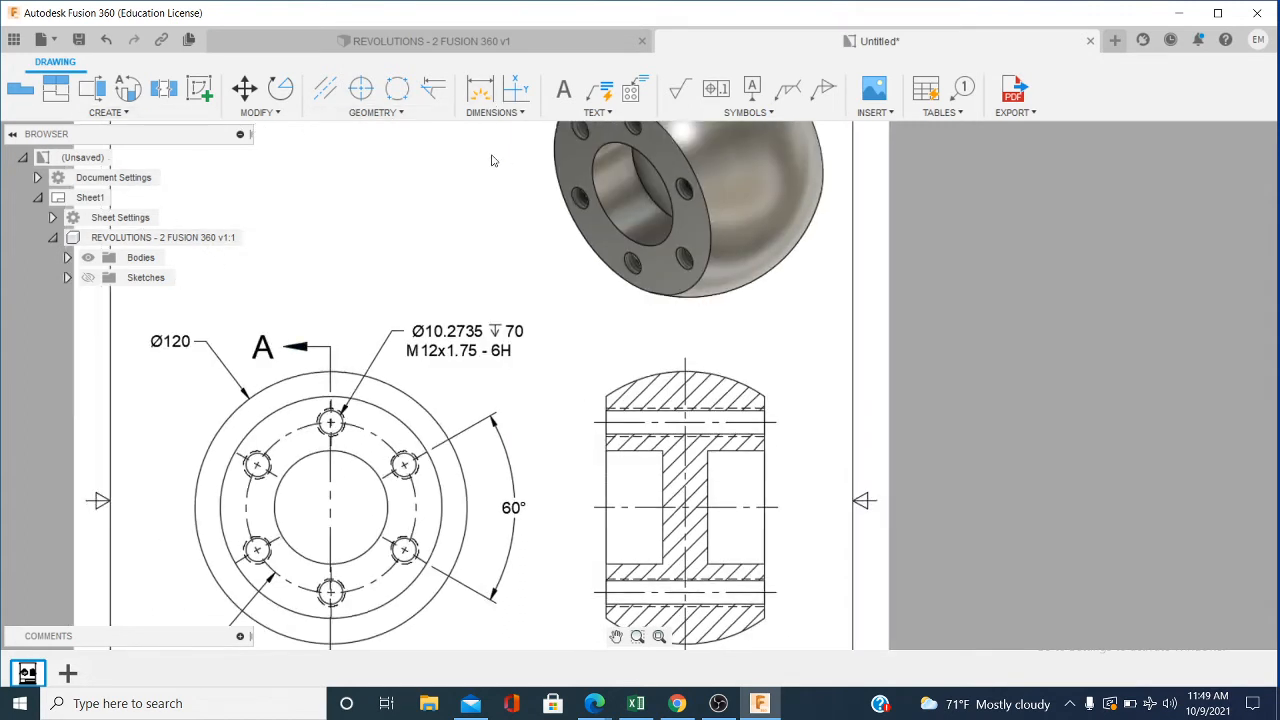
pyautogui.click(472, 92)
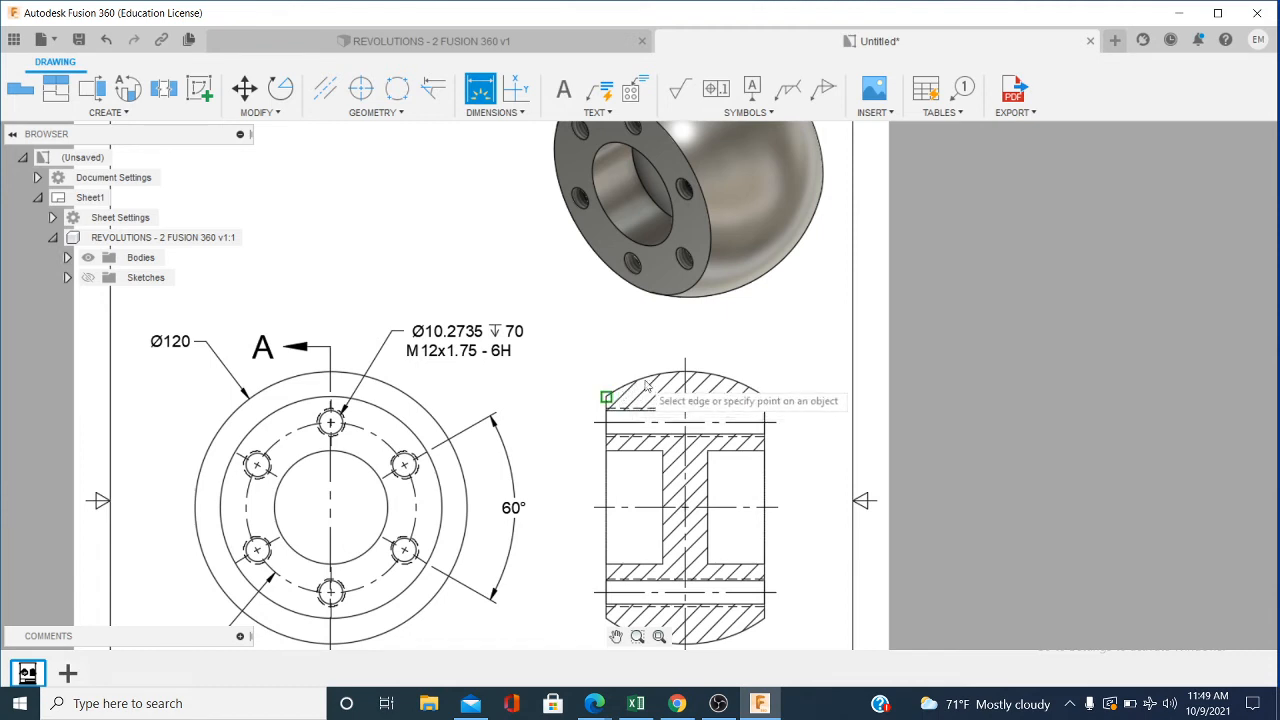
pyautogui.click(700, 374)
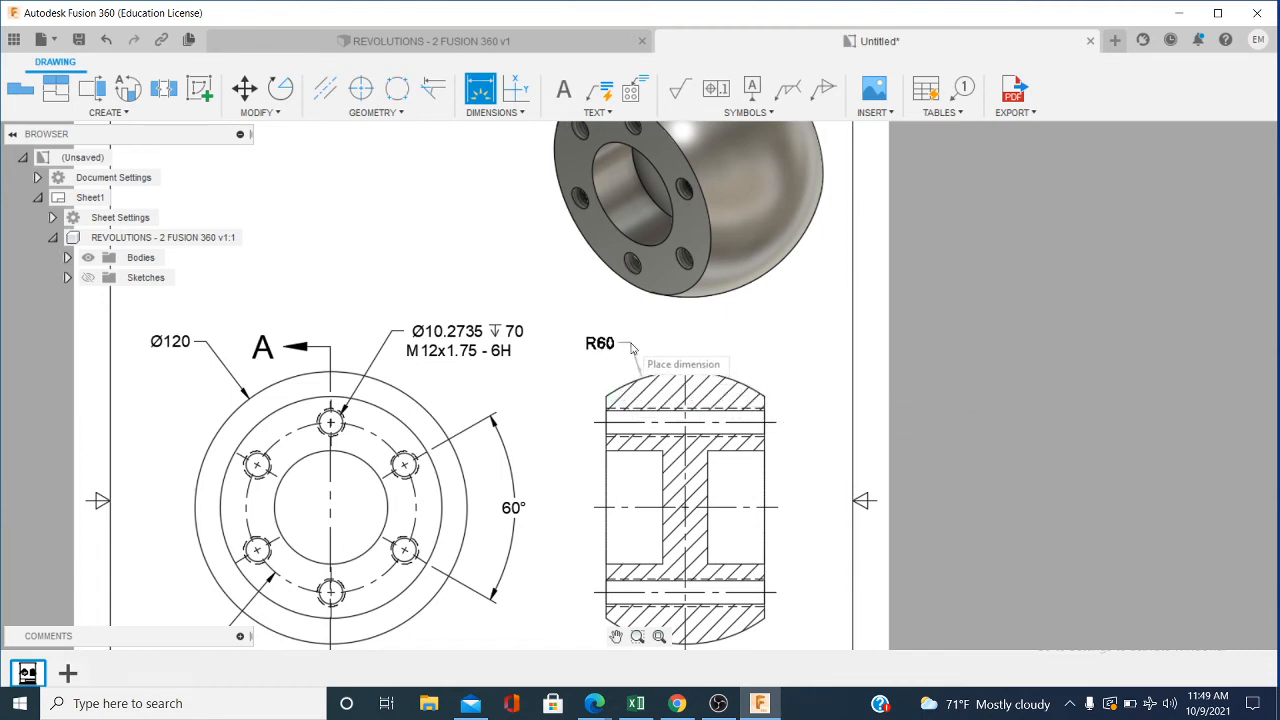
pyautogui.click(626, 344)
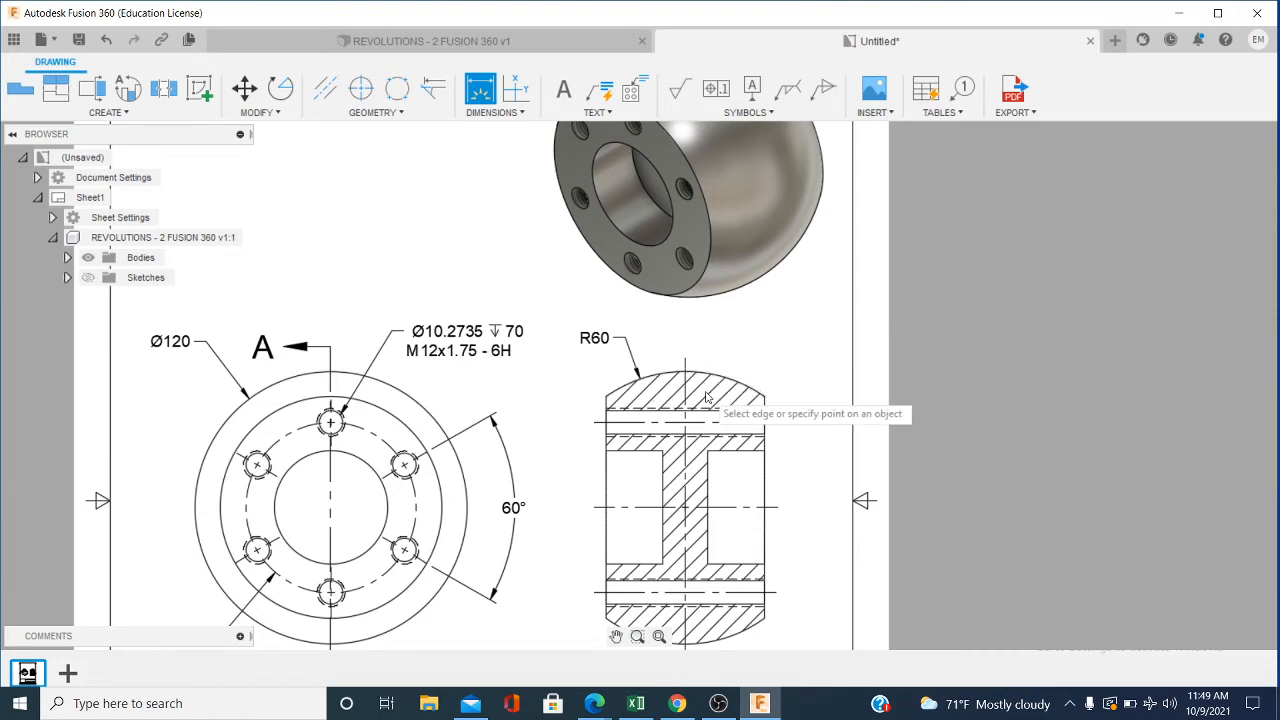
pyautogui.scroll(-3, 752, 416)
pyautogui.moveTo(742, 450); pyautogui.dragTo(702, 279, button='middle')
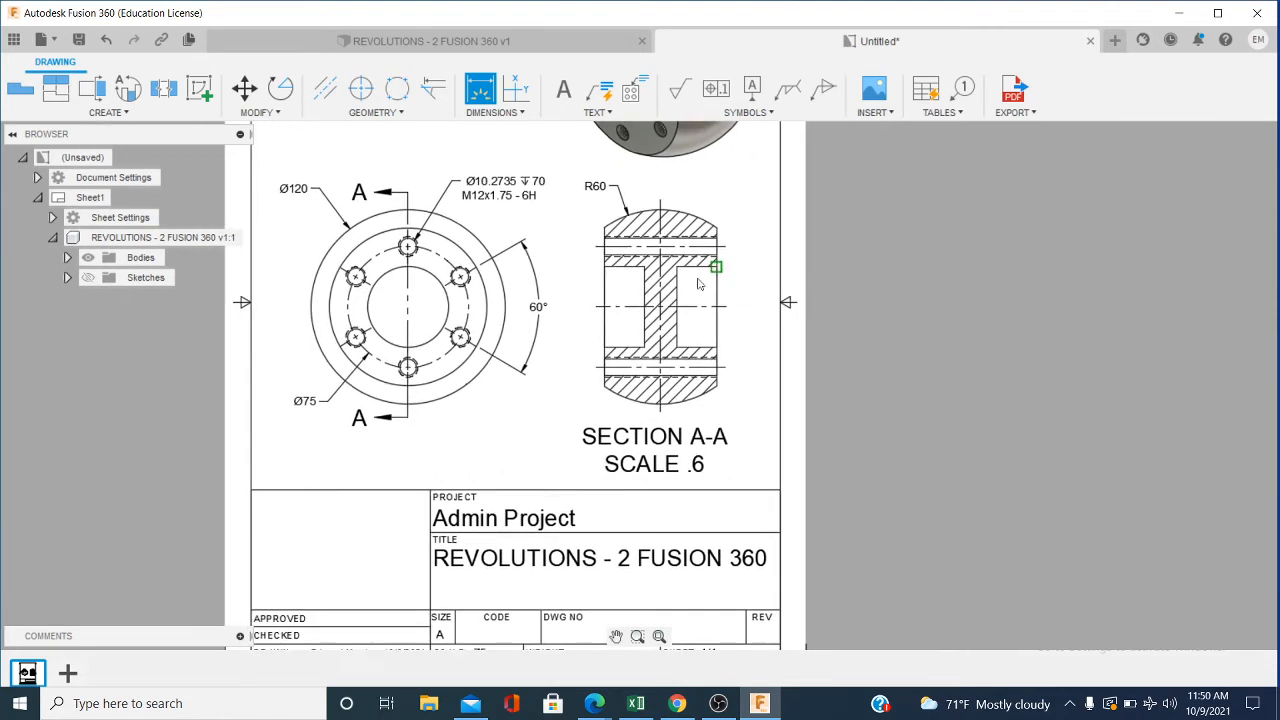
pyautogui.scroll(1, 674, 392)
pyautogui.rightClick(460, 445)
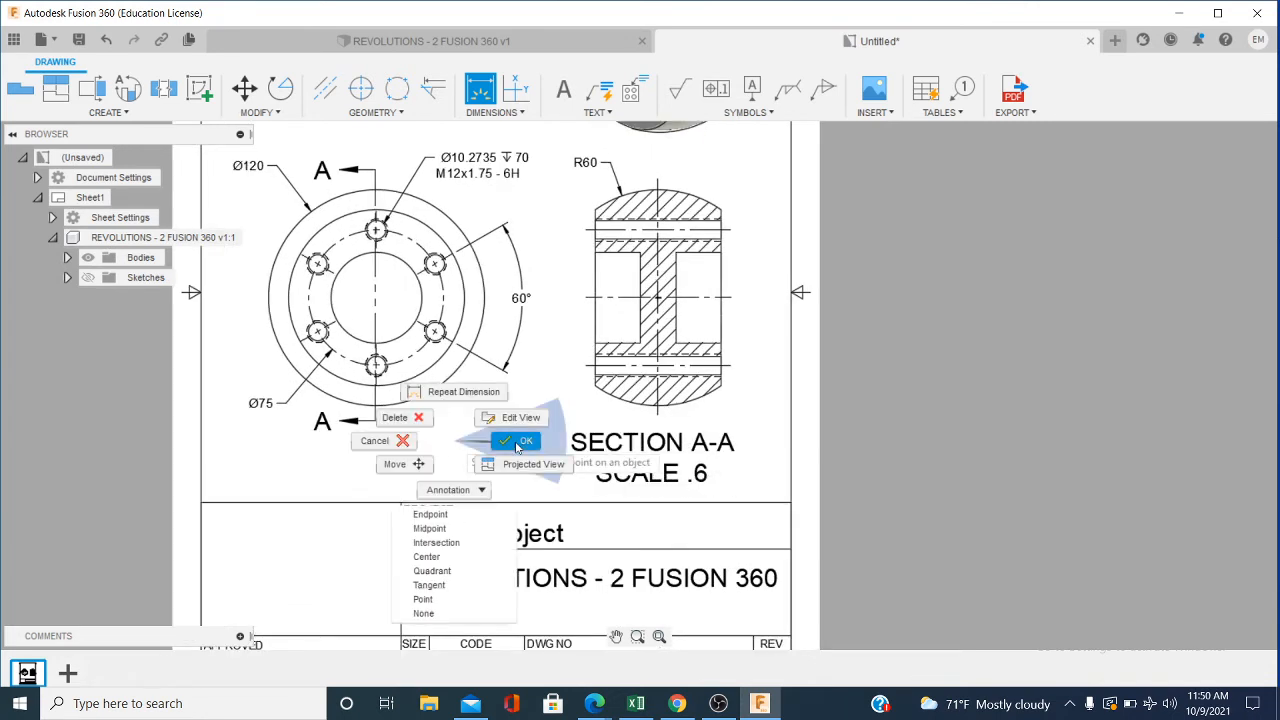
pyautogui.click(526, 440)
# Step: Lower the Section A-A label slightly and dimension the section's overall width between its lower corners, placed just above the label
pyautogui.moveTo(641, 456); pyautogui.dragTo(640, 467)
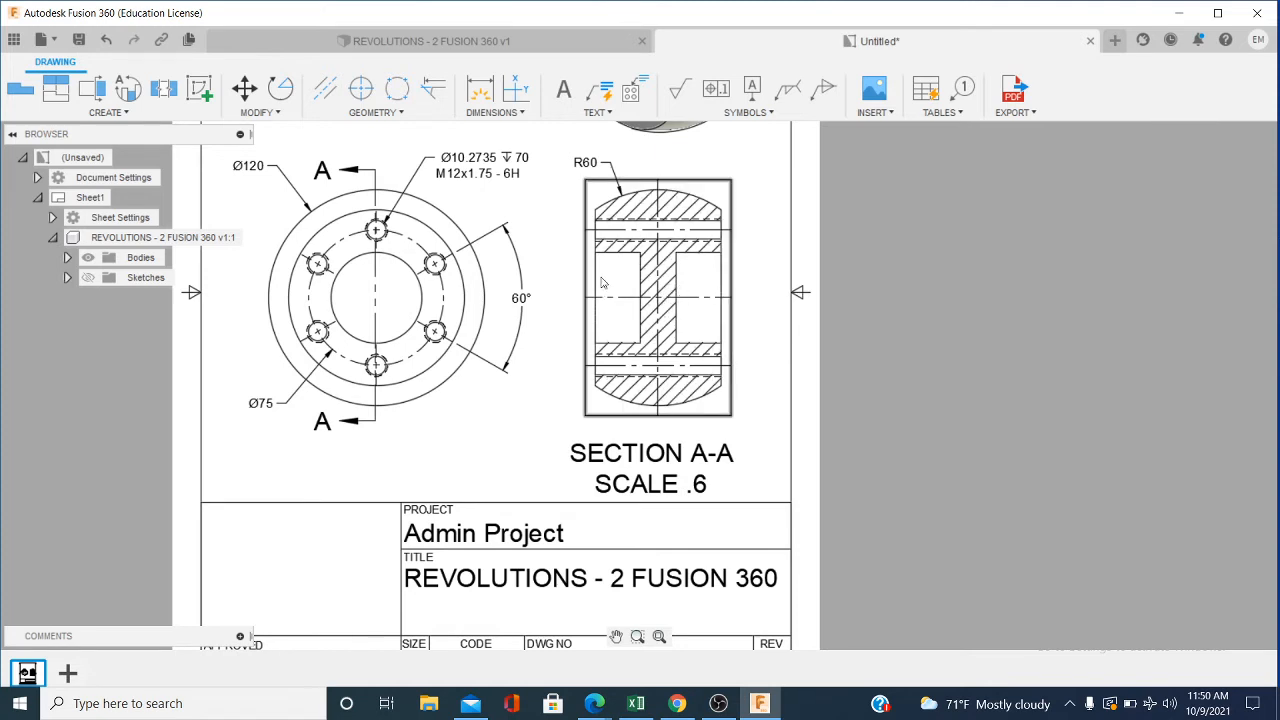
pyautogui.click(480, 88)
pyautogui.scroll(2, 592, 390)
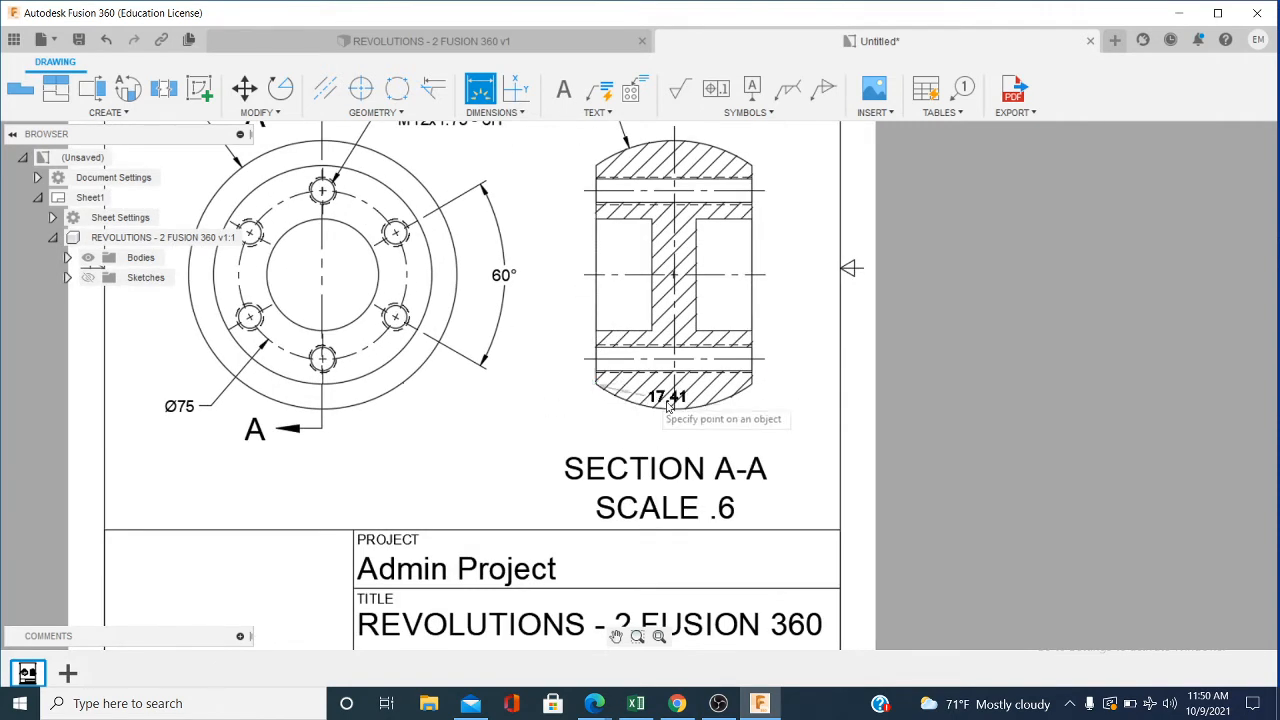
pyautogui.click(752, 386)
pyautogui.scroll(2, 690, 445)
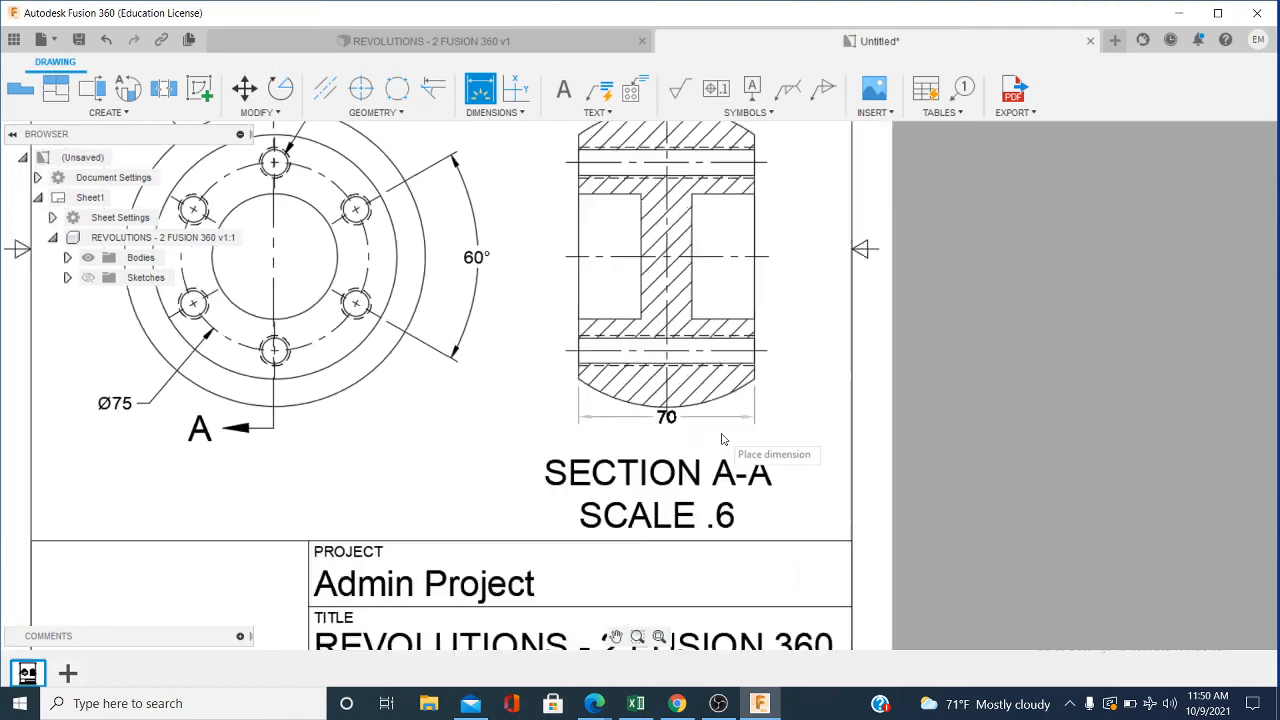
pyautogui.scroll(3, 672, 446)
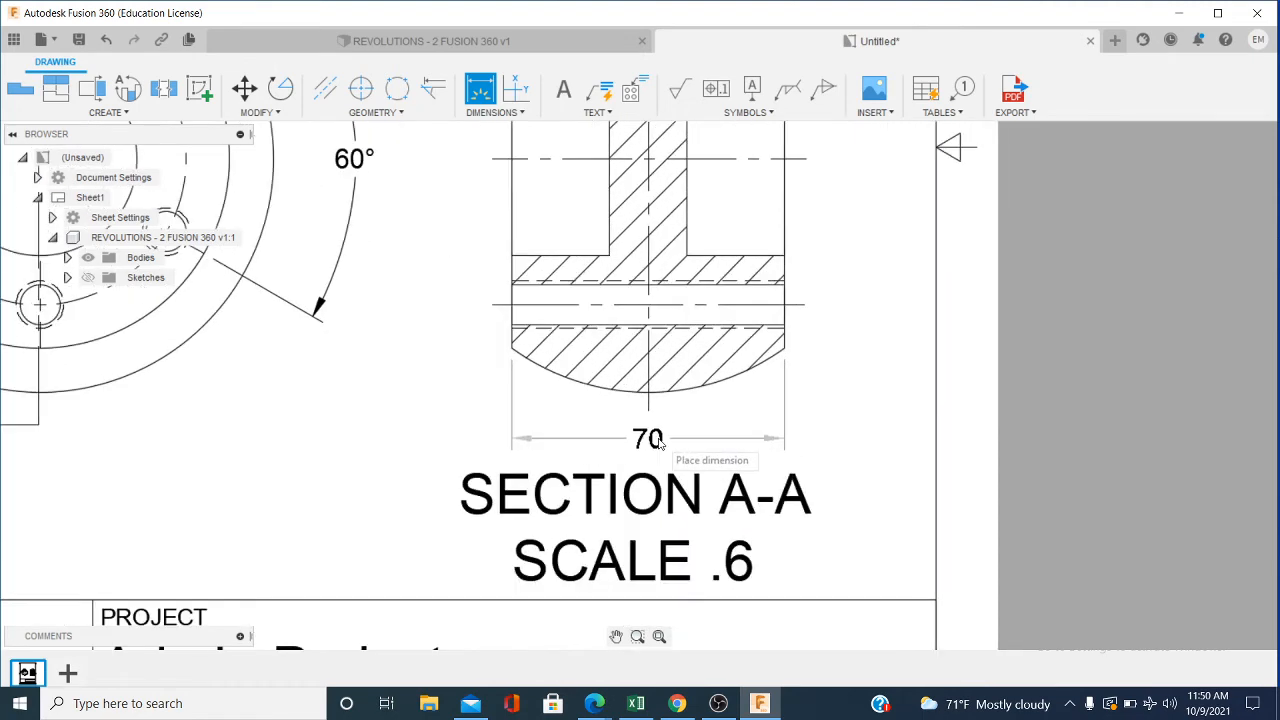
pyautogui.click(640, 440)
pyautogui.rightClick(396, 389)
pyautogui.click(455, 378)
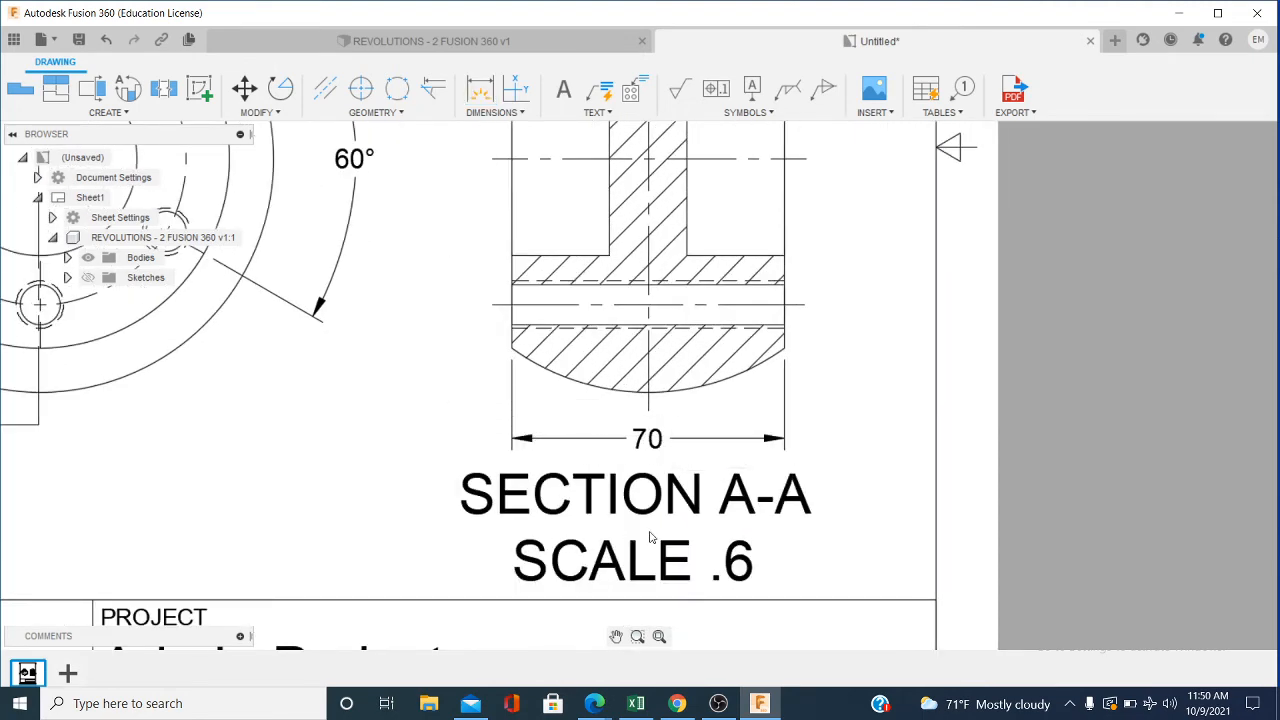
# Step: Set the text height of the whole Section A-A label, including its scale line, to .16
pyautogui.doubleClick(630, 503)
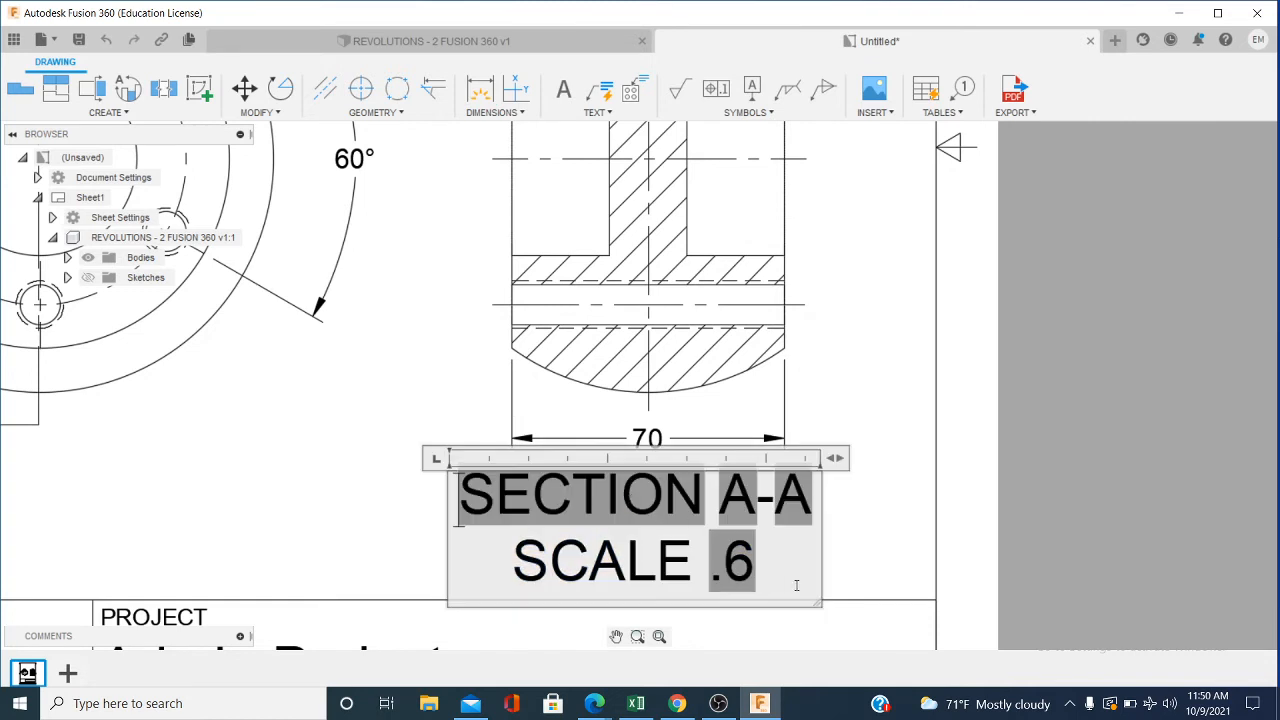
pyautogui.moveTo(501, 528); pyautogui.dragTo(778, 579)
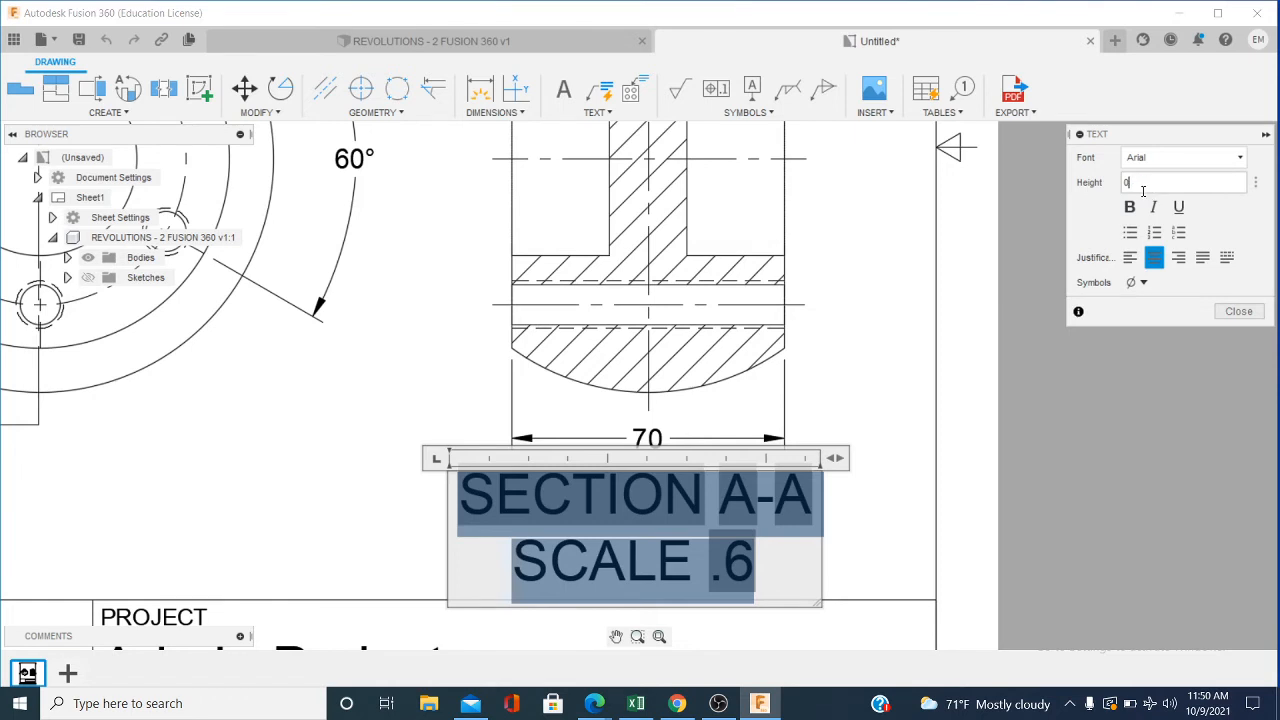
pyautogui.click(1143, 190)
pyautogui.write('16')
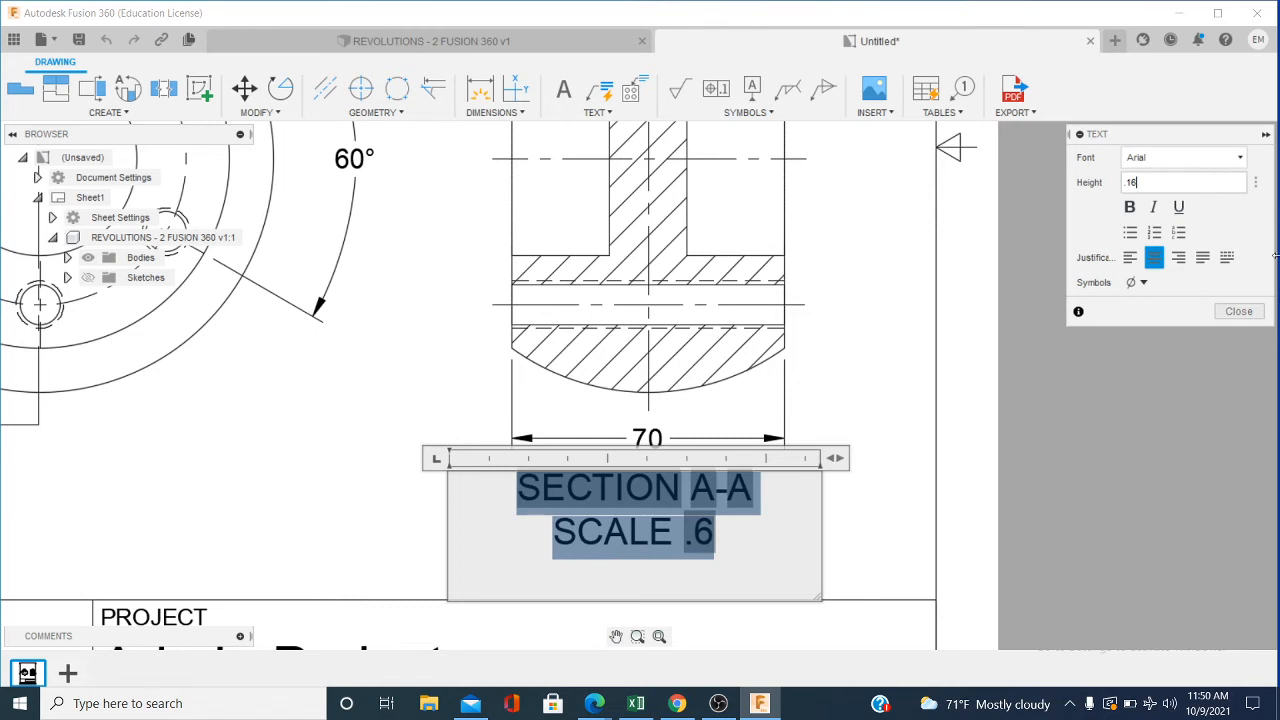
pyautogui.click(1238, 312)
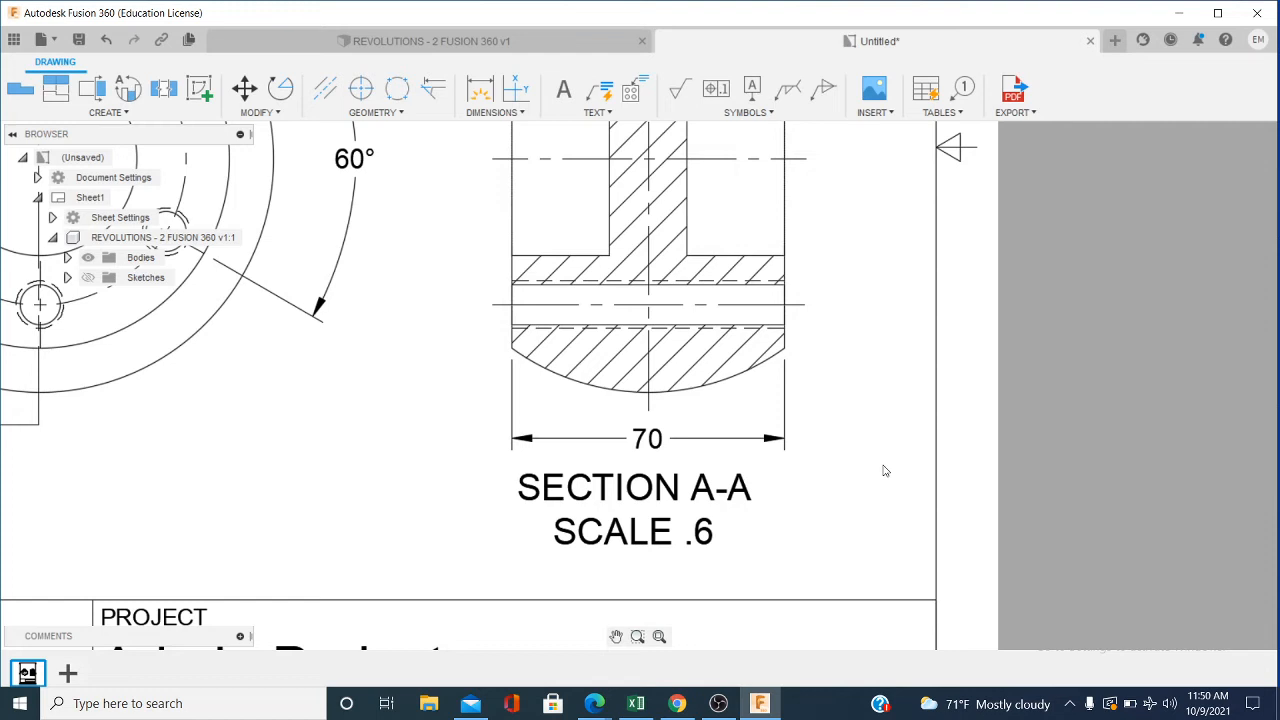
# Step: Move the resized Section A-A label slightly down to leave a gap beneath the overall width dimension
pyautogui.click(671, 495)
pyautogui.click(676, 500)
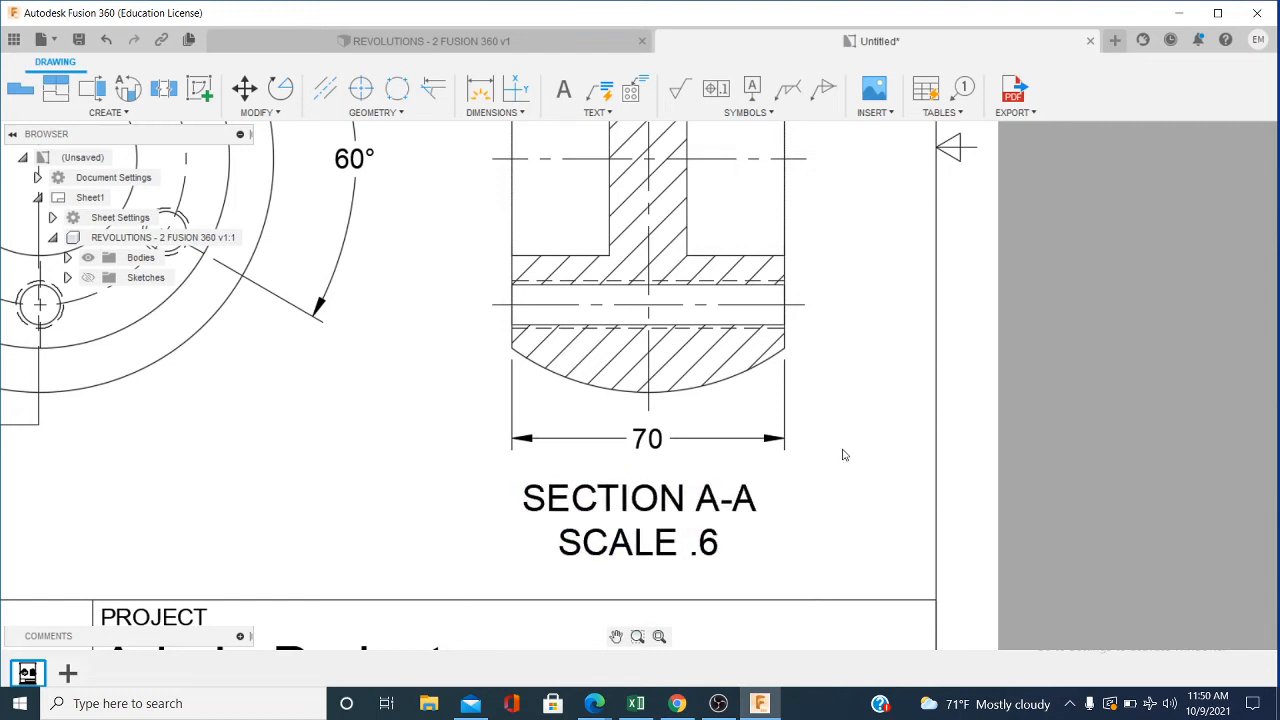
pyautogui.scroll(-3, 835, 455)
pyautogui.scroll(-2, 534, 428)
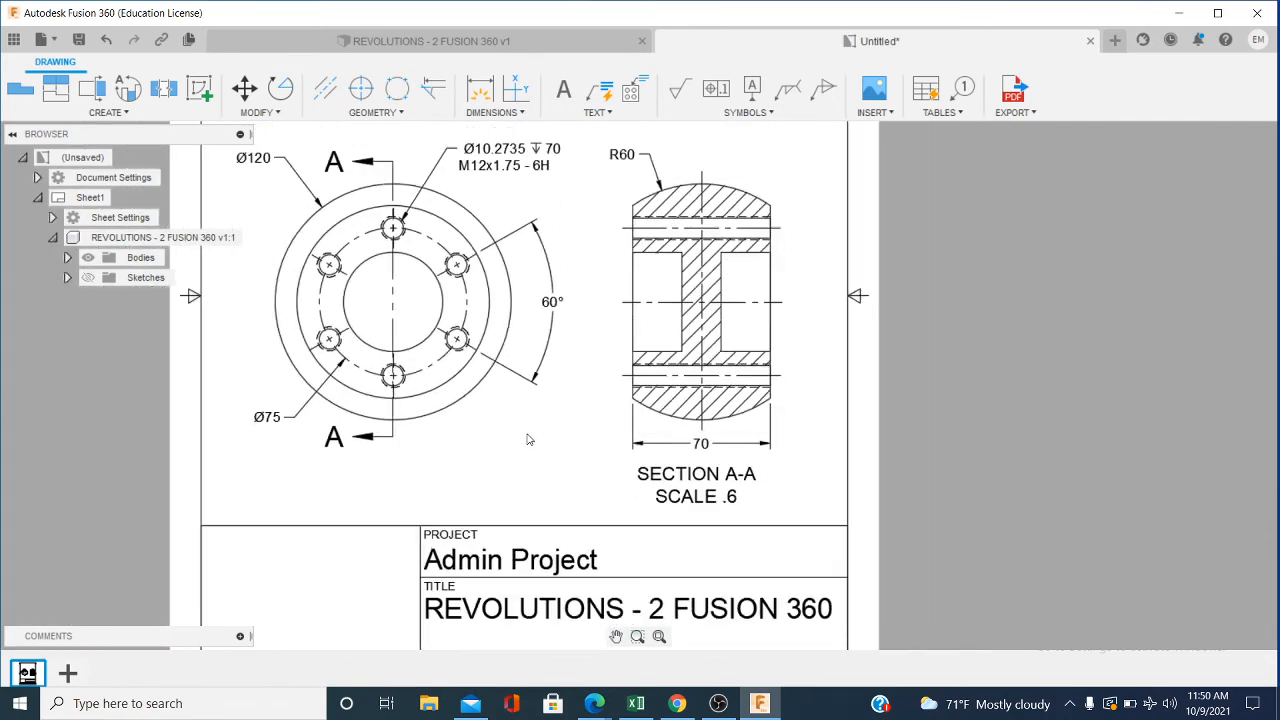
# Step: Dimension the thickness of Section A-A's central web below the horizontal centerline, with the text in the left recess
pyautogui.scroll(1, 410, 400)
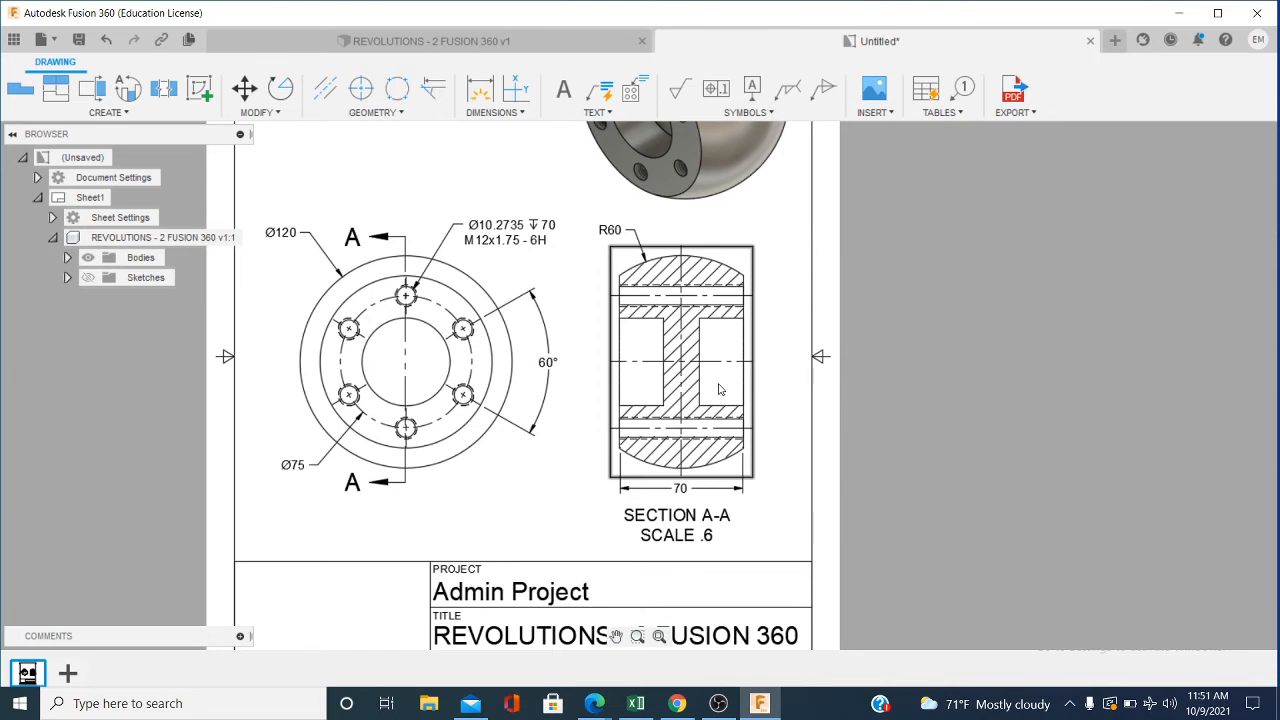
pyautogui.scroll(2, 720, 388)
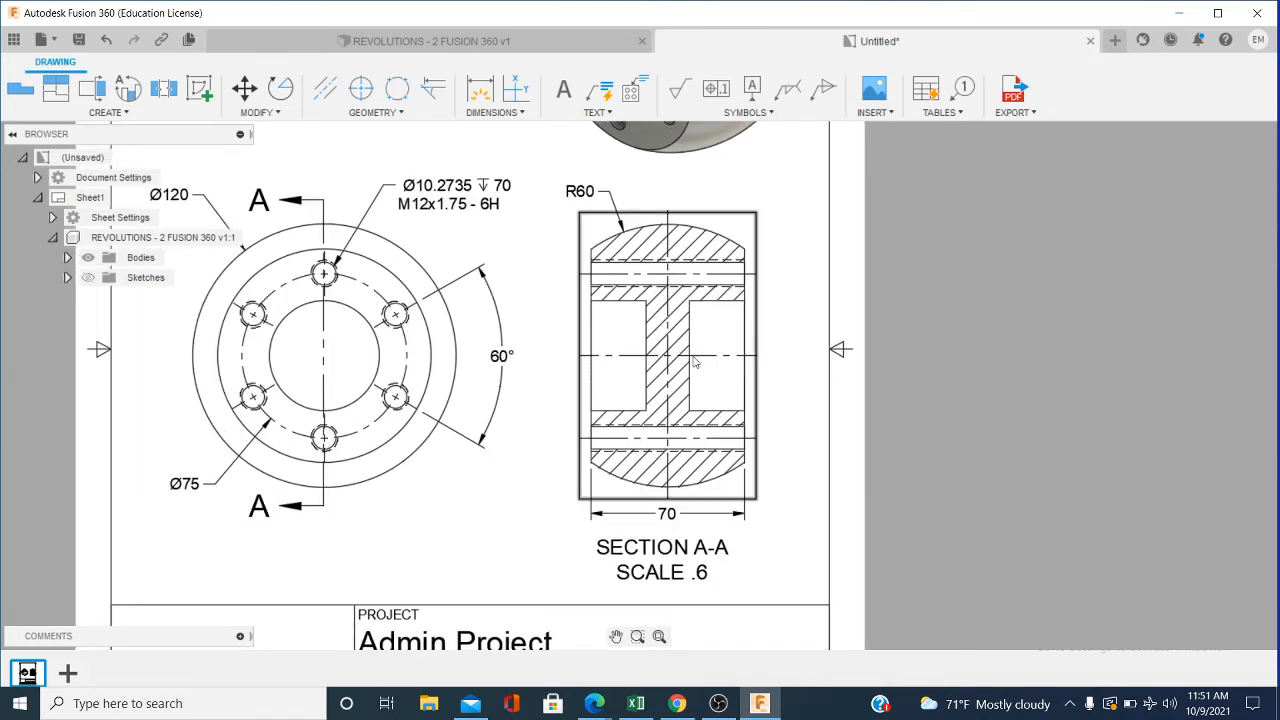
pyautogui.click(480, 90)
pyautogui.scroll(2, 683, 388)
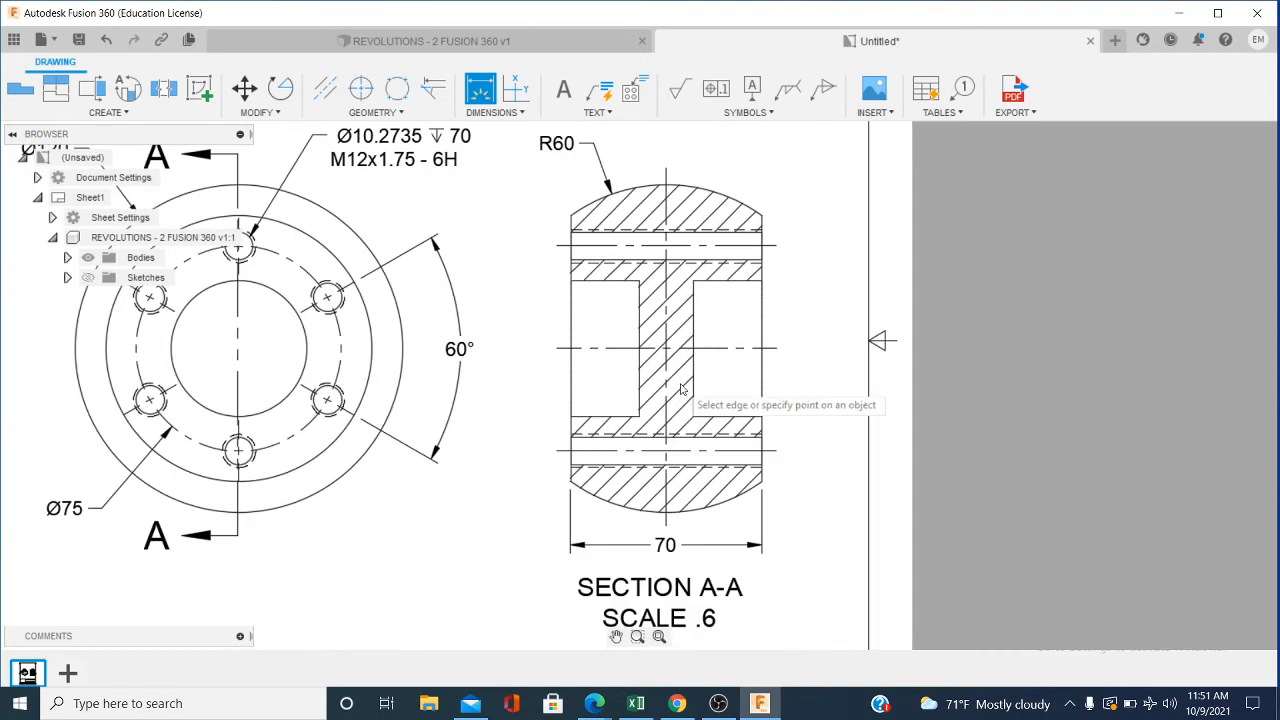
pyautogui.scroll(1, 683, 388)
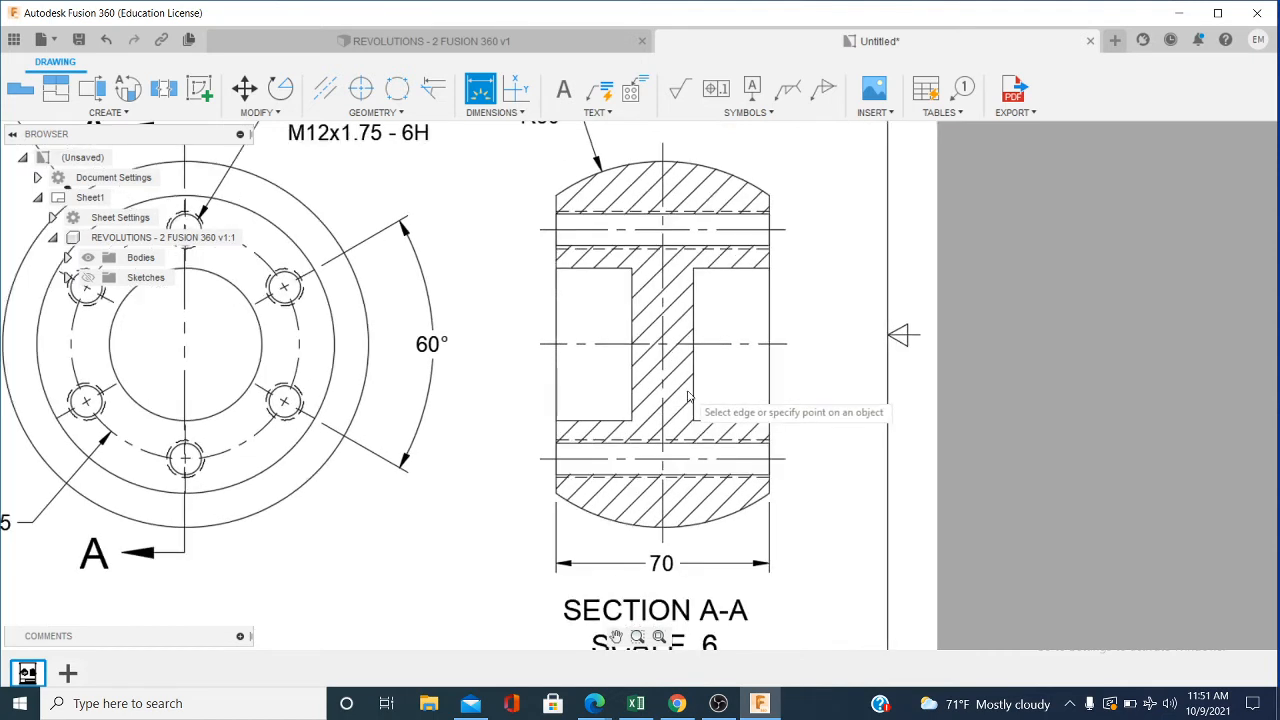
pyautogui.click(636, 398)
pyautogui.click(620, 388)
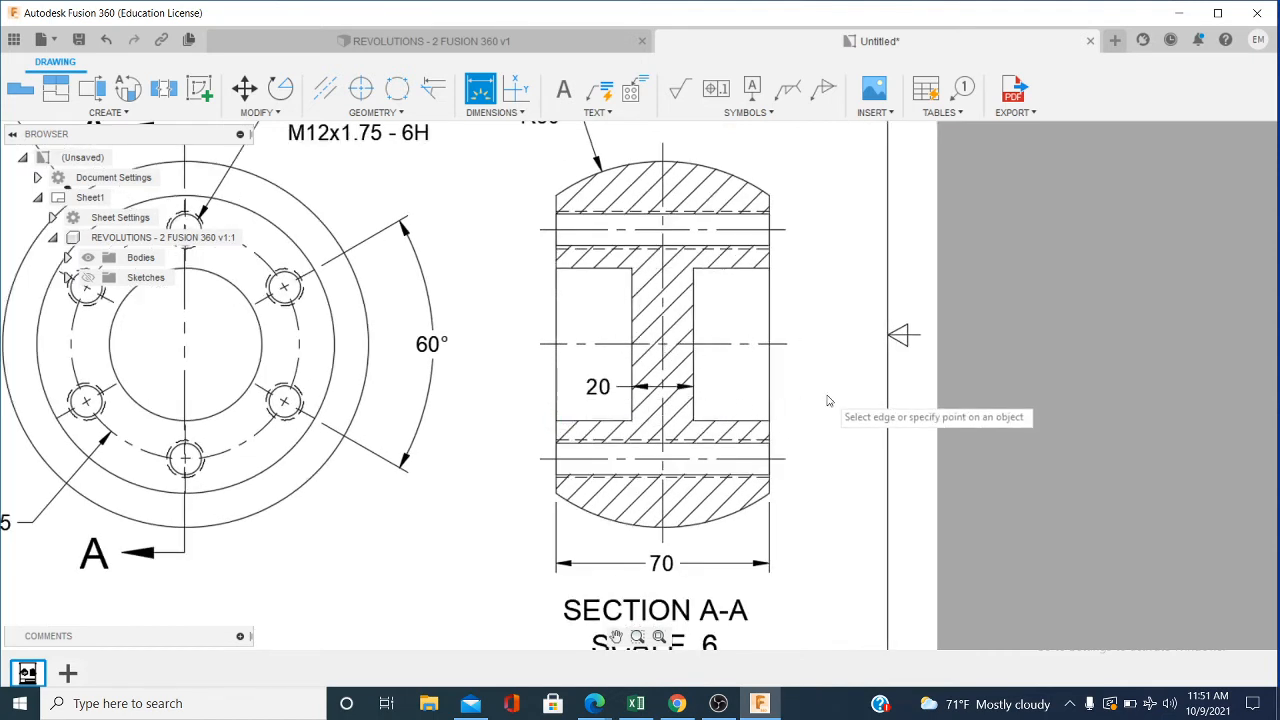
pyautogui.rightClick(800, 395)
pyautogui.click(835, 391)
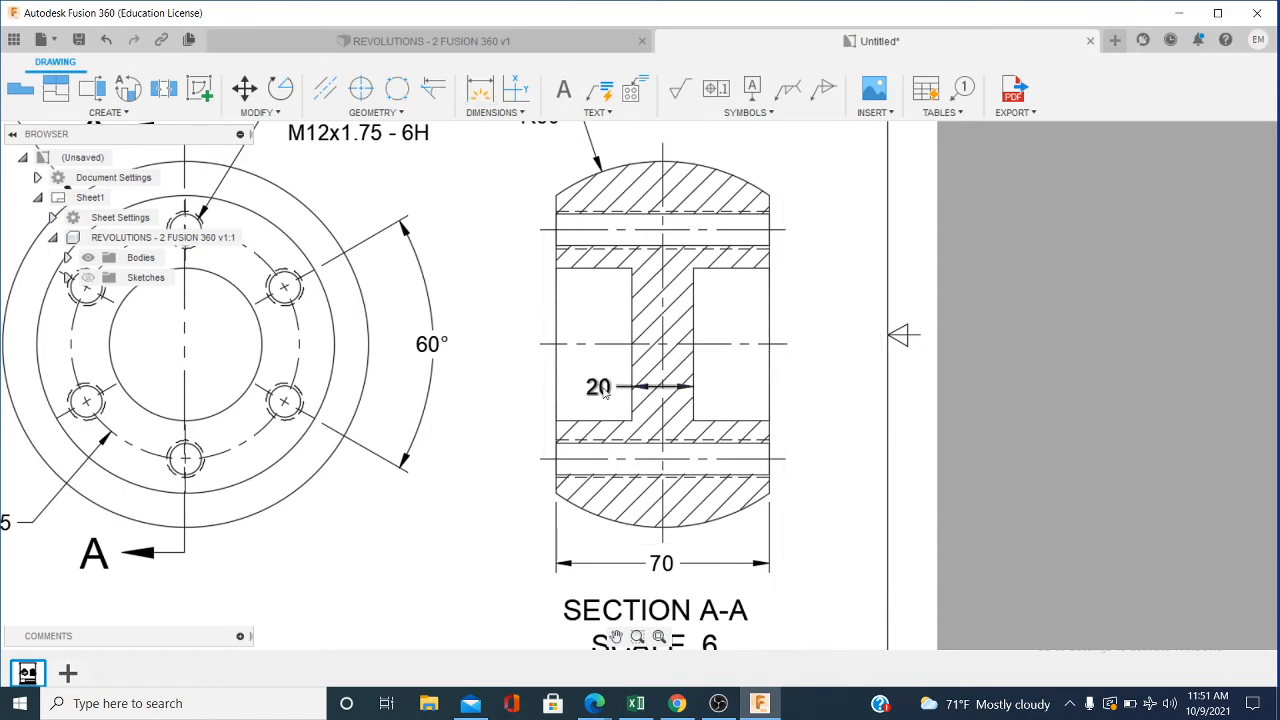
# Step: Move the web thickness dimension's text out of the left recess to just outside the section's left face
pyautogui.click(603, 393)
pyautogui.moveTo(595, 391); pyautogui.dragTo(515, 391)
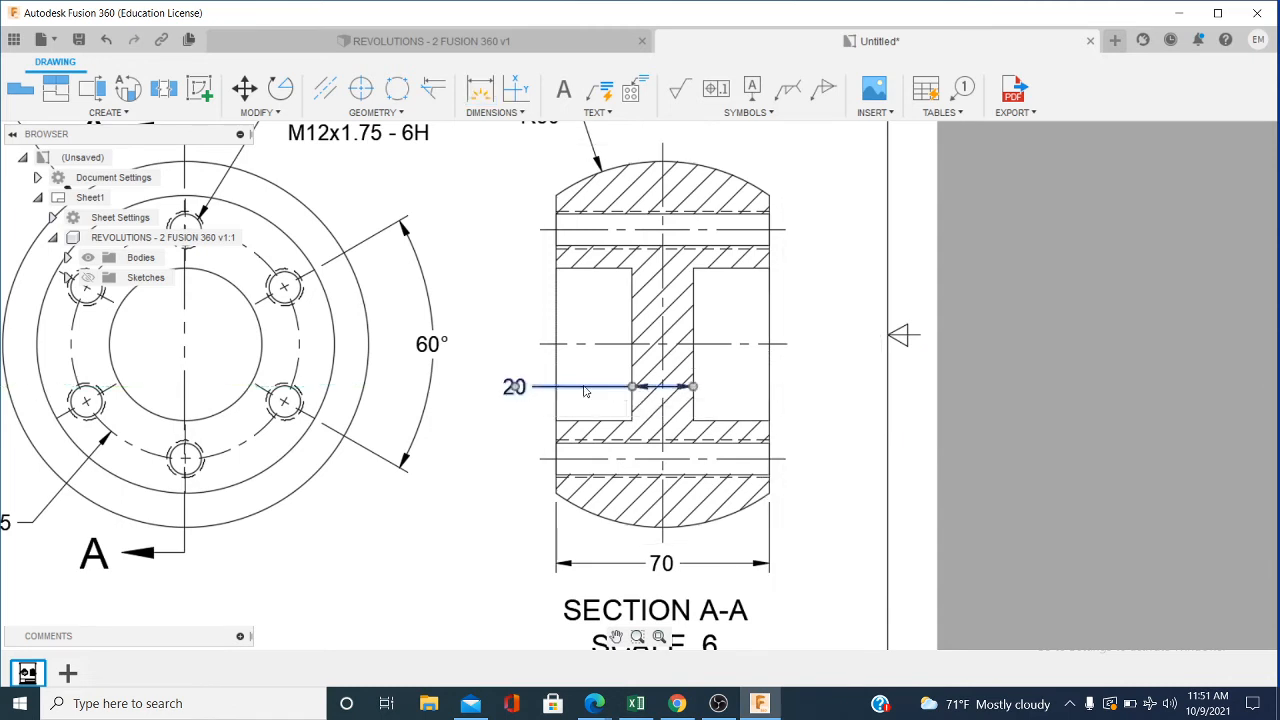
pyautogui.click(787, 392)
# Step: Dimension the distance from Section A-A's vertical centerline to the web's left face, above the horizontal centerline
pyautogui.moveTo(808, 386); pyautogui.dragTo(811, 440, button='middle')
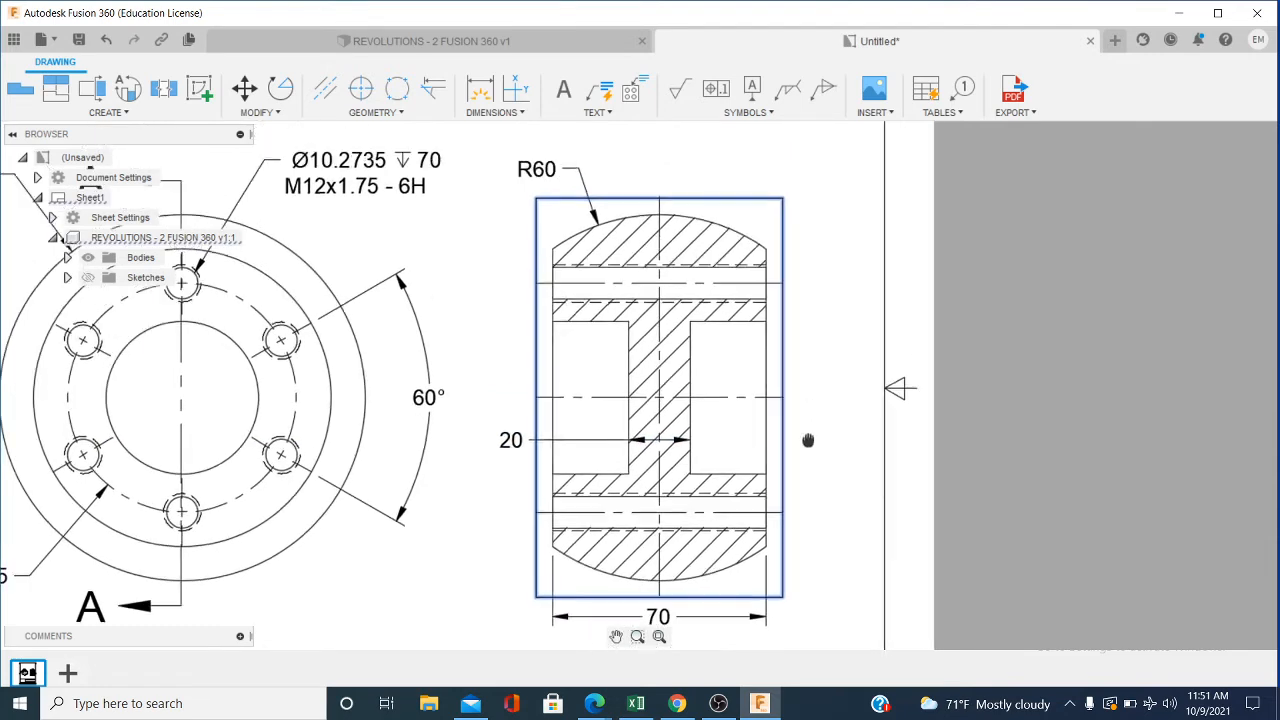
pyautogui.click(480, 88)
pyautogui.scroll(1, 600, 371)
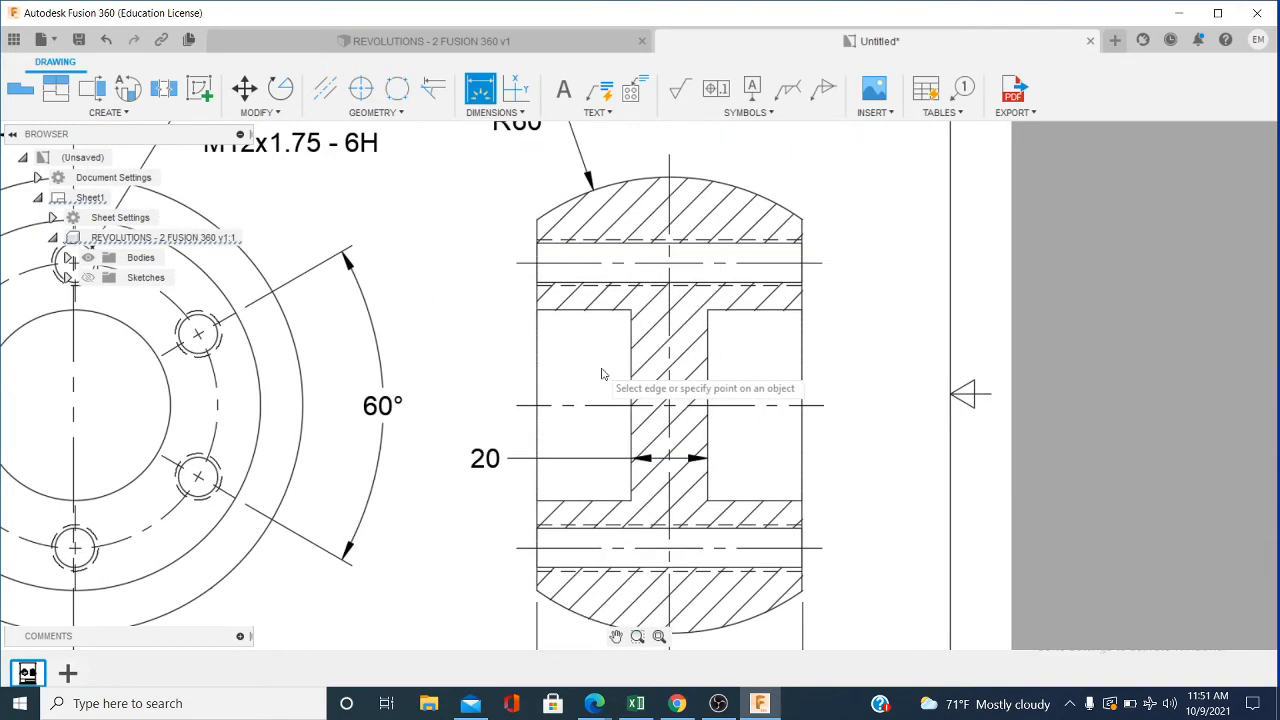
pyautogui.click(668, 366)
pyautogui.click(632, 362)
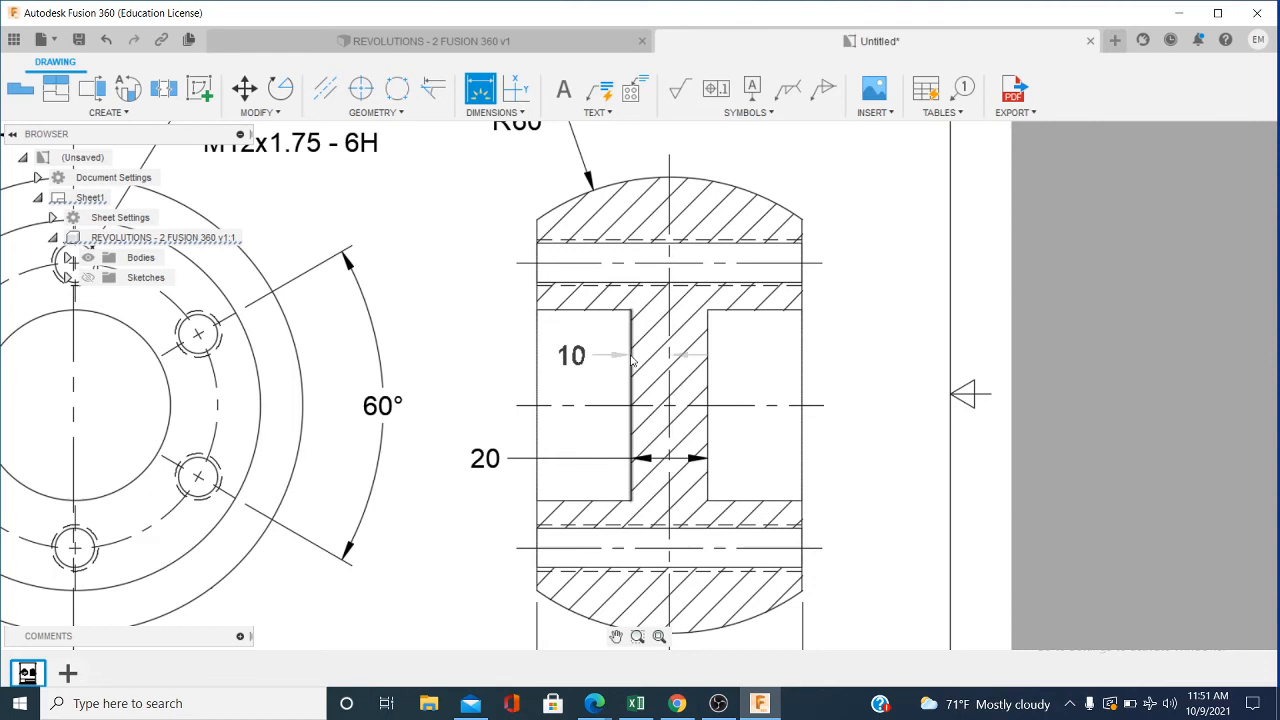
pyautogui.click(578, 358)
pyautogui.rightClick(820, 361)
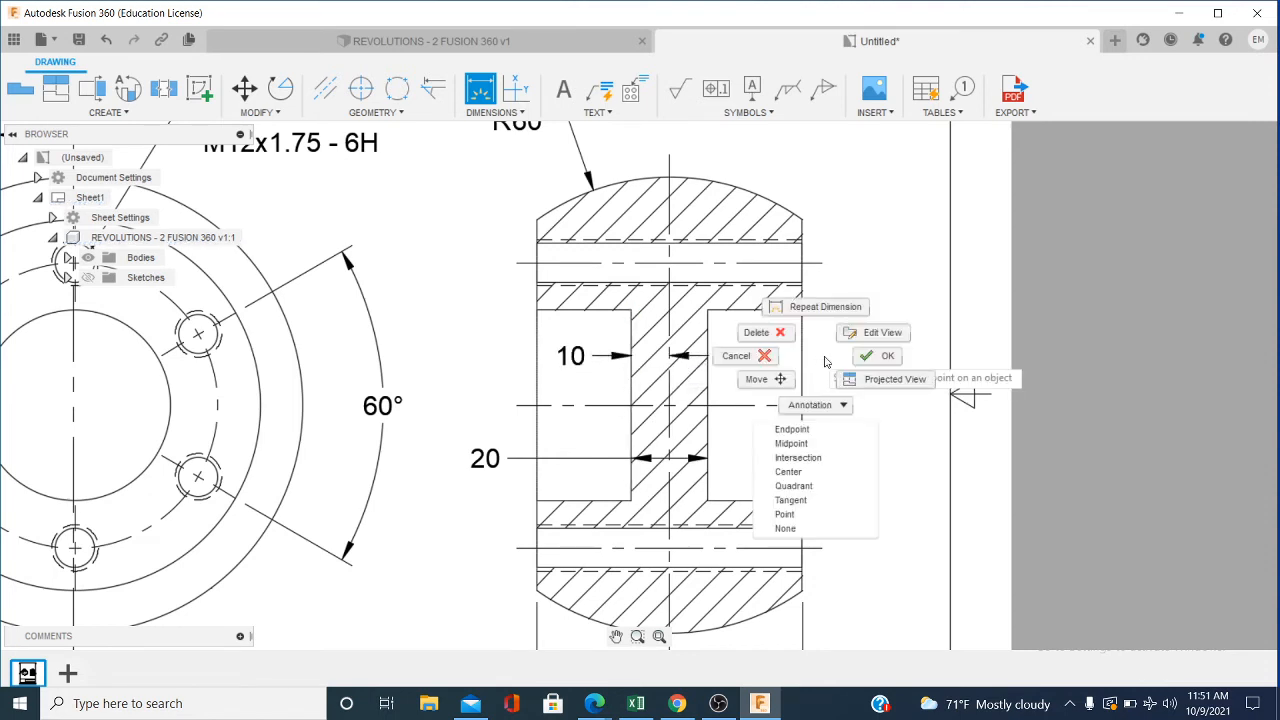
pyautogui.click(848, 363)
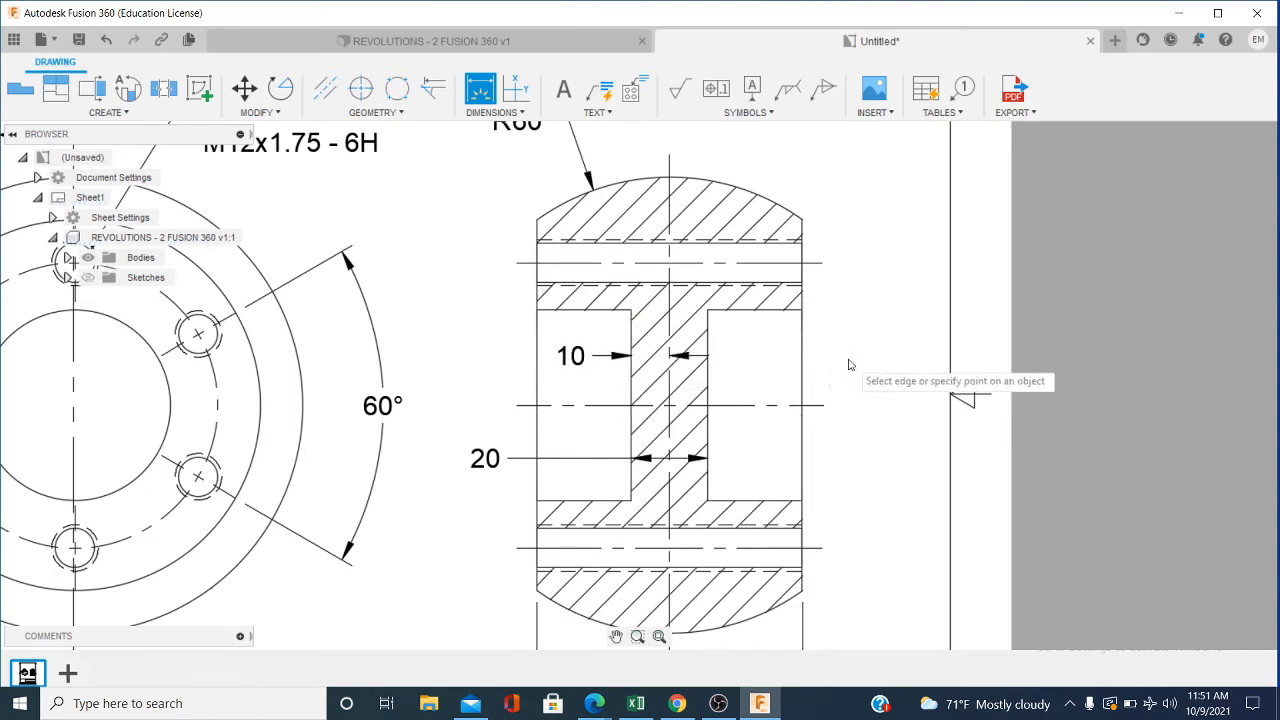
# Step: Move the centerline-to-web dimension's text outside the section's left face, roughly above the web thickness text
pyautogui.click(584, 360)
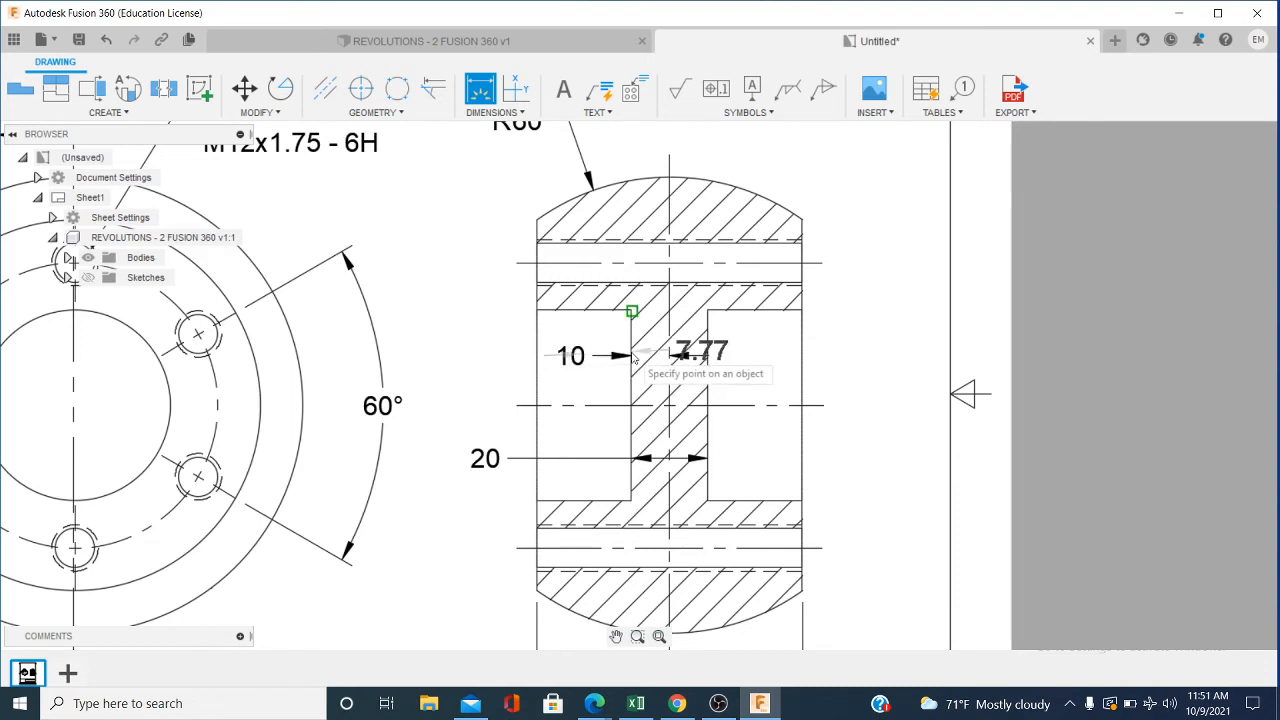
pyautogui.press('Escape')
pyautogui.click(568, 357)
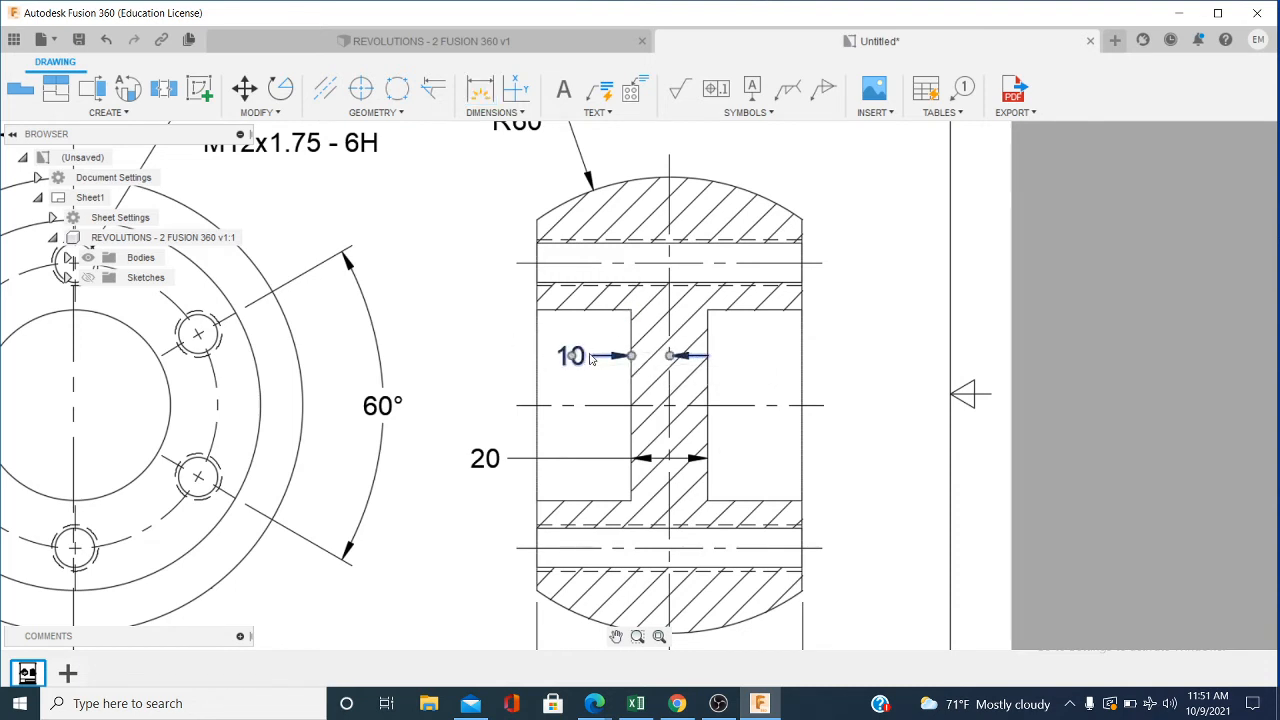
pyautogui.moveTo(572, 360); pyautogui.dragTo(482, 358)
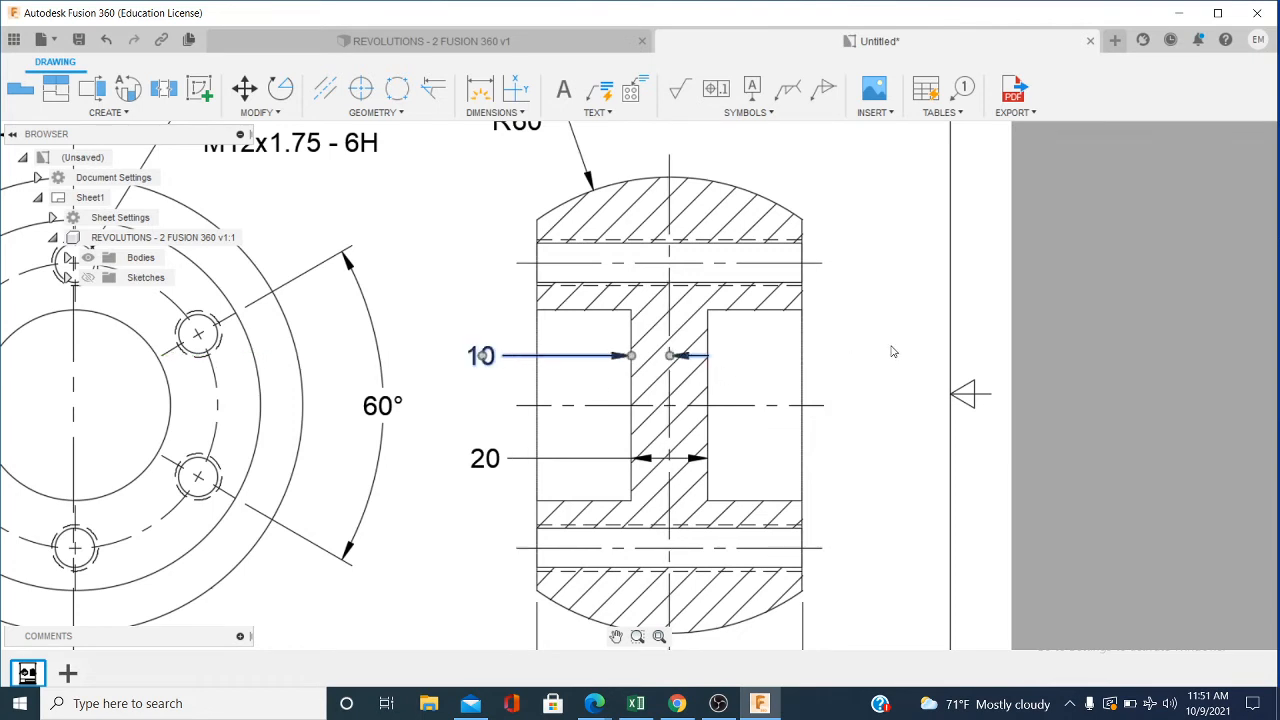
pyautogui.click(853, 350)
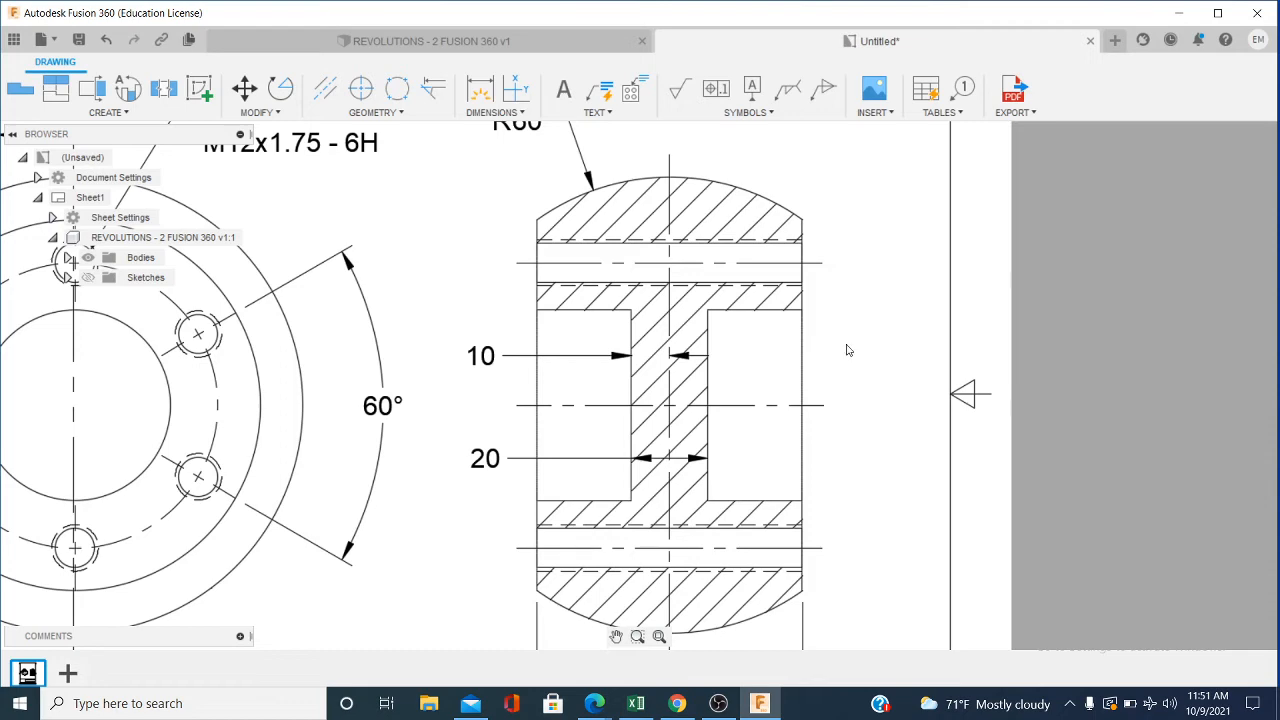
pyautogui.scroll(-1, 845, 342)
pyautogui.moveTo(845, 342); pyautogui.dragTo(704, 351, button='middle')
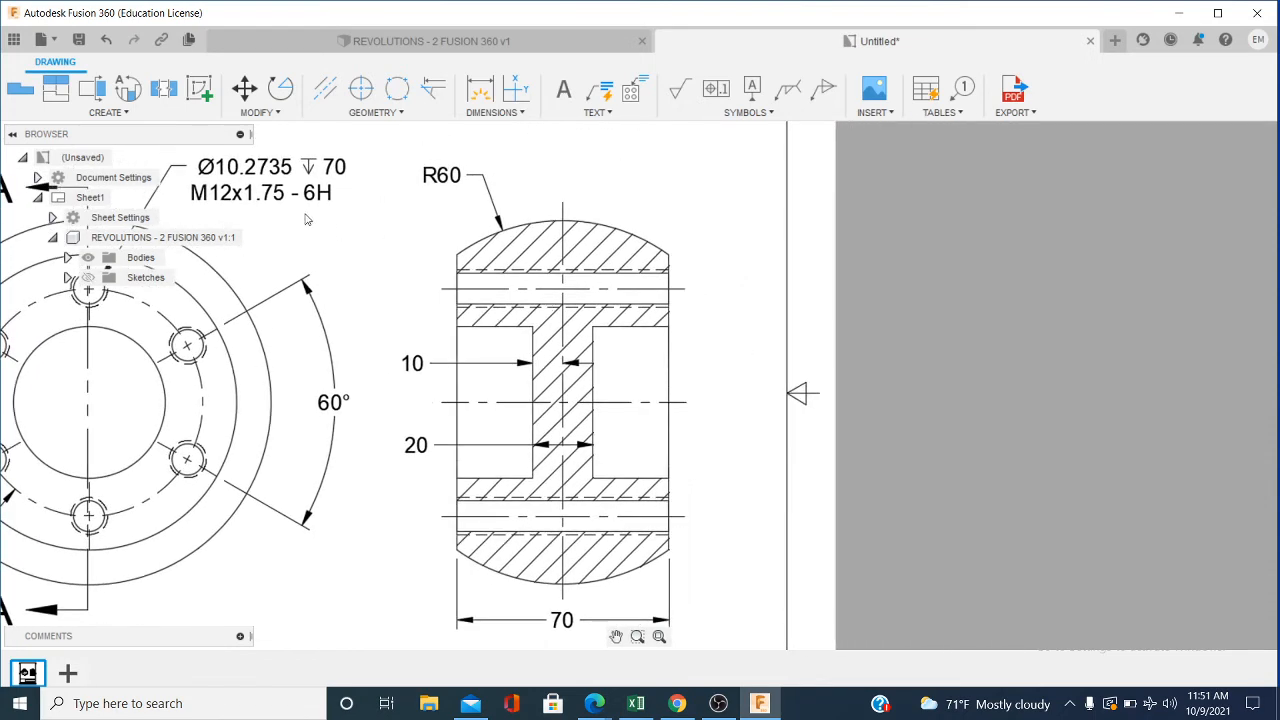
# Step: Dimension the vertical distance from Section A-A's horizontal centerline to the recess's upper edge, placed outside the section's right face
pyautogui.click(480, 88)
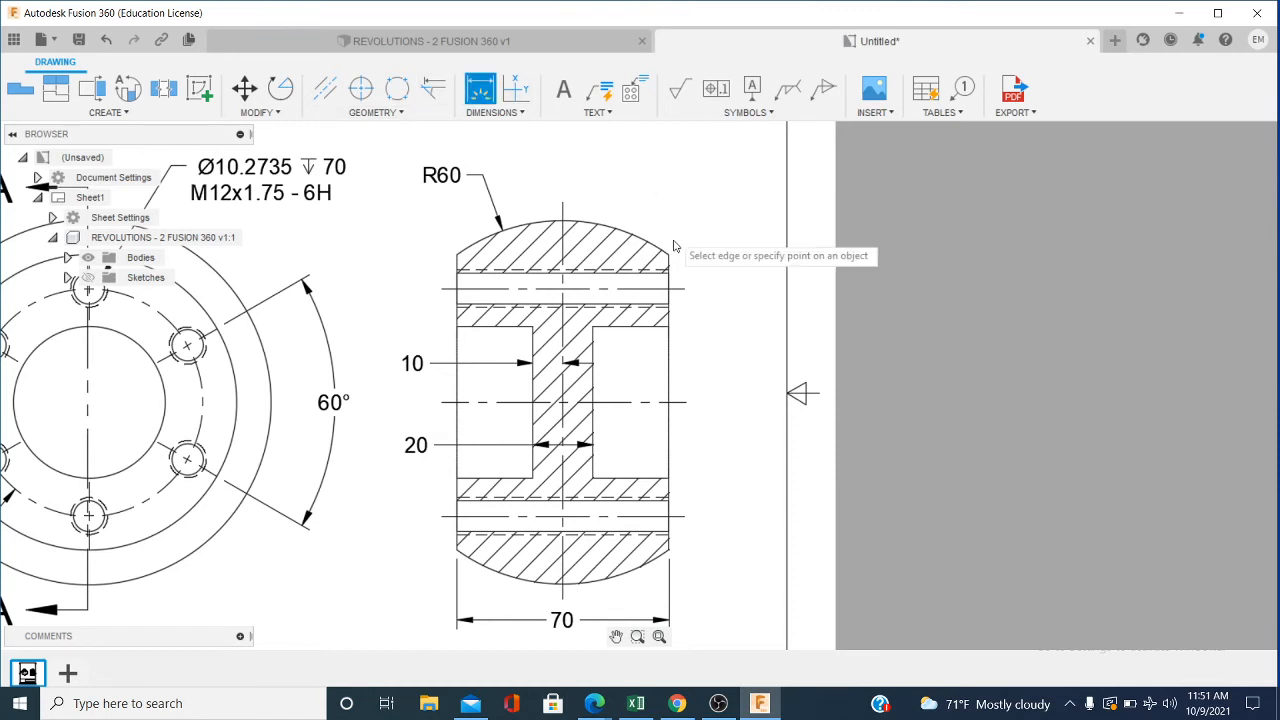
pyautogui.click(680, 401)
pyautogui.click(667, 328)
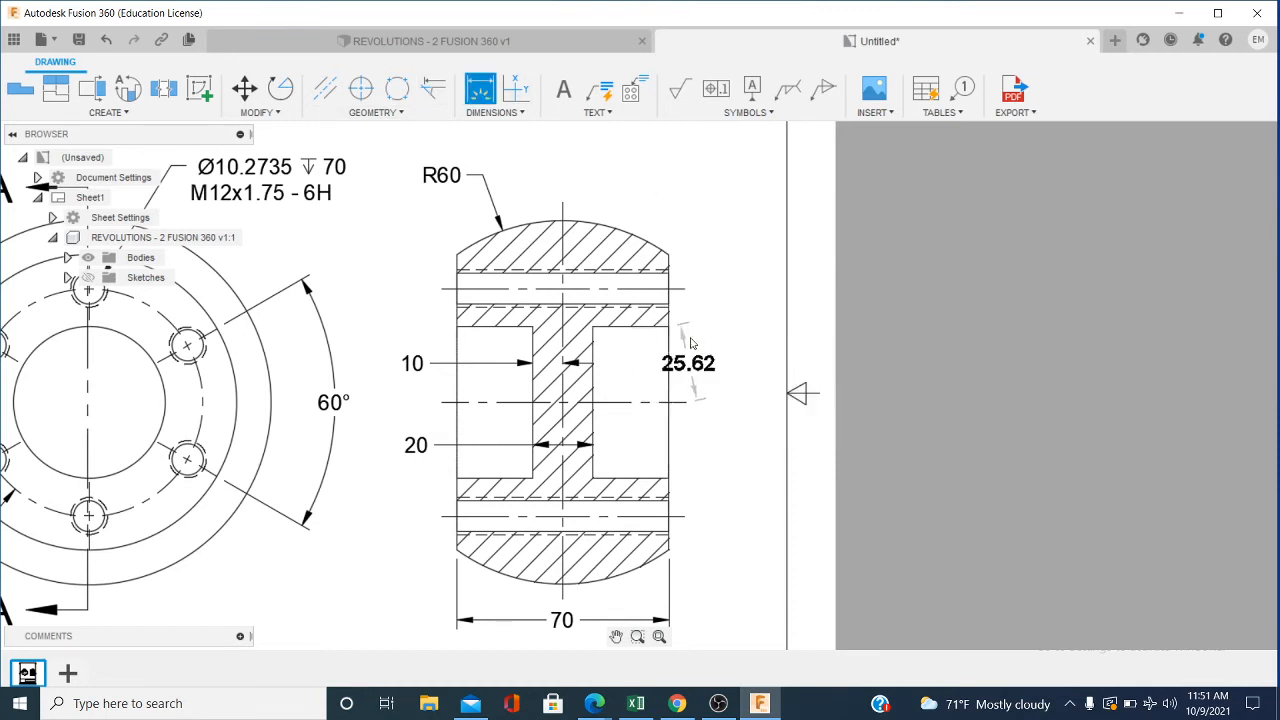
pyautogui.click(729, 410)
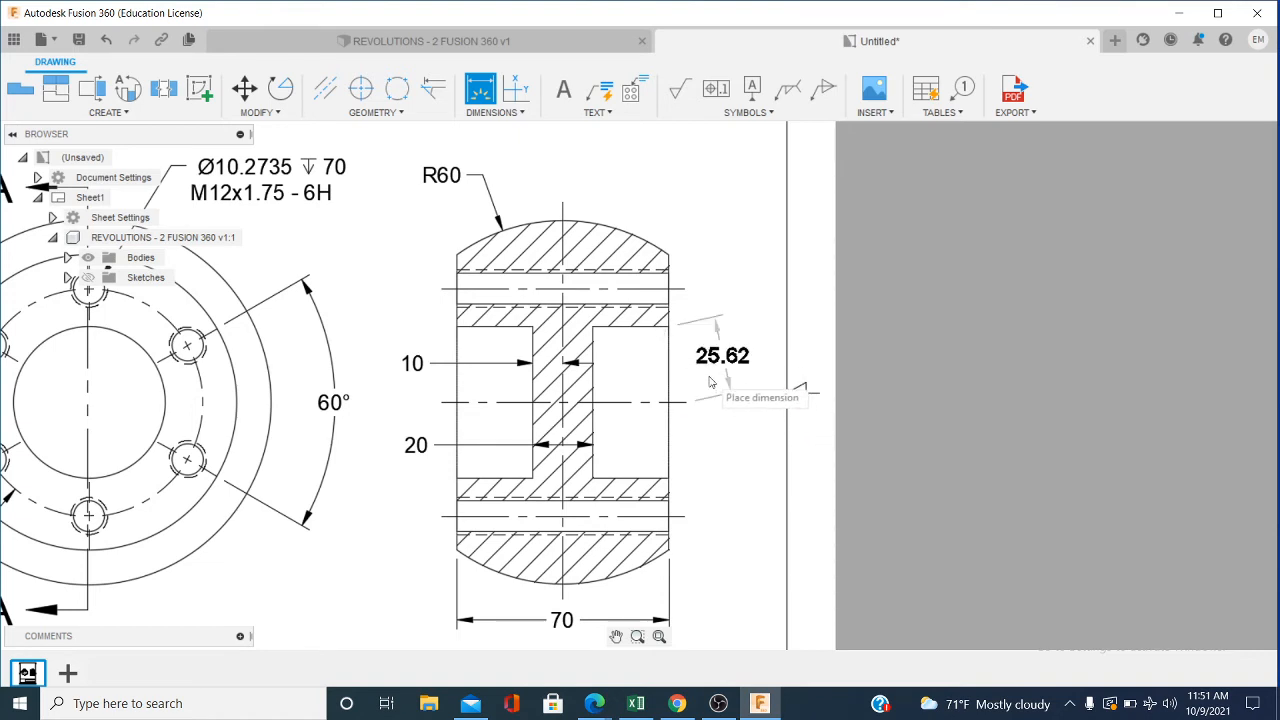
pyautogui.click(717, 401)
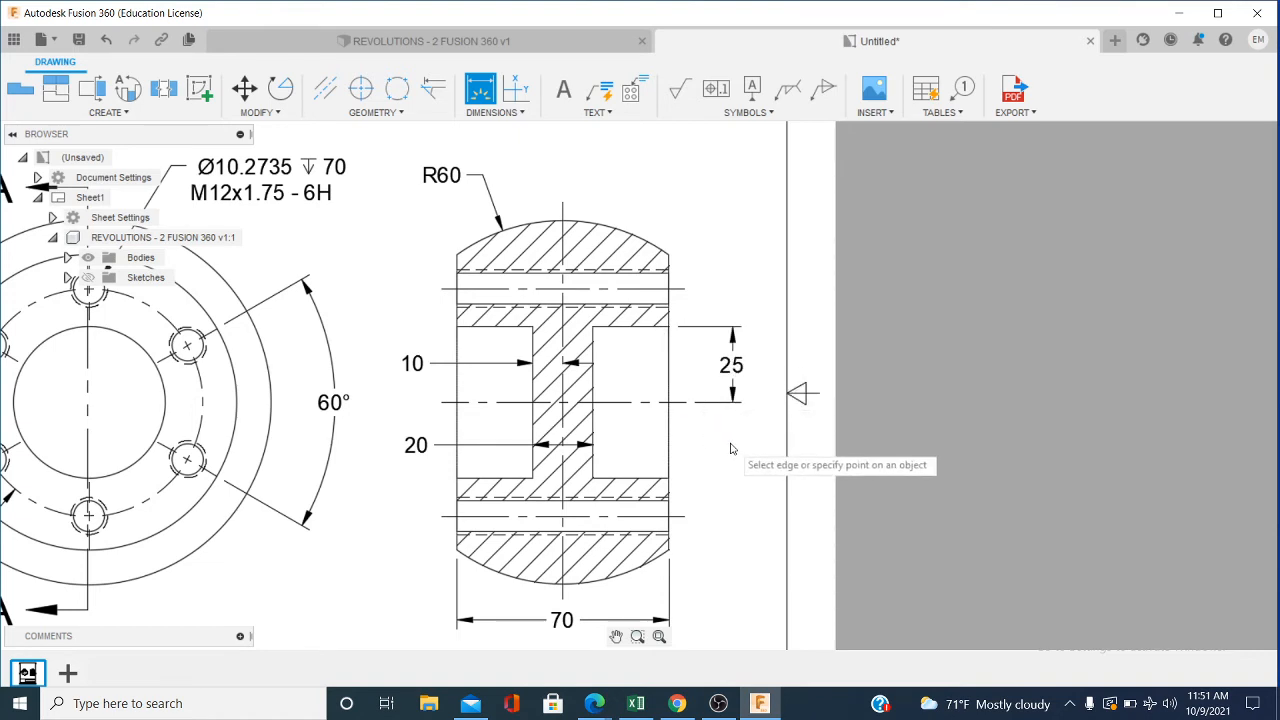
pyautogui.rightClick(731, 445)
pyautogui.click(792, 444)
# Step: Move the centerline-to-recess-edge dimension closer to Section A-A's right face
pyautogui.click(735, 379)
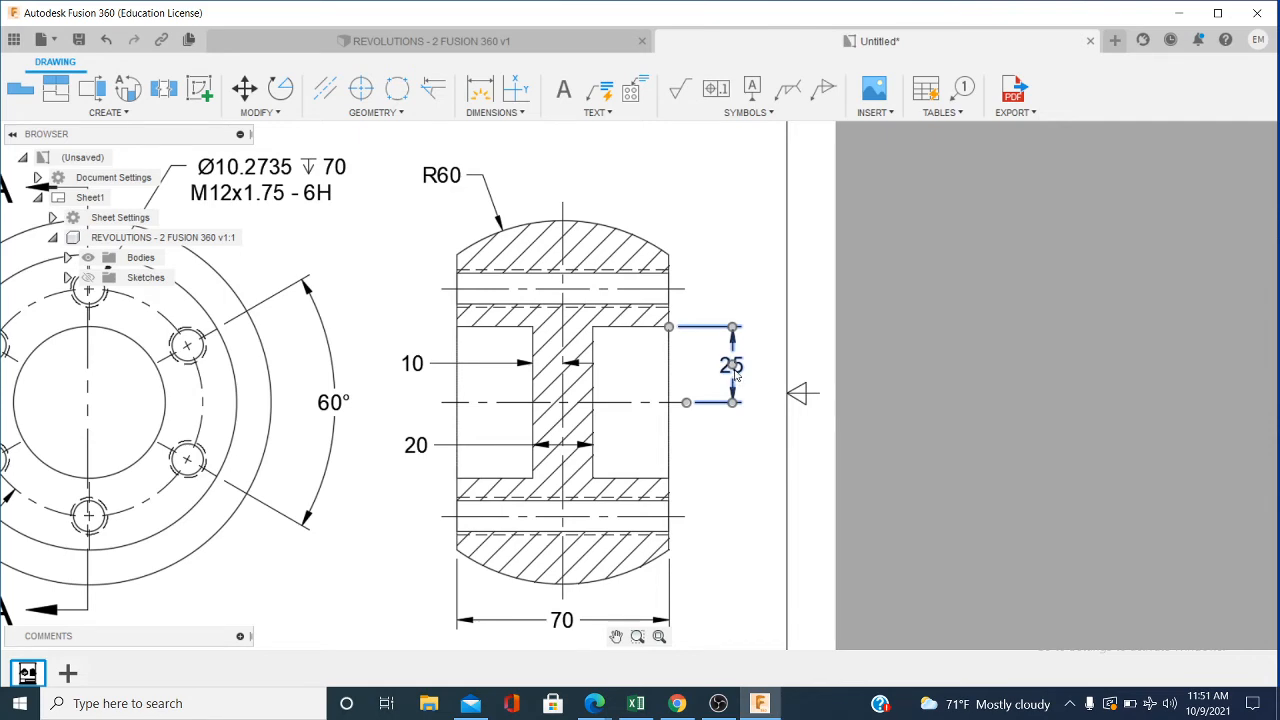
pyautogui.moveTo(733, 370); pyautogui.dragTo(714, 370)
pyautogui.click(734, 451)
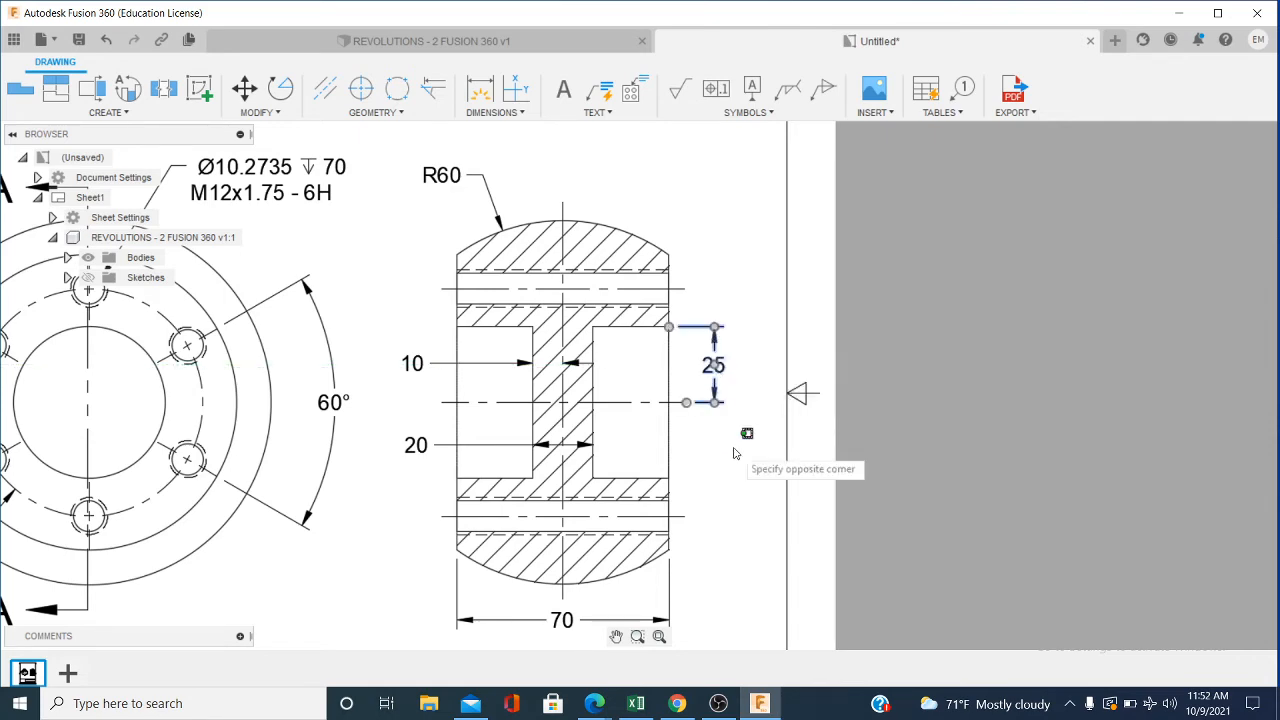
# Step: Nudge the shaded isometric view slightly up and to the right, within the sheet's upper corner
pyautogui.scroll(-2, 732, 498)
pyautogui.scroll(-3, 732, 490)
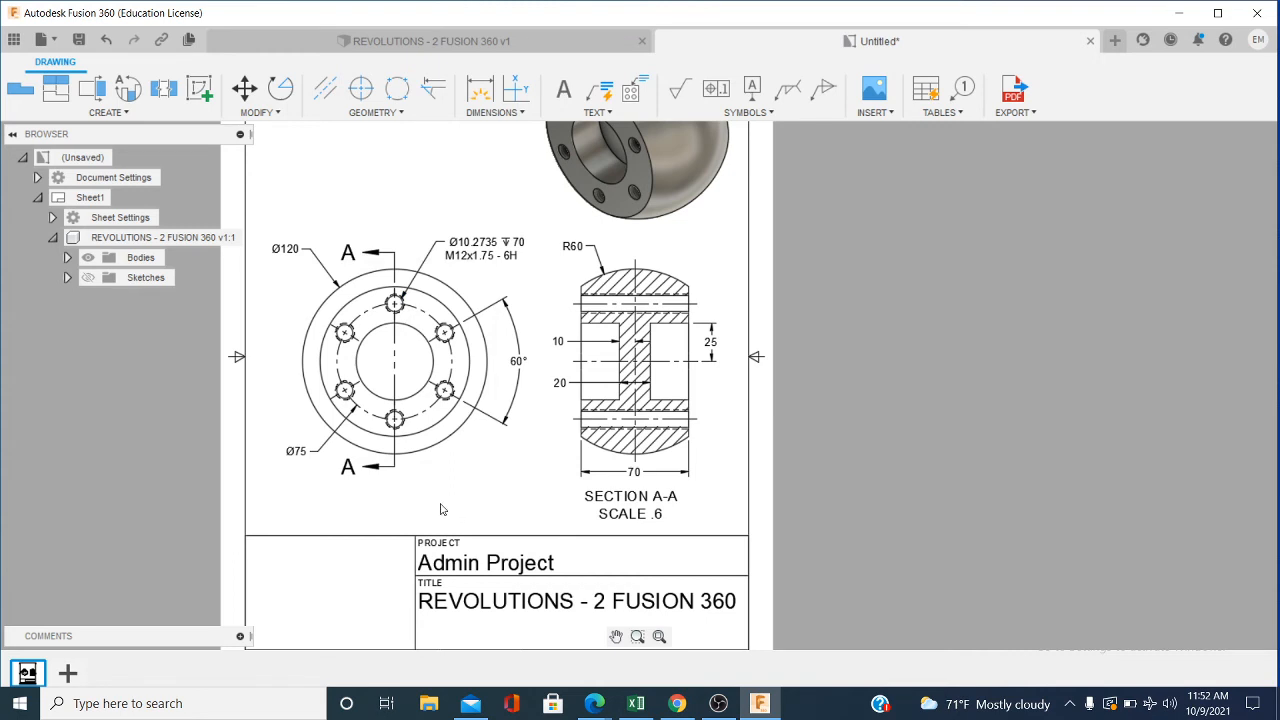
pyautogui.moveTo(589, 443)
pyautogui.mouseDown(button='middle')
pyautogui.moveTo(573, 544)
pyautogui.moveTo(609, 520)
pyautogui.mouseUp(button='middle')
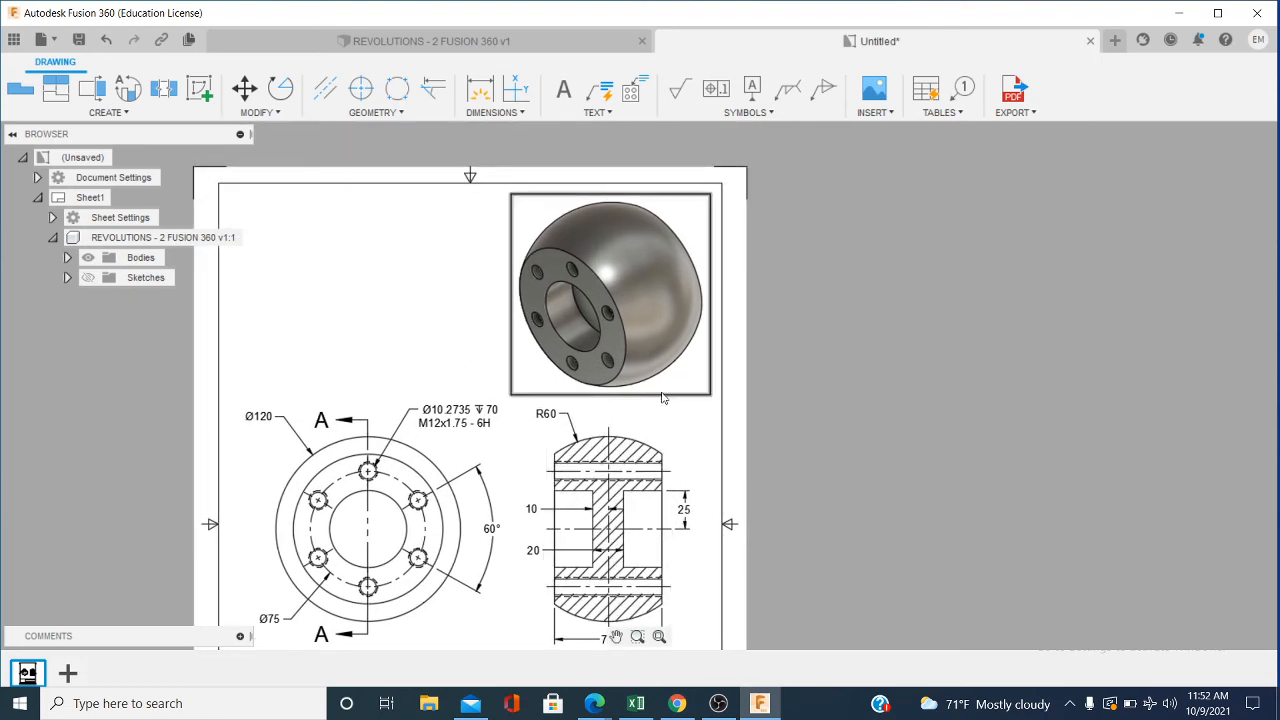
pyautogui.moveTo(664, 389); pyautogui.dragTo(668, 382)
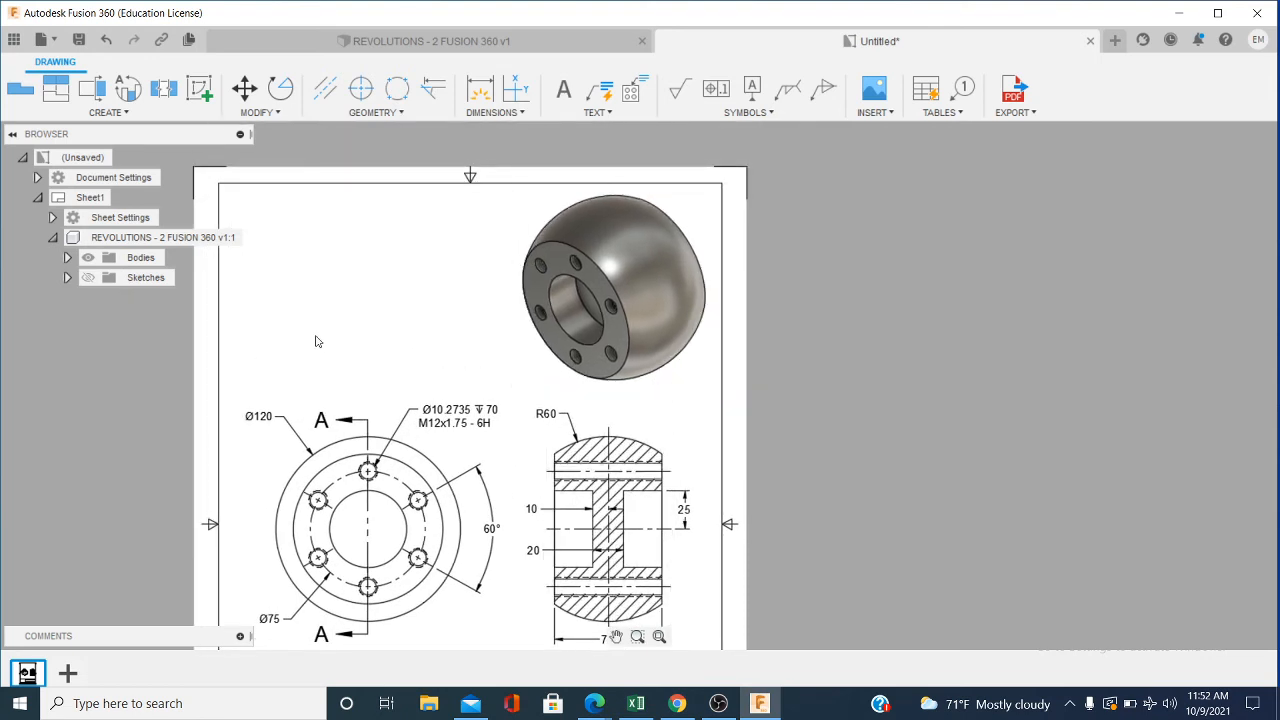
pyautogui.rightClick(779, 270)
pyautogui.press('Escape')
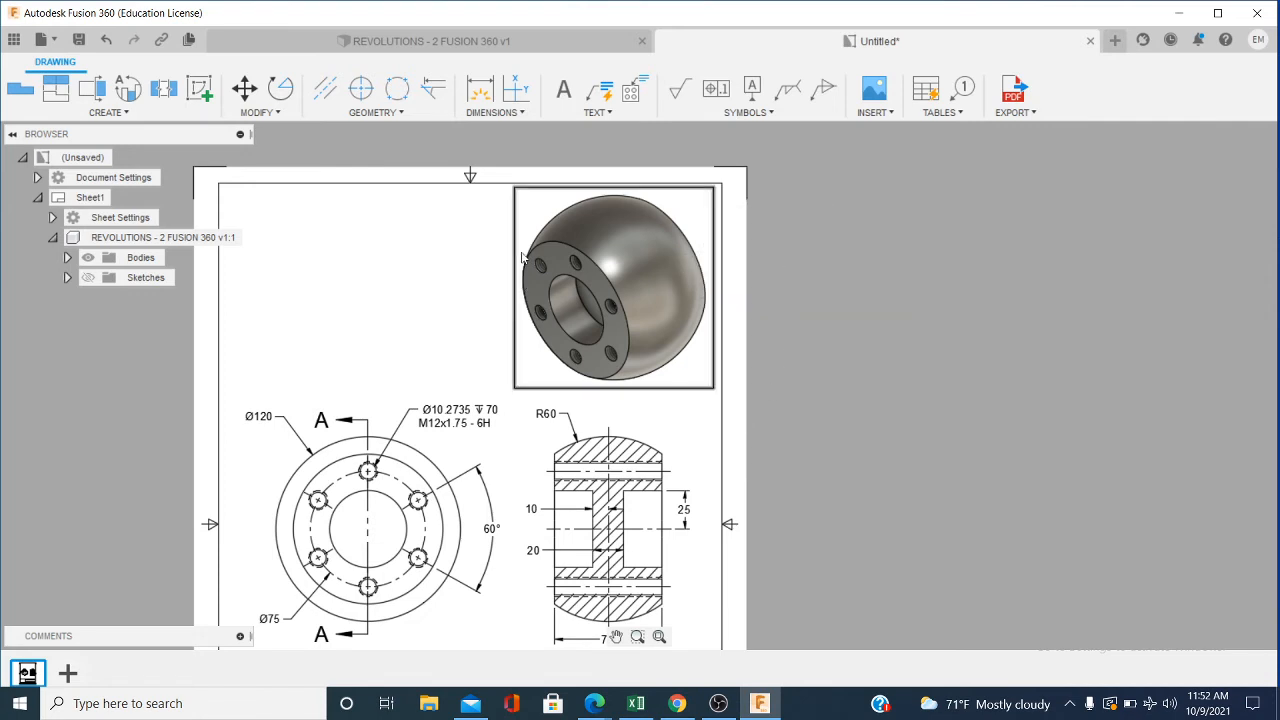
# Step: Add a text note reading FRONT VIEW below the front view, under the lower section arrow
pyautogui.click(562, 92)
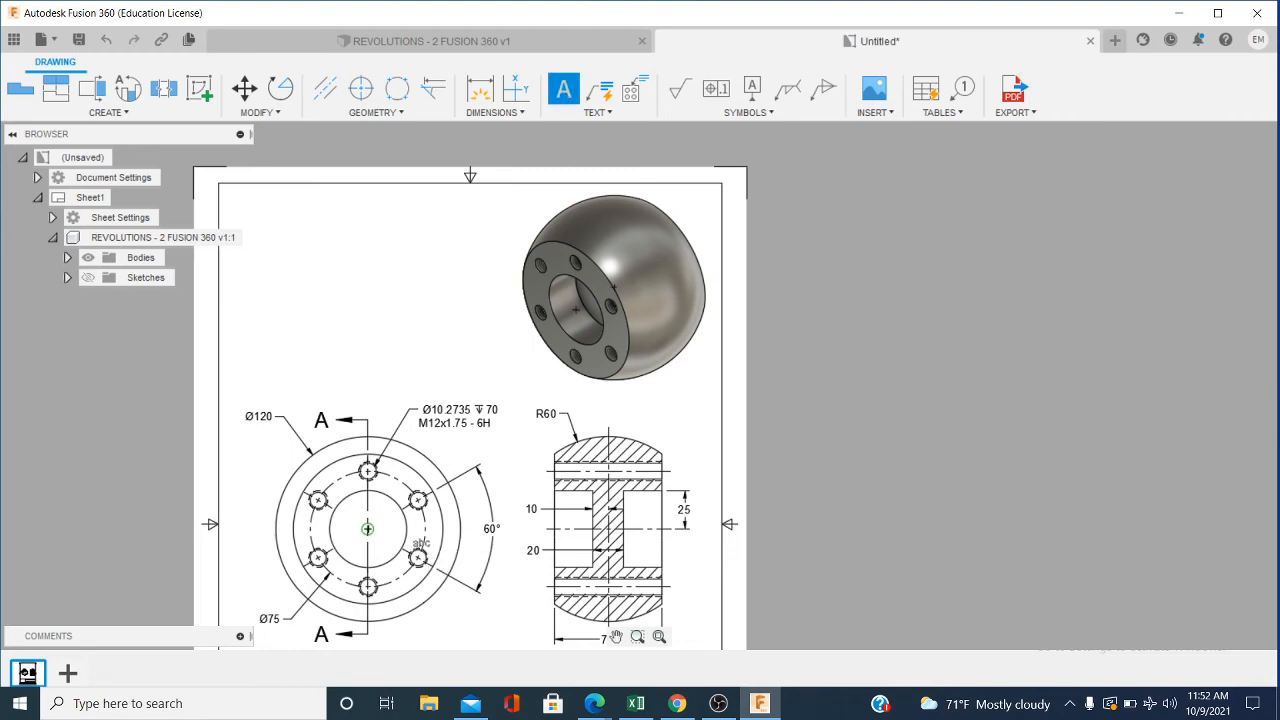
pyautogui.moveTo(410, 538); pyautogui.dragTo(536, 268, button='middle')
pyautogui.scroll(1, 422, 394)
pyautogui.scroll(2, 422, 394)
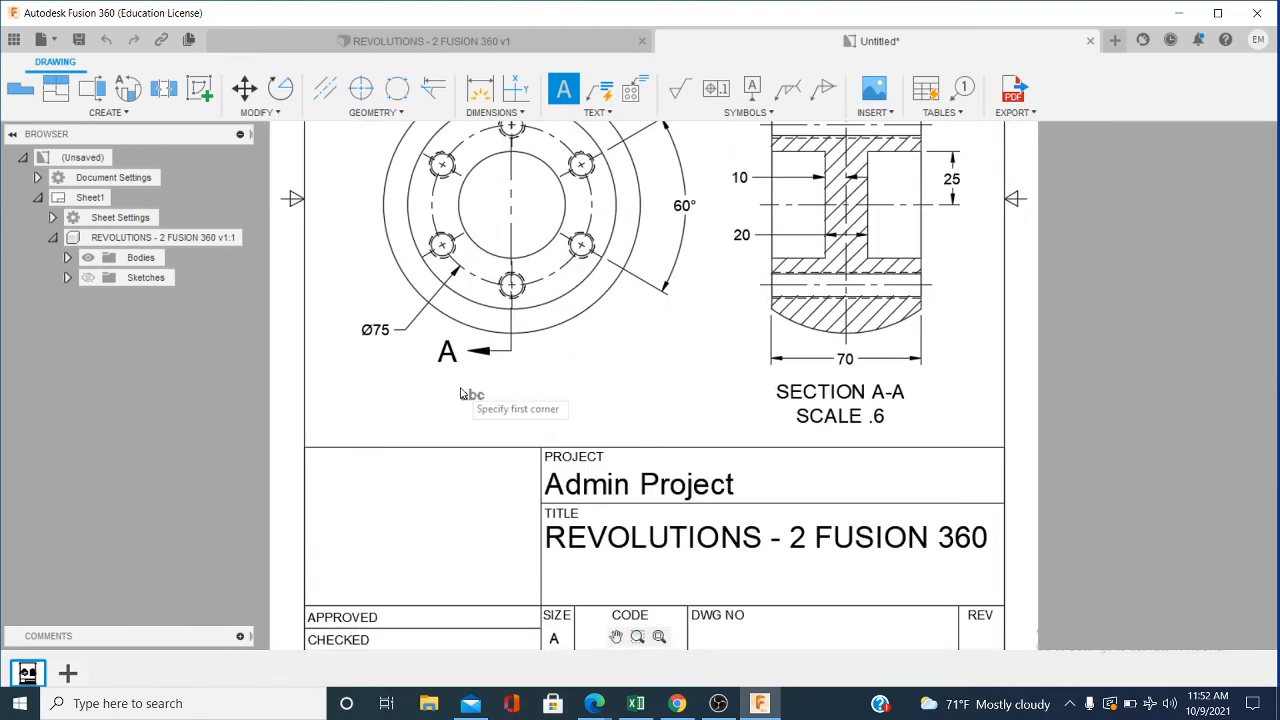
pyautogui.click(460, 382)
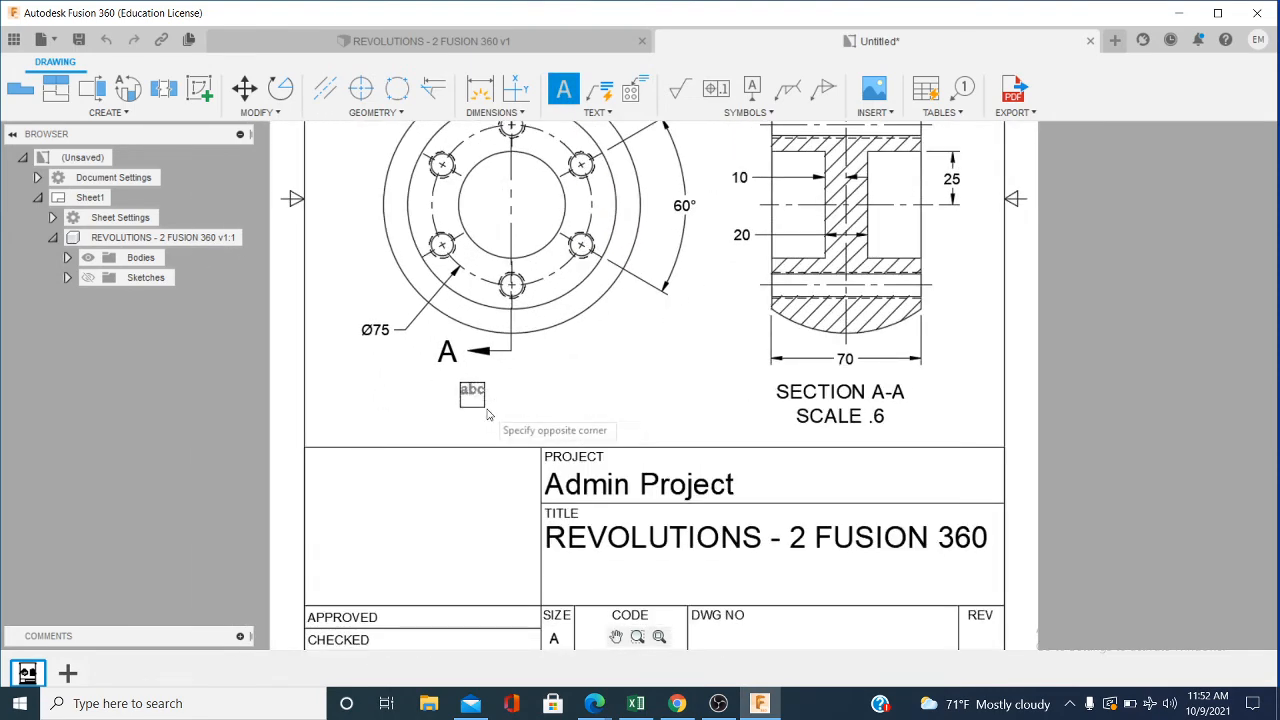
pyautogui.click(571, 419)
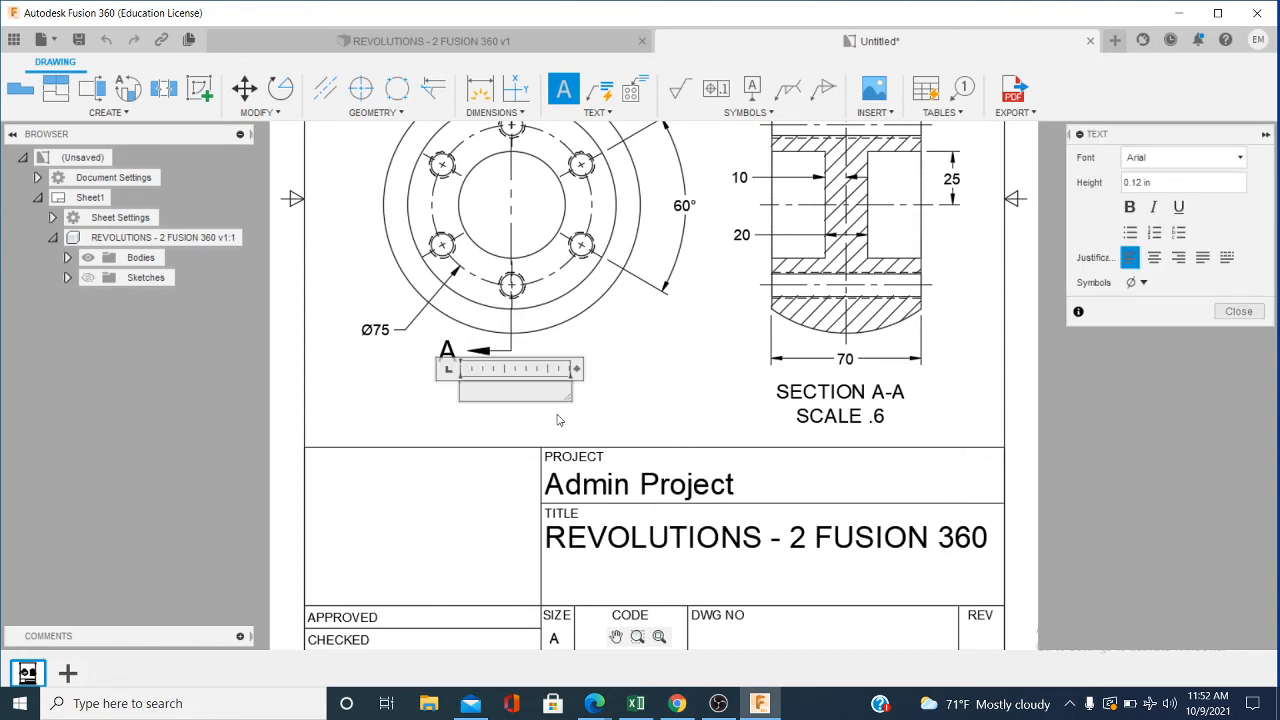
pyautogui.write('FRONT VIEW')
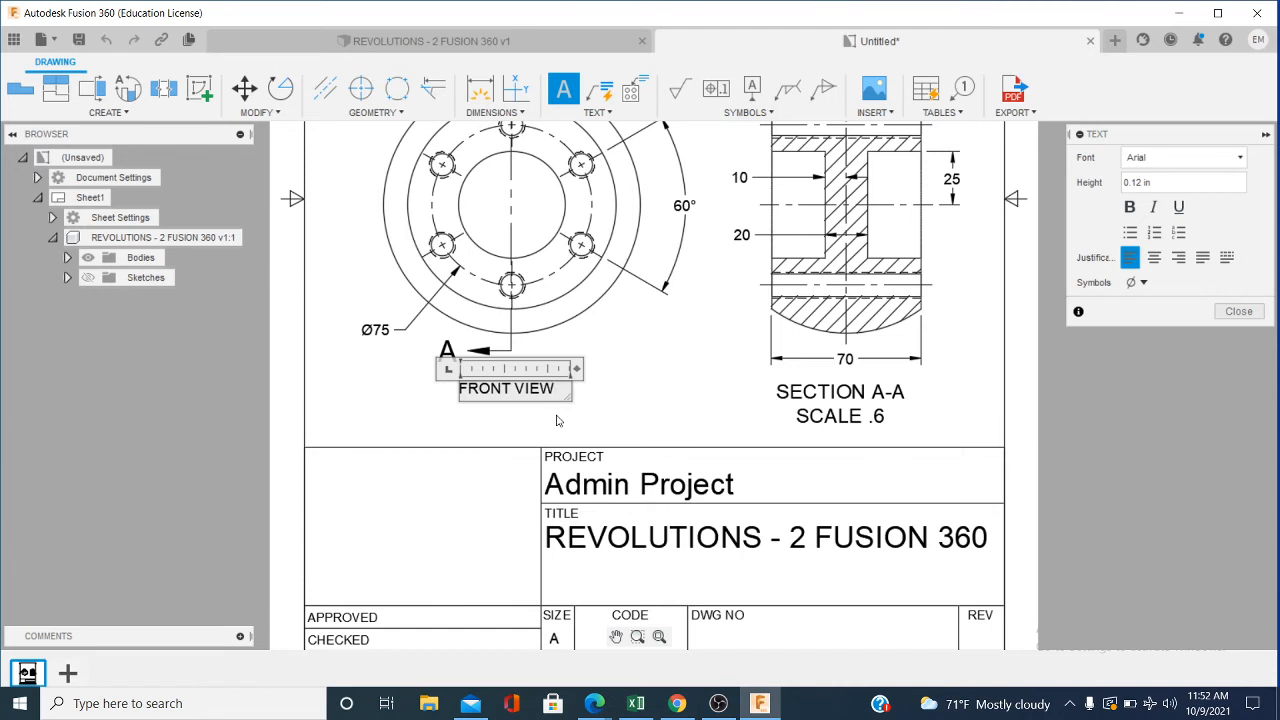
# Step: Make the FRONT VIEW label bold and underlined, and finish the text
pyautogui.moveTo(557, 390); pyautogui.dragTo(461, 397)
pyautogui.click(1129, 210)
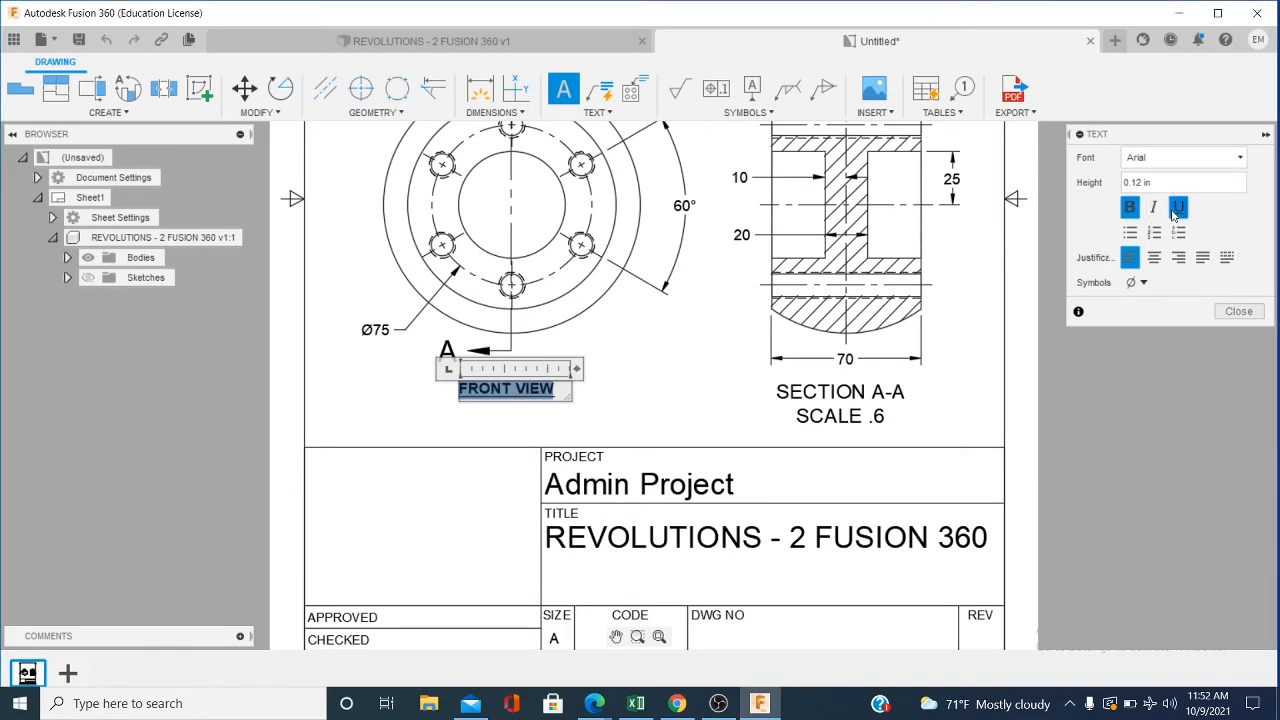
pyautogui.click(1177, 209)
pyautogui.click(1238, 311)
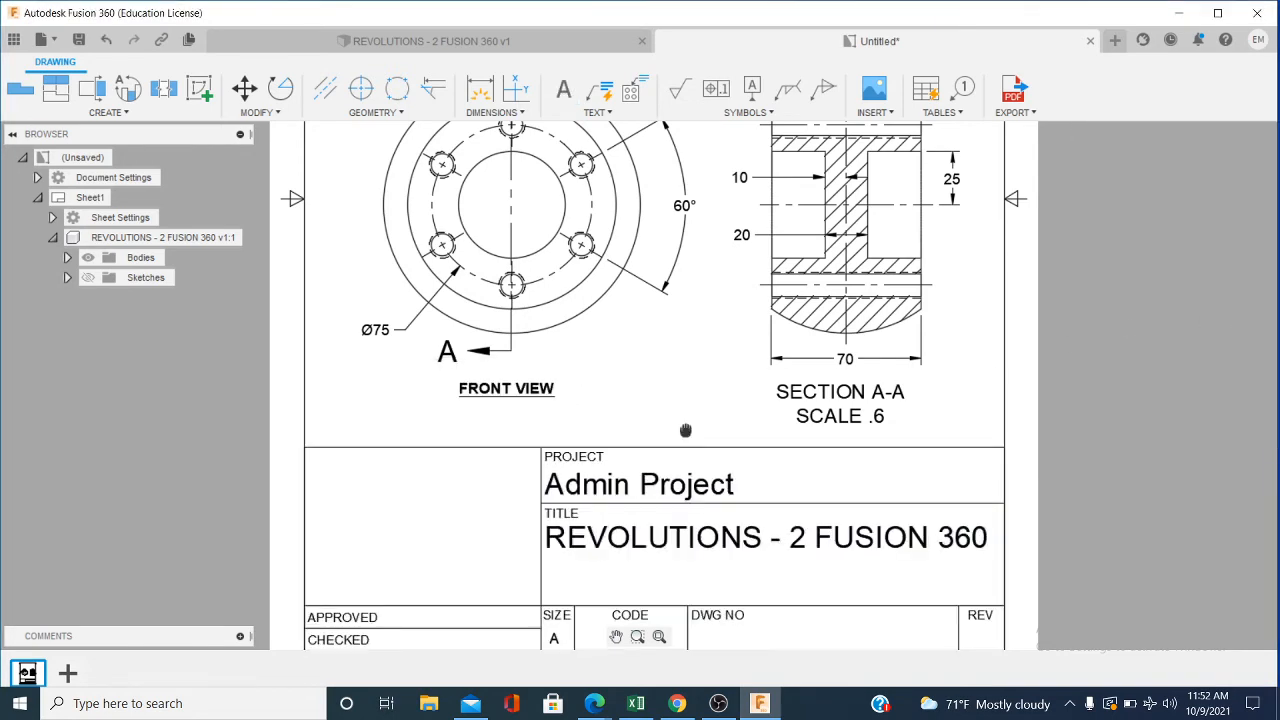
# Step: Nudge the FRONT VIEW label slightly to the left beneath the front view
pyautogui.moveTo(687, 431); pyautogui.dragTo(600, 552, button='middle')
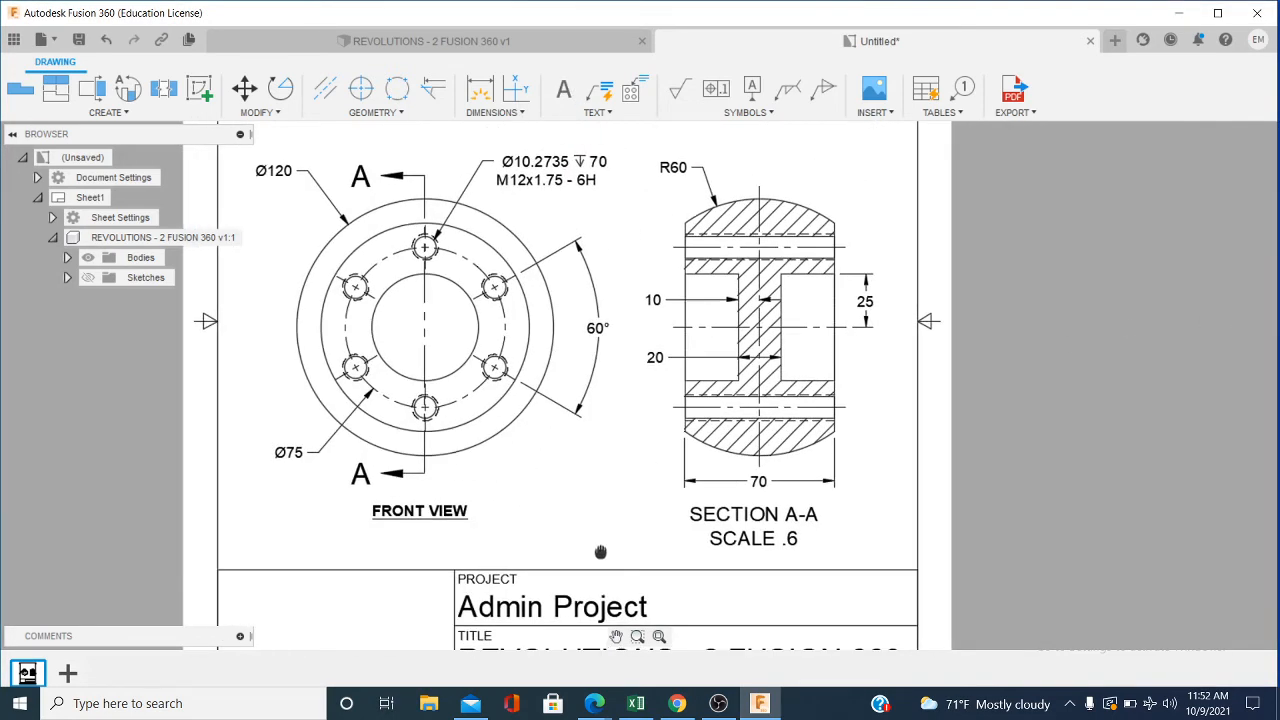
pyautogui.click(415, 520)
pyautogui.click(374, 507)
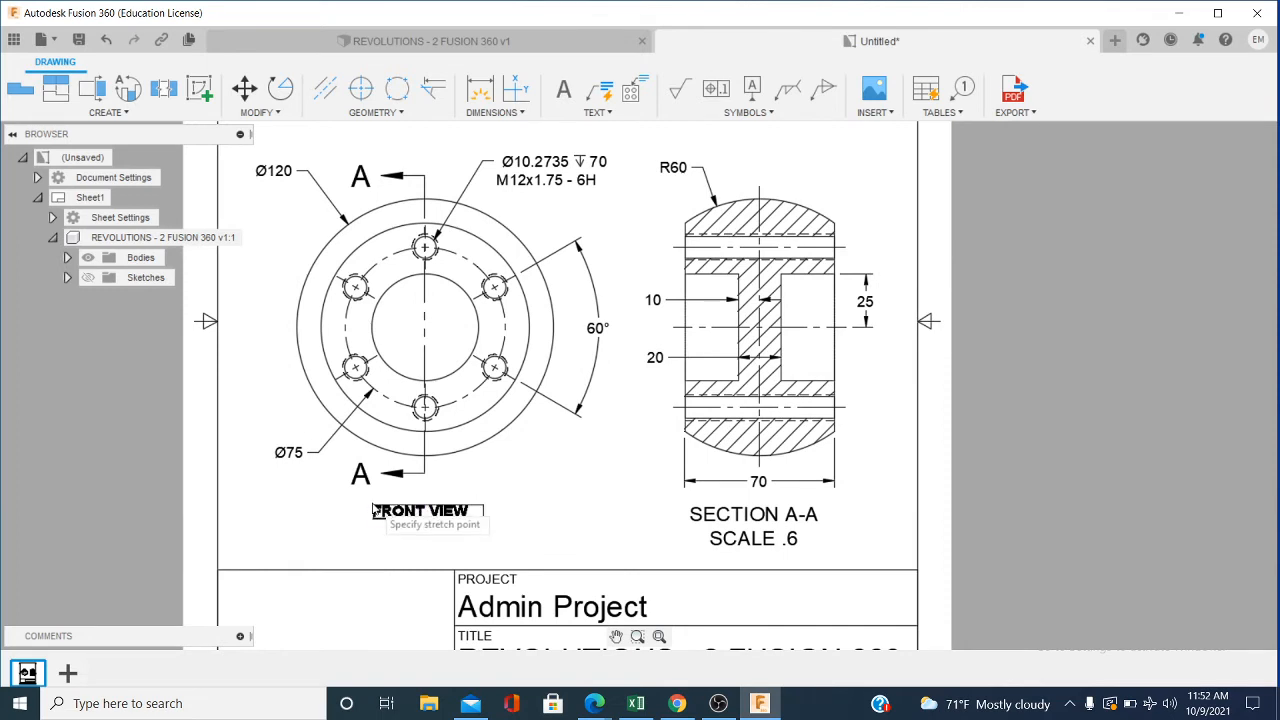
pyautogui.click(368, 511)
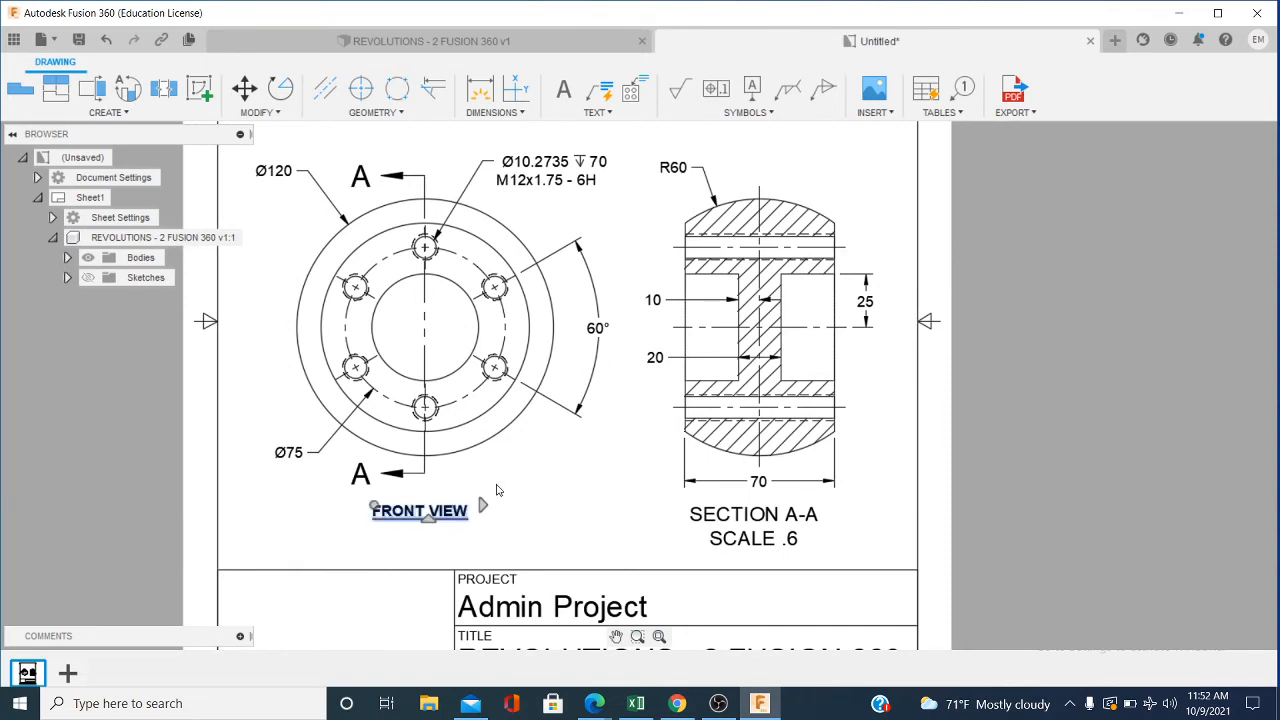
pyautogui.click(499, 486)
# Step: Add a text note reading ISO VIEW between the shaded isometric view and Section A-A
pyautogui.scroll(-1, 500, 486)
pyautogui.moveTo(500, 486); pyautogui.dragTo(349, 600, button='middle')
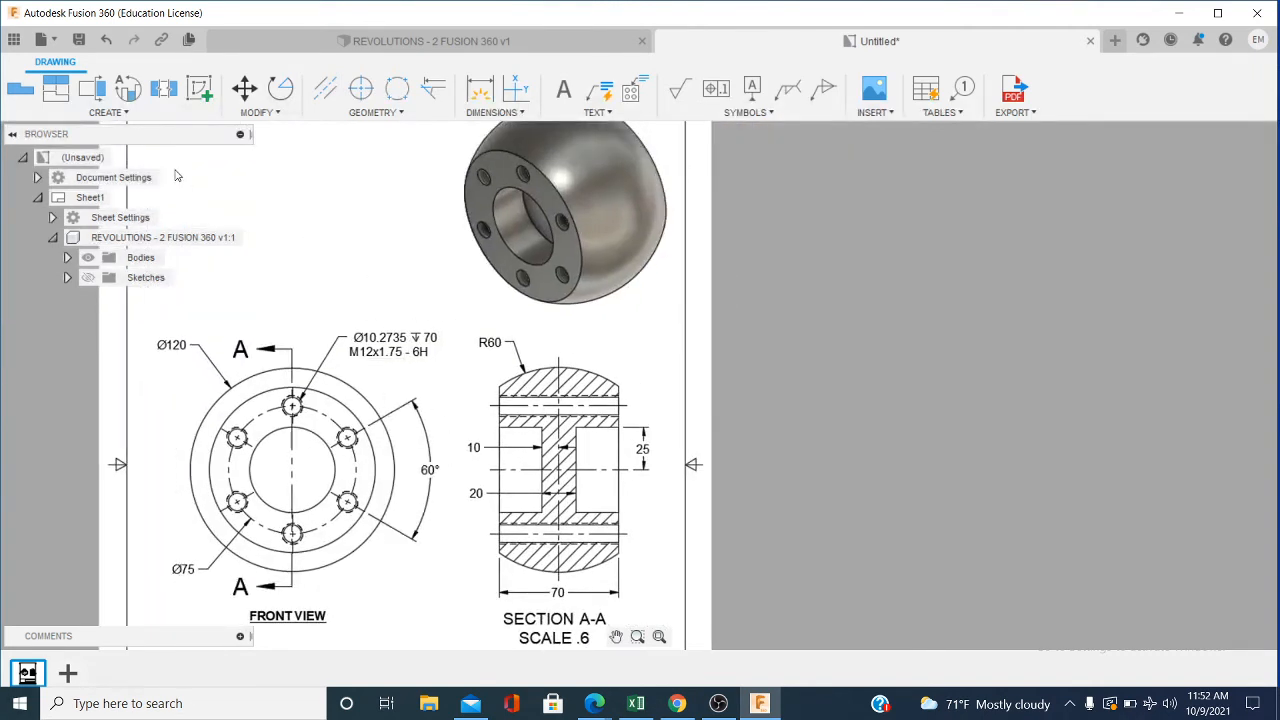
pyautogui.click(563, 88)
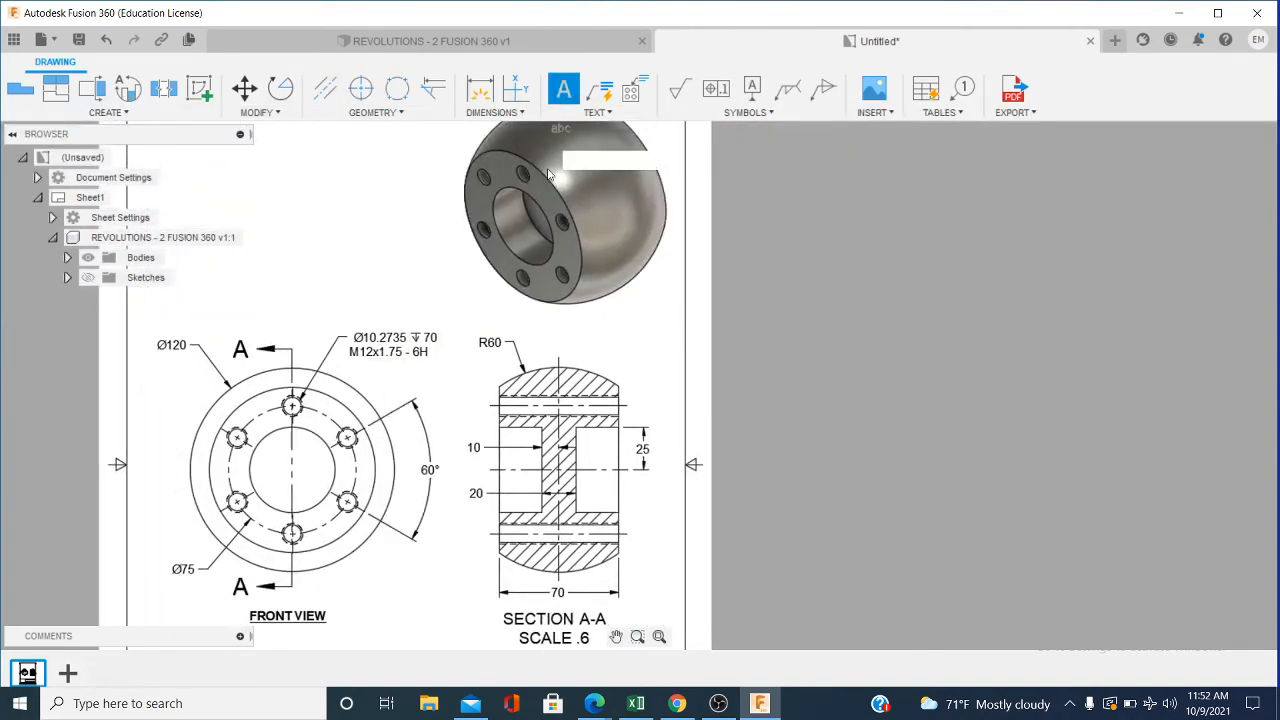
pyautogui.click(532, 316)
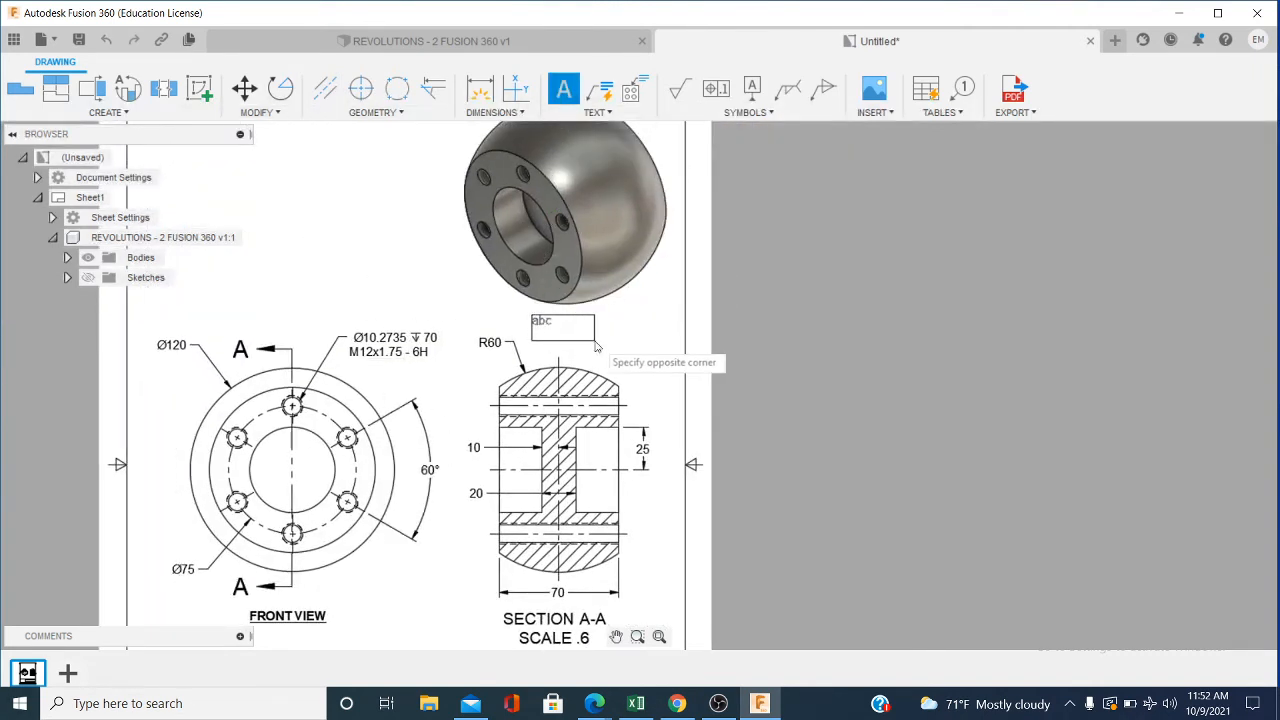
pyautogui.click(606, 344)
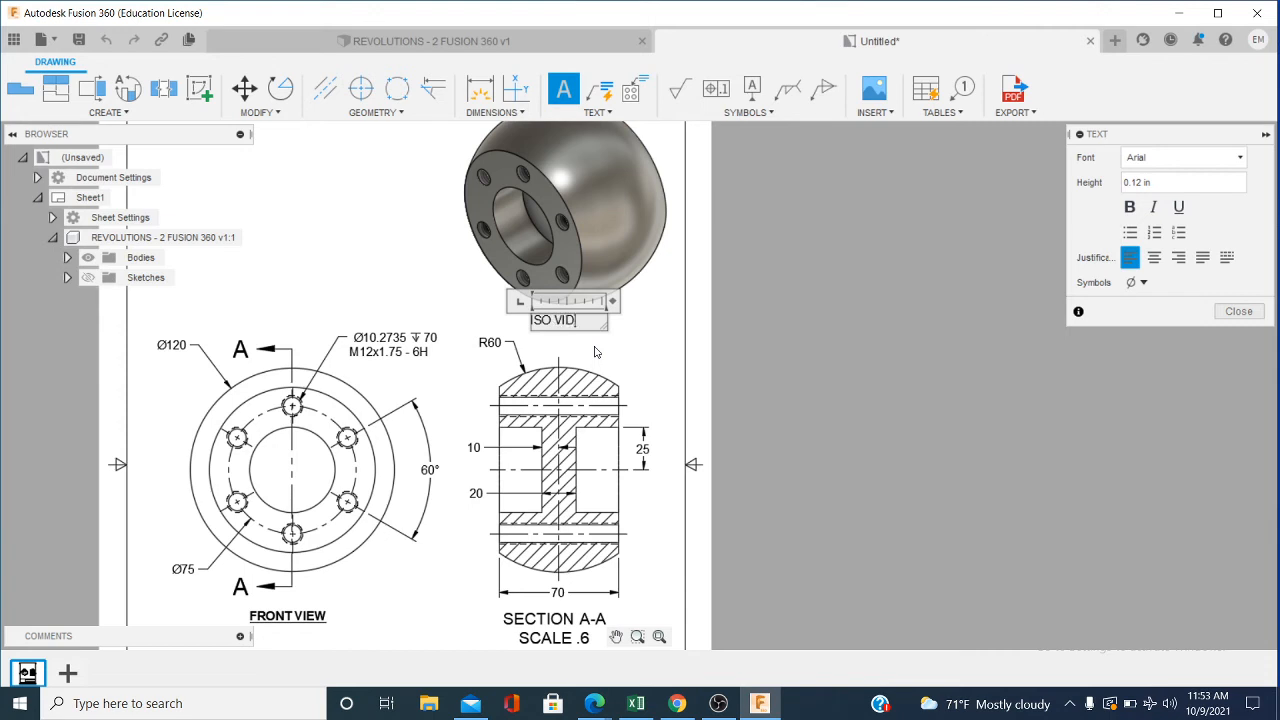
pyautogui.press('BackSpace')
pyautogui.press('BackSpace')
pyautogui.write('W')
# Step: Make the ISO VIEW label bold and underlined, and finish the text
pyautogui.moveTo(587, 322); pyautogui.dragTo(533, 323)
pyautogui.click(1130, 210)
pyautogui.click(1177, 210)
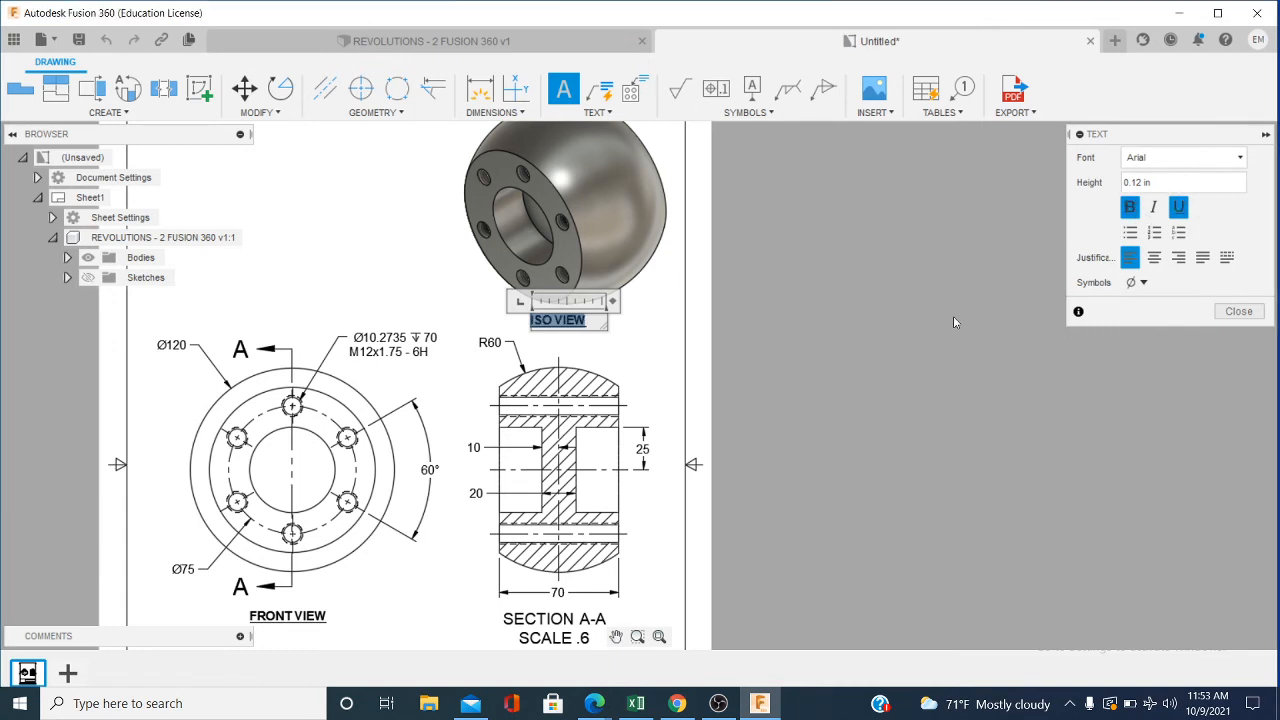
pyautogui.click(1239, 311)
# Step: Shift the shaded isometric view slightly up and to the right, away from its ISO VIEW label
pyautogui.scroll(-2, 655, 435)
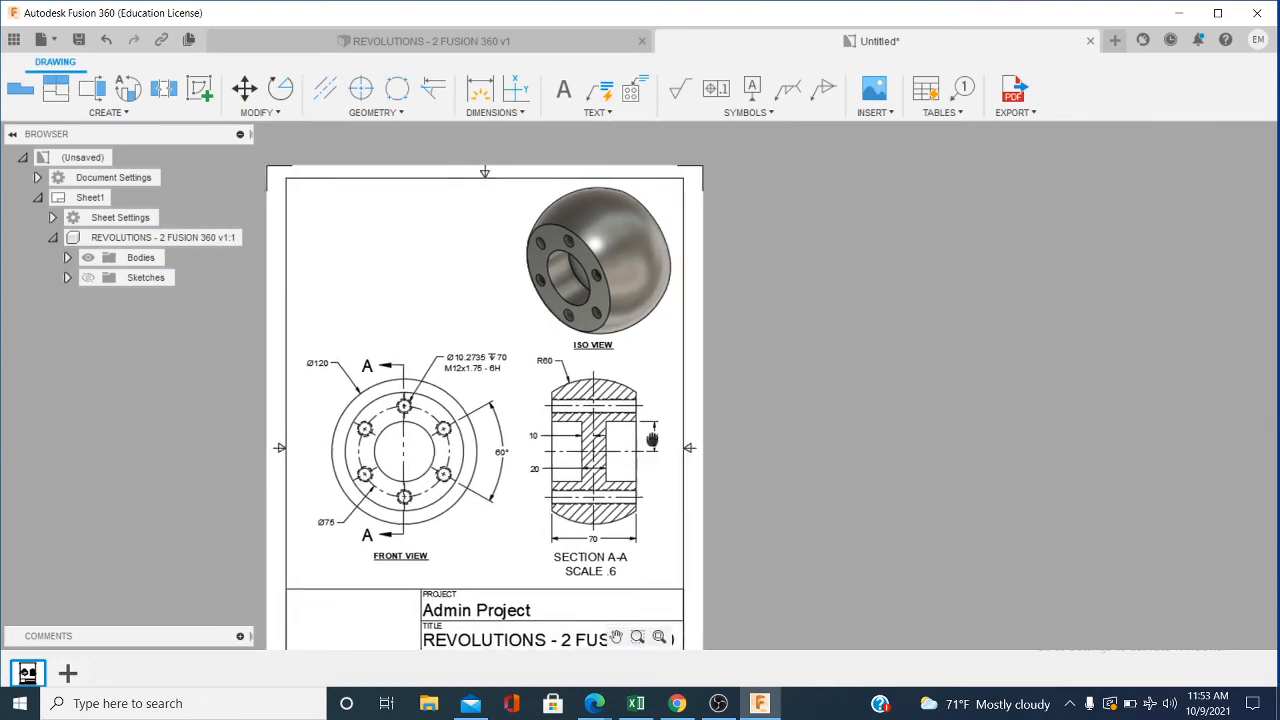
pyautogui.moveTo(652, 440); pyautogui.dragTo(647, 288, button='middle')
pyautogui.scroll(-1, 627, 362)
pyautogui.moveTo(634, 366)
pyautogui.mouseDown(button='middle')
pyautogui.moveTo(708, 460)
pyautogui.moveTo(729, 414)
pyautogui.mouseUp(button='middle')
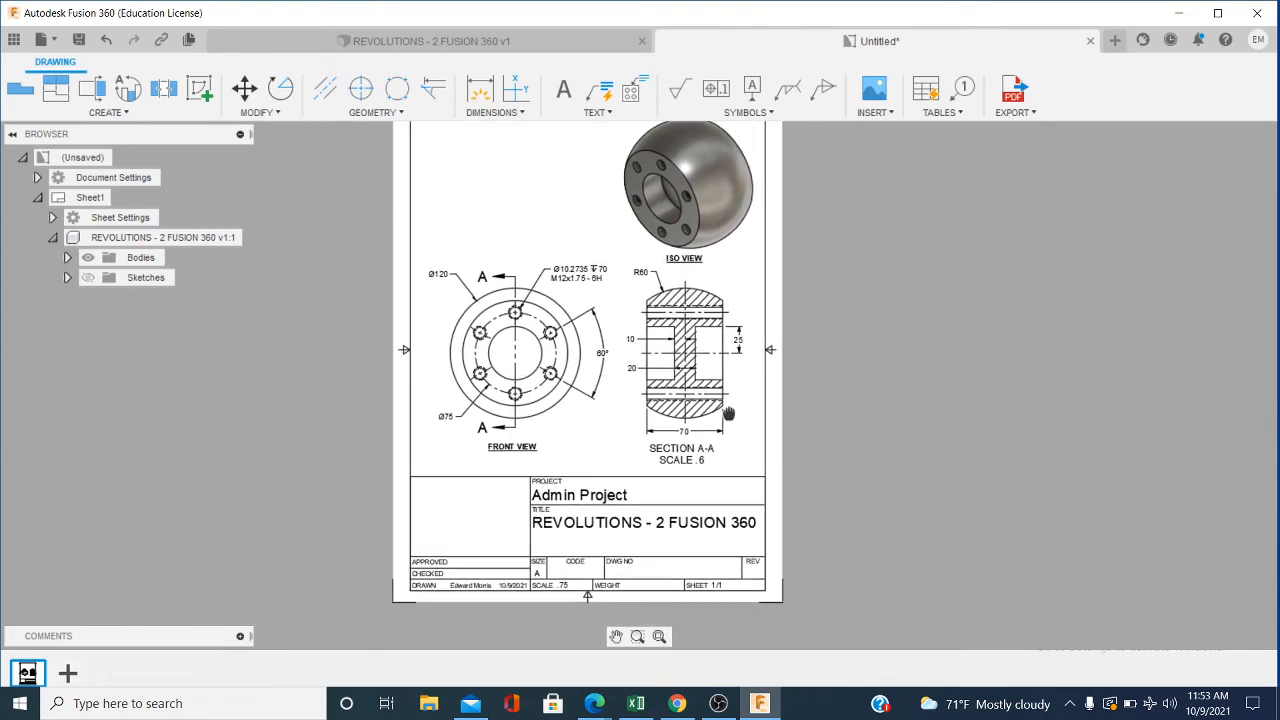
pyautogui.scroll(1, 729, 414)
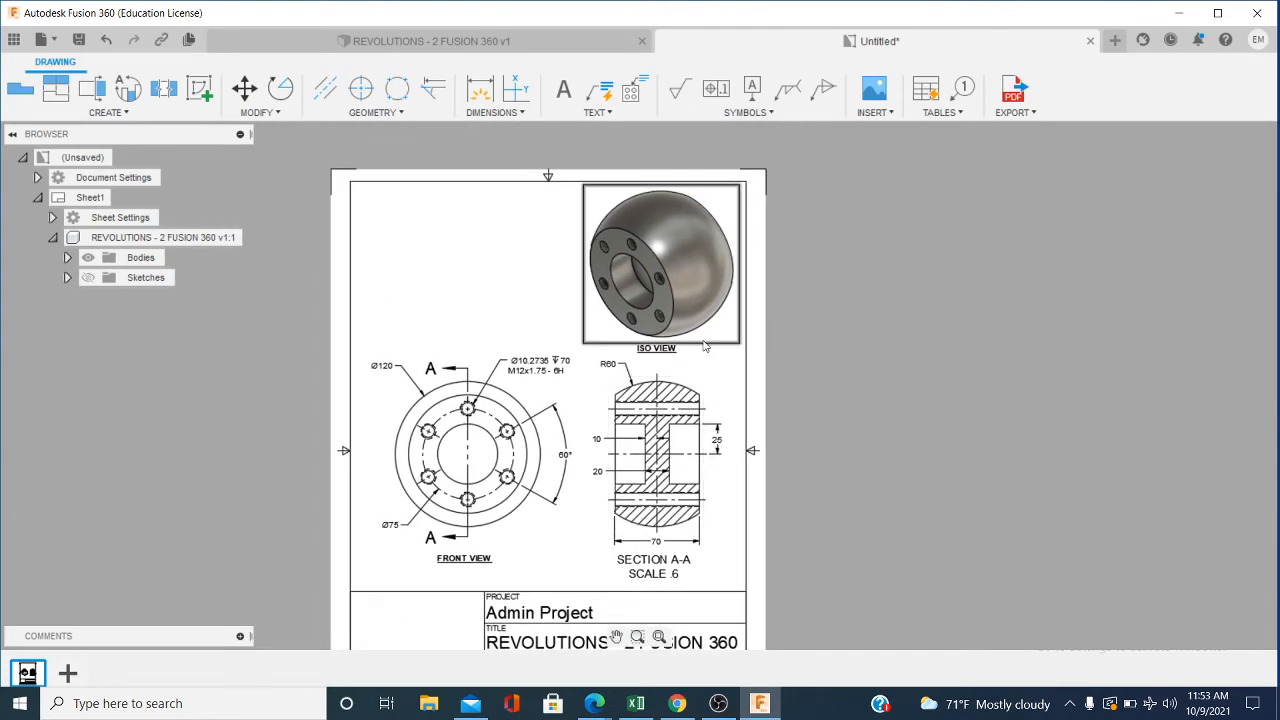
pyautogui.click(707, 347)
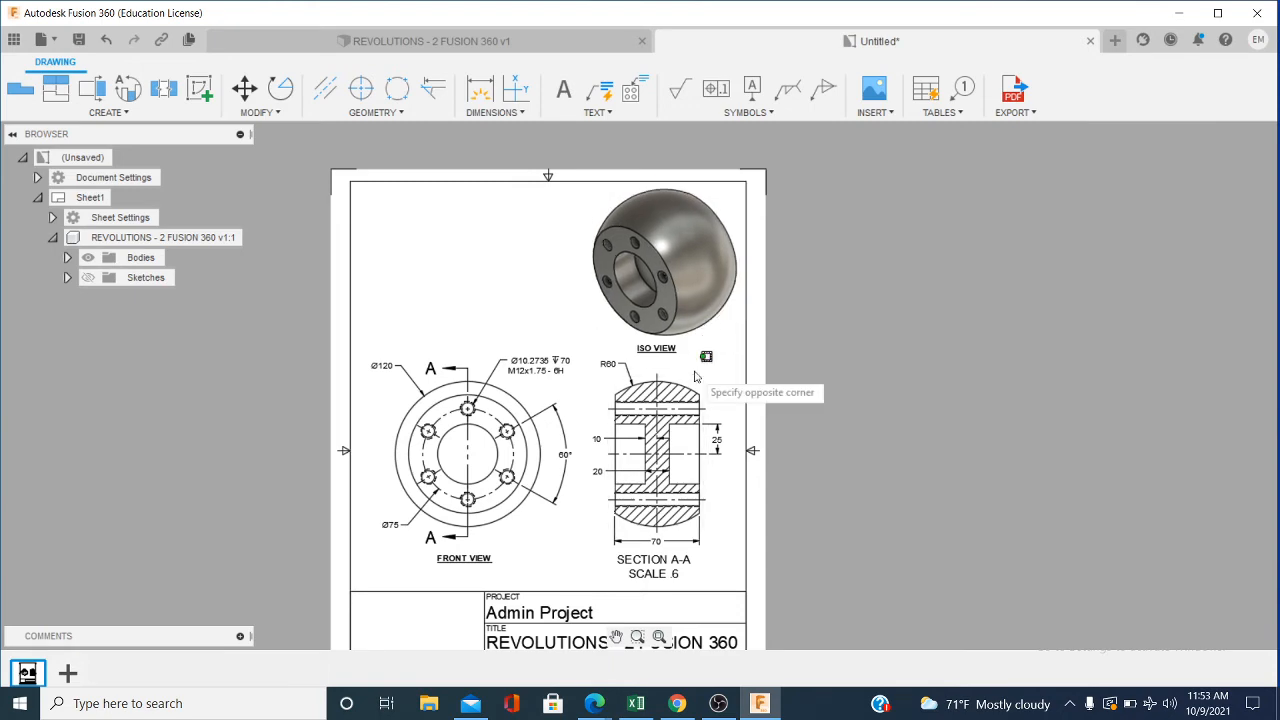
pyautogui.click(612, 496)
# Step: Replace the project name in the title block with REVOLUTIONS
pyautogui.moveTo(500, 549); pyautogui.dragTo(500, 391, button='middle')
pyautogui.scroll(2, 503, 484)
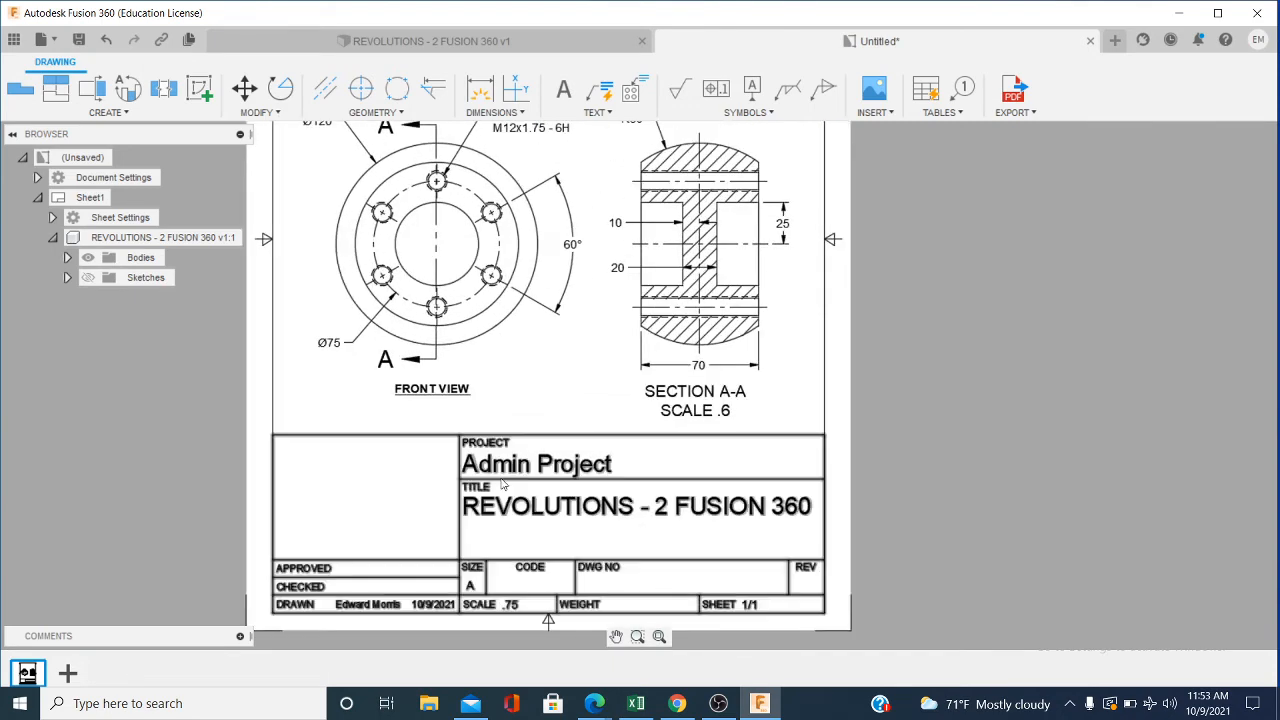
pyautogui.doubleClick(507, 472)
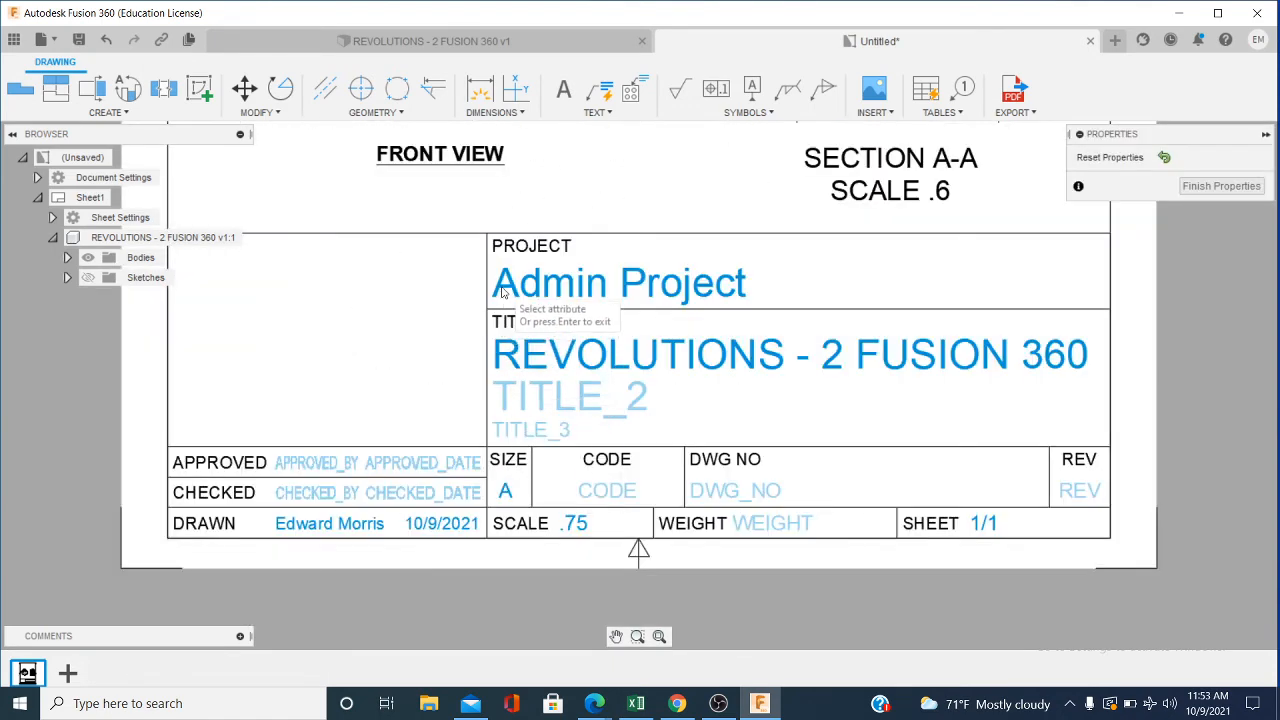
pyautogui.press('Delete')
pyautogui.press('Delete')
pyautogui.press('Delete')
pyautogui.press('Delete')
pyautogui.press('Delete')
pyautogui.press('Delete')
pyautogui.press('Delete')
pyautogui.press('Delete')
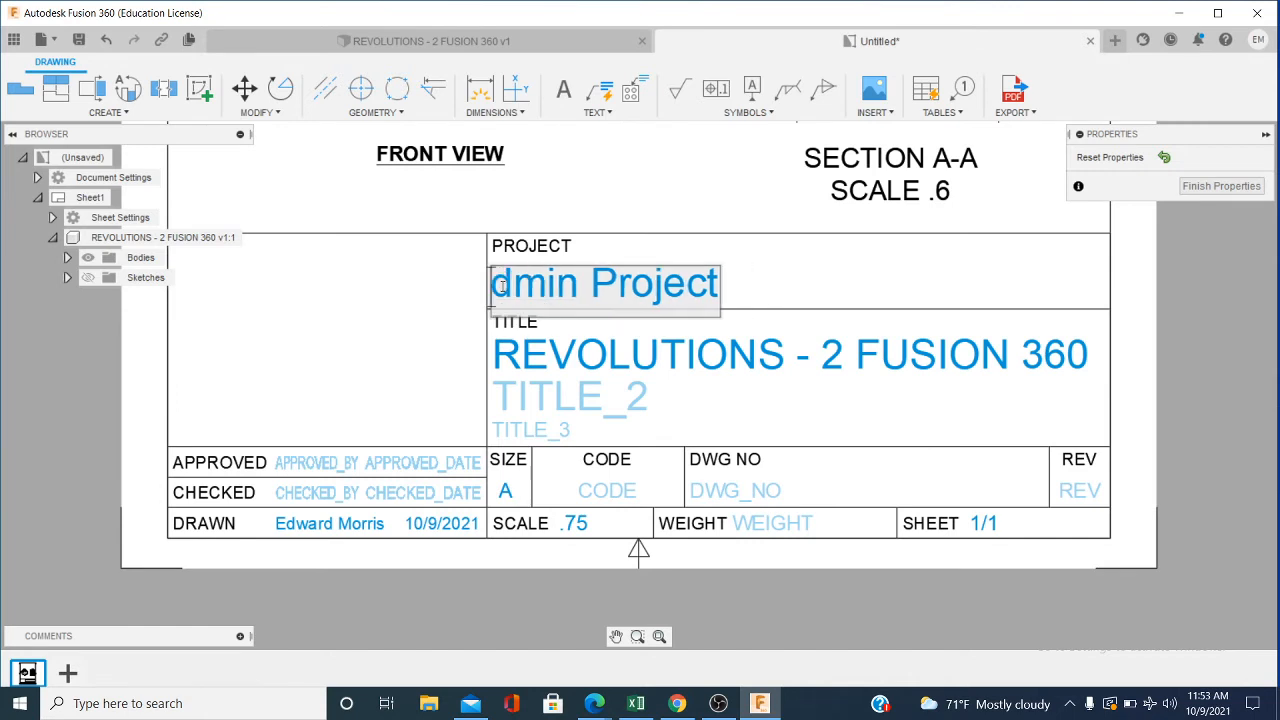
pyautogui.press('Delete')
pyautogui.press('Delete')
pyautogui.press('Delete')
pyautogui.press('Delete')
pyautogui.press('Delete')
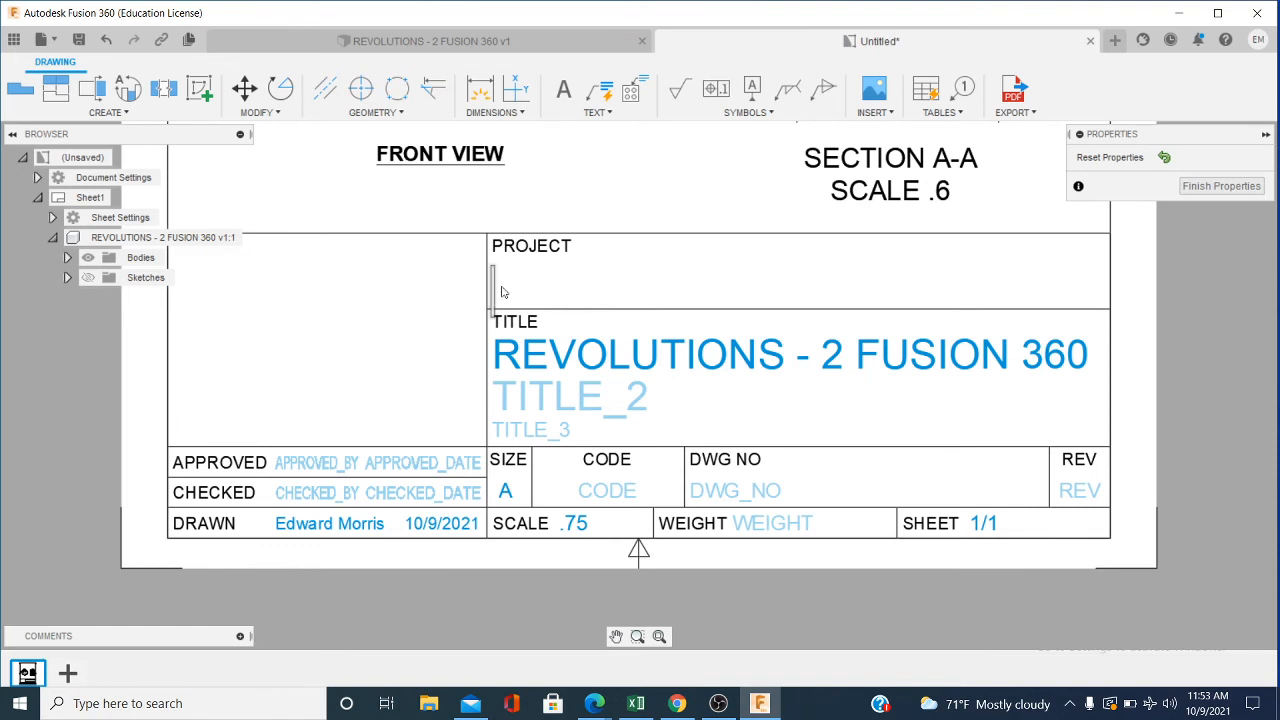
pyautogui.write('REVOLUTUI')
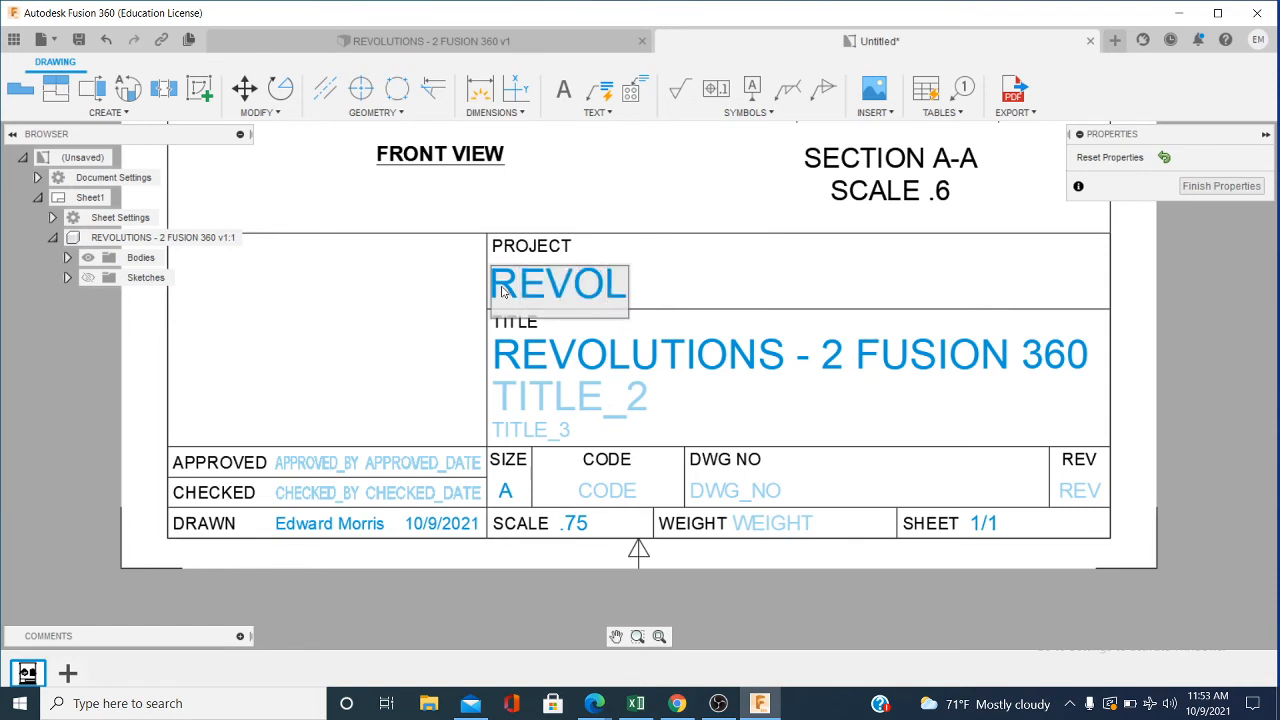
pyautogui.press('BackSpace')
pyautogui.press('BackSpace')
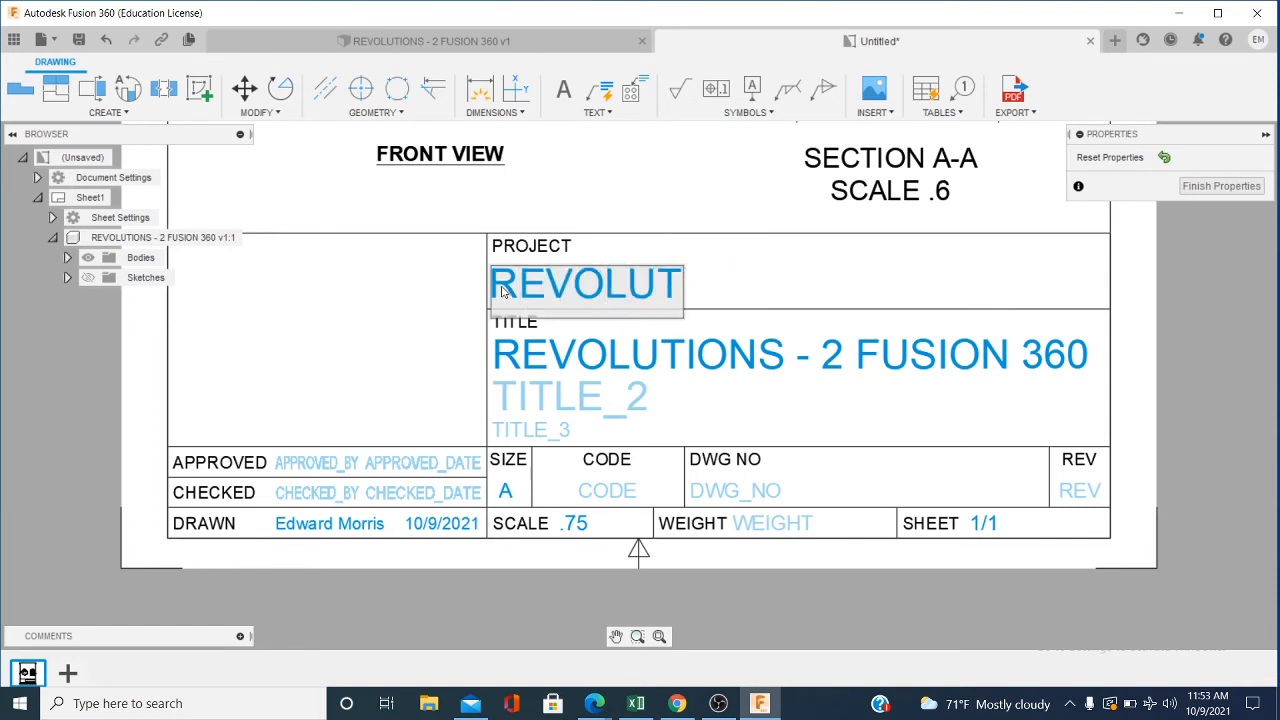
pyautogui.write('IONS')
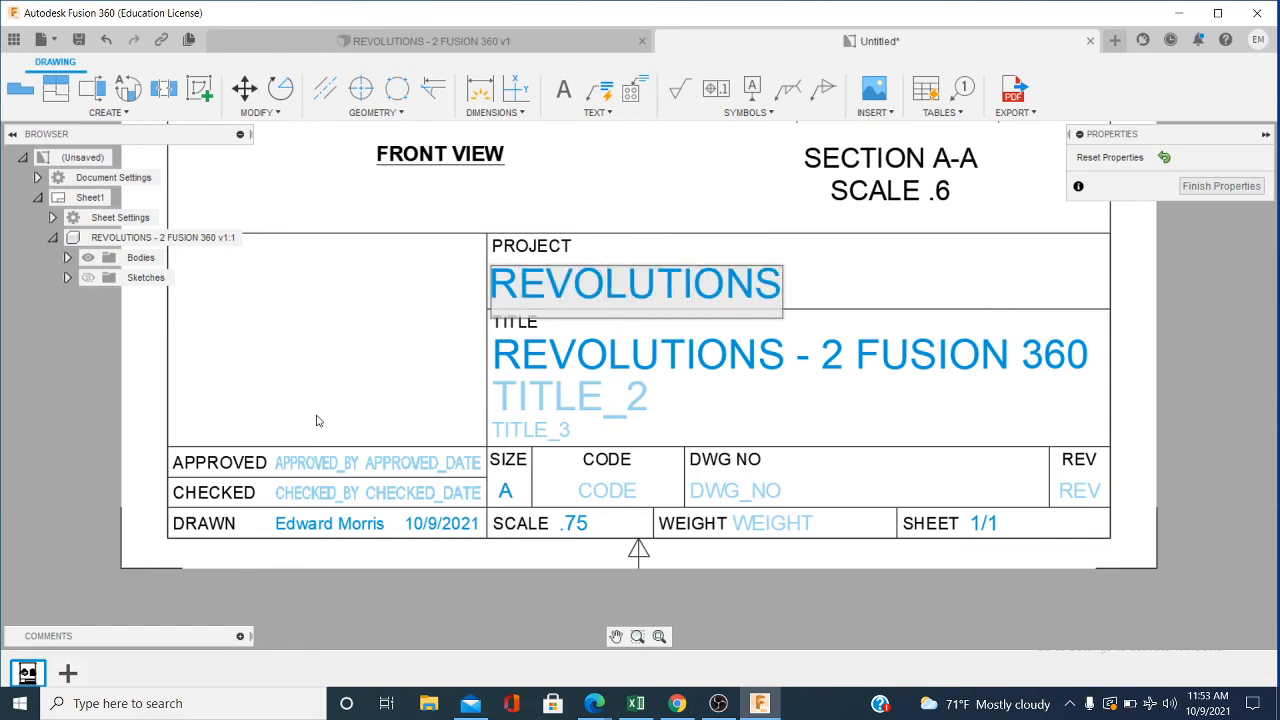
pyautogui.rightClick(315, 451)
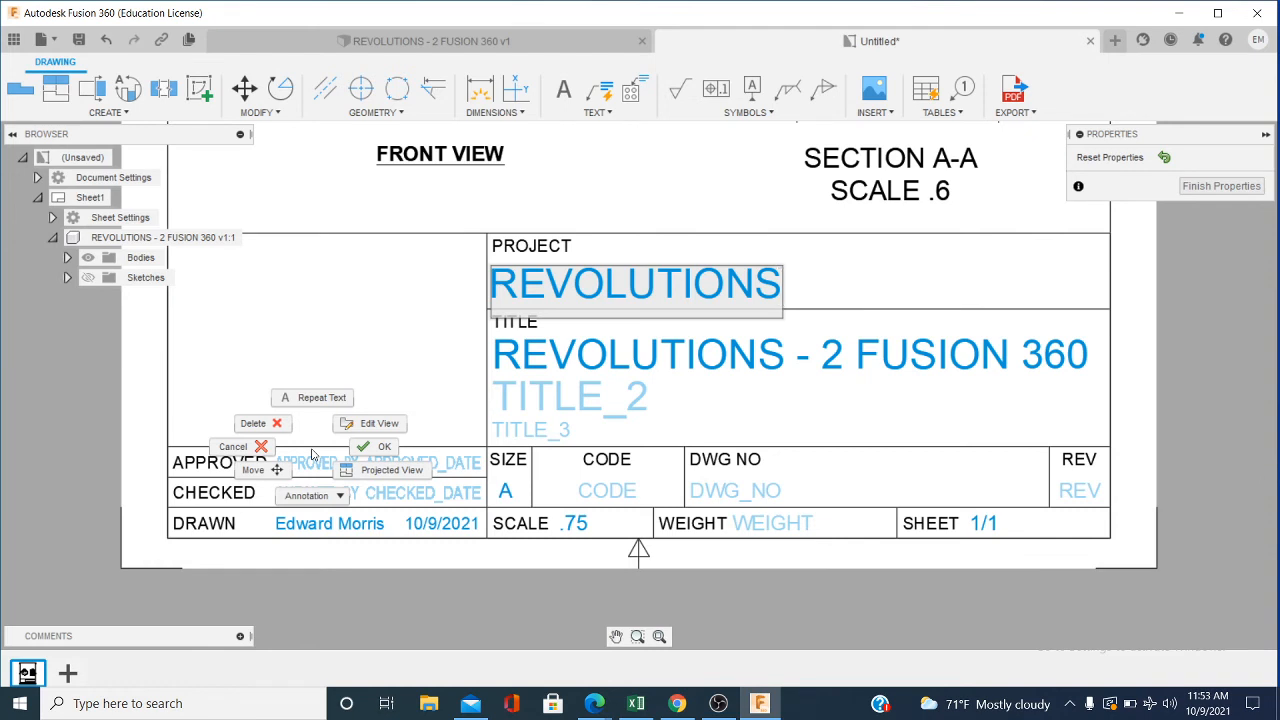
pyautogui.click(763, 597)
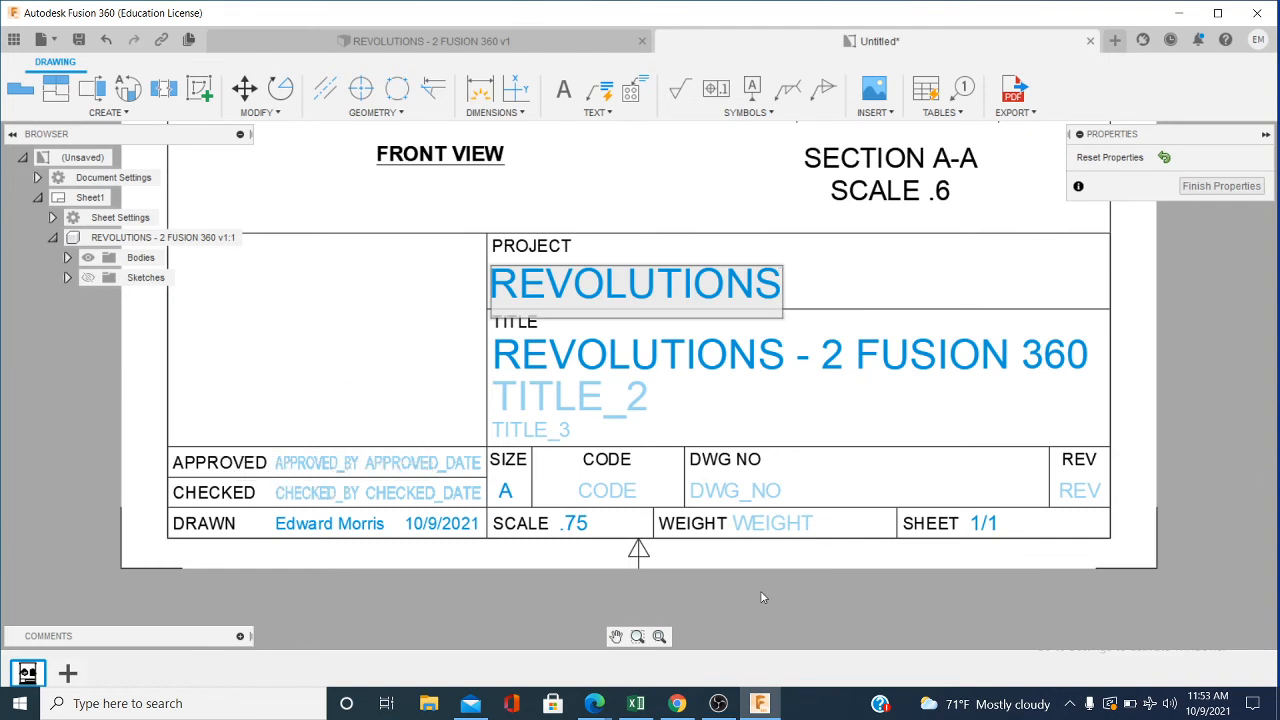
pyautogui.click(379, 350)
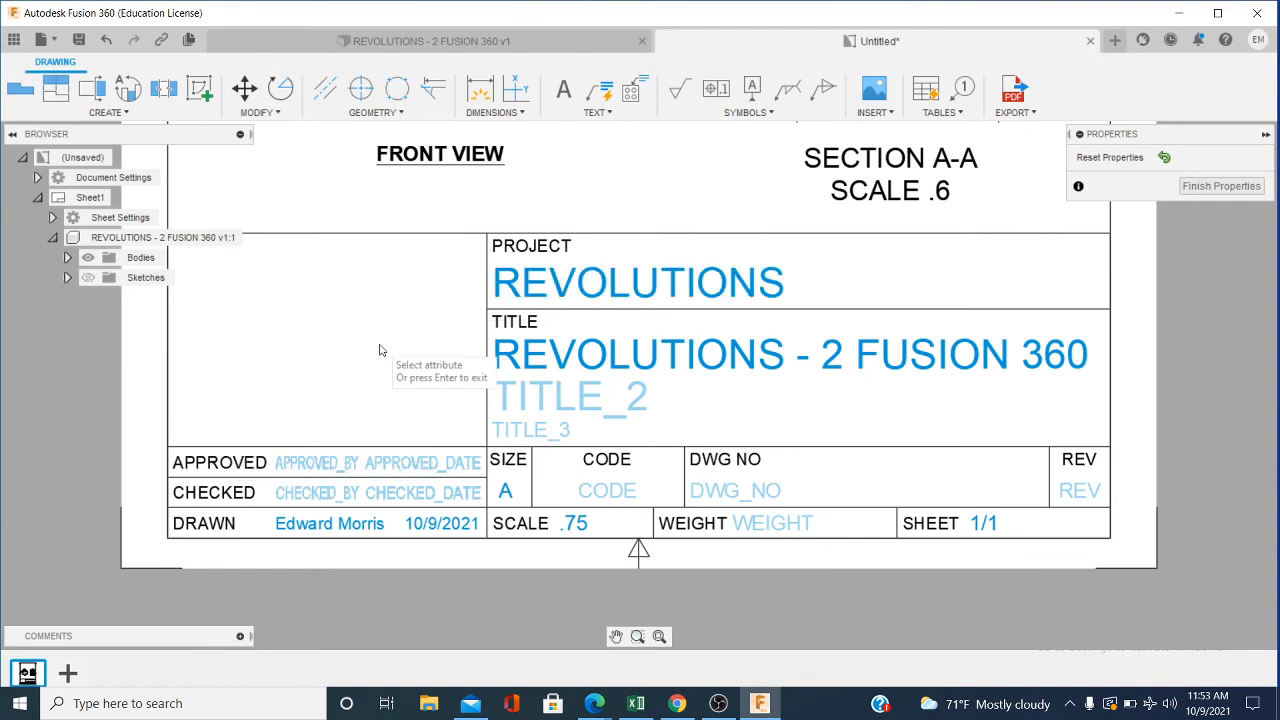
# Step: Fill in the title block's approved row with the approver's surname in capitals and the date 10/9/21
pyautogui.click(303, 467)
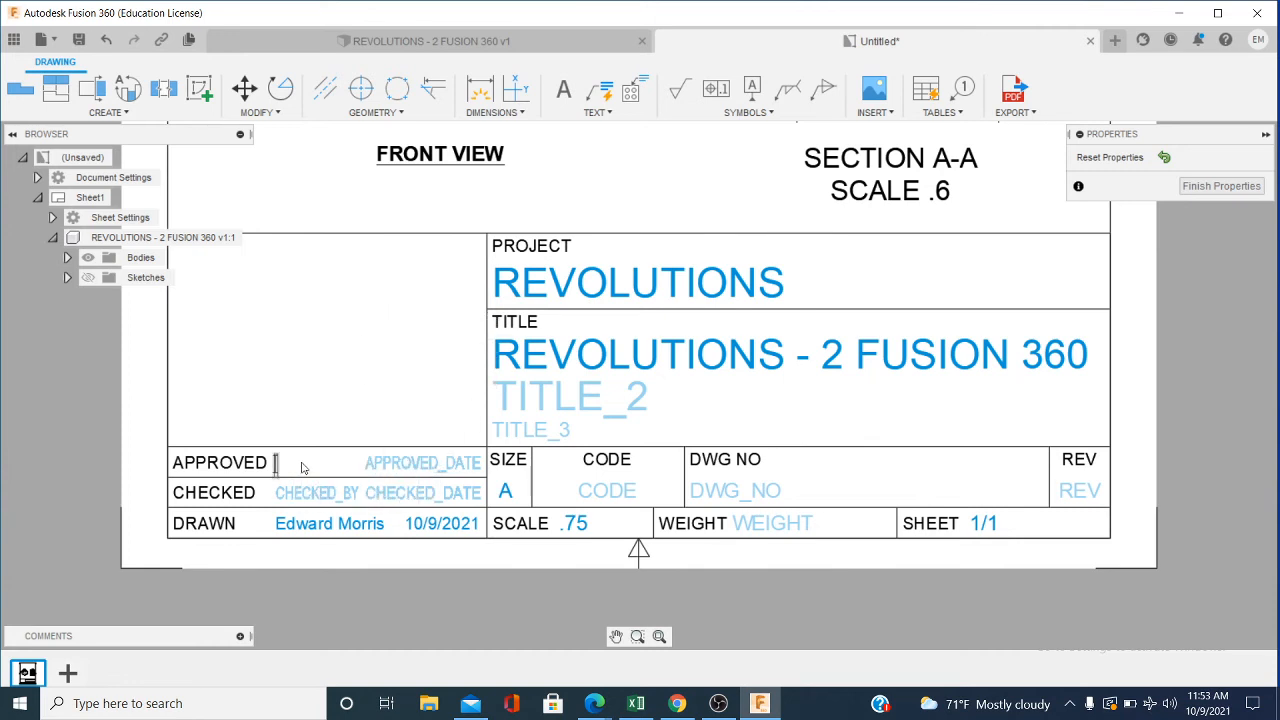
pyautogui.write('m')
pyautogui.press('BackSpace')
pyautogui.write('MORRIS')
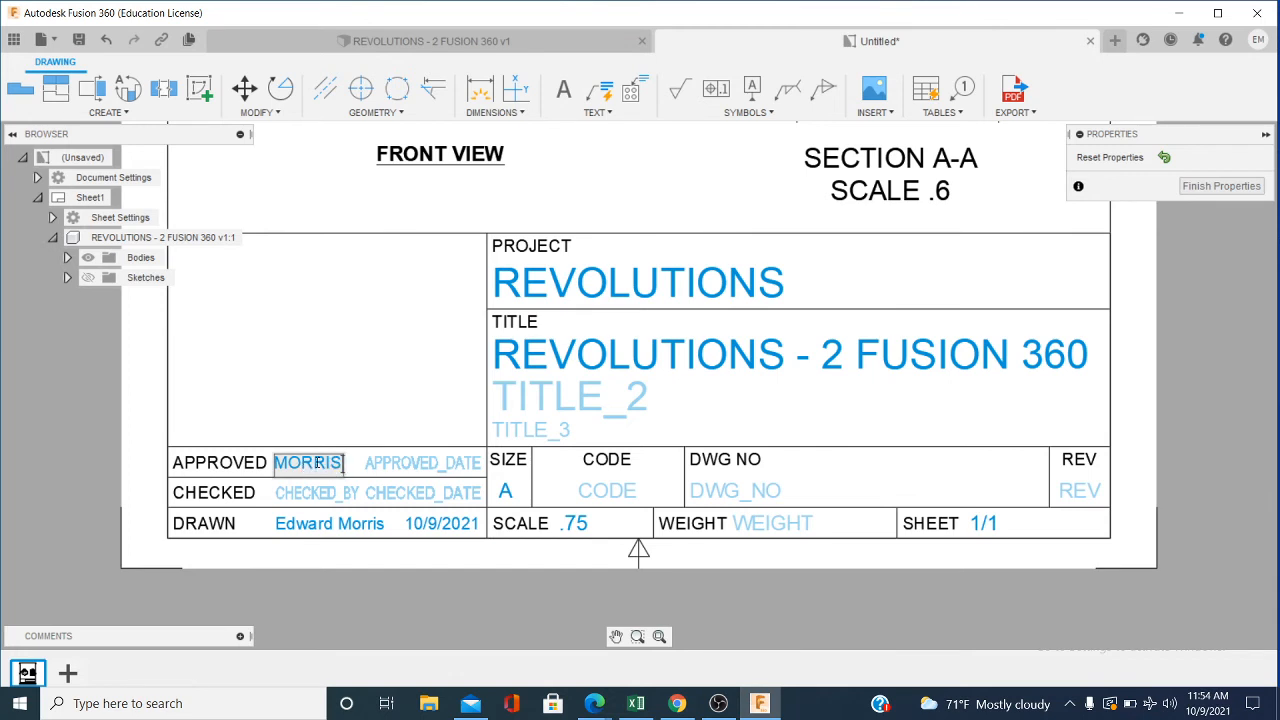
pyautogui.click(408, 465)
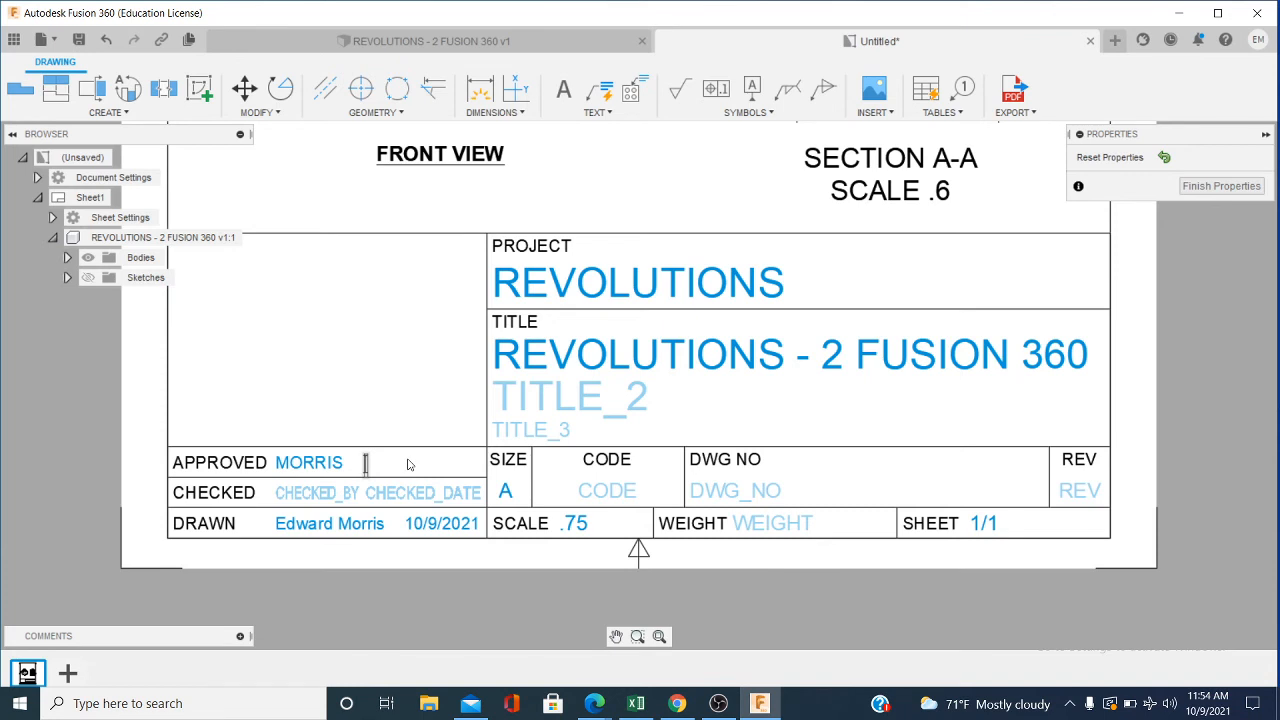
pyautogui.write('10/9')
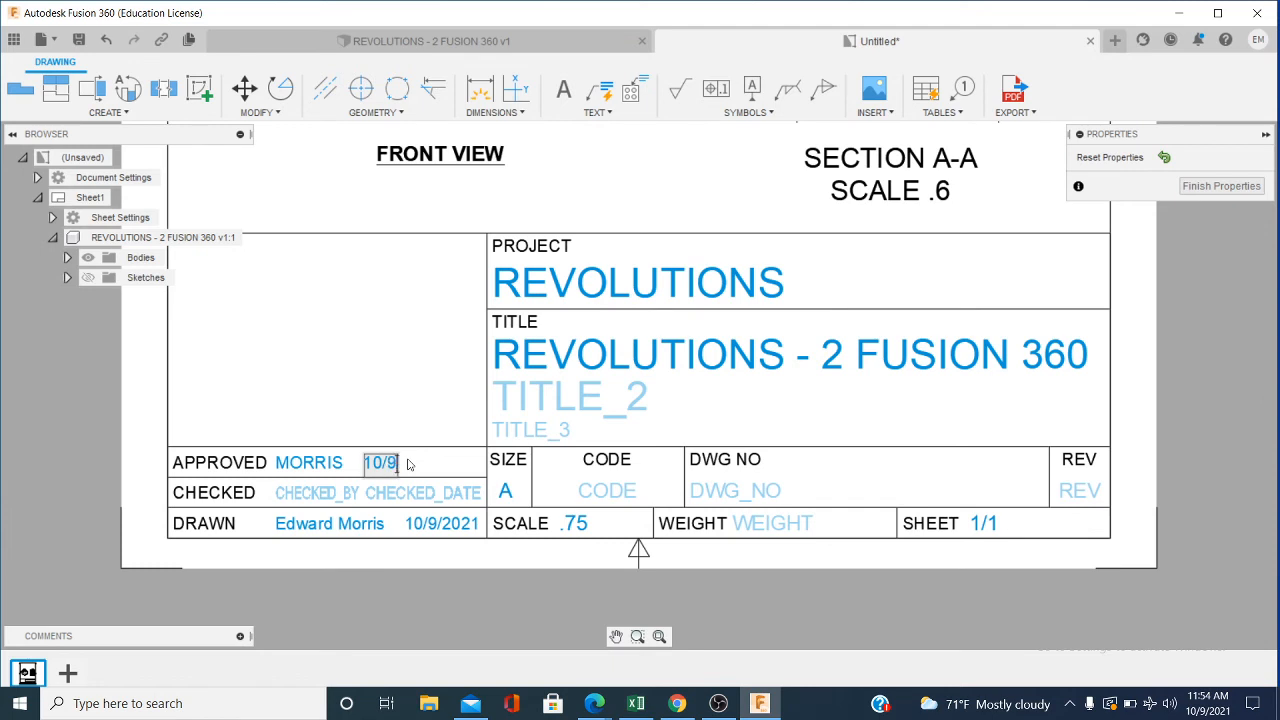
pyautogui.write('/21')
pyautogui.click(388, 560)
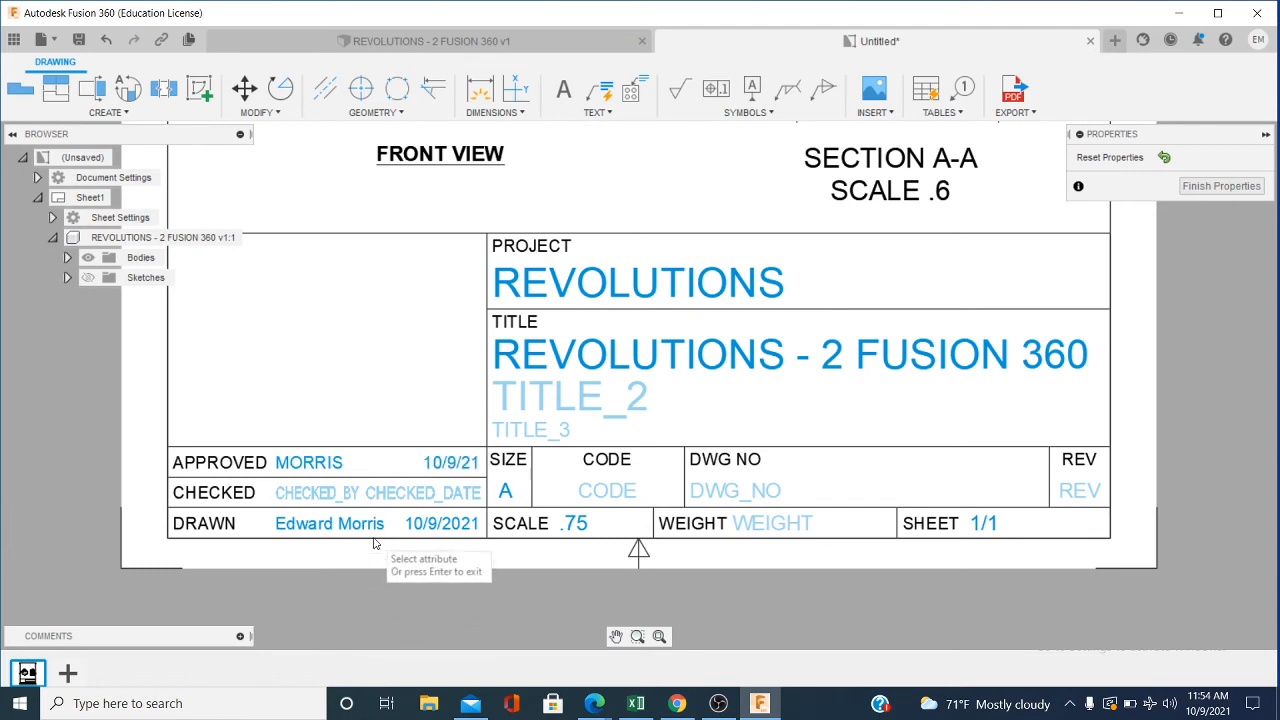
# Step: Fill in the title block's checked row with the checker's surname in capitals and the date 10/9/21
pyautogui.click(285, 492)
pyautogui.write('morris')
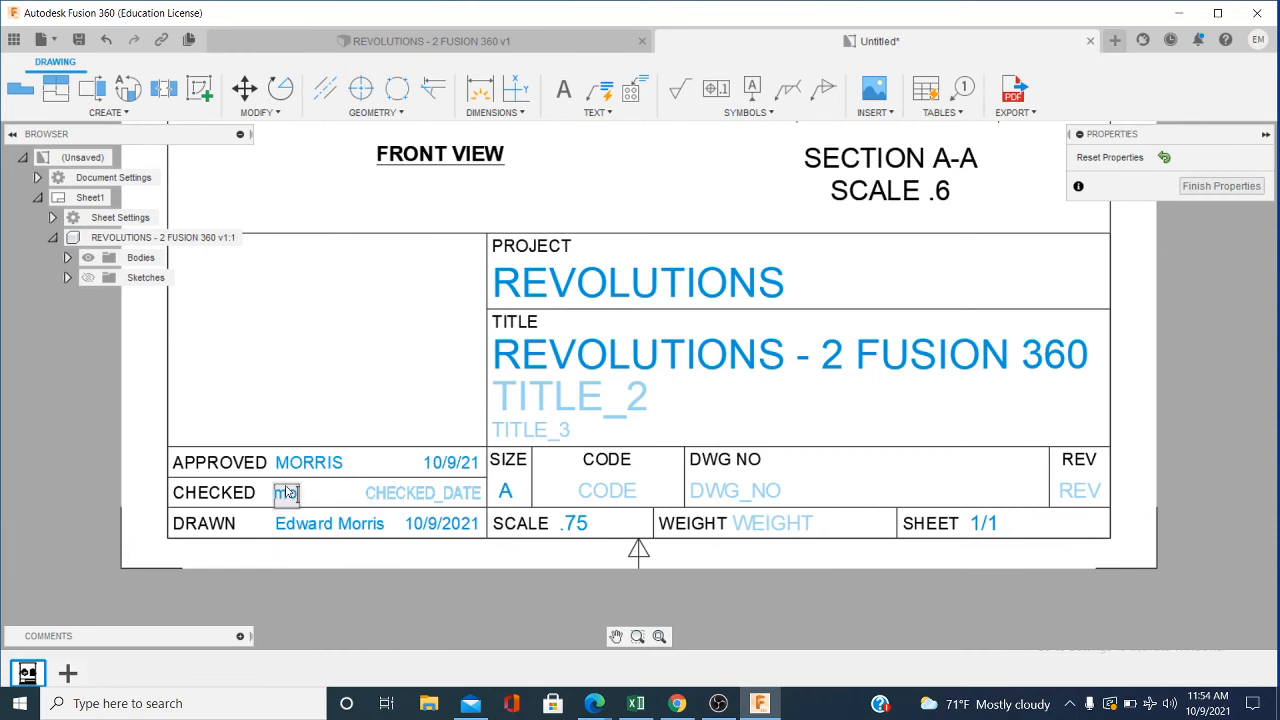
pyautogui.press('BackSpace')
pyautogui.press('BackSpace')
pyautogui.press('BackSpace')
pyautogui.press('BackSpace')
pyautogui.press('BackSpace')
pyautogui.press('BackSpace')
pyautogui.write('MORRIS')
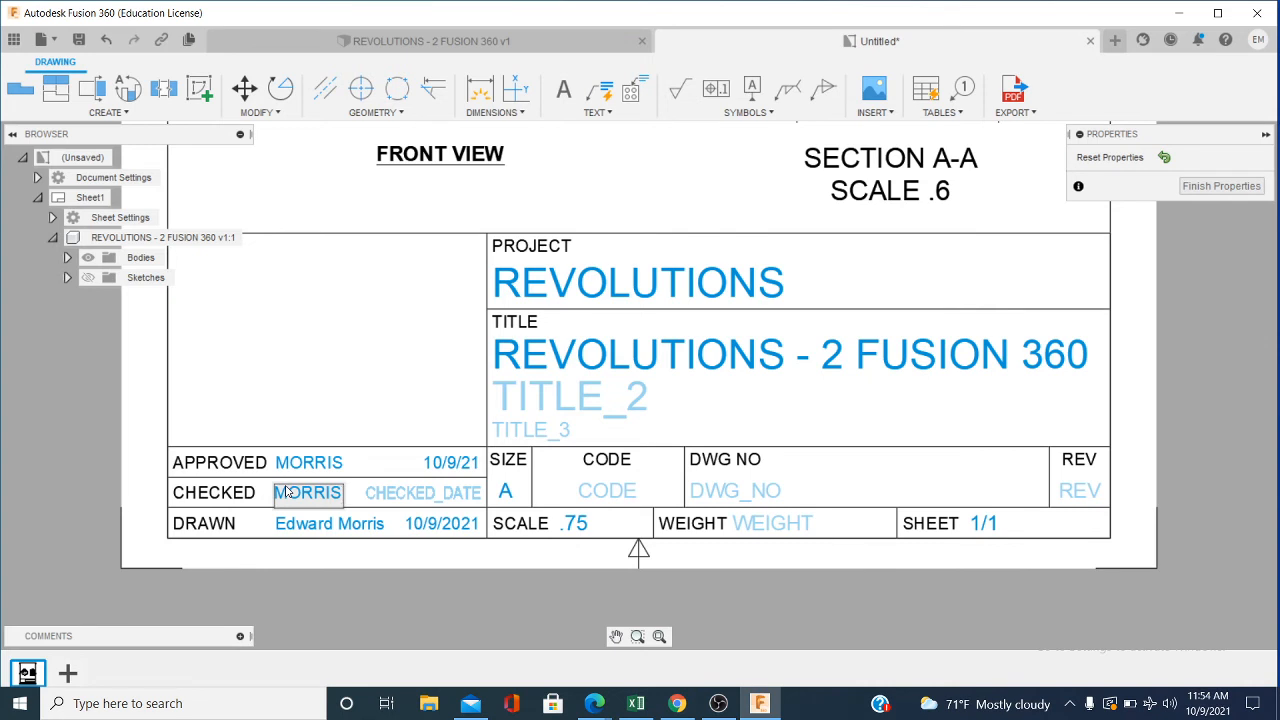
pyautogui.click(406, 497)
pyautogui.doubleClick(406, 497)
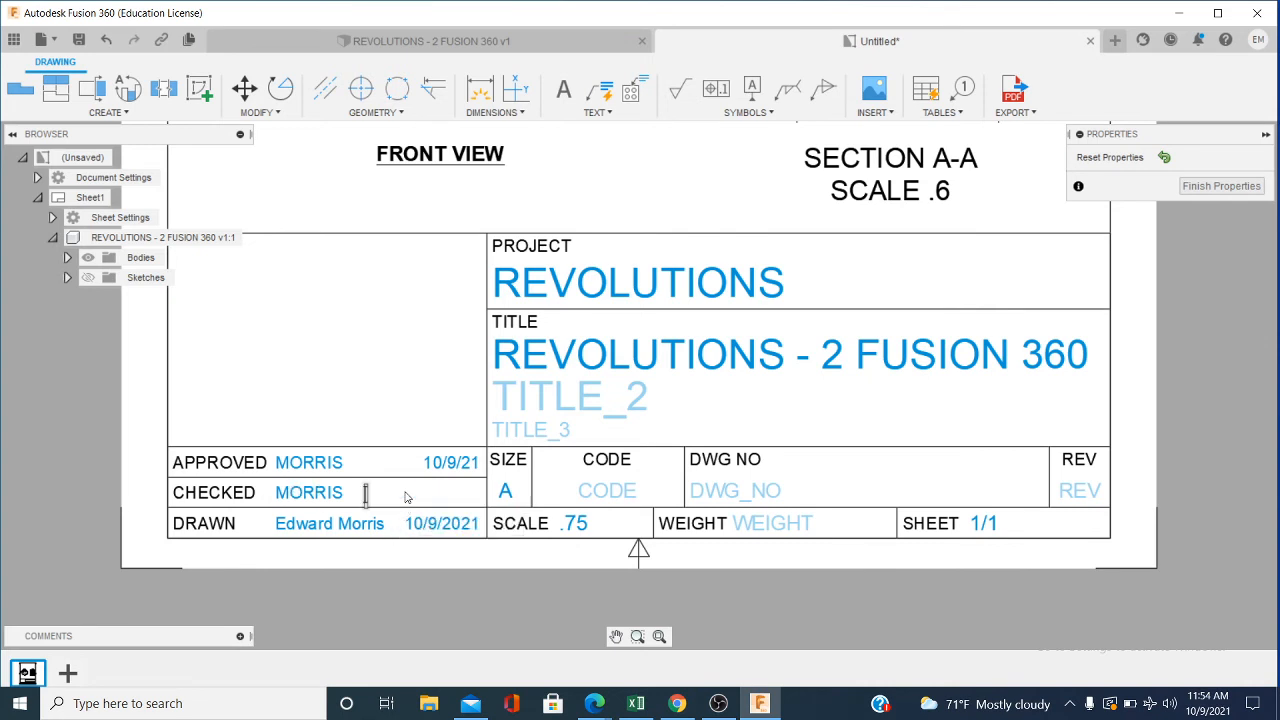
pyautogui.write('10/9/21')
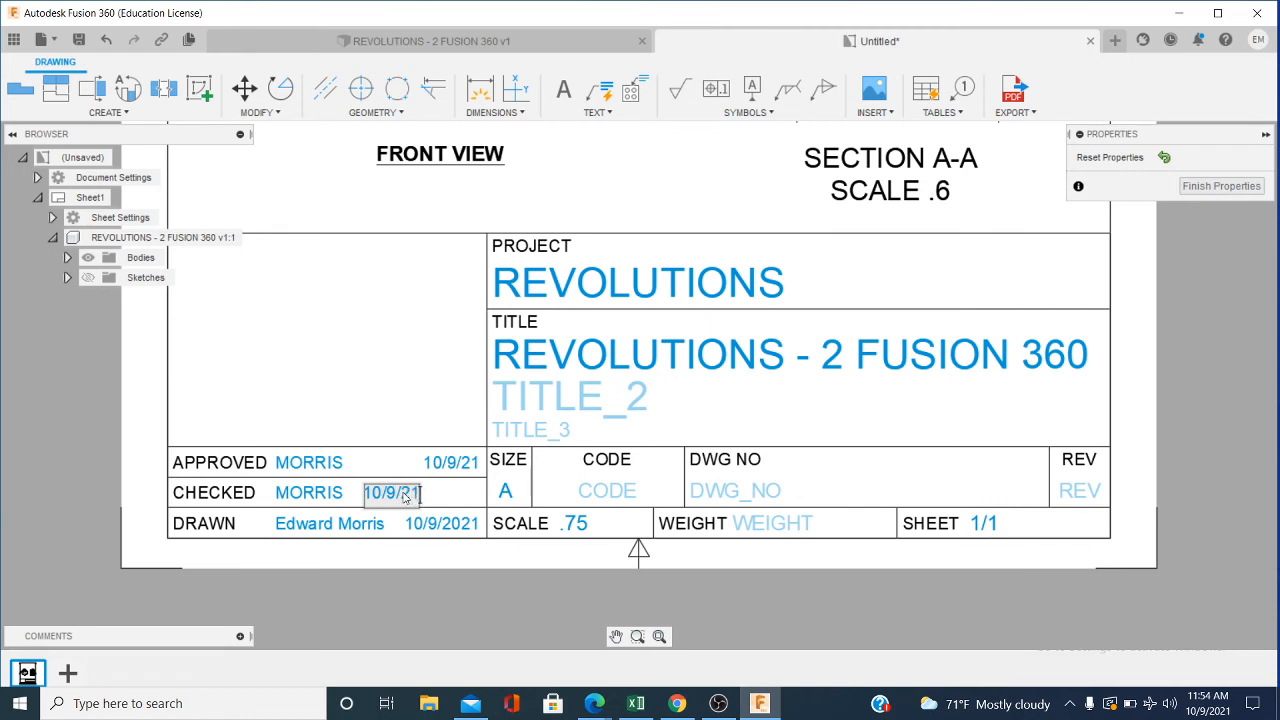
pyautogui.click(382, 584)
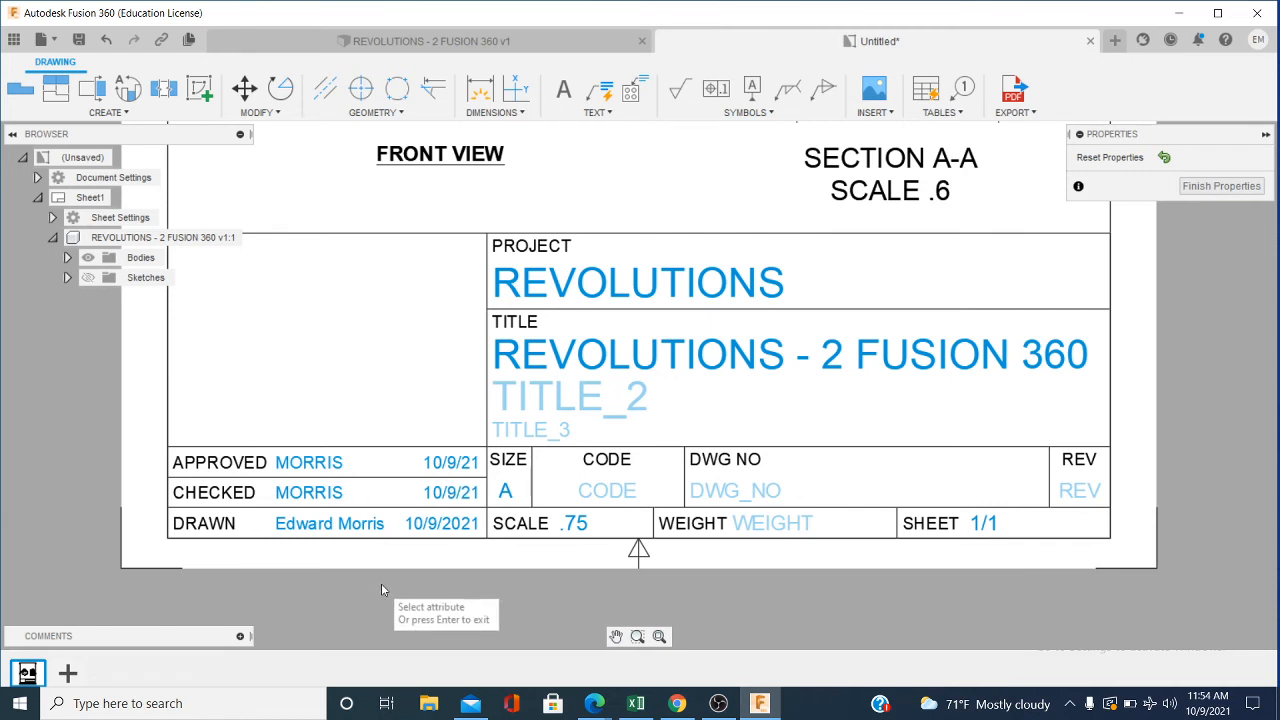
# Step: Replace the drafter's name in the title block's drawn row with its shortened form in capitals
pyautogui.doubleClick(329, 524)
pyautogui.press('Delete')
pyautogui.press('Delete')
pyautogui.press('Delete')
pyautogui.press('Delete')
pyautogui.press('Delete')
pyautogui.press('Delete')
pyautogui.press('Delete')
pyautogui.press('Delete')
pyautogui.press('Delete')
pyautogui.press('Delete')
pyautogui.press('Delete')
pyautogui.press('Delete')
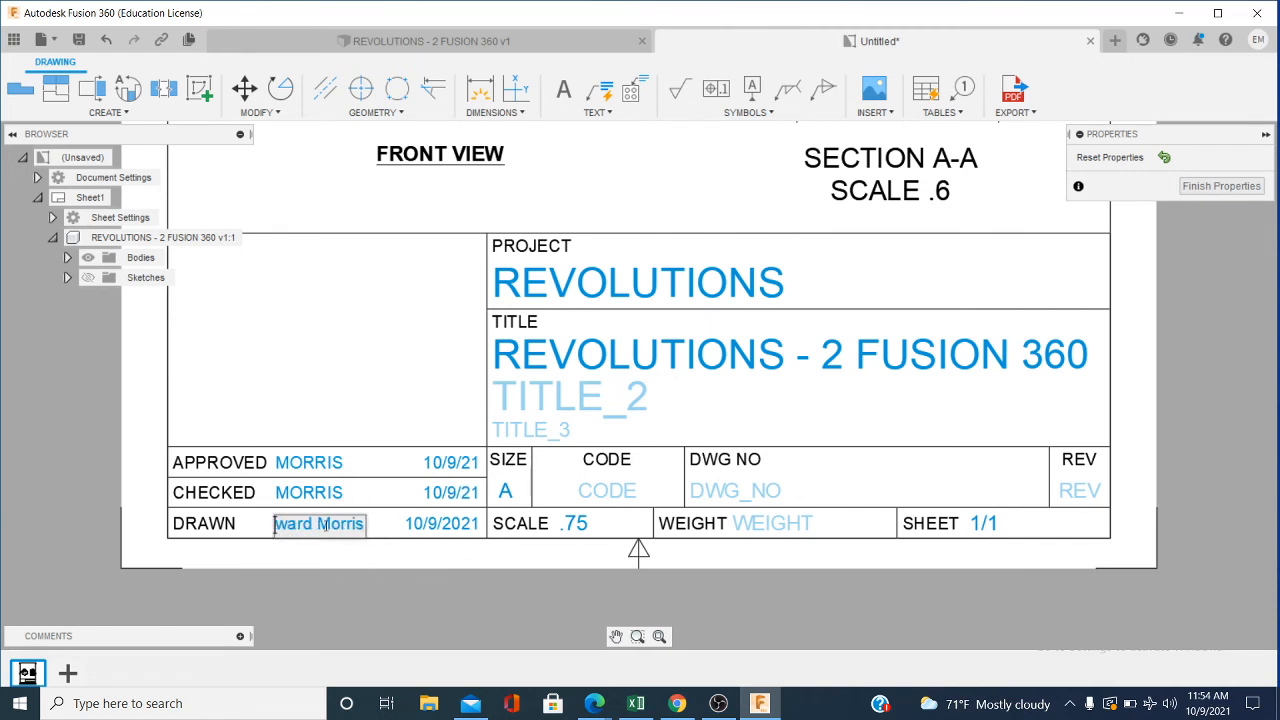
pyautogui.press('Delete')
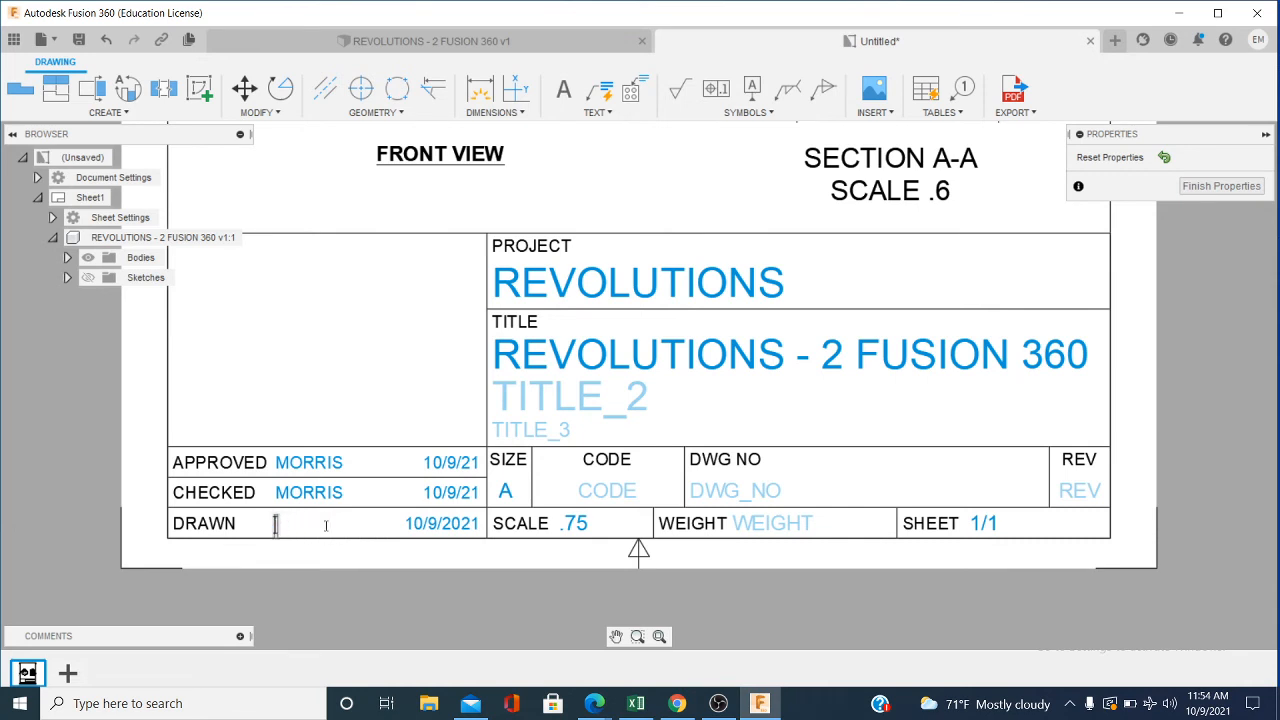
pyautogui.write('ED MORRIS')
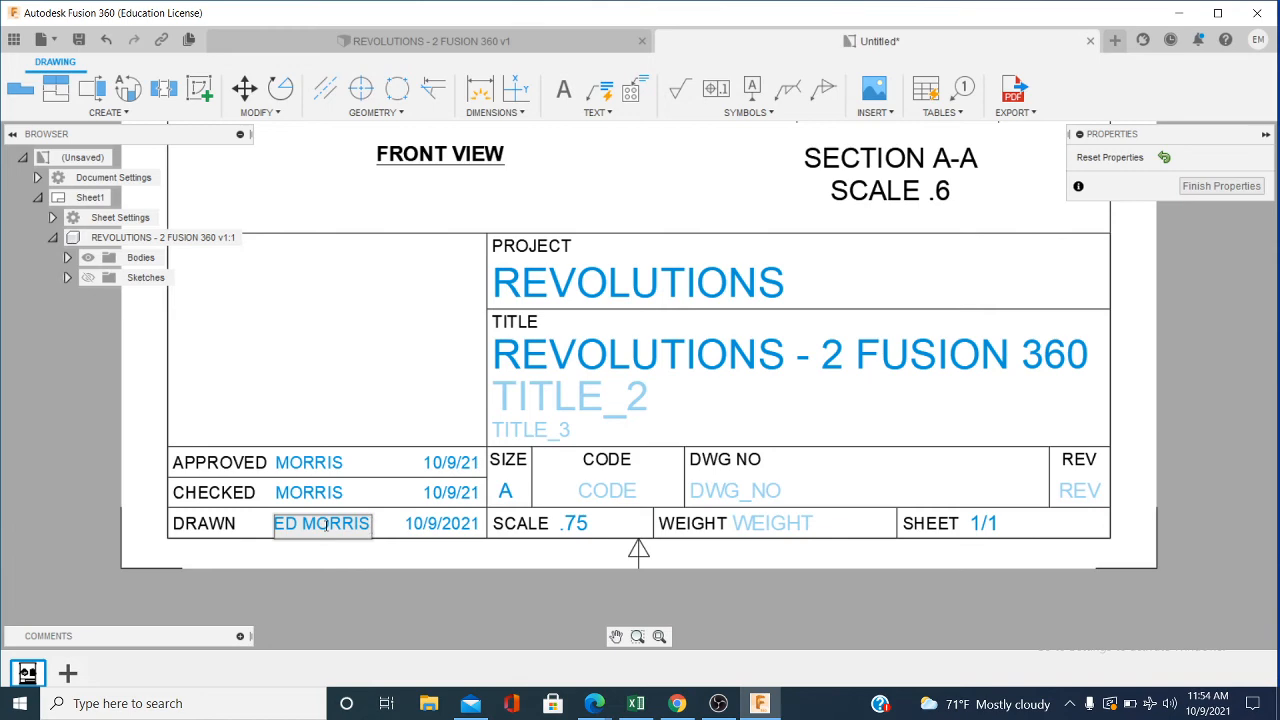
pyautogui.click(262, 570)
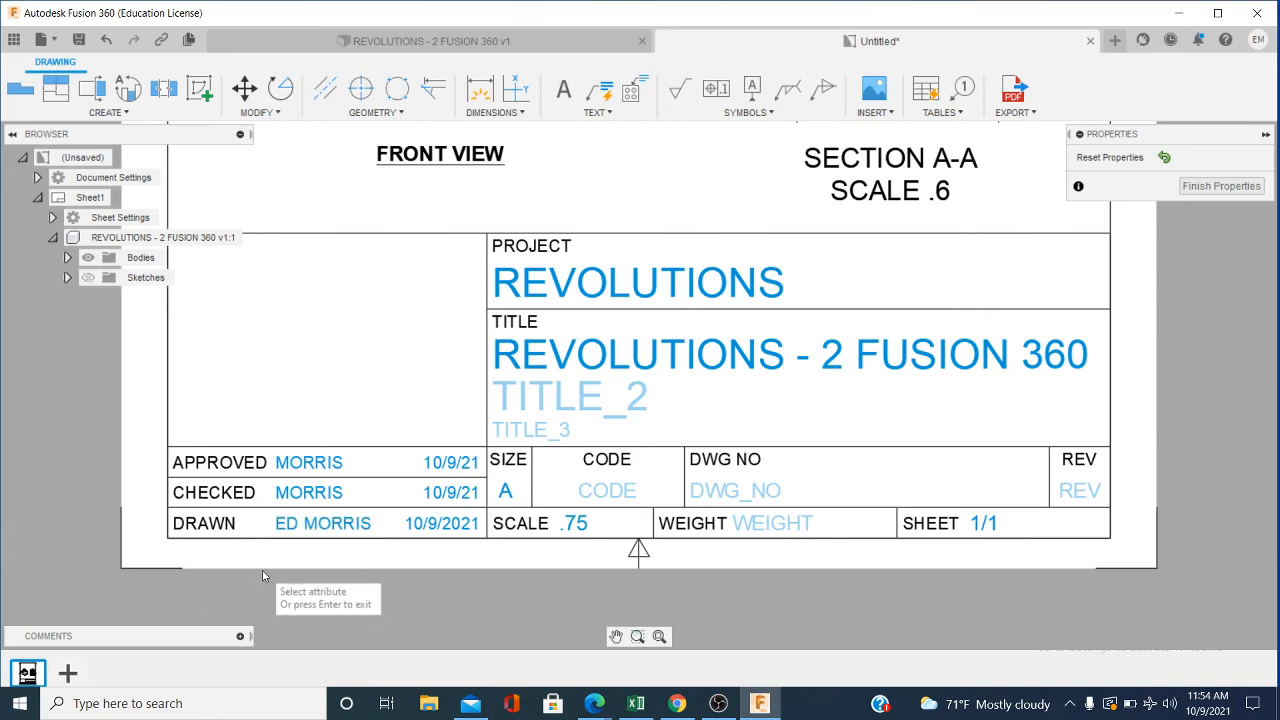
# Step: Save the drawing as REVOLUTIONS - 2 FUSION 360 Drawing in the Admin Project folder
pyautogui.scroll(-2, 262, 570)
pyautogui.moveTo(287, 447)
pyautogui.mouseDown(button='middle')
pyautogui.moveTo(357, 543)
pyautogui.moveTo(340, 537)
pyautogui.mouseUp(button='middle')
pyautogui.scroll(-2, 377, 514)
pyautogui.scroll(-4, 377, 514)
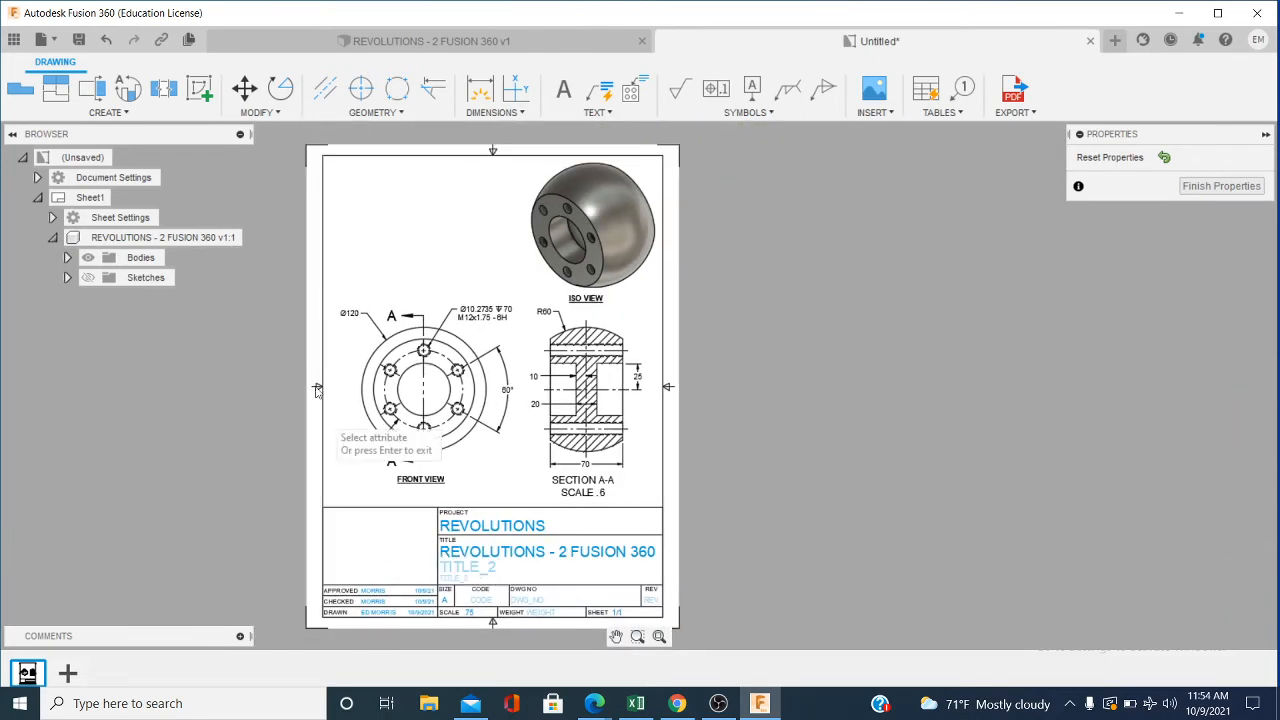
pyautogui.click(79, 40)
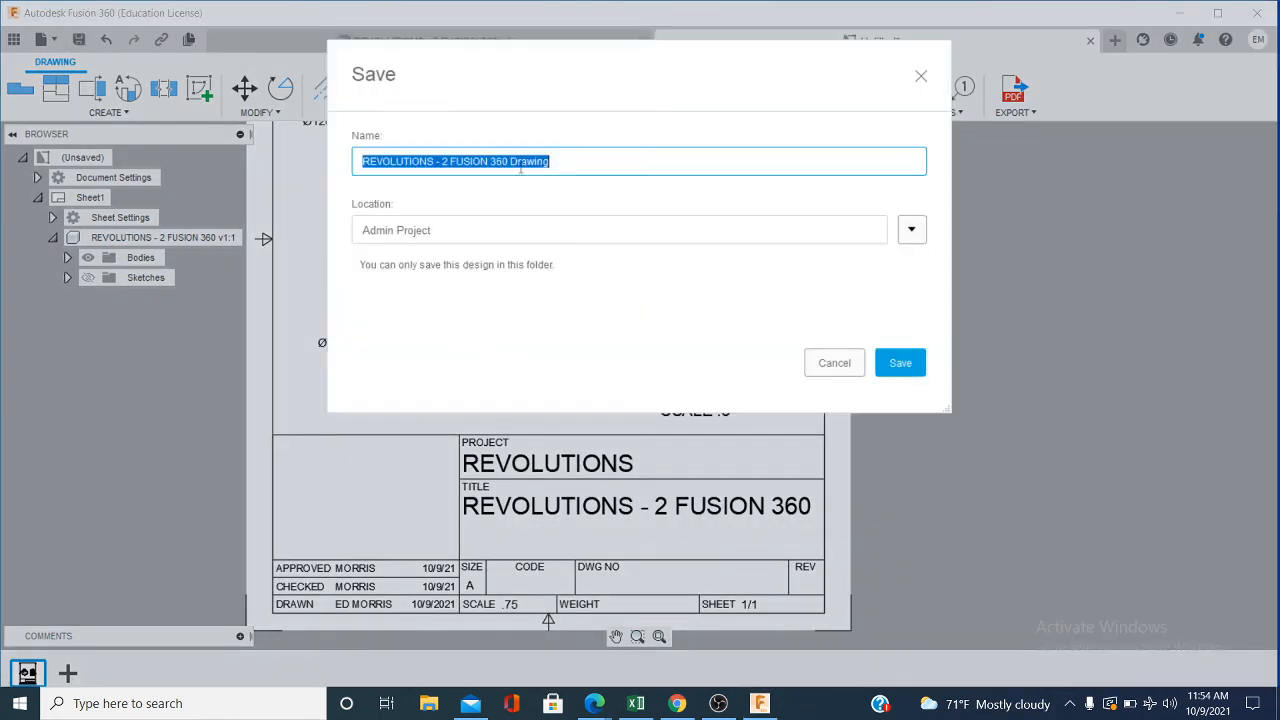
pyautogui.click(892, 363)
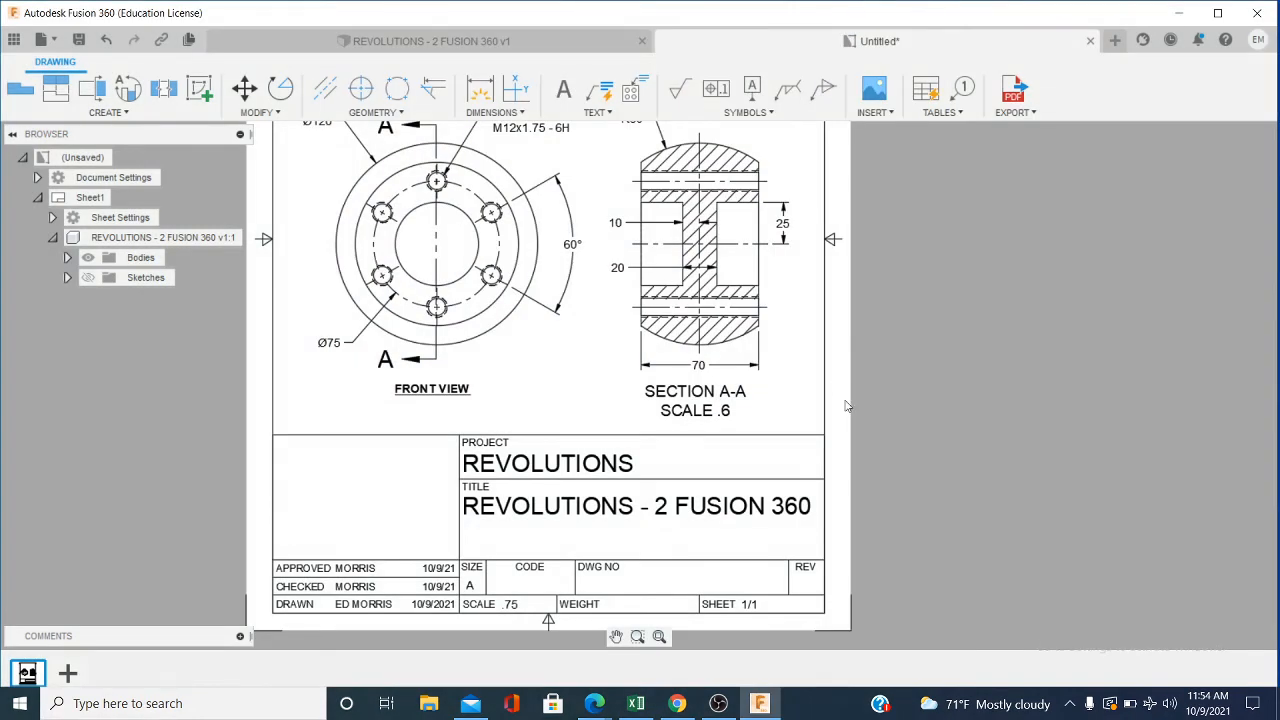
# Step: Export all sheets with lineweights as REVOLUTIONS - 2 FUSION 360 Drawing v1.pdf to the Downloads folder
pyautogui.scroll(-2, 846, 409)
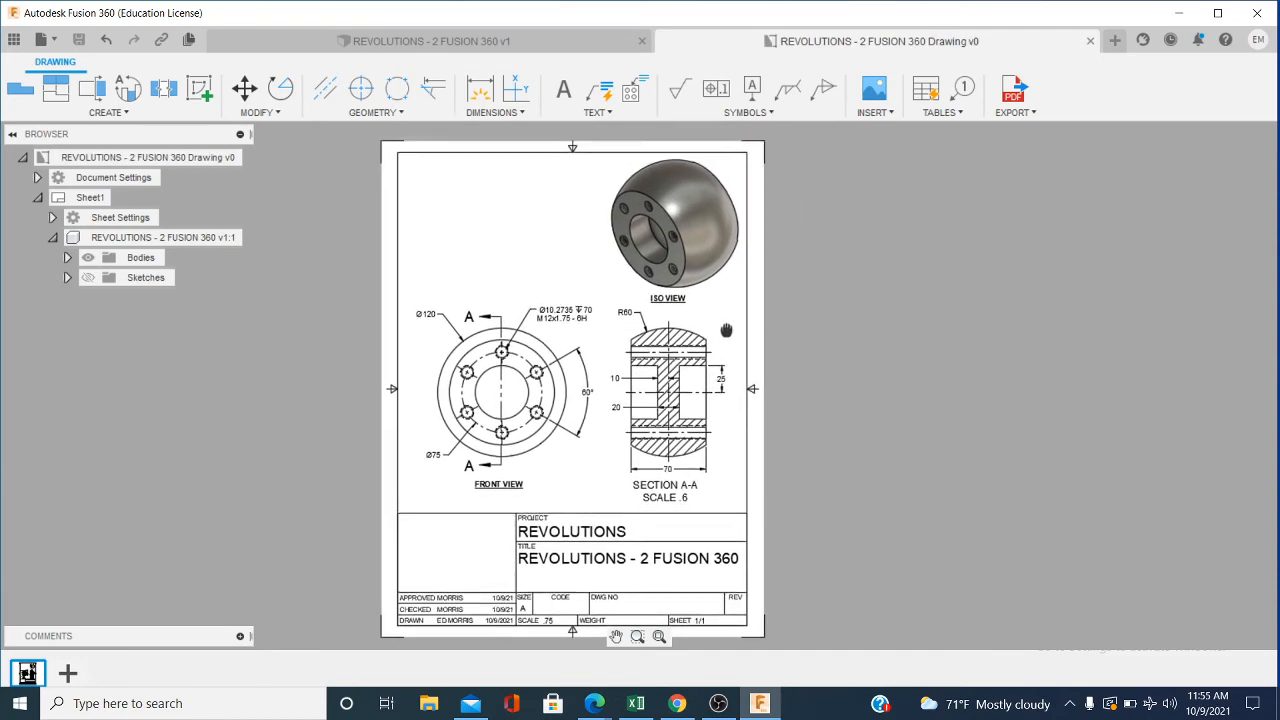
pyautogui.click(1016, 112)
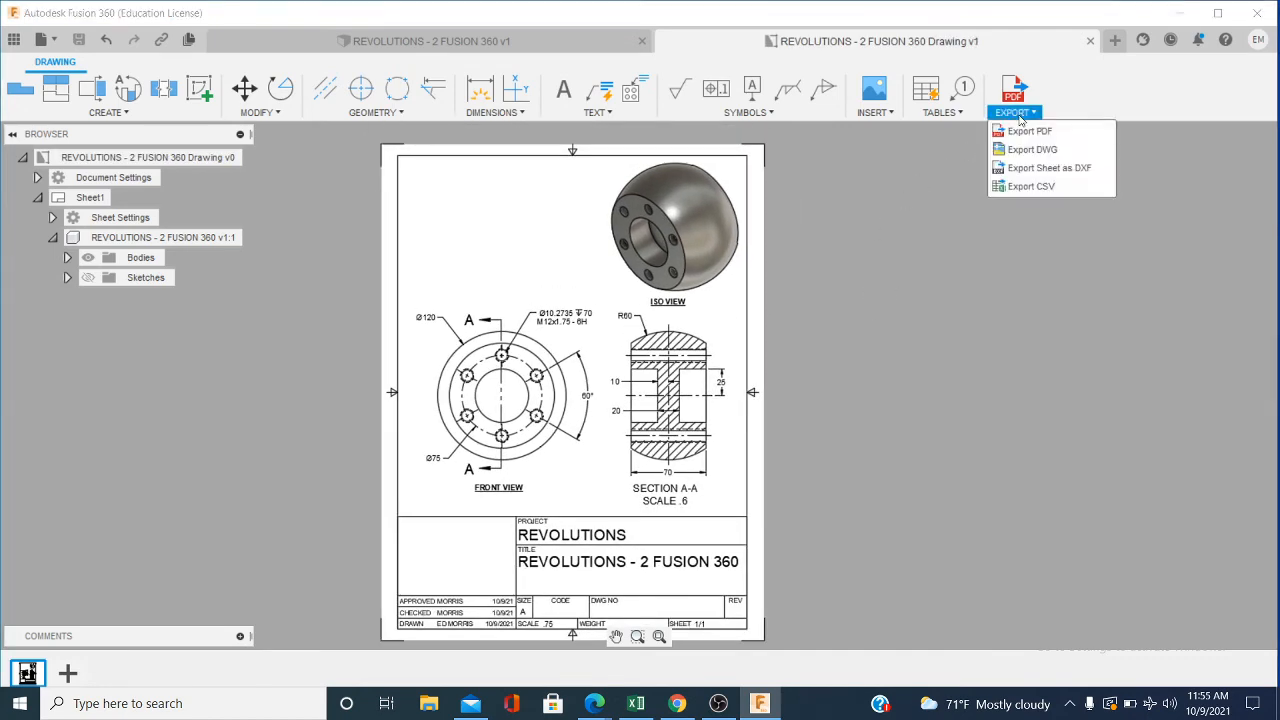
pyautogui.click(1021, 130)
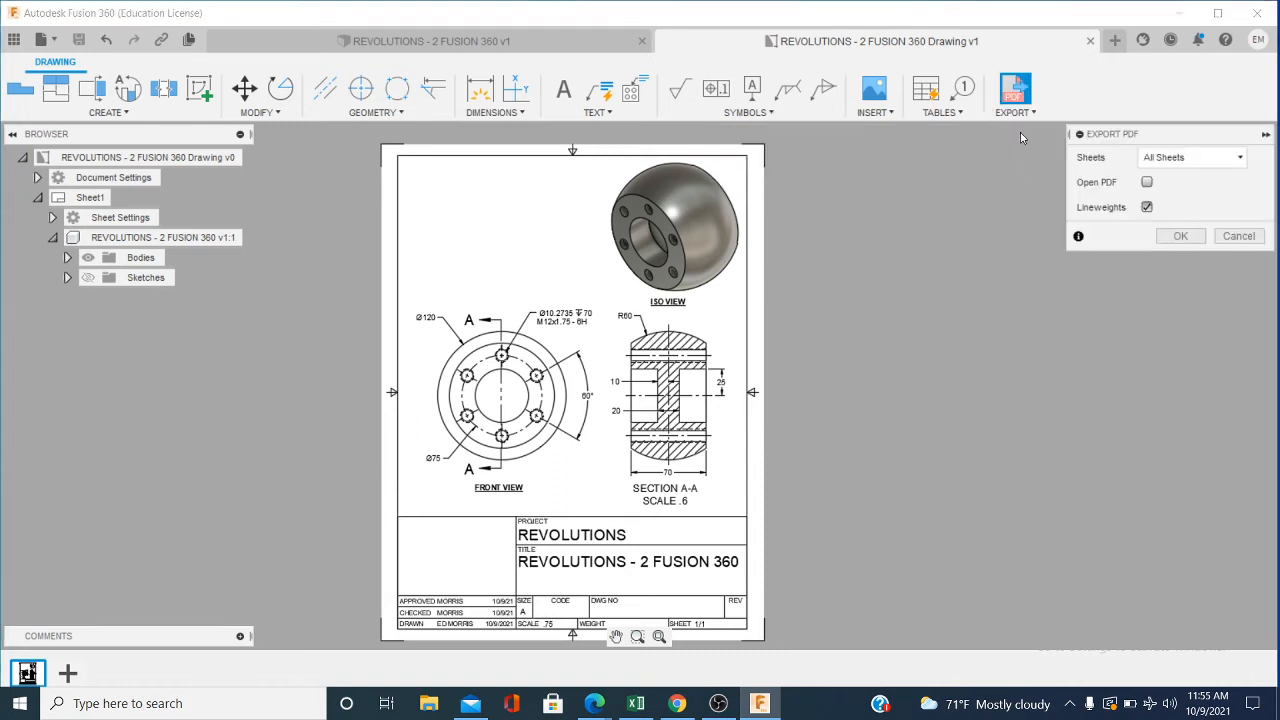
pyautogui.click(1183, 240)
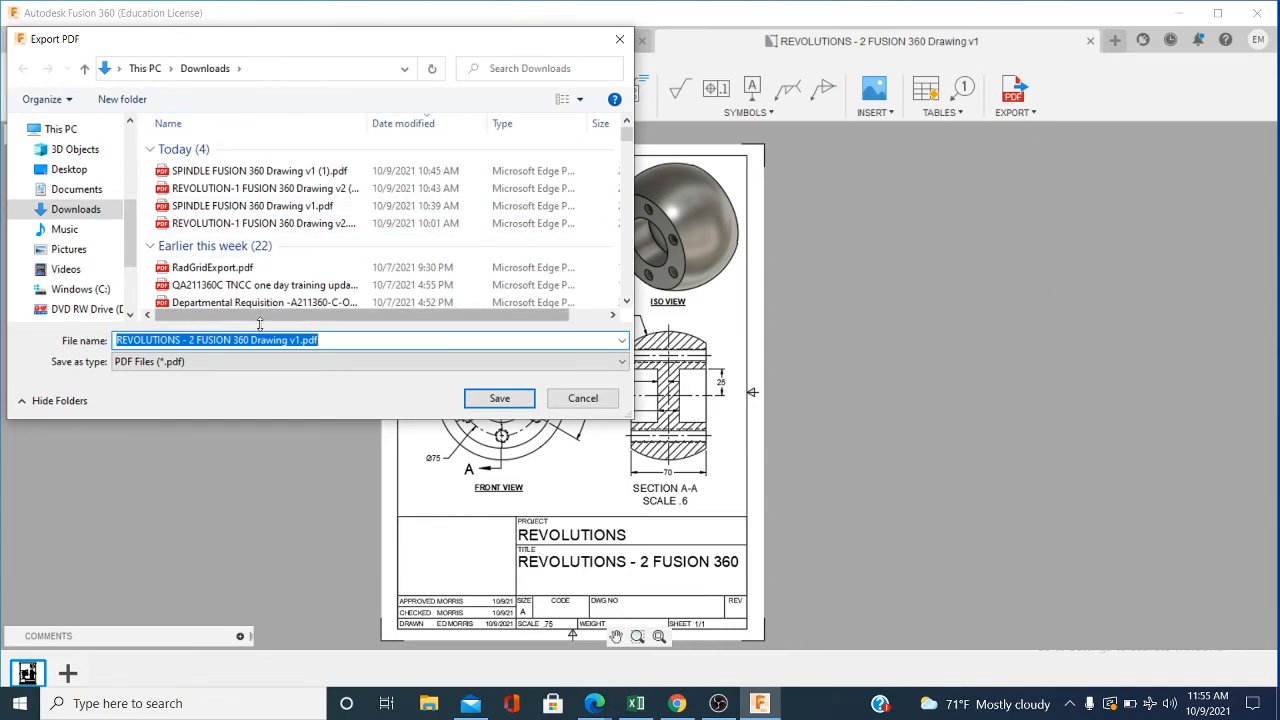
pyautogui.click(499, 398)
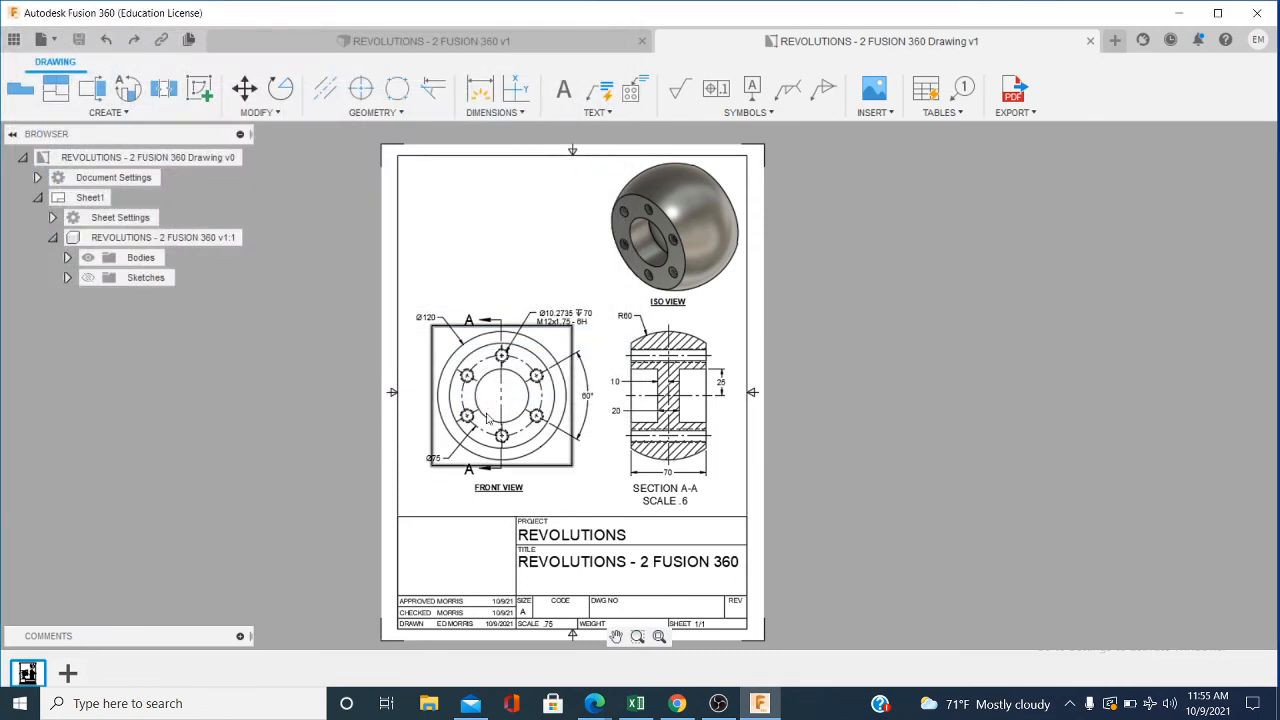
# Step: Check the source model, then save a new version of the drawing with the description User Saved
pyautogui.click(468, 44)
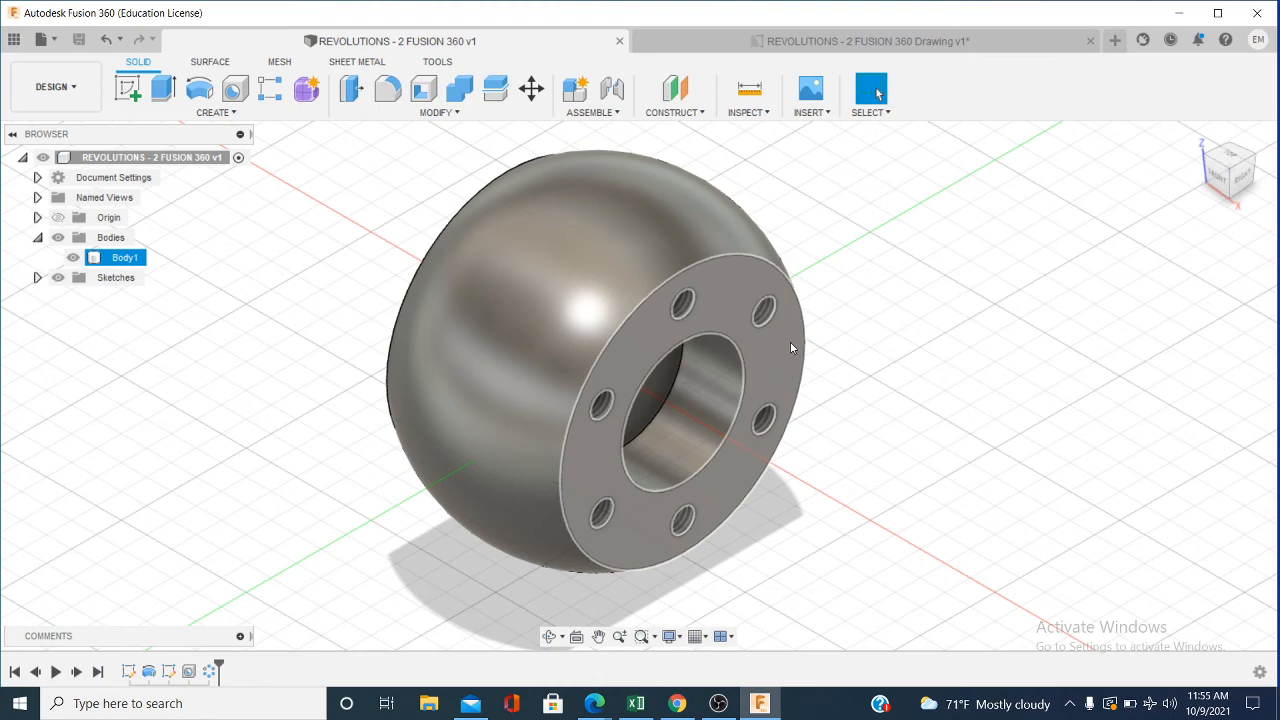
pyautogui.click(722, 42)
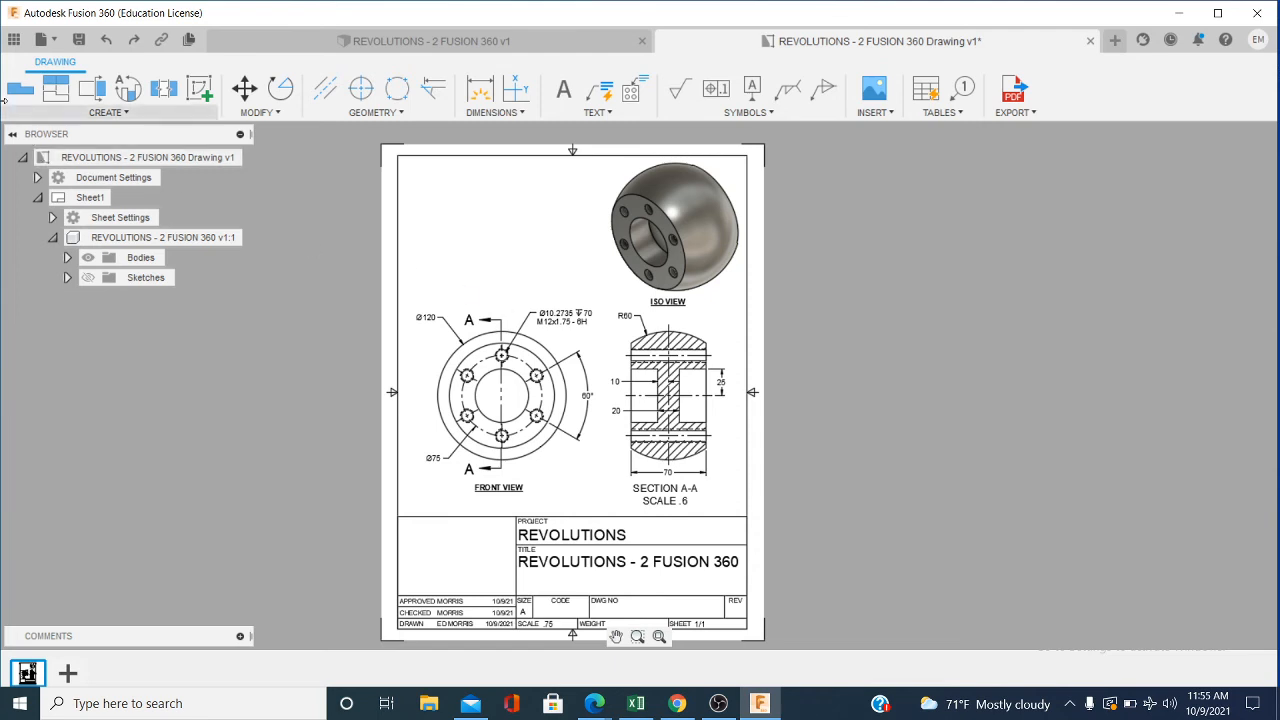
pyautogui.click(79, 40)
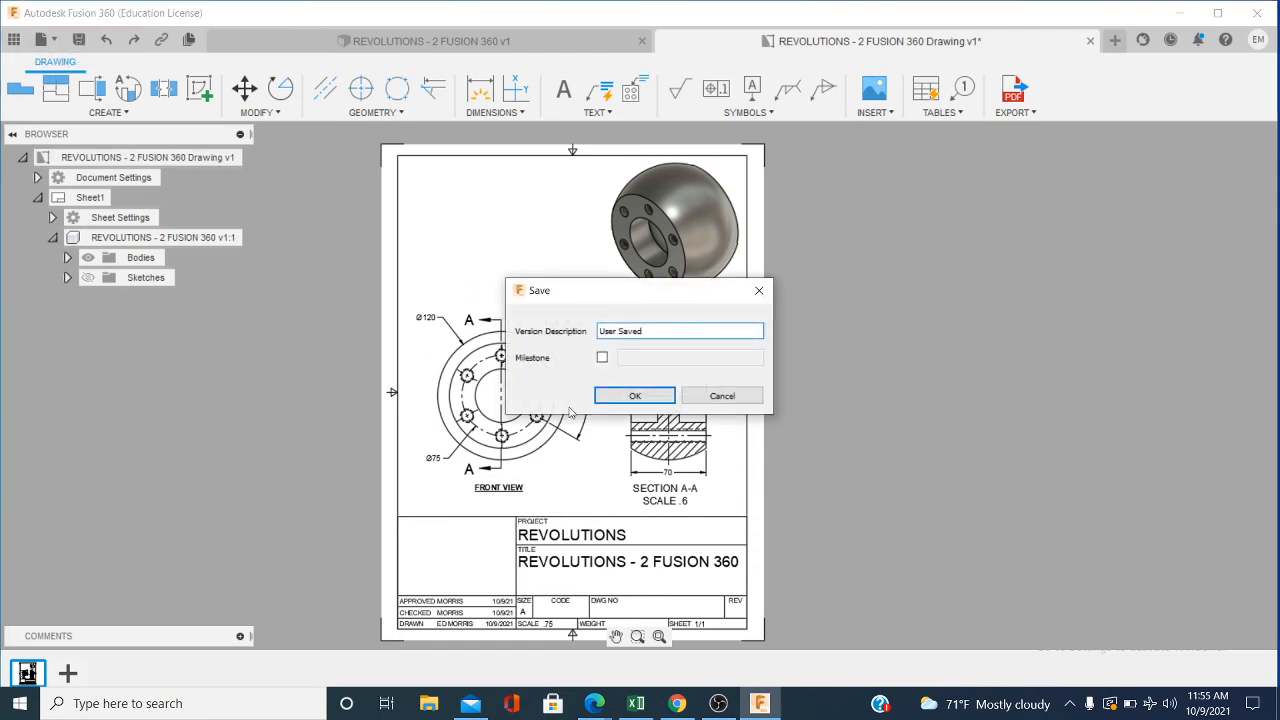
pyautogui.click(634, 396)
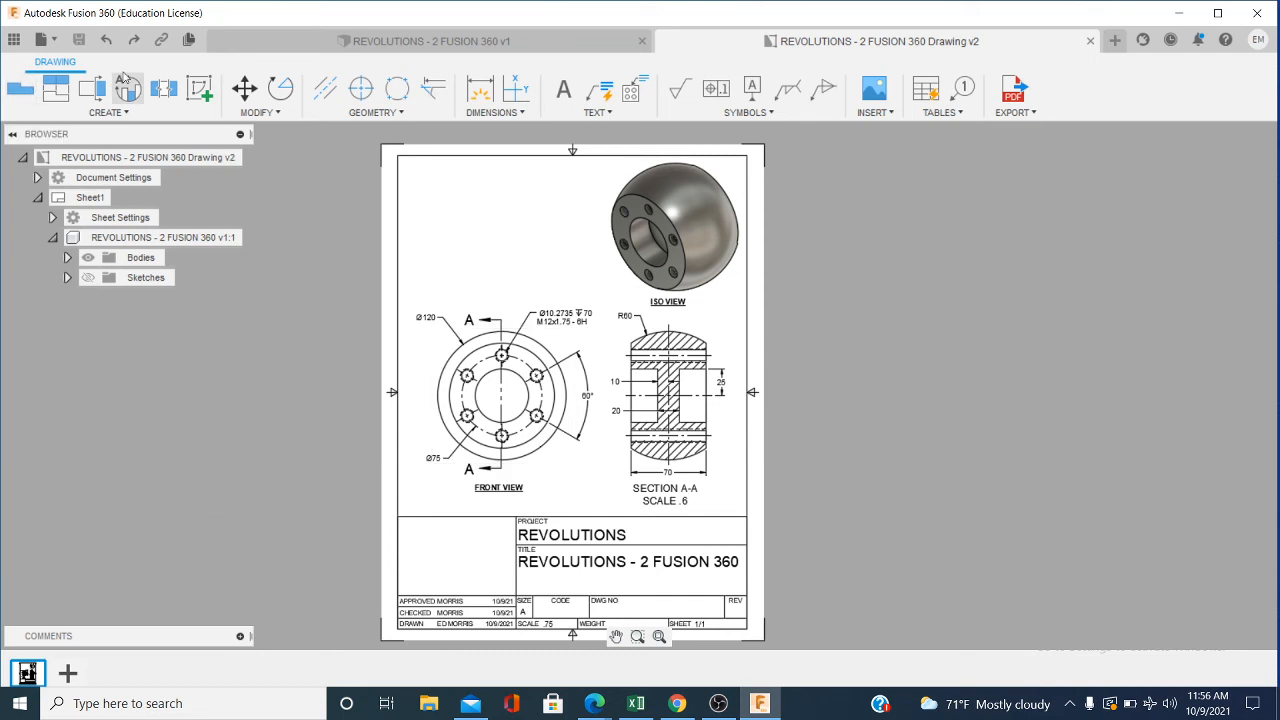
# Step: Create a new design and start a sketch on the front (XZ) origin plane
pyautogui.click(50, 42)
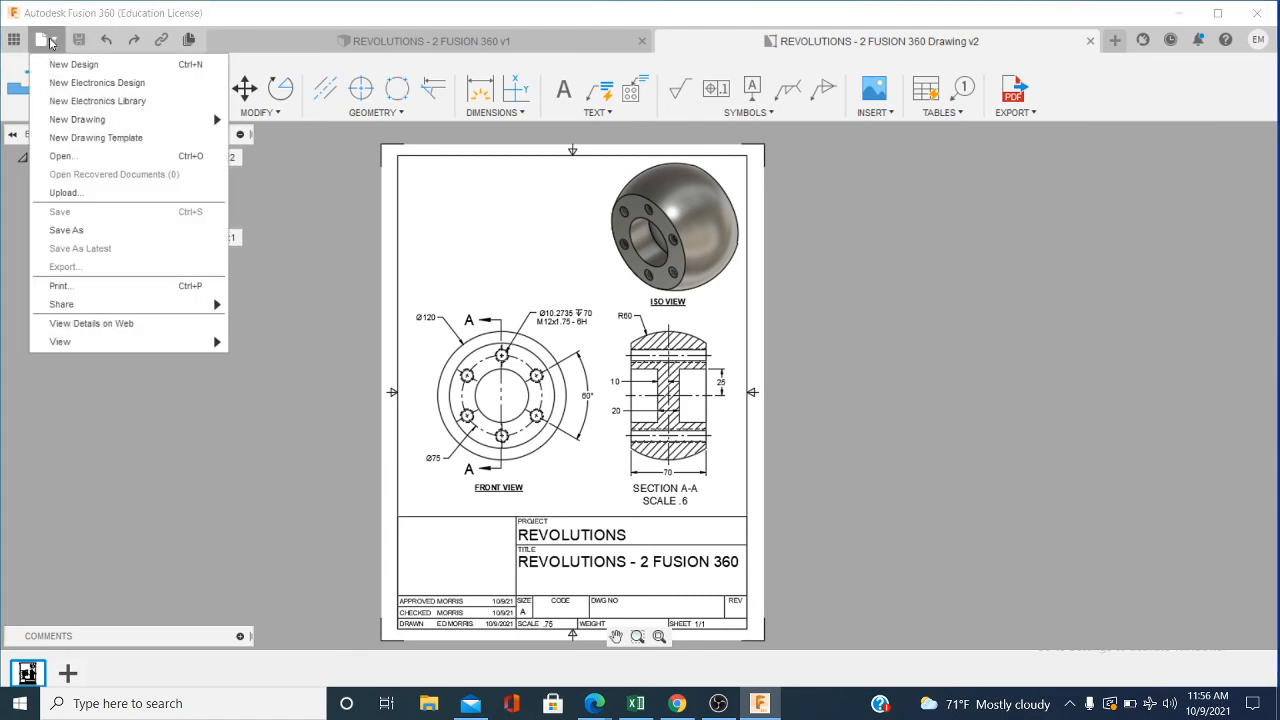
pyautogui.click(62, 65)
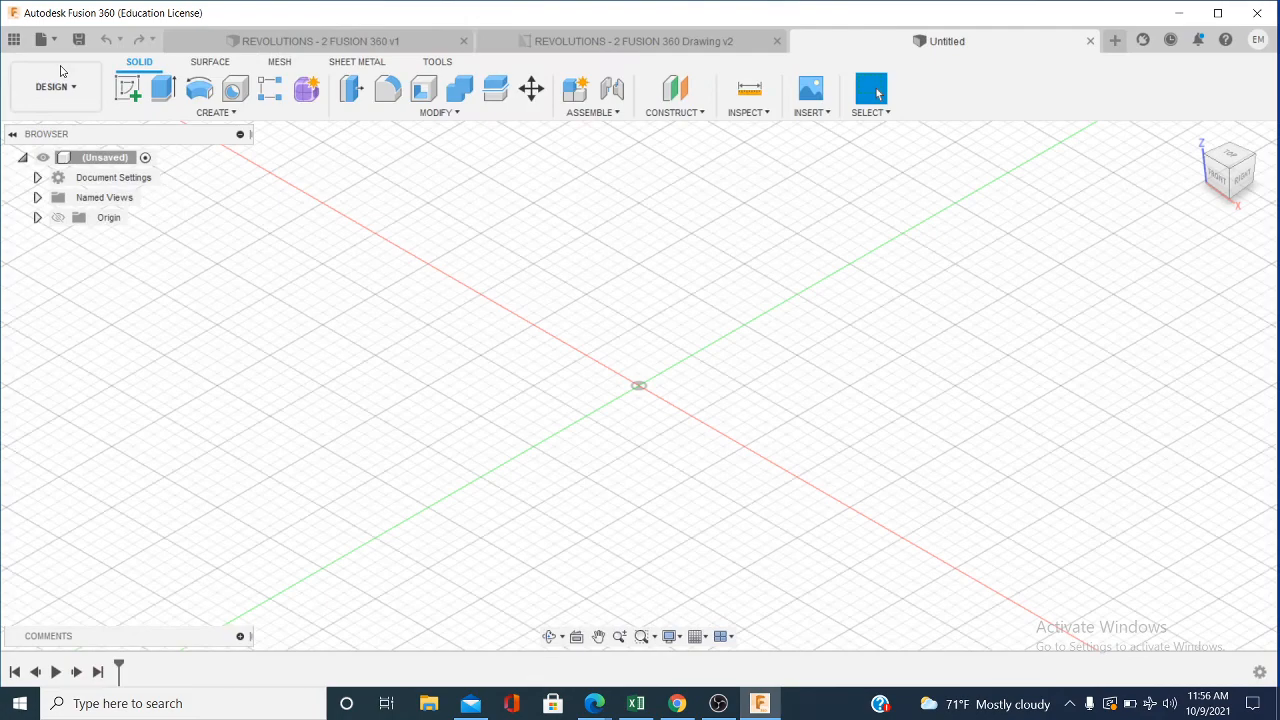
pyautogui.click(130, 92)
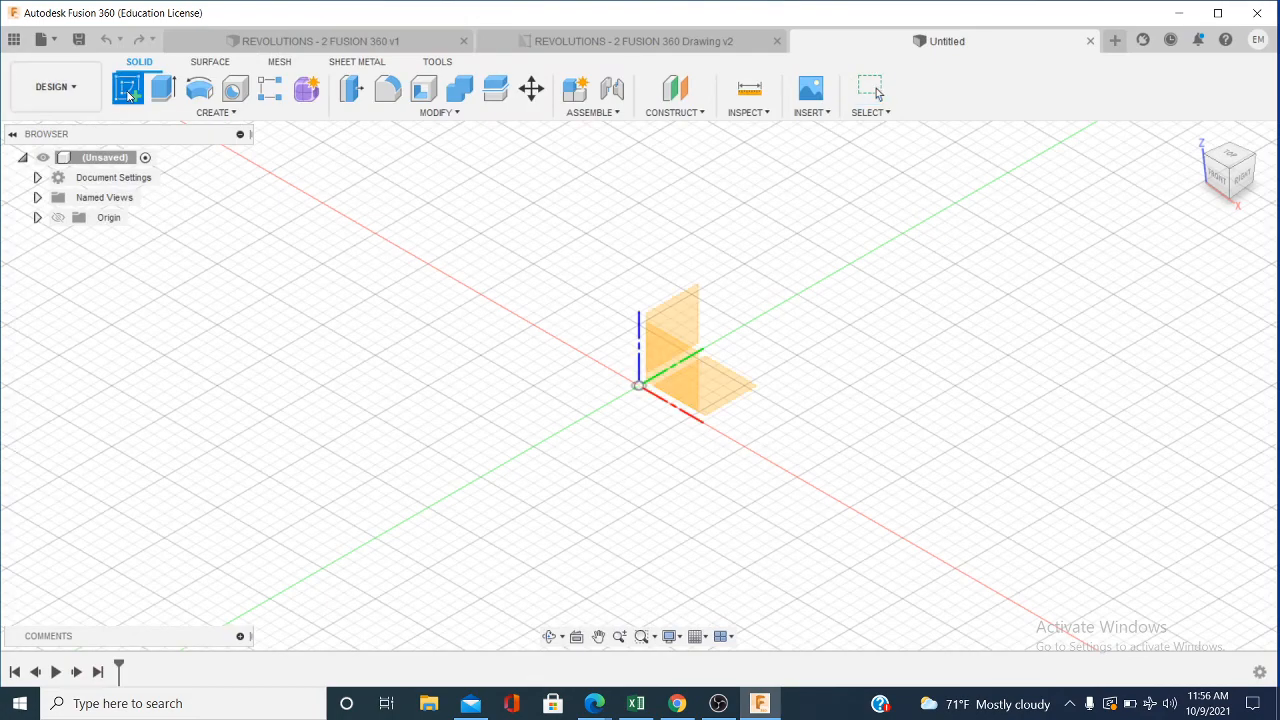
pyautogui.click(672, 377)
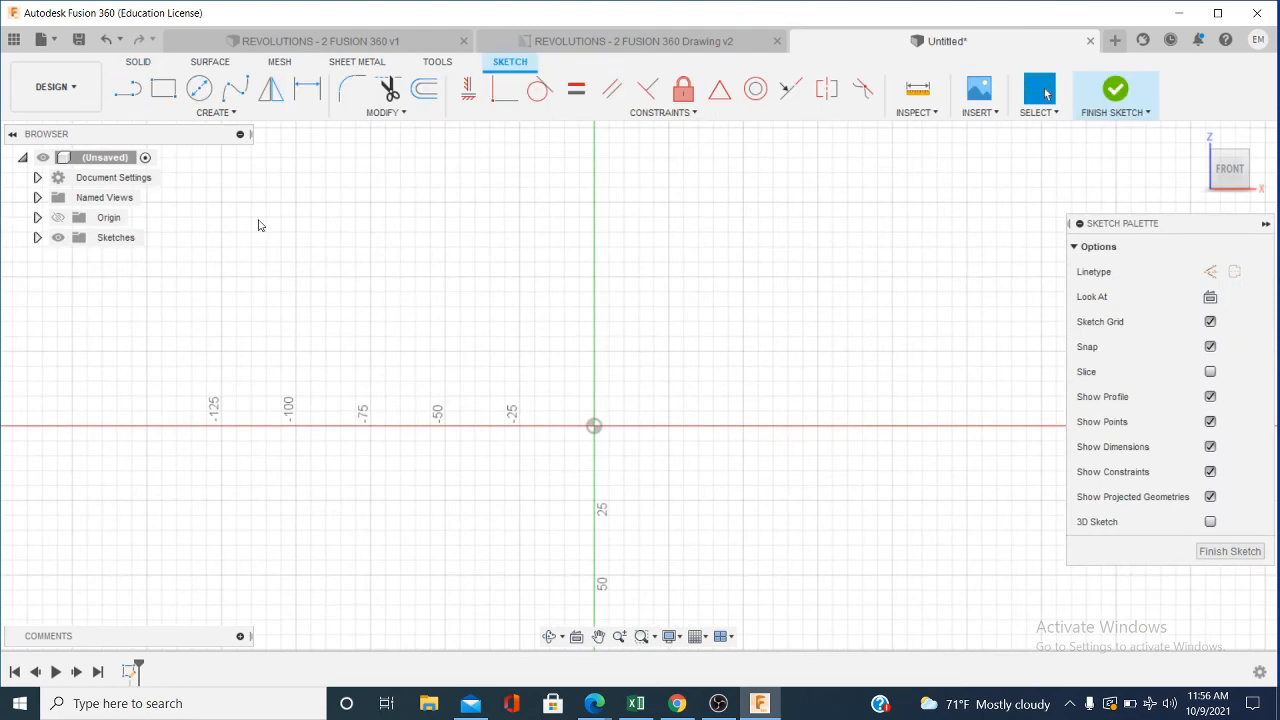
pyautogui.click(127, 101)
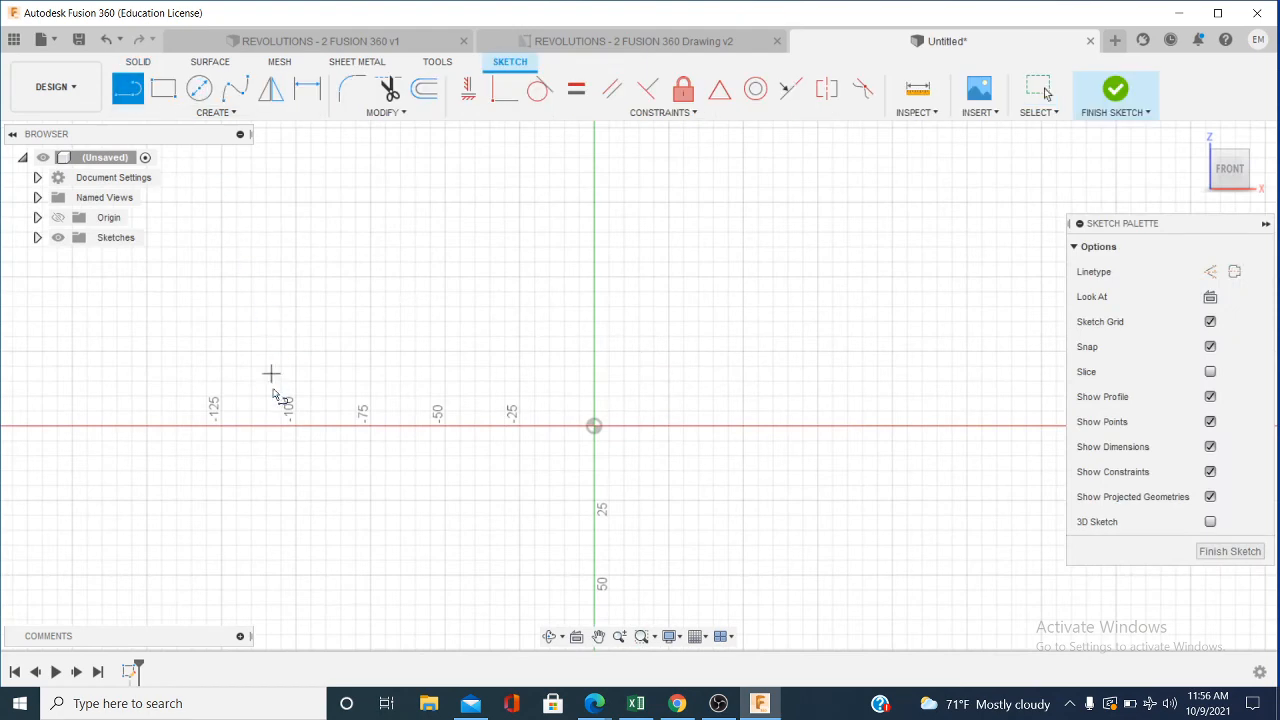
pyautogui.click(222, 405)
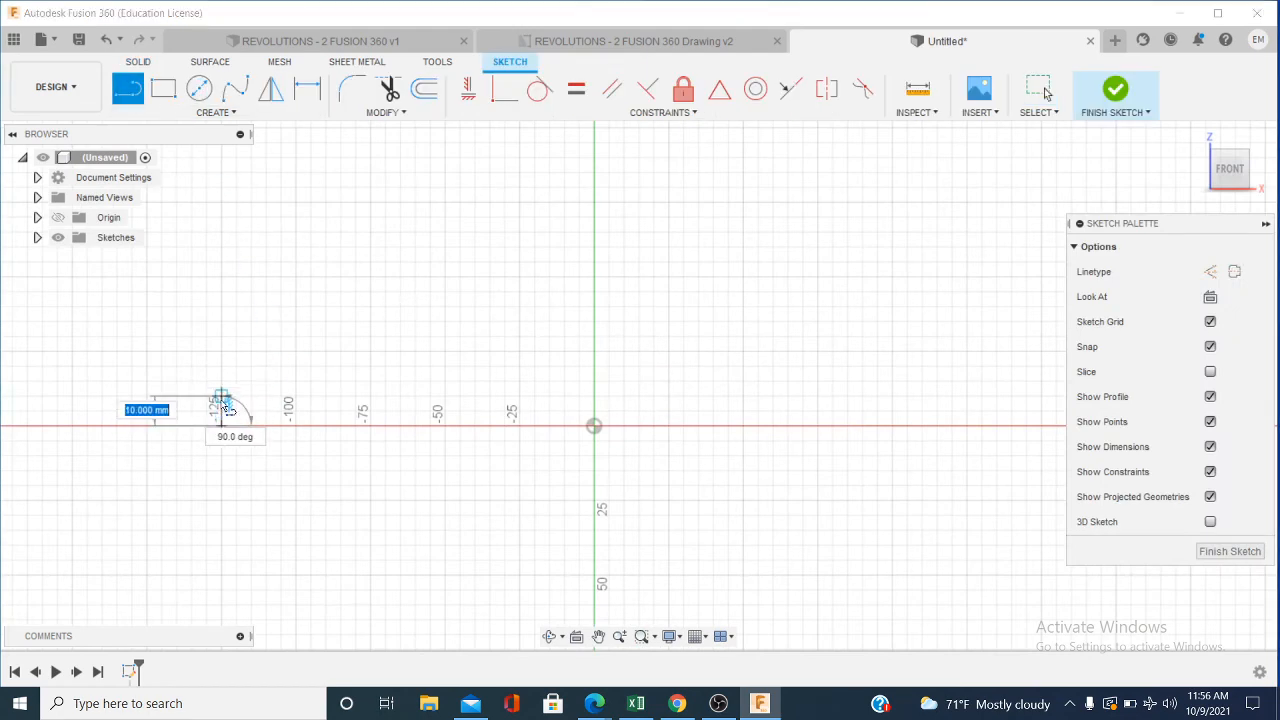
pyautogui.click(292, 398)
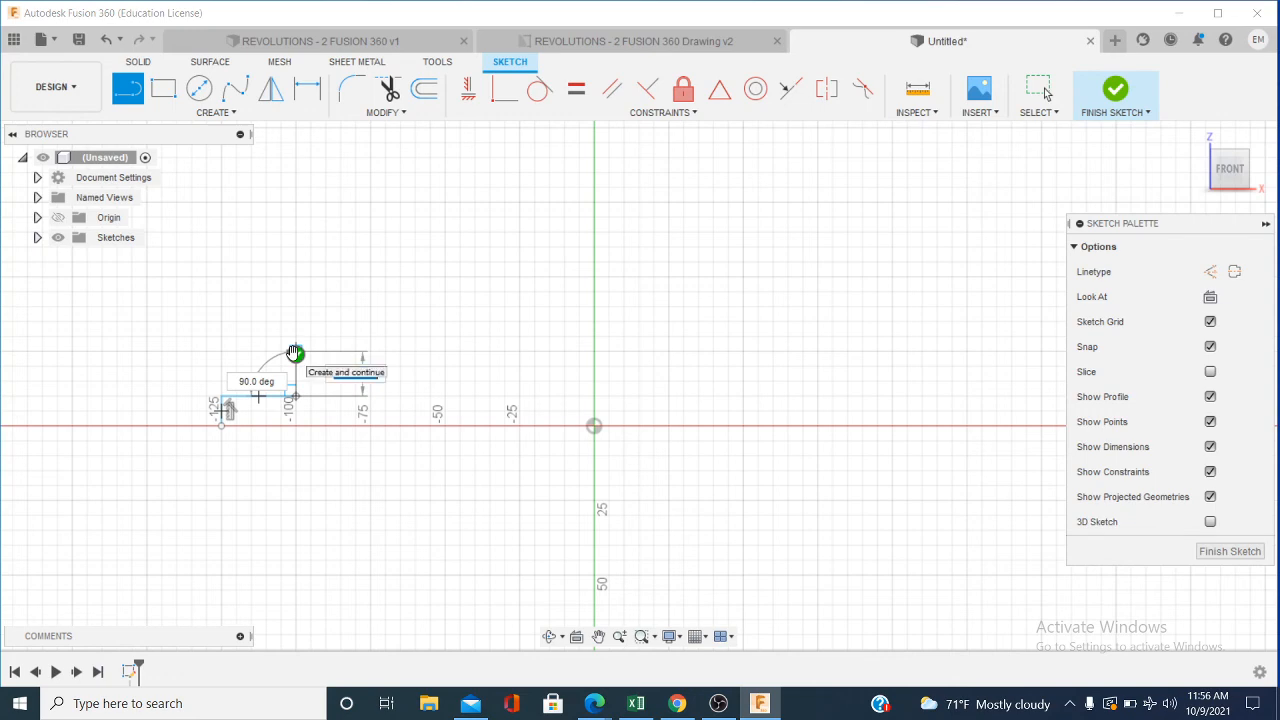
pyautogui.press('Escape')
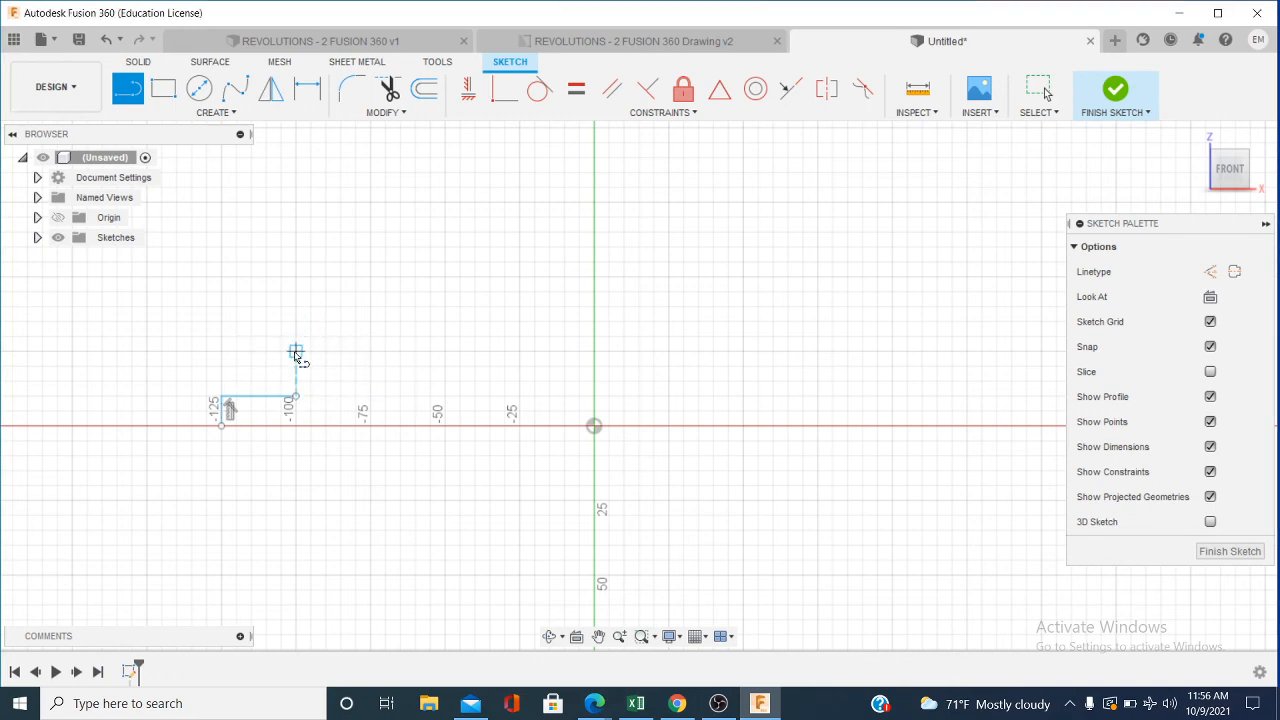
pyautogui.moveTo(295, 352); pyautogui.dragTo(395, 365)
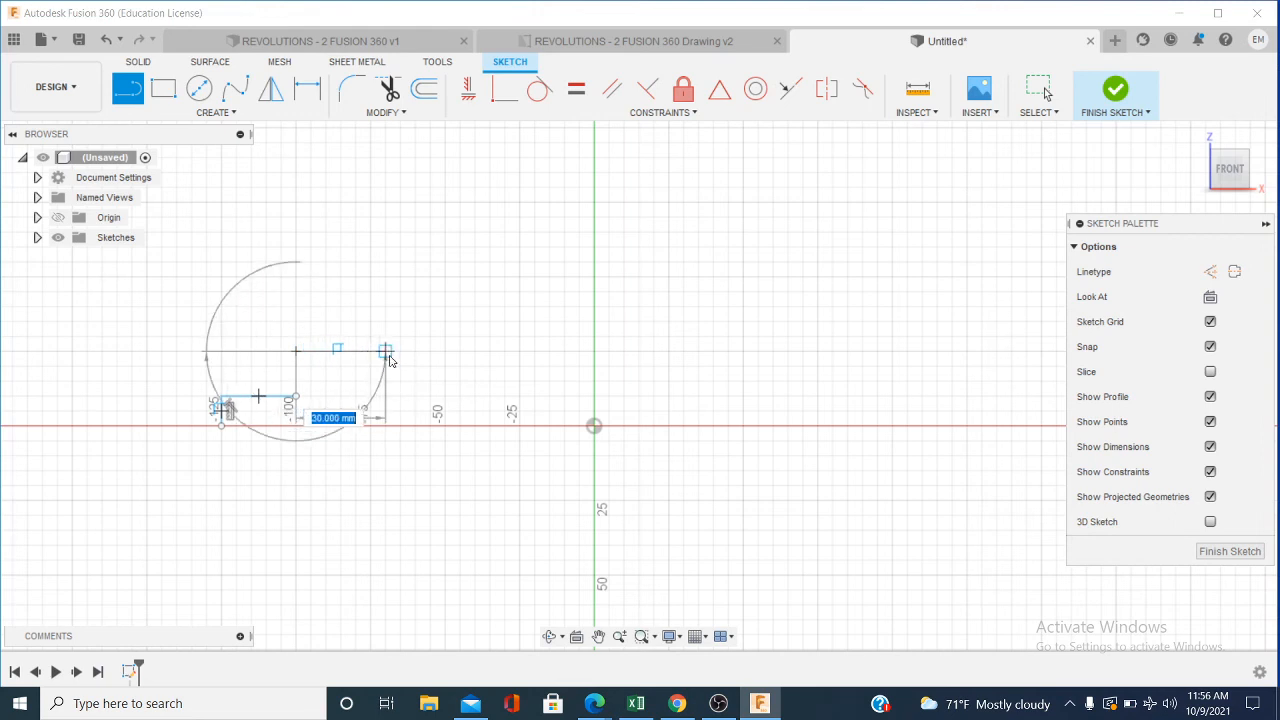
pyautogui.press('Escape')
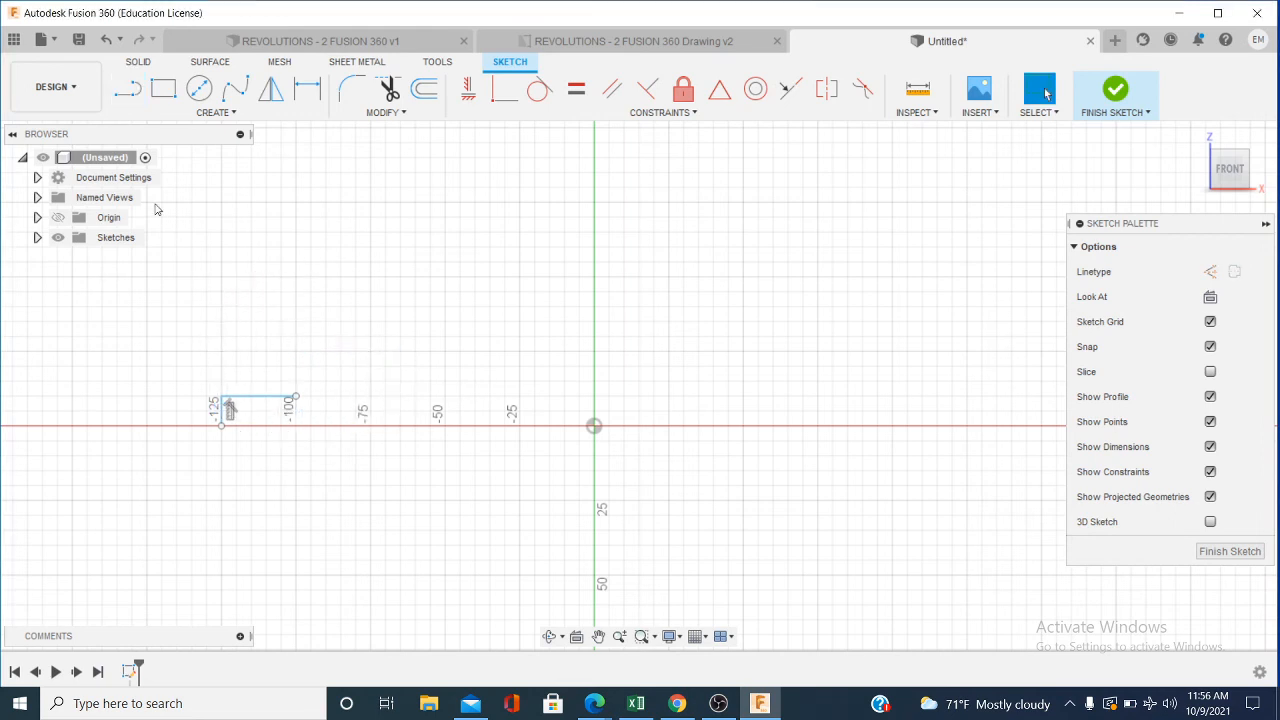
pyautogui.click(106, 44)
pyautogui.click(106, 44)
# Step: Sketch the profile's stepped start at X -125: a 10 mm rise from the horizontal axis, a 30 mm run, and a second, higher step
pyautogui.click(118, 98)
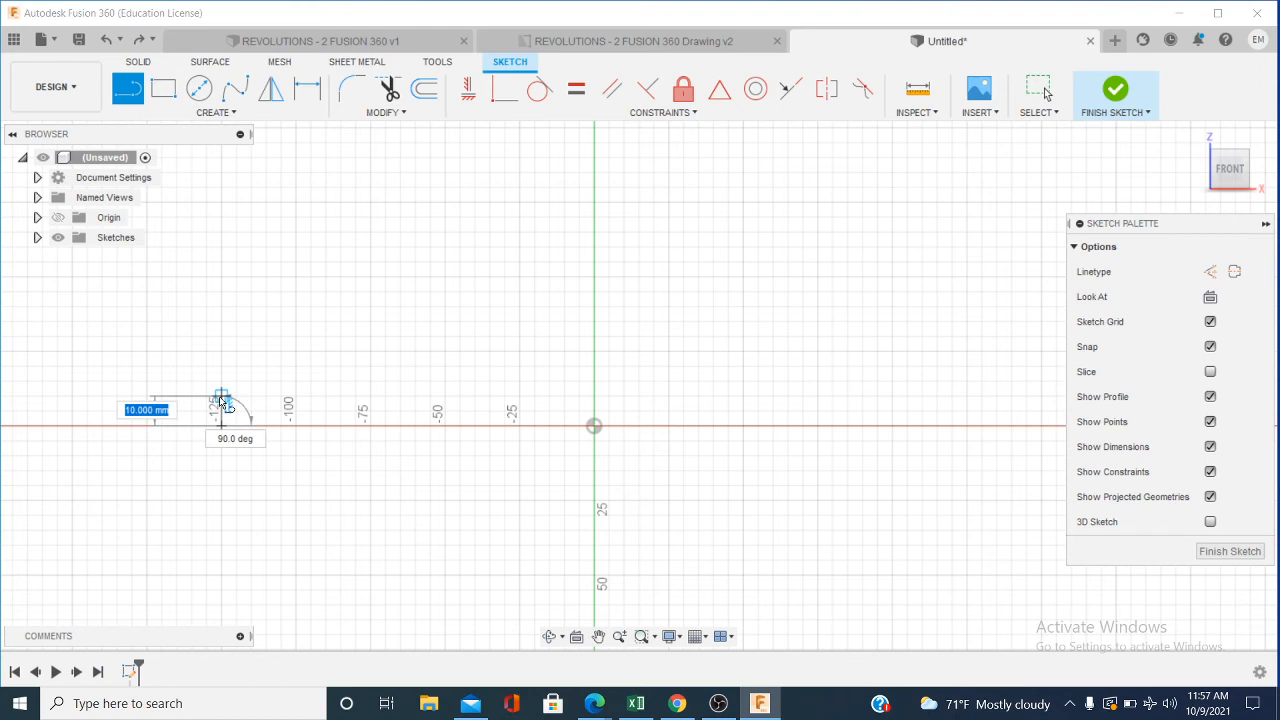
pyautogui.click(222, 398)
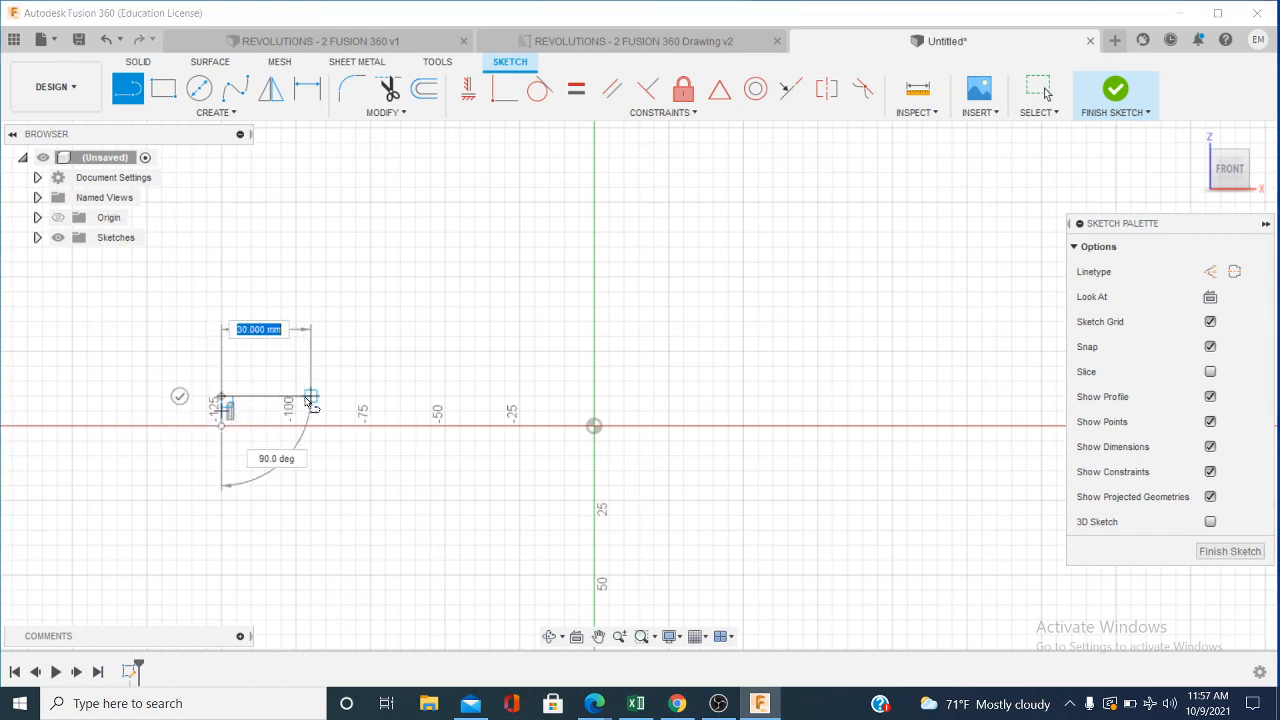
pyautogui.click(288, 399)
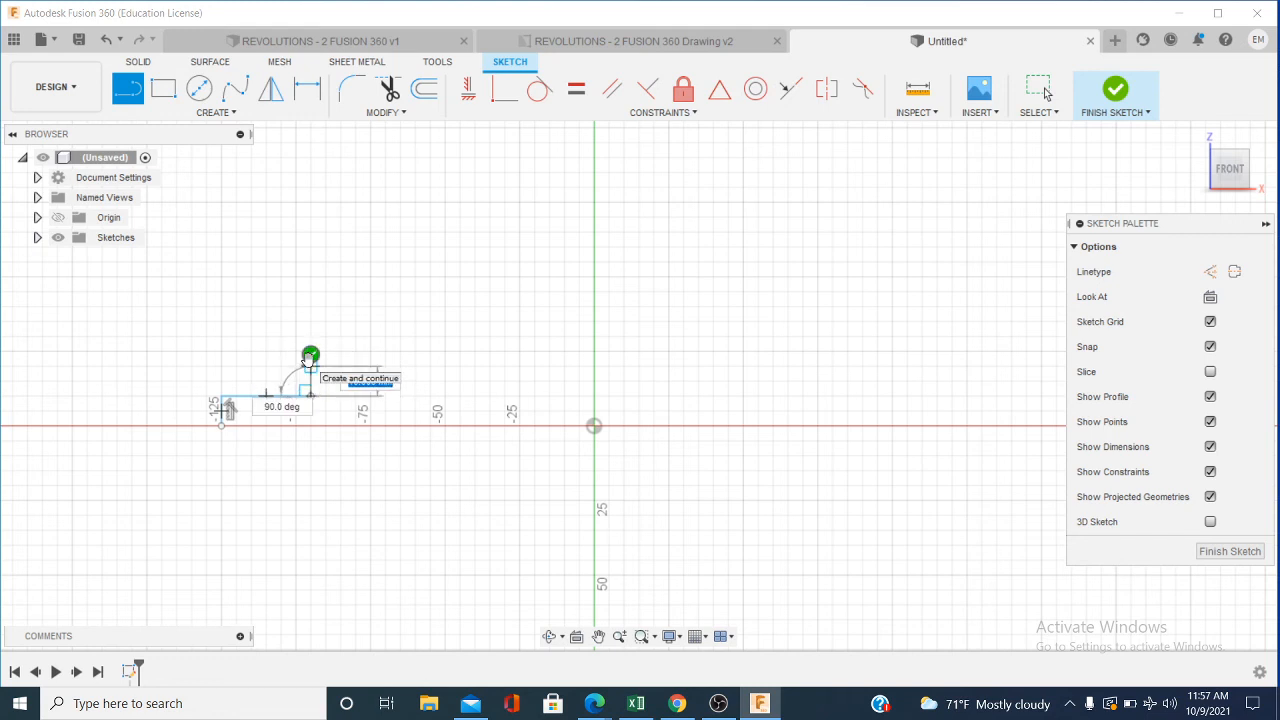
pyautogui.click(311, 356)
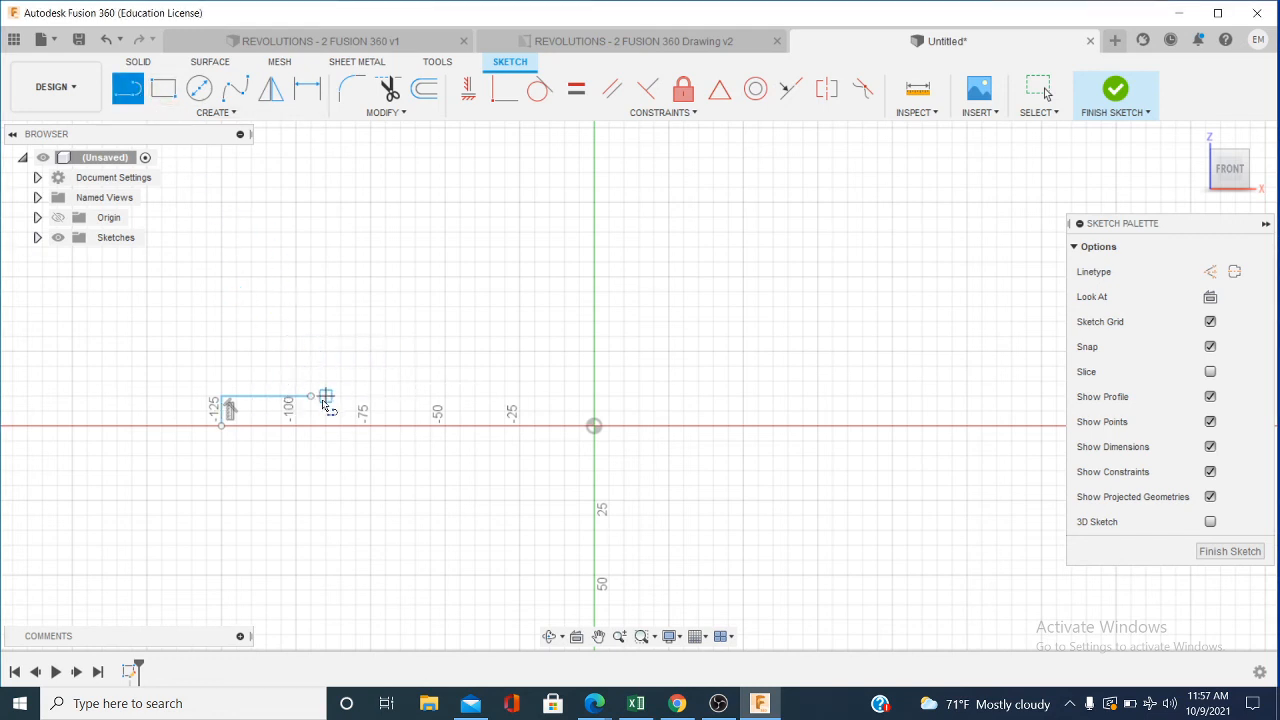
pyautogui.click(311, 396)
pyautogui.click(311, 352)
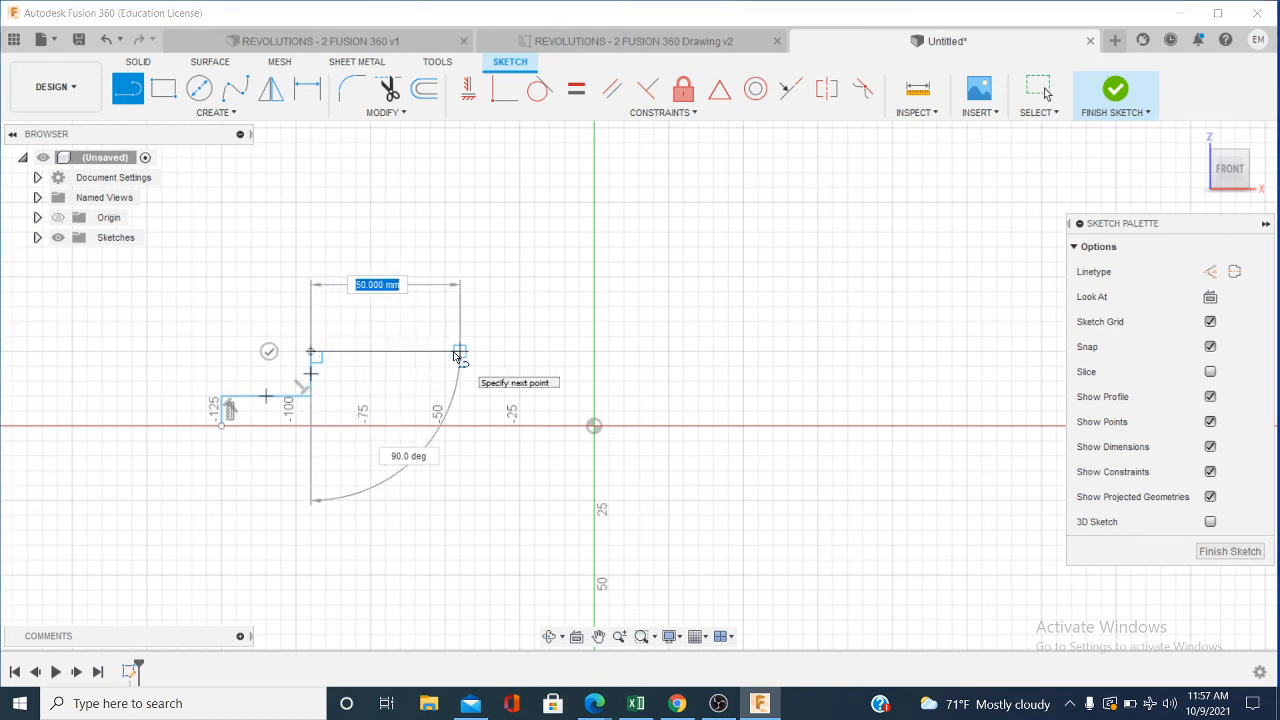
pyautogui.click(393, 351)
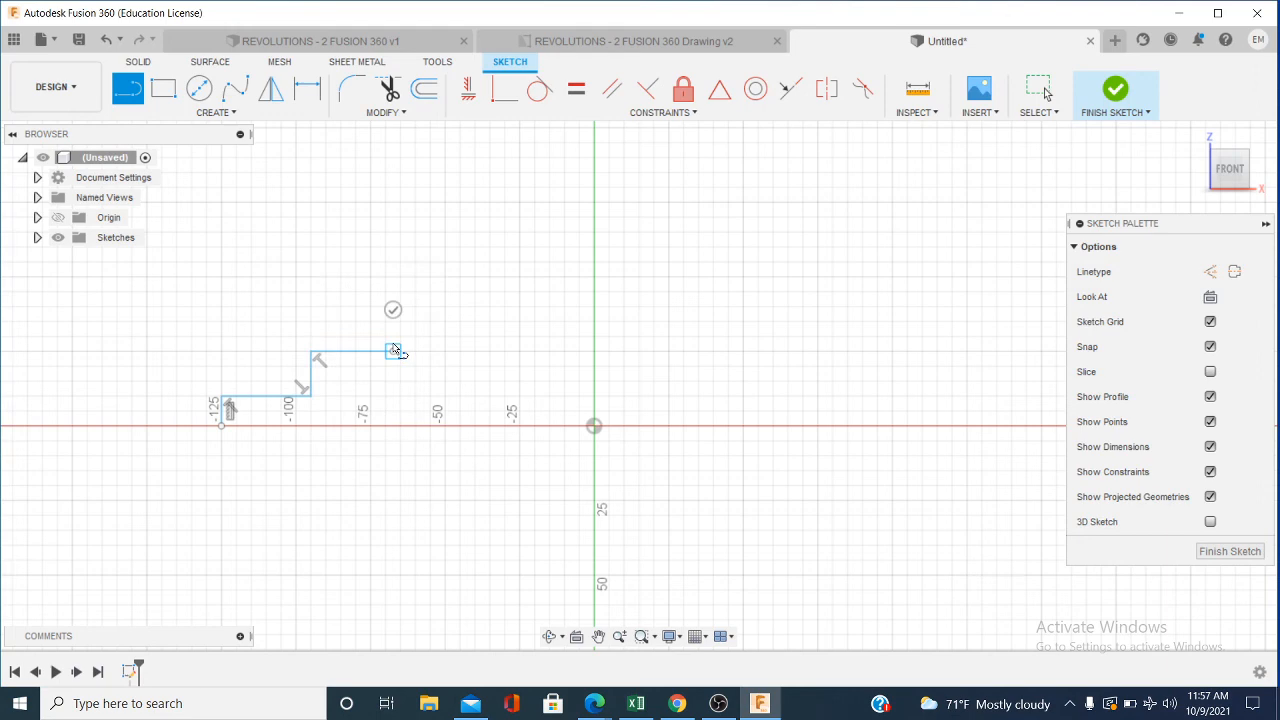
# Step: Continue the profile with the first tall, narrow flange, returning to the height of the second step
pyautogui.click(397, 204)
pyautogui.click(445, 203)
pyautogui.moveTo(445, 203); pyautogui.dragTo(447, 355)
pyautogui.click(445, 351)
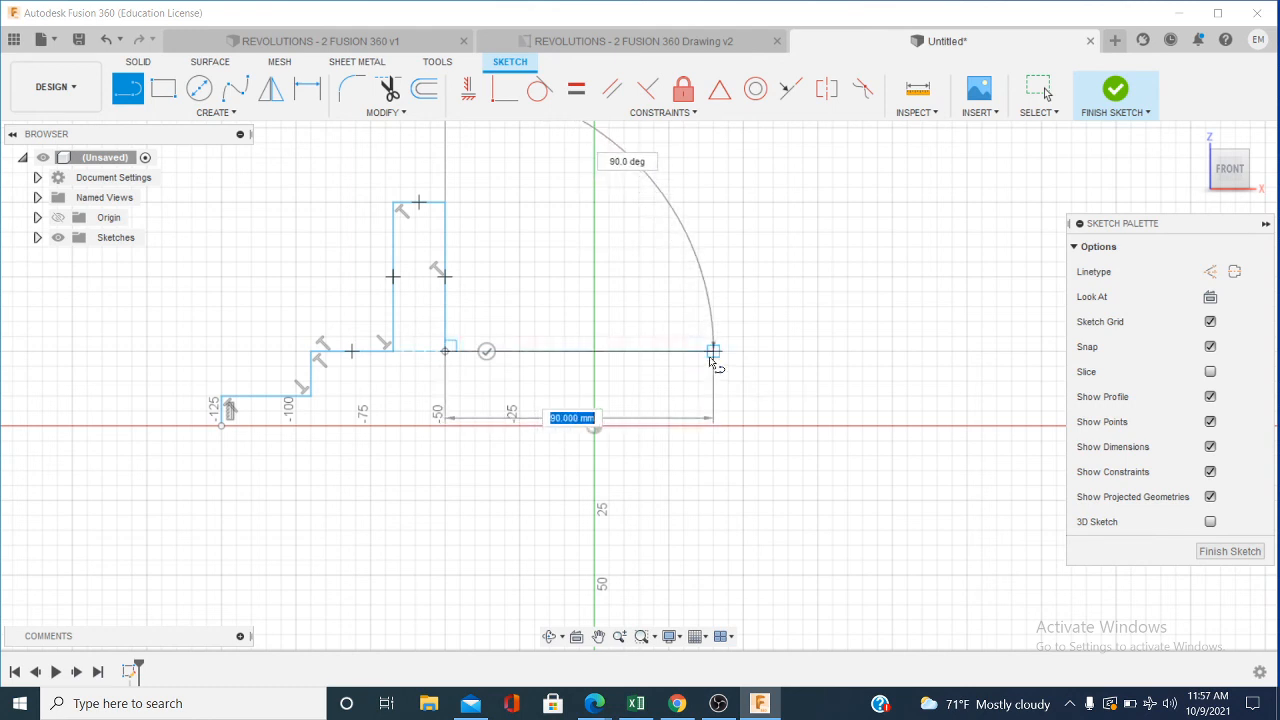
# Step: Add a 90 mm horizontal run across the vertical axis, followed by a second flange 50 mm tall and 15 mm wide
pyautogui.click(713, 351)
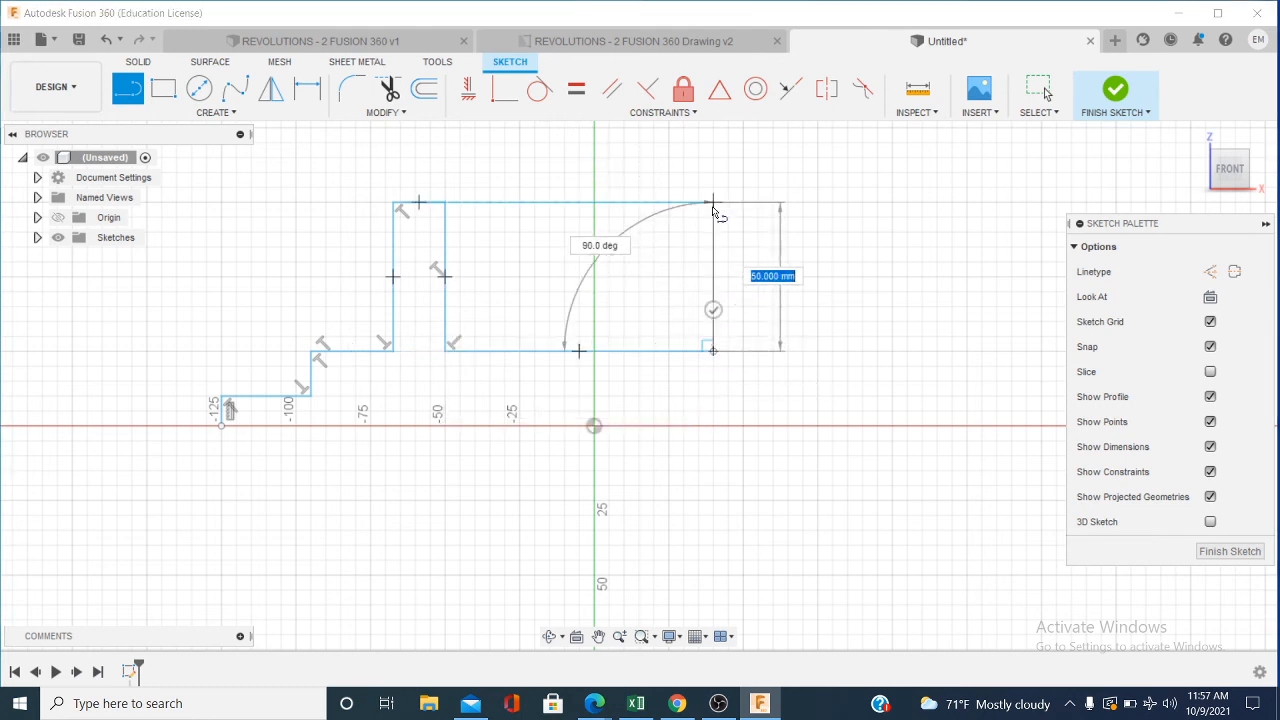
pyautogui.click(713, 202)
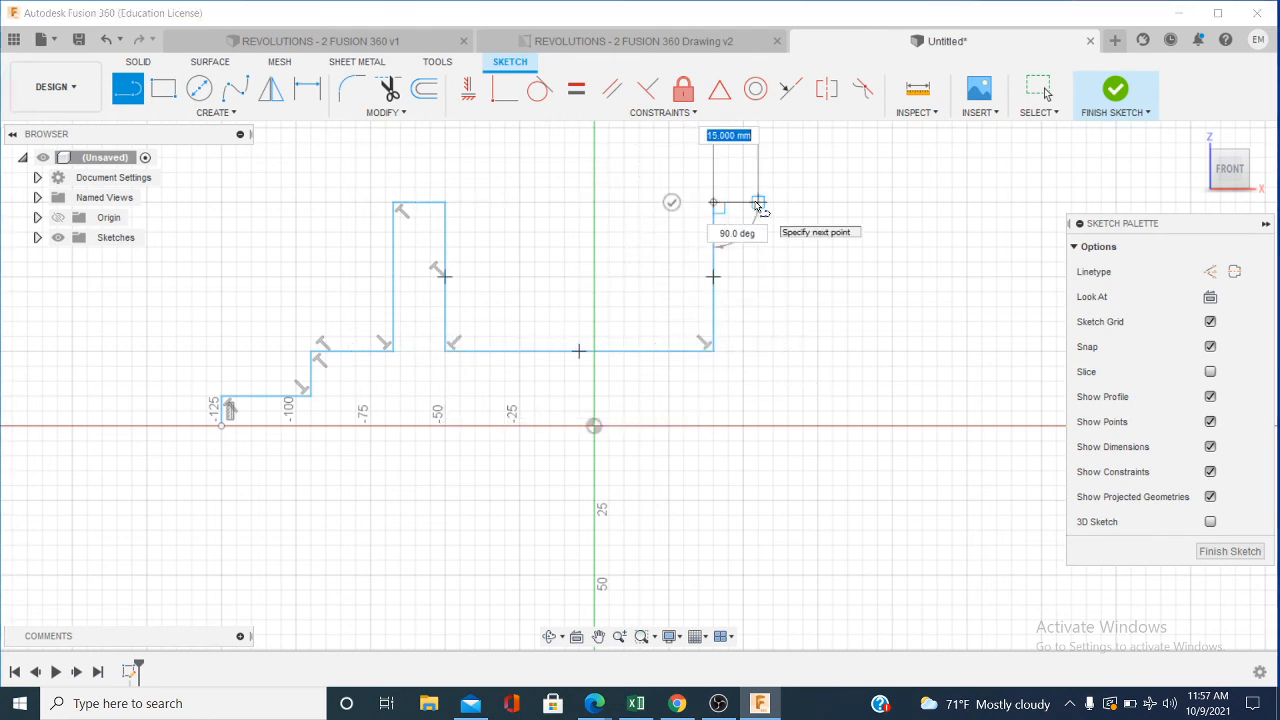
pyautogui.click(758, 203)
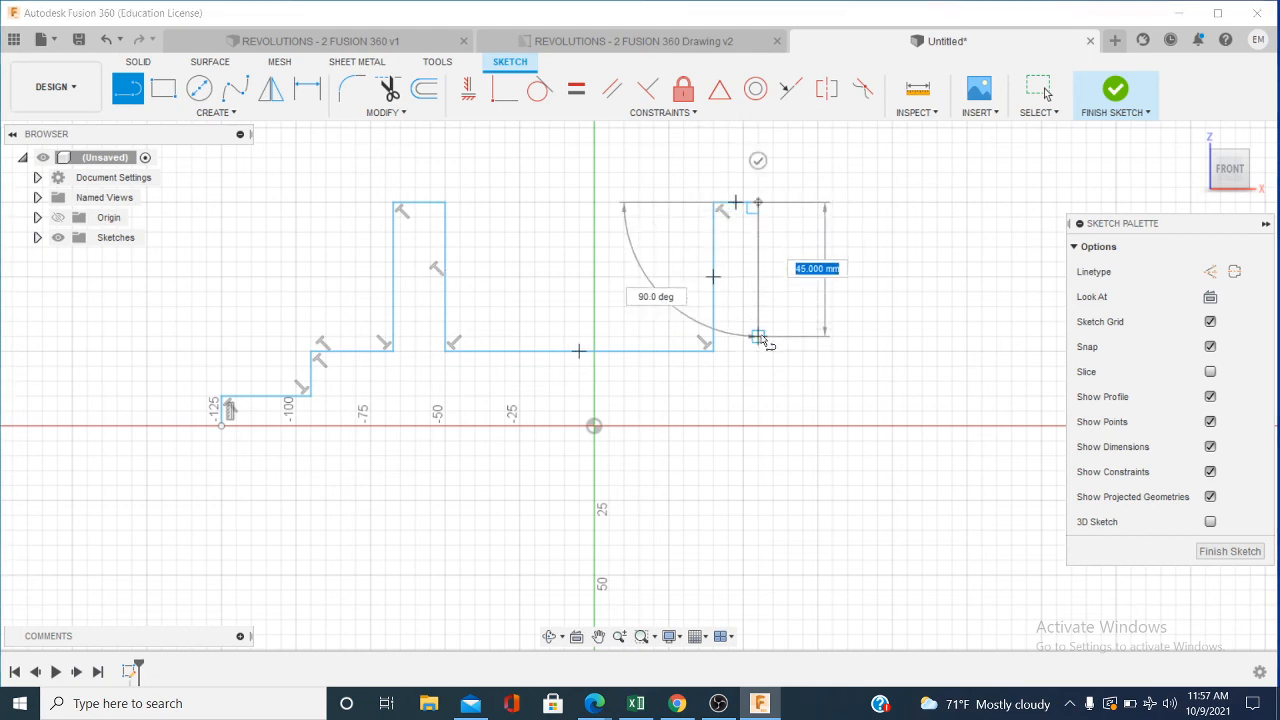
pyautogui.click(758, 350)
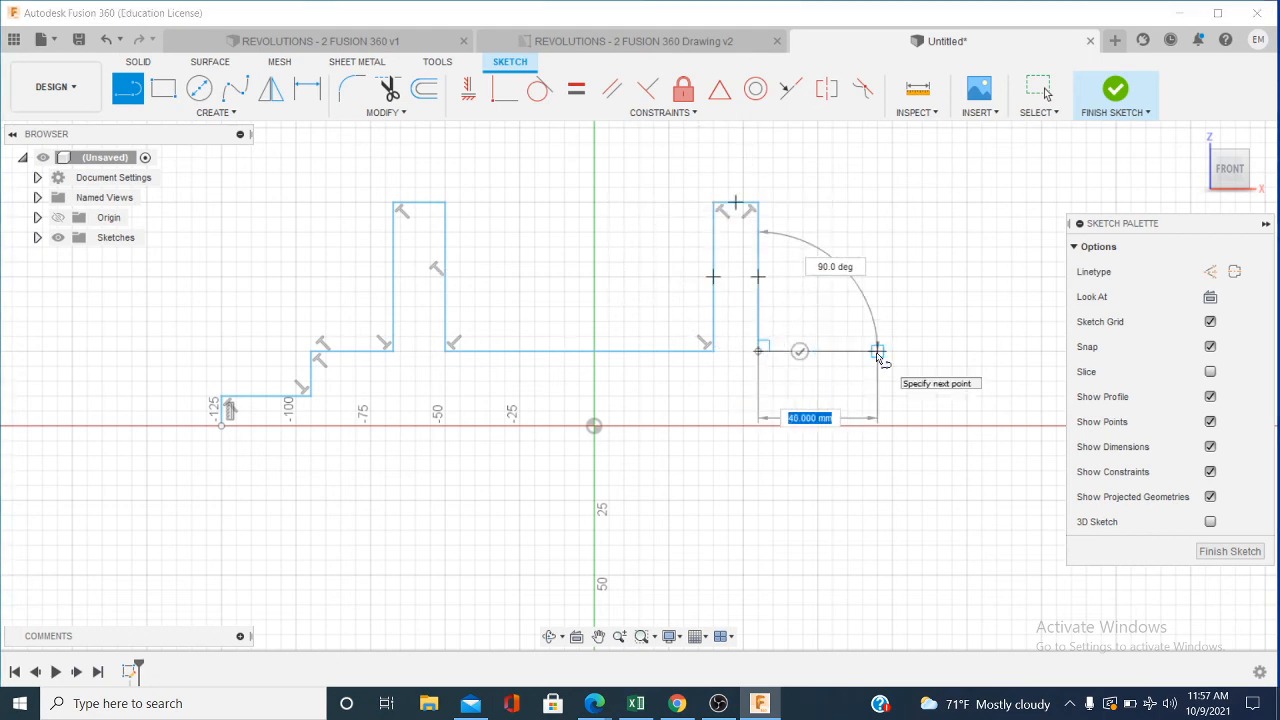
# Step: Finish the profile with a 40 mm run, a step down, a short run and a 10 mm drop, closing it along the horizontal axis
pyautogui.click(877, 351)
pyautogui.click(878, 395)
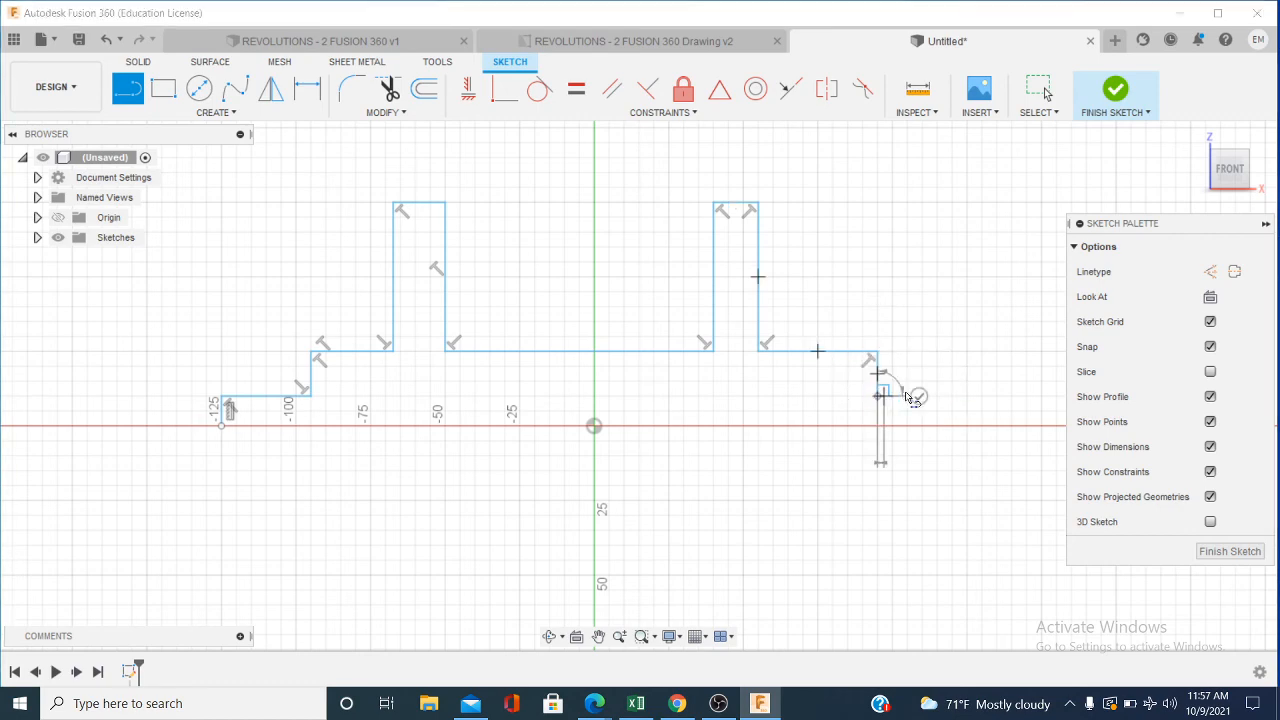
pyautogui.click(937, 396)
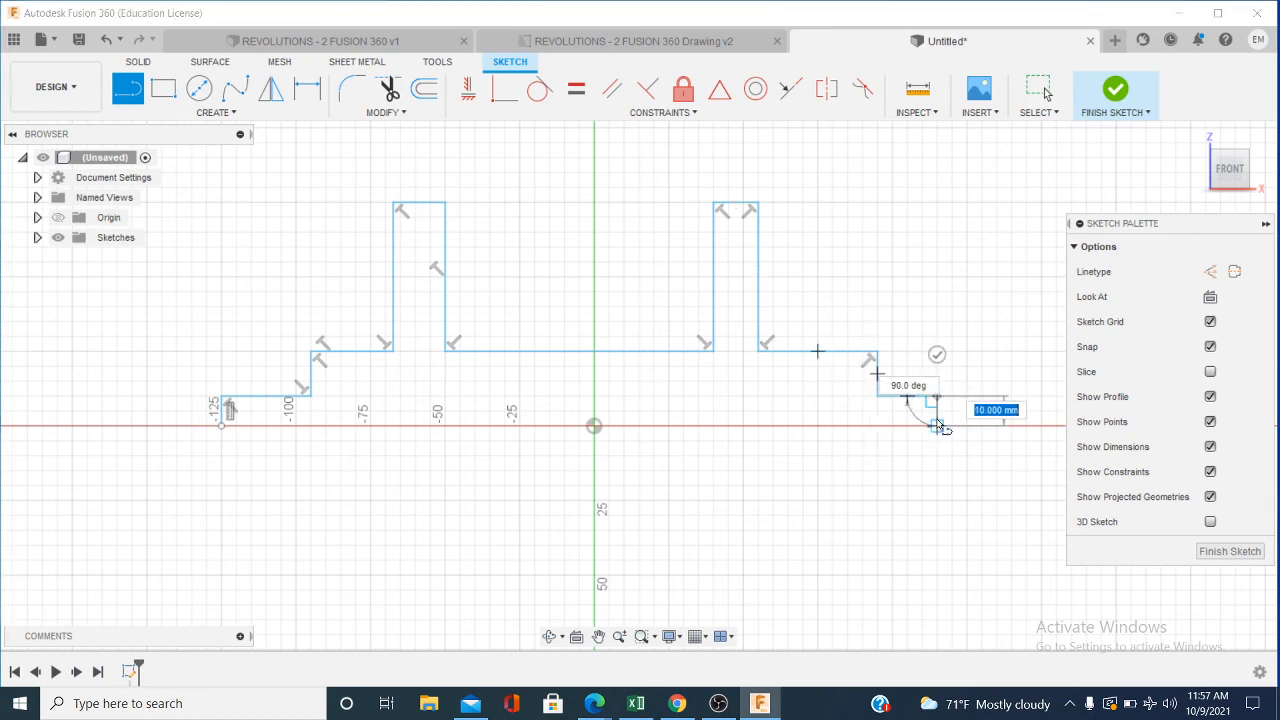
pyautogui.click(937, 426)
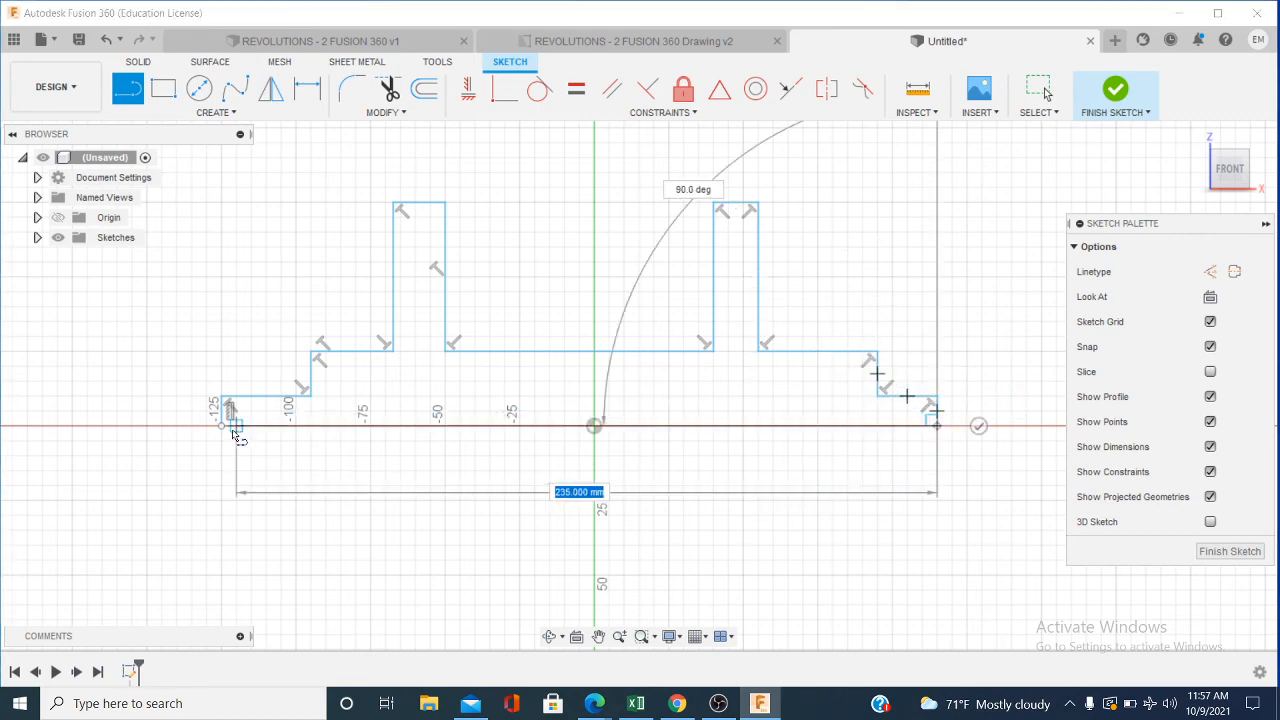
pyautogui.click(223, 427)
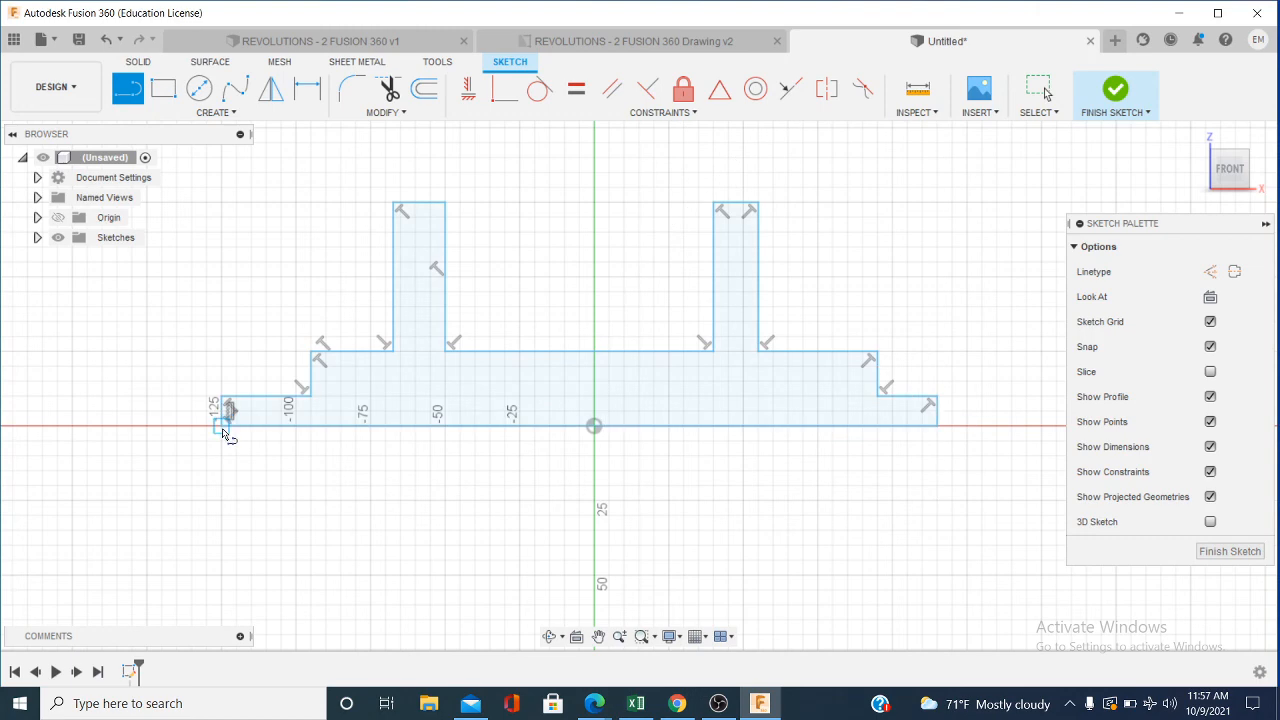
pyautogui.rightClick(863, 234)
pyautogui.click(928, 232)
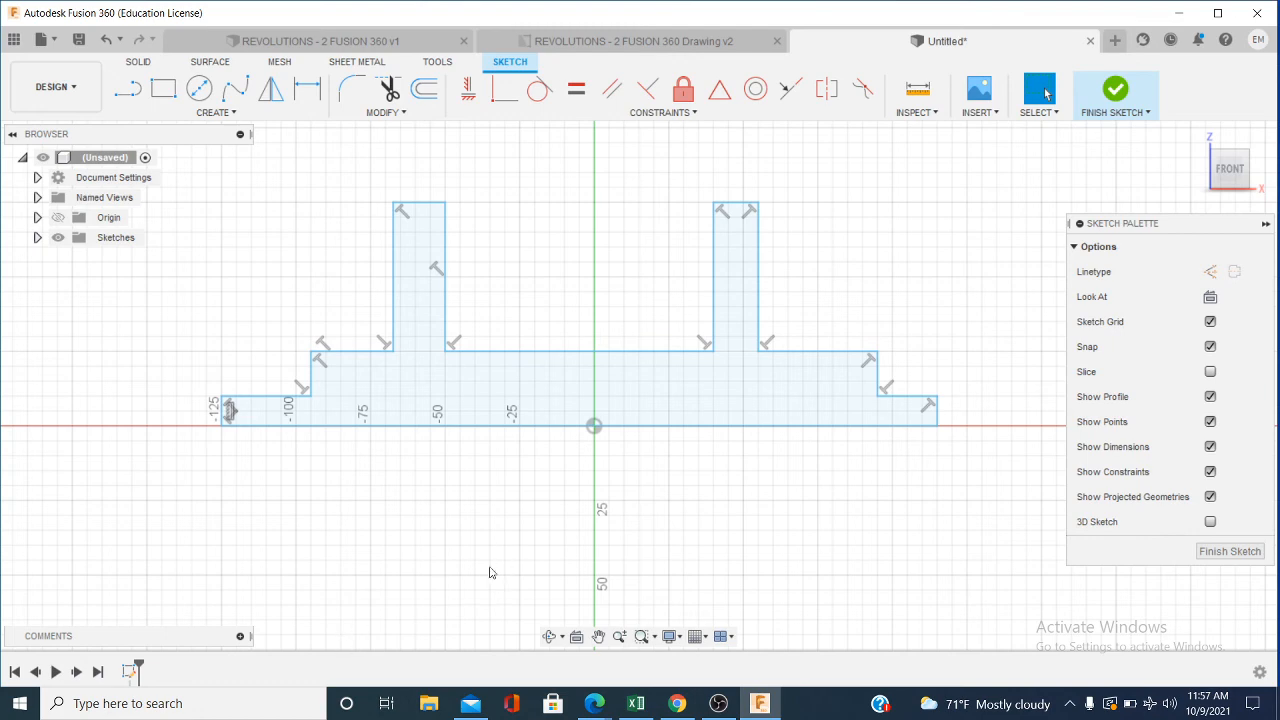
# Step: Finish the sketch and revolve the profile 360 degrees about its long bottom edge as a new body
pyautogui.click(1118, 95)
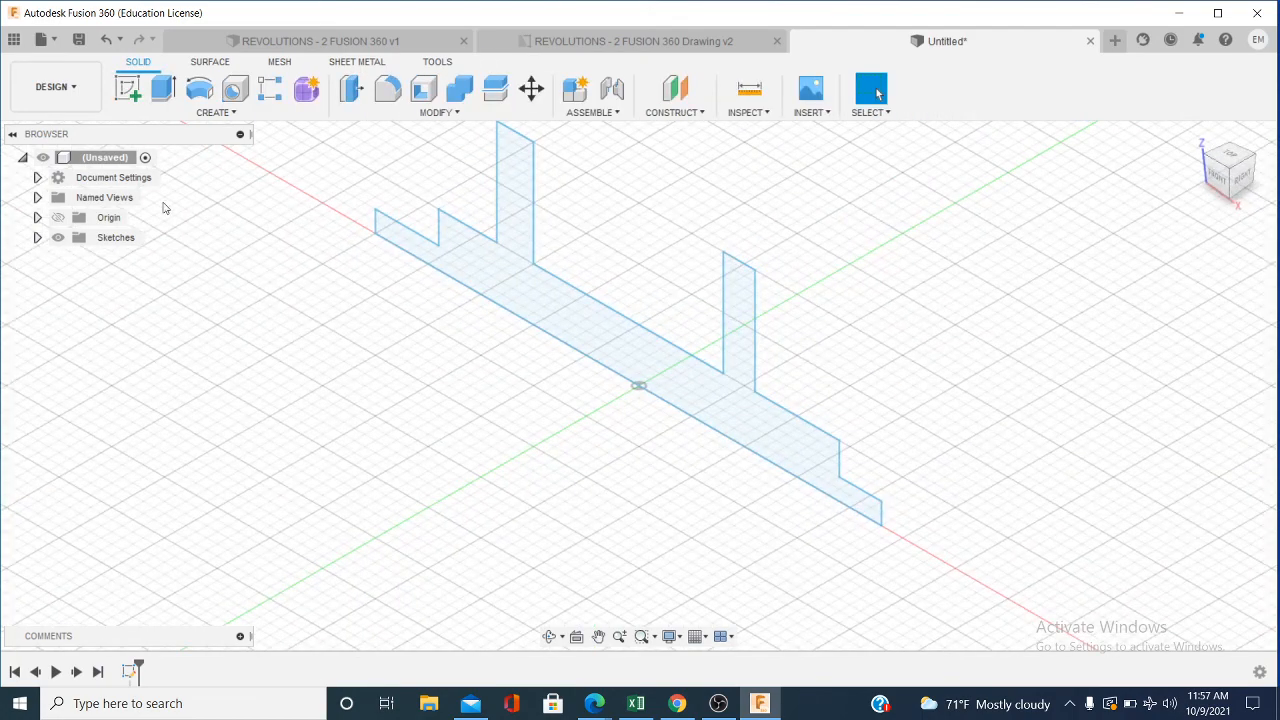
pyautogui.click(199, 88)
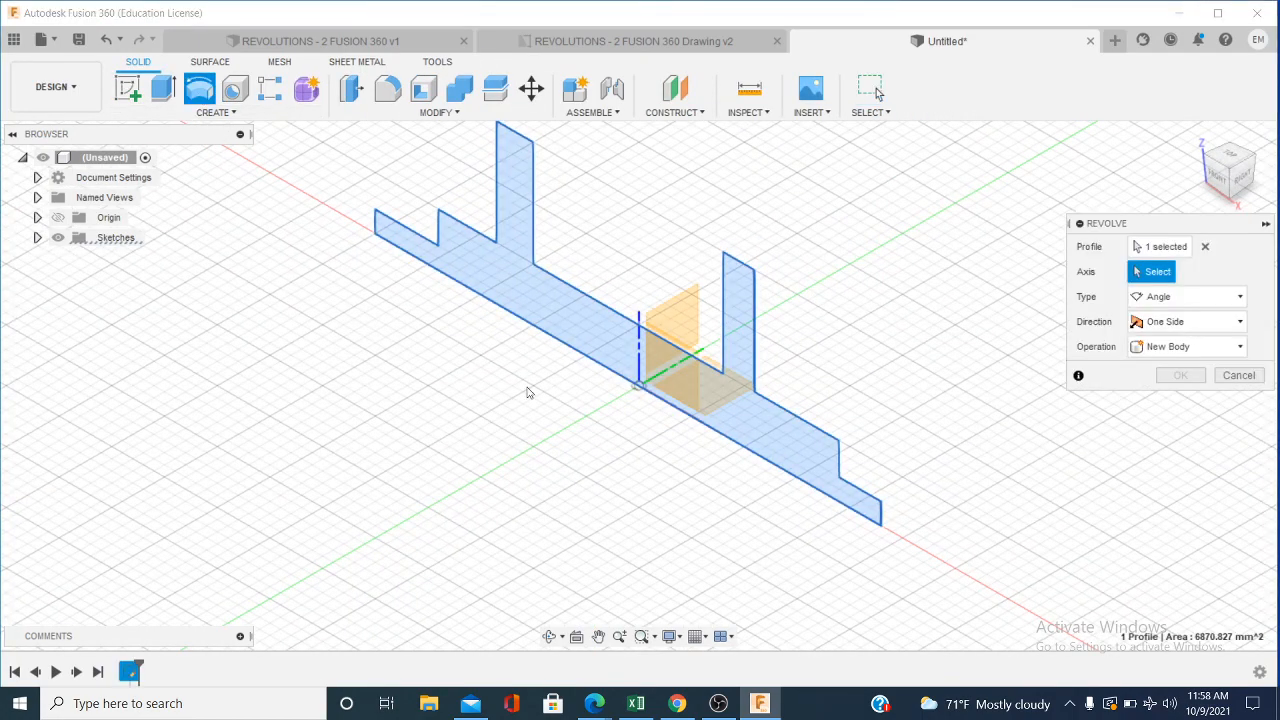
pyautogui.click(561, 344)
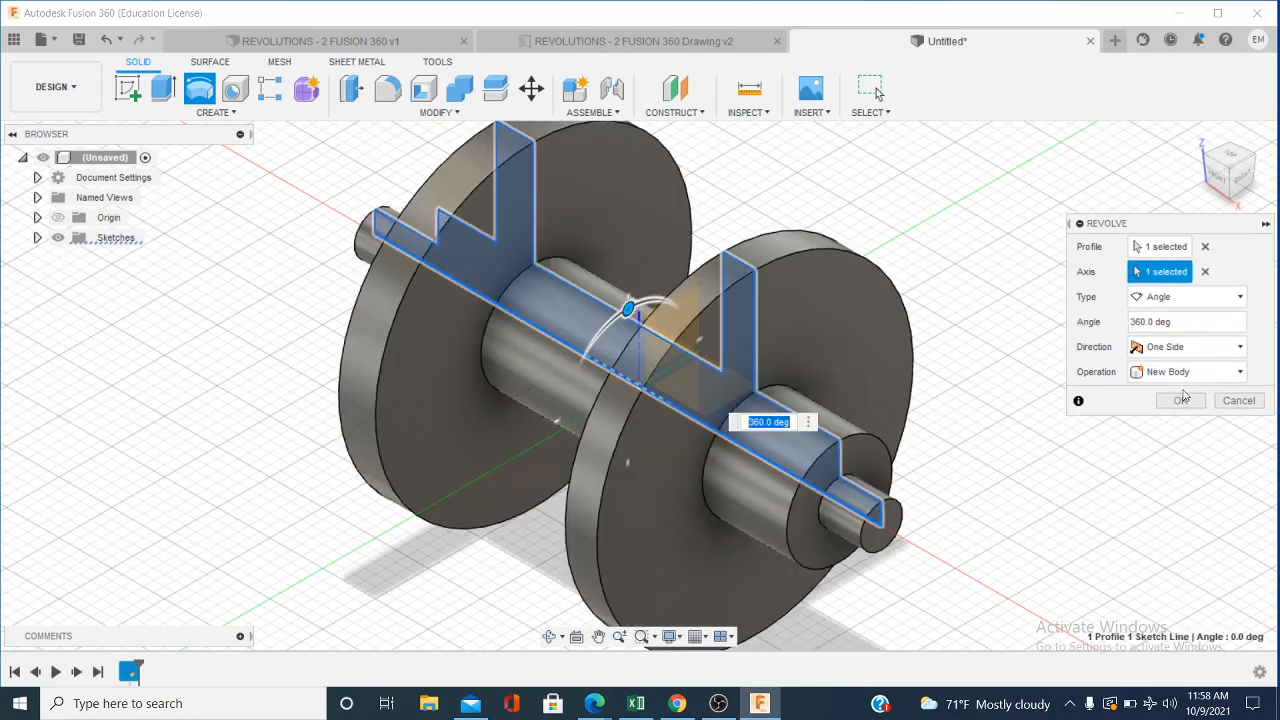
pyautogui.click(1180, 400)
pyautogui.moveTo(1009, 458); pyautogui.dragTo(888, 423, button='middle')
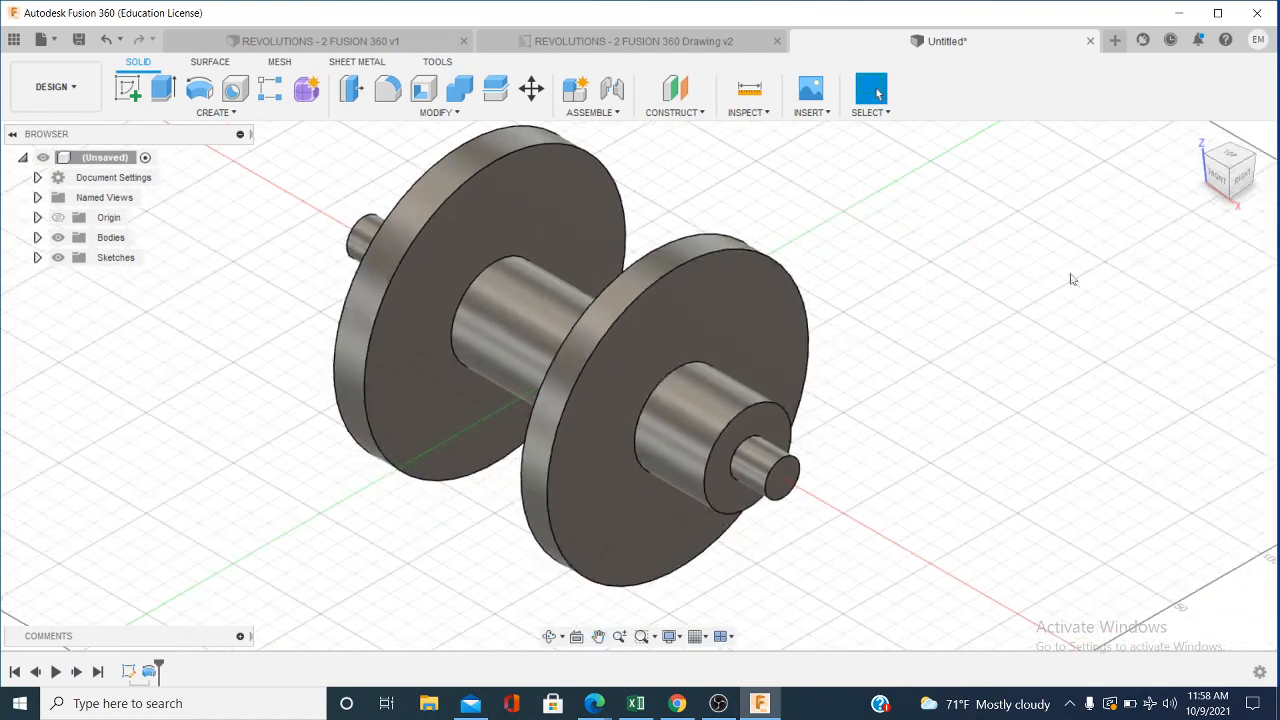
pyautogui.click(1222, 181)
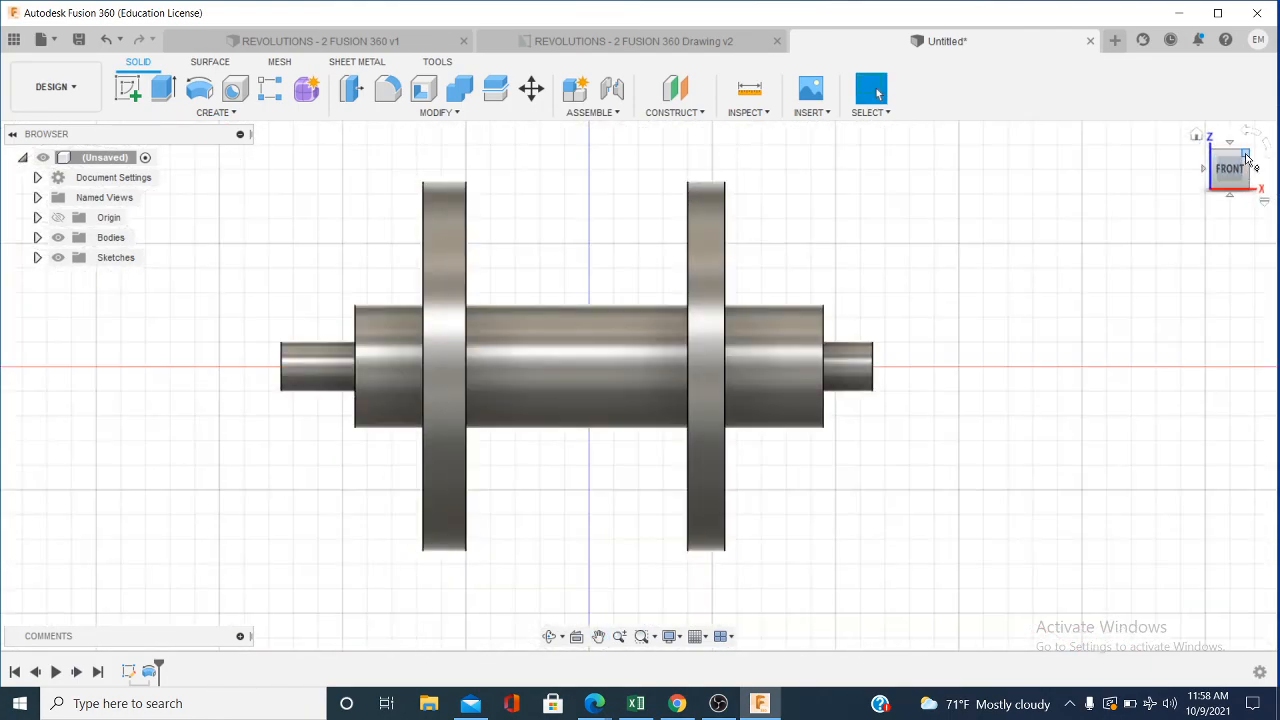
# Step: Try a 2 mm fillet on the outer edge of the left flange
pyautogui.scroll(1, 530, 263)
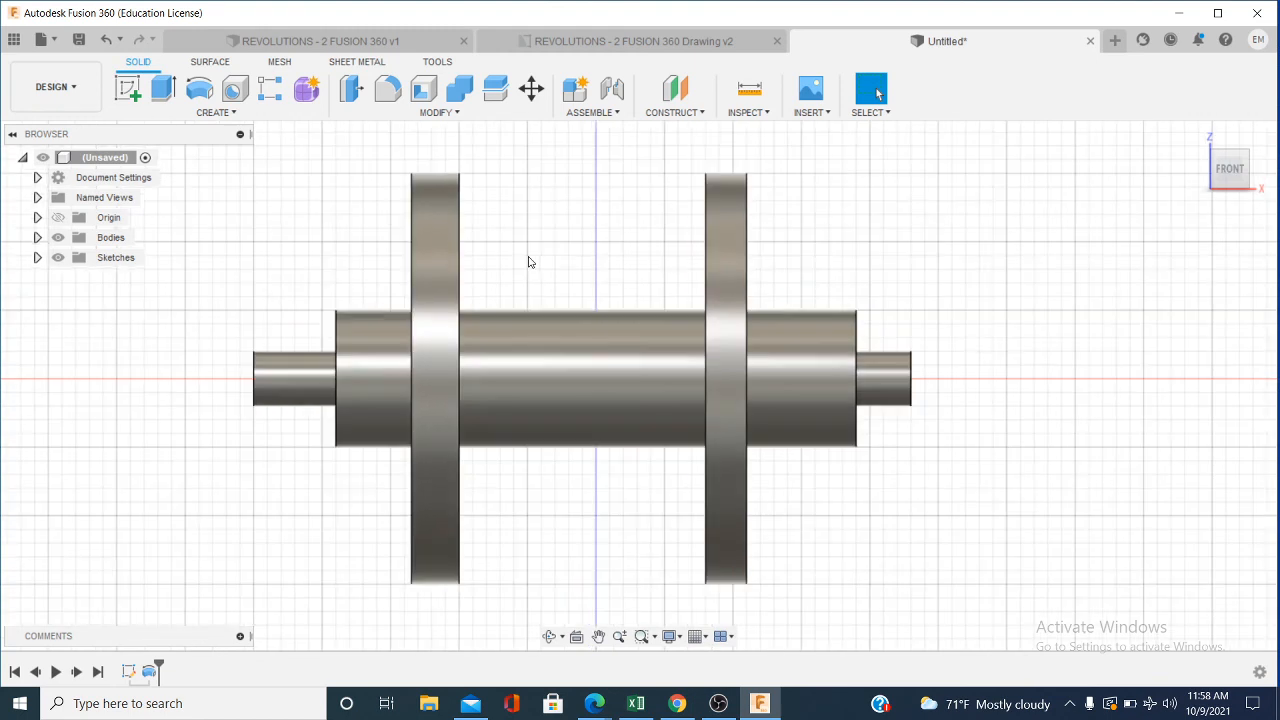
pyautogui.click(390, 89)
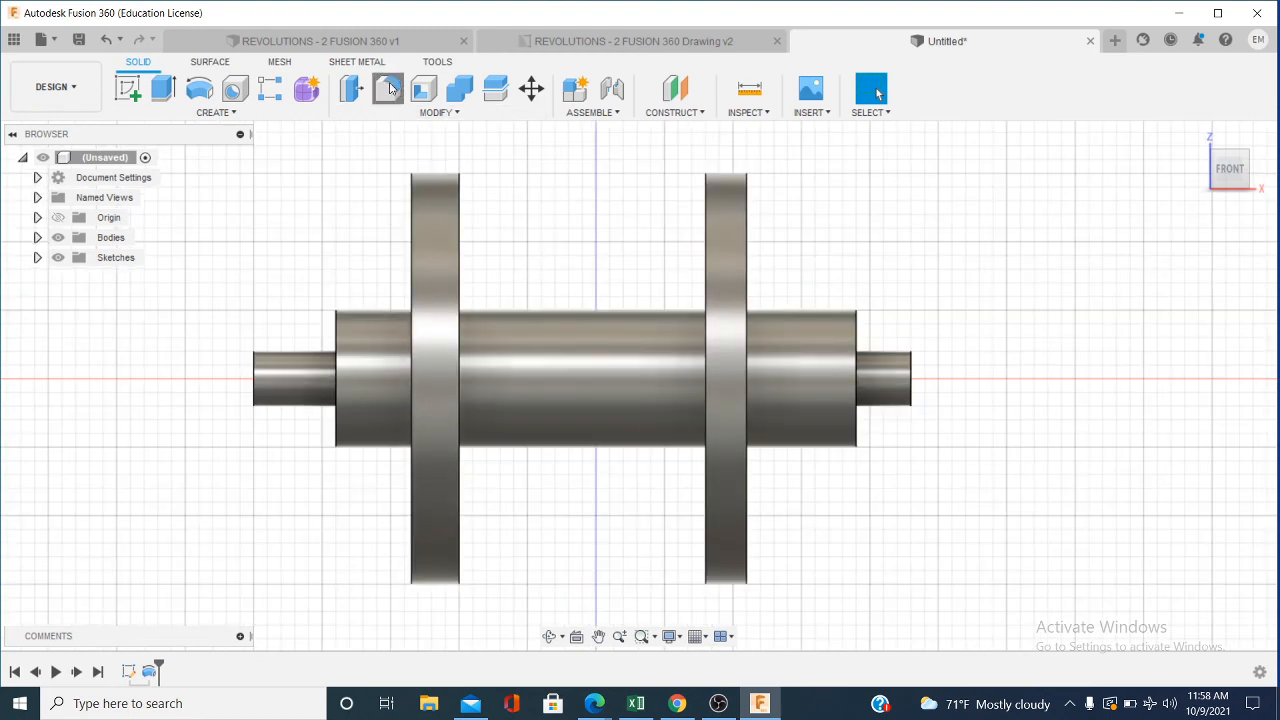
pyautogui.click(412, 203)
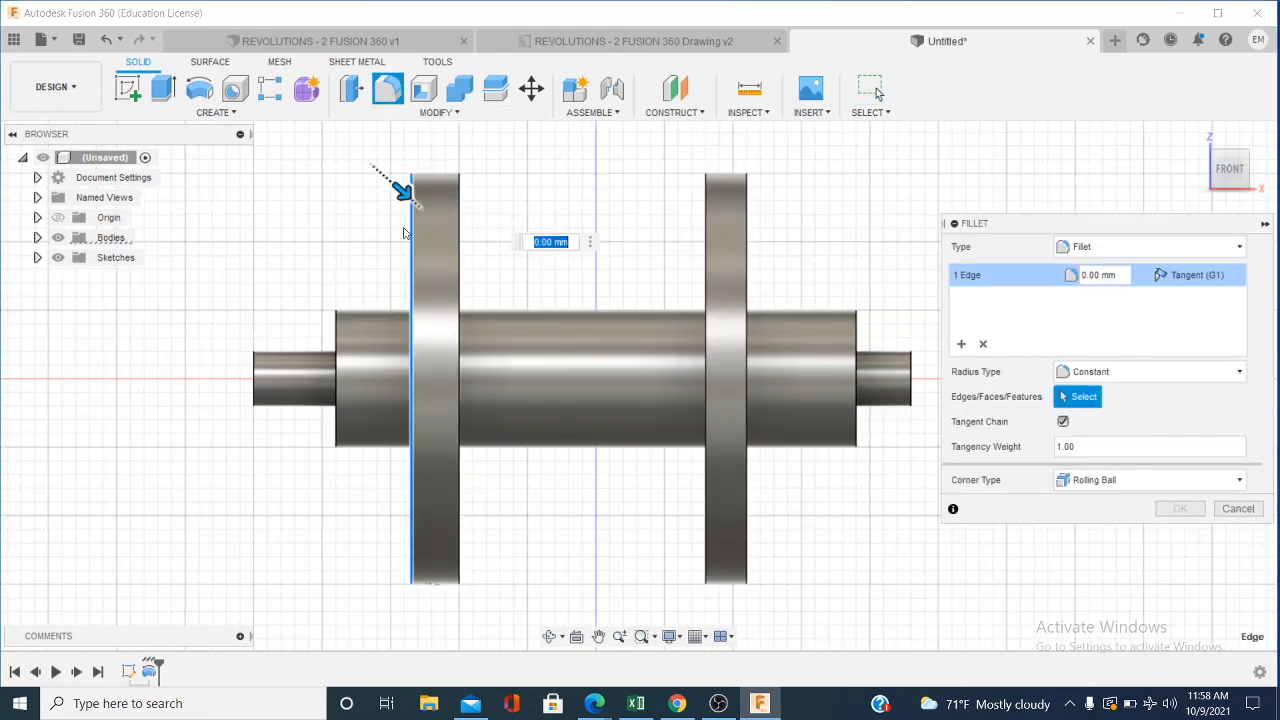
pyautogui.click(1122, 280)
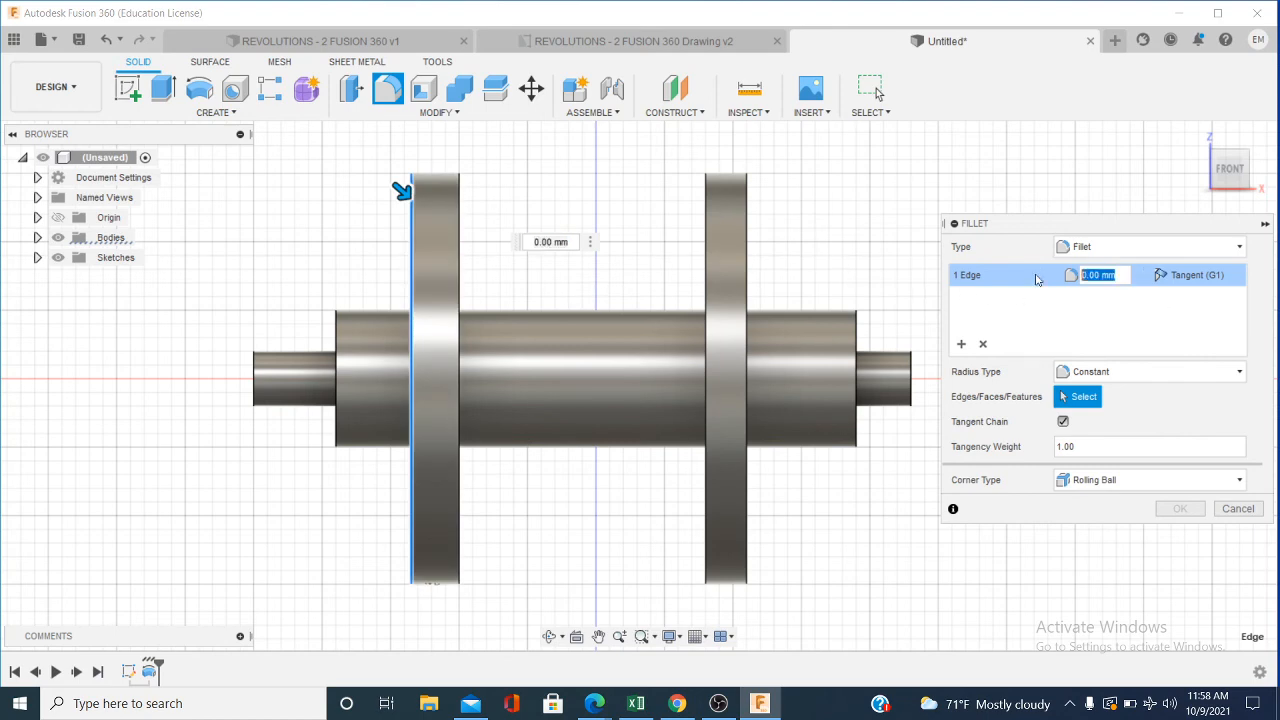
pyautogui.press('BackSpace')
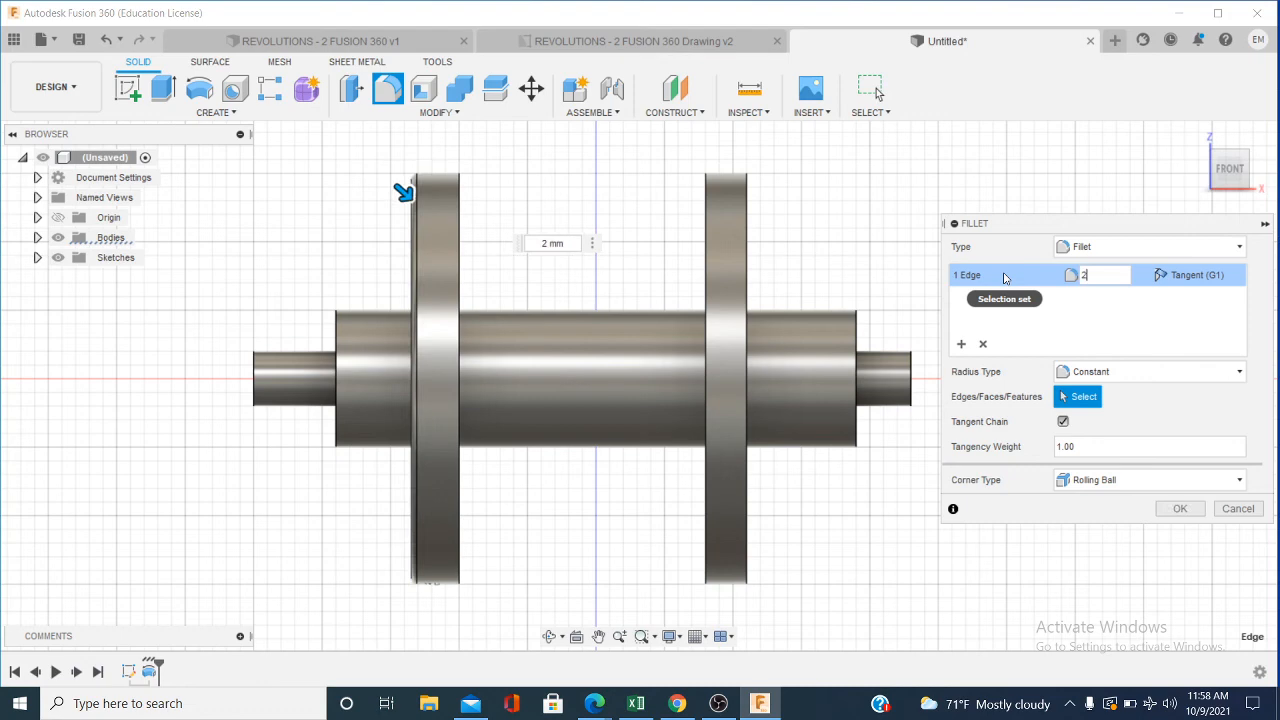
pyautogui.press('Return')
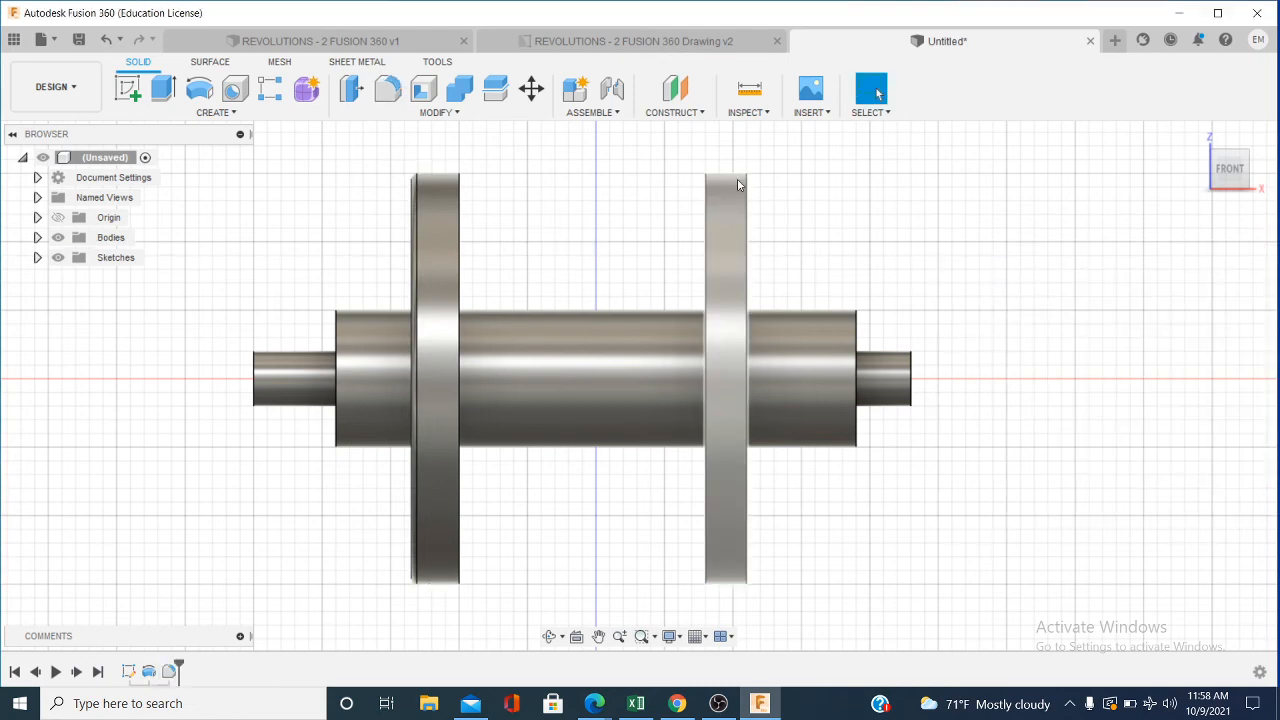
pyautogui.click(107, 44)
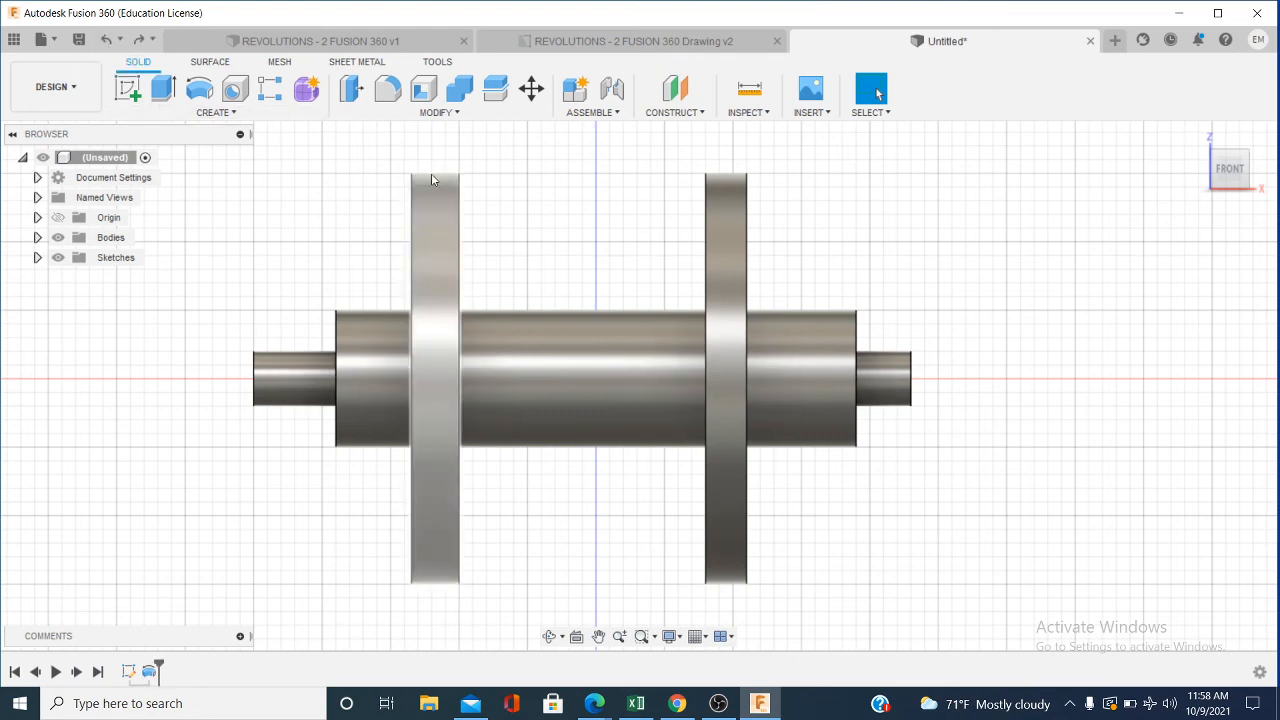
# Step: Fillet the outward-facing rim edge of the left flange with a 10 mm constant radius
pyautogui.click(389, 97)
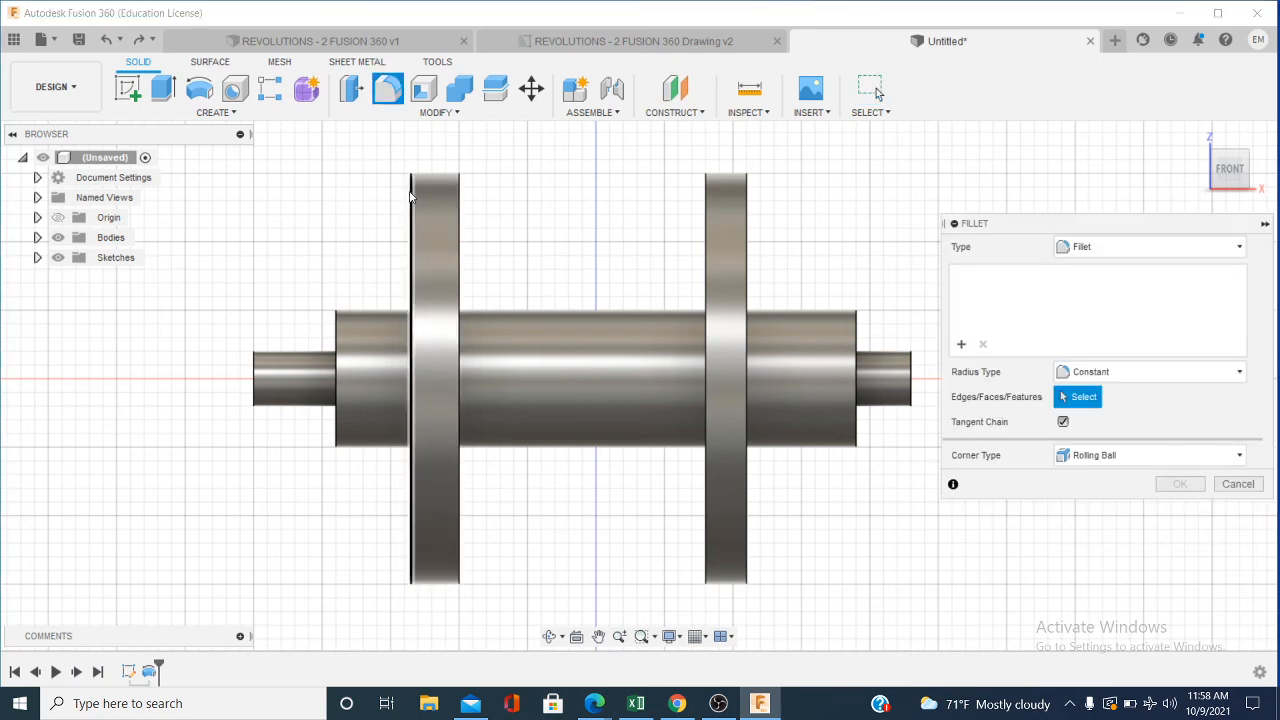
pyautogui.click(412, 188)
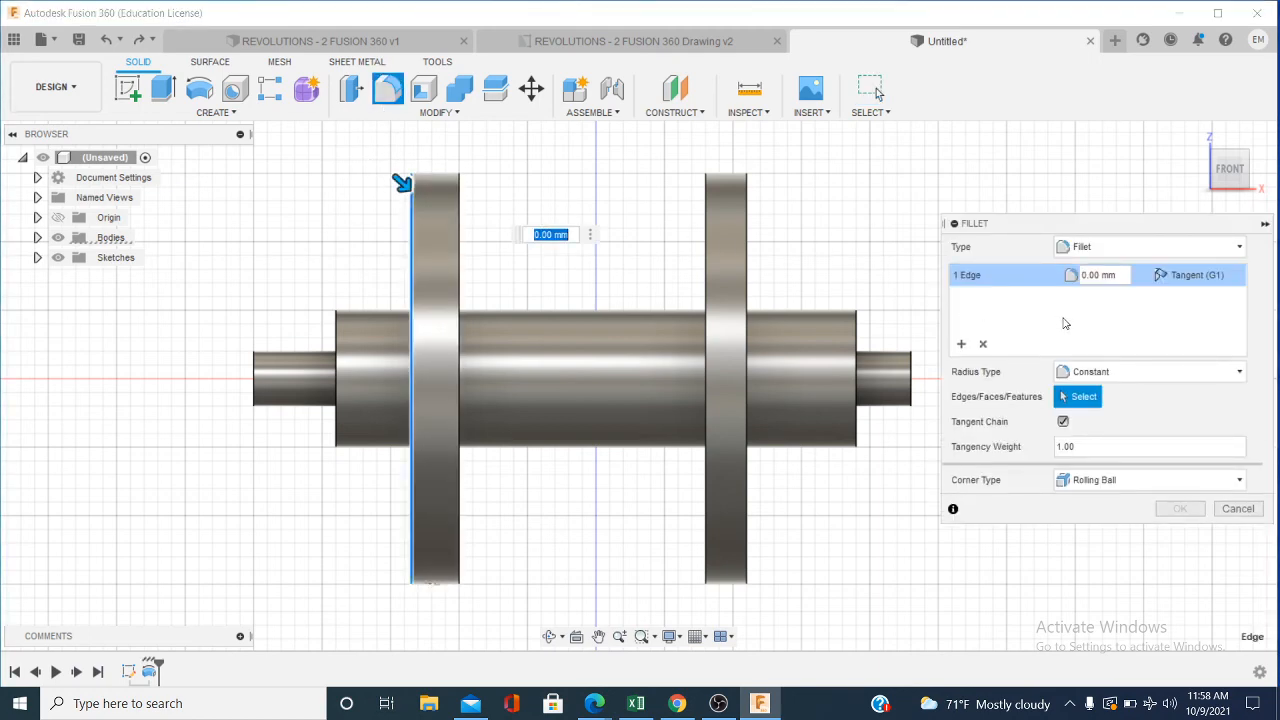
pyautogui.click(1126, 275)
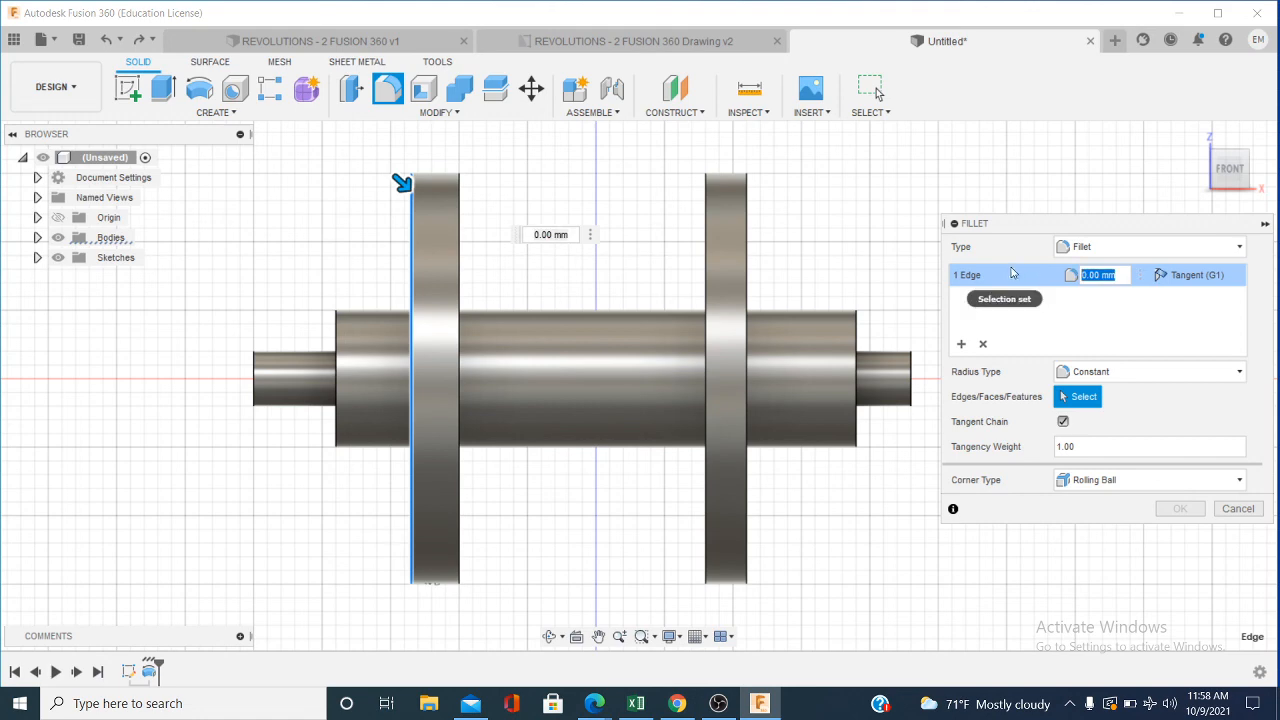
pyautogui.press('BackSpace')
pyautogui.write('10')
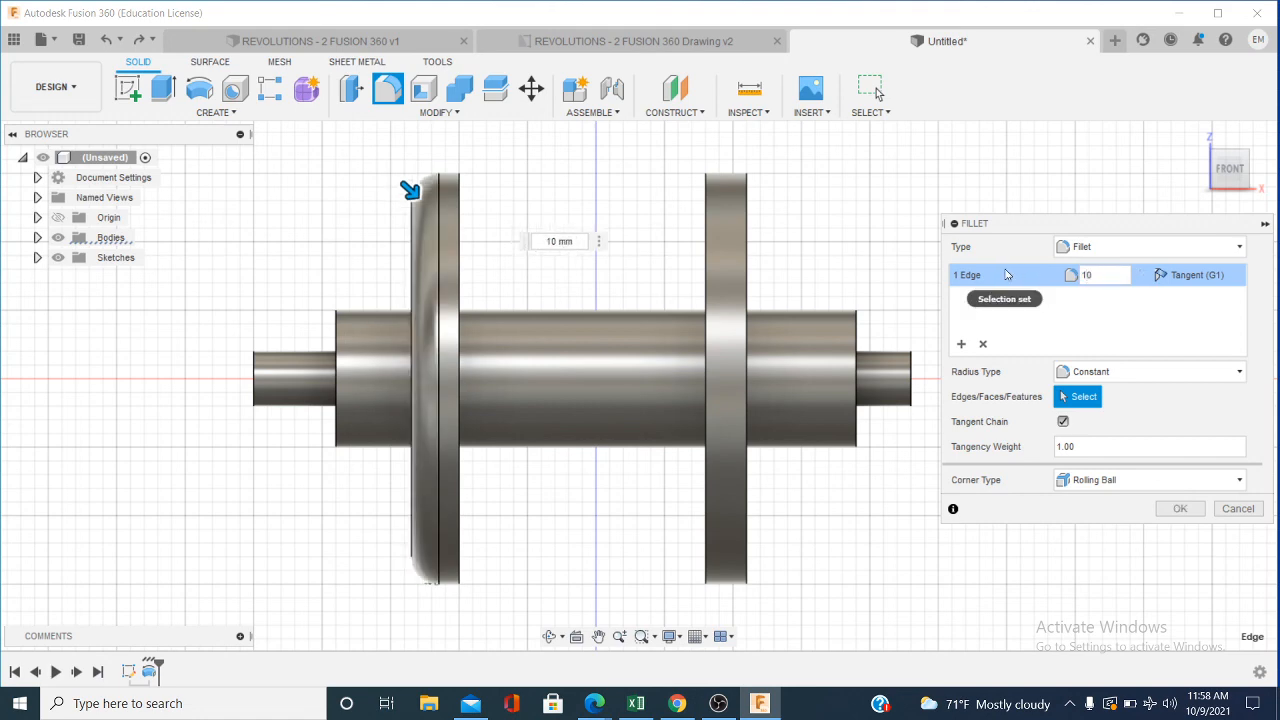
pyautogui.press('Return')
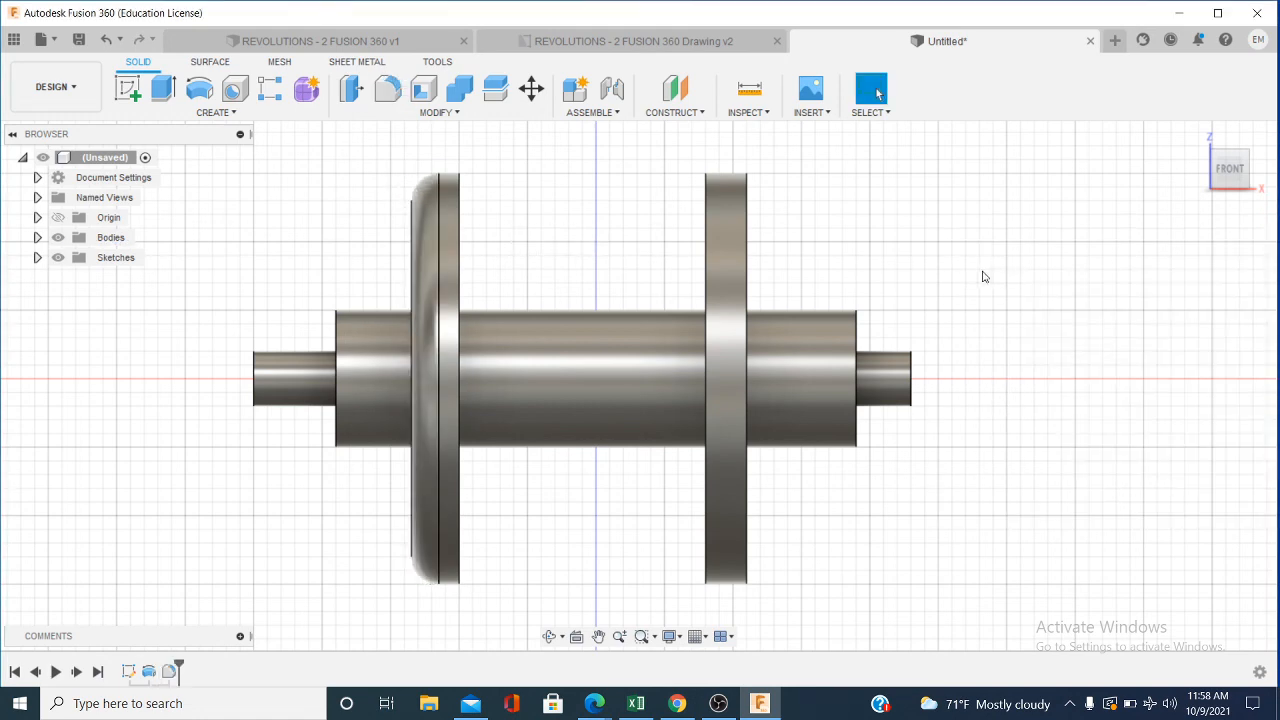
# Step: Fillet the outward-facing rim edge of the right flange with a 10 mm constant radius
pyautogui.click(388, 89)
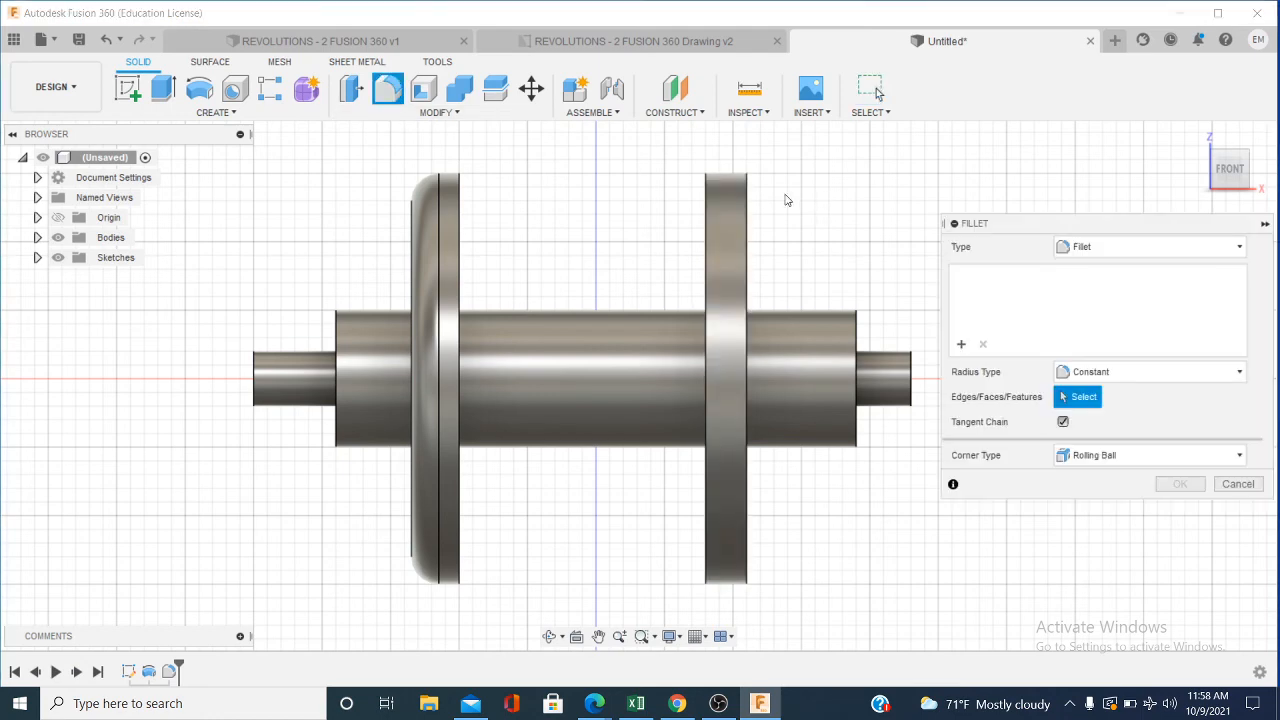
pyautogui.click(746, 191)
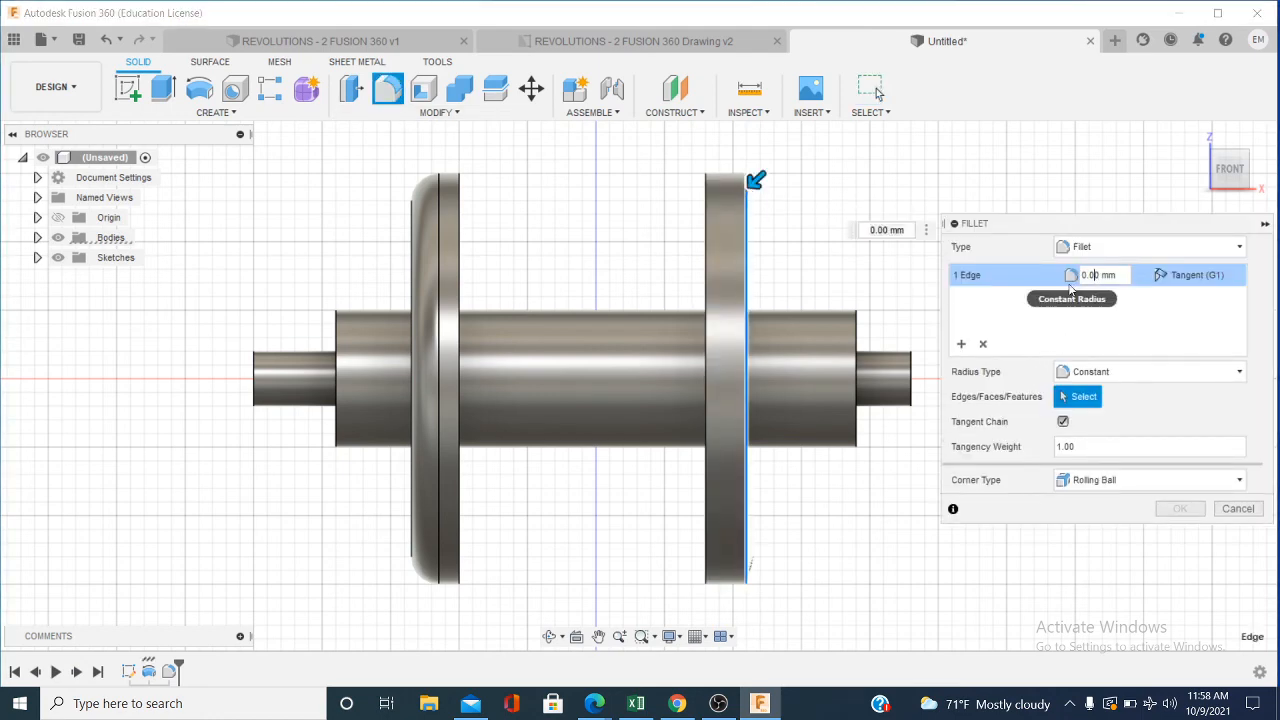
pyautogui.press('BackSpace')
pyautogui.press('BackSpace')
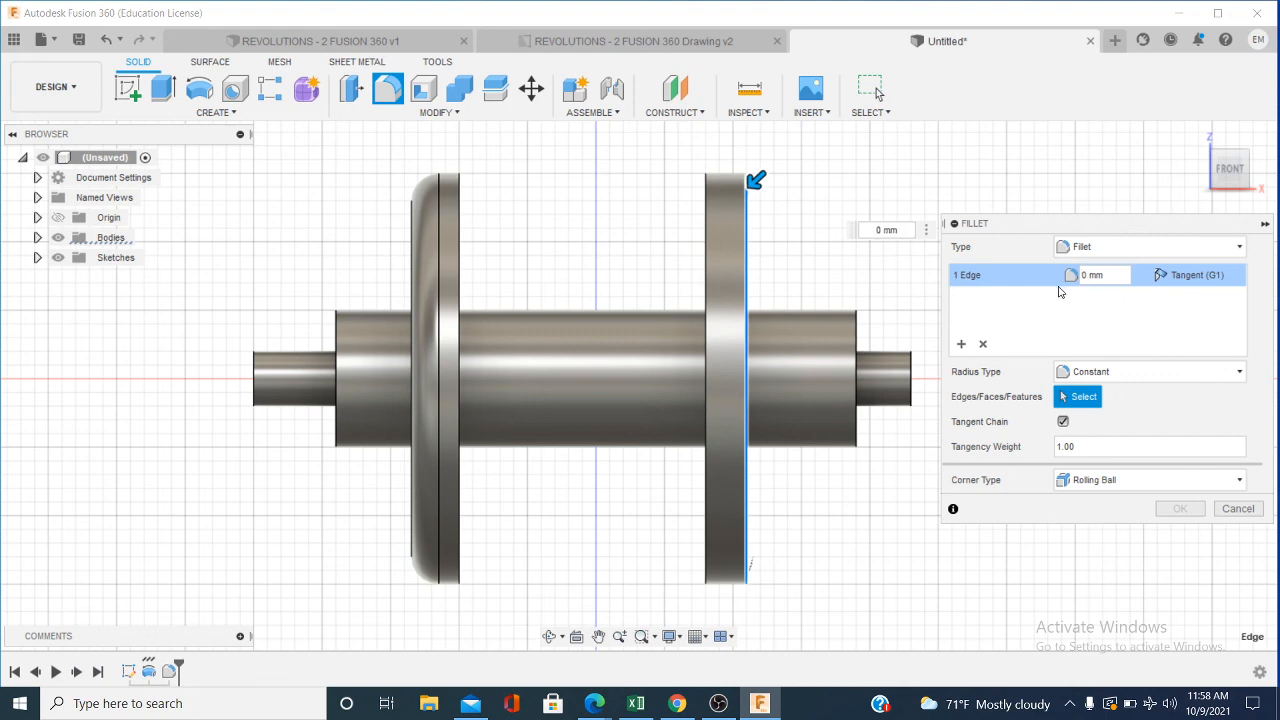
pyautogui.write('10.')
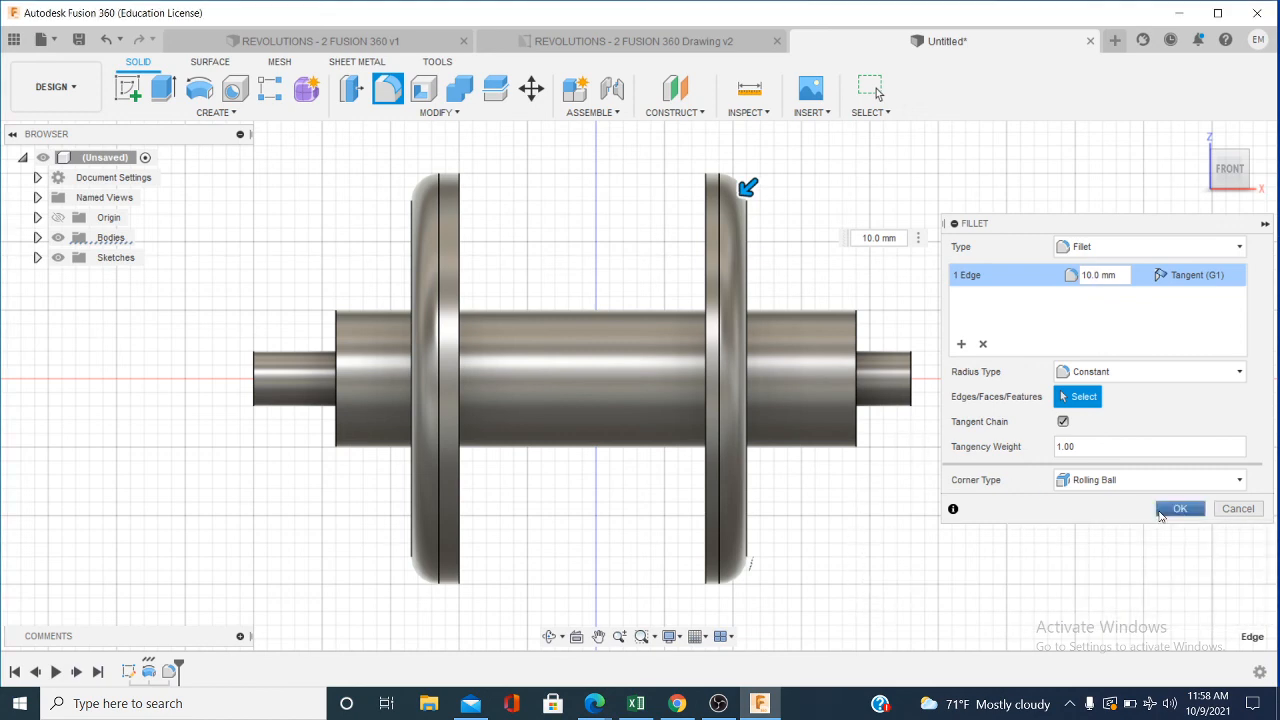
pyautogui.click(1178, 509)
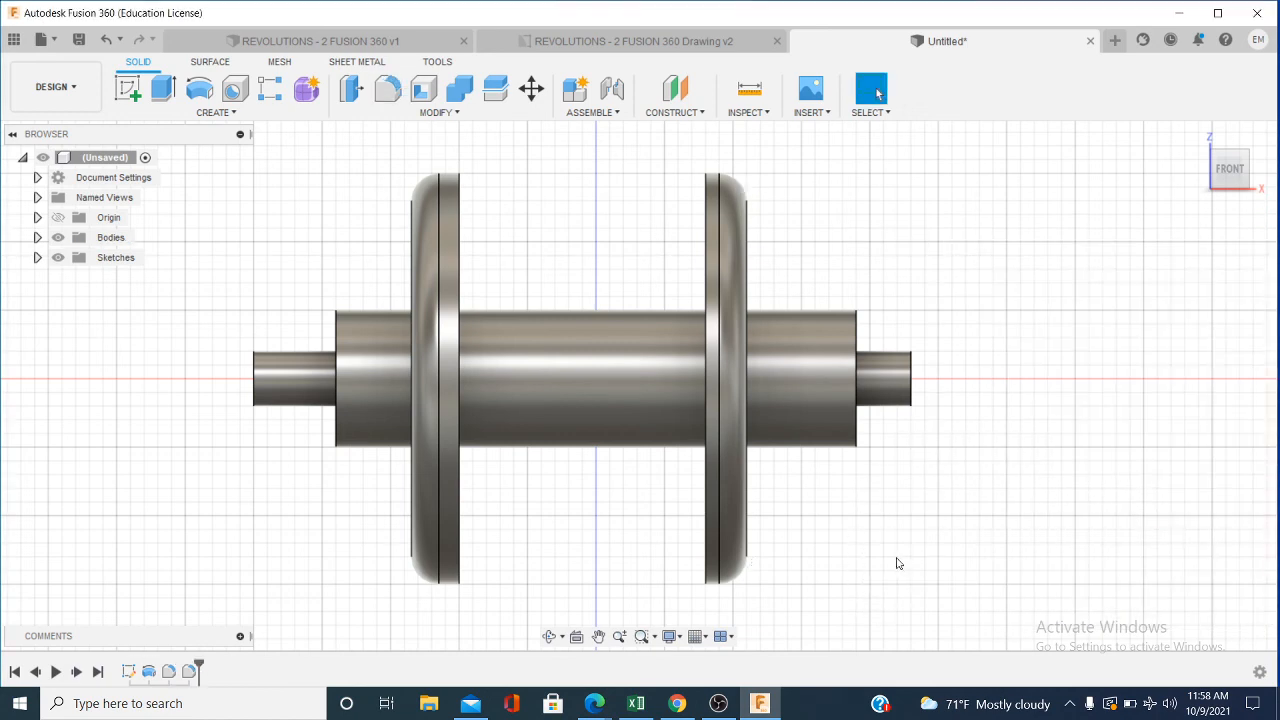
# Step: Add a 10 mm fillet where the central shaft meets the inner face of the left flange
pyautogui.click(1246, 156)
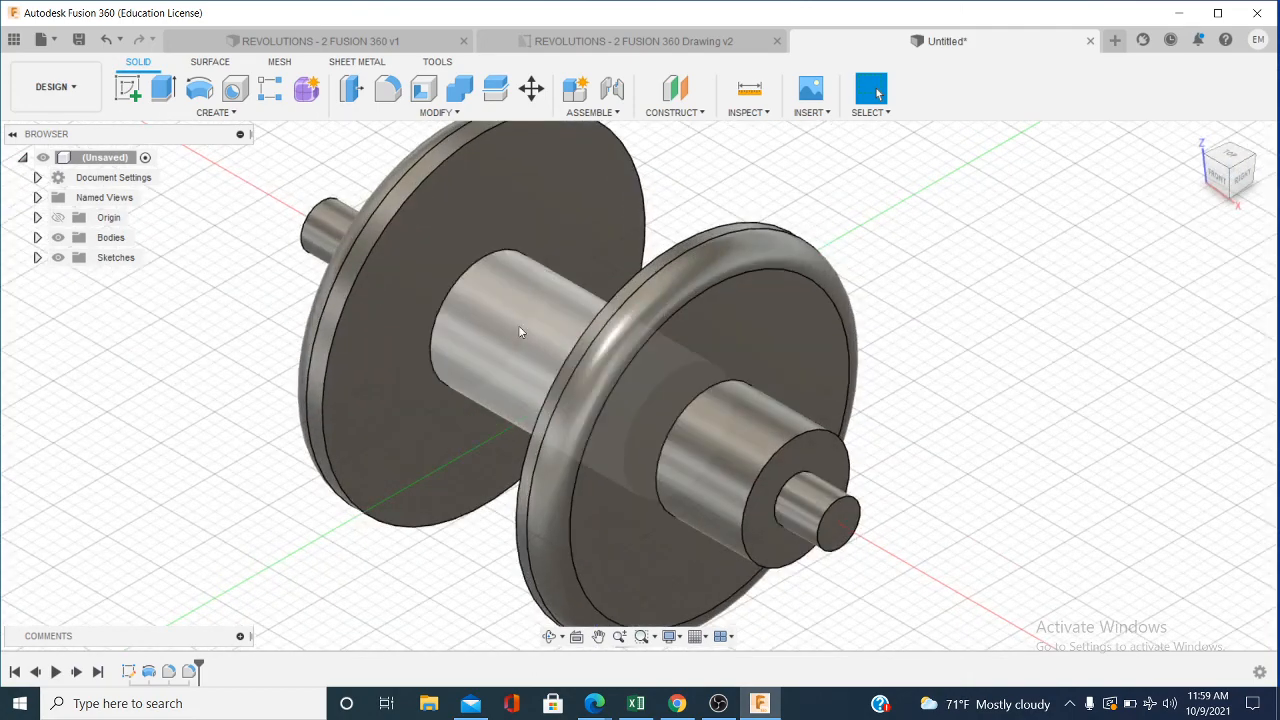
pyautogui.click(388, 90)
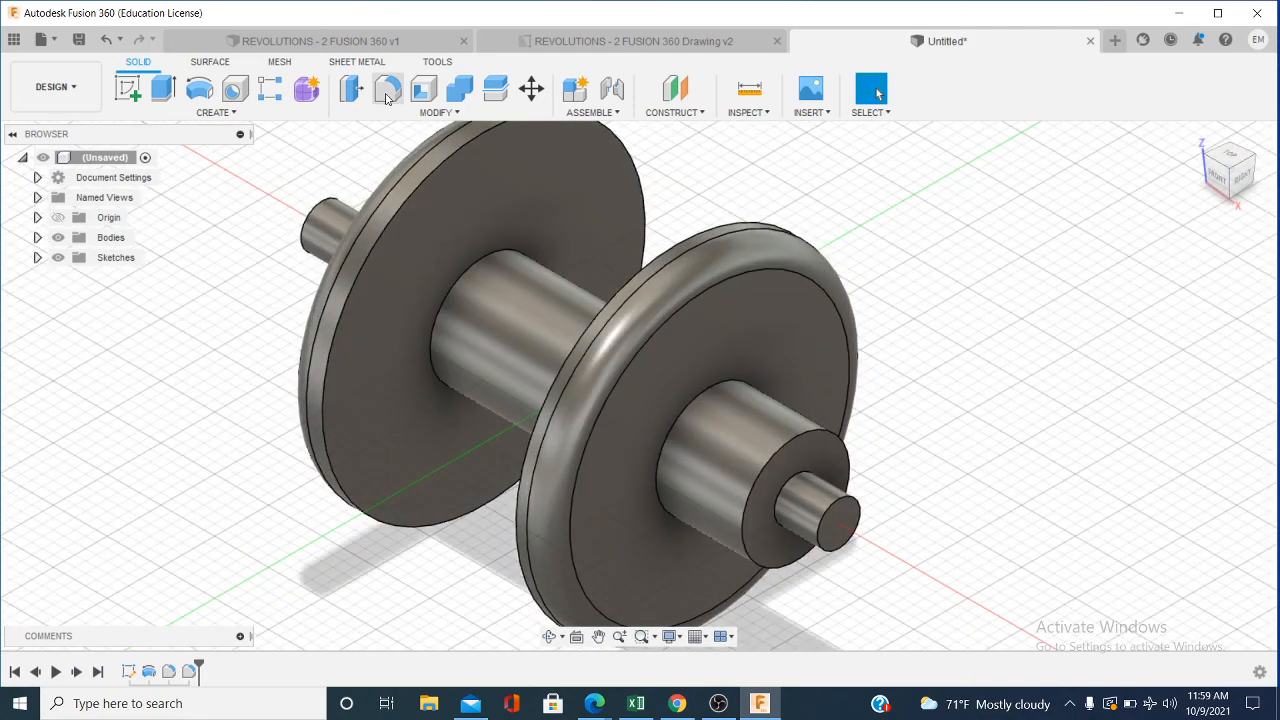
pyautogui.click(467, 270)
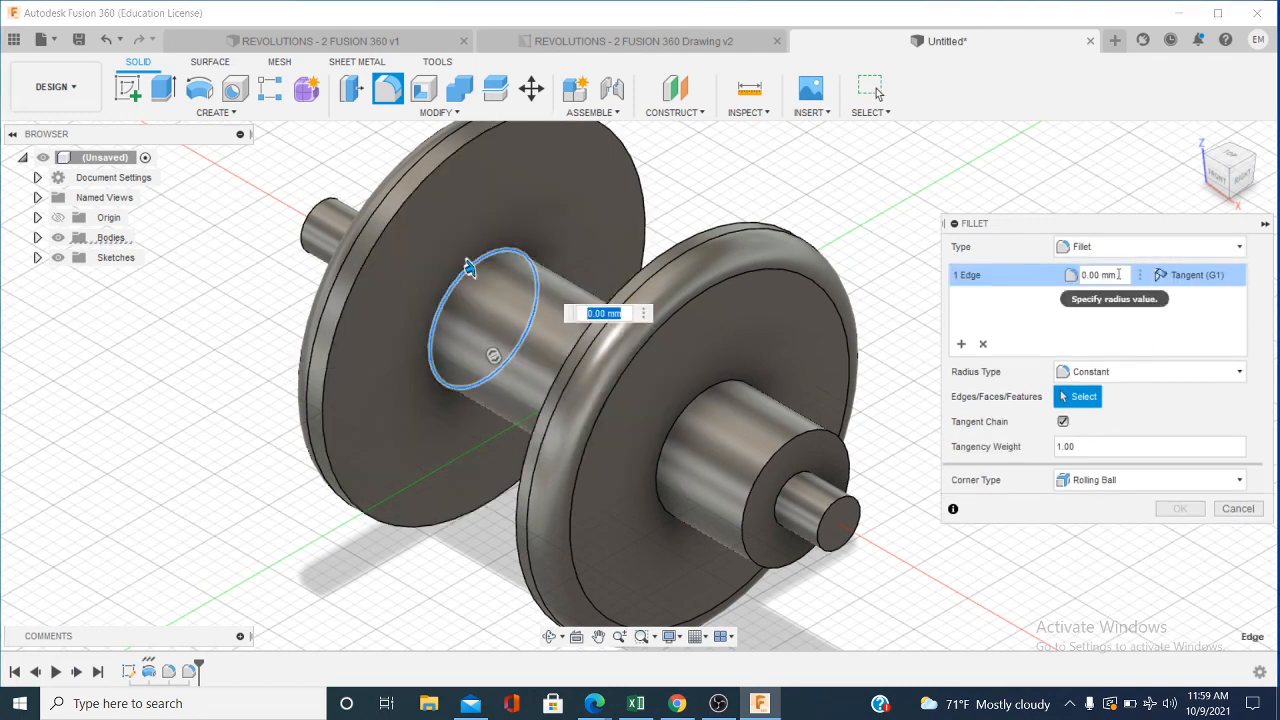
pyautogui.click(1096, 276)
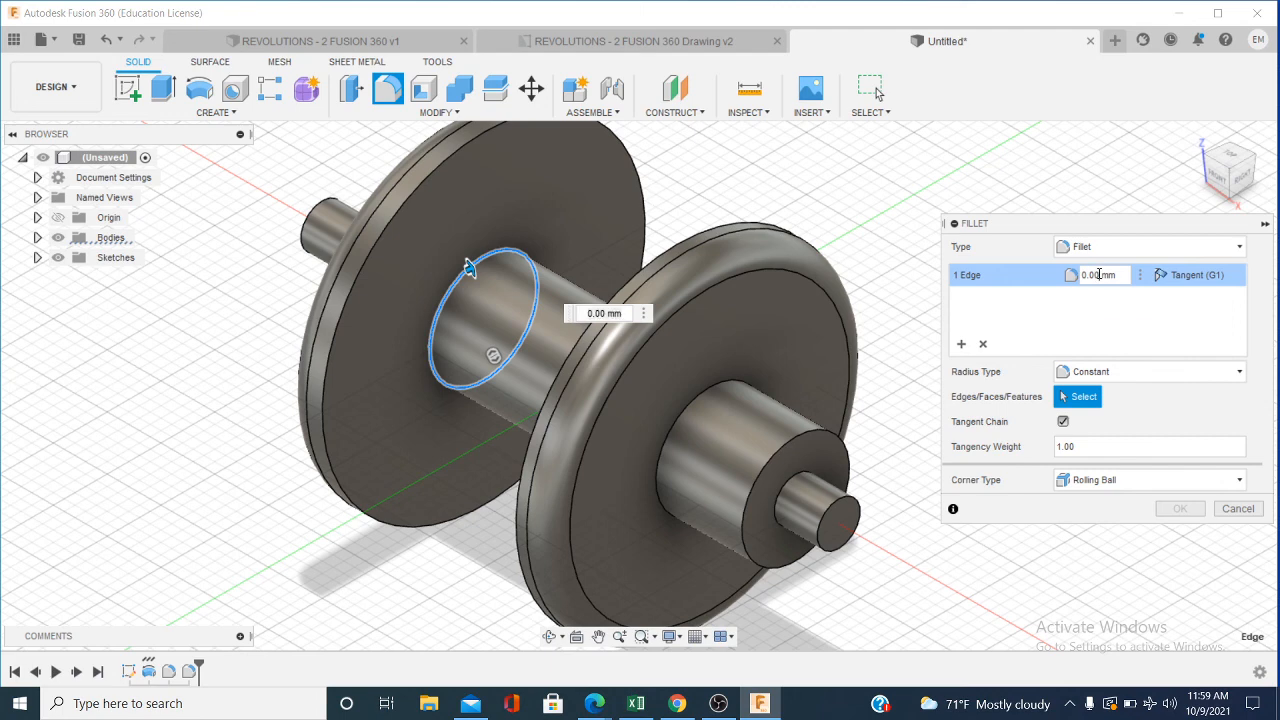
pyautogui.press('BackSpace')
pyautogui.press('BackSpace')
pyautogui.press('BackSpace')
pyautogui.press('BackSpace')
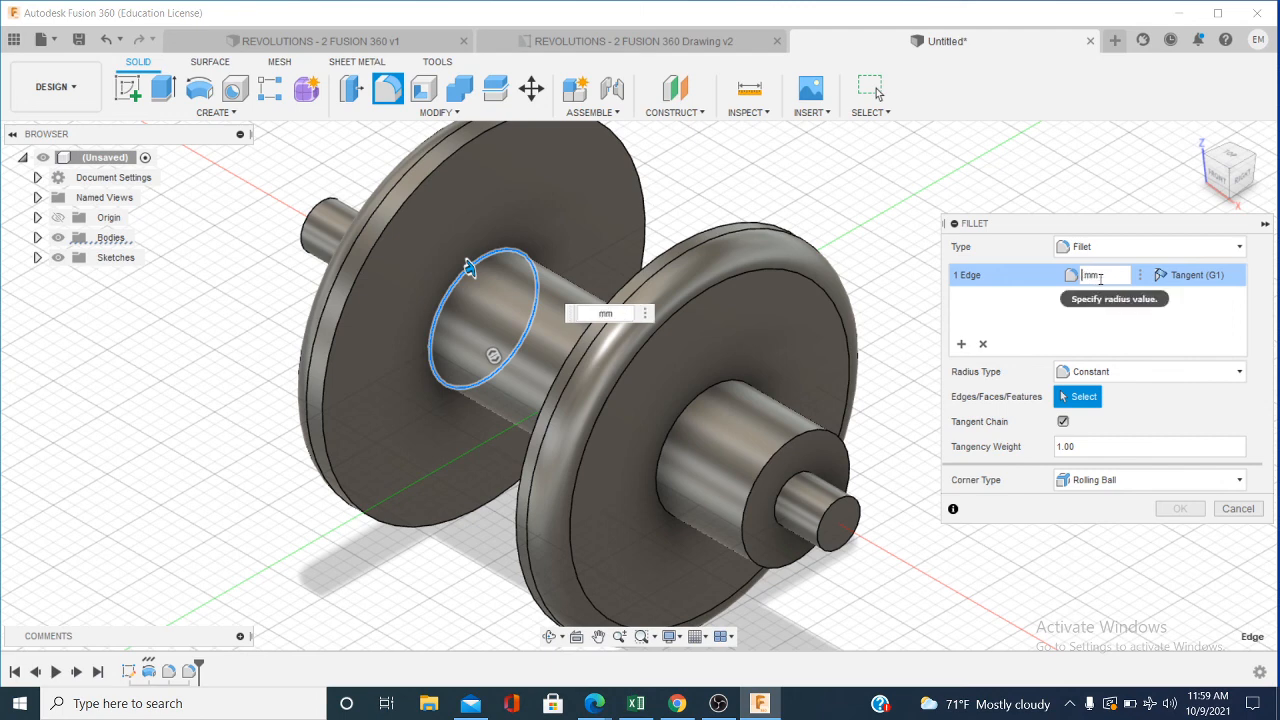
pyautogui.write('10')
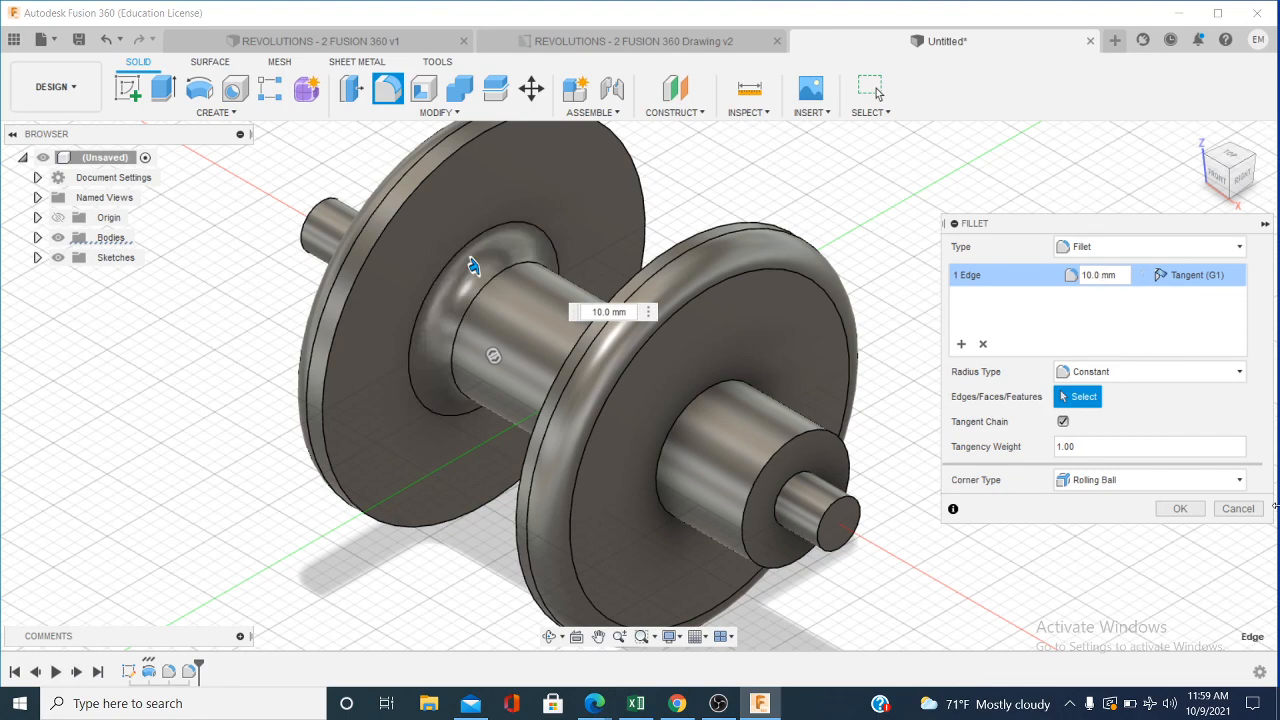
pyautogui.click(1180, 509)
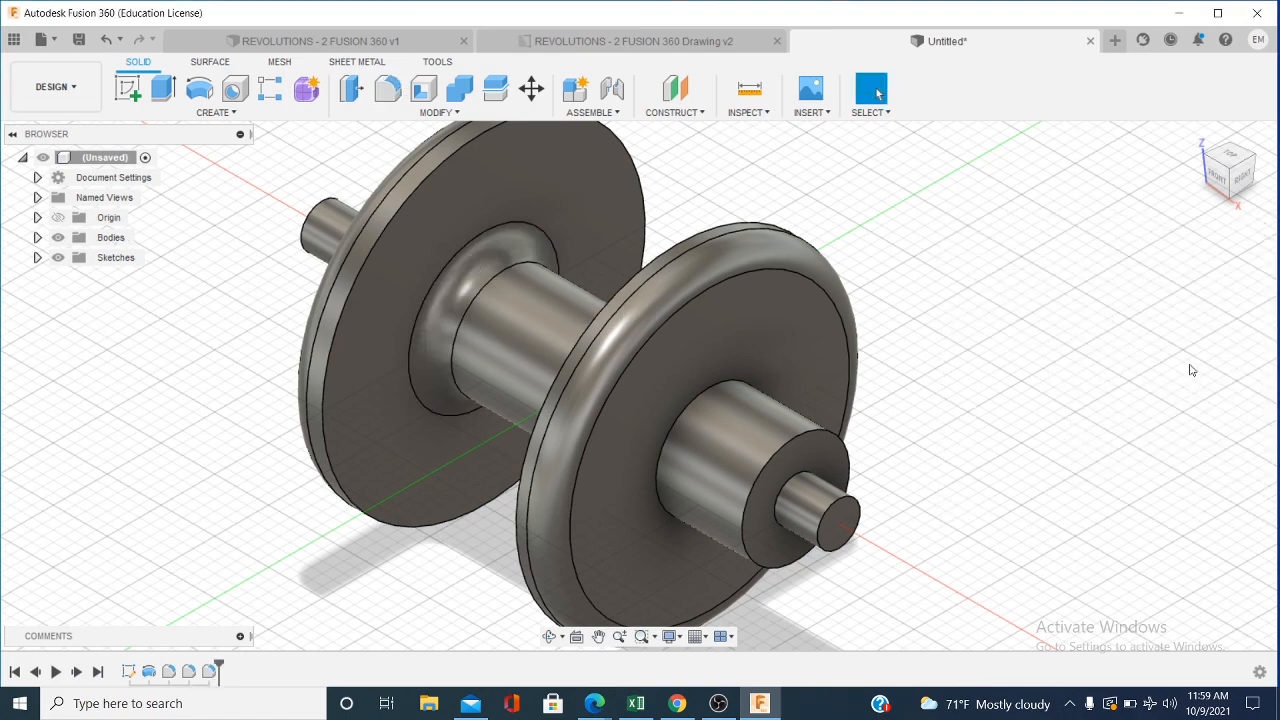
# Step: Add a 10 mm fillet where the central shaft meets the inner face of the right flange
pyautogui.click(1218, 177)
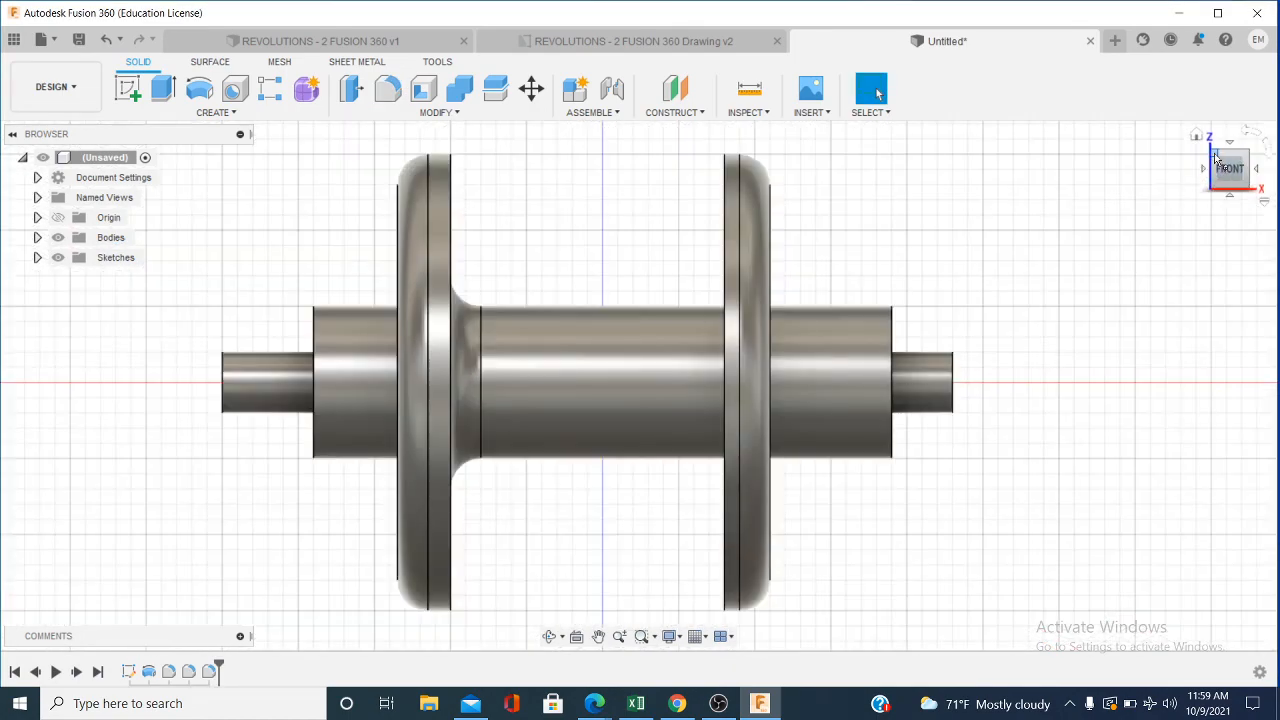
pyautogui.moveTo(1218, 177); pyautogui.dragTo(1085, 169)
pyautogui.click(388, 88)
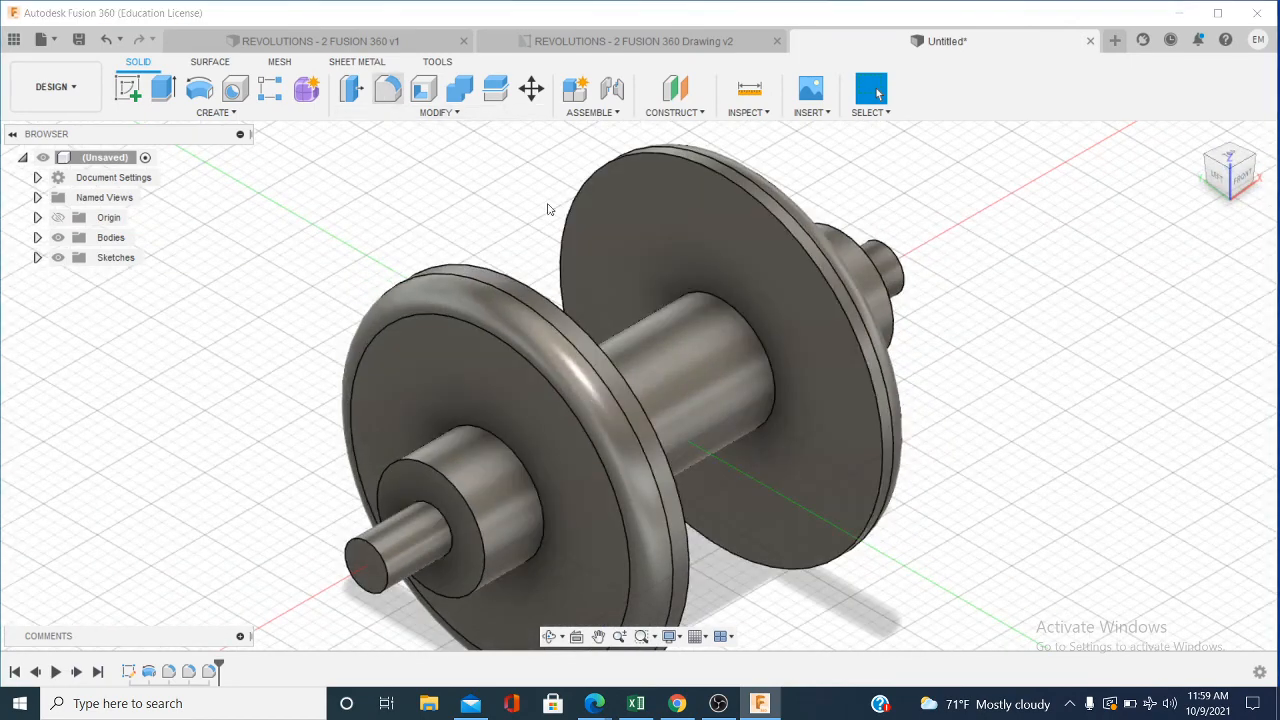
pyautogui.click(730, 305)
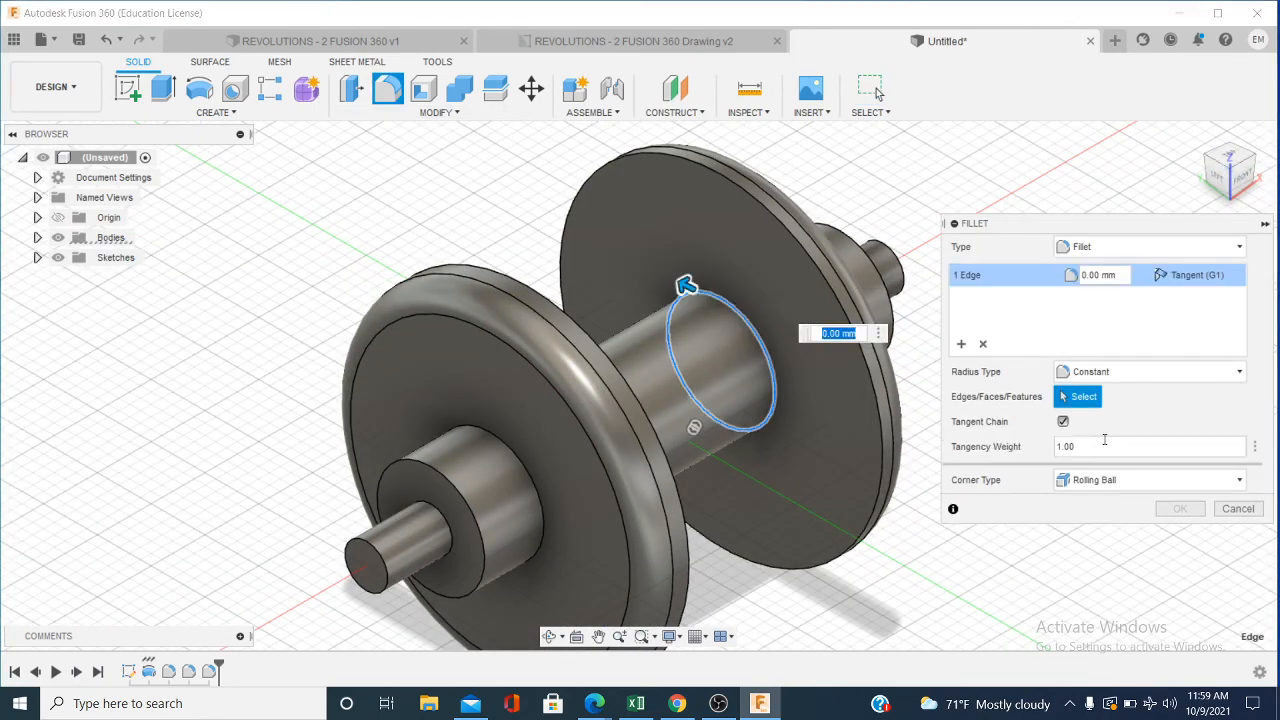
pyautogui.click(1100, 276)
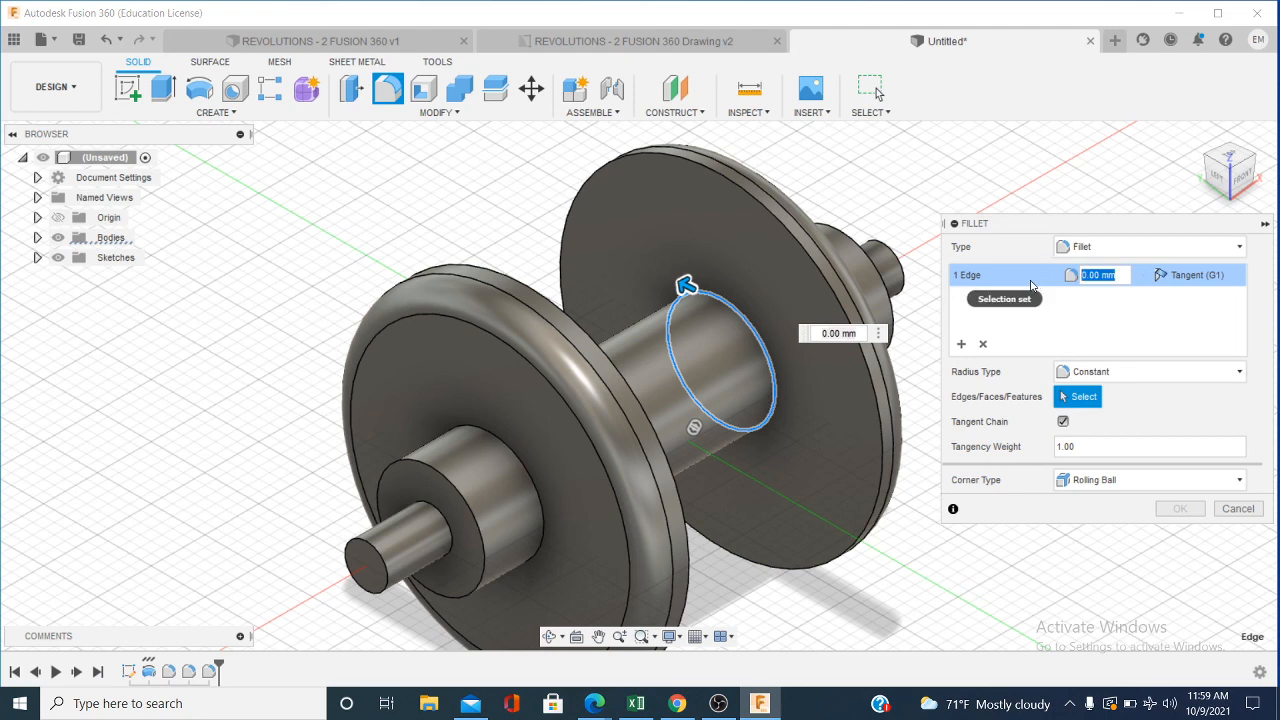
pyautogui.press('BackSpace')
pyautogui.write('10')
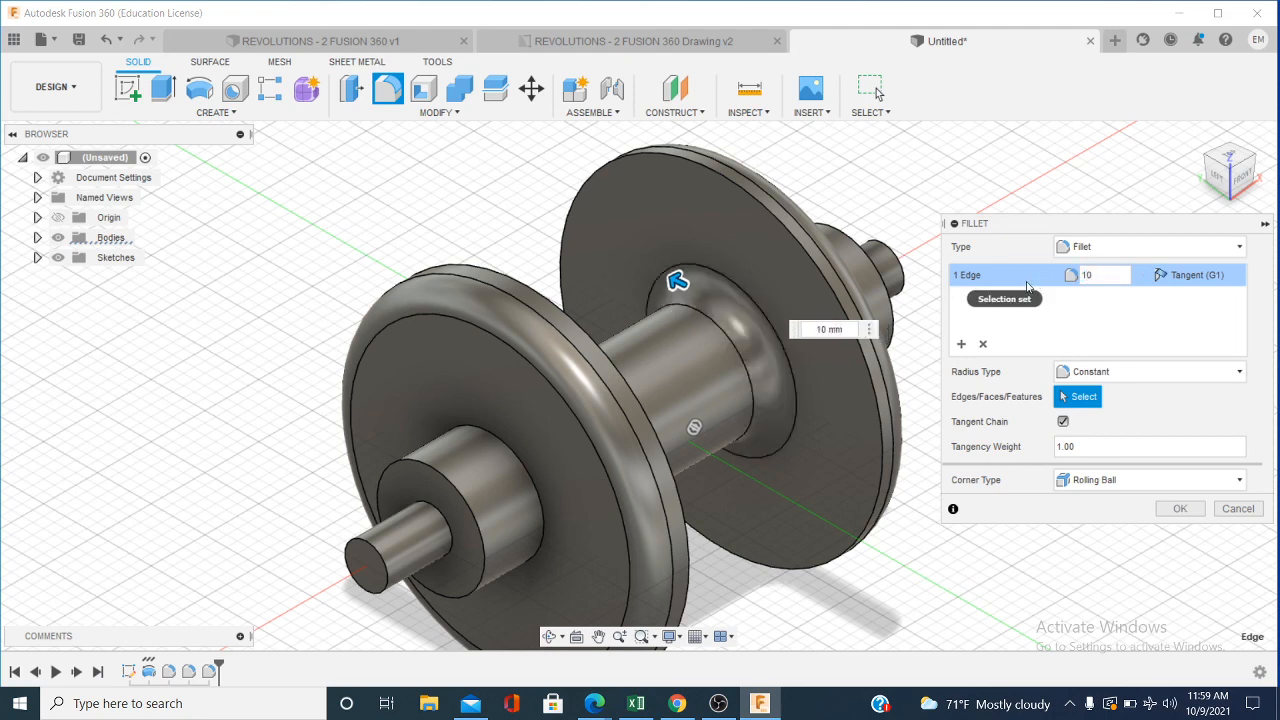
pyautogui.click(1180, 508)
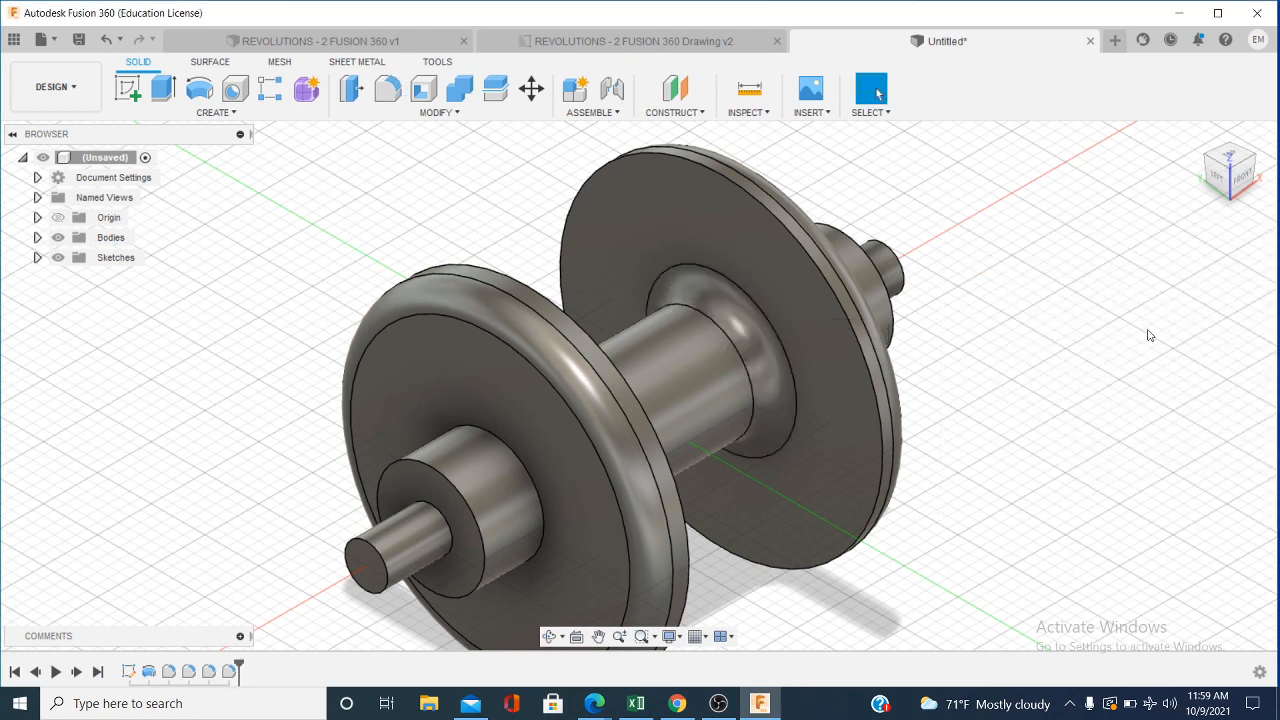
pyautogui.click(1242, 180)
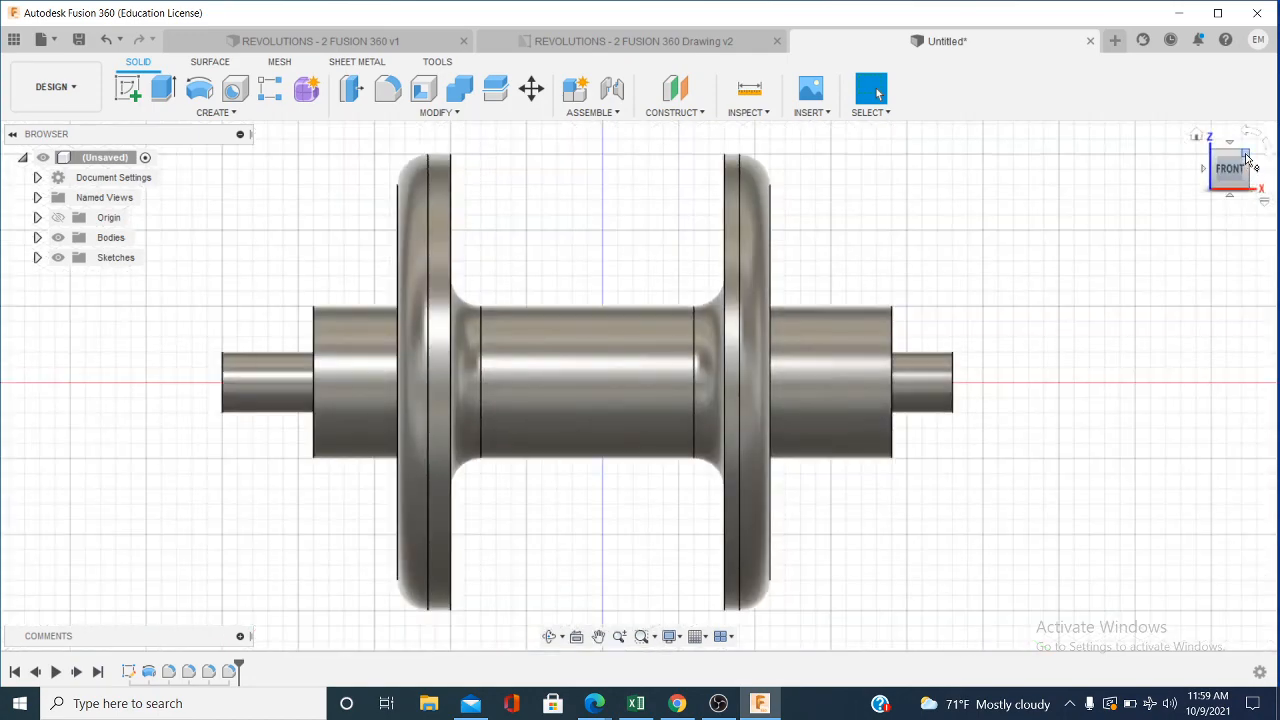
pyautogui.click(1246, 158)
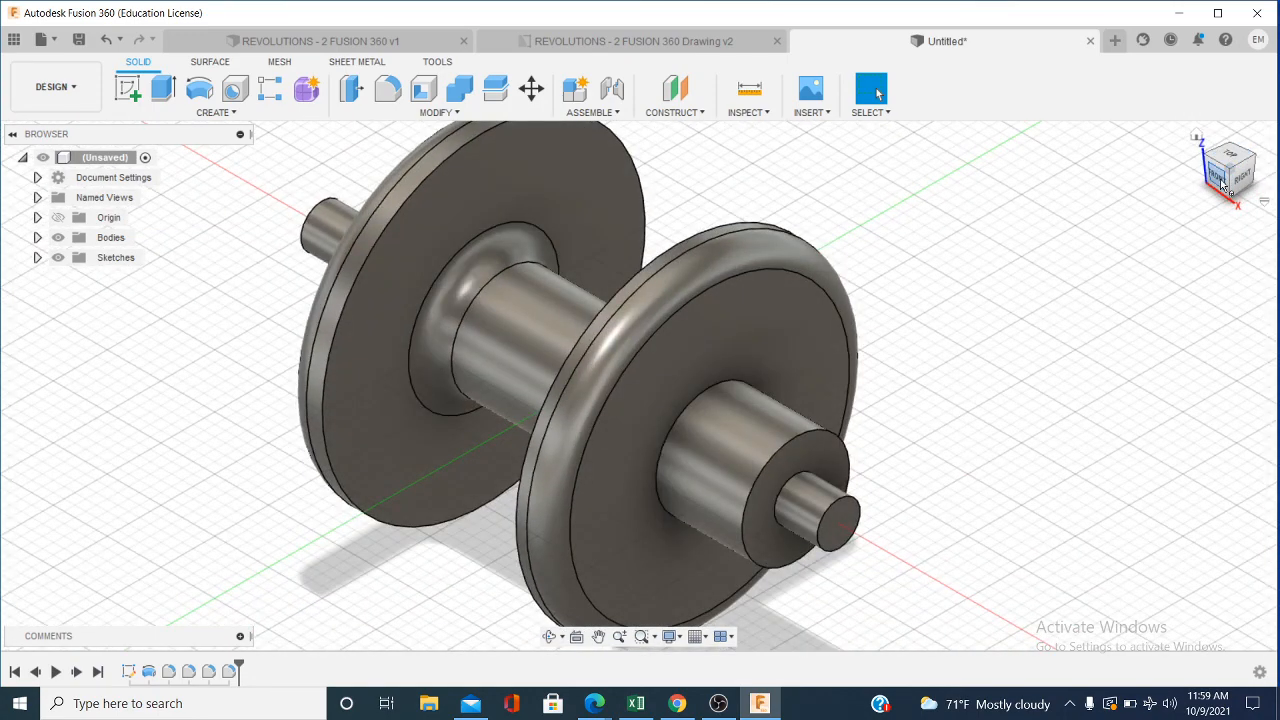
pyautogui.click(1220, 185)
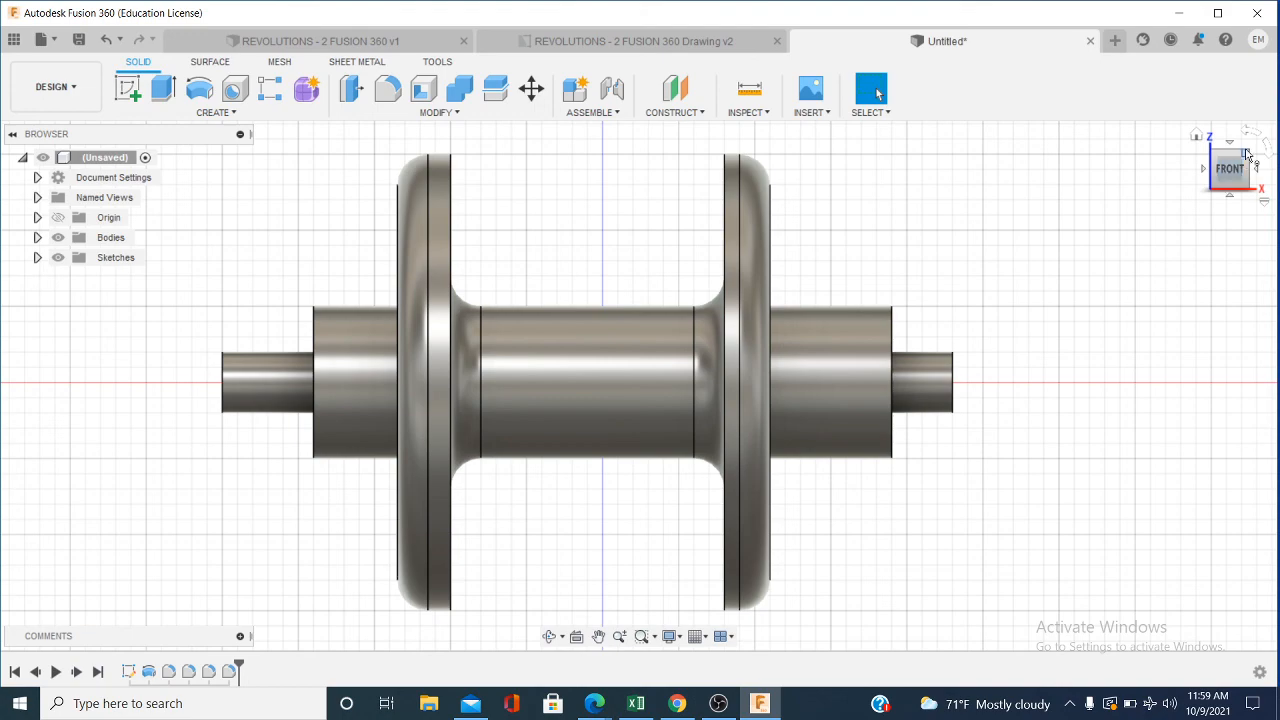
pyautogui.click(1247, 153)
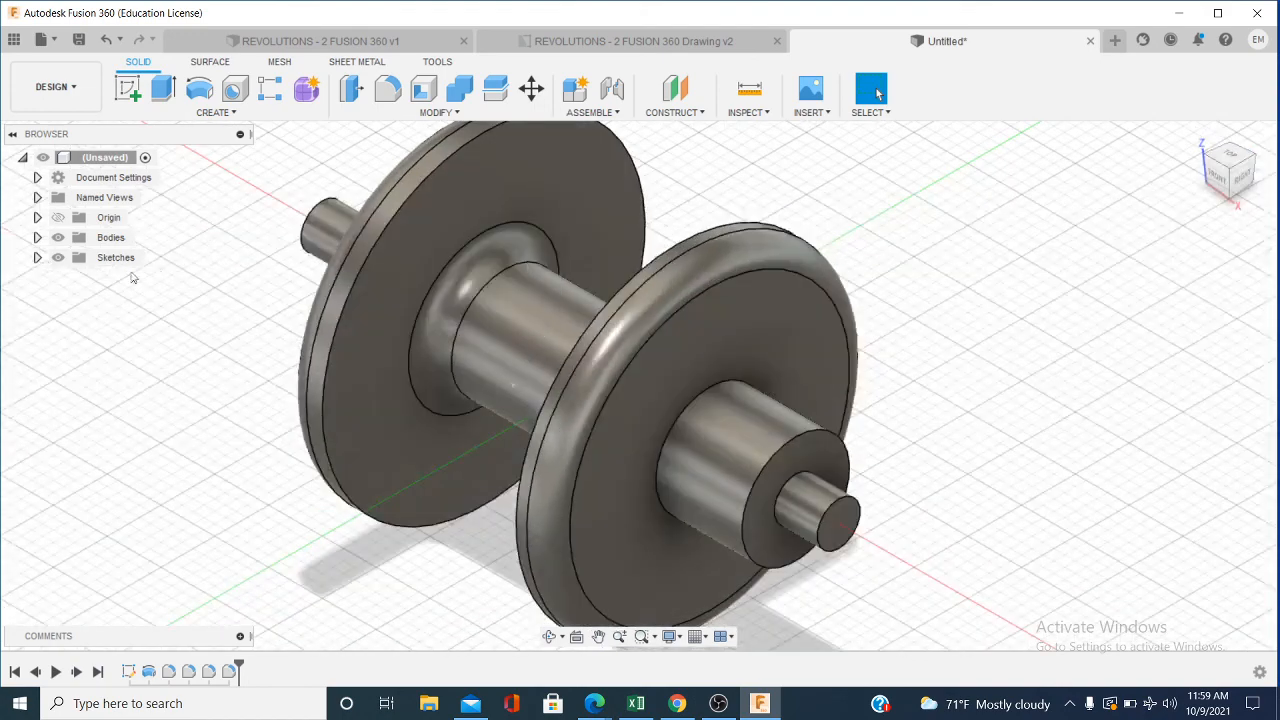
# Step: Apply the Powder Coat (Red) appearance from the smooth powder coat paints to the whole shaft body
pyautogui.click(37, 237)
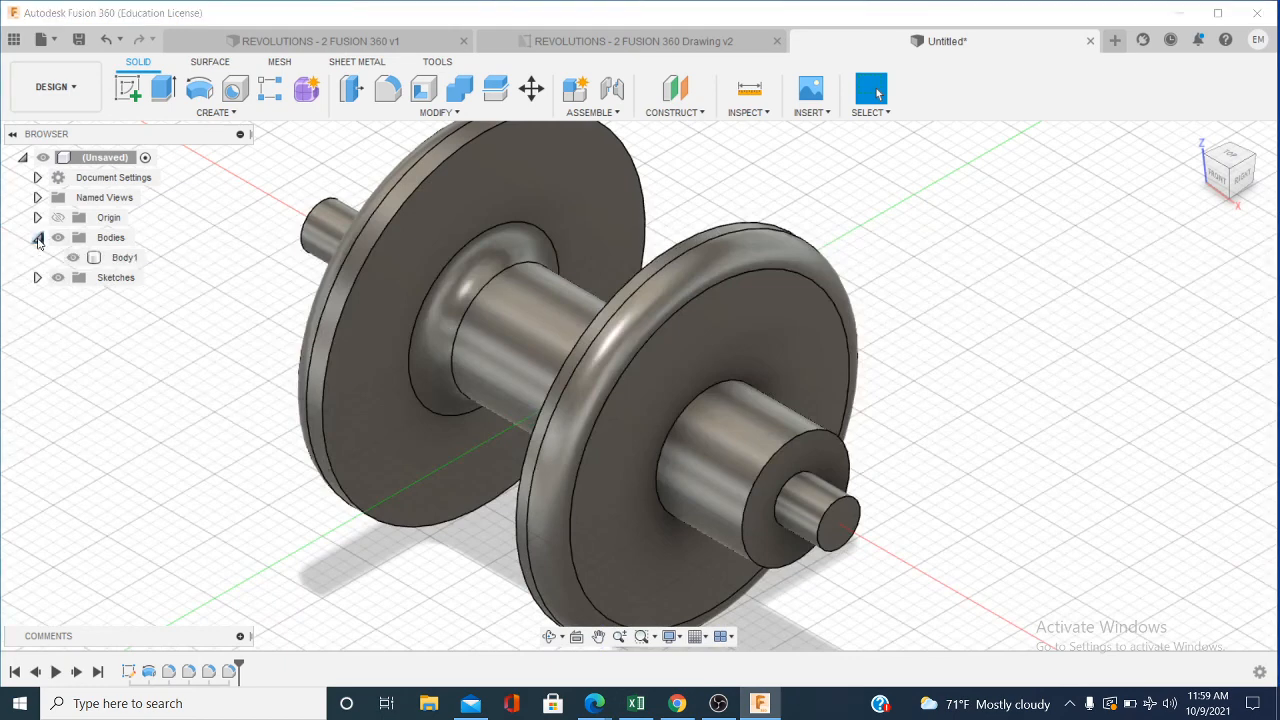
pyautogui.click(94, 258)
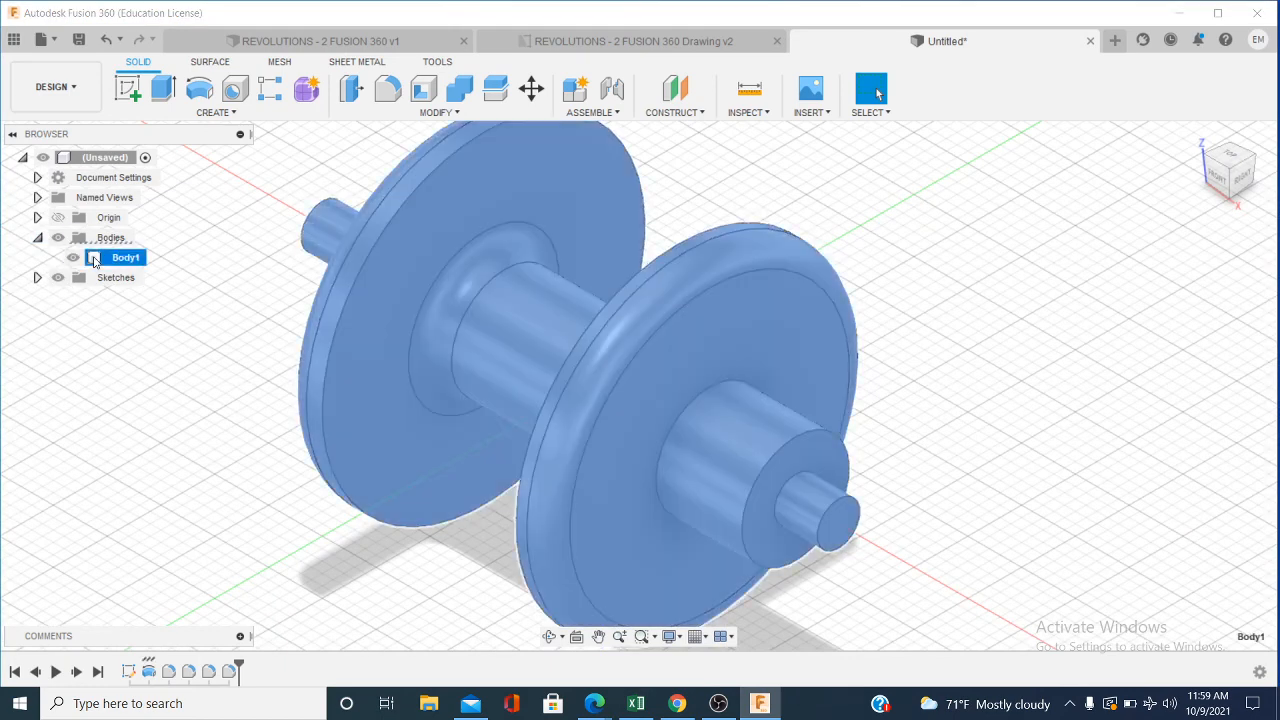
pyautogui.rightClick(94, 261)
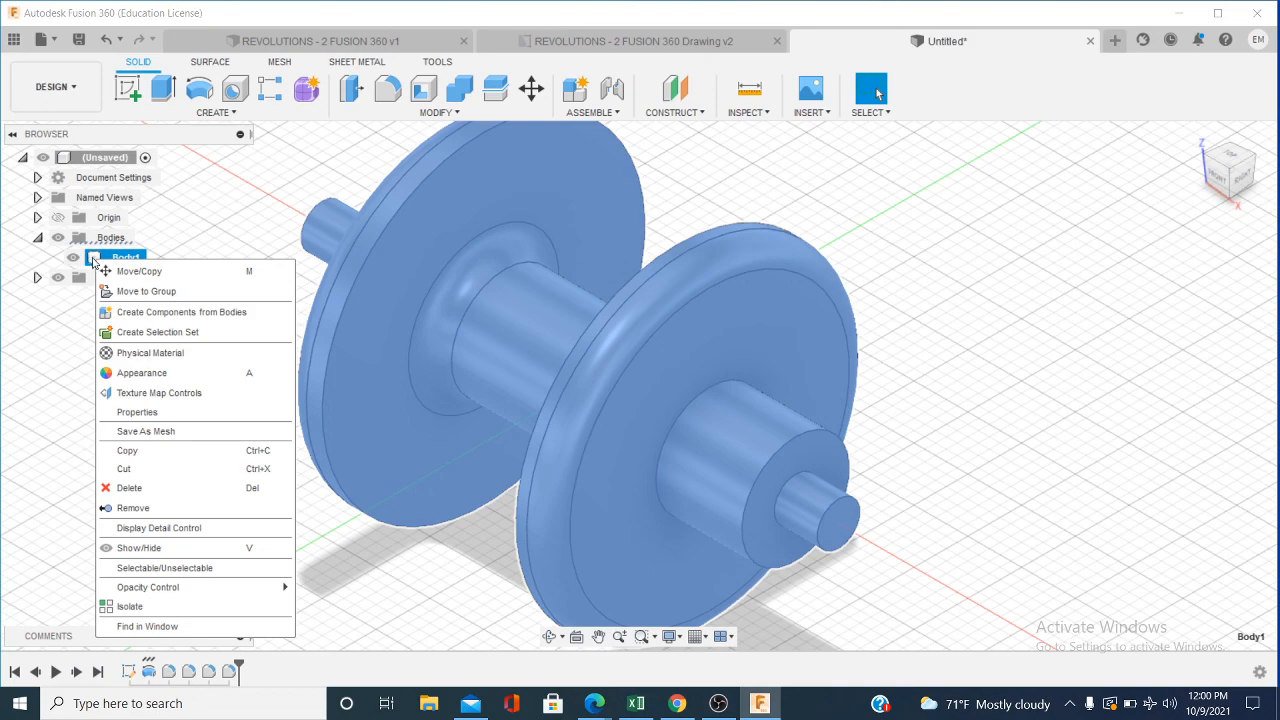
pyautogui.click(141, 380)
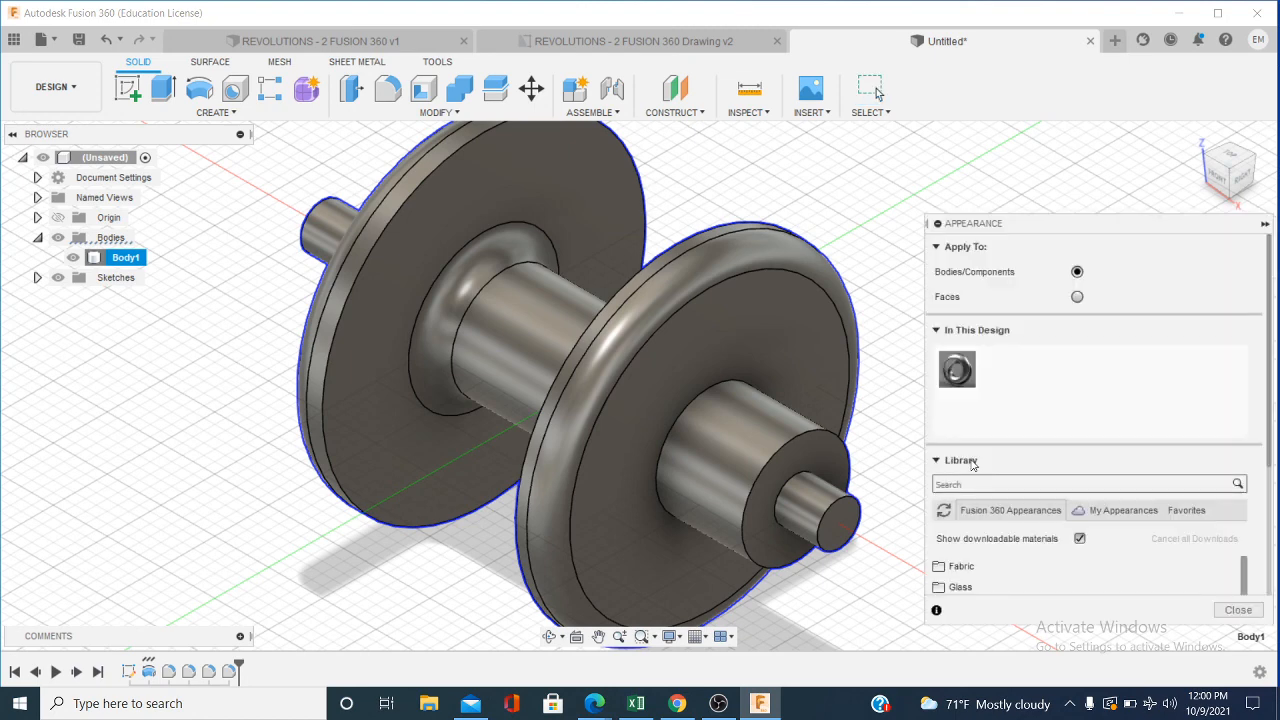
pyautogui.moveTo(1266, 430); pyautogui.dragTo(1256, 555)
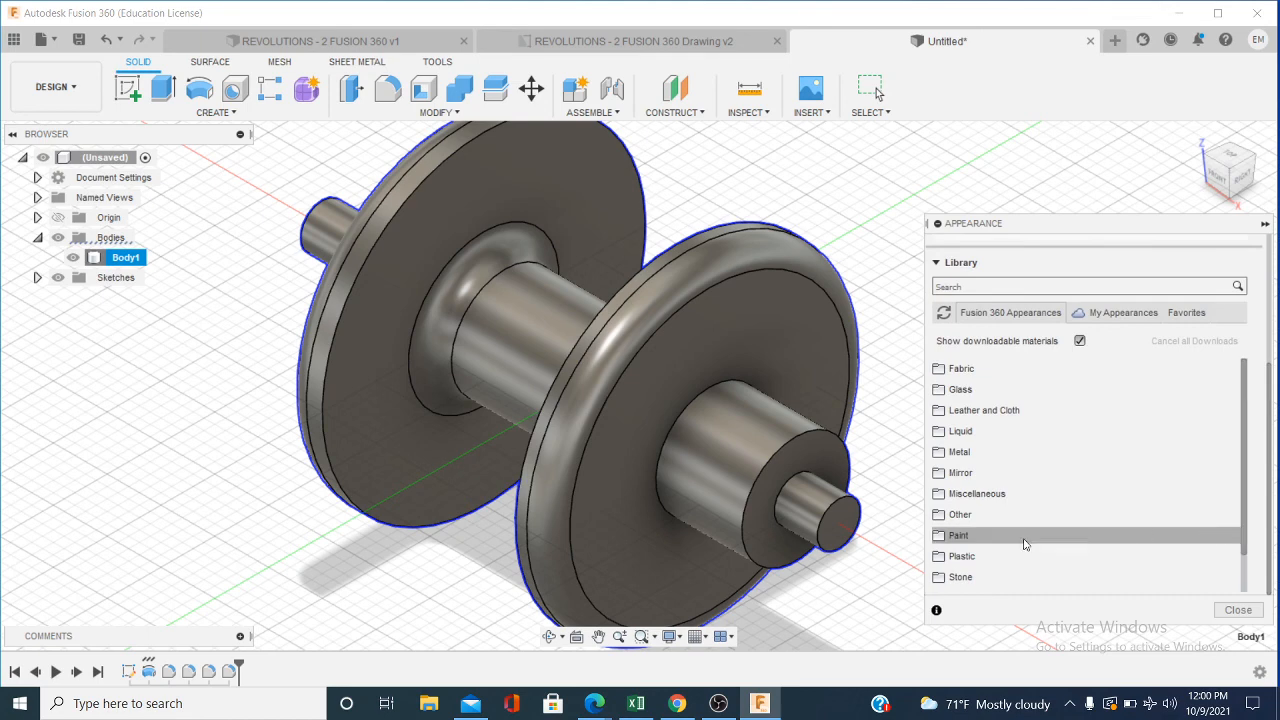
pyautogui.click(975, 537)
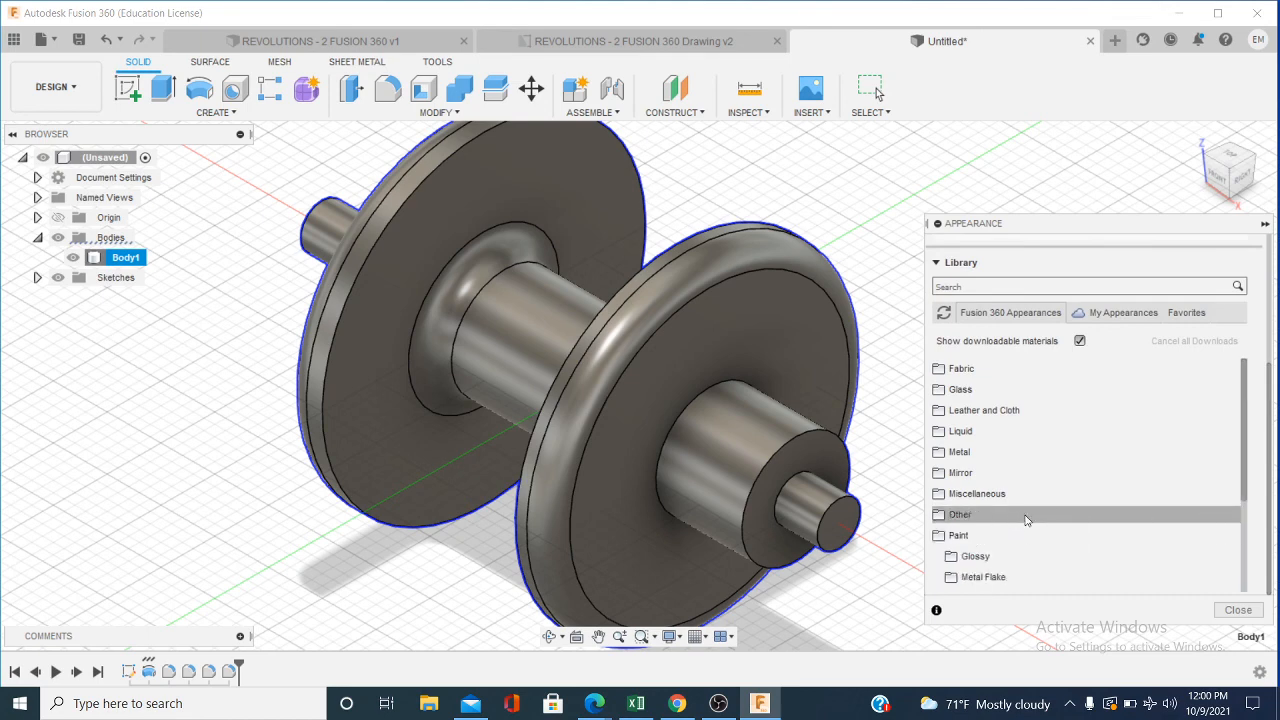
pyautogui.scroll(-3, 1107, 521)
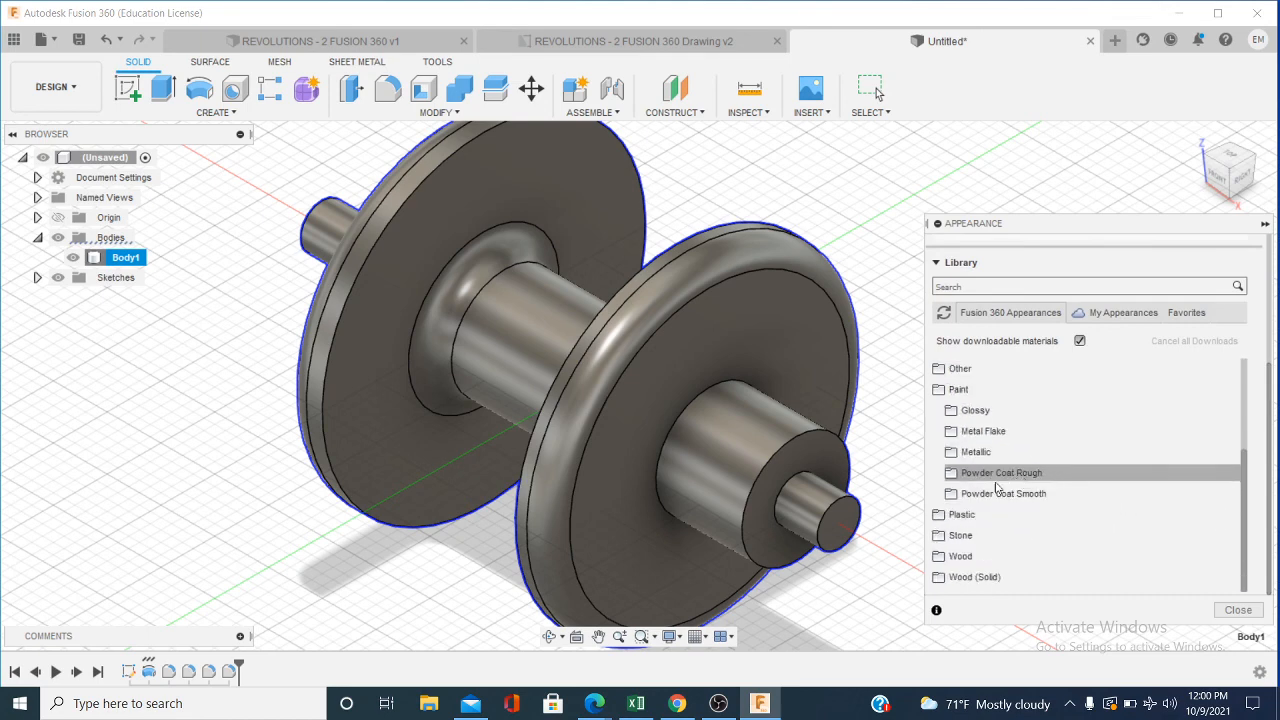
pyautogui.click(993, 494)
pyautogui.scroll(-2, 1014, 491)
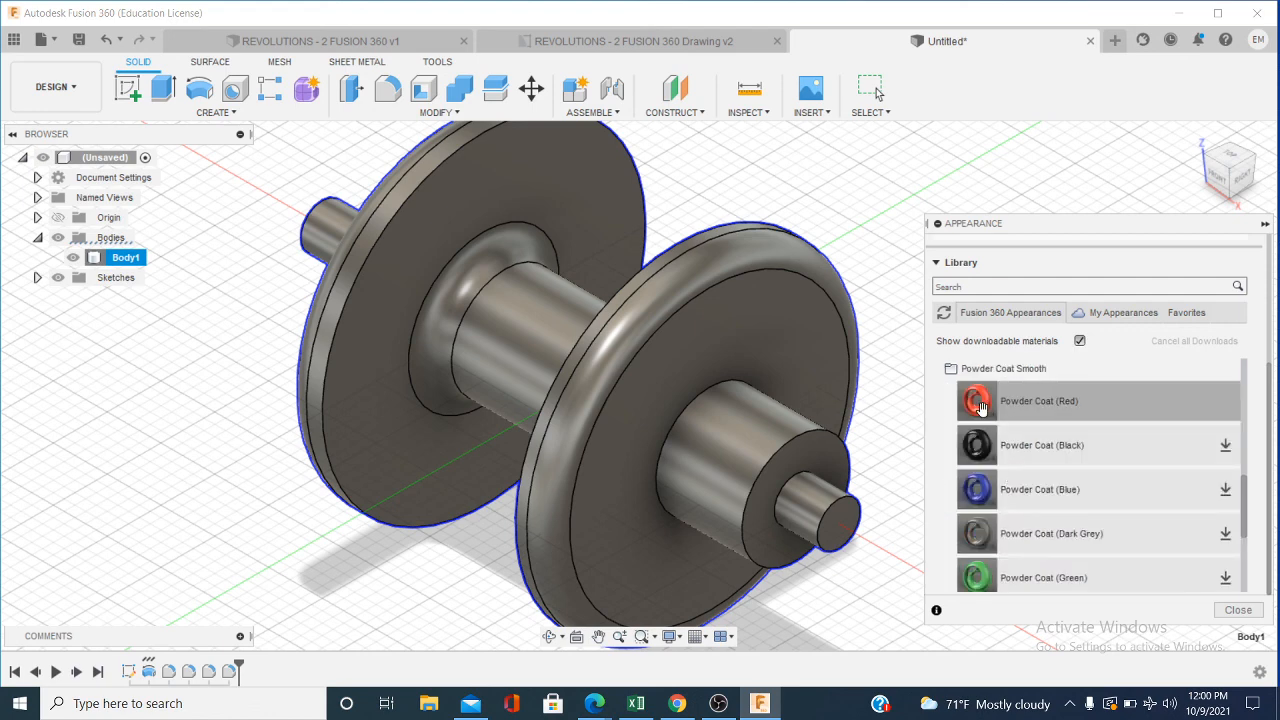
pyautogui.moveTo(981, 406); pyautogui.dragTo(707, 352)
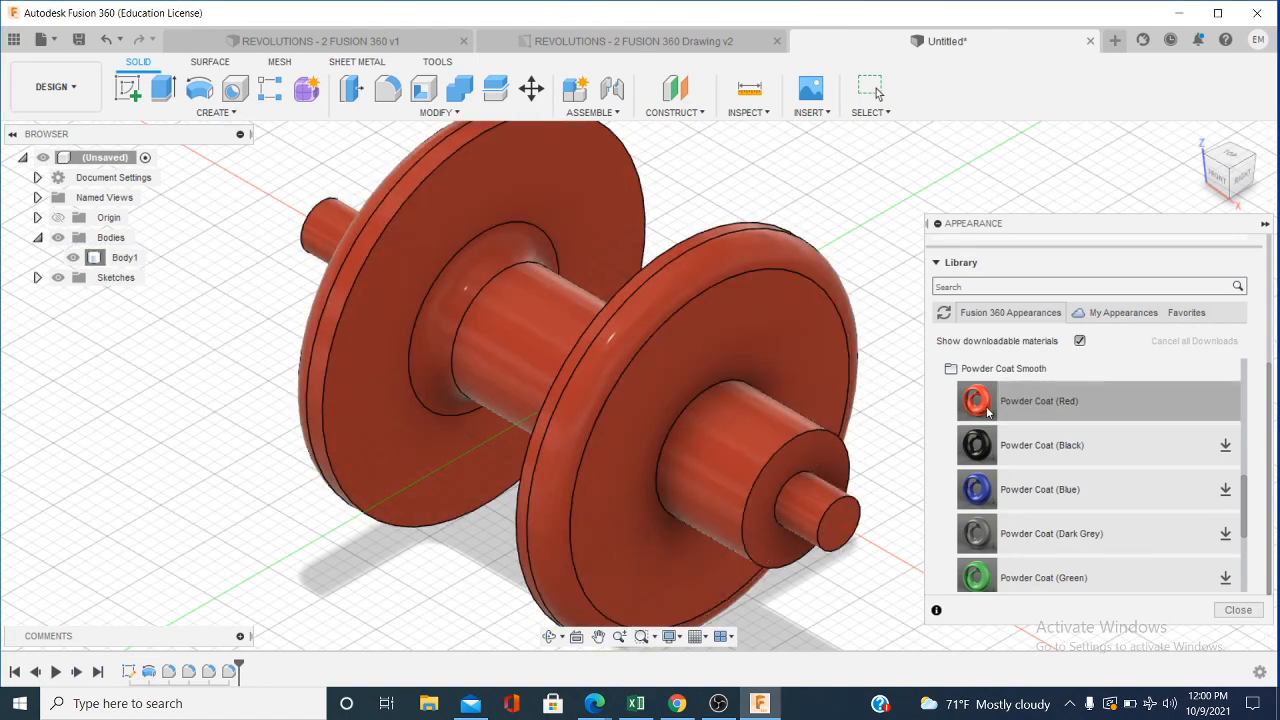
pyautogui.moveTo(967, 403); pyautogui.dragTo(731, 340)
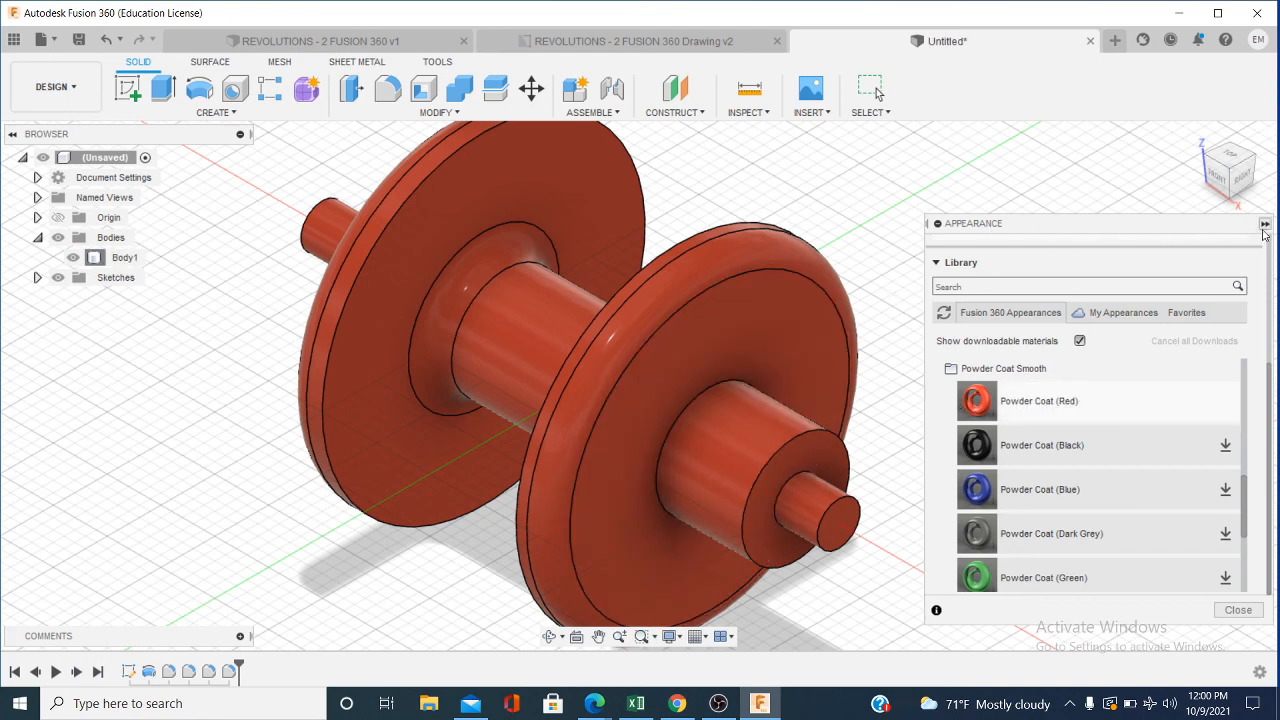
pyautogui.click(1265, 224)
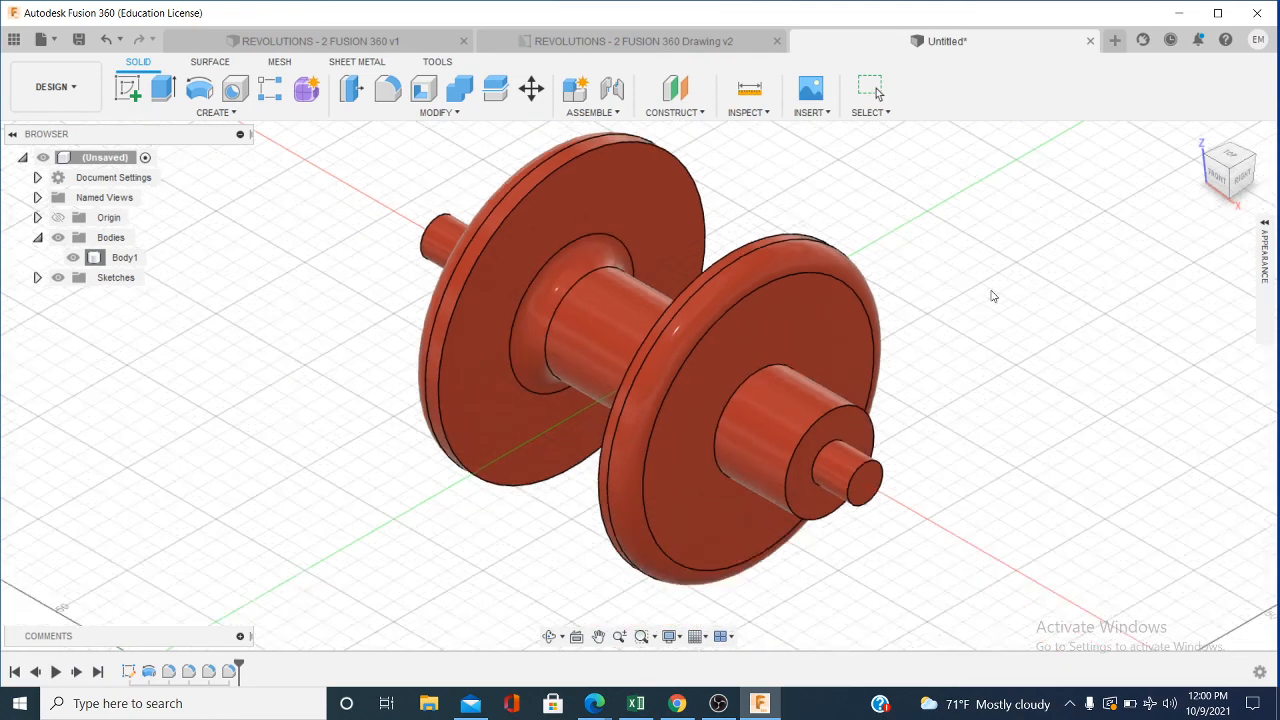
pyautogui.click(1221, 182)
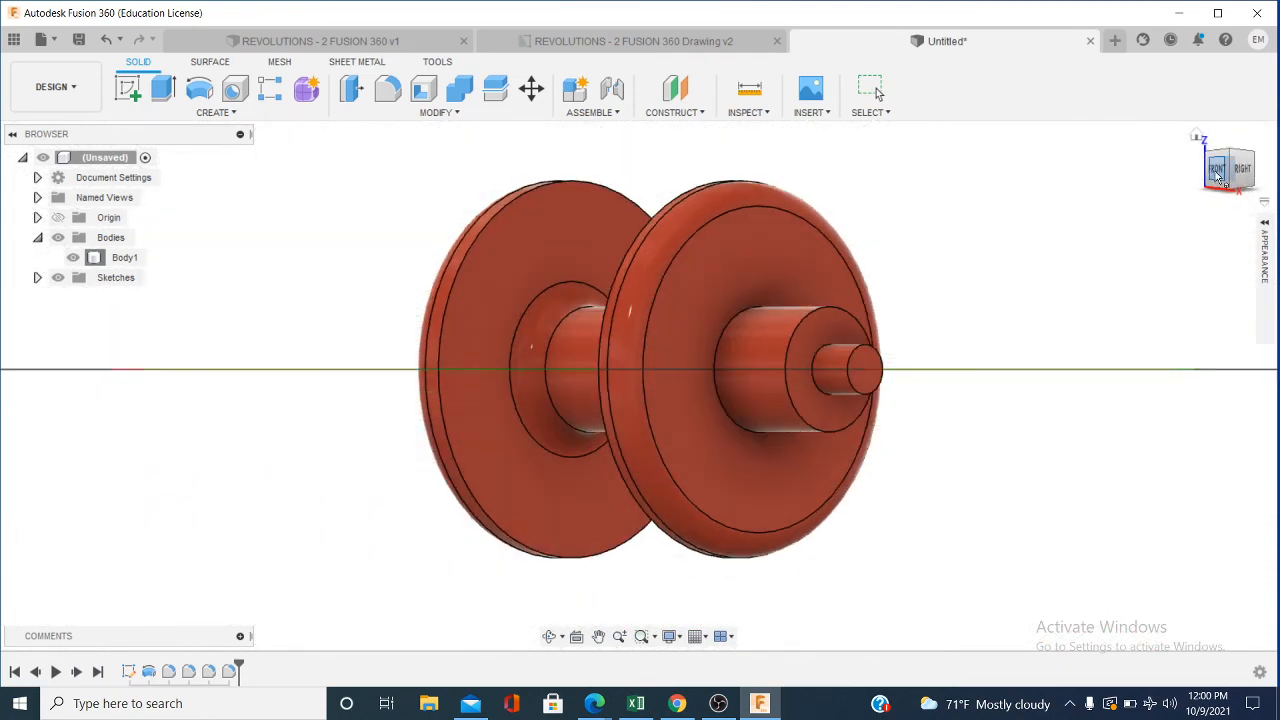
pyautogui.click(1217, 170)
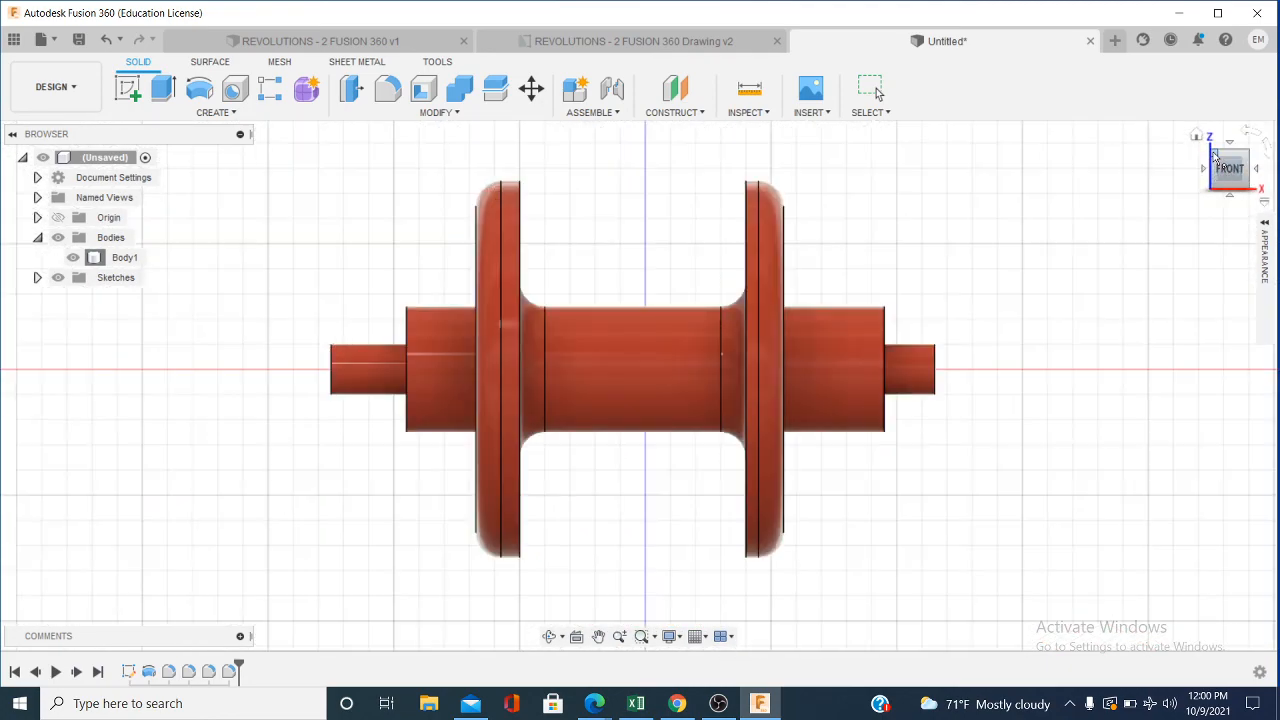
pyautogui.click(1213, 155)
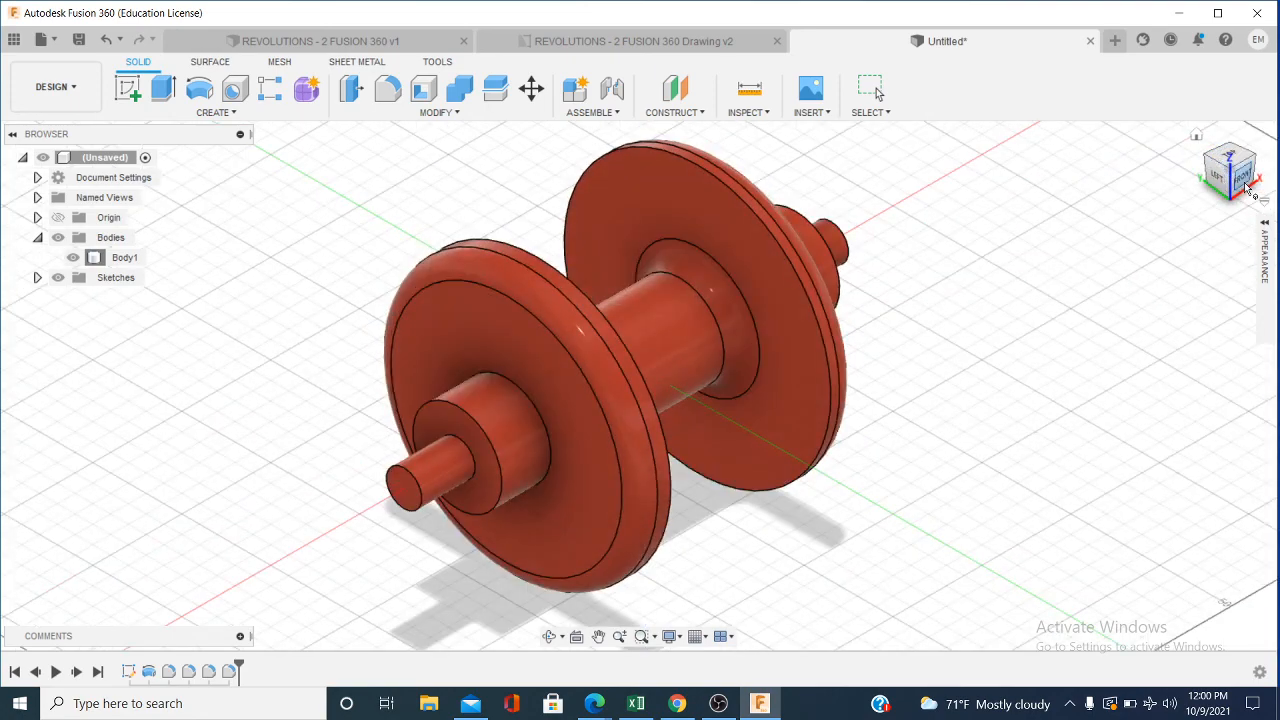
pyautogui.click(1240, 176)
pyautogui.click(1244, 155)
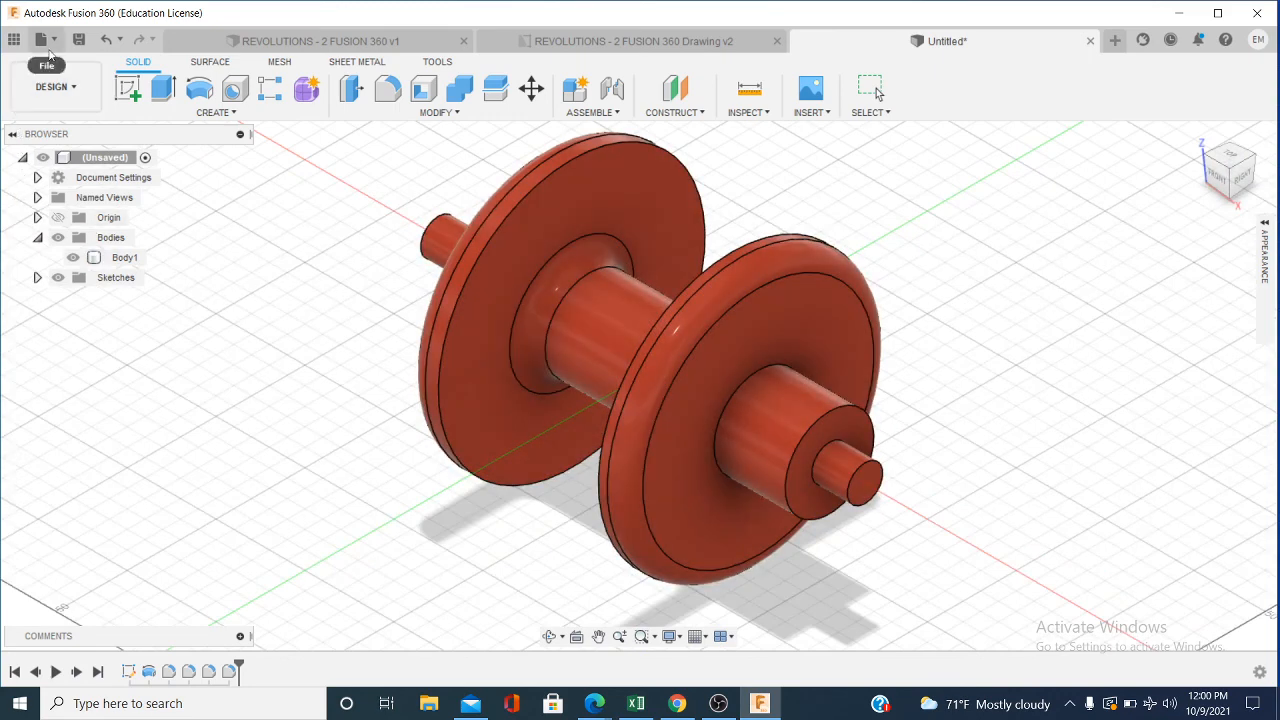
# Step: Capture an image of the part at the current document window size and save it to Downloads as PNG named "SPINDLE PRACTICE"
pyautogui.click(51, 44)
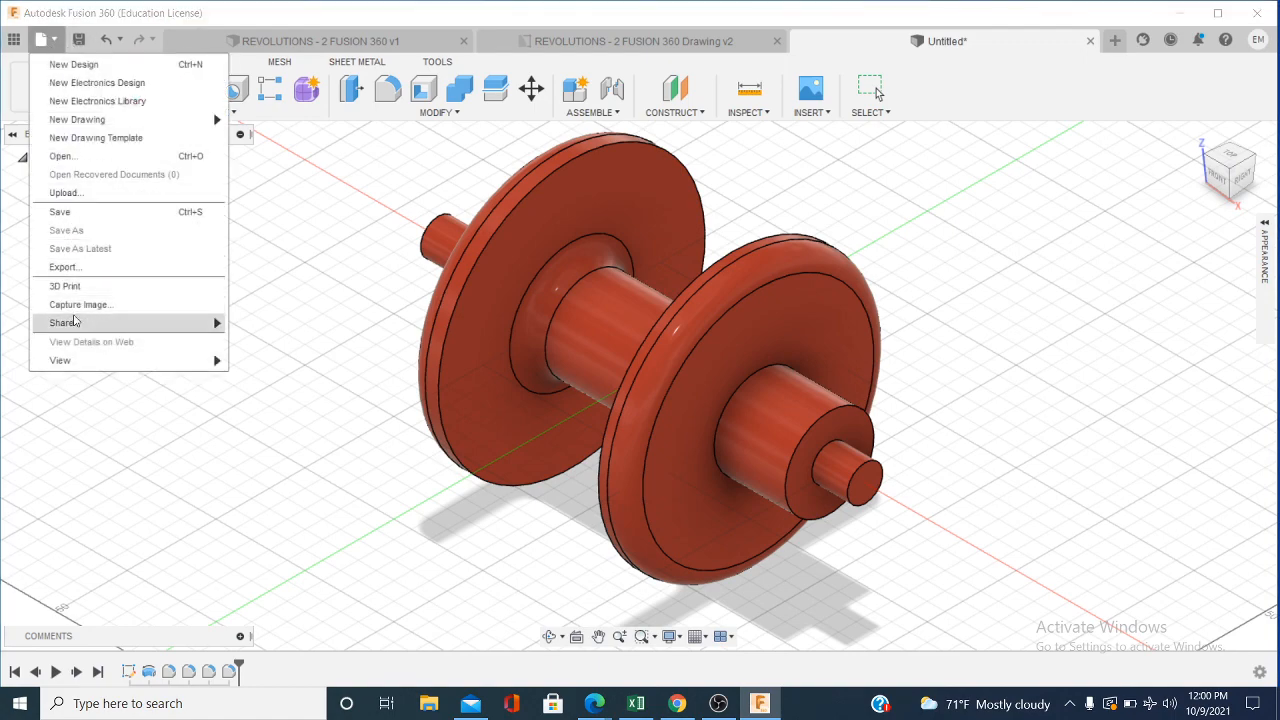
pyautogui.click(86, 311)
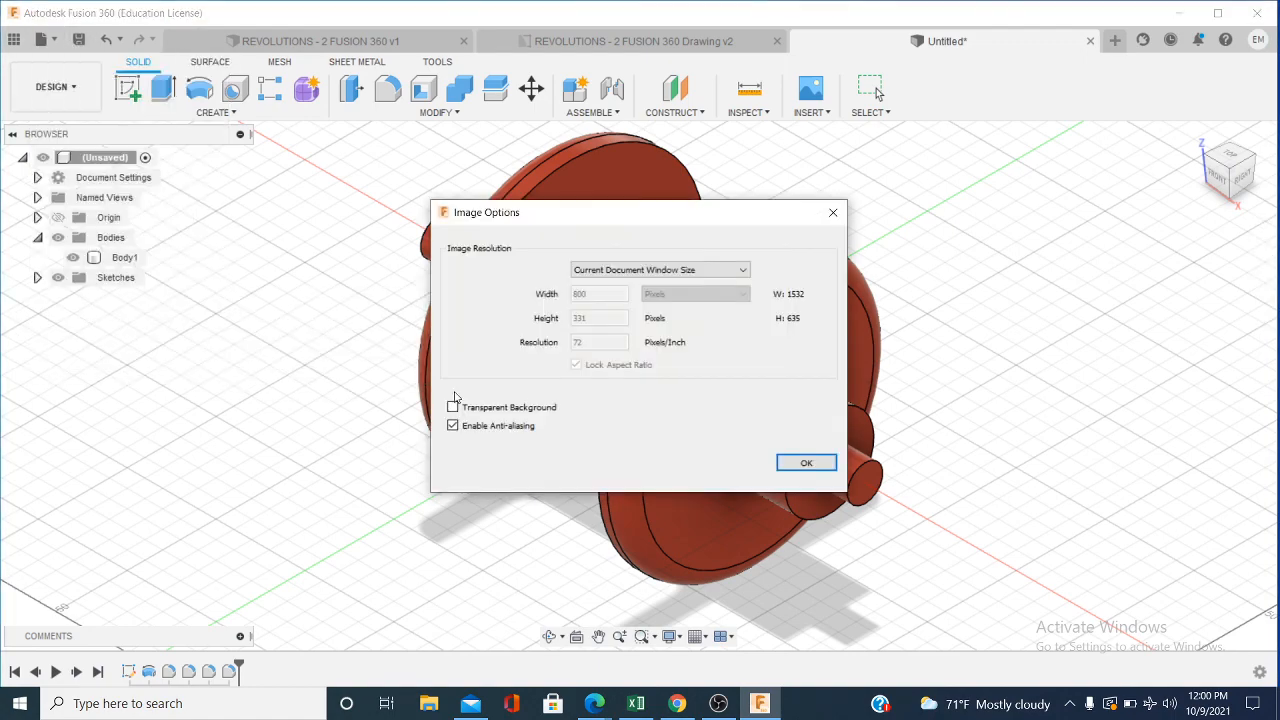
pyautogui.click(807, 463)
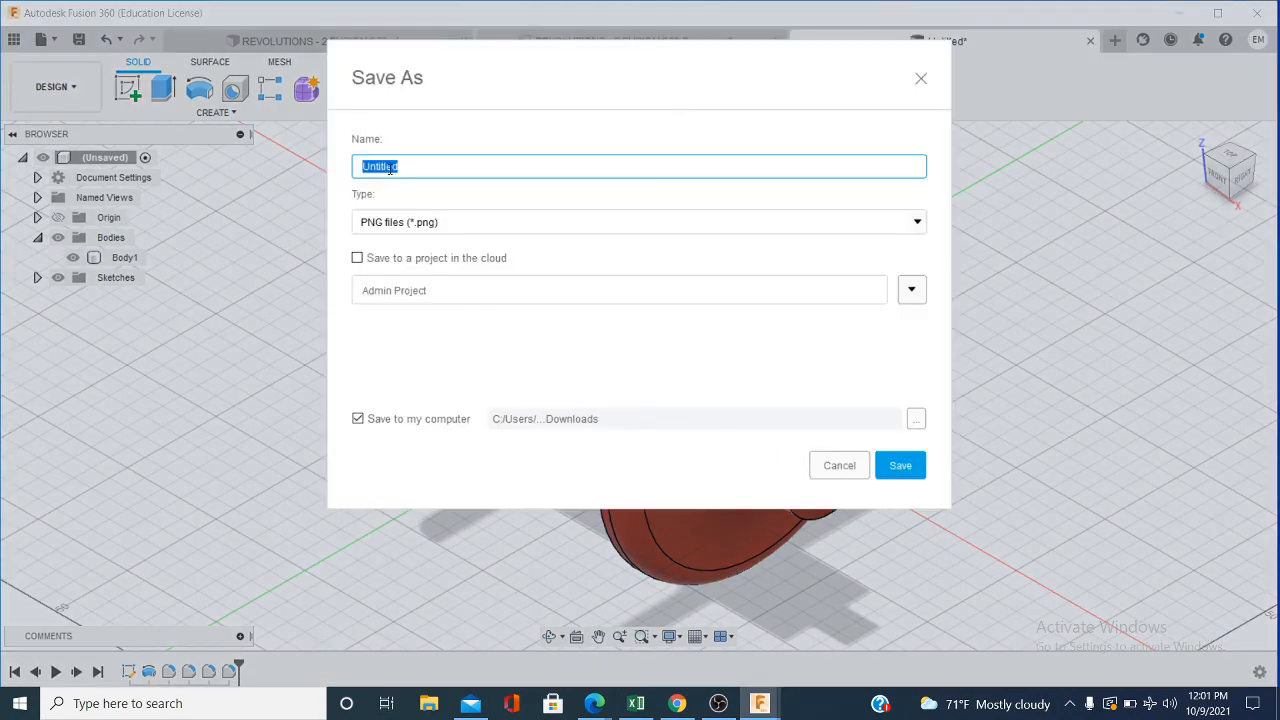
pyautogui.press('BackSpace')
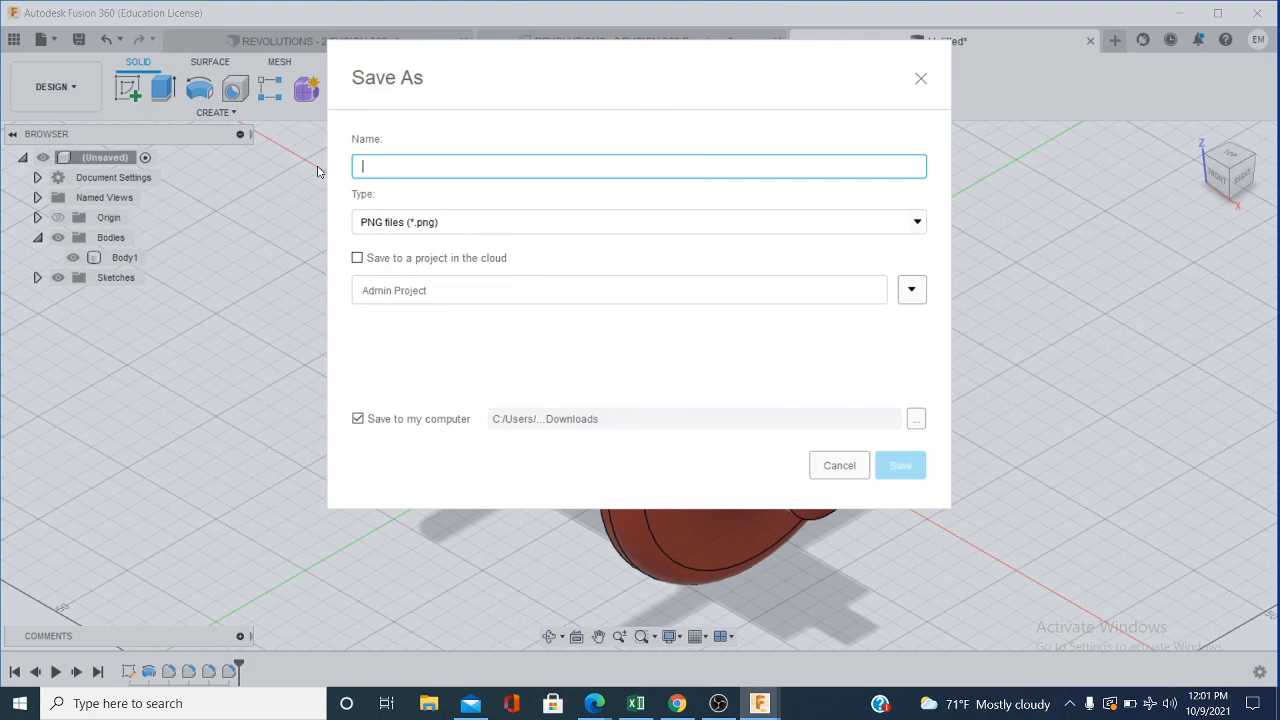
pyautogui.write('SPINDLE')
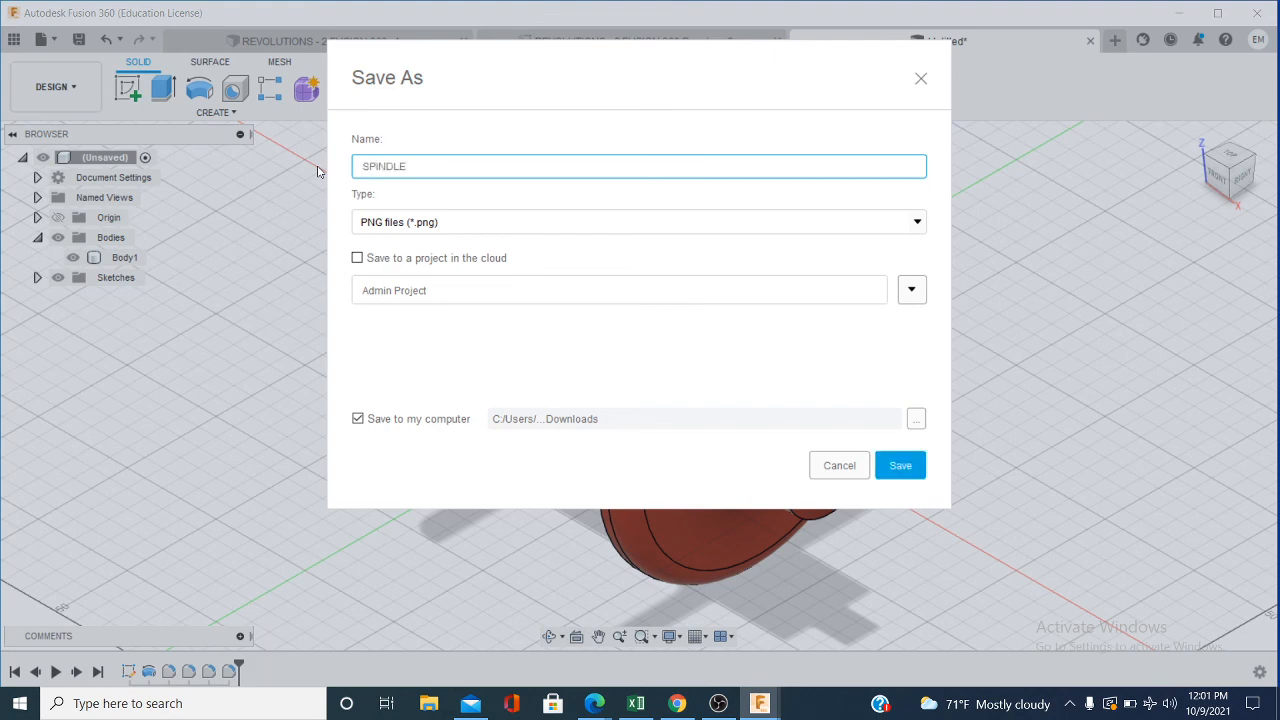
pyautogui.write(' PRACTIVE')
pyautogui.press('BackSpace')
pyautogui.press('BackSpace')
pyautogui.write('CE')
pyautogui.click(897, 468)
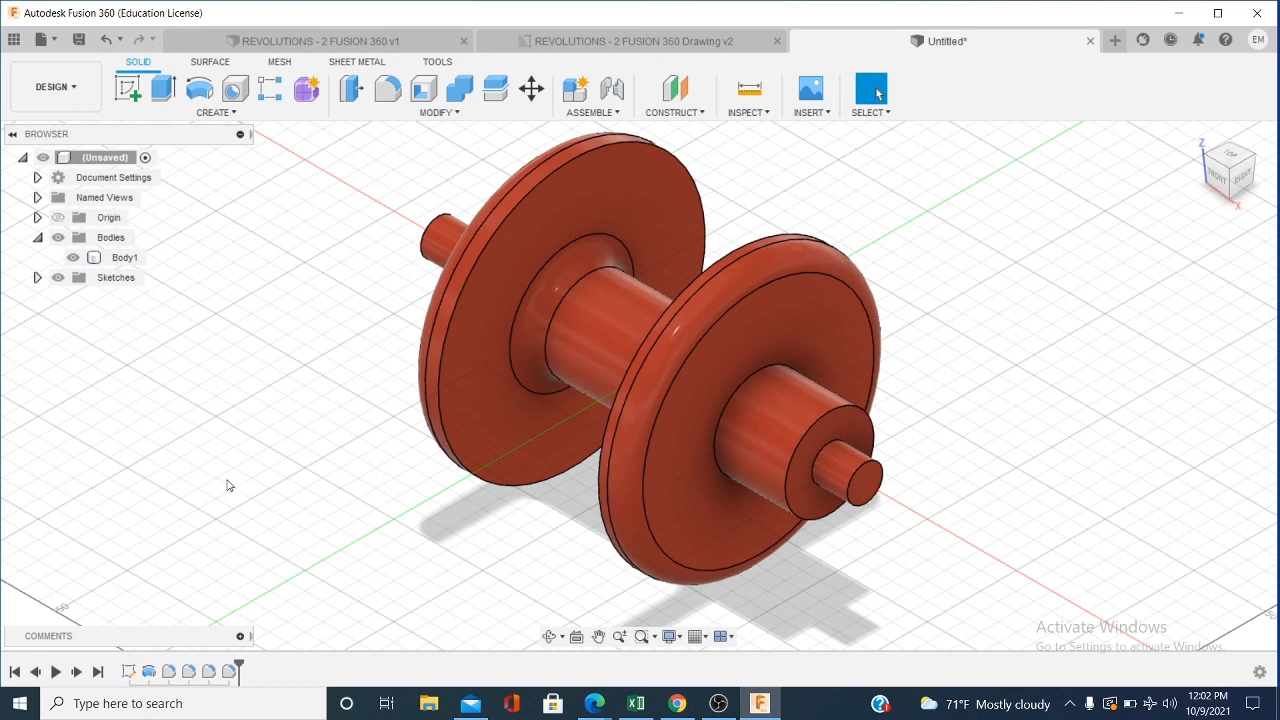
pyautogui.click(718, 706)
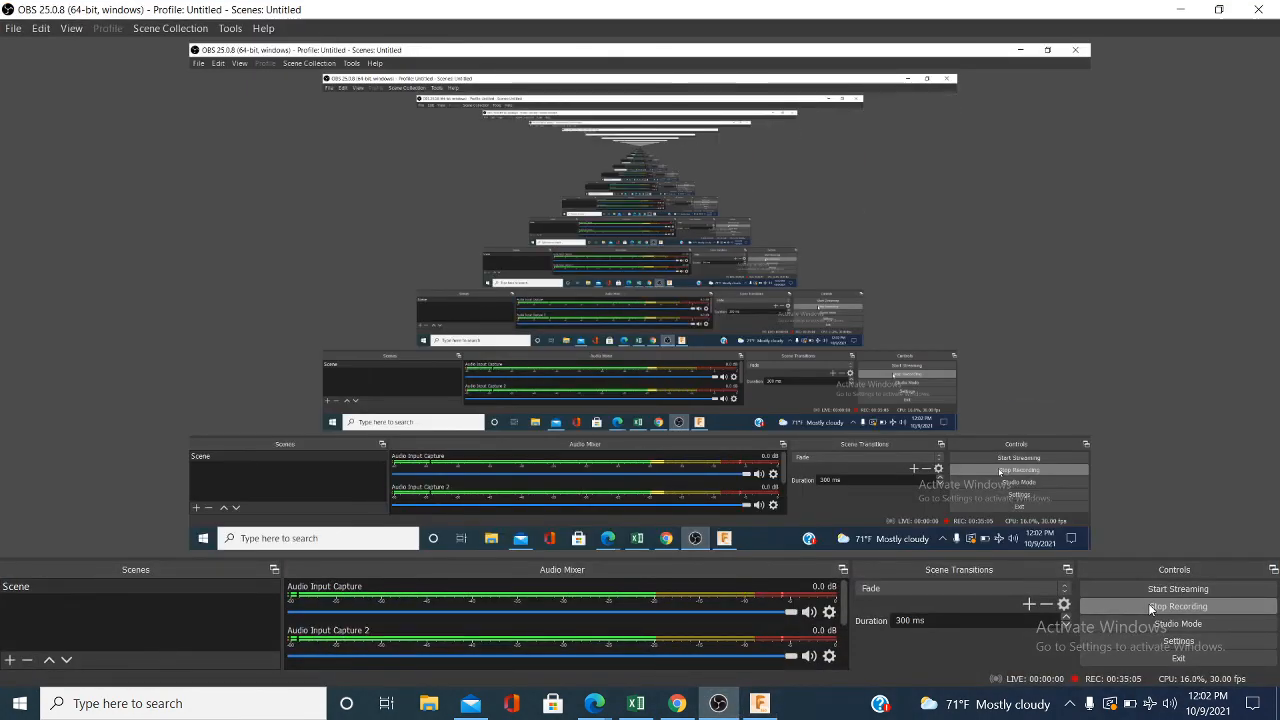